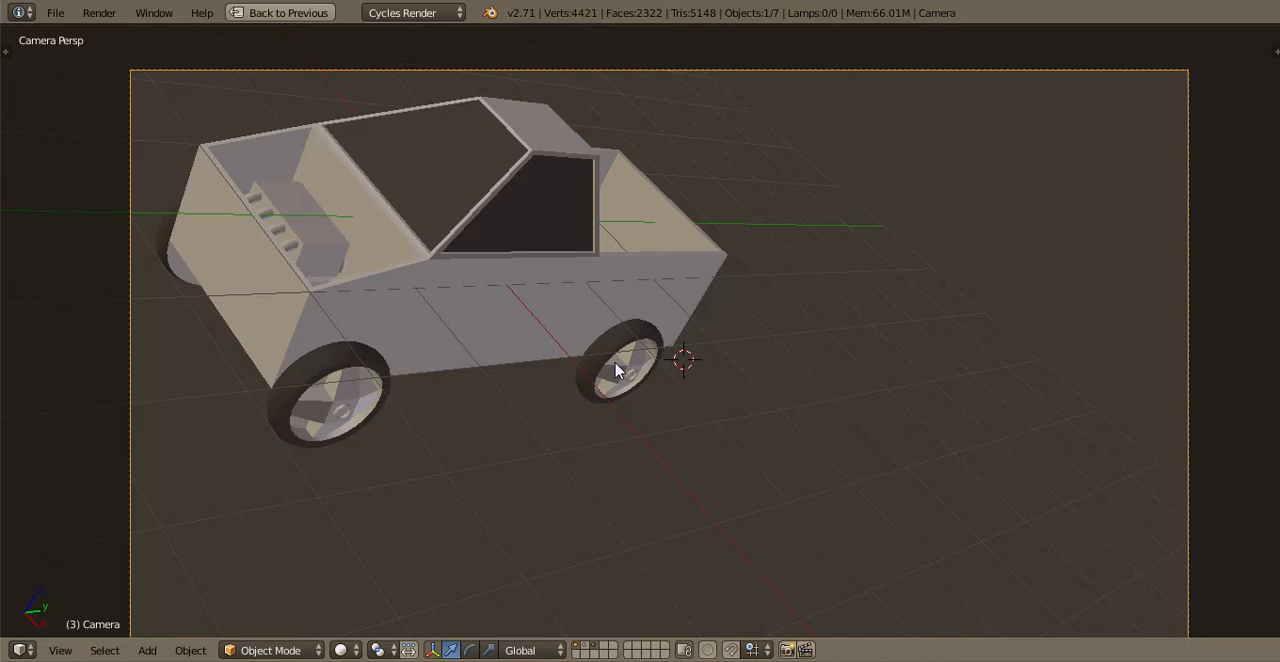
Look over the truck model from above and from the side, and save over the existing blend file
key(KP_7)
scroll(616, 371, up, 3)
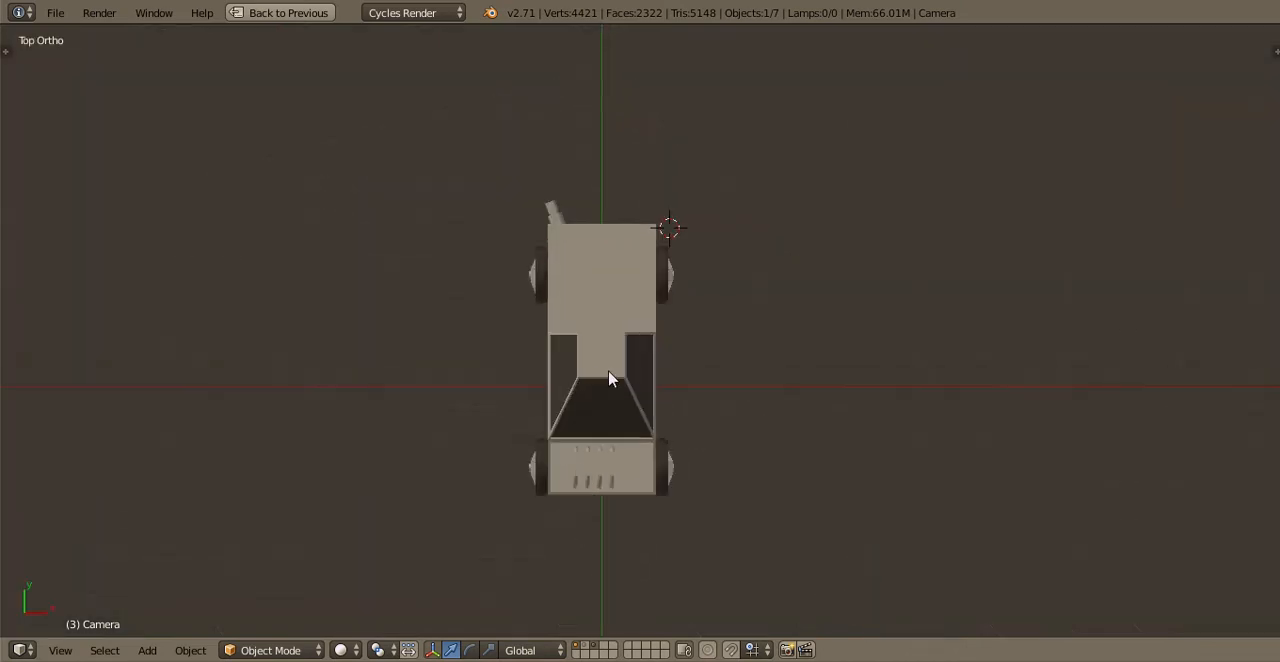
shift+middle_drag(607, 380, 611, 279)
scroll(652, 325, up, 6)
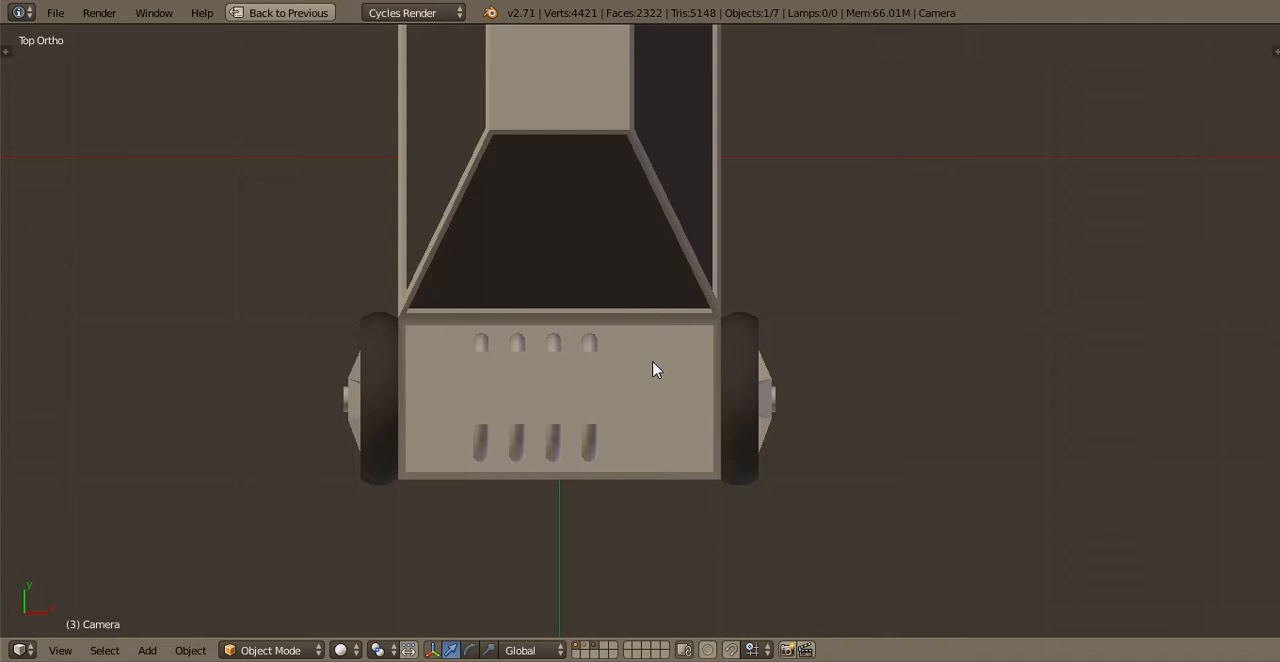
scroll(652, 370, up, 3)
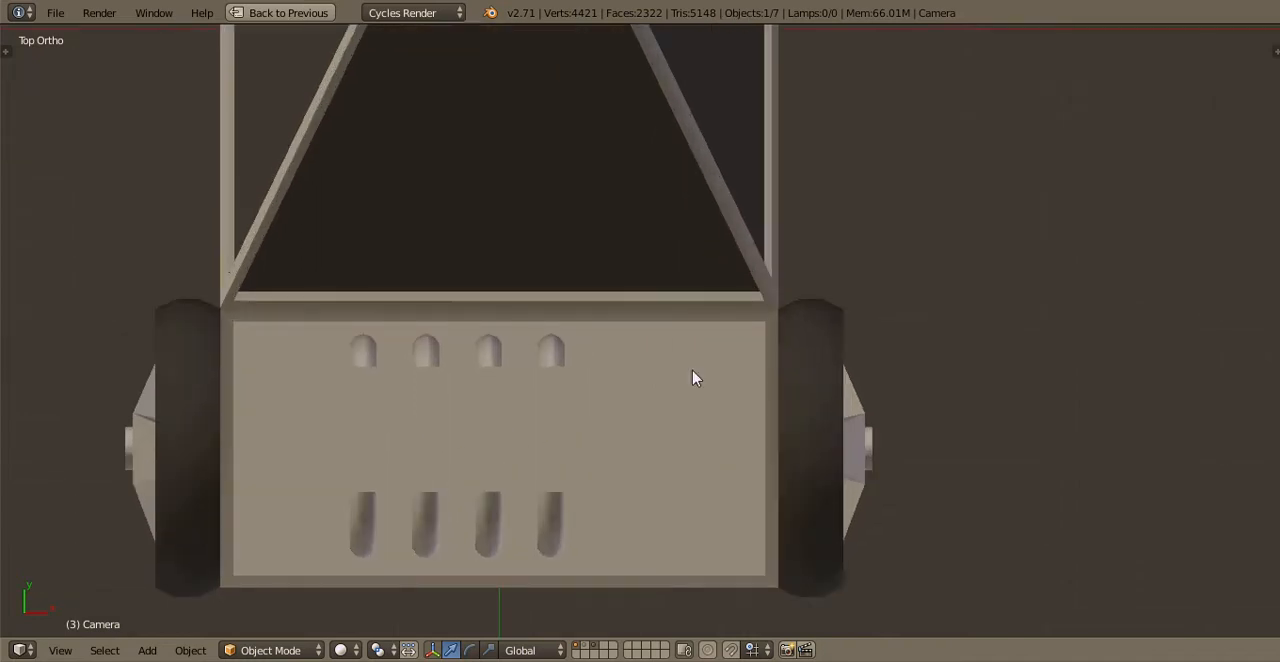
scroll(696, 378, down, 6)
middle_drag(706, 422, 674, 363)
scroll(628, 358, up, 3)
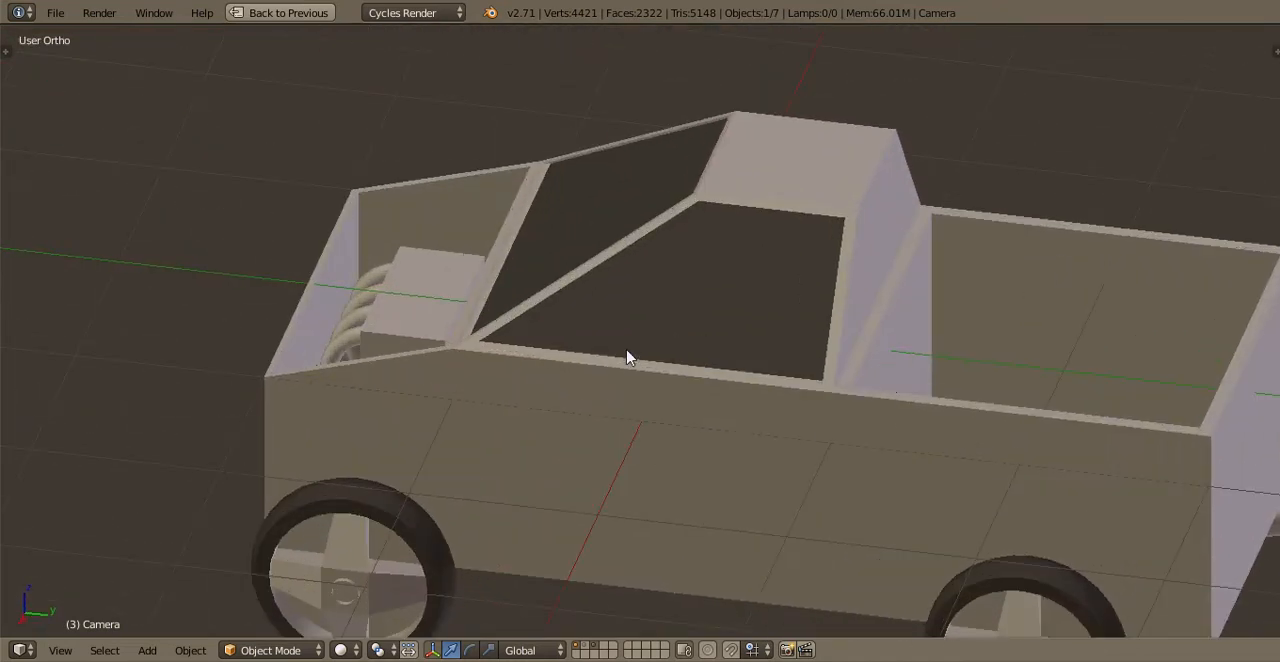
key(ctrl+s)
click(621, 348)
Examine the exhaust pipe beneath the truck in side and perspective views, checking its mesh and its alignment with the wheels
key(KP_3)
shift+middle_drag(539, 317, 378, 221)
shift+middle_drag(535, 336, 545, 374)
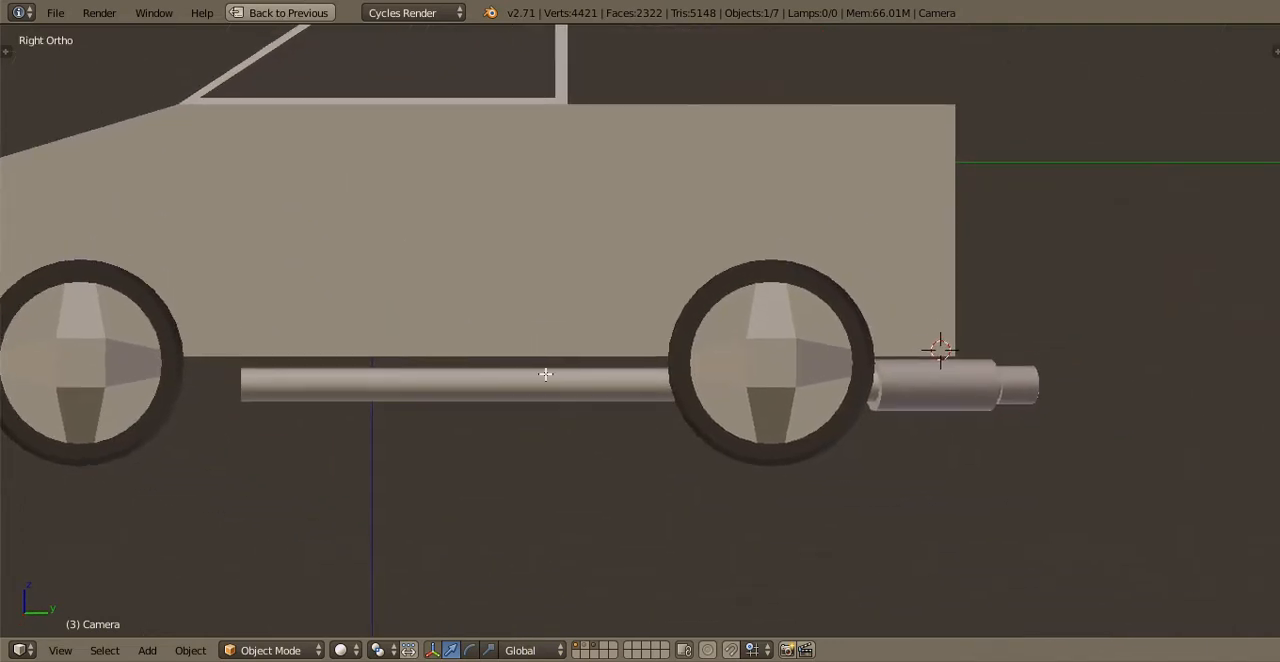
key(Tab)
scroll(652, 410, up, 5)
key(a)
scroll(620, 406, down, 3)
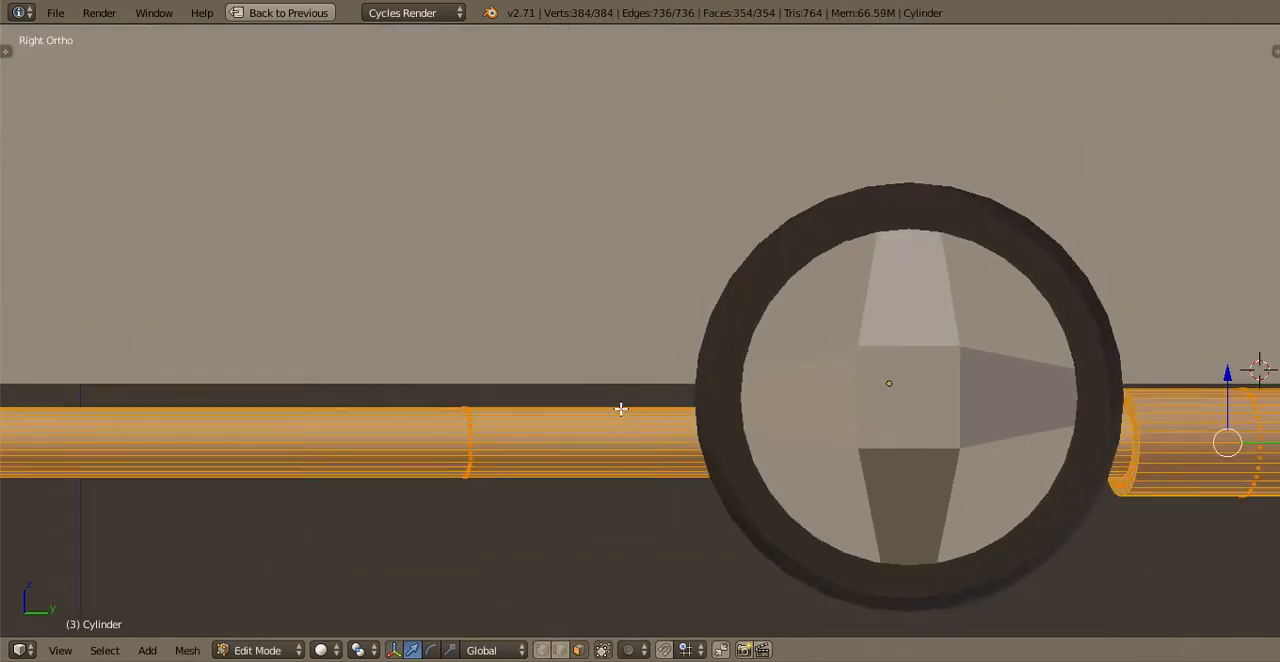
shift+middle_drag(760, 395, 257, 314)
scroll(474, 256, up, 3)
drag(474, 256, 470, 250)
middle_drag(470, 250, 651, 257)
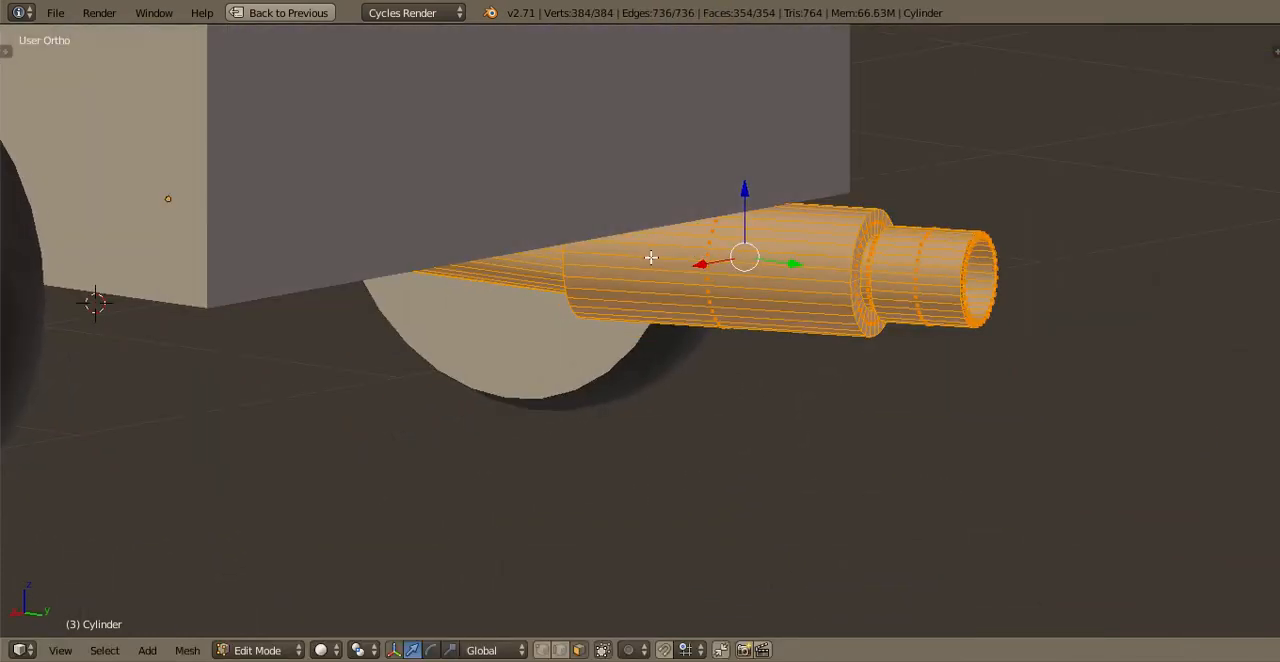
scroll(649, 258, down, 3)
key(Tab)
key(KP_3)
scroll(655, 297, down, 2)
key(Tab)
key(KP_Decimal)
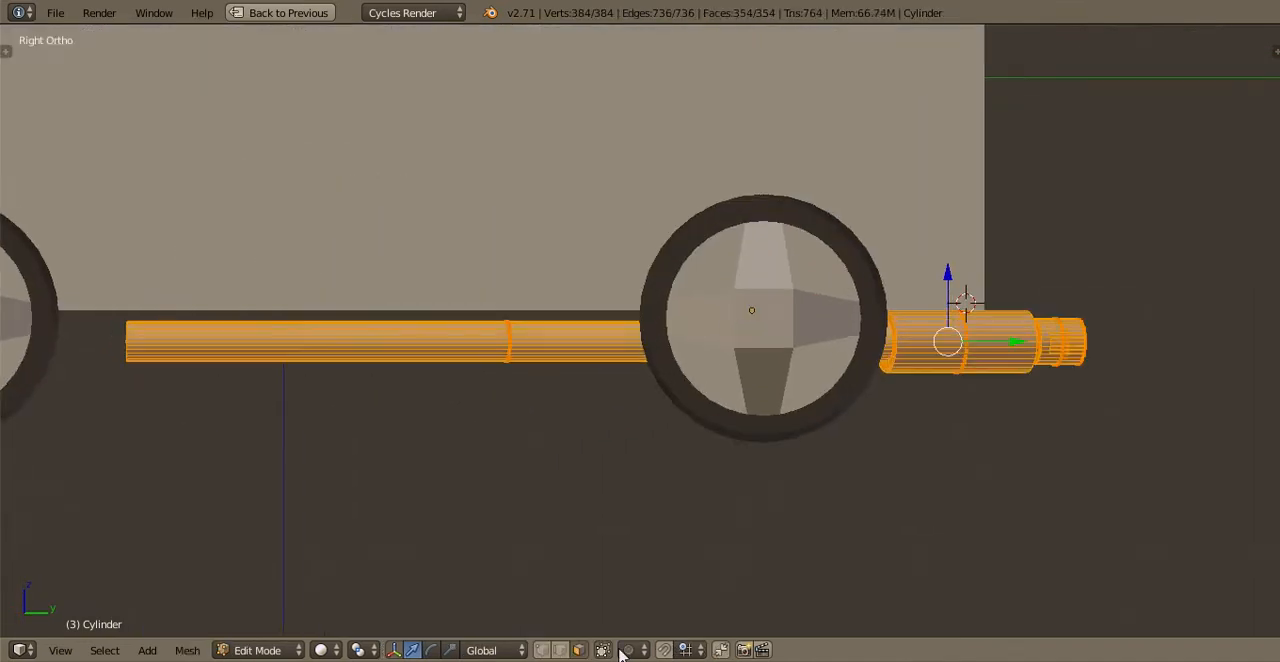
scroll(651, 351, down, 2)
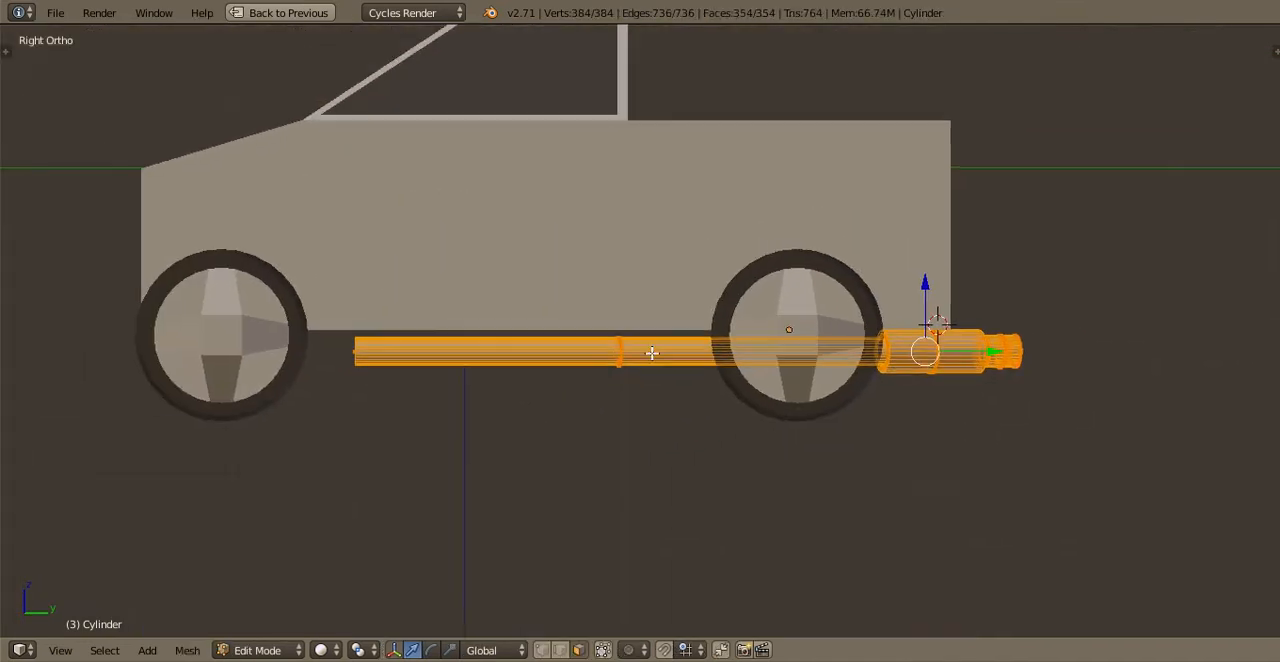
scroll(660, 417, up, 2)
key(Tab)
scroll(660, 420, up, 2)
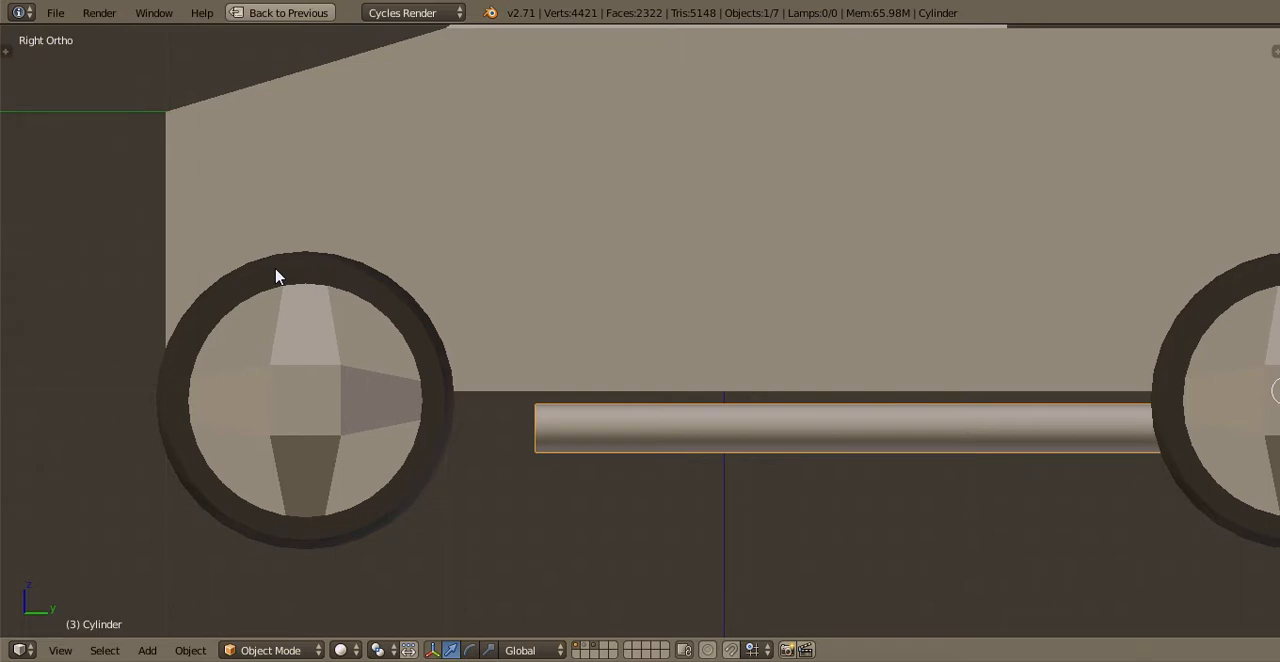
scroll(278, 277, down, 1)
scroll(263, 277, up, 2)
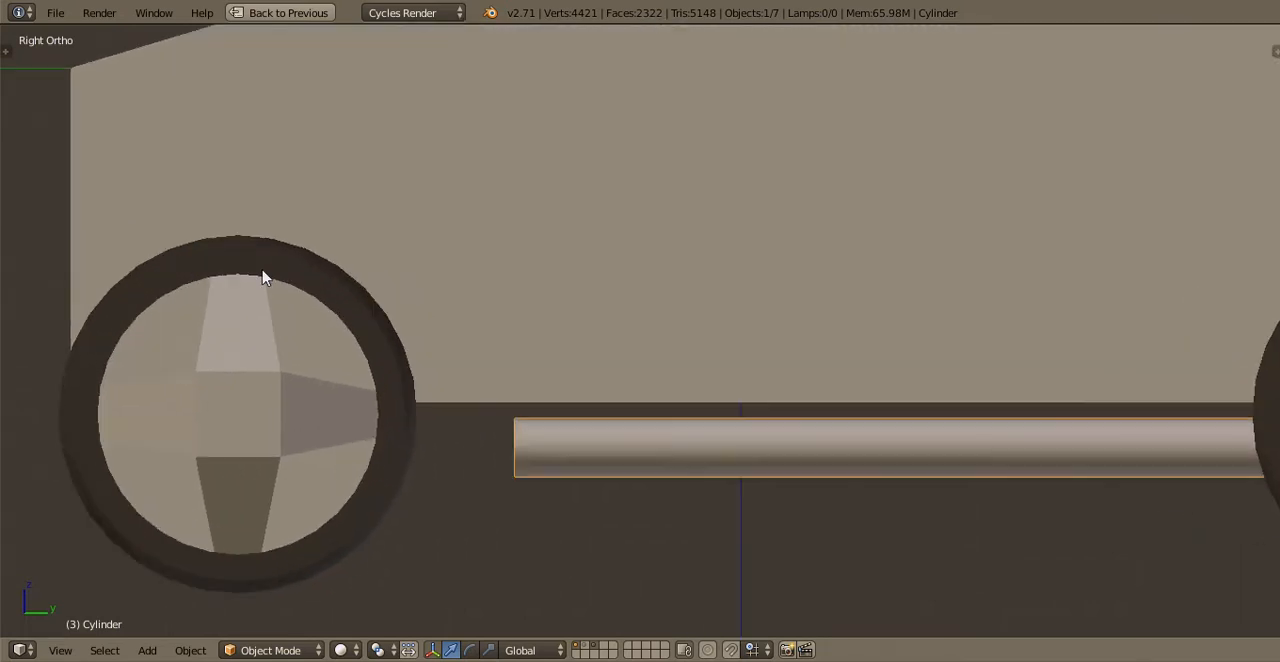
Show only the engine's layer, open the engine mesh for editing and limit selection to visible geometry
key(KP_7)
scroll(530, 203, down, 1)
shift+middle_drag(646, 625, 597, 403)
key(2)
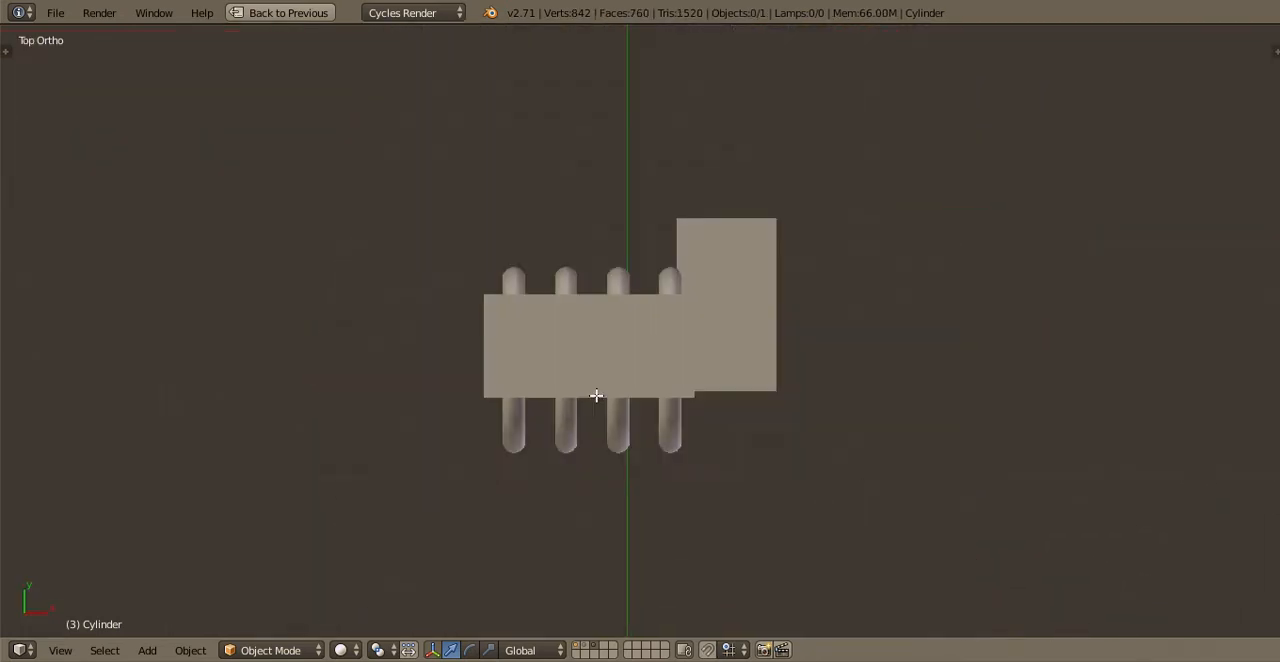
right_click(745, 392)
key(Tab)
scroll(672, 278, down, 1)
middle_drag(670, 276, 607, 652)
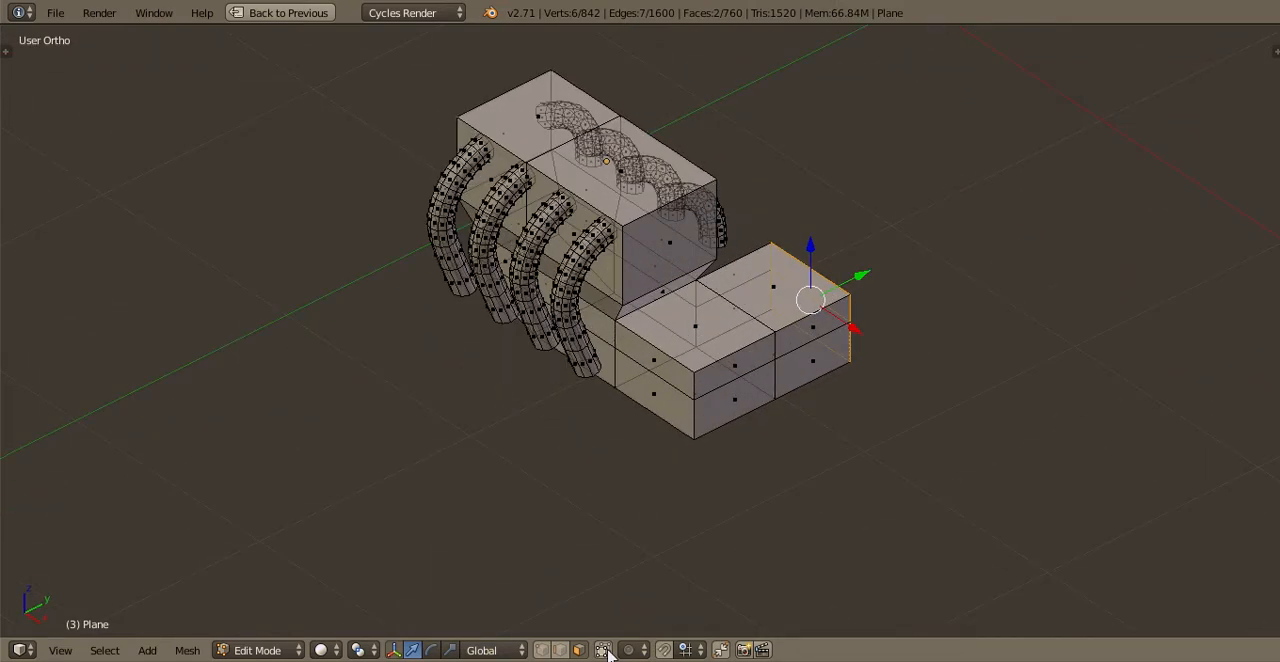
click(607, 652)
Select all four curved pipes on one side of the engine with their linked geometry and lower them slightly along Z
shift+middle_drag(588, 178, 606, 443)
scroll(606, 443, up, 2)
right_click(620, 449)
shift+right_click(590, 398)
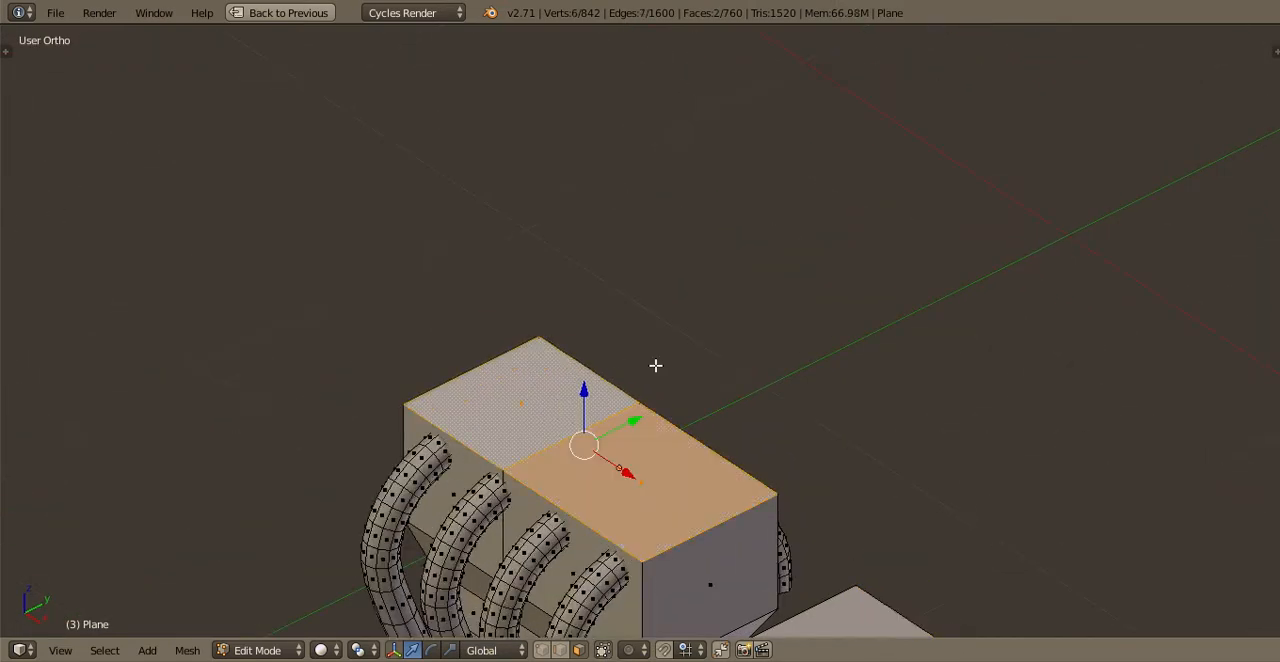
middle_drag(655, 365, 406, 368)
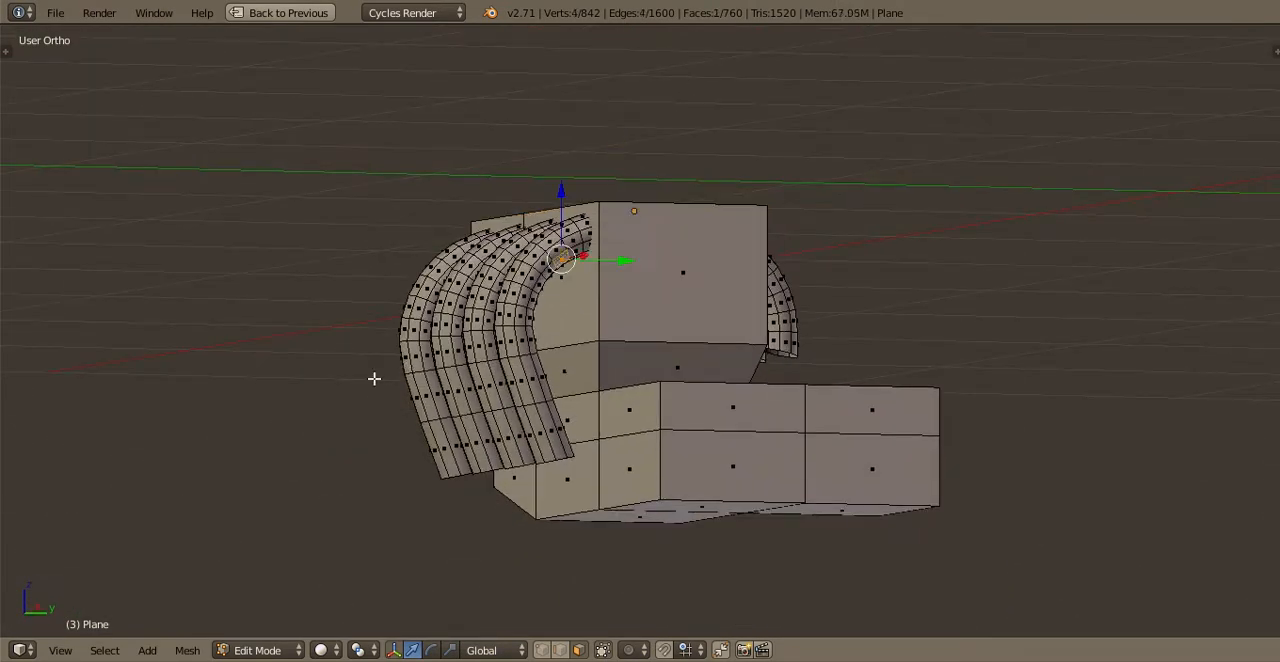
key(b)
drag(370, 384, 513, 292)
key(ctrl+l)
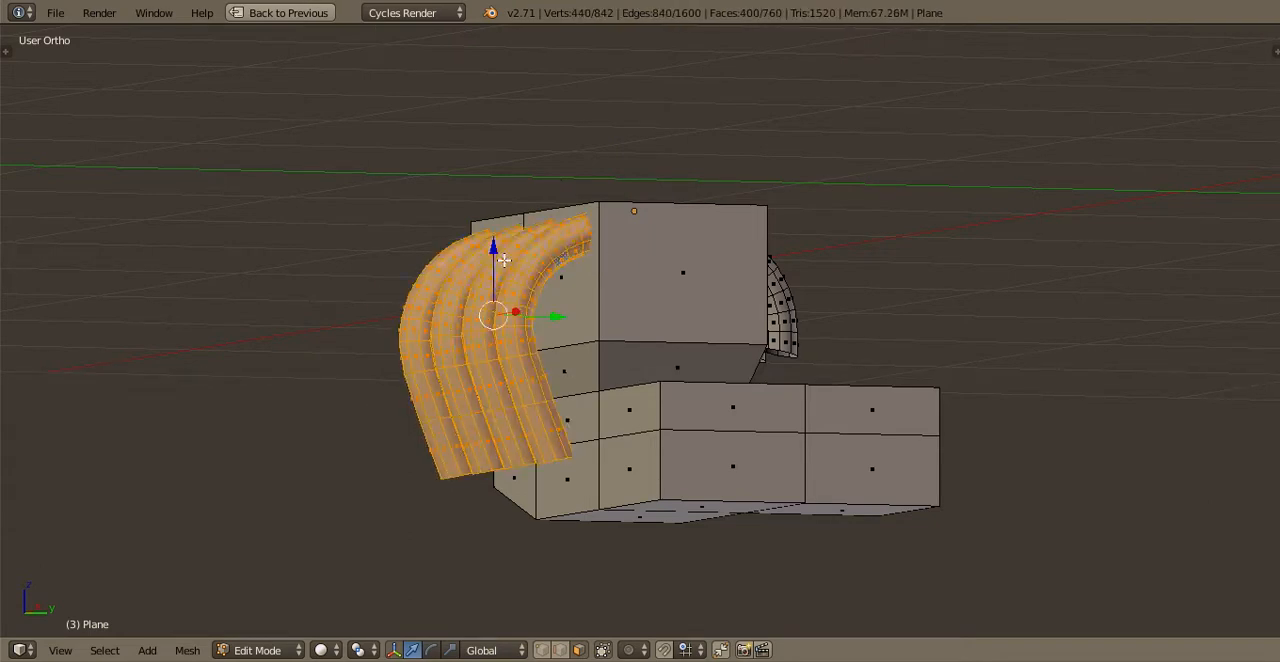
scroll(480, 265, up, 2)
key(g)
key(z)
click(420, 278)
Save over the existing file and raise the selected engine pipes by about 0.04 along Z
key(ctrl+s)
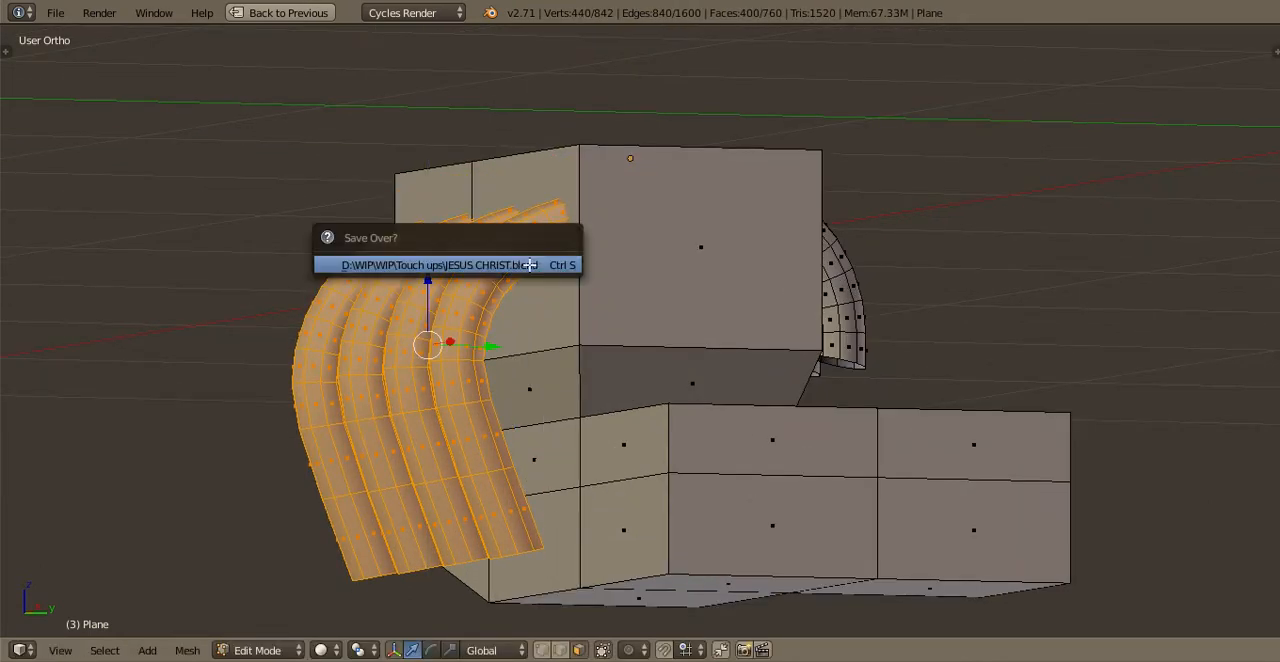
click(531, 265)
key(Tab)
middle_drag(591, 262, 596, 380)
key(Tab)
key(g)
key(z)
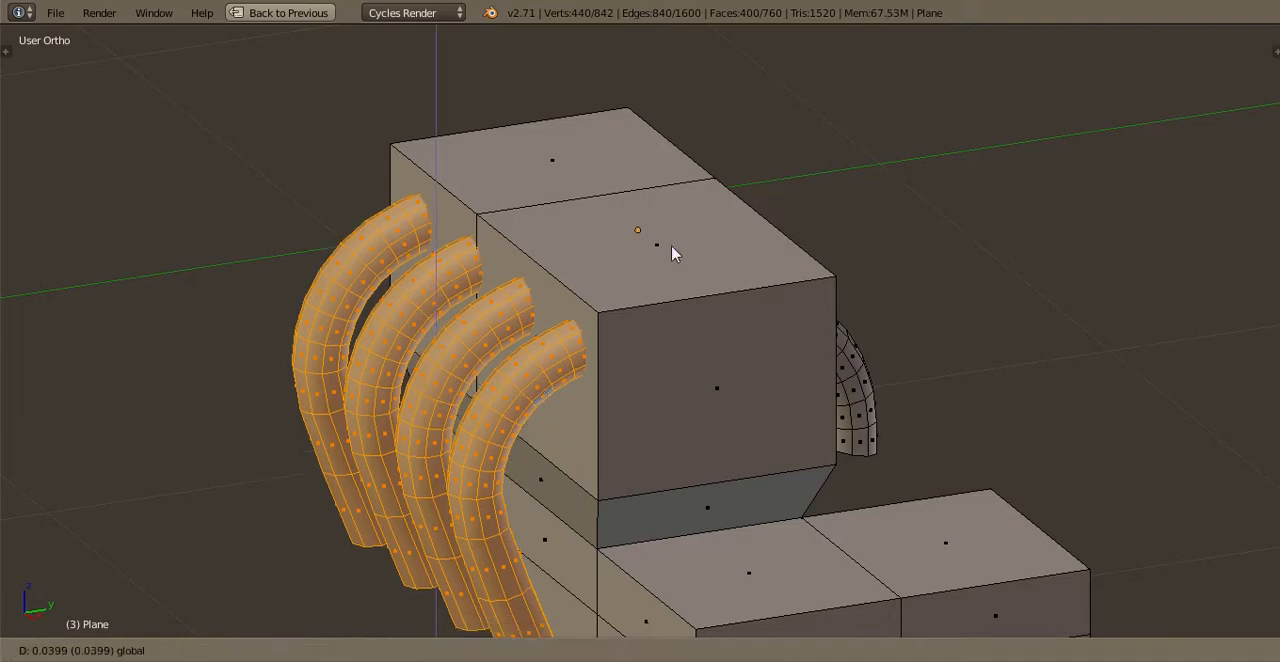
click(673, 251)
key(Tab)
key(Tab)
Extrude the engine block's two top faces upward and narrow them along Y to about 0.9 to form sloped edges
right_click(643, 232)
shift+right_click(628, 166)
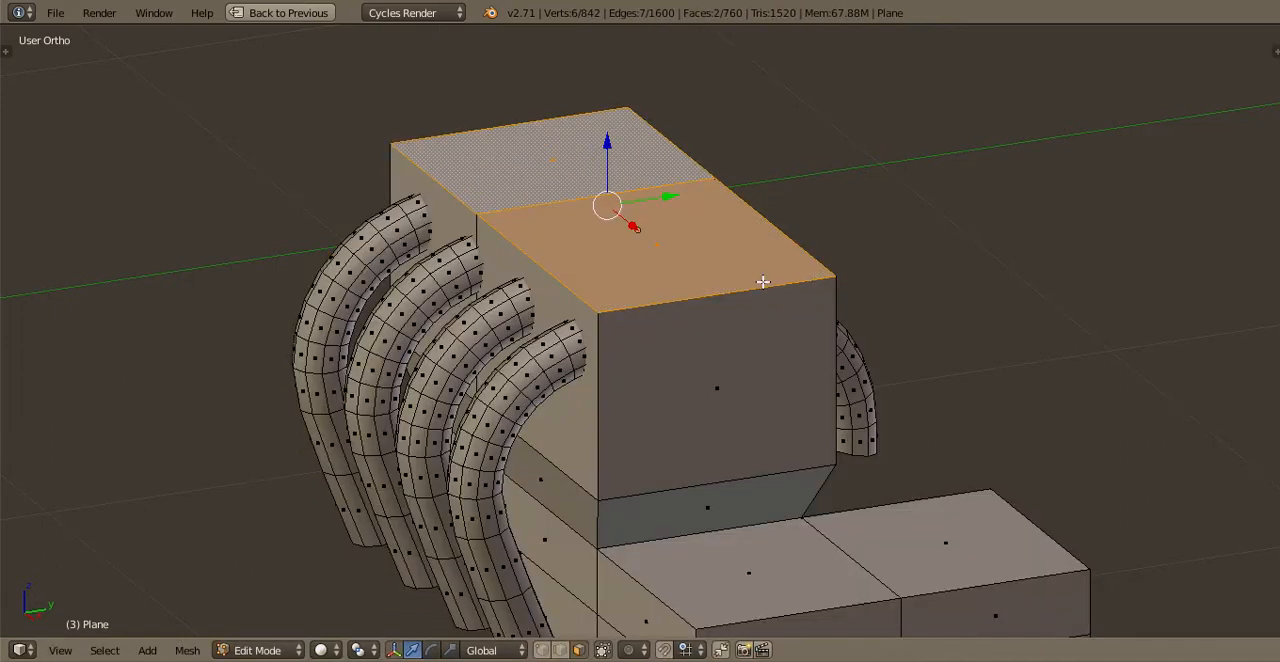
key(e)
click(934, 278)
scroll(932, 277, up, 2)
middle_drag(920, 272, 797, 227)
key(s)
key(x)
key(y)
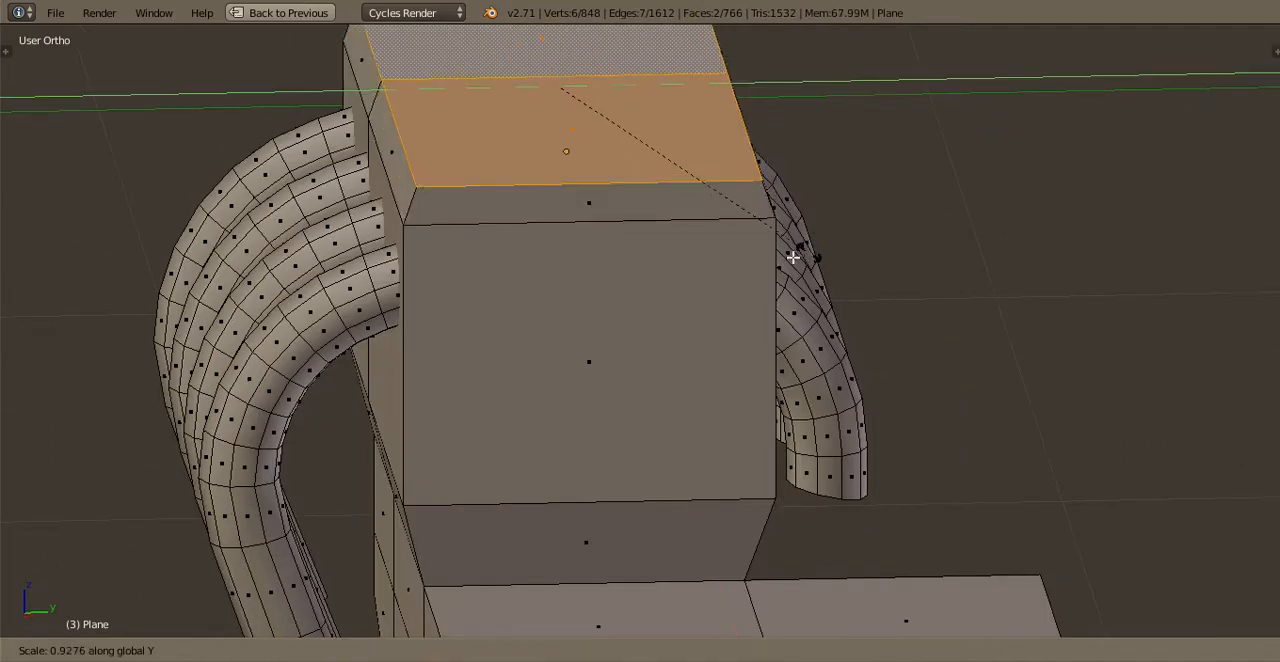
click(780, 282)
shift+middle_drag(594, 214, 674, 350)
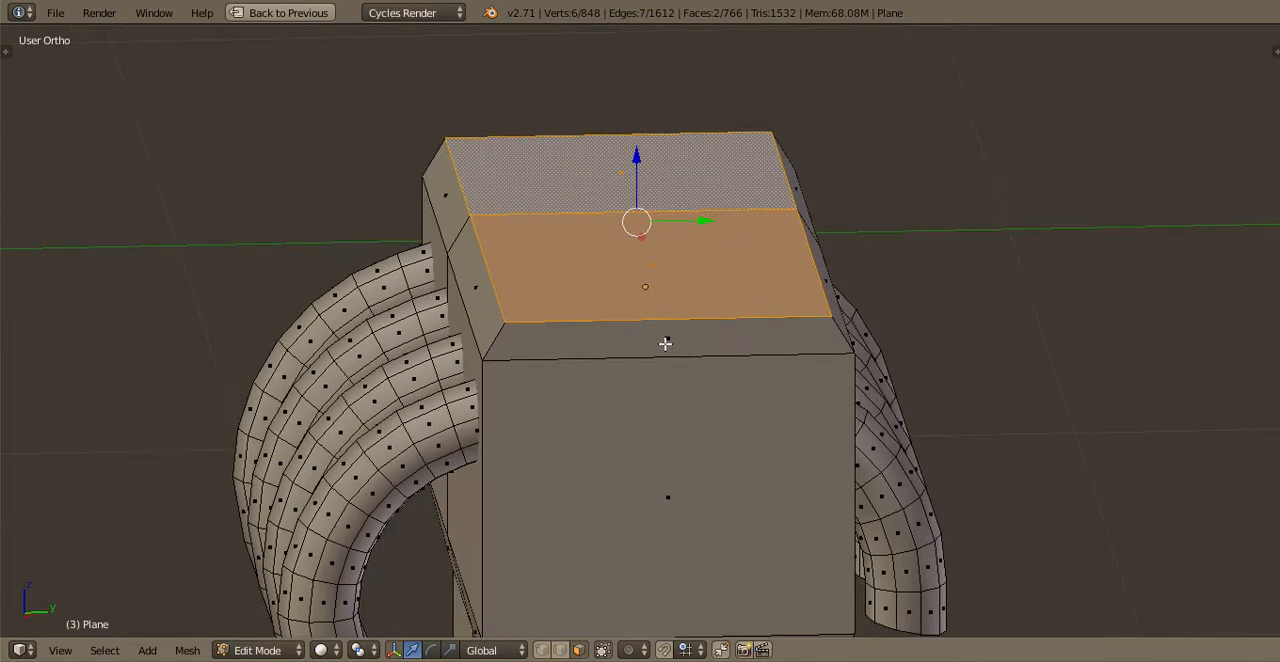
Extrude the engine block's two top faces in place and scale the new faces along Y to about 0.4
key(ctrl+r)
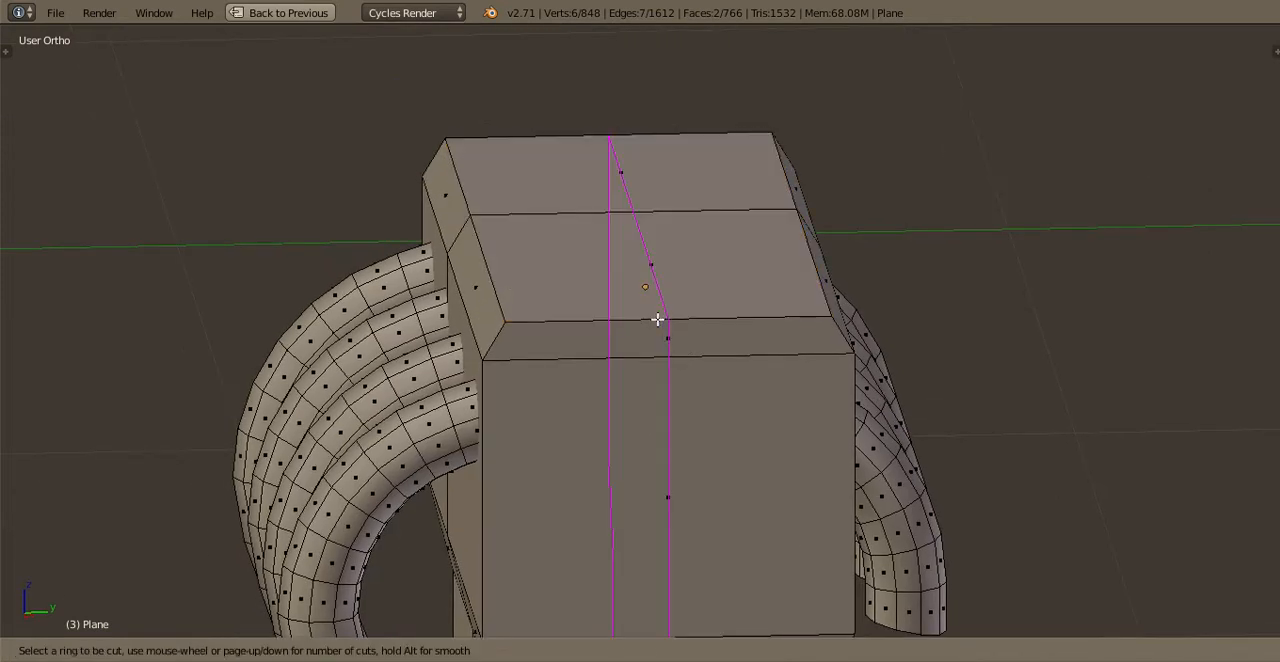
key(Escape)
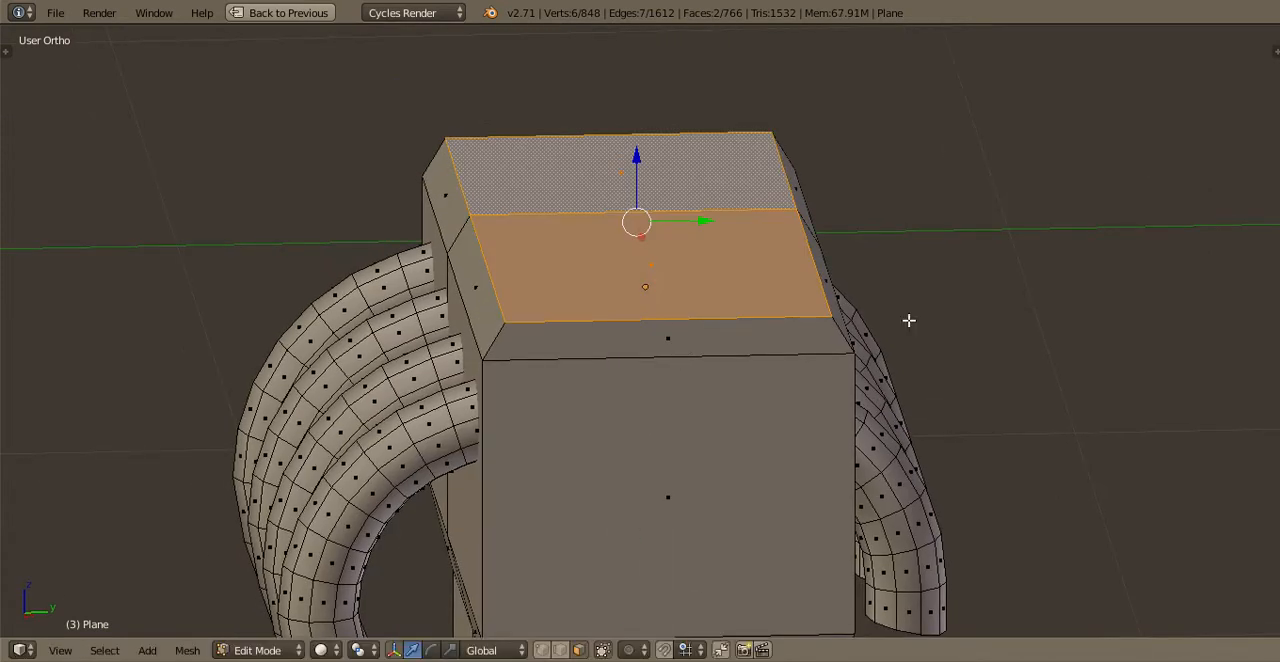
key(e)
key(y)
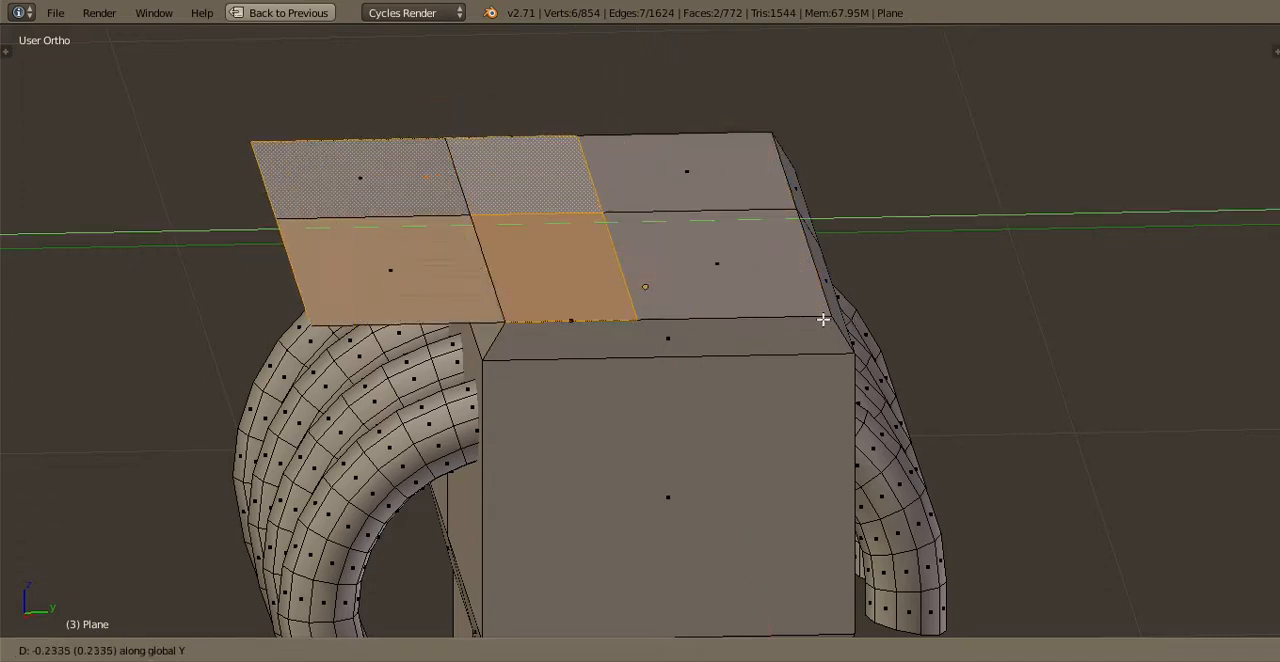
key(Escape)
key(ctrl+z)
key(s)
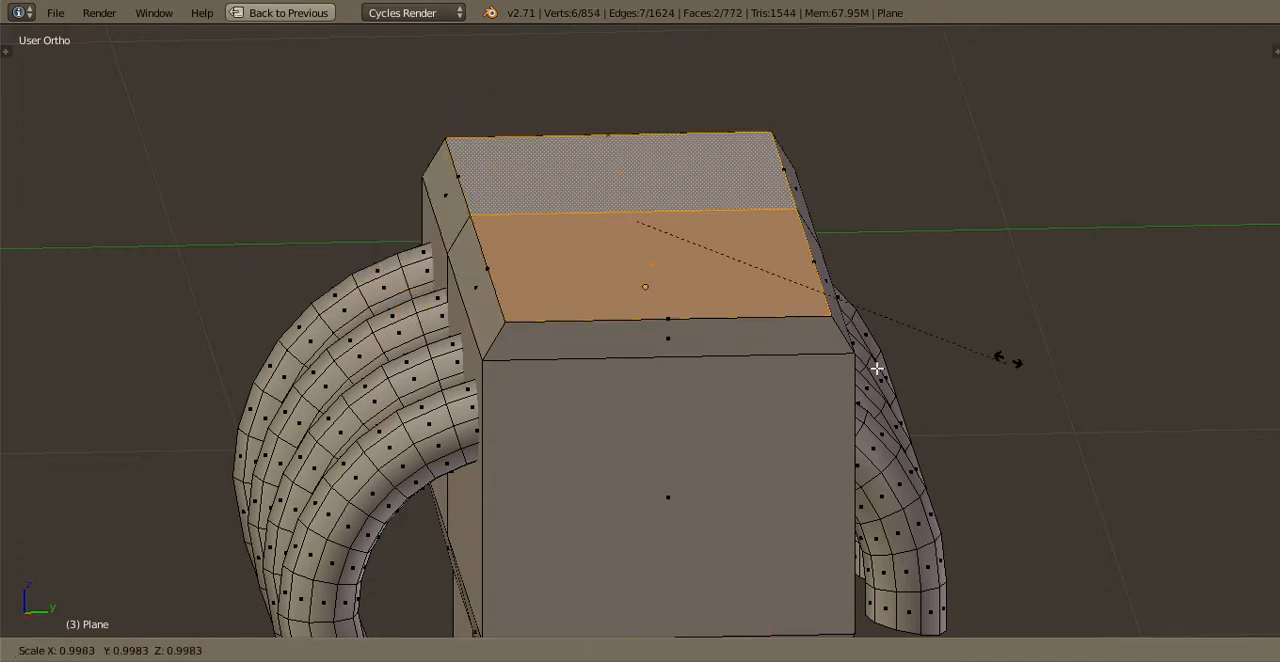
key(y)
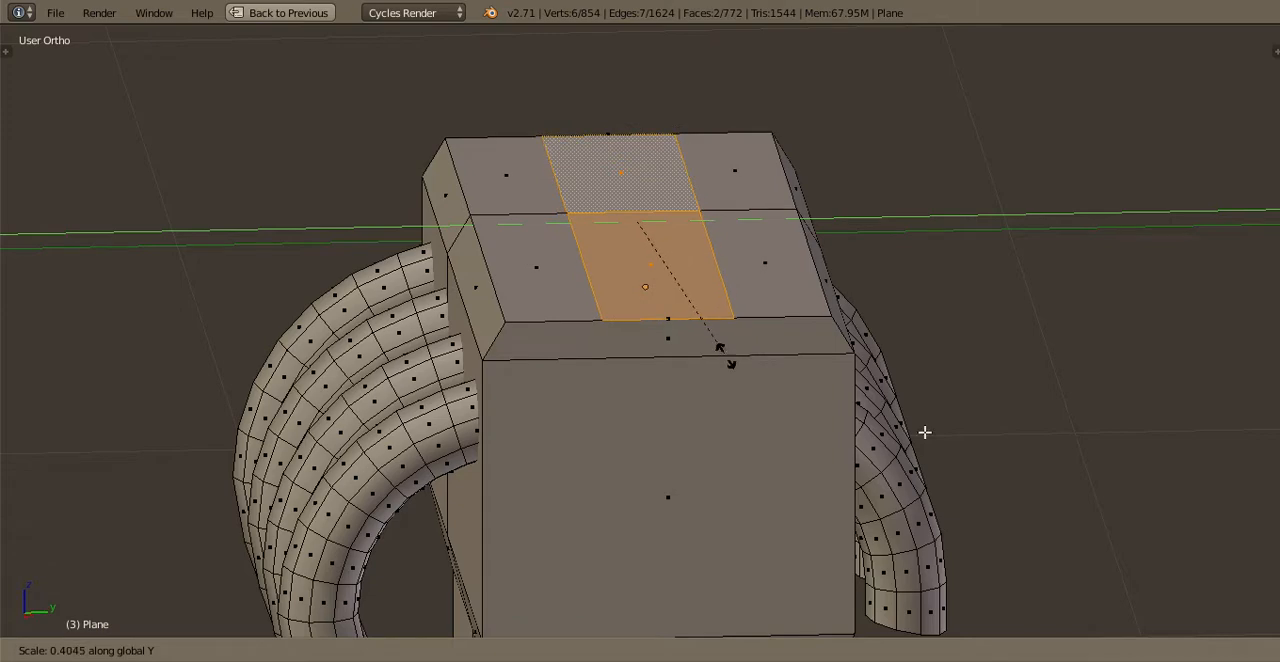
click(925, 432)
Shrink the inner top faces along X, extrude them downward into a shallow recess, and leave mesh editing
middle_drag(951, 431, 931, 418)
key(s)
key(x)
click(910, 408)
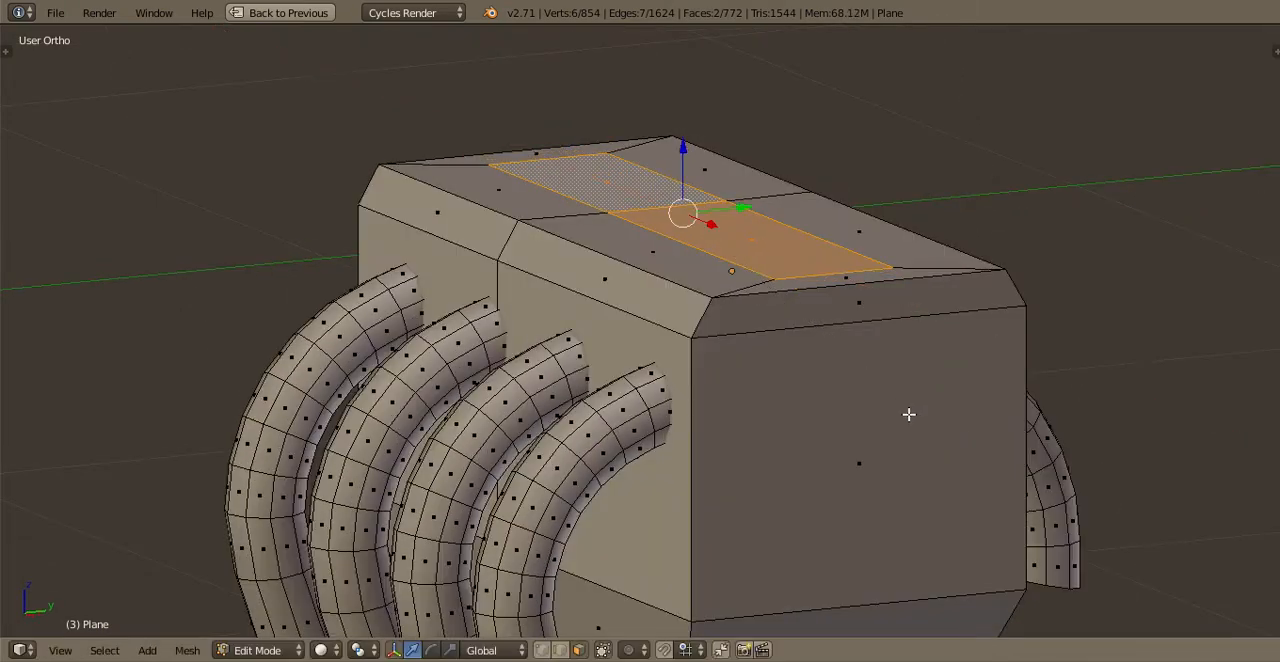
key(e)
click(911, 443)
key(Tab)
middle_drag(836, 350, 836, 371)
Save over JESUS CHRIST.blend and view the recessed engine top from several angles
key(ctrl+s)
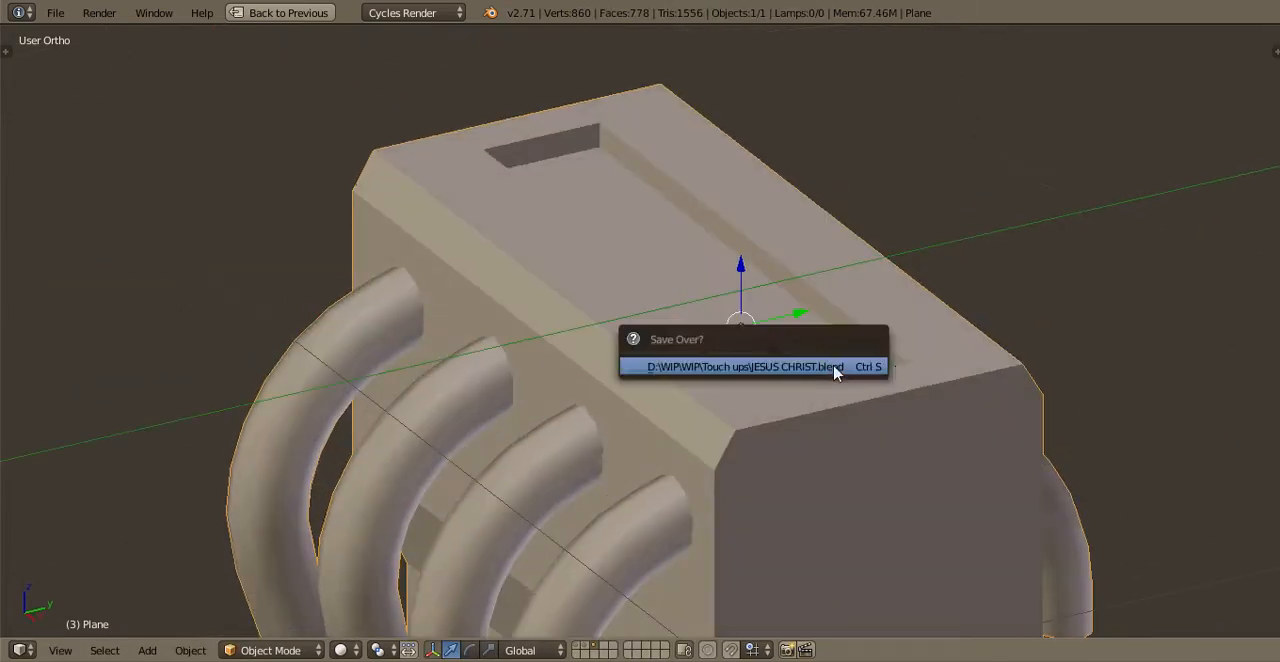
click(836, 371)
scroll(830, 368, down, 2)
middle_drag(766, 312, 723, 300)
key(ctrl+s)
click(723, 303)
scroll(890, 340, down, 2)
middle_drag(890, 340, 866, 326)
scroll(866, 326, up, 1)
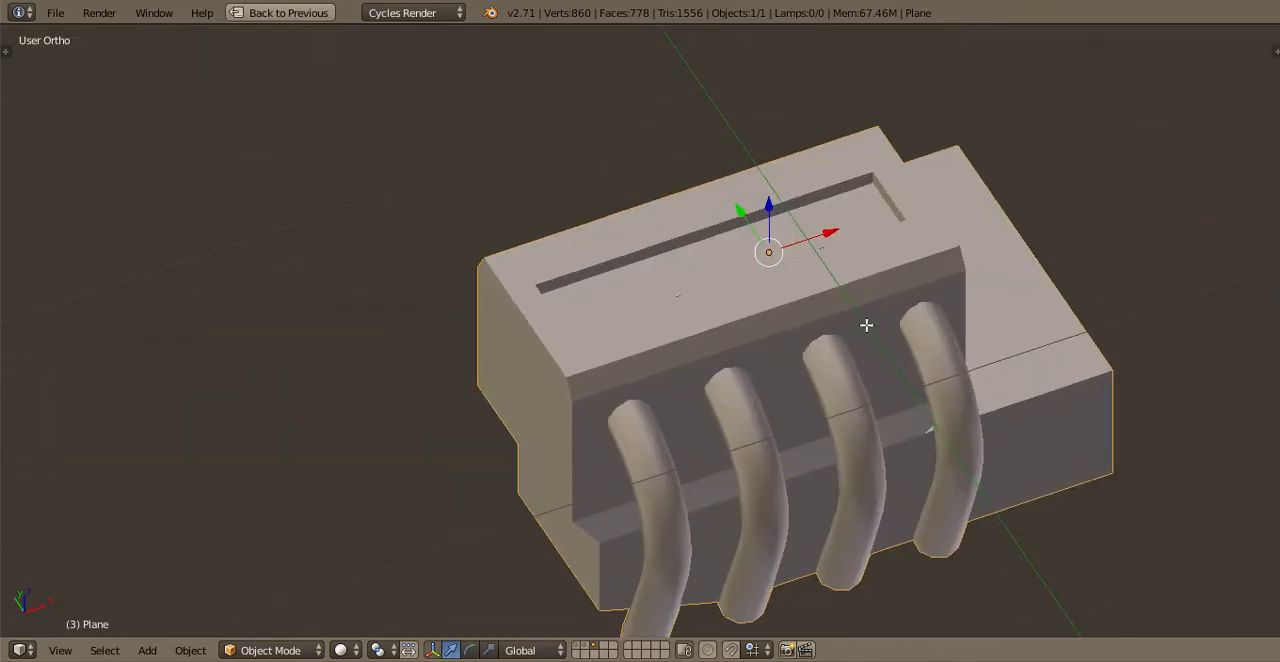
Check the engine mesh from above and save the file again
key(Tab)
scroll(850, 390, up, 2)
middle_drag(837, 434, 822, 461)
key(Tab)
key(ctrl+s)
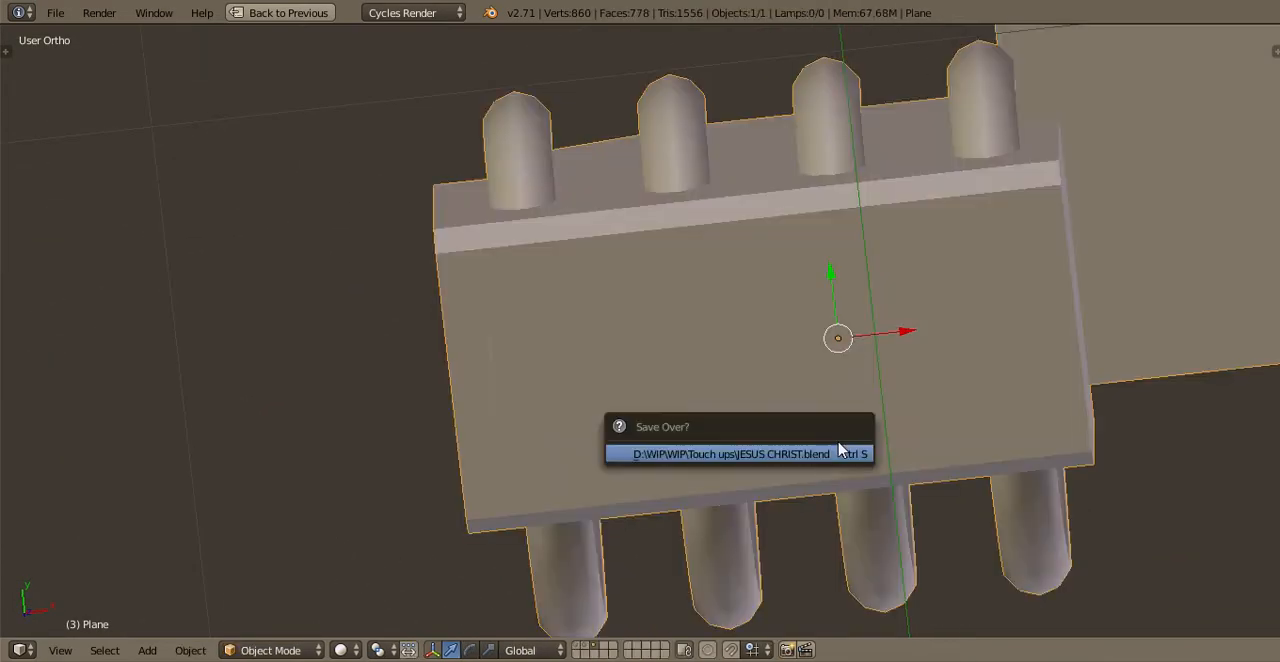
click(845, 453)
scroll(800, 410, down, 2)
Lower the outer top edge of the low block beside the engine along Z so that its top slopes down
shift+middle_drag(781, 410, 597, 269)
scroll(640, 220, up, 2)
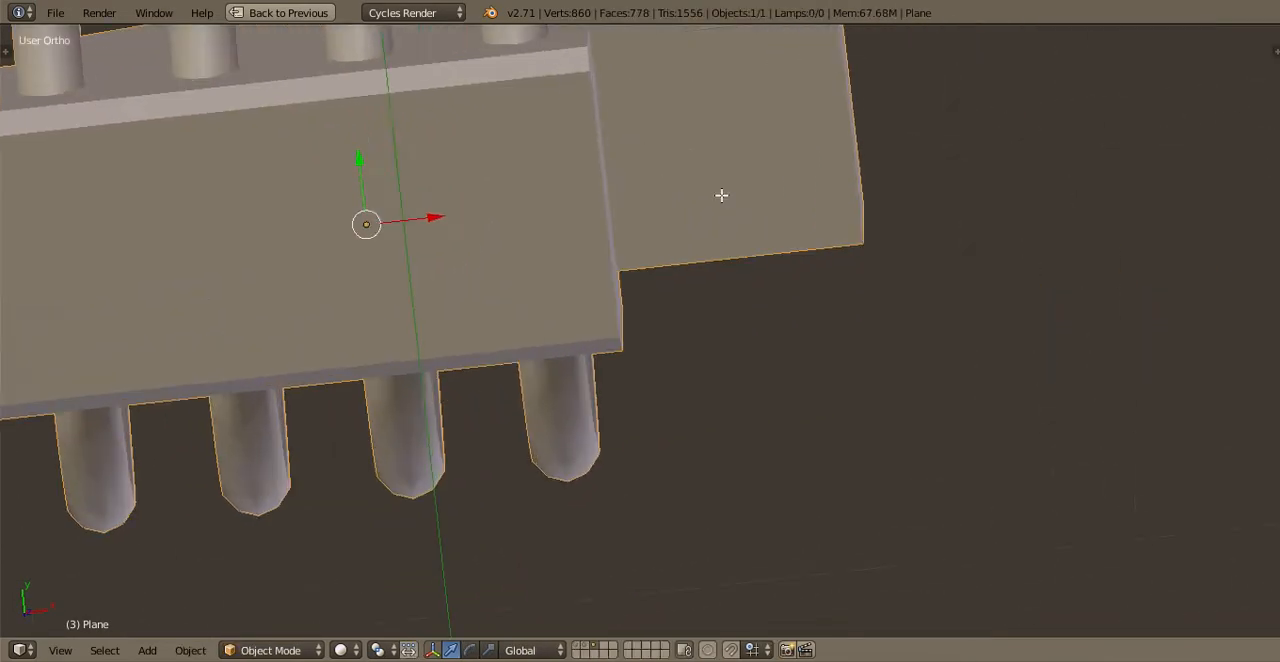
key(Tab)
scroll(770, 270, down, 2)
shift+middle_drag(795, 318, 562, 655)
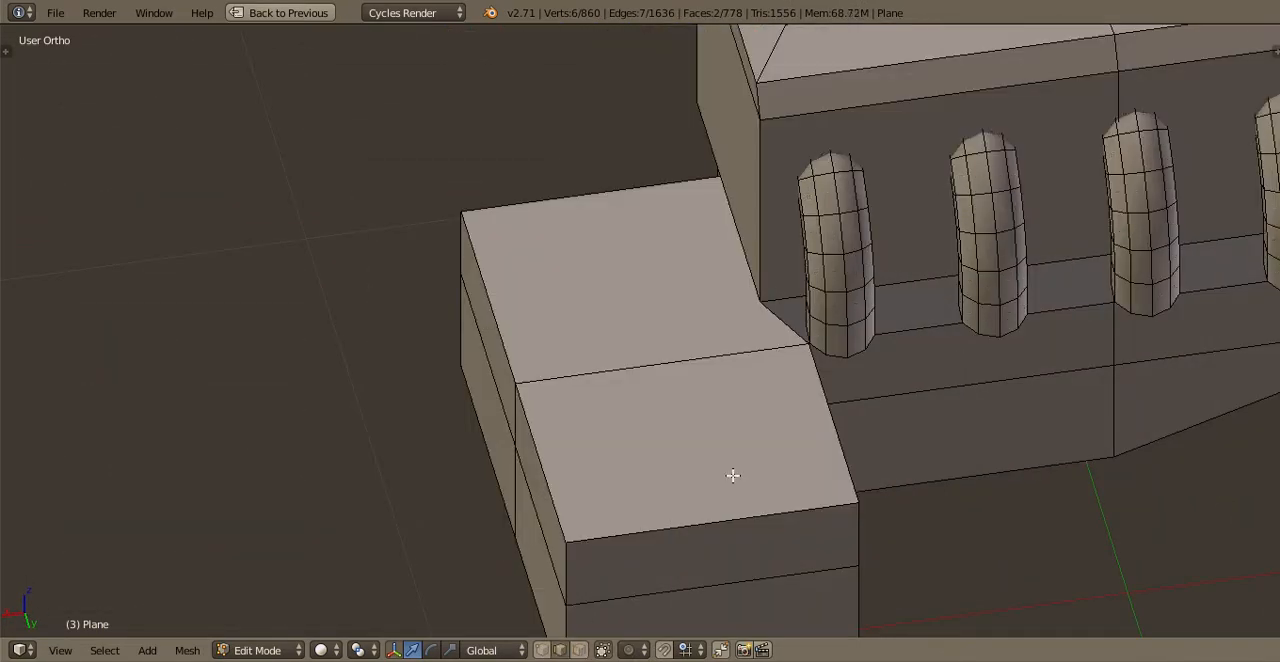
right_click(735, 478)
middle_drag(770, 447, 851, 403)
key(g)
key(z)
click(861, 455)
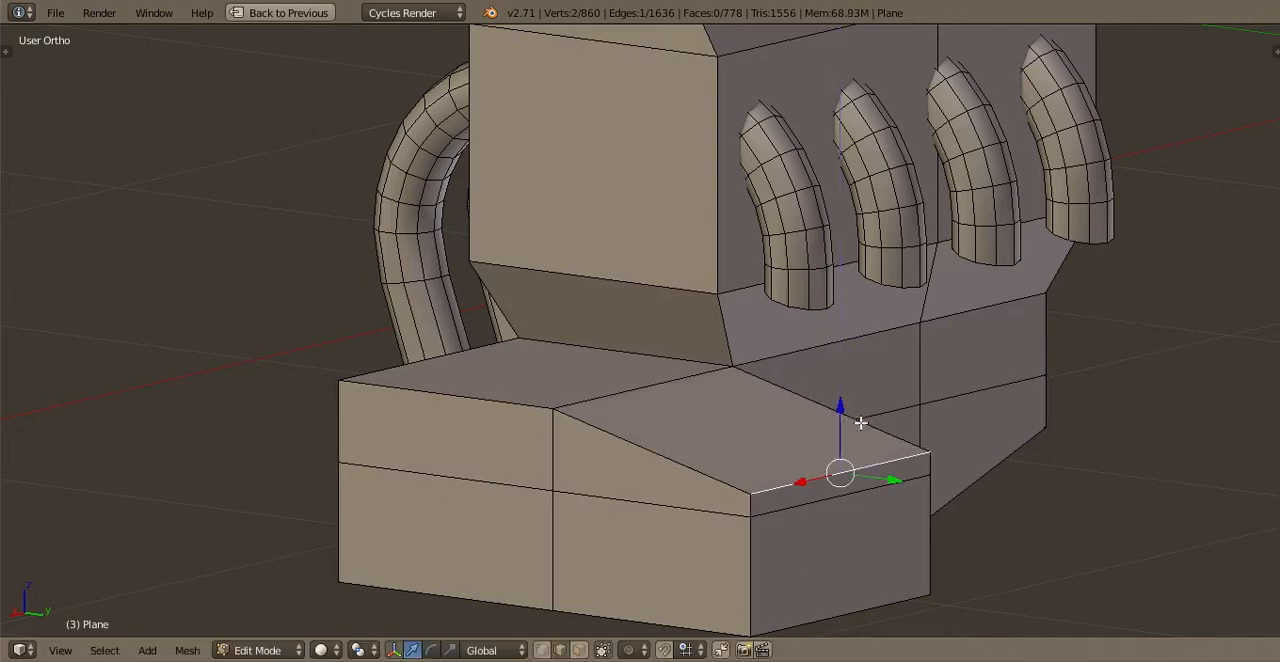
Snap the 3D cursor to the two outer end faces of the sloped low block and add a mesh circle there
scroll(861, 423, up, 2)
right_click(927, 560)
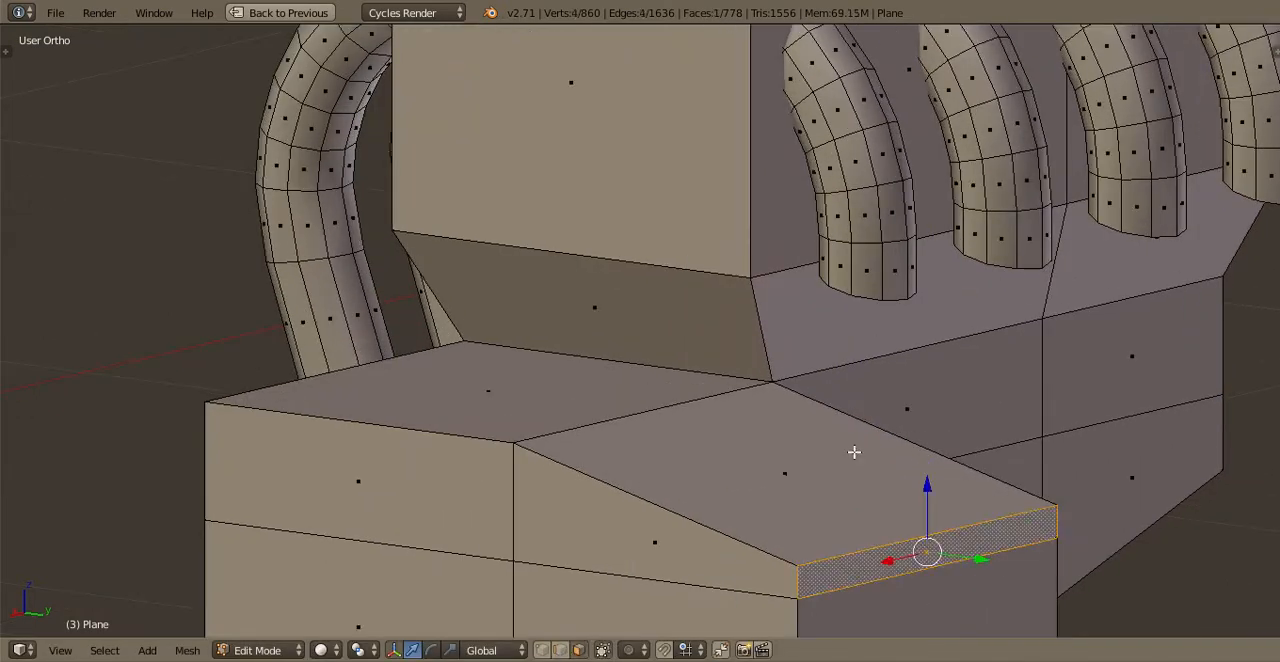
shift+right_click(974, 614)
shift+middle_drag(952, 549, 738, 346)
key(shift+s)
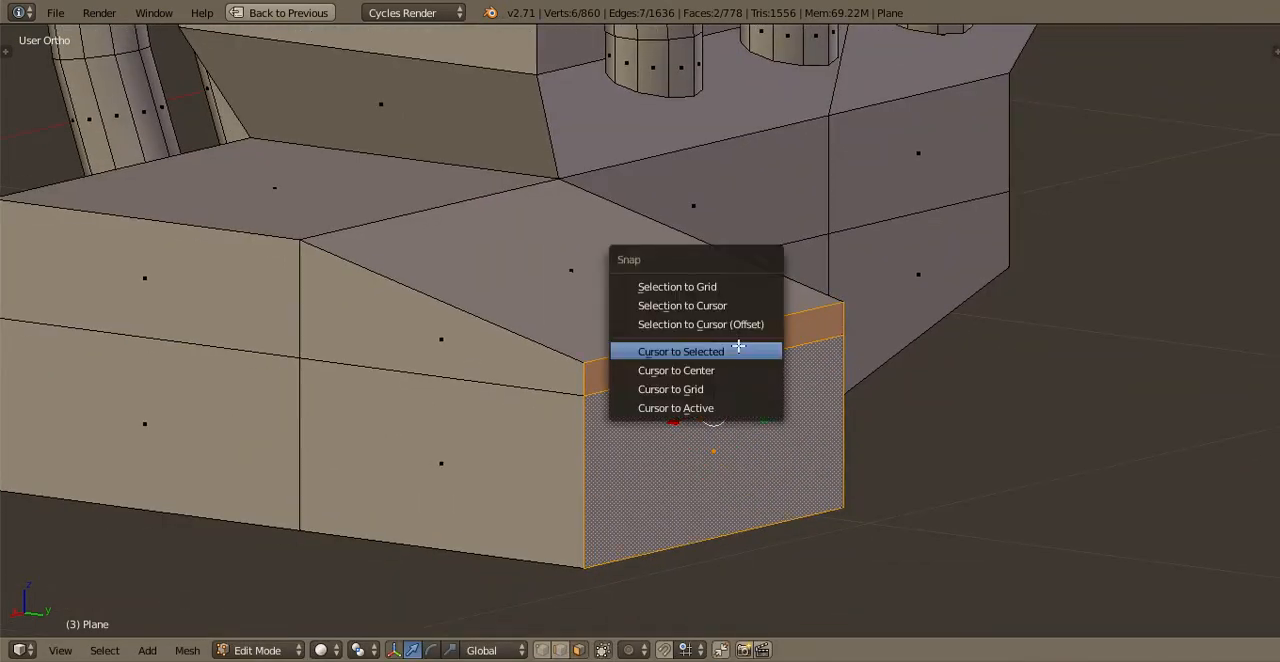
click(738, 350)
click(147, 650)
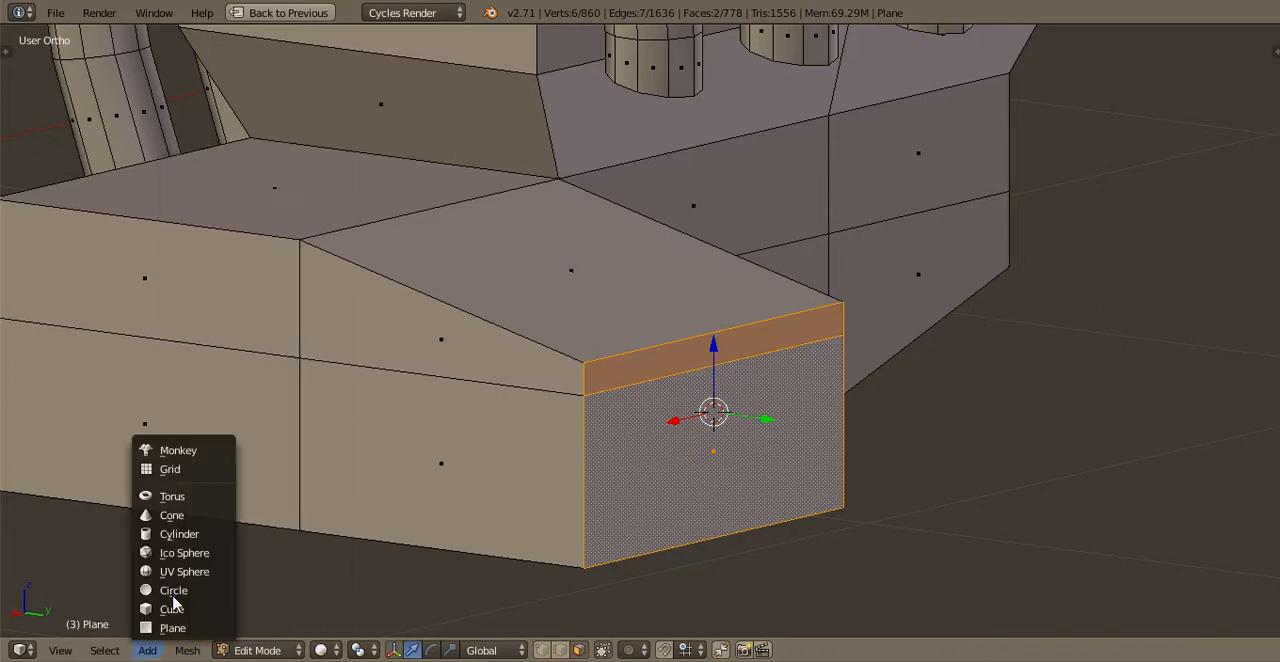
click(174, 590)
Shrink the circle and stand it upright so that it fits within the low block's outer end face
scroll(800, 424, down, 3)
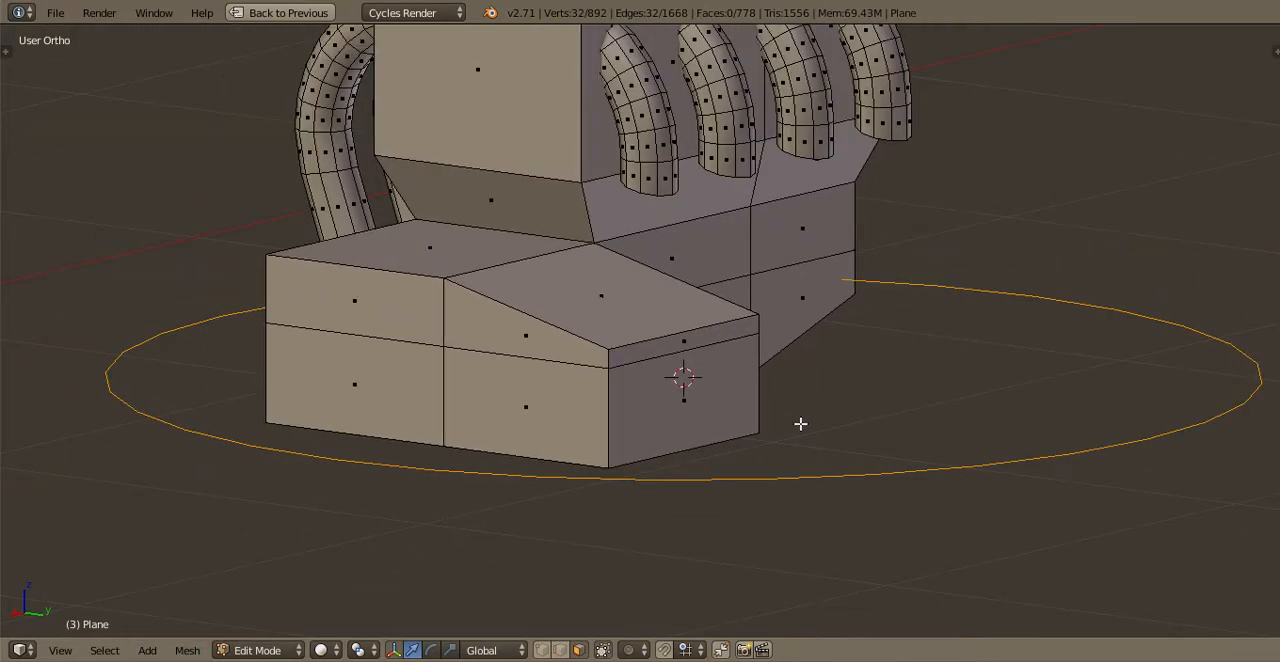
scroll(800, 424, down, 2)
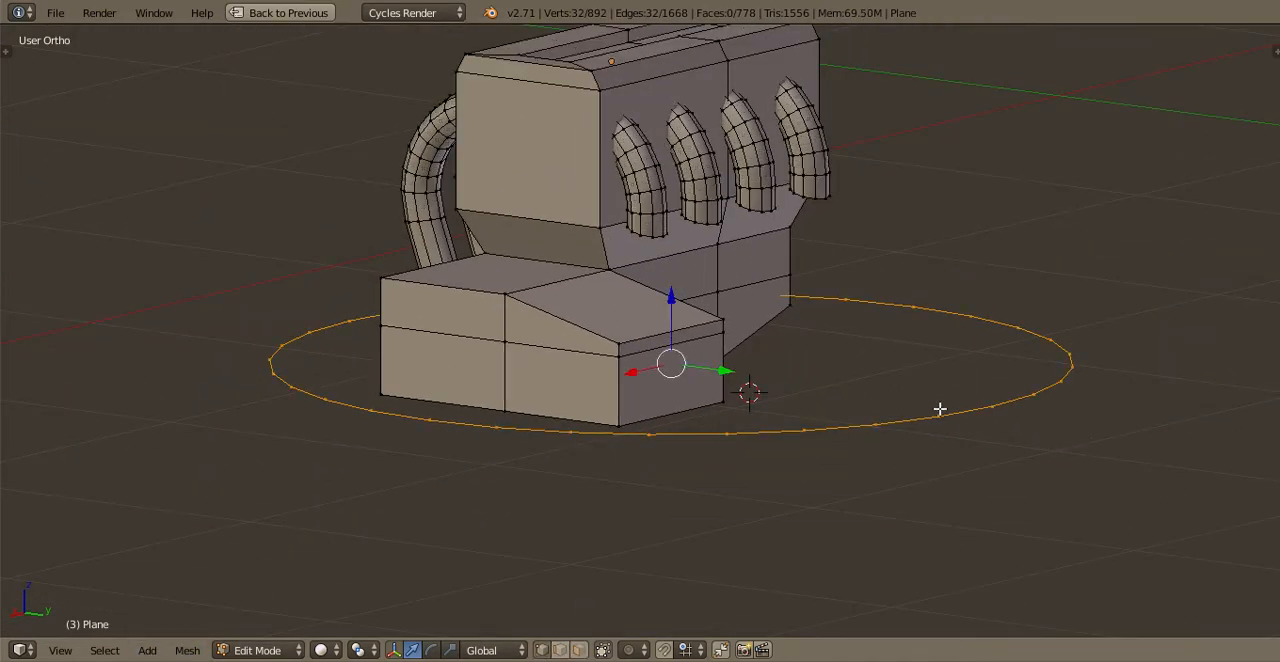
key(s)
click(757, 400)
scroll(817, 443, up, 4)
key(r)
key(x)
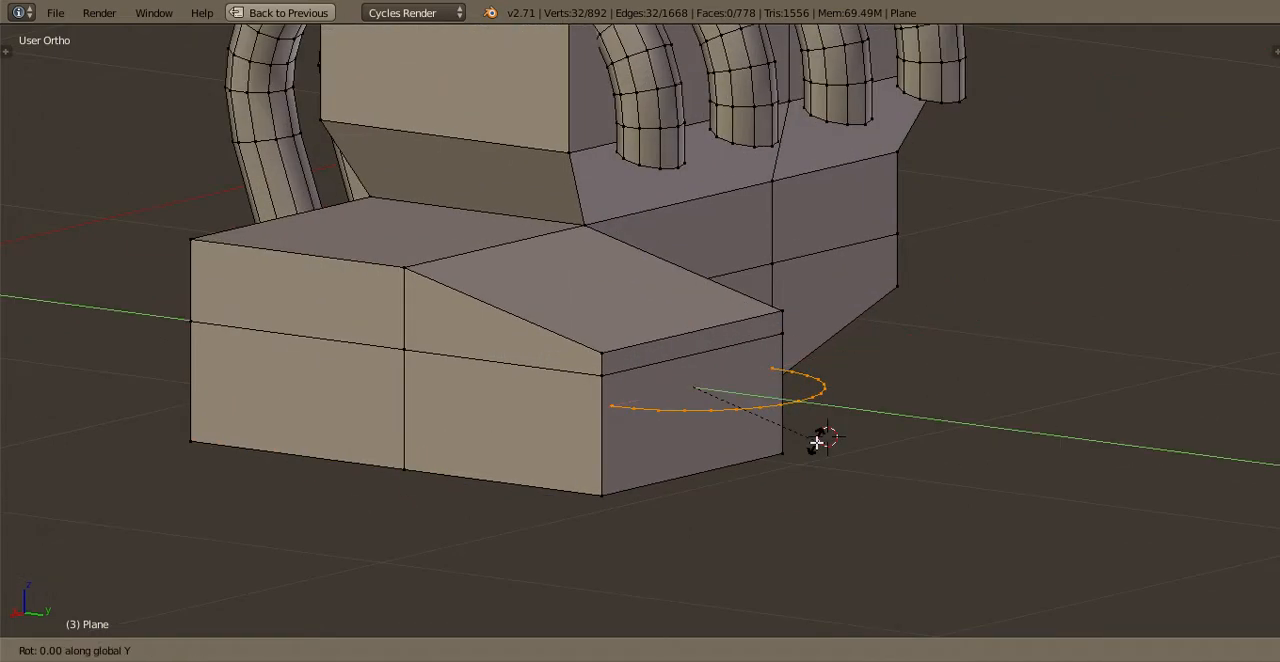
key(Return)
scroll(820, 457, up, 2)
key(s)
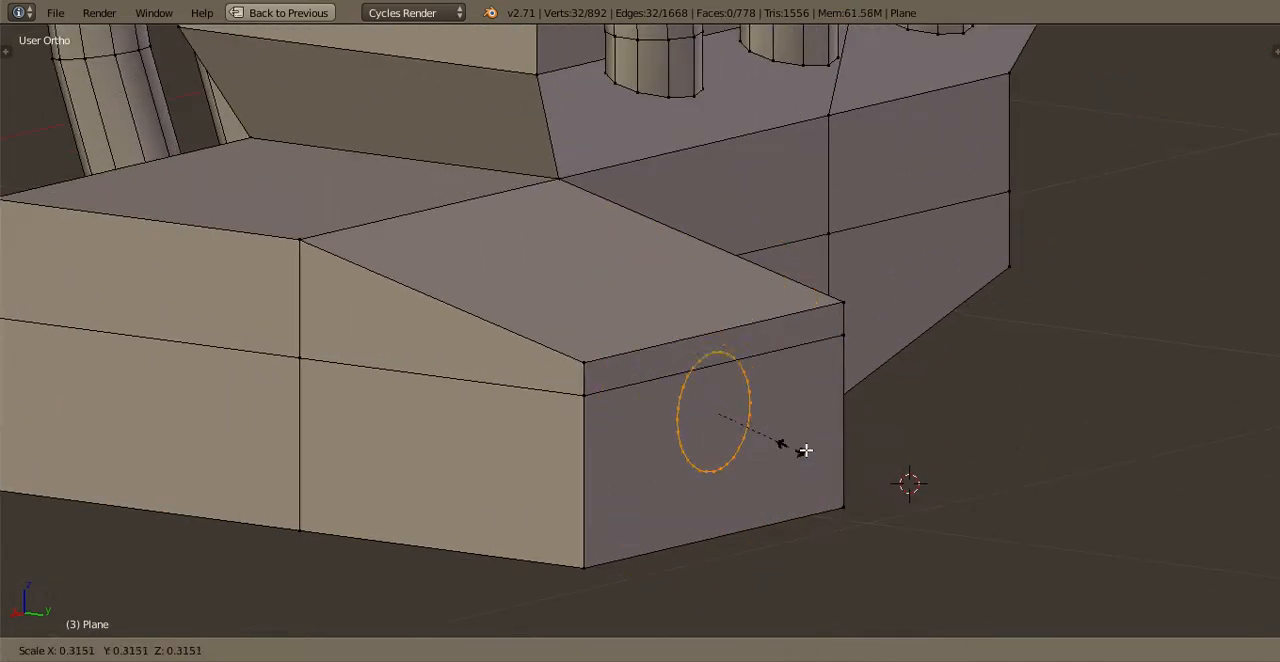
click(840, 462)
drag(716, 365, 721, 382)
Extrude the circle outward along Y into a cylinder, add a tapered end section, and cap it with a face
key(e)
right_click(867, 426)
key(g)
right_click(864, 424)
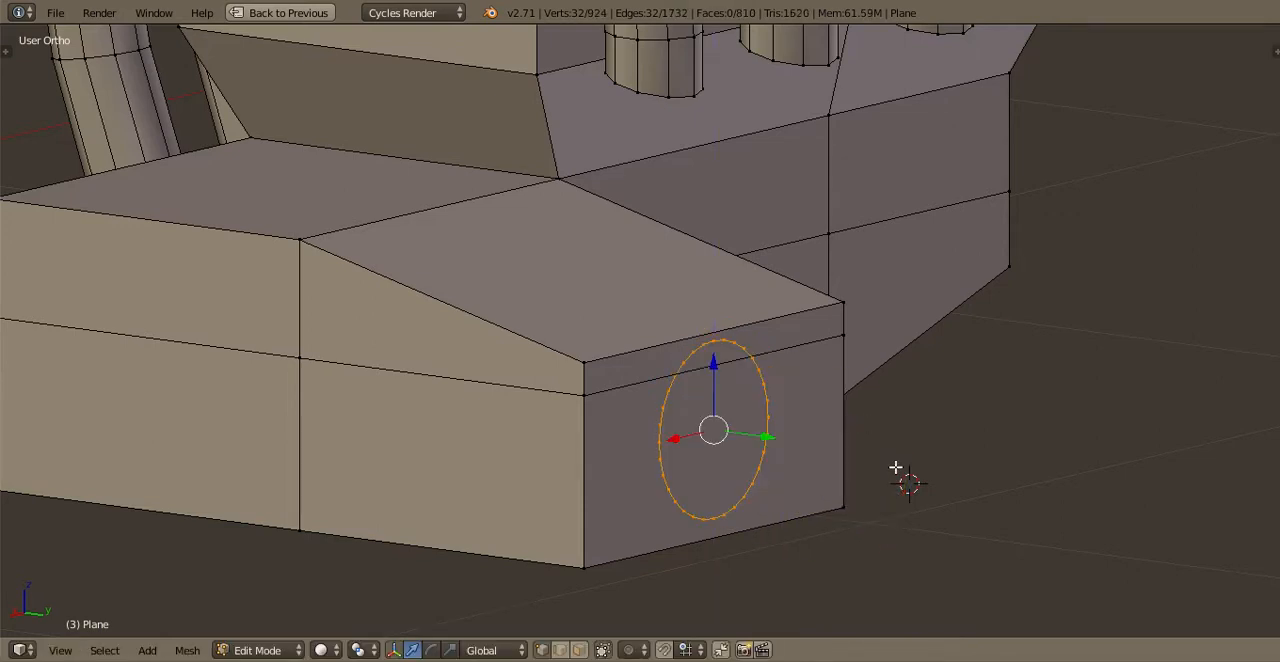
key(e)
click(1006, 520)
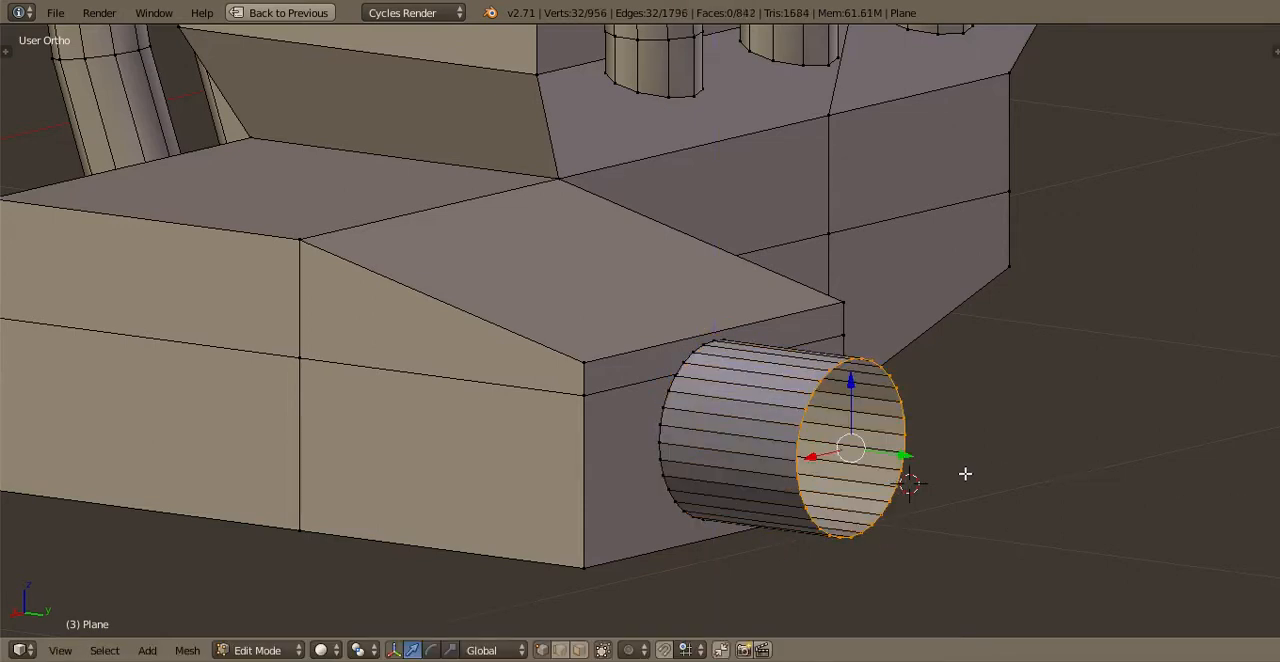
key(e)
click(1008, 500)
key(s)
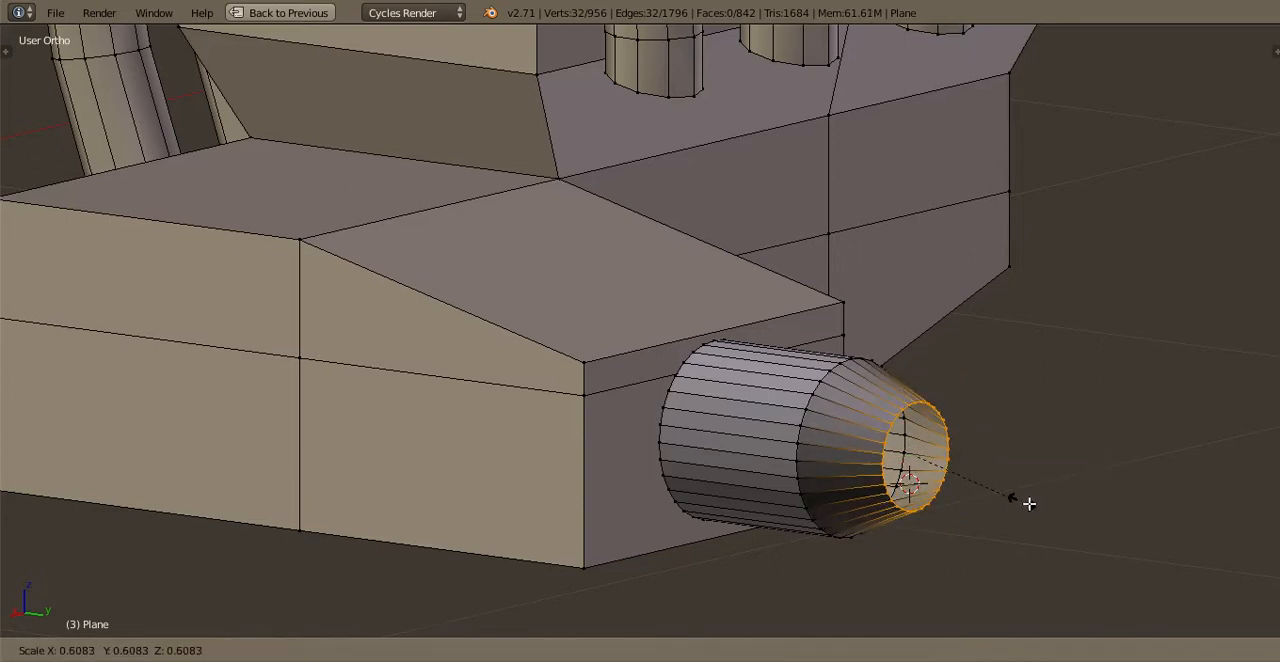
click(1029, 504)
key(f)
Recalculate the tapered cylinder's normals, push it slightly into the block along Y, and save the file
key(l)
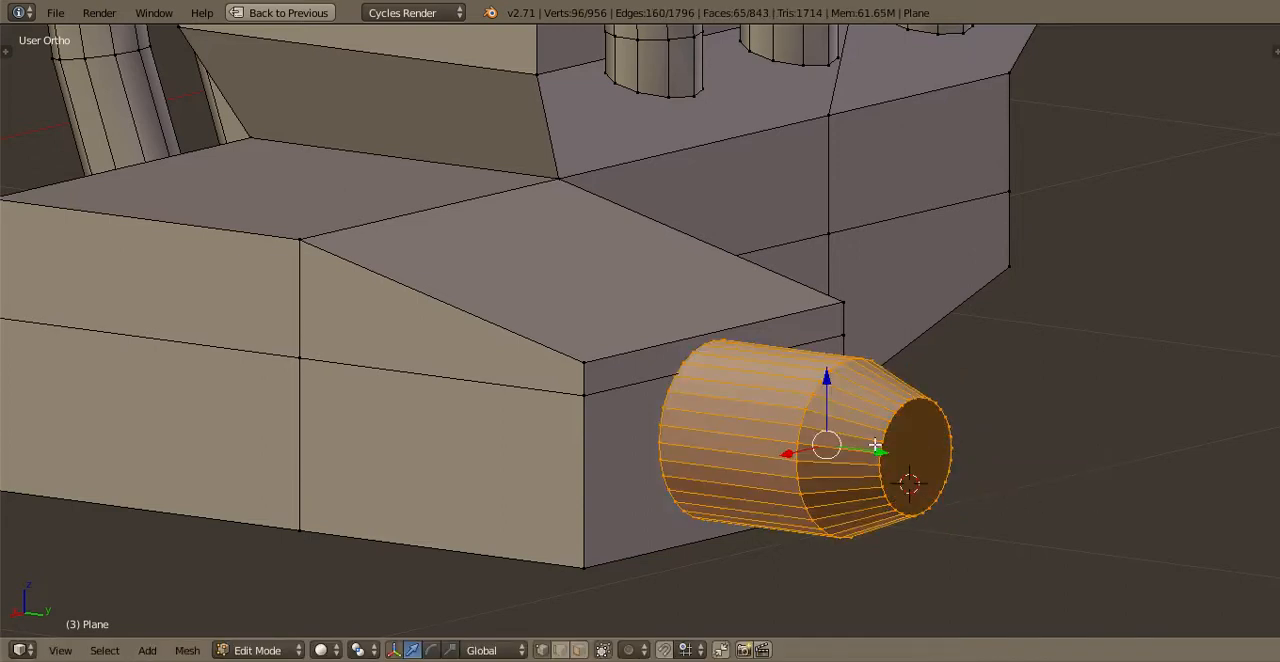
key(ctrl+n)
drag(874, 447, 871, 453)
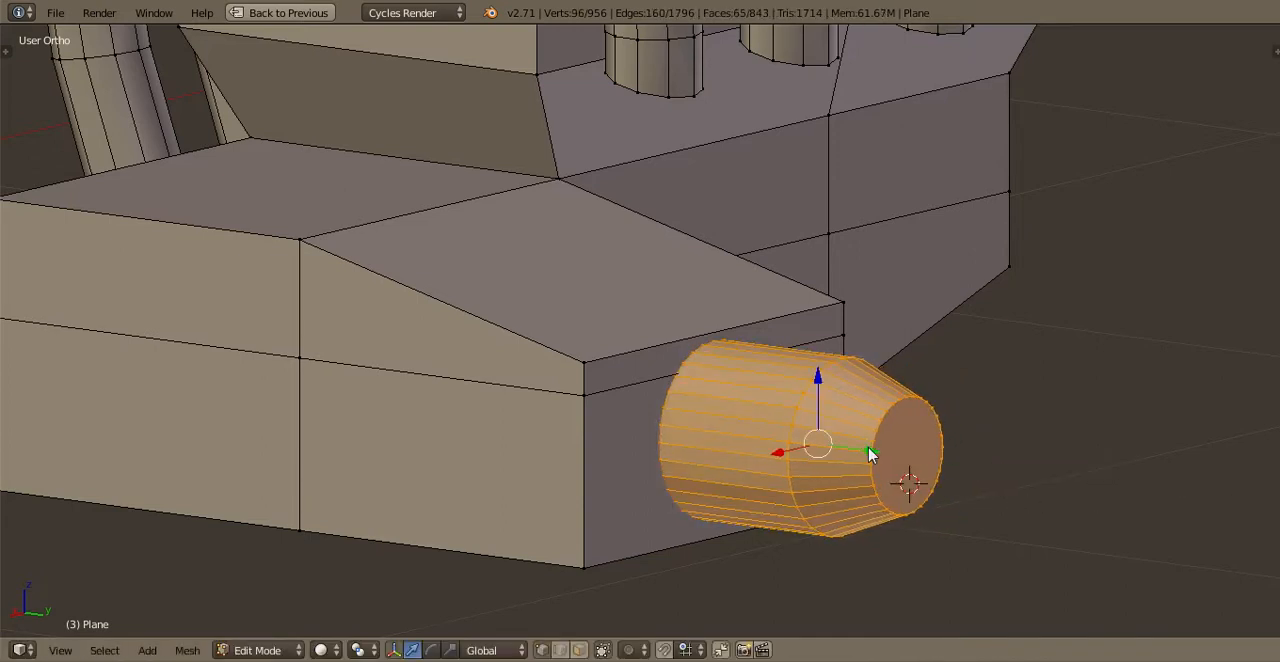
key(Tab)
key(ctrl+s)
click(871, 452)
Shade the engine object smooth and add an Edge Split modifier to it
key(t)
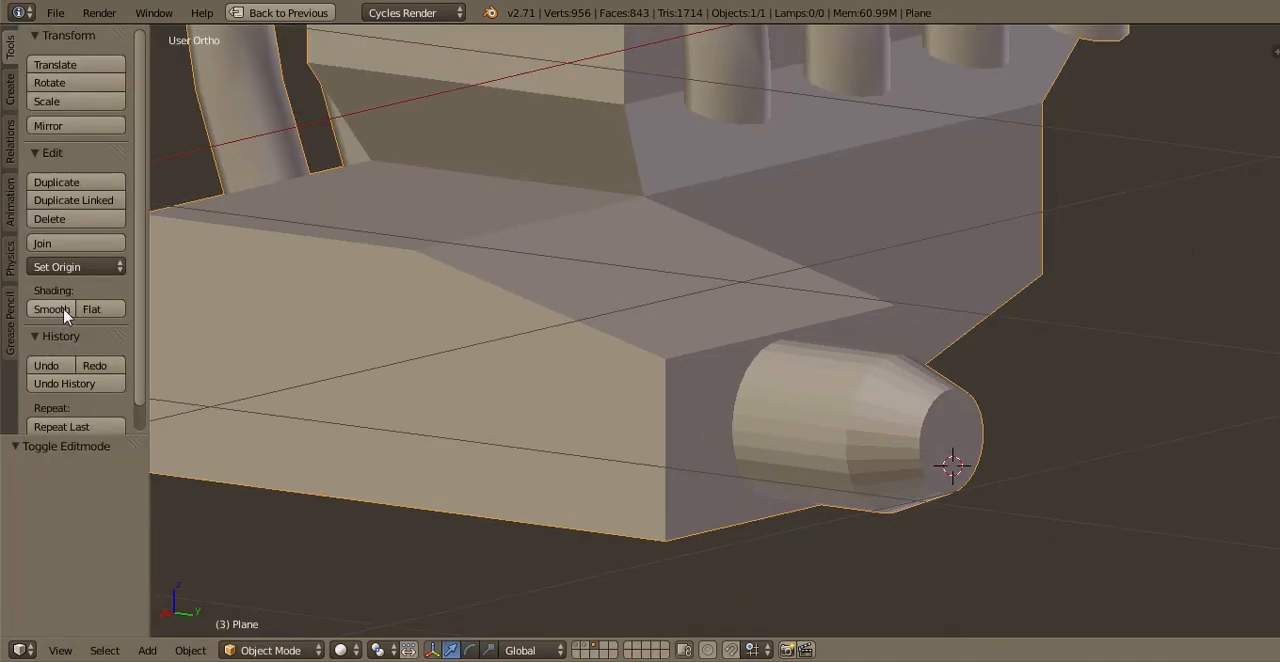
click(52, 309)
key(t)
key(ctrl+Up)
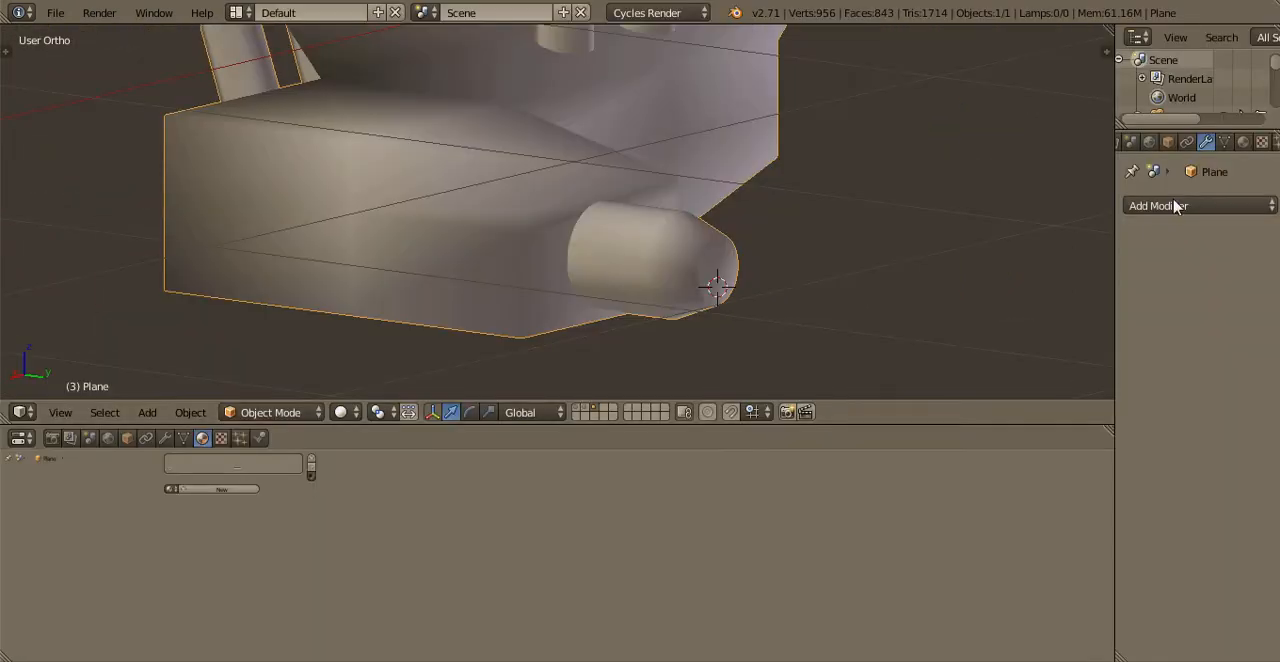
click(1177, 206)
click(906, 352)
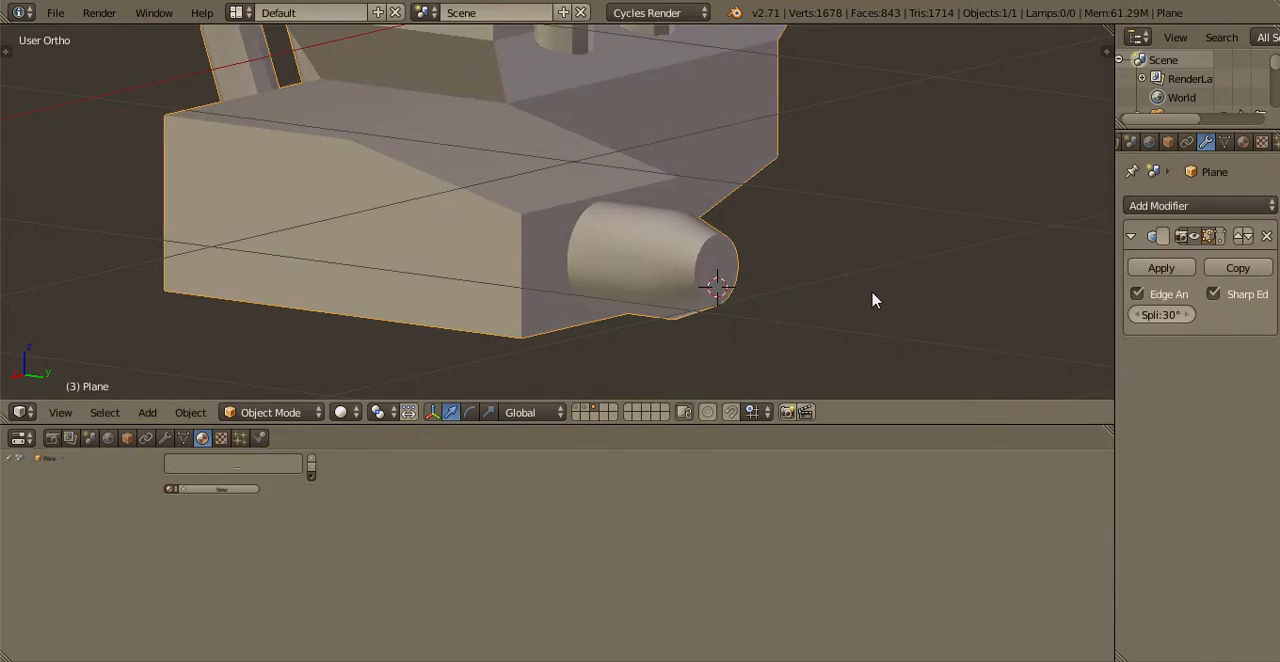
Save the file and leave local view to show the engine inside the whole truck
shift+middle_drag(691, 205, 851, 309)
key(ctrl+Up)
key(ctrl+s)
key(Return)
scroll(636, 212, down, 1)
middle_drag(638, 212, 868, 232)
scroll(531, 321, down, 1)
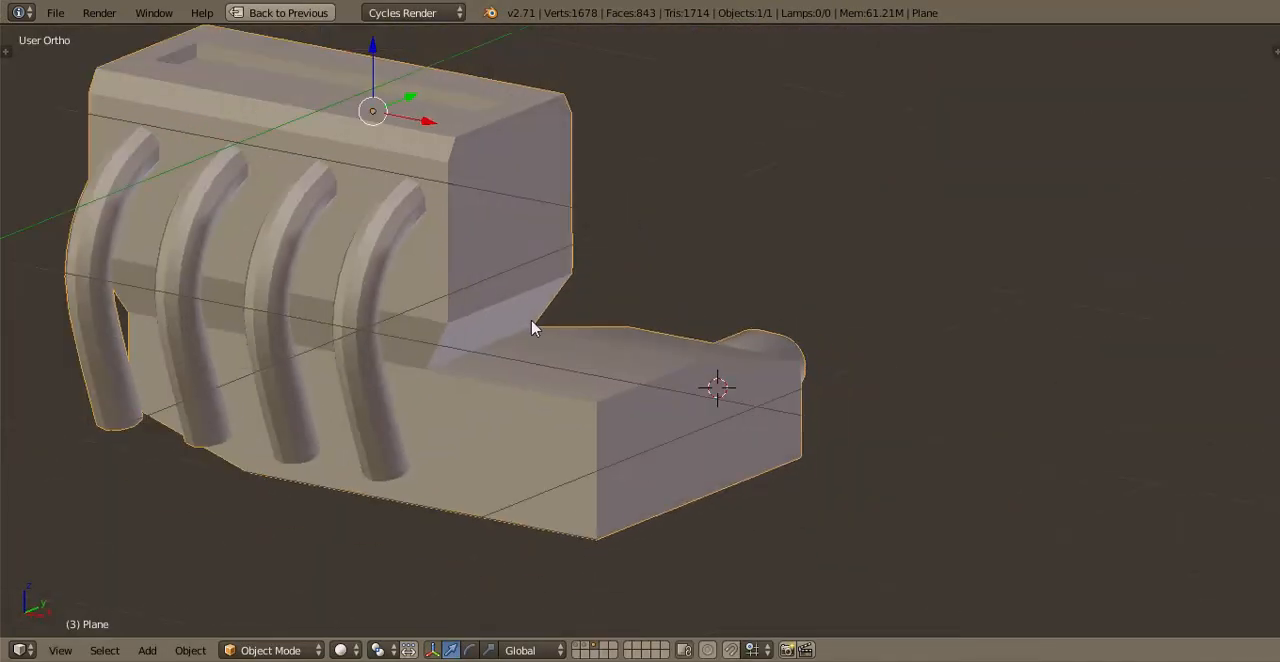
scroll(540, 330, down, 3)
key(KP_Divide)
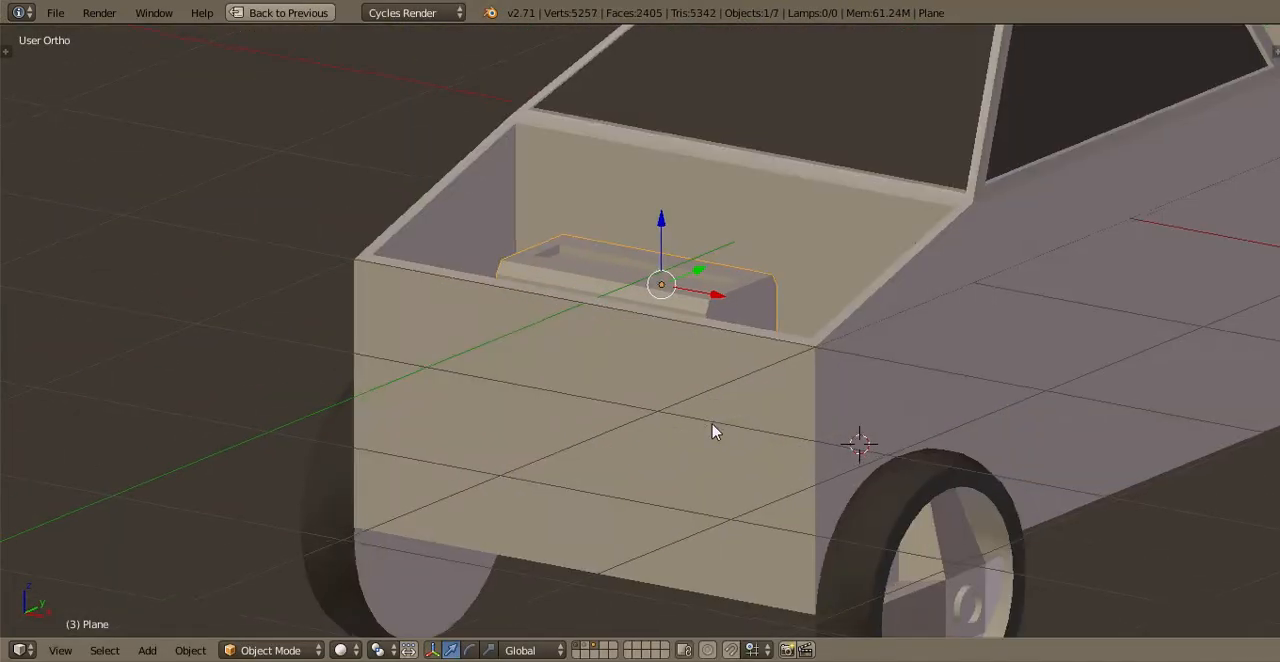
middle_drag(715, 432, 768, 184)
Move the entire engine mesh along Y toward the truck's front in top view and save the file
key(Tab)
middle_drag(645, 482, 655, 583)
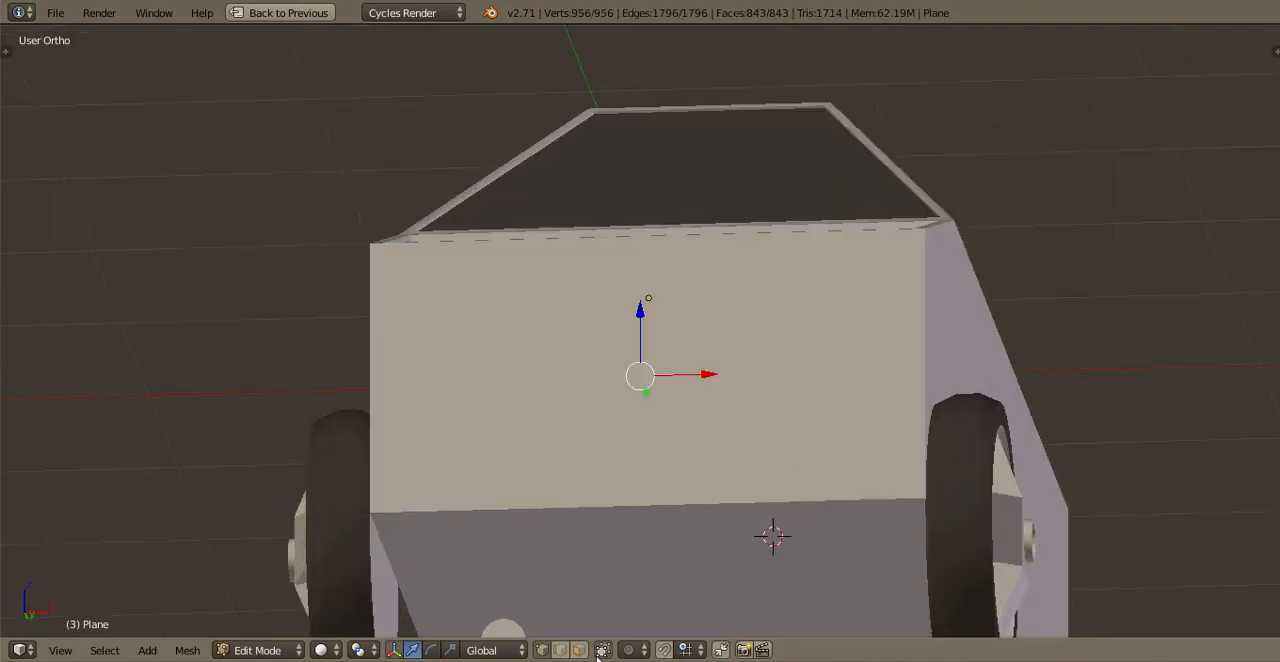
middle_drag(641, 457, 676, 454)
key(a)
key(KP_7)
scroll(669, 449, up, 3)
key(a)
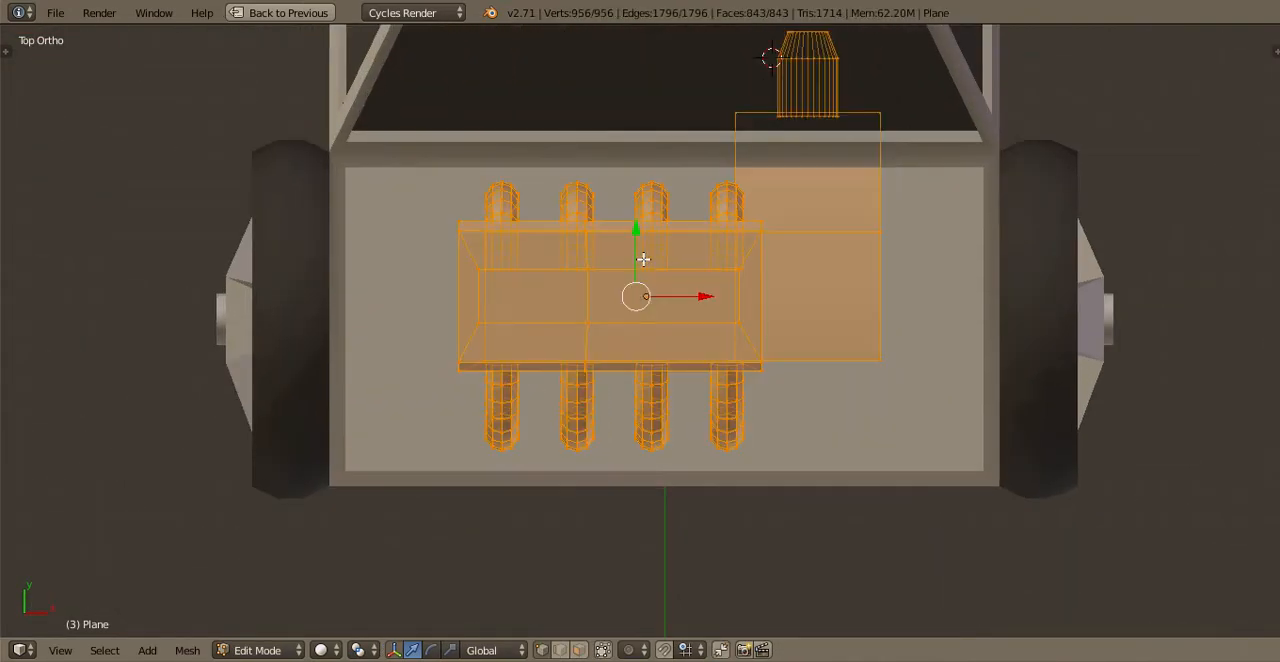
key(g)
key(y)
click(753, 331)
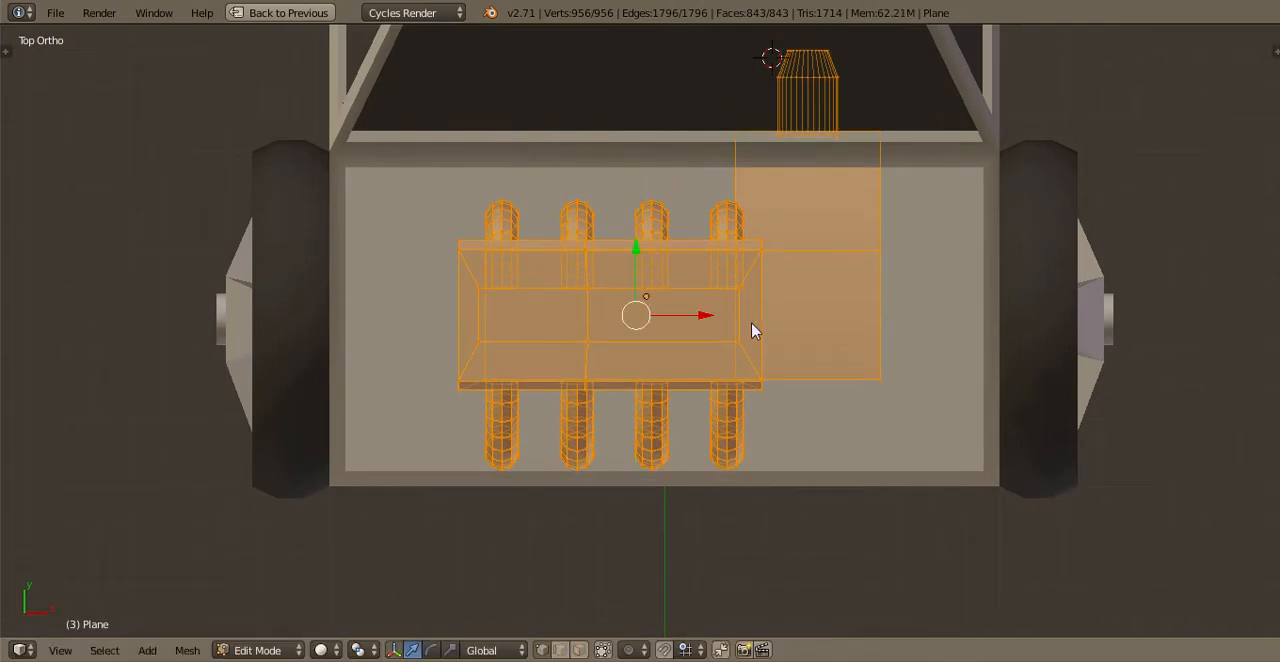
key(Tab)
middle_drag(753, 331, 691, 206)
key(ctrl+s)
click(697, 210)
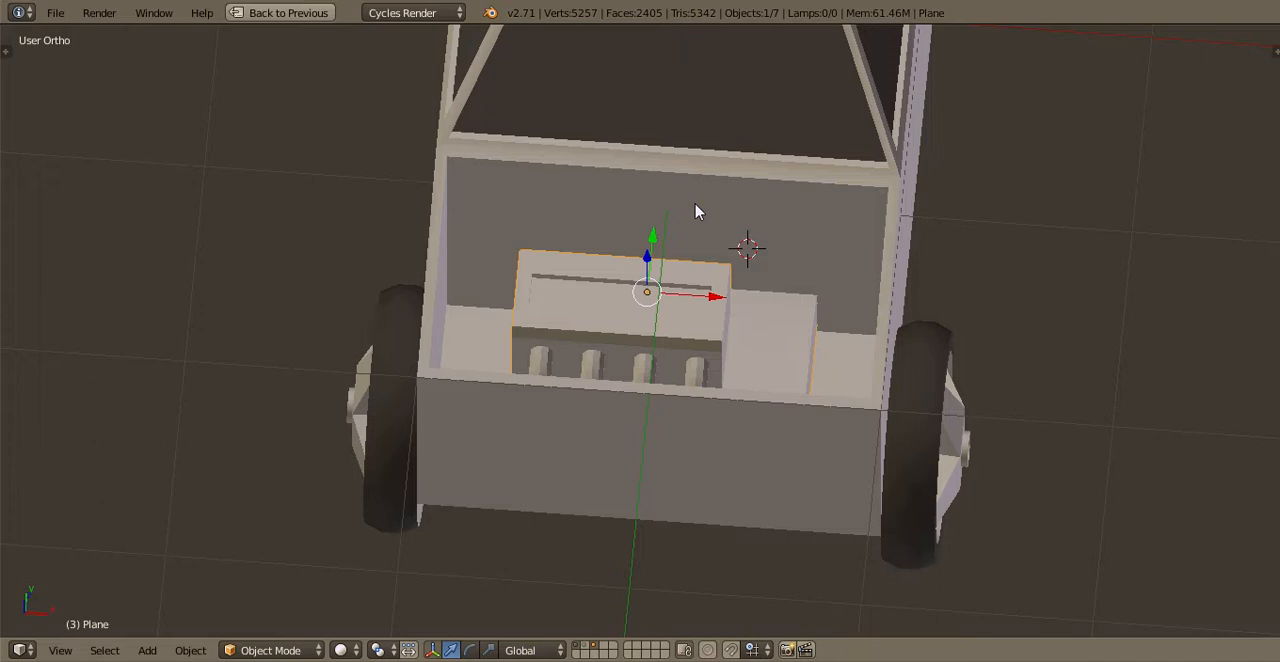
Move the entire engine mesh along negative X to centre it better in the engine bay, and save the file
key(KP_7)
key(Tab)
key(g)
key(x)
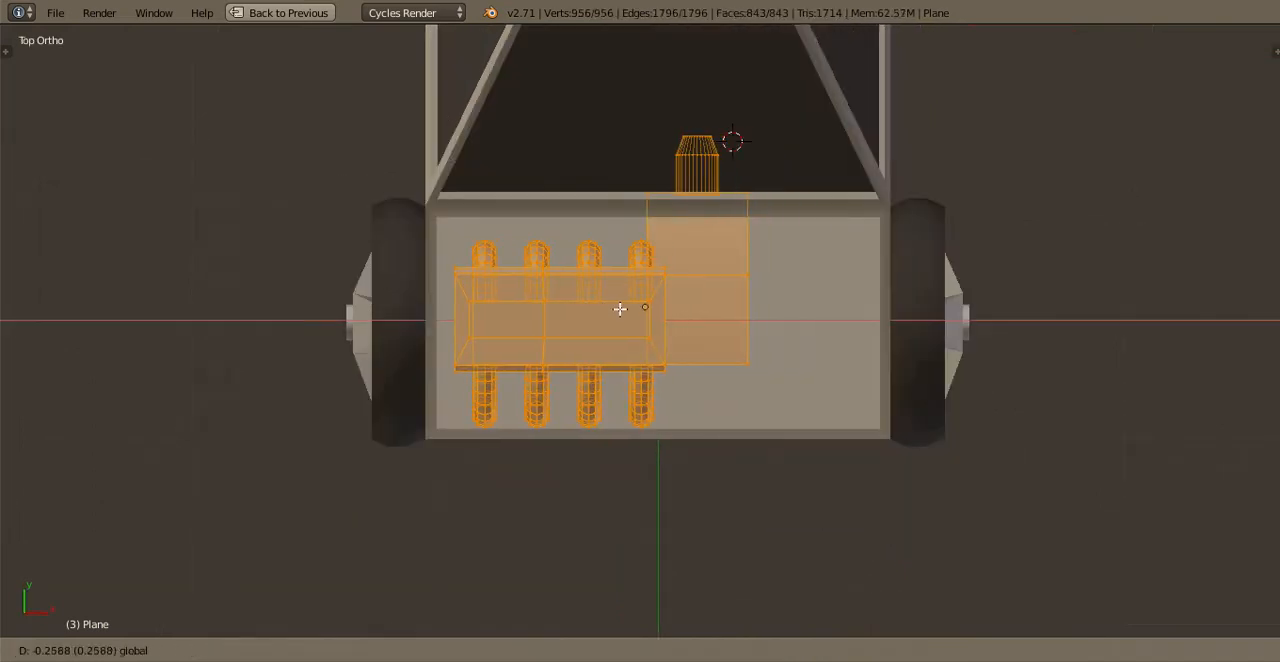
click(645, 310)
key(Tab)
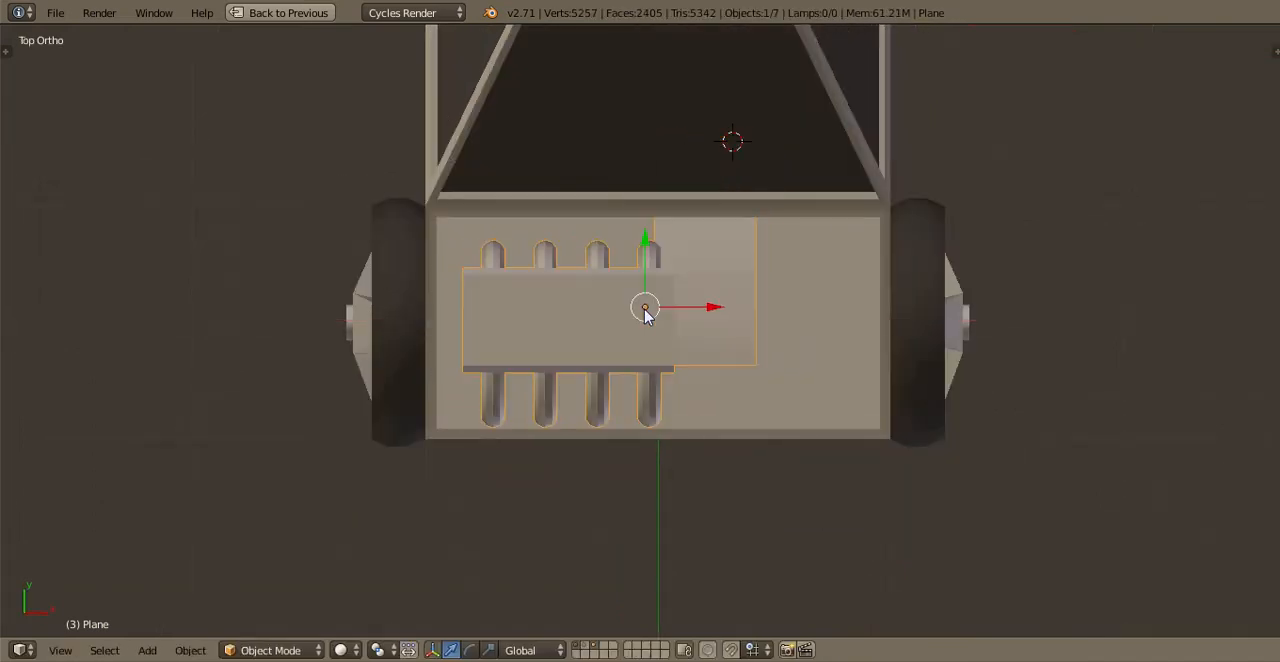
key(ctrl+s)
click(646, 310)
Try a split angle of 42° in the engine's Edge Split modifier and restore 30°
scroll(634, 410, up, 4)
key(ctrl+Up)
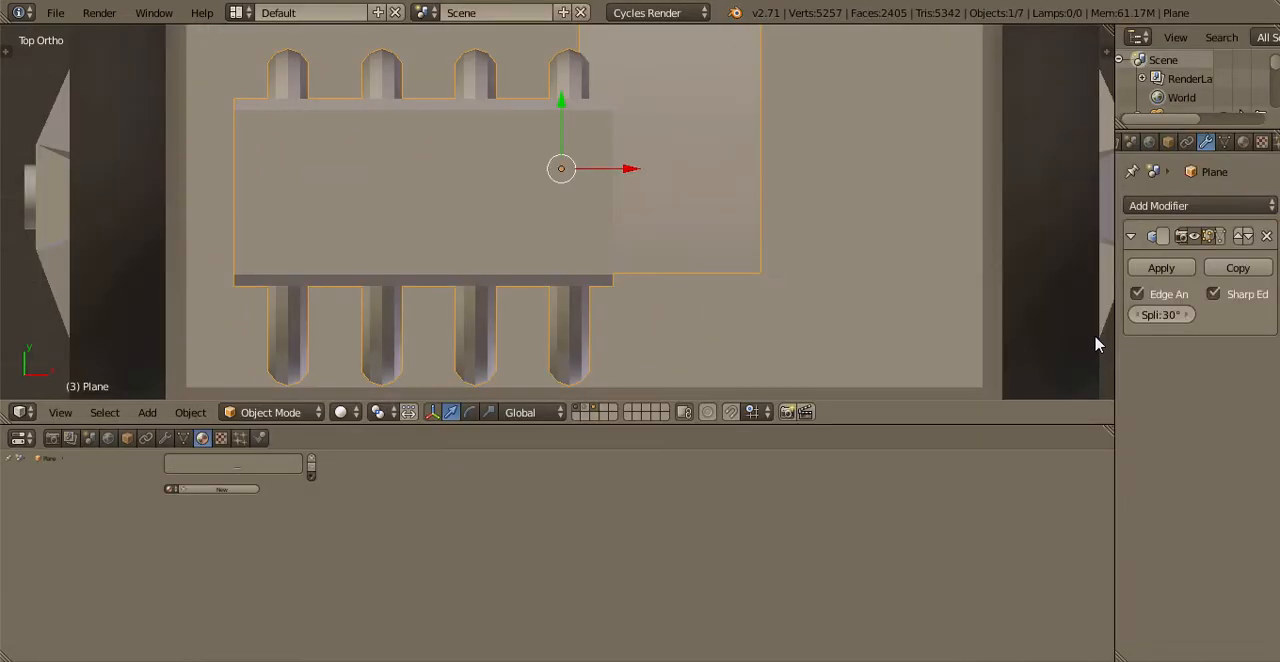
key(Return)
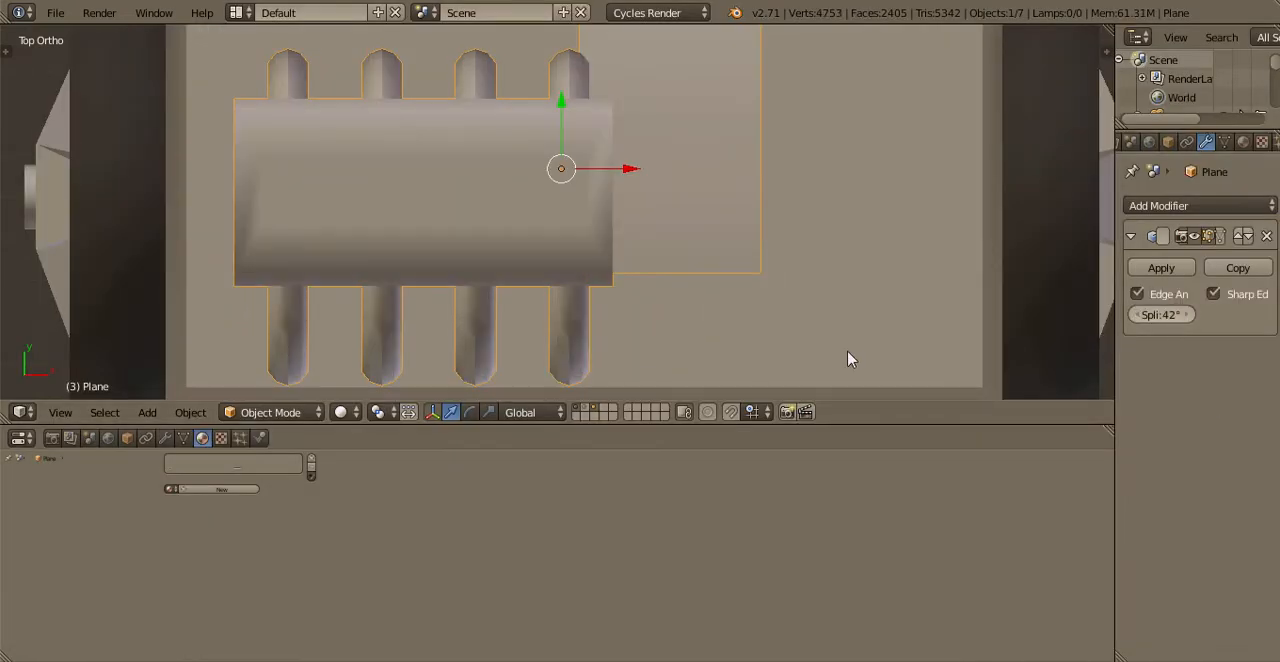
key(Tab)
scroll(712, 354, down, 1)
scroll(714, 356, up, 1)
key(Tab)
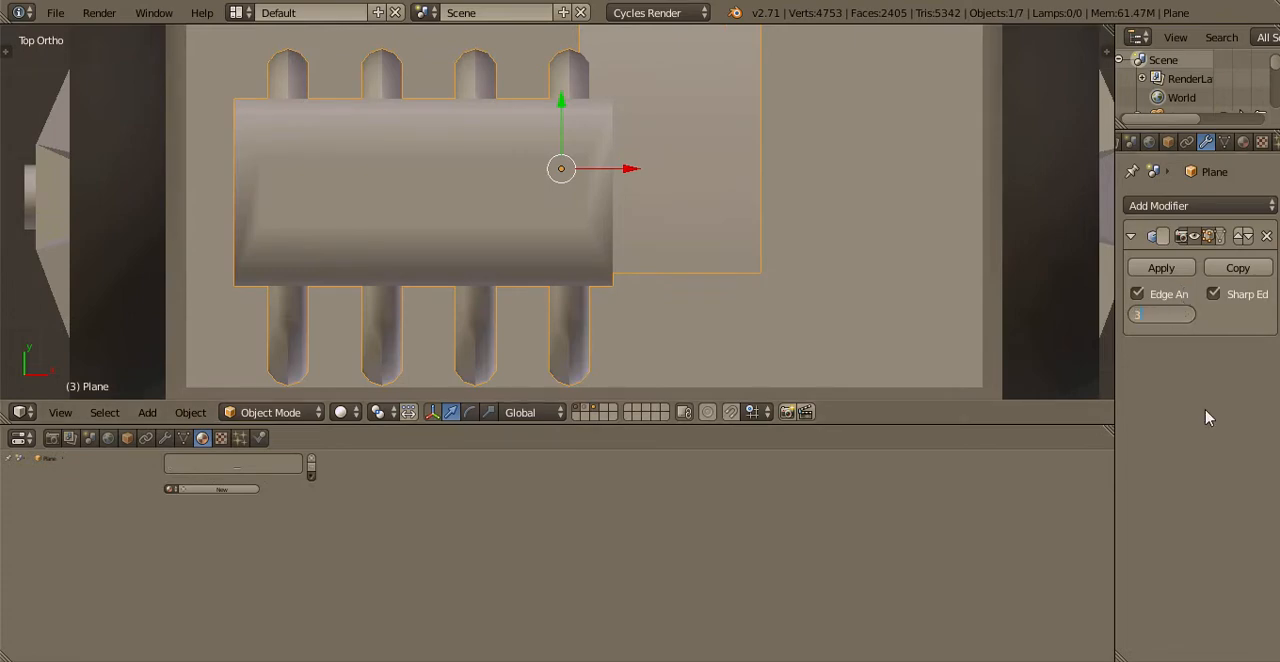
key(ctrl+Up)
Examine the engine block and its pipes inside the engine bay from several angles
middle_drag(637, 197, 566, 333)
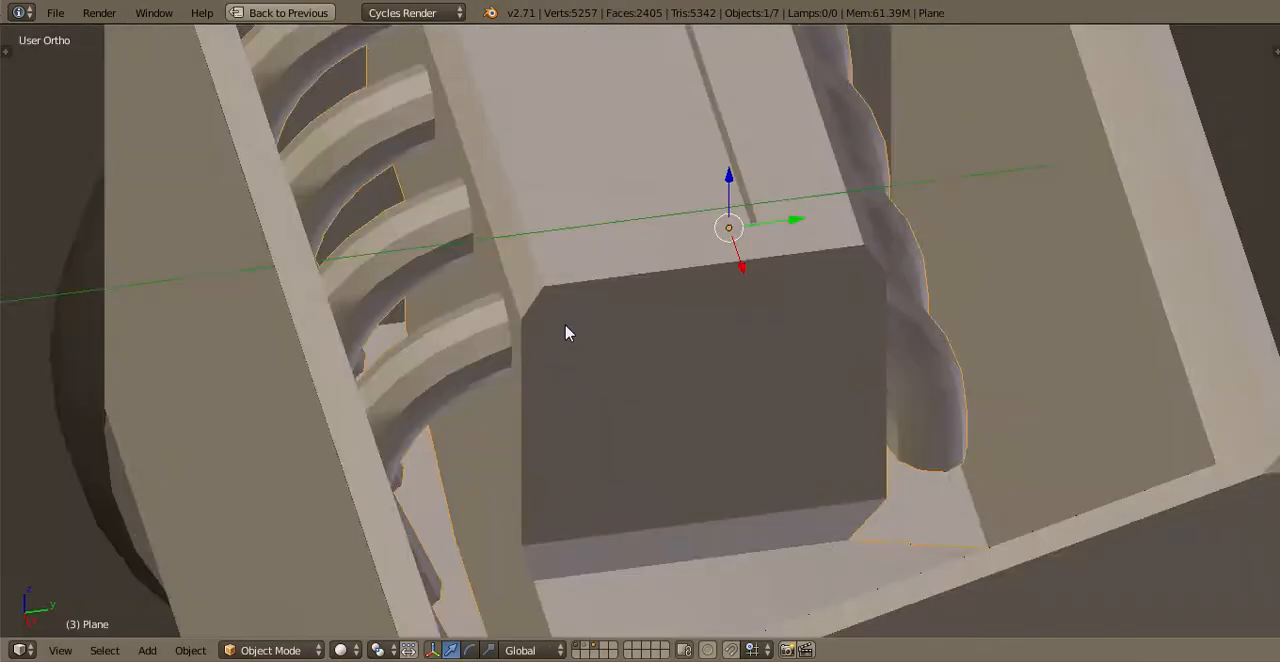
scroll(560, 325, down, 2)
scroll(540, 320, up, 1)
key(Tab)
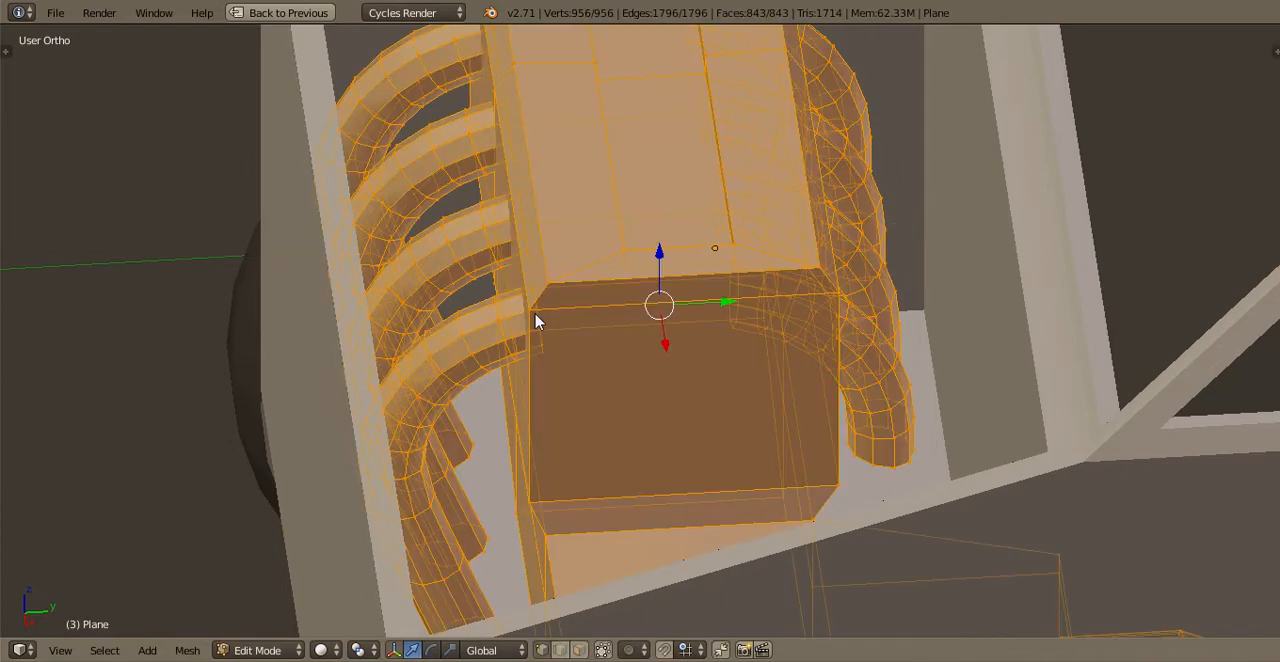
key(Tab)
middle_drag(536, 321, 573, 402)
key(Tab)
Select the truck body's front face in mesh editing and inspect the front end around the engine bay
key(Tab)
right_click(603, 488)
key(Tab)
click(602, 649)
right_click(645, 400)
mouse_move(640, 375)
middle_down()
mouse_move(769, 397)
mouse_move(615, 378)
middle_up()
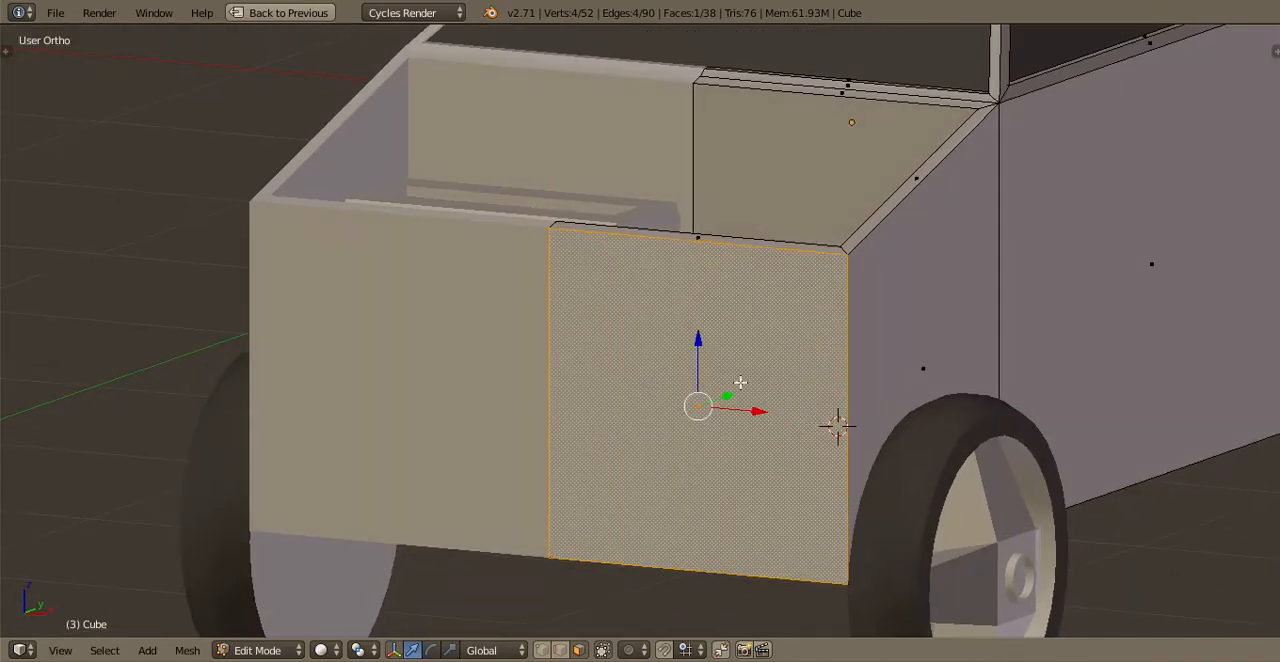
middle_drag(740, 382, 655, 474)
key(Tab)
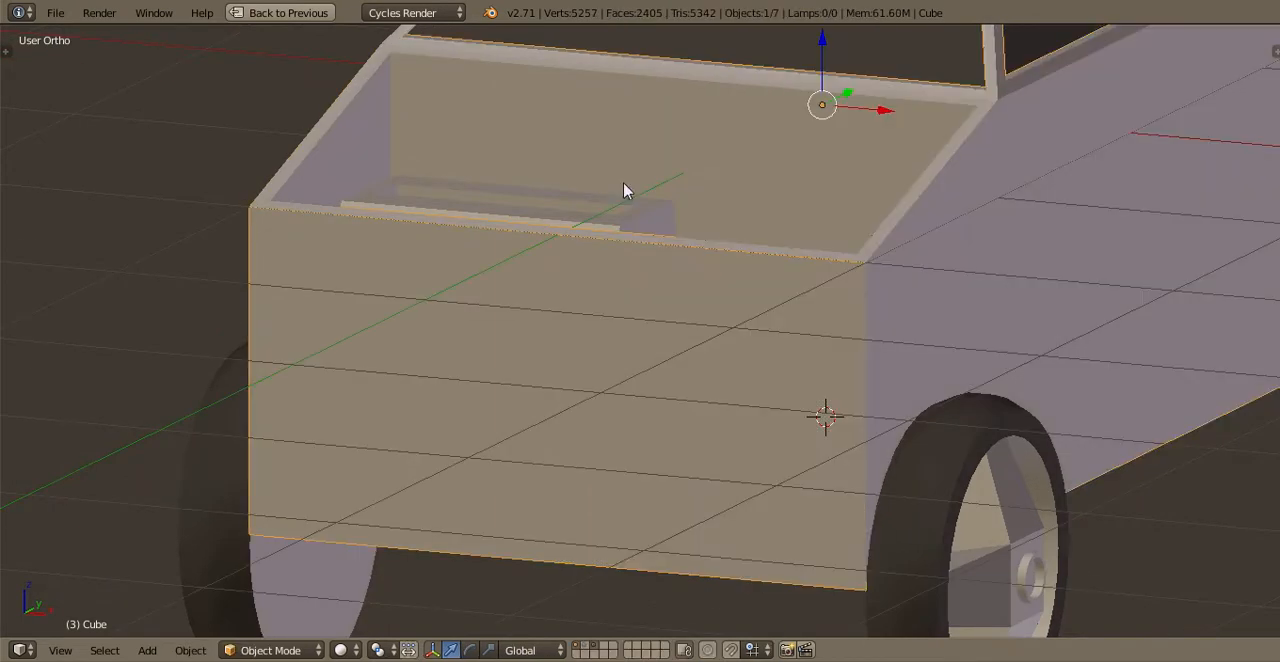
Select the hood panel on layer 2 and show layer 1 together with it
key(2)
right_click(777, 231)
key(Tab)
scroll(763, 280, down, 2)
shift+middle_drag(659, 176, 677, 344)
key(Tab)
key(shift+1)
scroll(717, 320, up, 1)
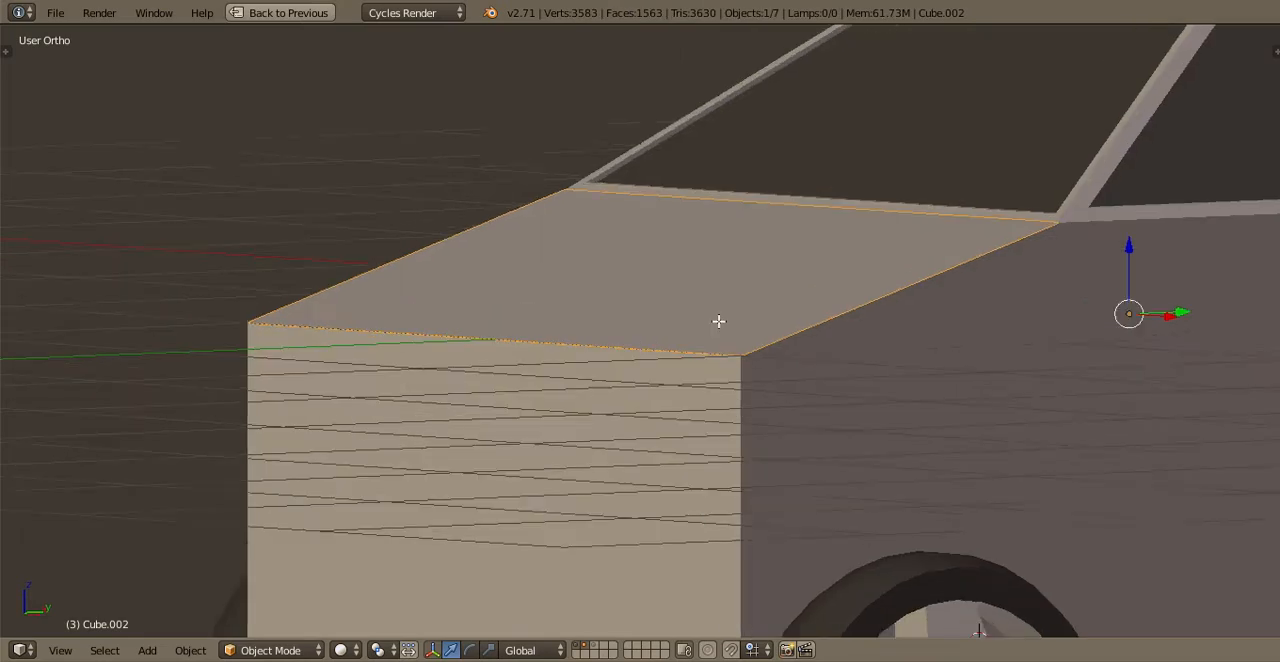
Try to extrude the entire hood panel
key(Tab)
middle_drag(690, 301, 723, 354)
key(a)
key(e)
click(668, 303)
key(ctrl+z)
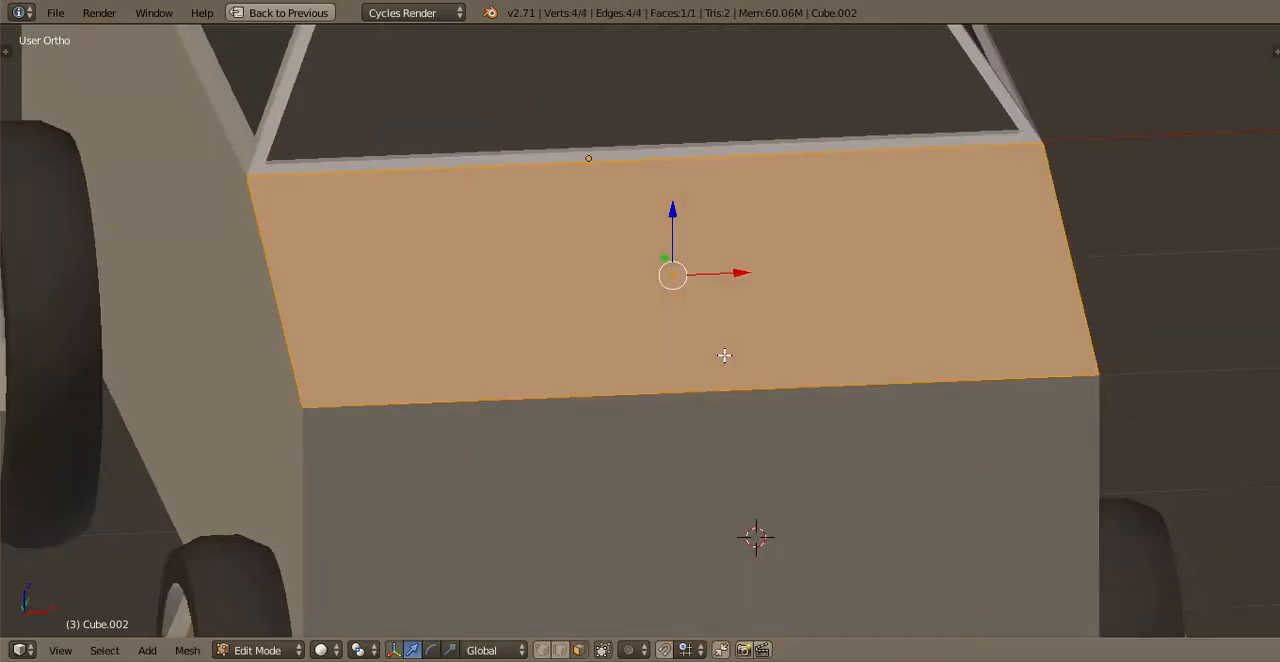
Split the hood panel down the middle with one centred loop cut and select one of its halves
scroll(740, 353, up, 1)
key(ctrl+r)
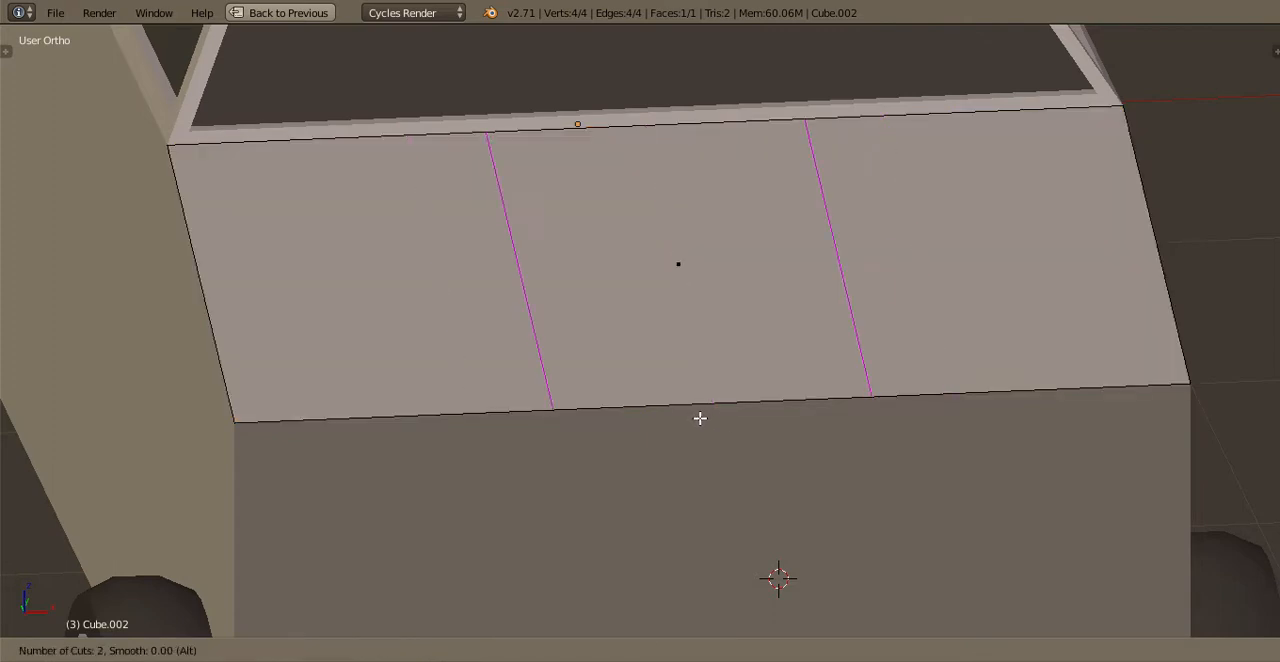
click(700, 418)
right_click(700, 418)
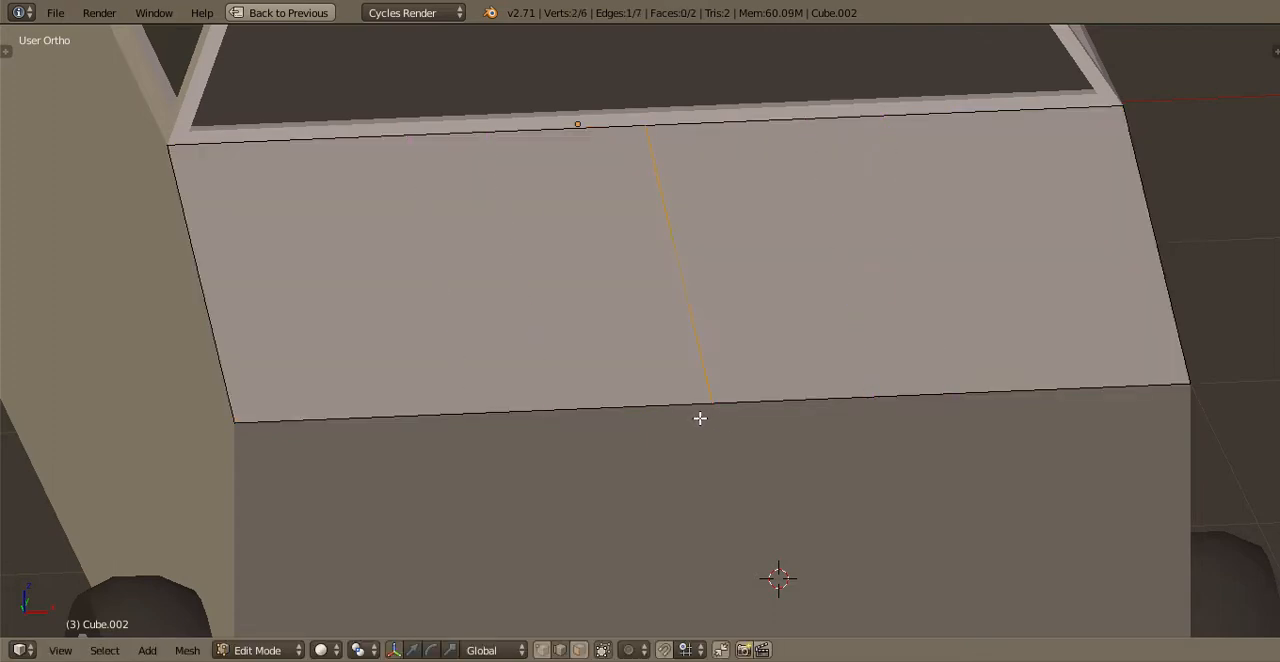
right_click(538, 327)
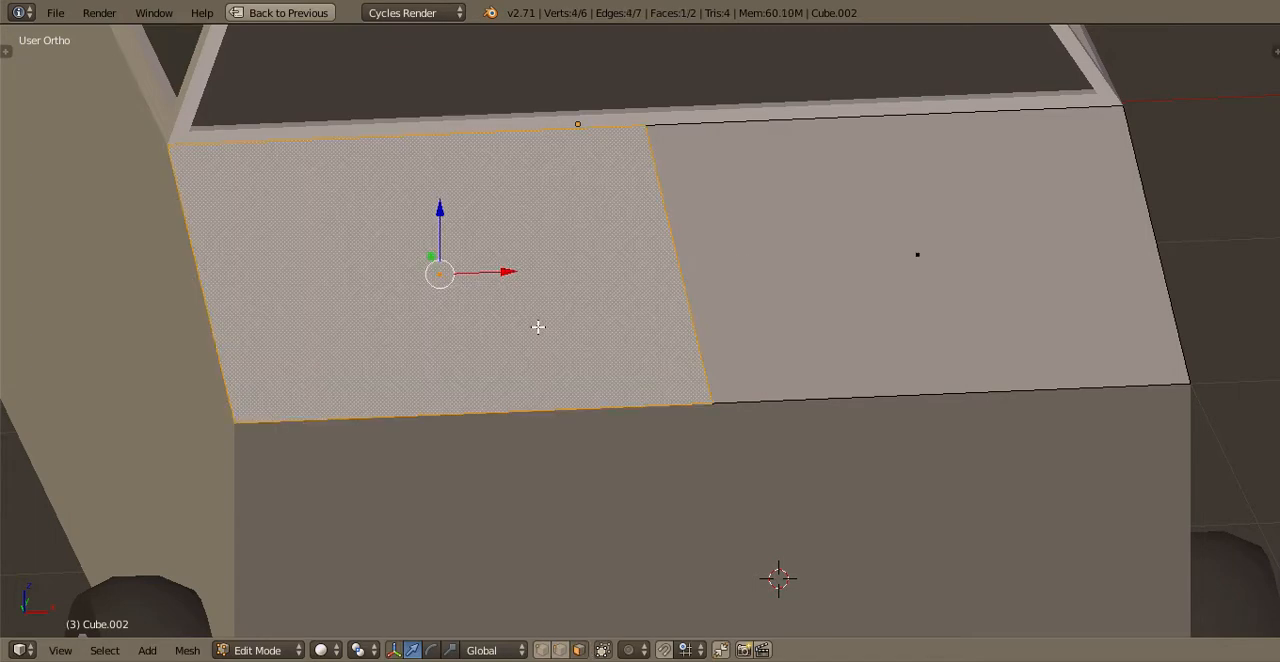
Delete the selected hood half's face and add a Mirror modifier to rebuild it from the remaining half
key(x)
click(512, 369)
key(ctrl+Up)
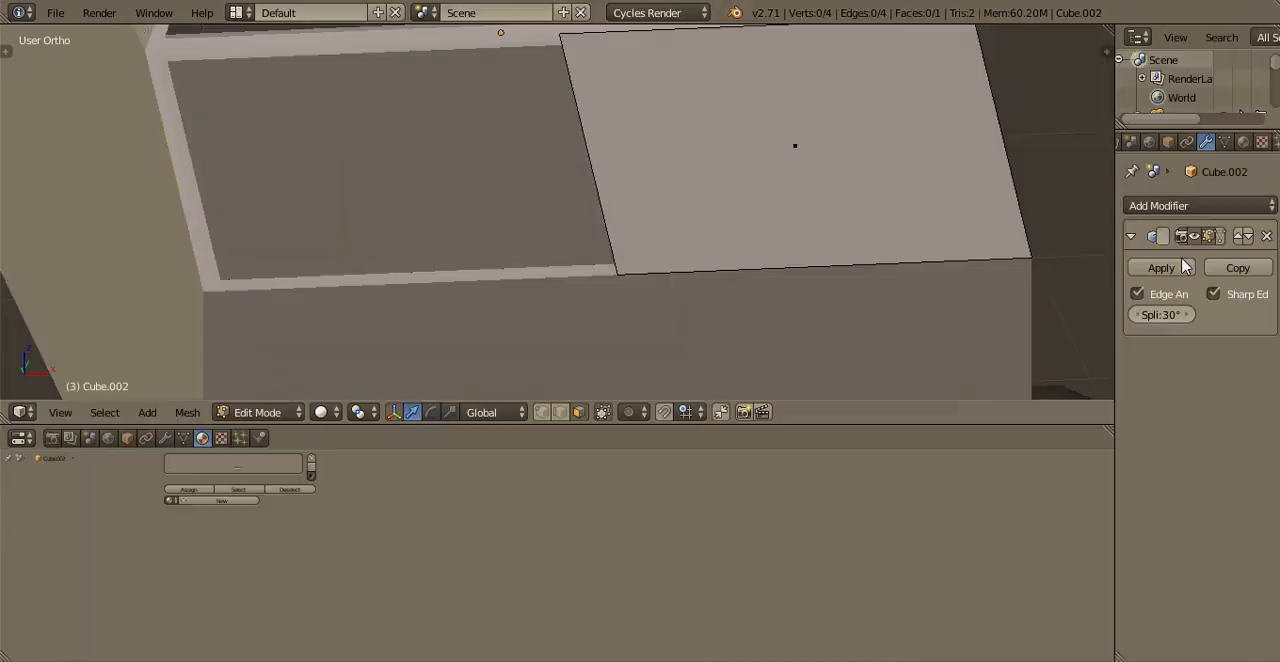
click(1176, 207)
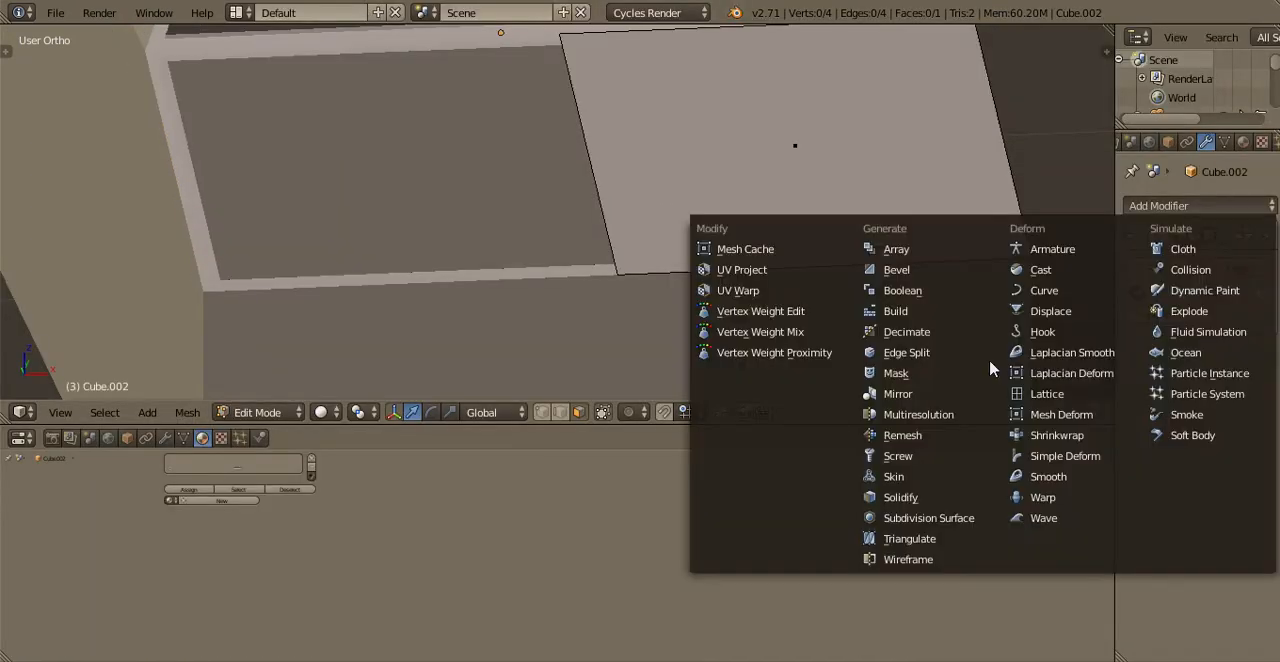
click(898, 400)
key(ctrl+Up)
Try to extrude the whole face of the remaining hood half
shift+middle_drag(786, 300, 567, 348)
scroll(663, 431, down, 2)
scroll(663, 431, up, 2)
key(a)
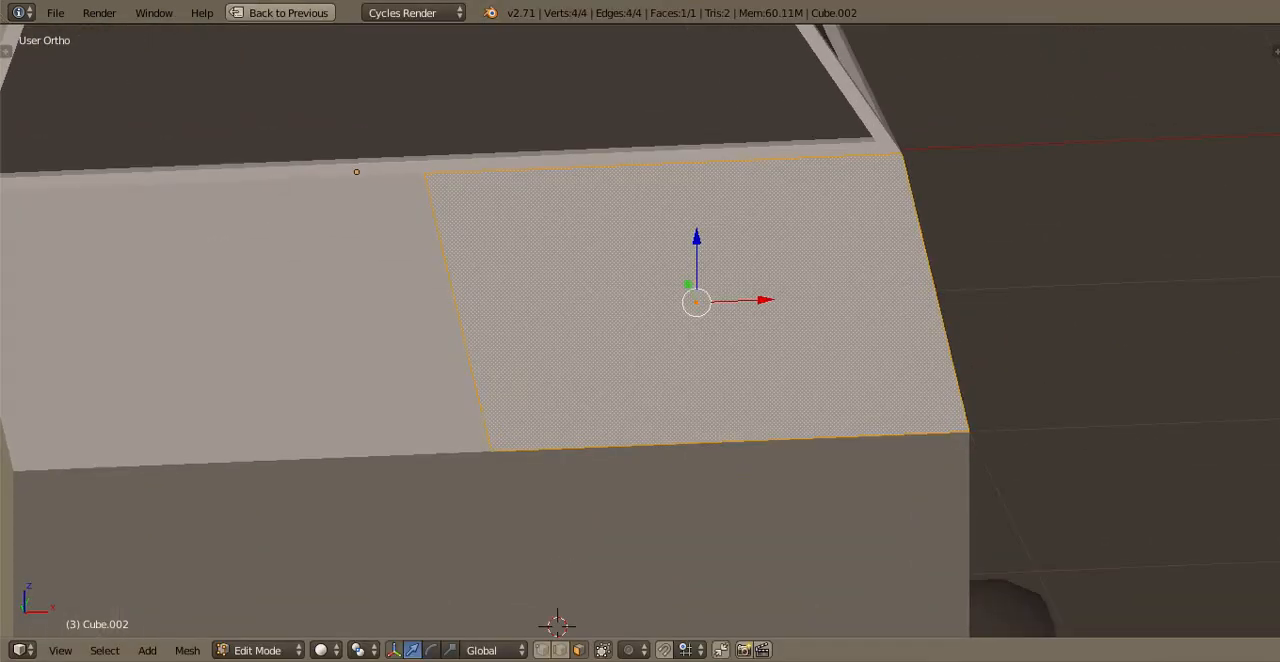
key(e)
click(1134, 429)
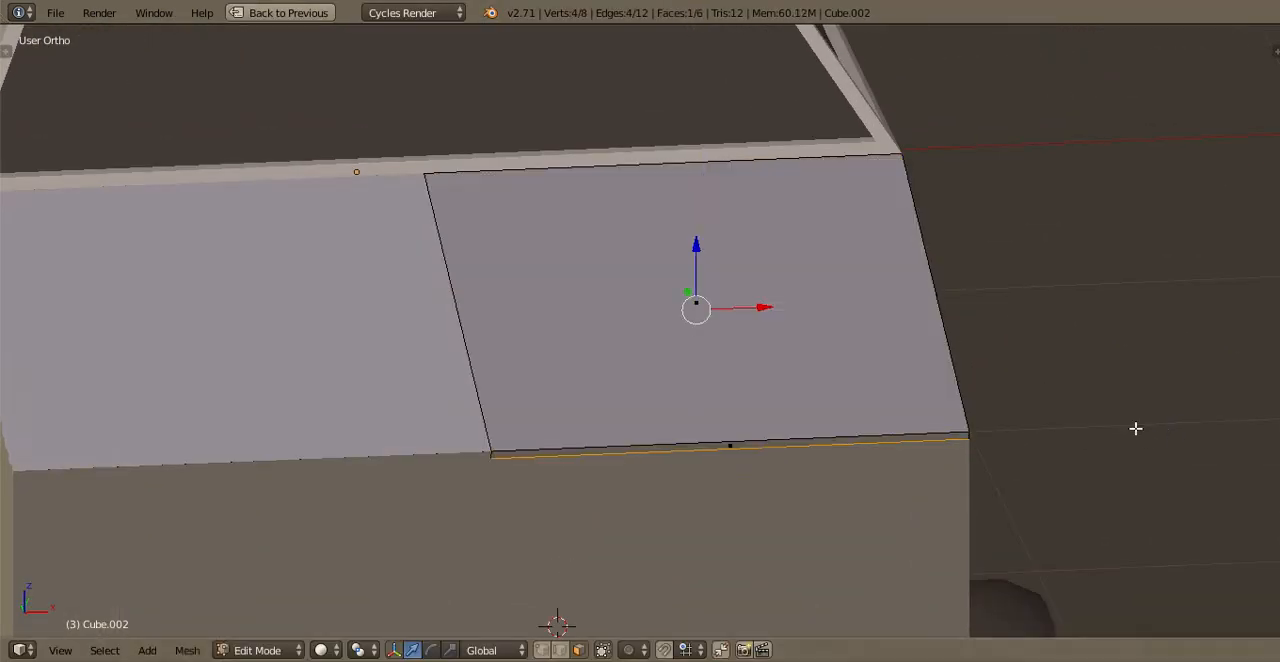
key(ctrl+z)
Extrude the hood half's face in place and scale the new face inward to form an inset
key(e)
right_click(1085, 420)
key(s)
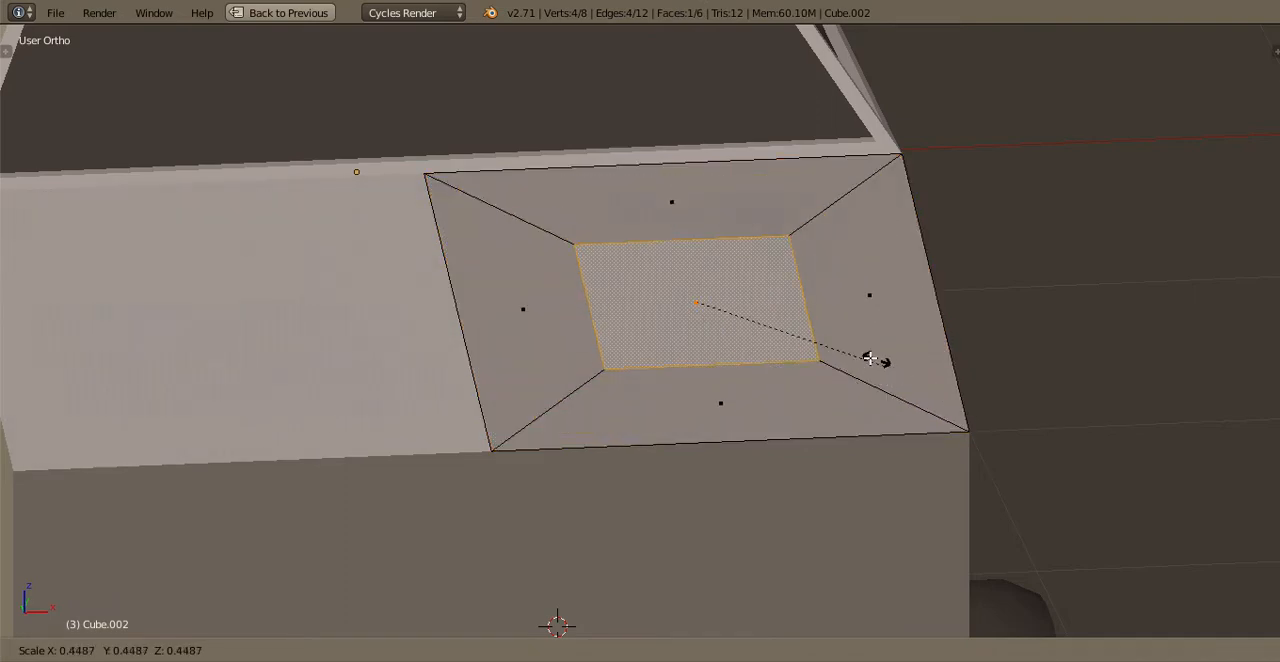
click(909, 366)
middle_drag(909, 366, 945, 345)
Delete the inset's sloping face nearest the windshield and inspect the mirrored hood
scroll(609, 434, down, 2)
scroll(626, 417, up, 2)
right_click(626, 417)
right_click(809, 257)
key(x)
click(763, 302)
key(Tab)
scroll(733, 295, down, 1)
key(Tab)
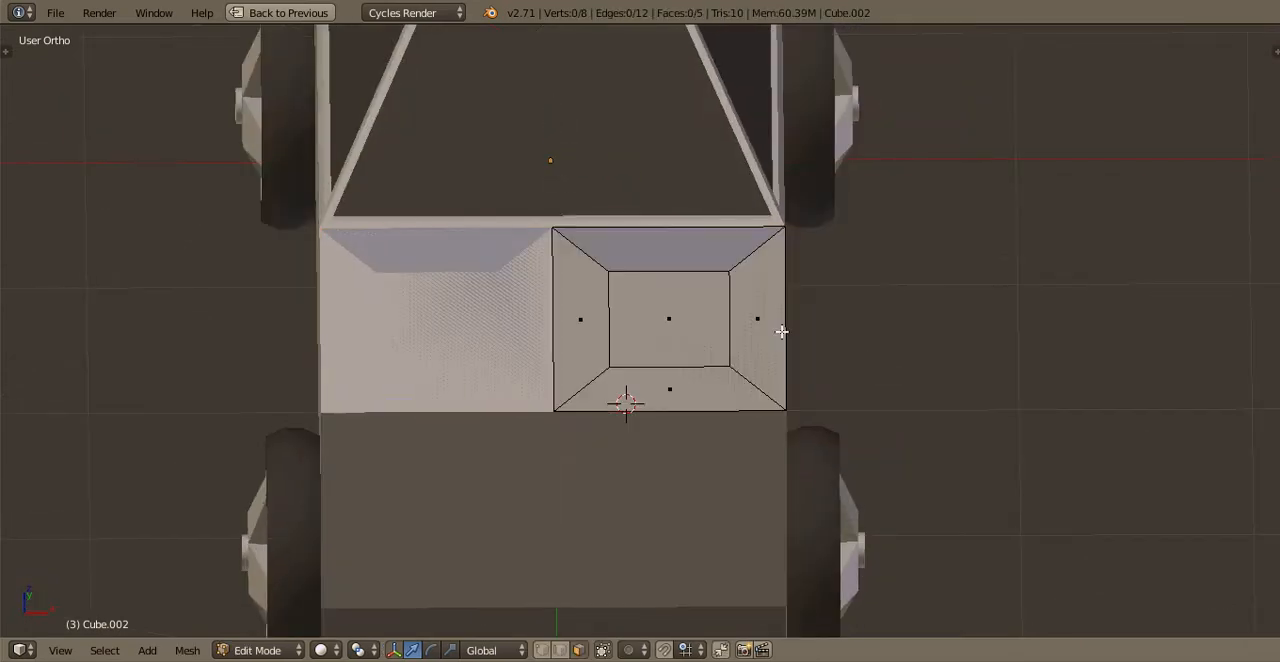
Try to move the entire hood half mesh
middle_drag(570, 358, 691, 320)
scroll(700, 310, up, 1)
right_click(717, 291)
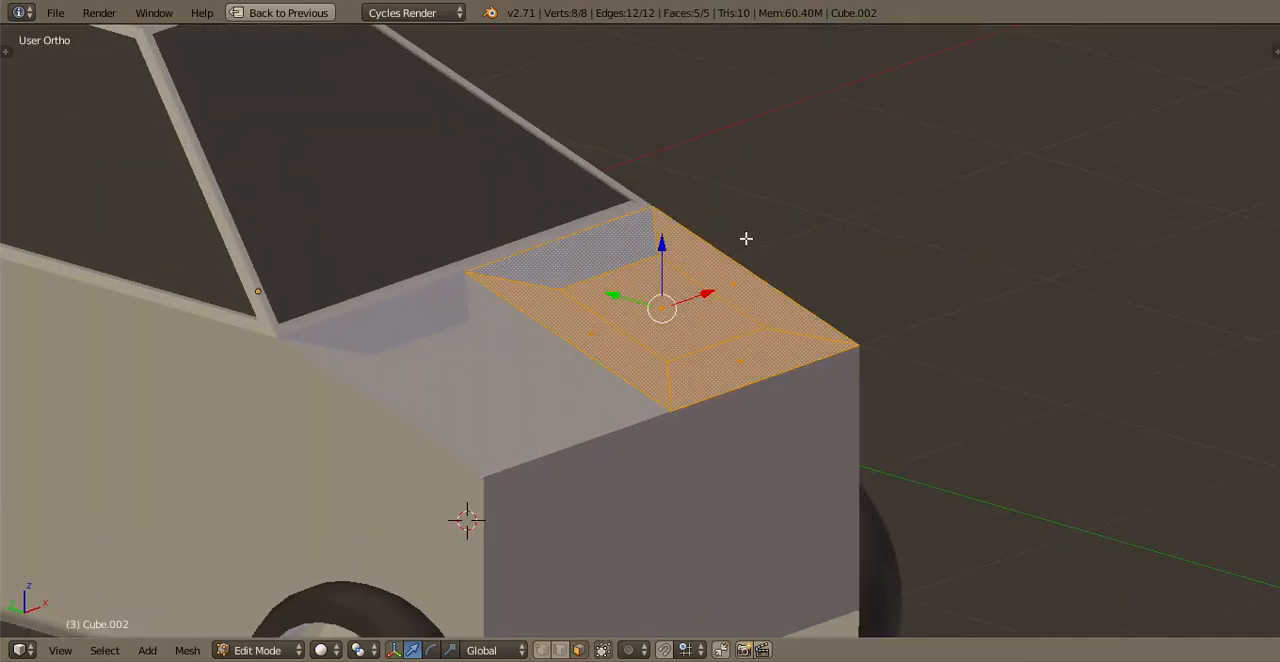
key(g)
click(763, 314)
key(ctrl+z)
Raise the inner inset face of the hood half vertically to form a scoop
scroll(771, 354, up, 3)
middle_drag(715, 366, 656, 298)
key(Tab)
key(Tab)
right_click(690, 262)
drag(683, 225, 690, 170)
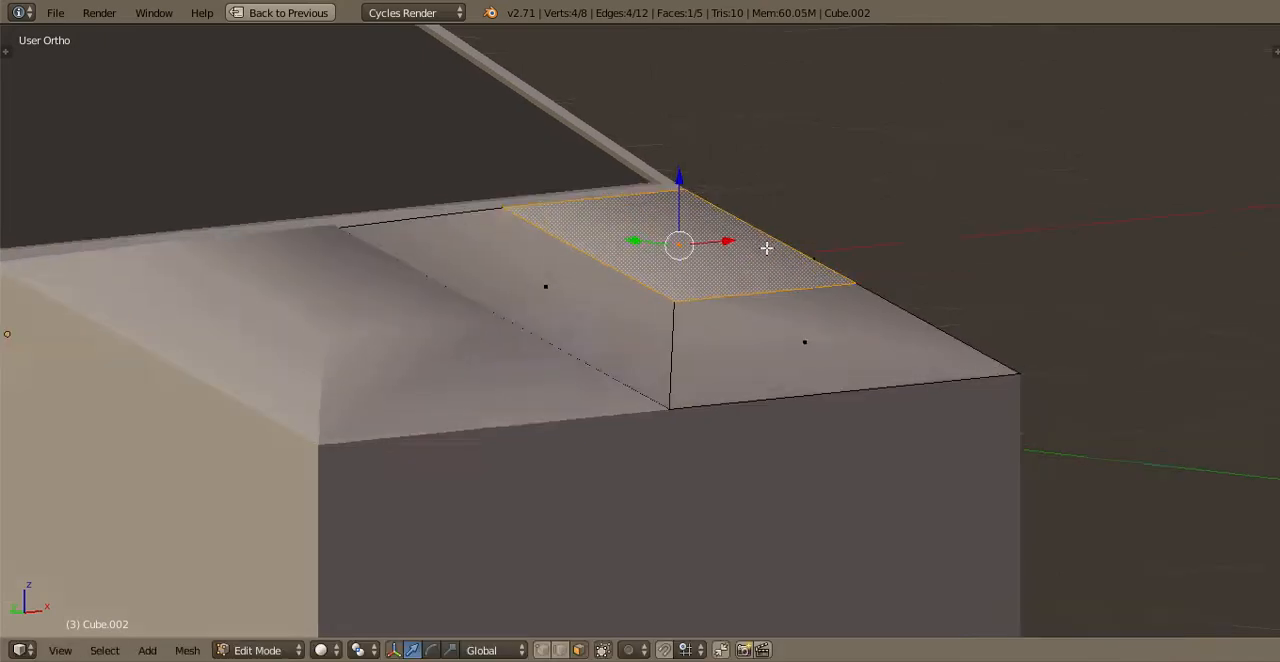
middle_drag(766, 248, 910, 258)
key(Tab)
middle_drag(755, 272, 748, 360)
key(Tab)
key(Tab)
key(Tab)
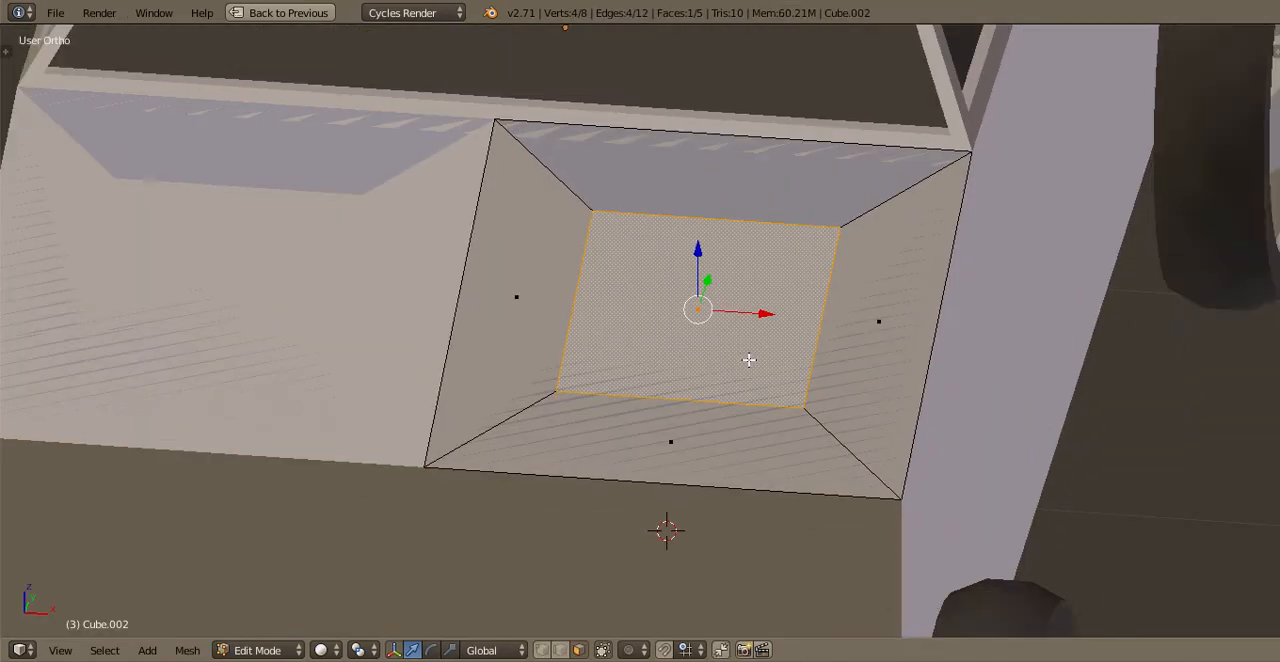
Delete the scoop's front sloping face and the vertices of its inner front edge
key(x)
key(ctrl+z)
key(x)
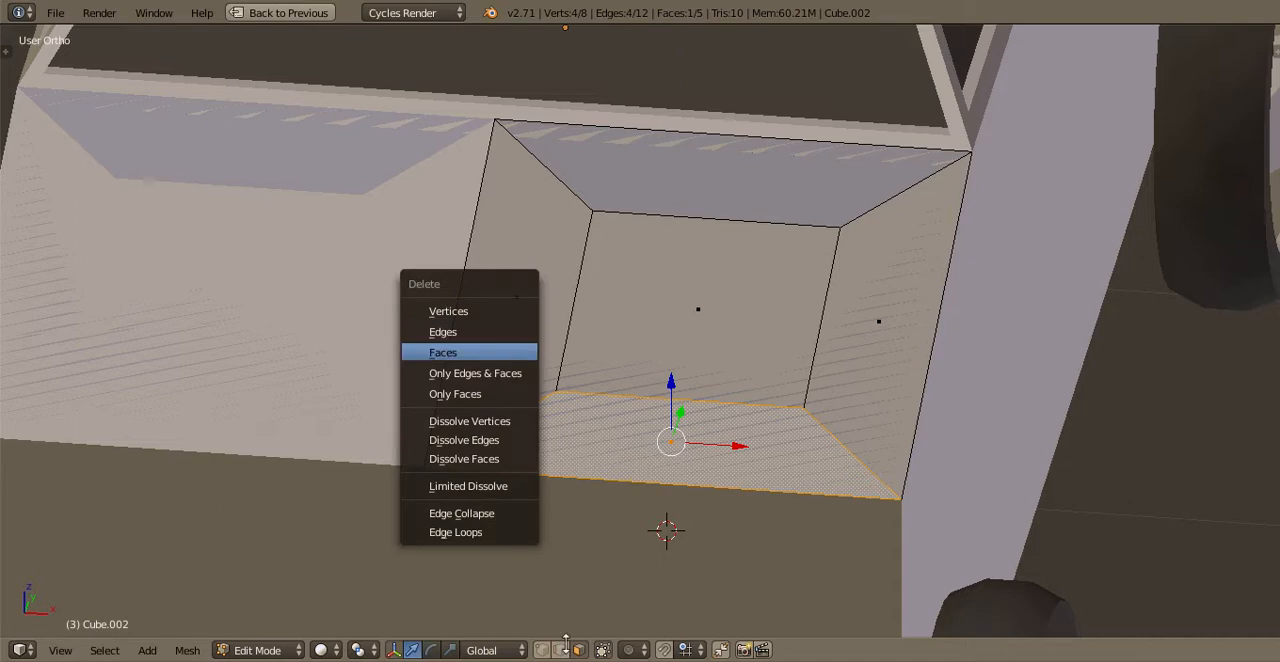
key(Return)
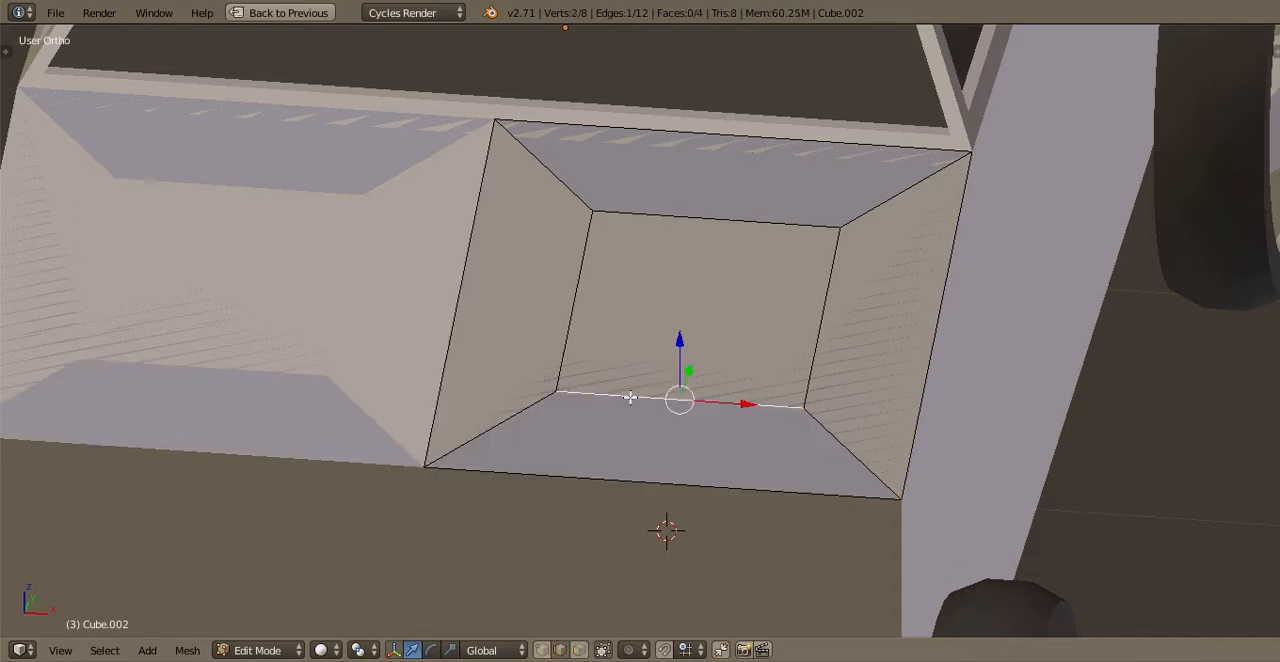
key(x)
click(580, 354)
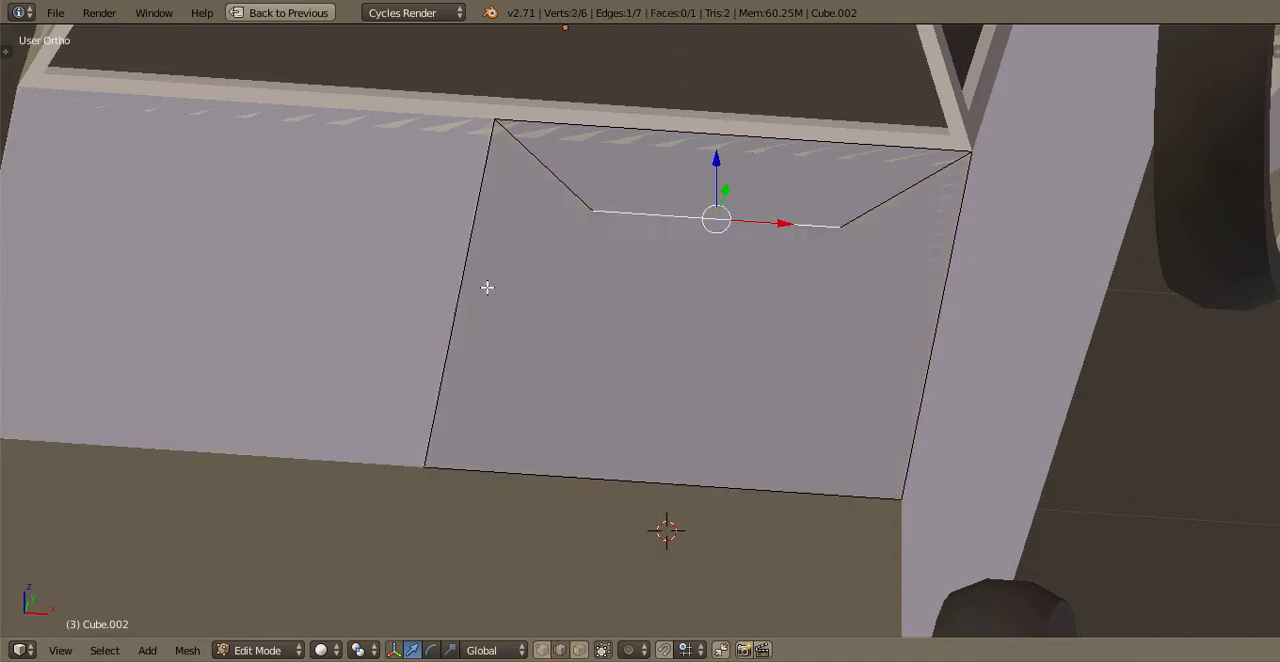
Fill the scoop with a triangular face on each side and a sloping top face reaching the hood's front edge
key(f)
key(a)
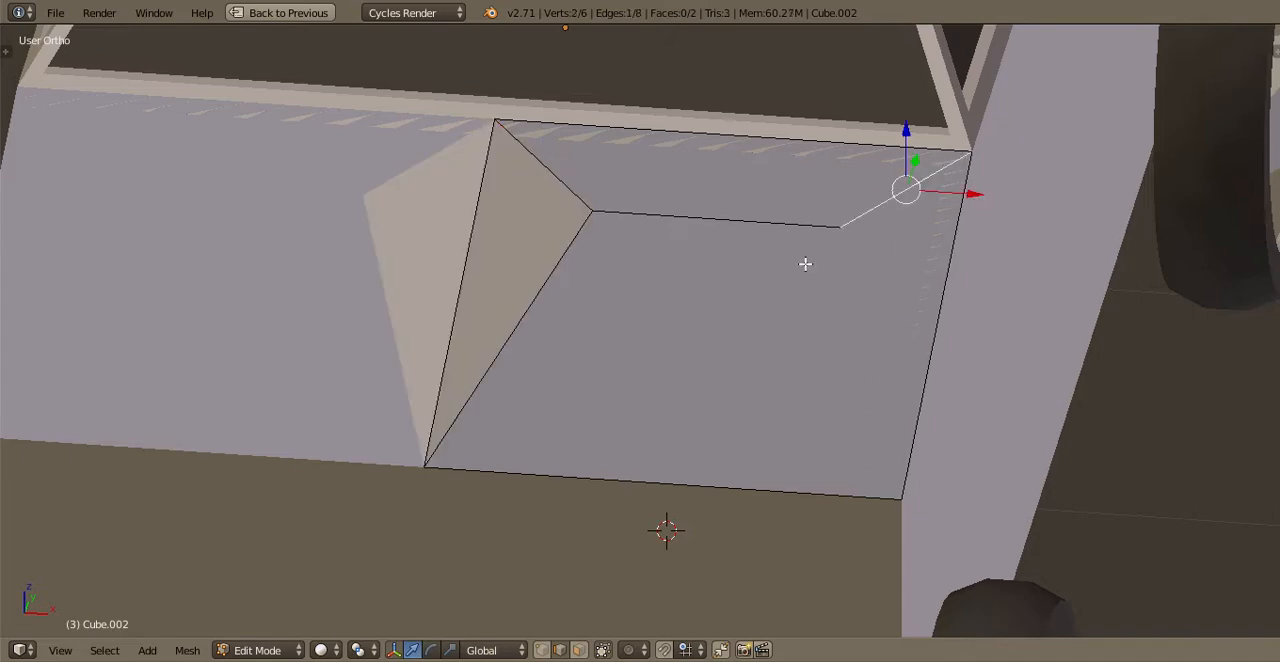
key(f)
key(a)
shift+right_click(645, 488)
key(f)
key(a)
Leave mesh editing and save the truck file over its existing version
key(Tab)
scroll(757, 296, down, 3)
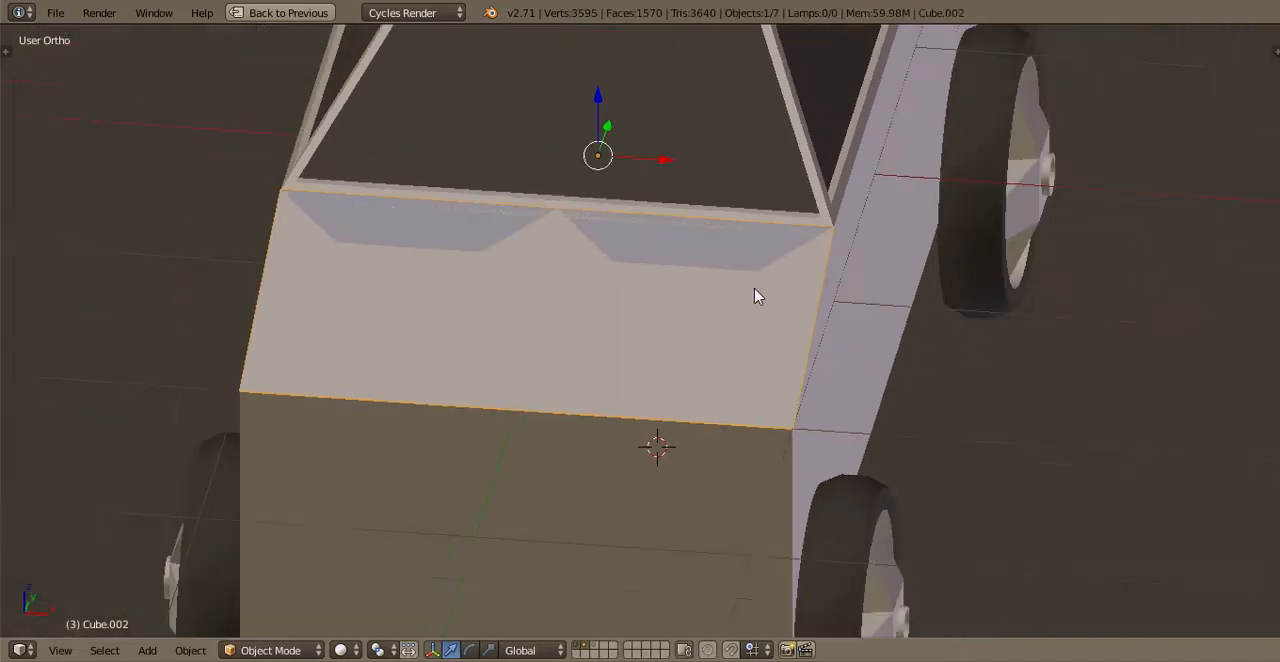
middle_drag(757, 295, 634, 280)
key(ctrl+s)
click(634, 279)
Select the scoop's inner rear edge in mesh editing and raise it slightly
scroll(740, 477, up, 3)
middle_drag(740, 477, 633, 408)
key(Tab)
key(a)
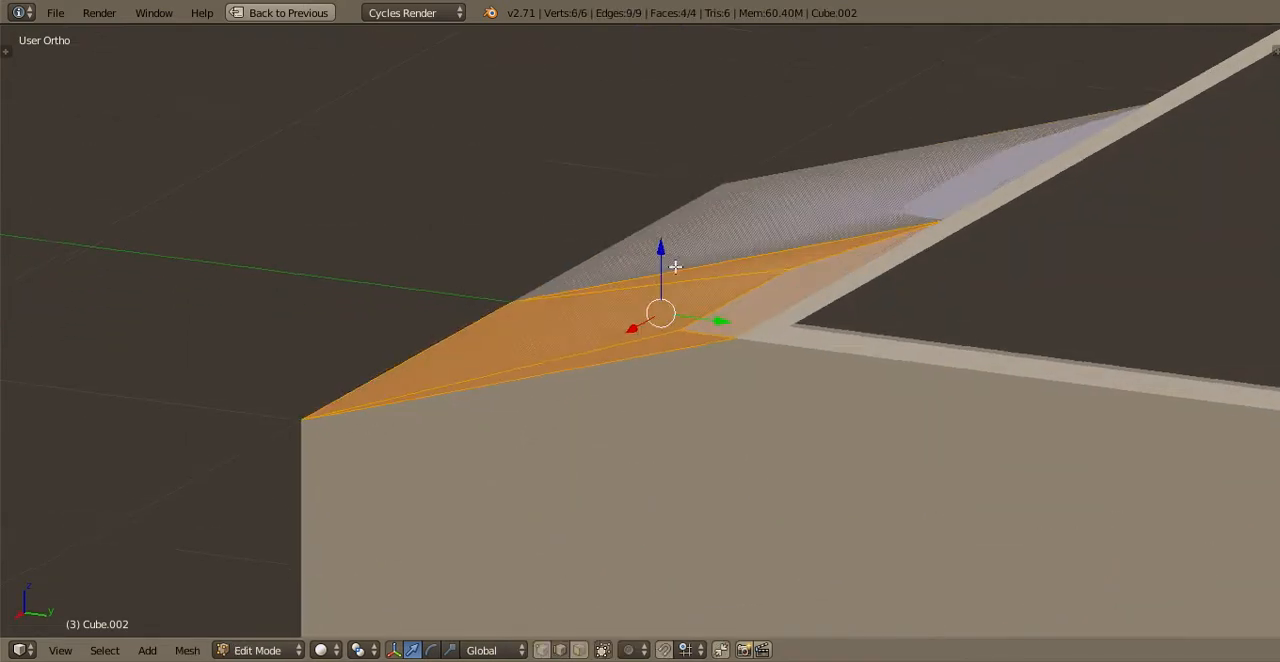
middle_drag(657, 309, 775, 205)
right_click(788, 309)
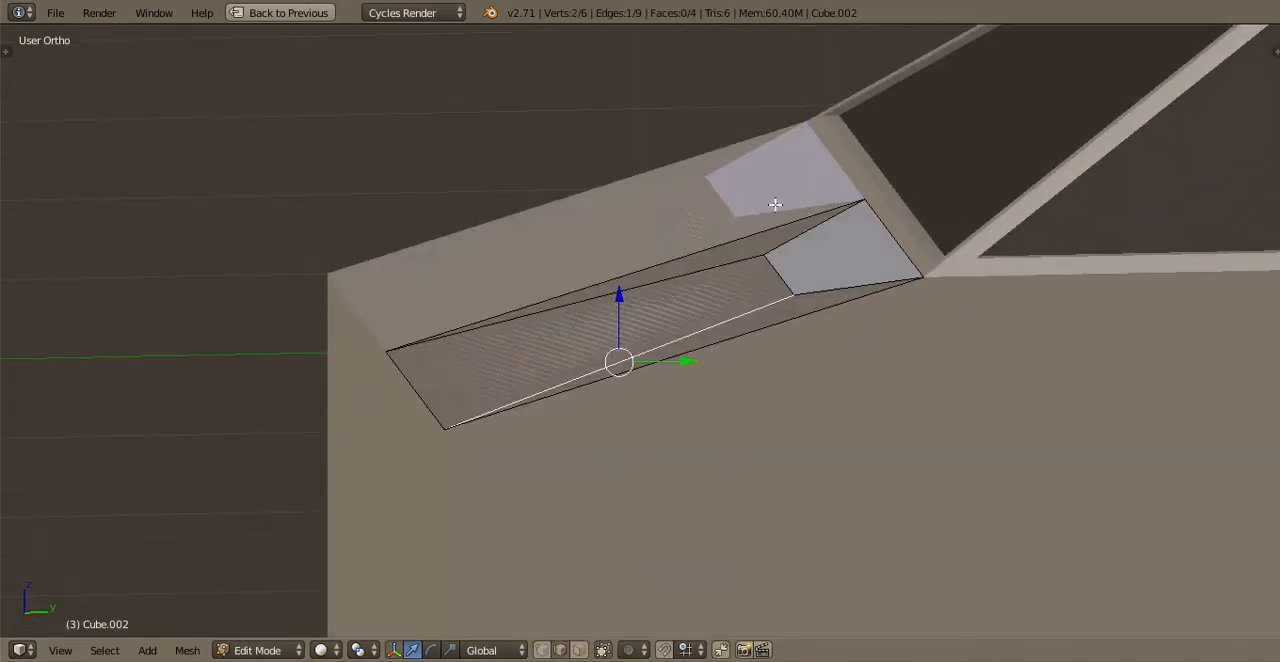
key(Tab)
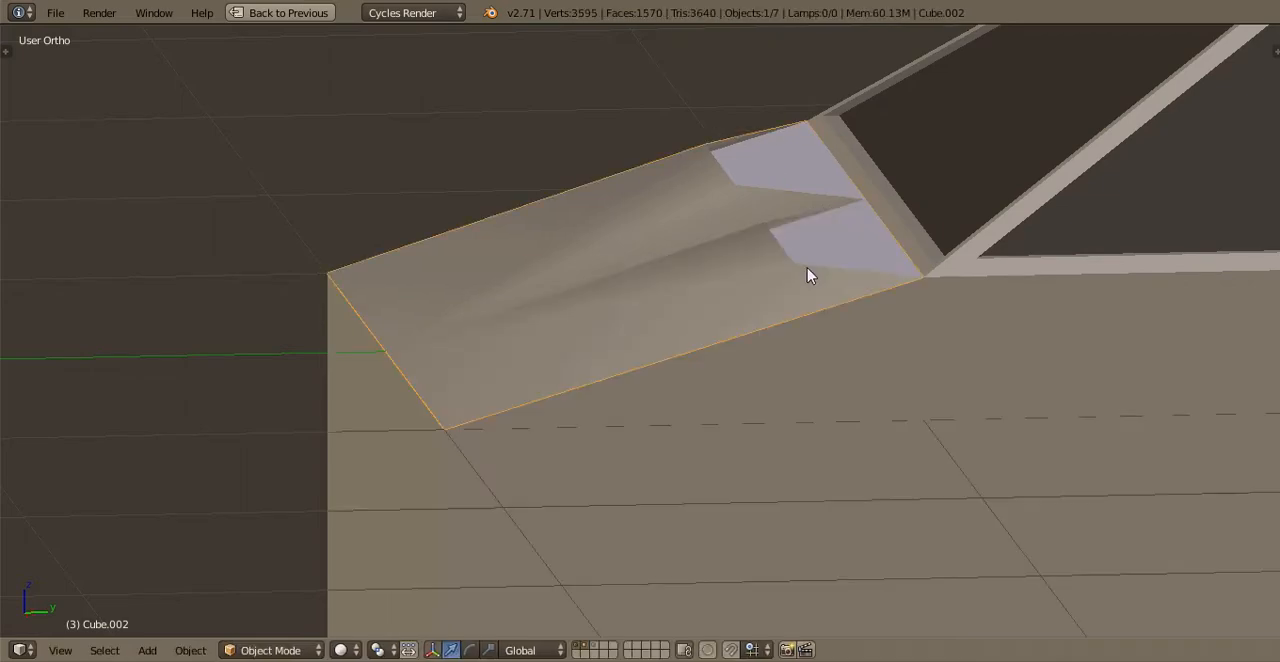
Set the split angle of the hood's Edge Split modifier to 10°
middle_drag(809, 274, 903, 284)
key(ctrl+Up)
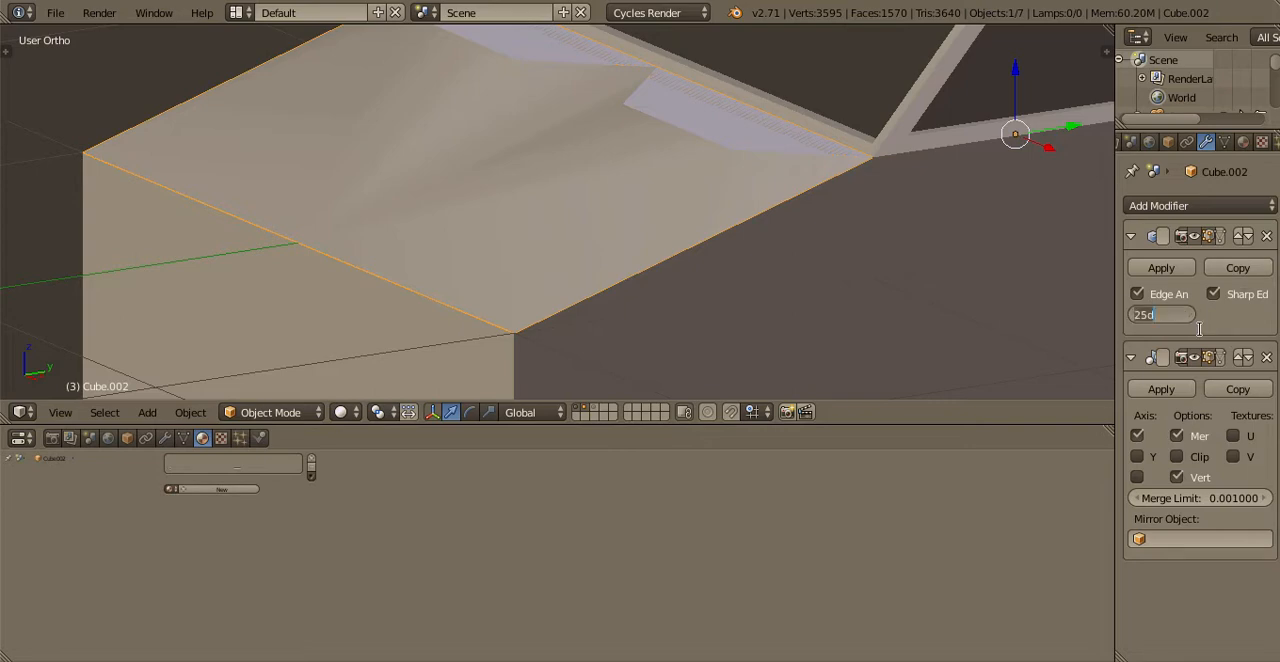
key(Return)
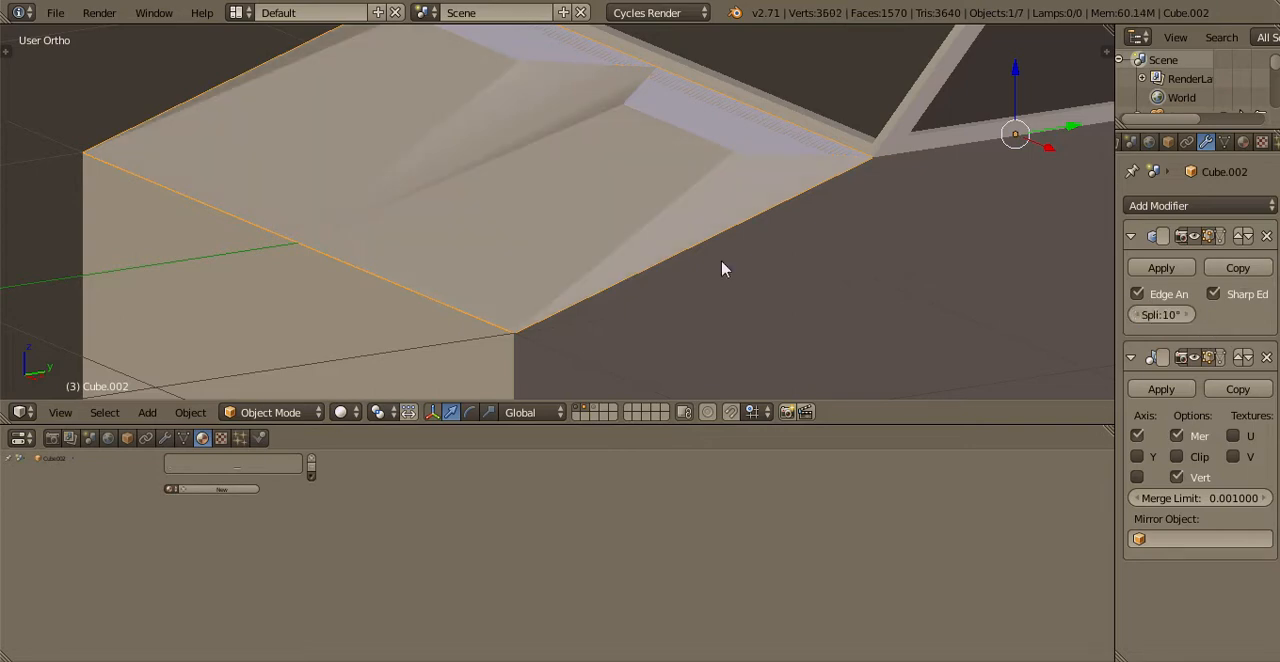
mouse_move(789, 282)
middle_down()
mouse_move(886, 248)
mouse_move(974, 271)
middle_up()
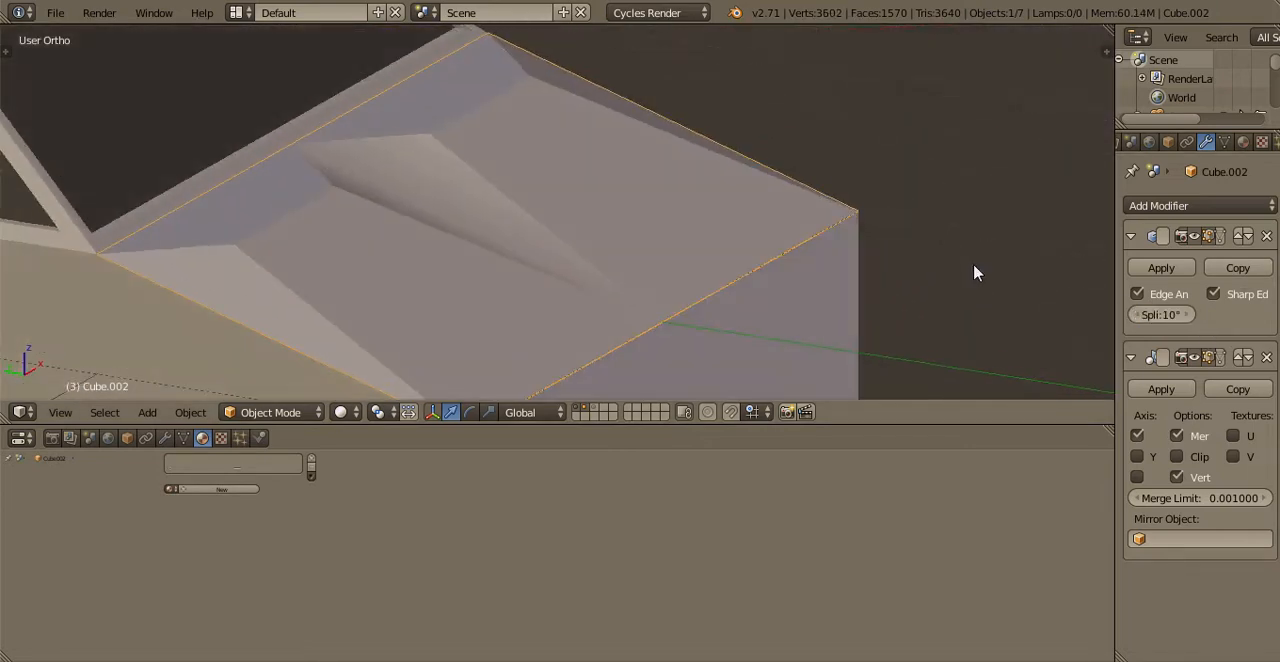
Increase the hood's Edge Split angle so that its shallow creases are shaded smoothly
key(ctrl+Up)
key(ctrl+Up)
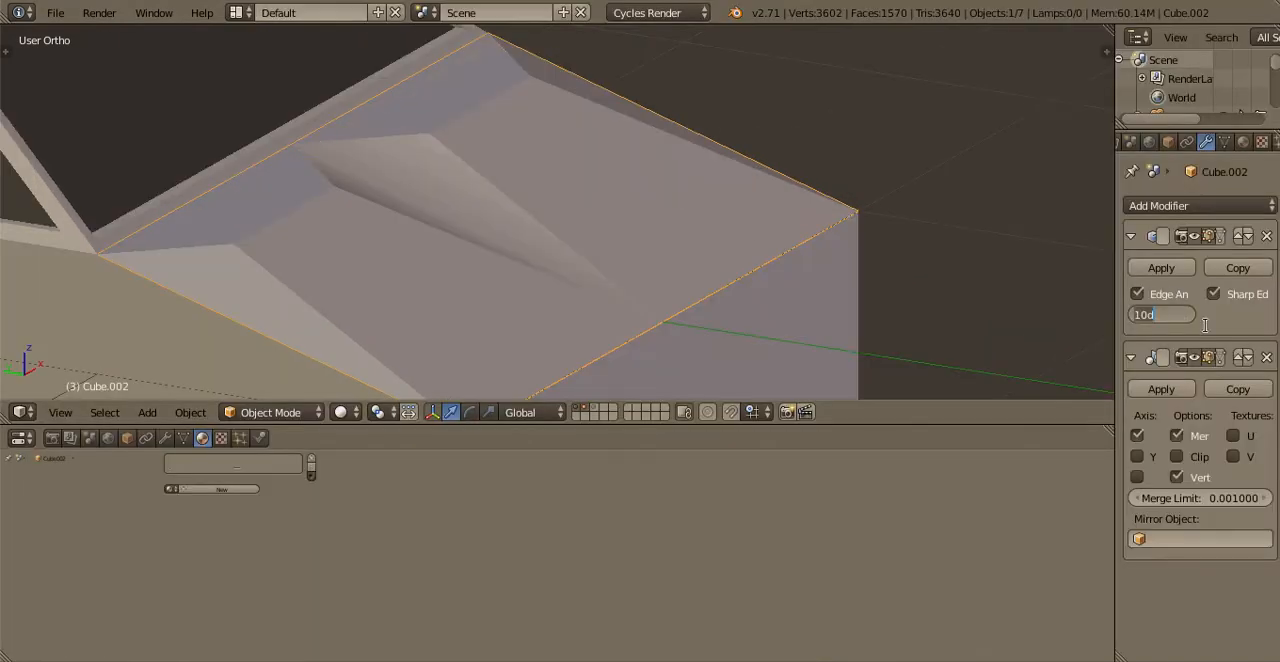
key(Return)
key(ctrl+Up)
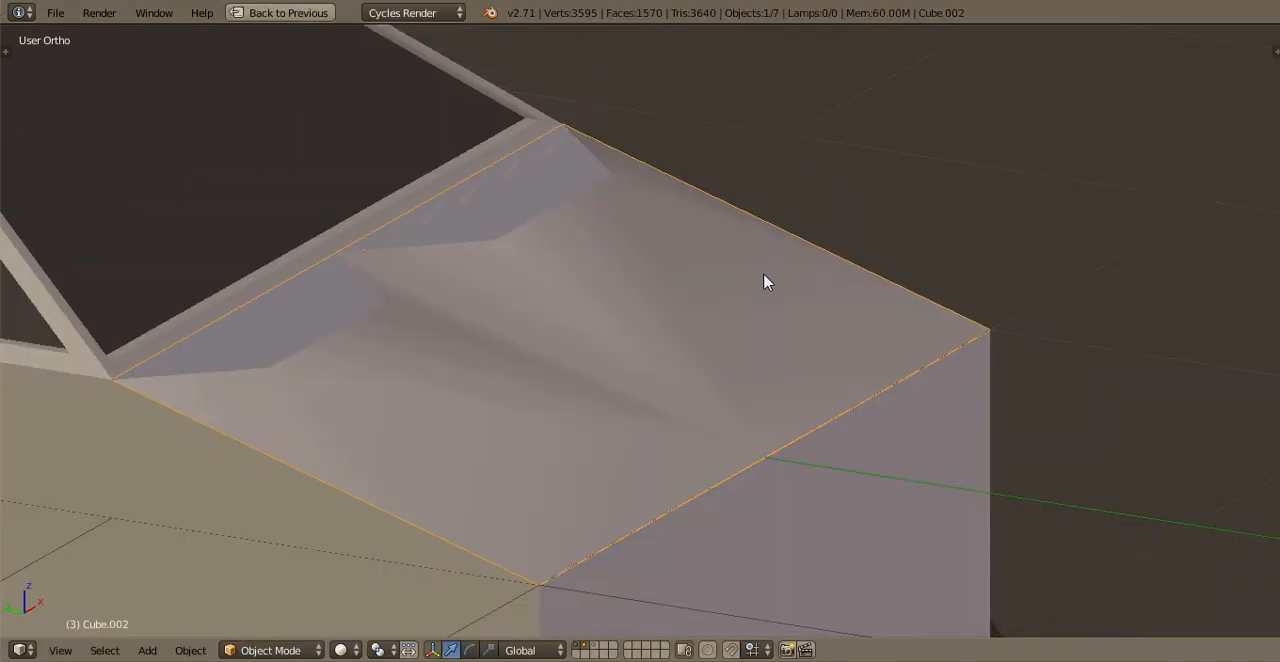
Raise the scoop's inner rear edge along the Z axis to make the scoop taller
mouse_move(588, 264)
middle_down()
mouse_move(590, 275)
mouse_move(785, 188)
middle_up()
key(Tab)
key(g)
key(z)
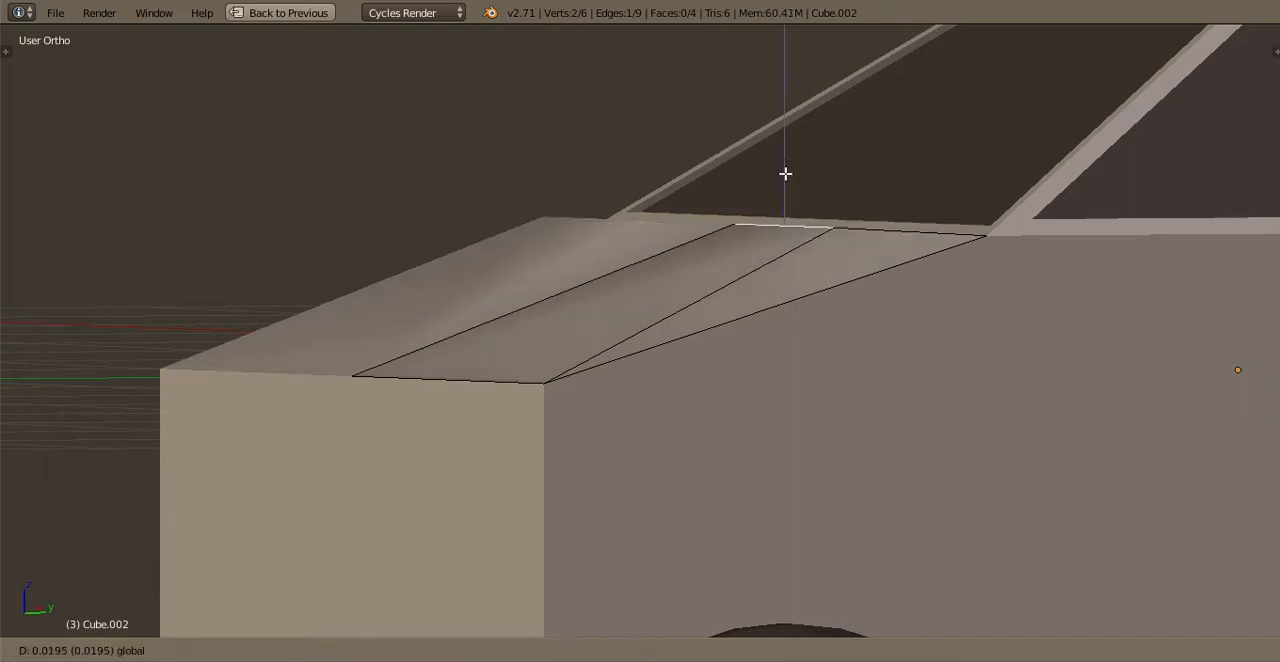
click(766, 137)
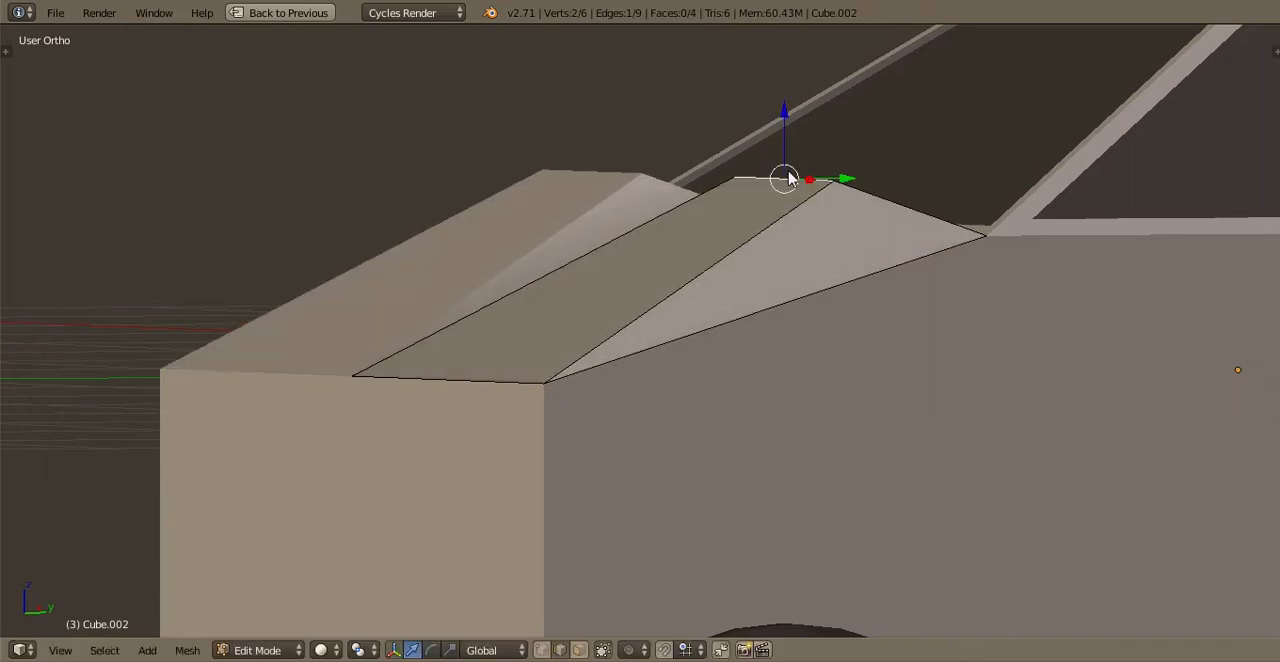
key(Tab)
Move the scoop's rear edge forward in side view, down to the height of the windshield base
middle_drag(770, 178, 772, 213)
key(Tab)
key(KP_3)
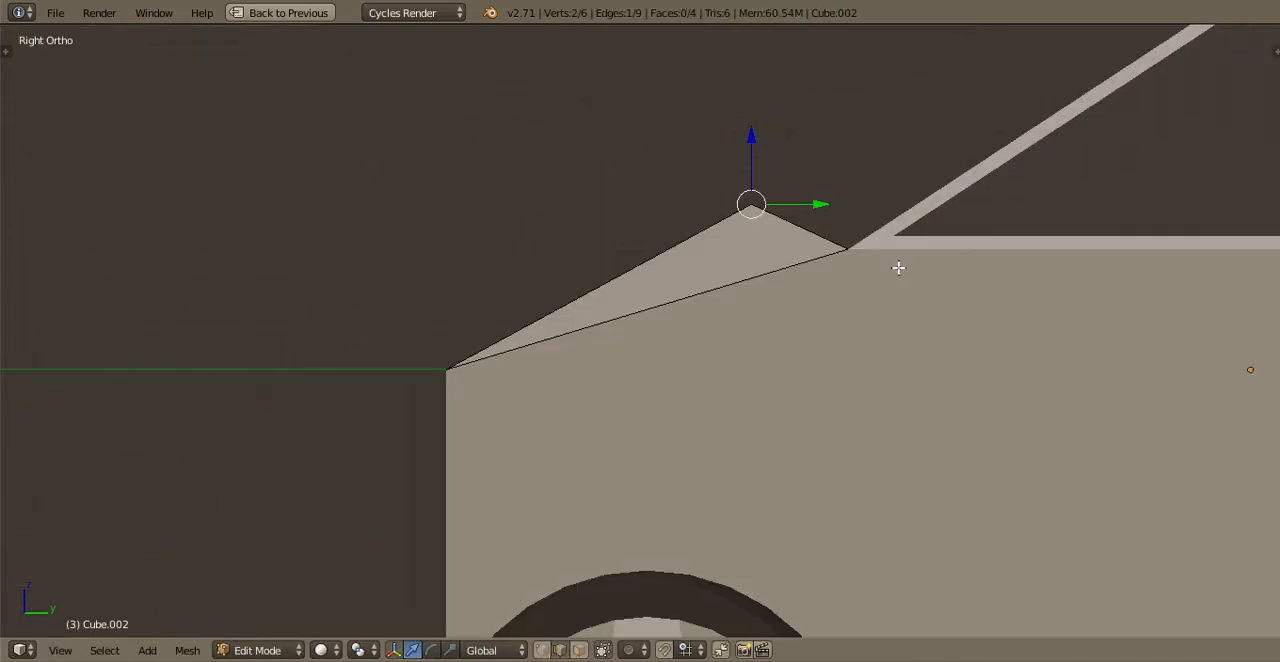
key(g)
click(781, 319)
key(Tab)
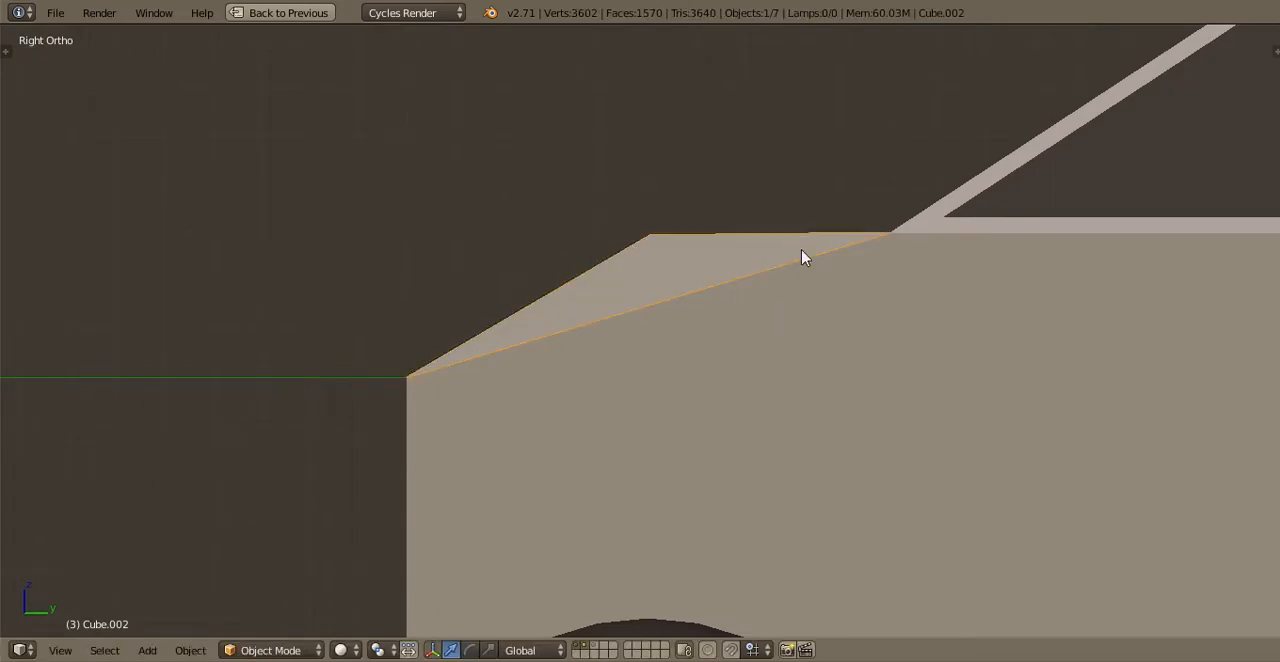
Lower the scoop's rear edge slightly in side view and check the flatter hood profile
middle_drag(800, 257, 809, 355)
key(Tab)
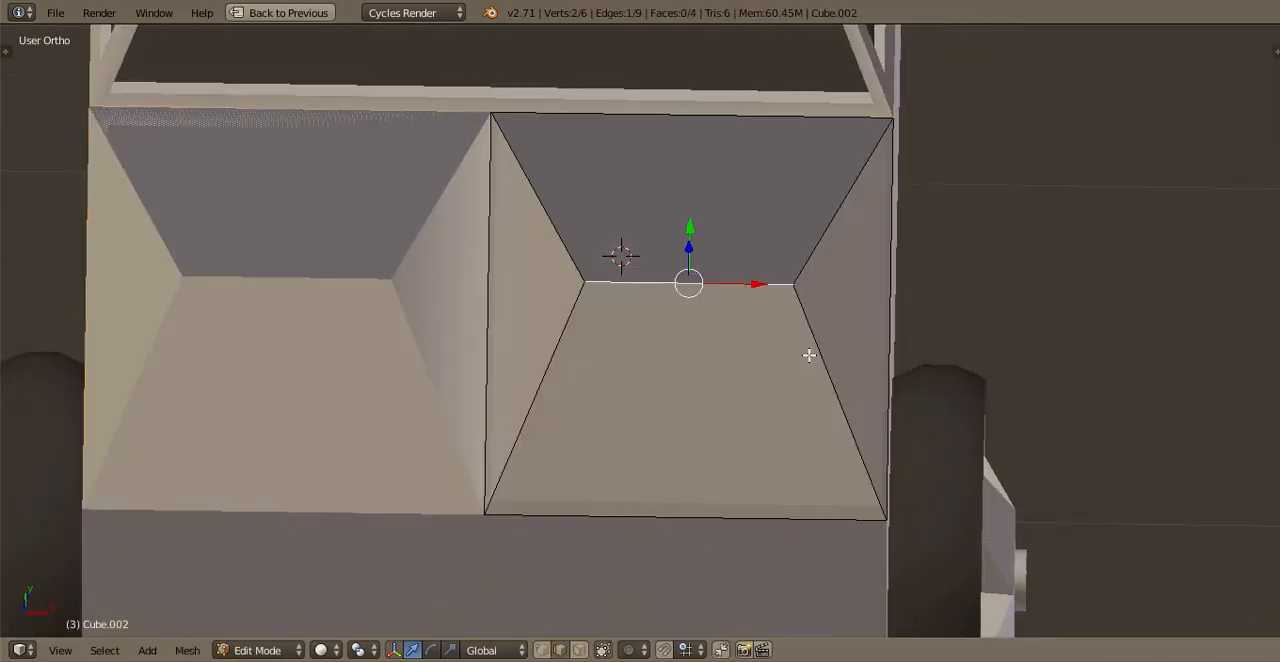
key(KP_3)
drag(648, 209, 646, 231)
middle_drag(697, 244, 803, 316)
drag(678, 248, 689, 223)
key(Tab)
scroll(843, 325, down, 1)
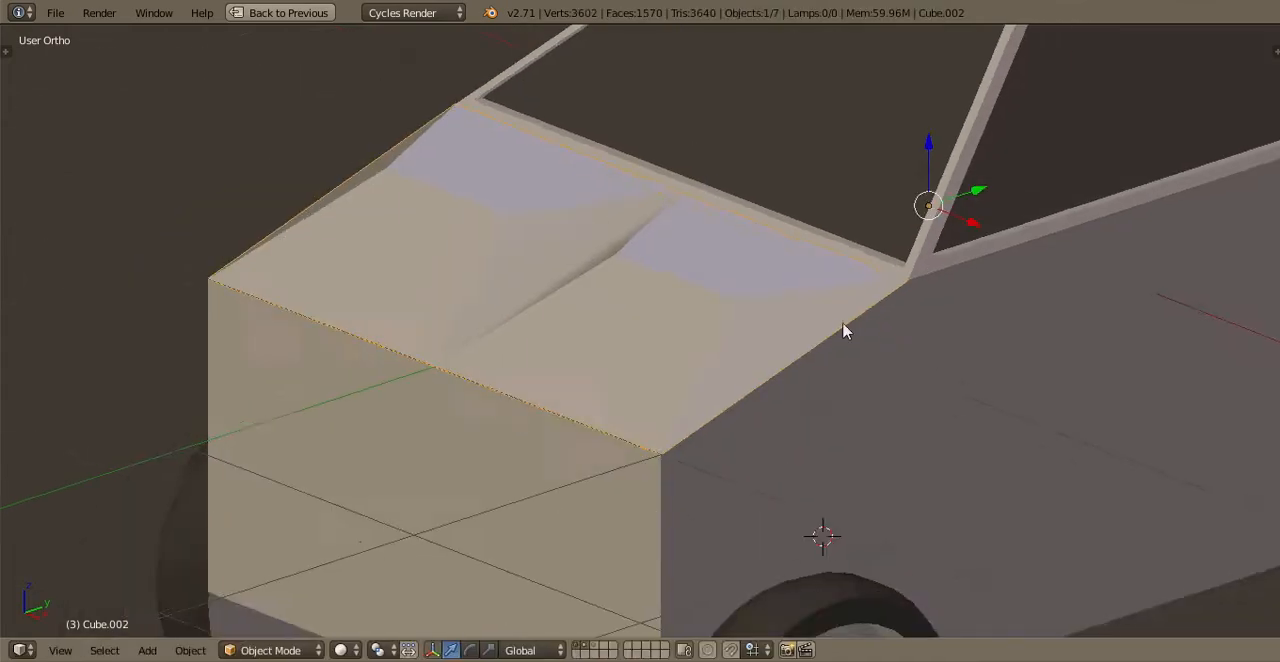
Widen the scoop's rear edge by scaling it along the X axis in top view
middle_drag(843, 326, 778, 363)
key(Tab)
scroll(779, 364, up, 1)
key(KP_7)
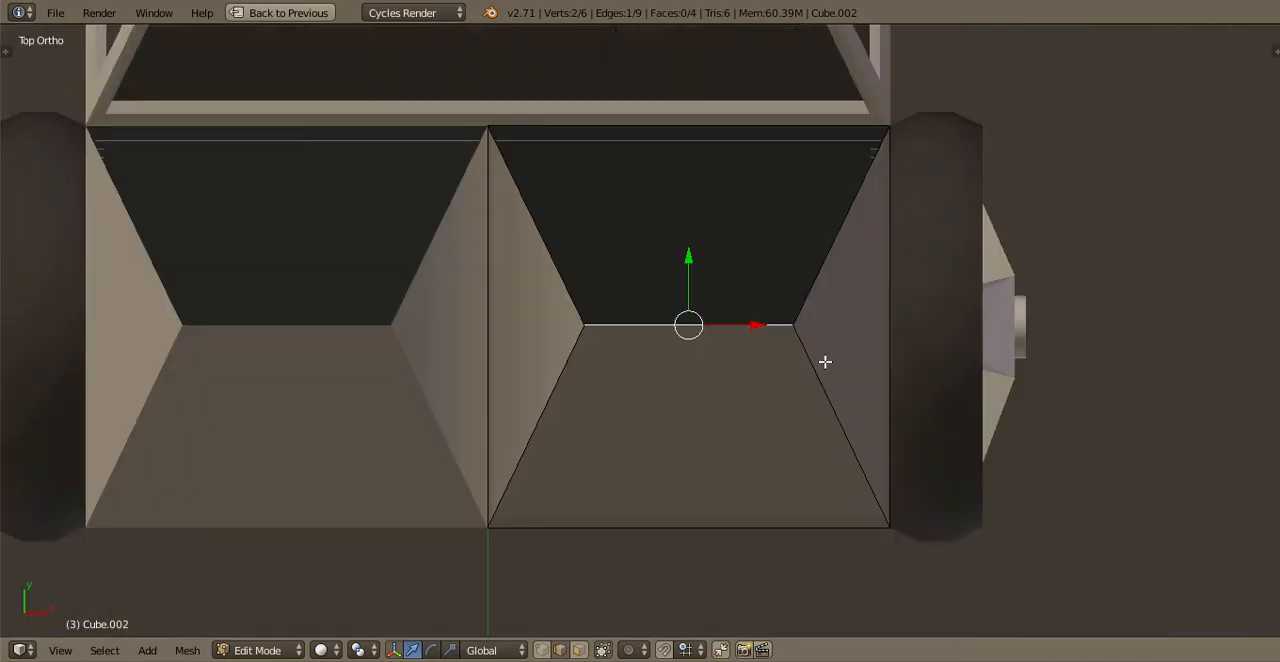
key(s)
key(x)
click(846, 376)
key(Tab)
Save the file with the reshaped hood scoop, overwriting the existing version
middle_drag(749, 337, 709, 354)
key(ctrl+s)
click(694, 266)
Delete the flat base face beneath the hood scoop to open it toward the engine bay
key(Tab)
scroll(709, 354, up, 5)
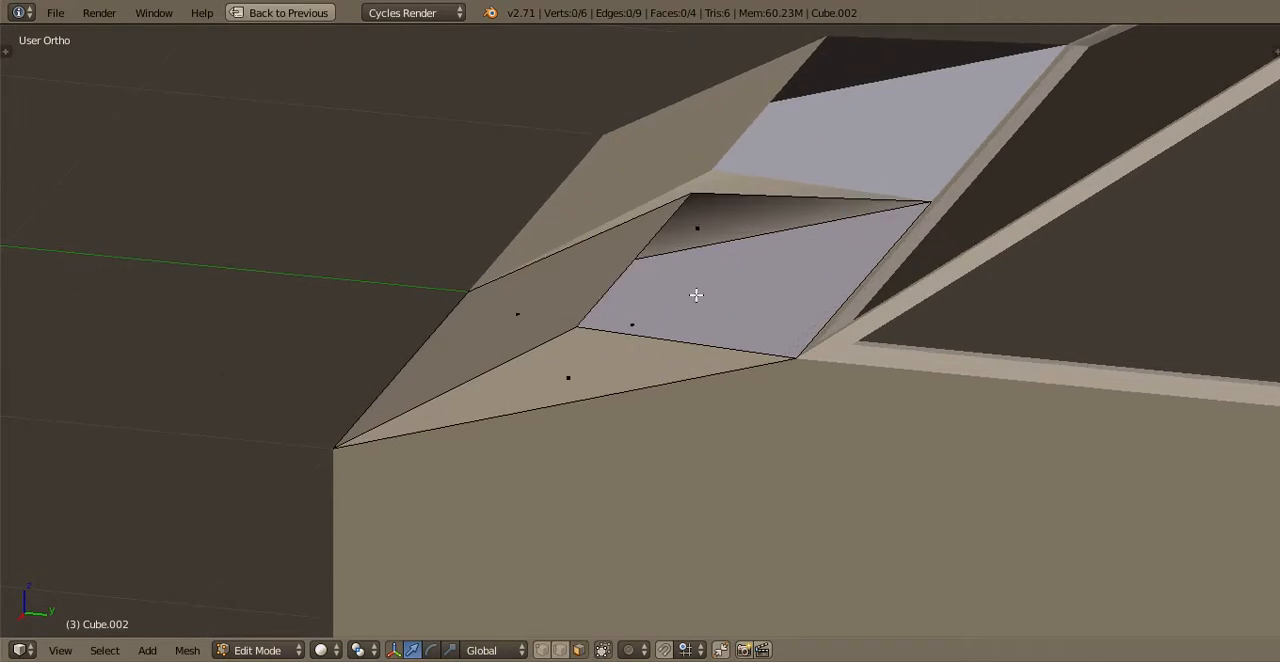
right_click(754, 277)
middle_drag(754, 277, 728, 297)
key(x)
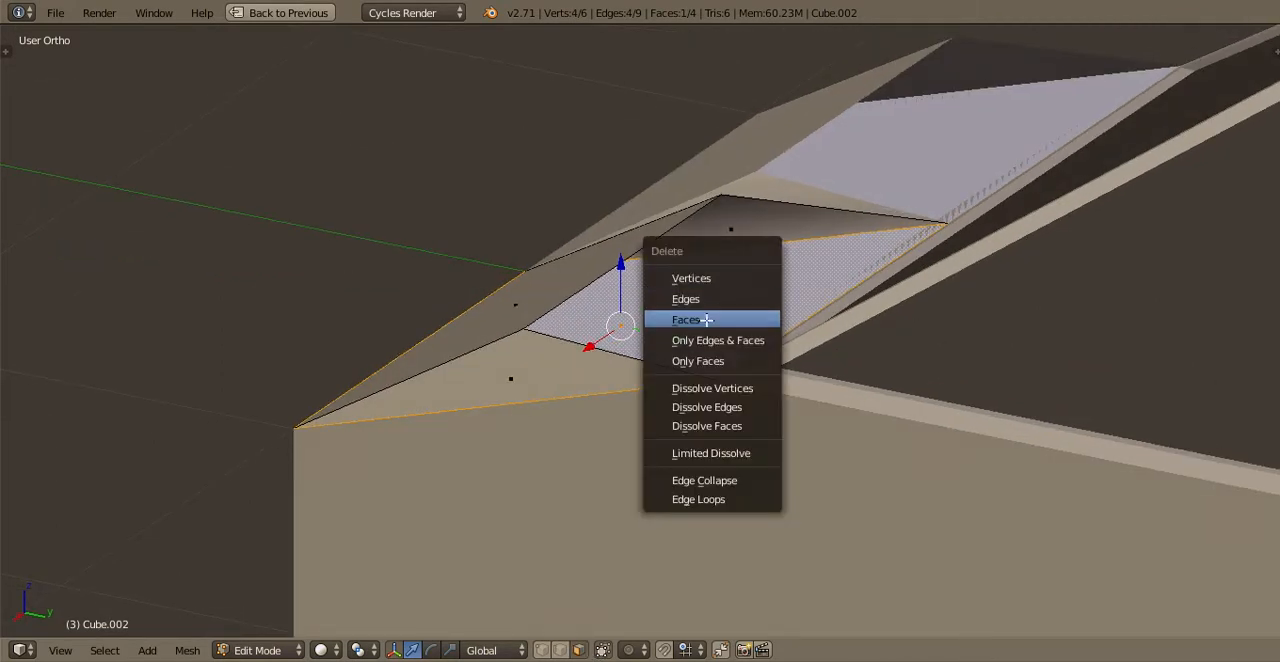
click(706, 319)
Select the scoop's rear edge and narrow it by scaling along the X axis
middle_drag(828, 283, 514, 312)
key(Tab)
key(Tab)
middle_drag(769, 312, 838, 325)
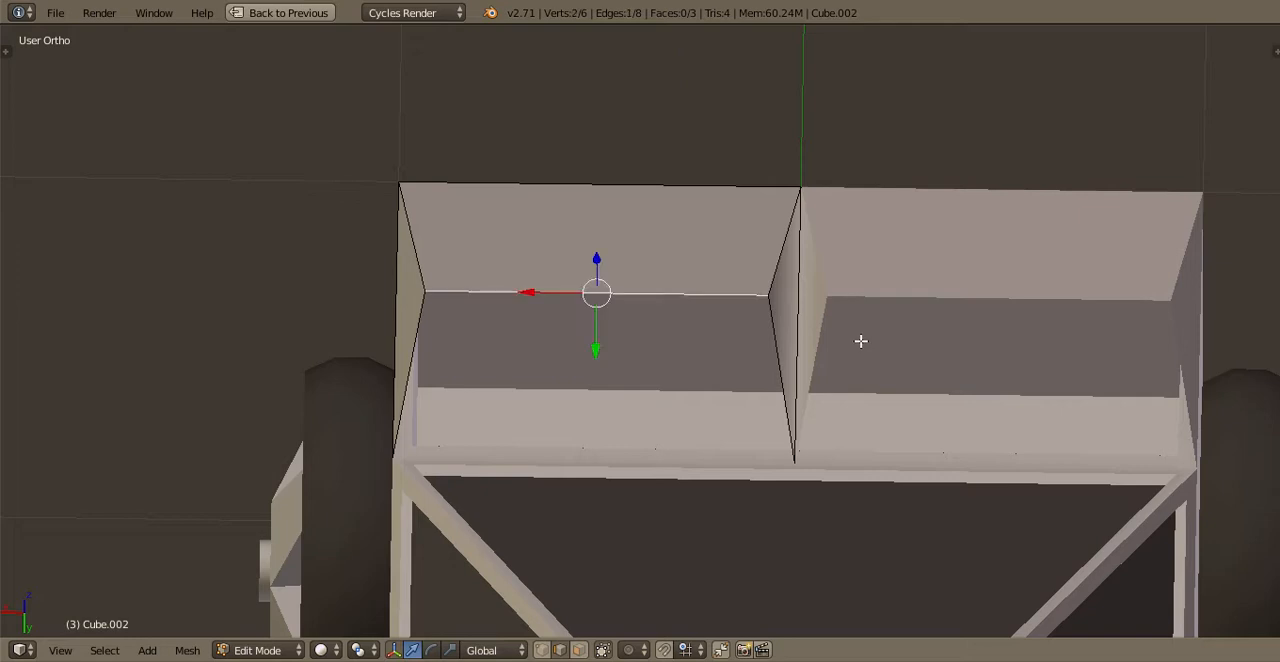
key(s)
key(x)
click(743, 331)
Move the scoop's rear edge rearward and down toward the hood's slope
key(Tab)
middle_drag(809, 271, 649, 272)
key(Tab)
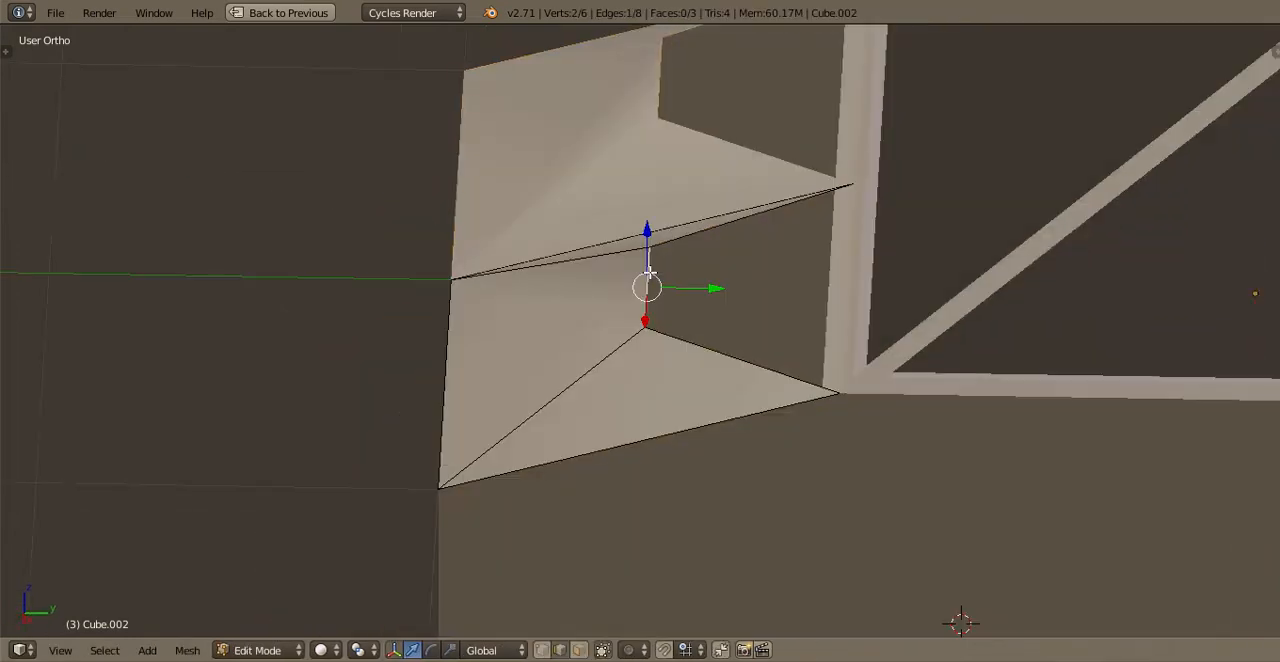
drag(650, 272, 789, 311)
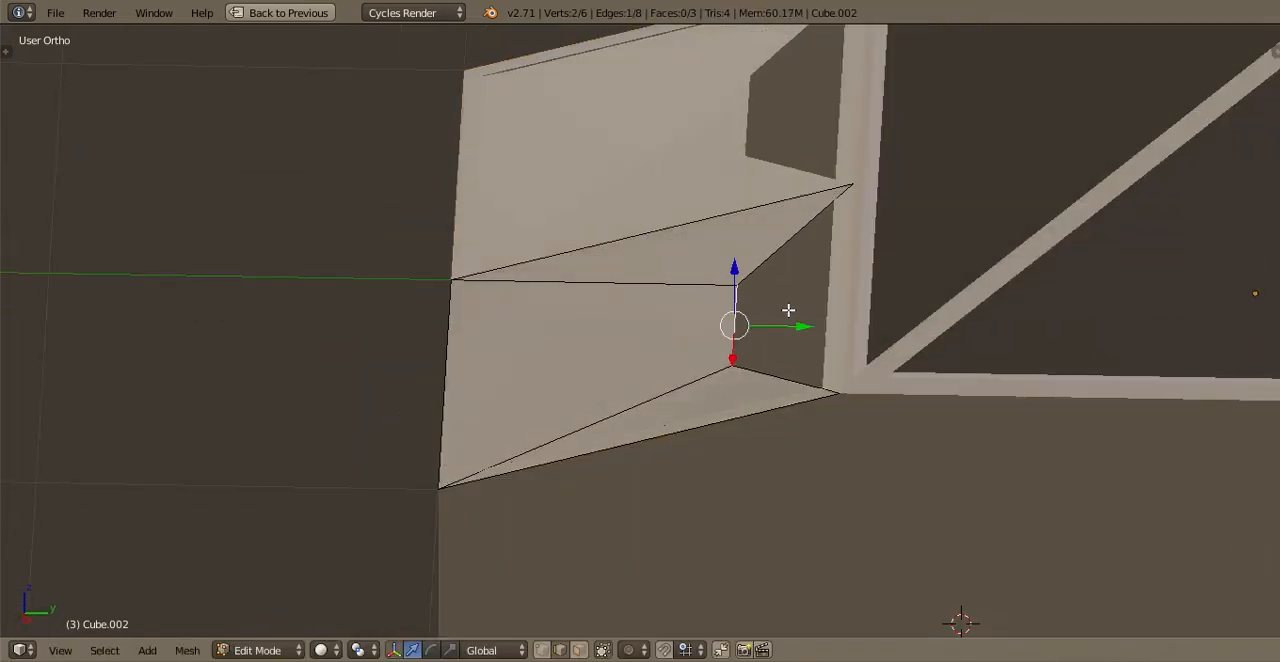
key(KP_3)
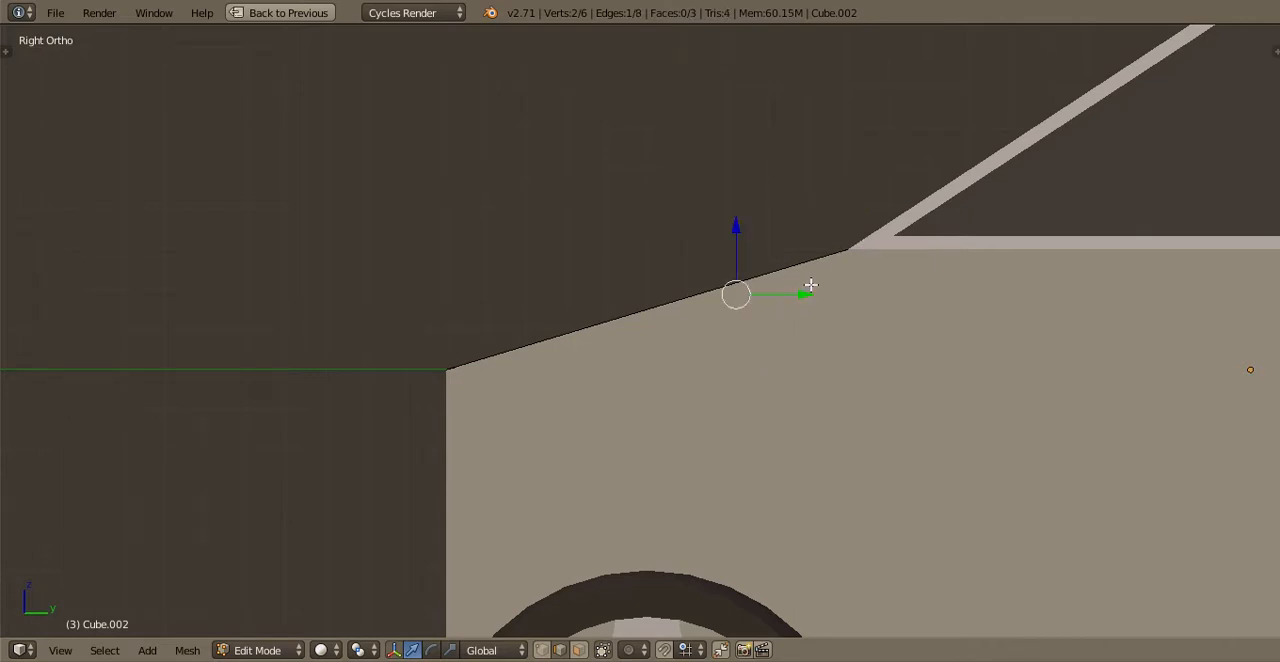
Try to raise the scoop's rear edge high above the hood in side view, and undo the move
key(g)
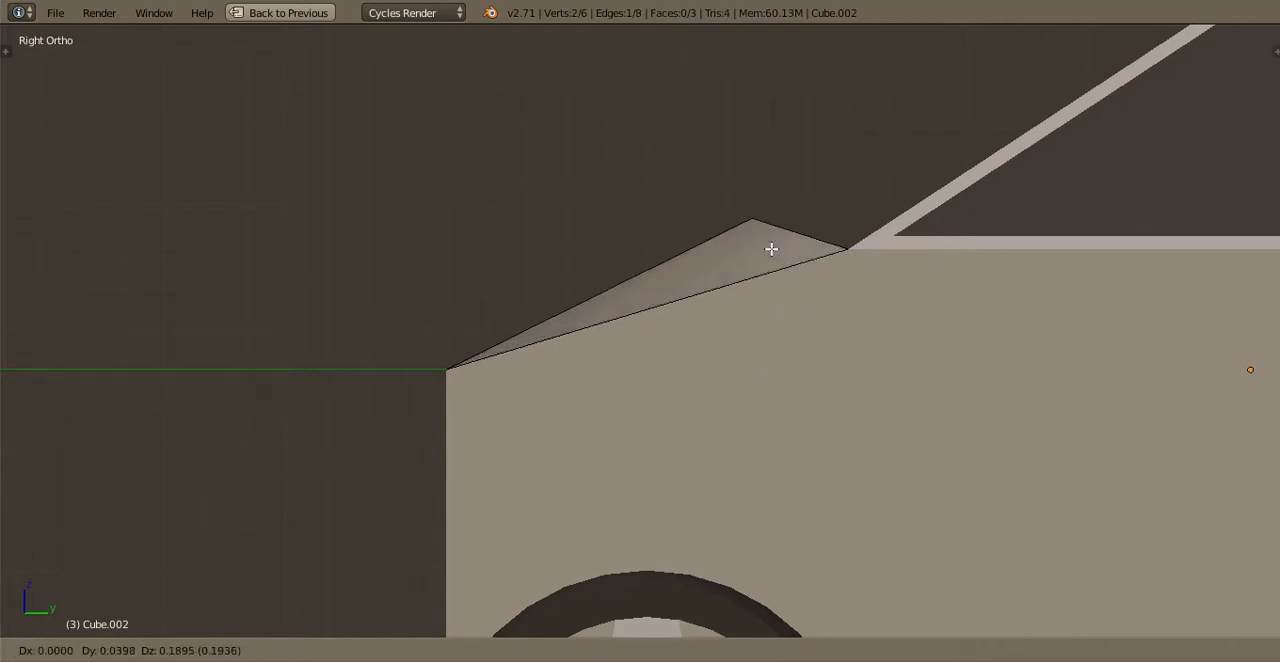
click(797, 62)
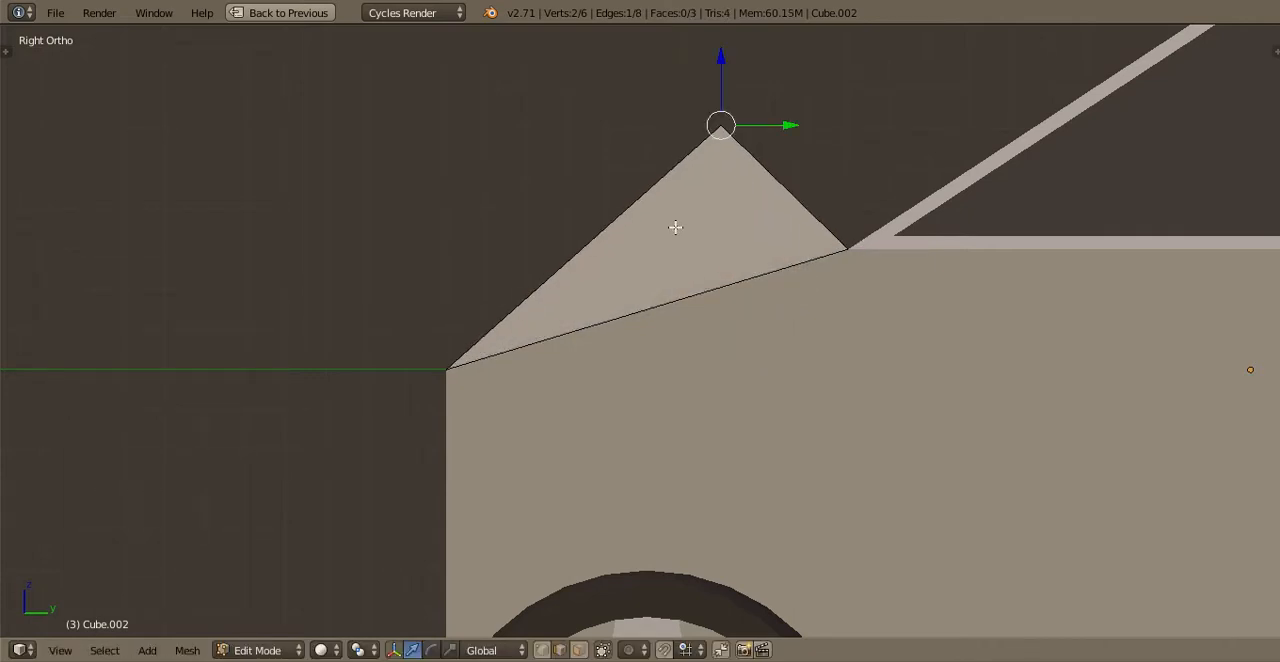
middle_drag(770, 200, 707, 287)
scroll(707, 286, up, 2)
drag(738, 220, 732, 204)
key(ctrl+z)
Leave mesh editing and save the file with the lowered scoop edge, overwriting the existing version
key(Tab)
scroll(800, 249, down, 1)
middle_drag(806, 249, 831, 246)
key(ctrl+s)
click(831, 246)
scroll(809, 256, down, 1)
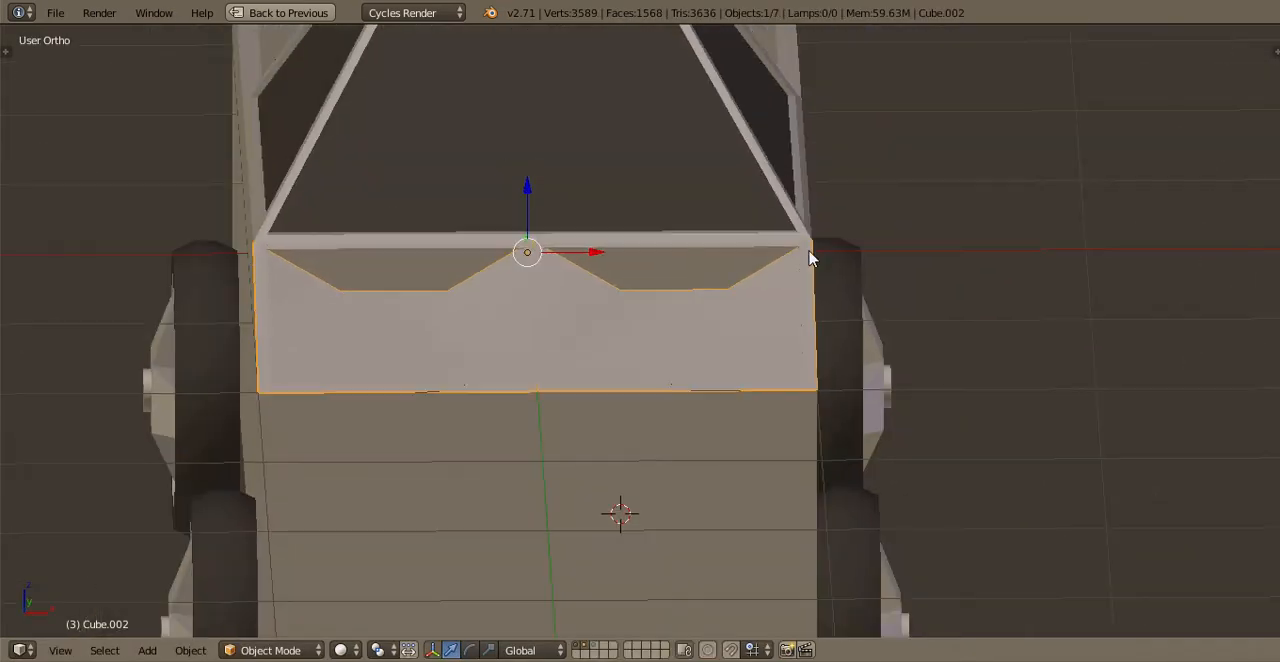
Raise the scoop's rear edge slightly in side view to align it with the hood's sloping line
key(KP_3)
key(Tab)
scroll(820, 257, up, 5)
scroll(835, 263, up, 2)
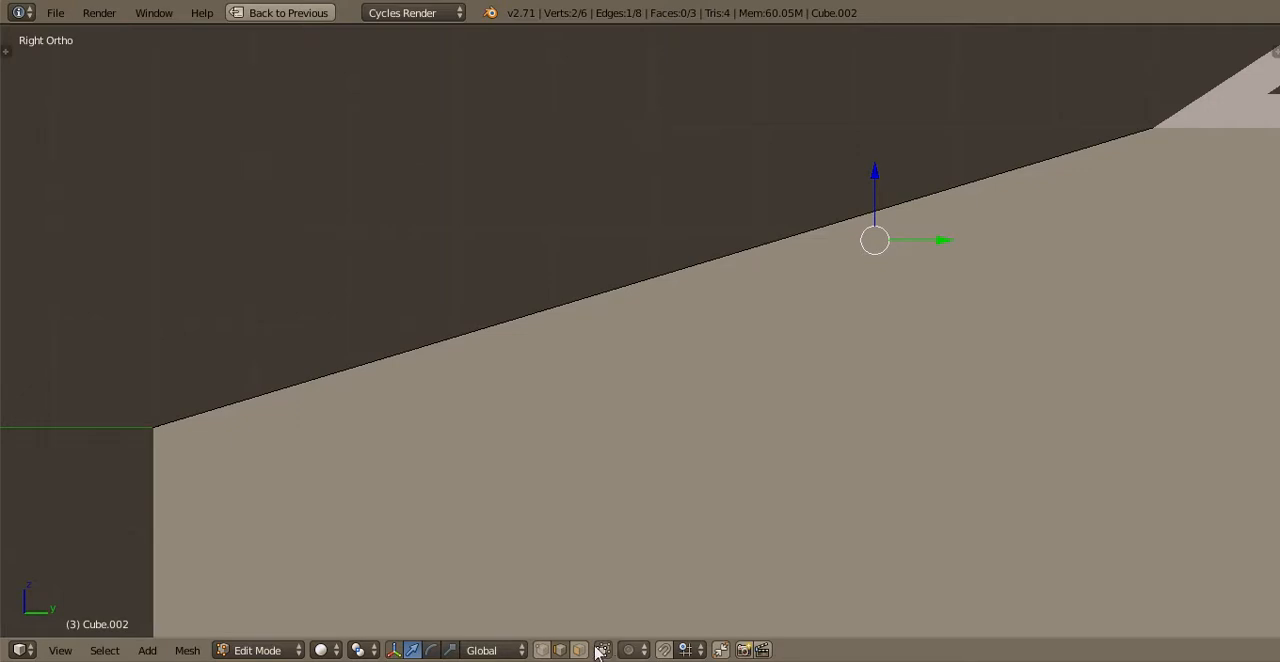
drag(879, 159, 882, 151)
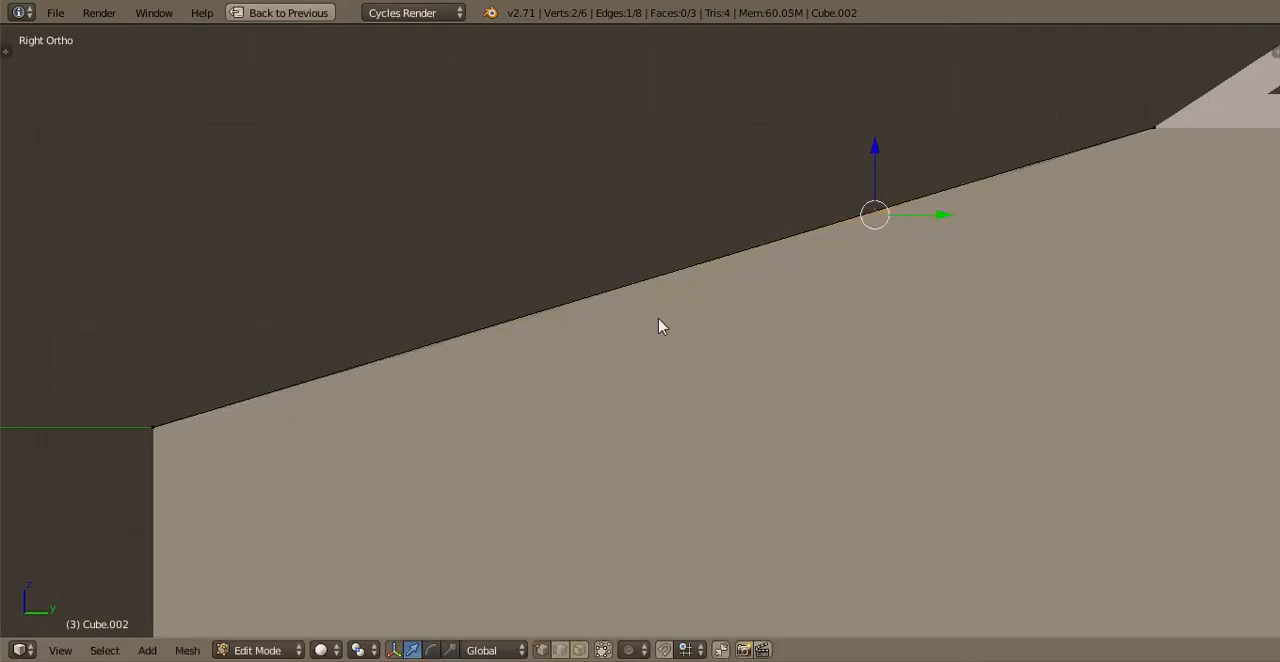
Save the file with the scoop edge aligned to the hood slope, overwriting the existing version
key(Tab)
scroll(589, 349, down, 3)
key(ctrl+s)
click(591, 346)
scroll(831, 246, down, 1)
scroll(831, 246, down, 2)
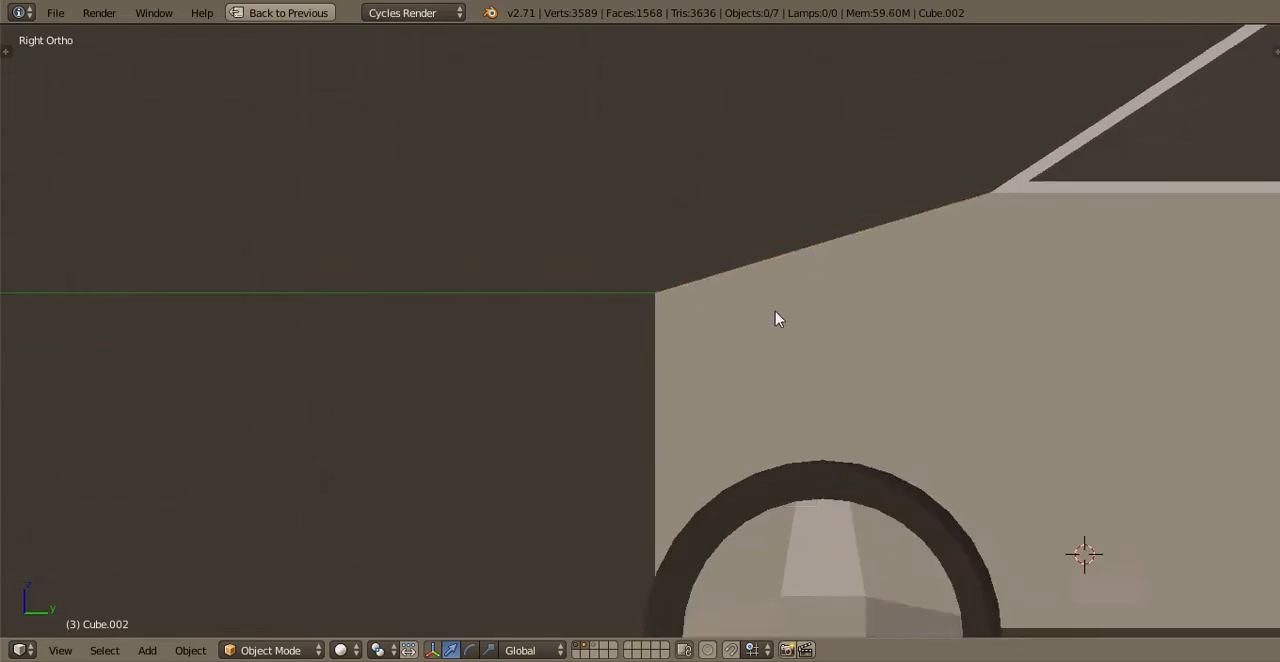
Limit mesh selection to visible geometry while editing the truck body, and switch editing to the hood panel
middle_drag(777, 317, 640, 417)
right_click(671, 419)
key(Tab)
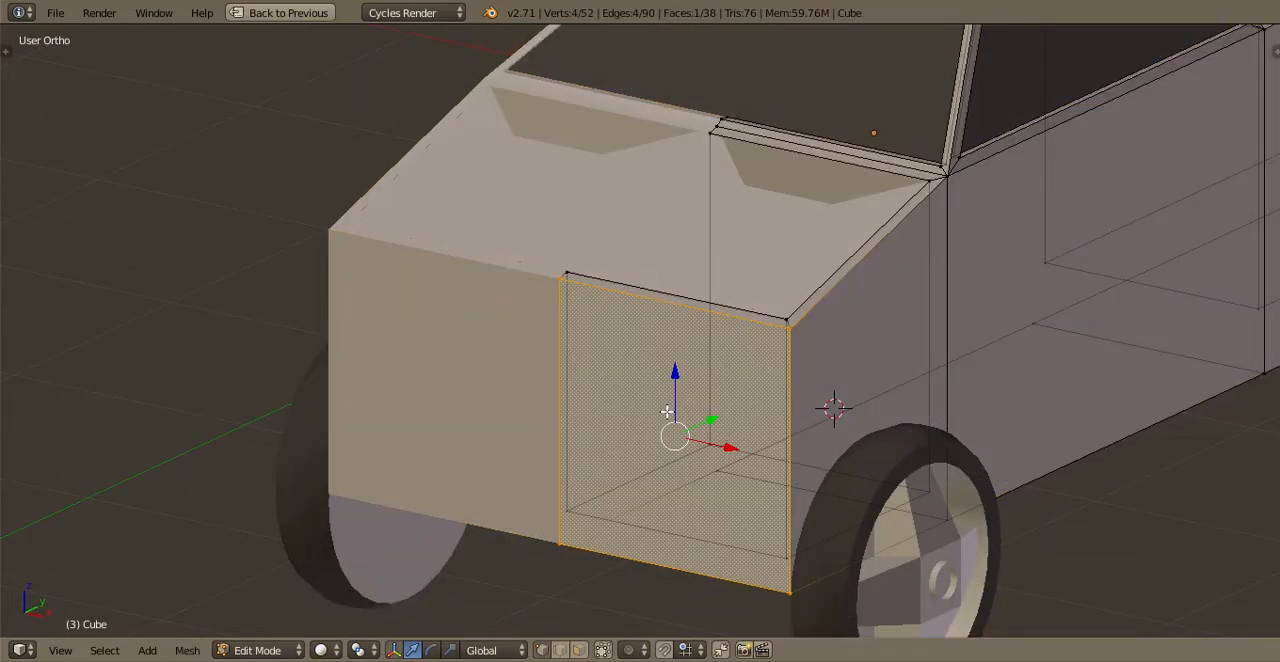
scroll(667, 411, up, 3)
click(604, 652)
shift+middle_drag(752, 194, 686, 346)
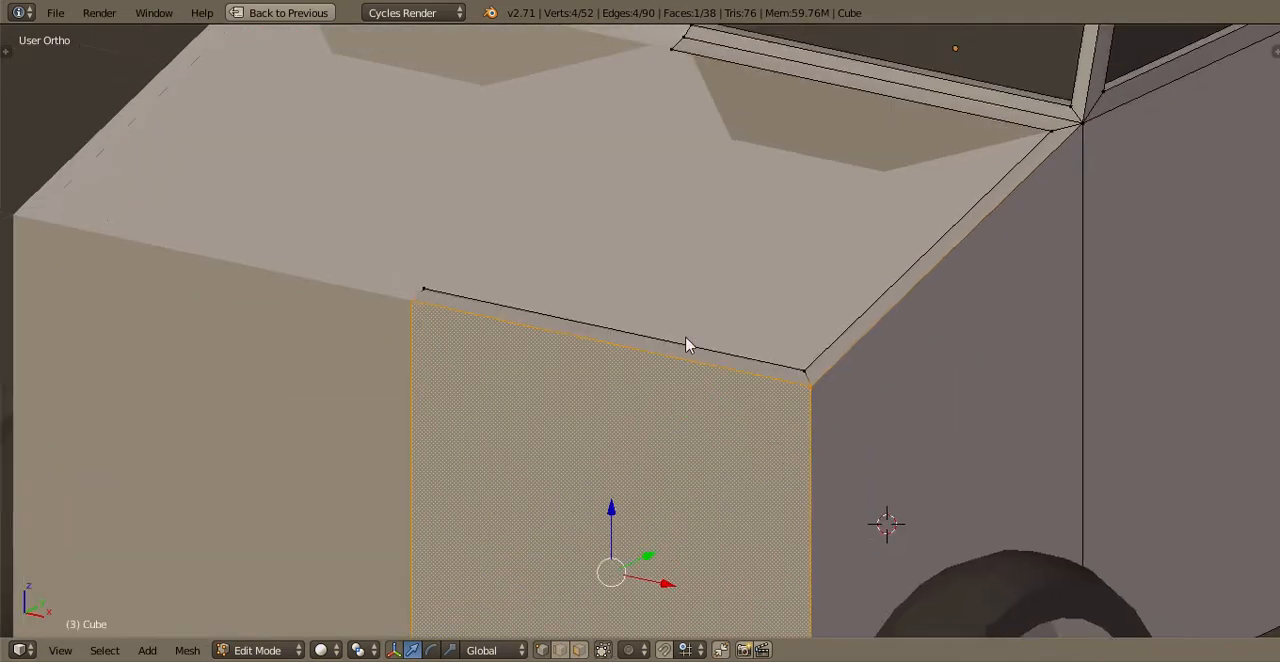
key(Tab)
right_click(682, 335)
key(Tab)
scroll(676, 329, up, 2)
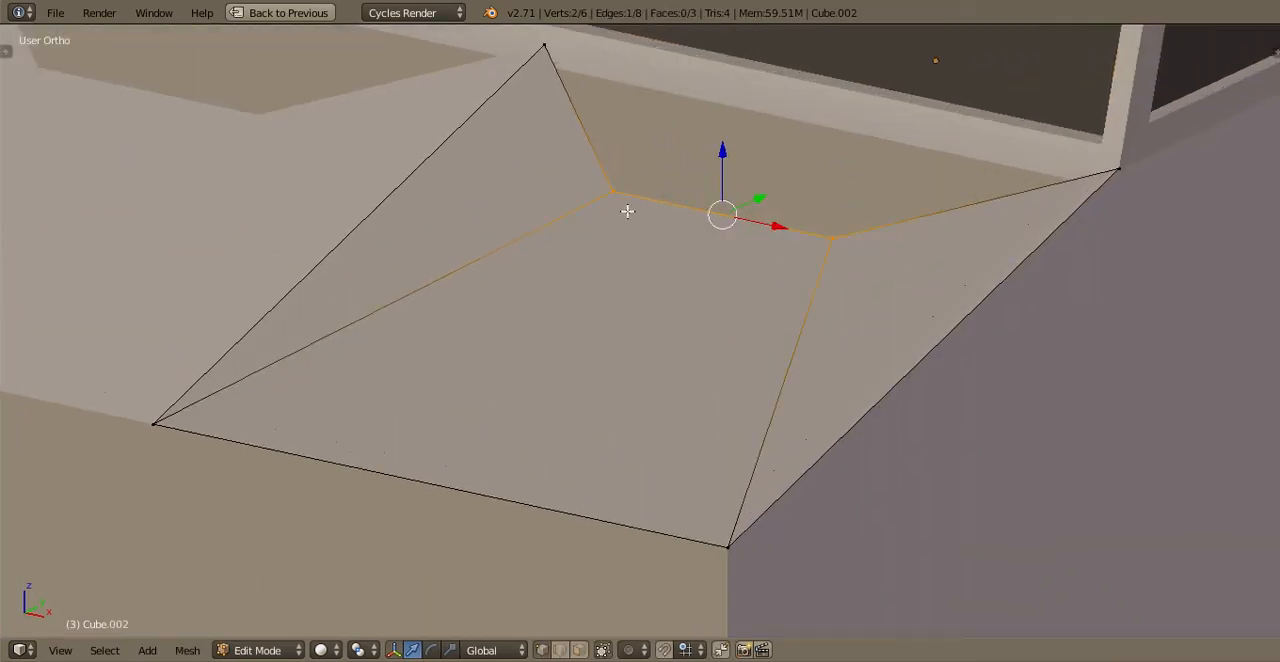
Extrude the three edges around the scoop's rear opening and move them about 0.1 down along the Z axis
alt+right_click(611, 158)
right_click(617, 184)
alt+right_click(819, 207)
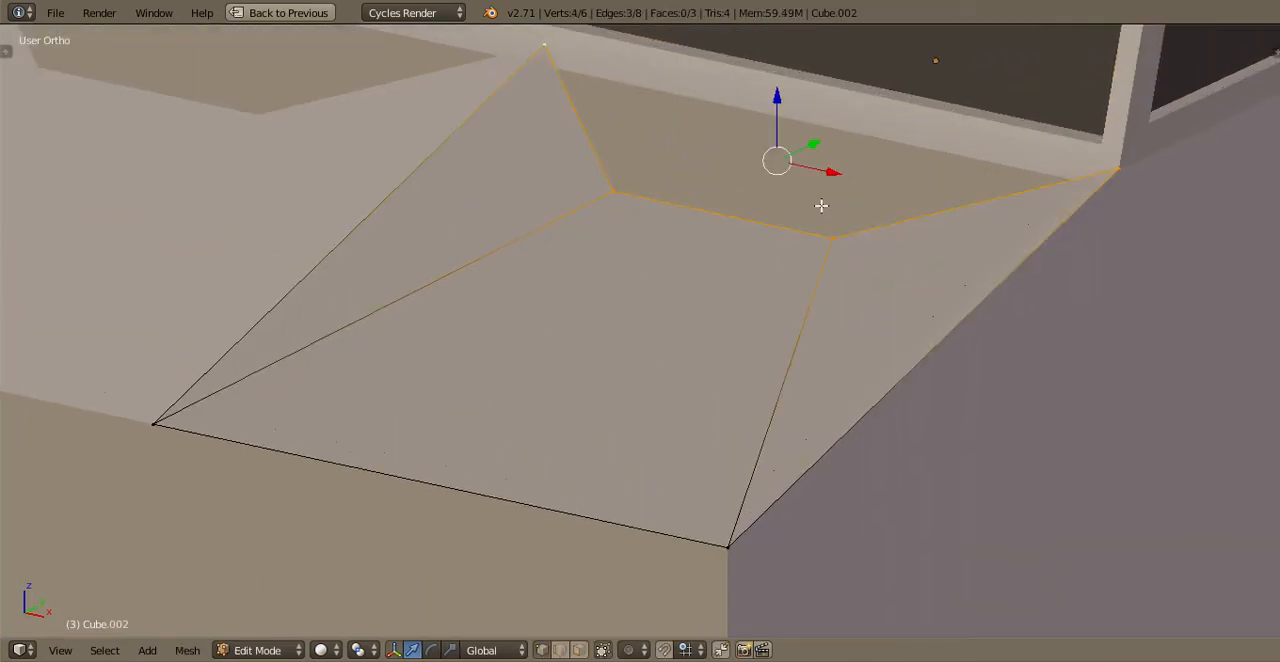
scroll(820, 206, up, 1)
key(e)
right_click(778, 214)
middle_drag(758, 212, 994, 266)
key(g)
key(z)
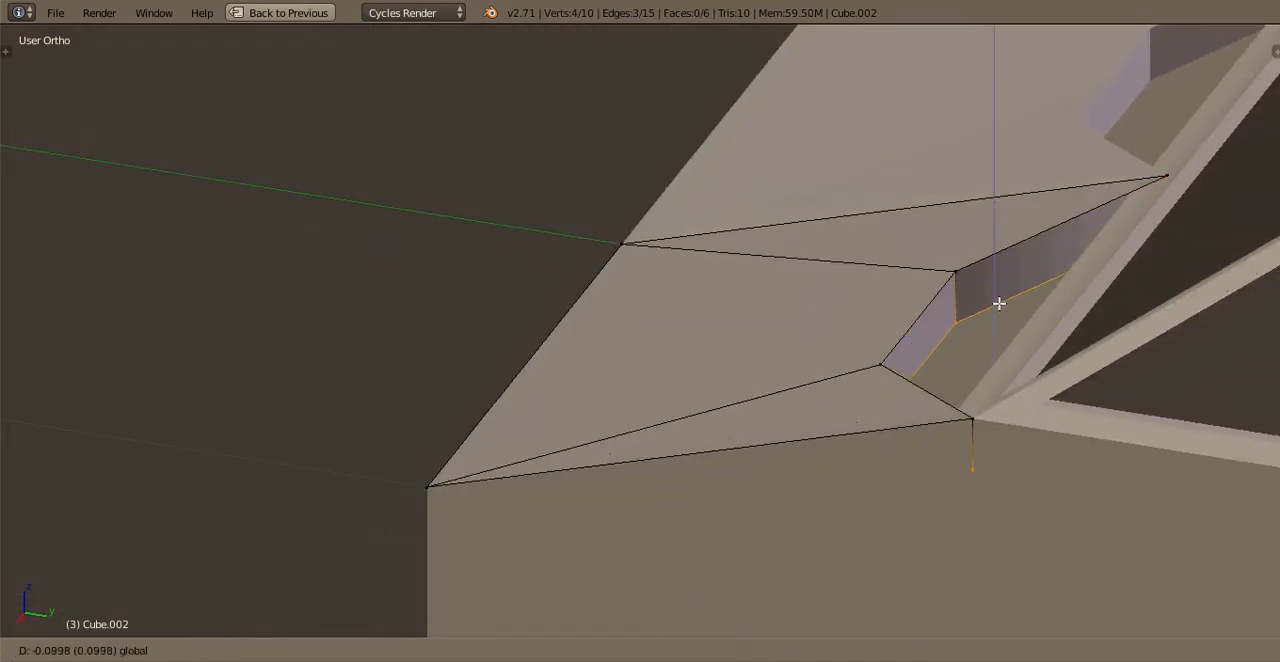
click(976, 468)
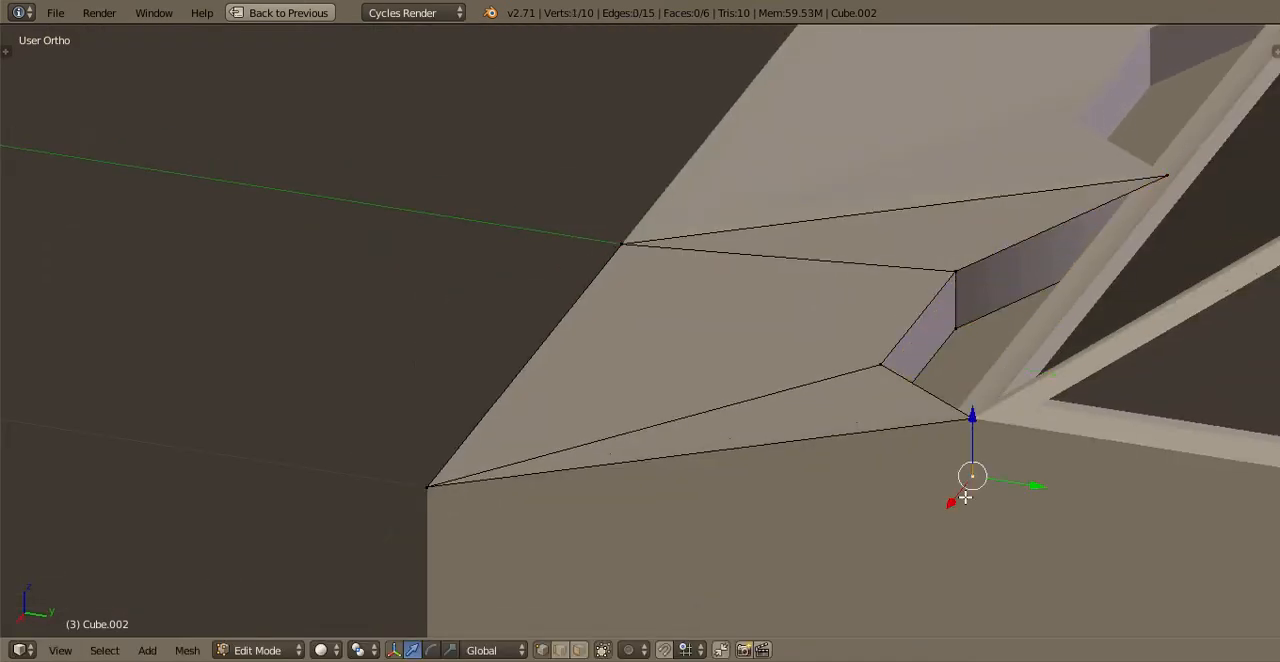
Delete the extruded lip's outer corner vertex beside the fender and return to object mode
key(g)
click(1079, 475)
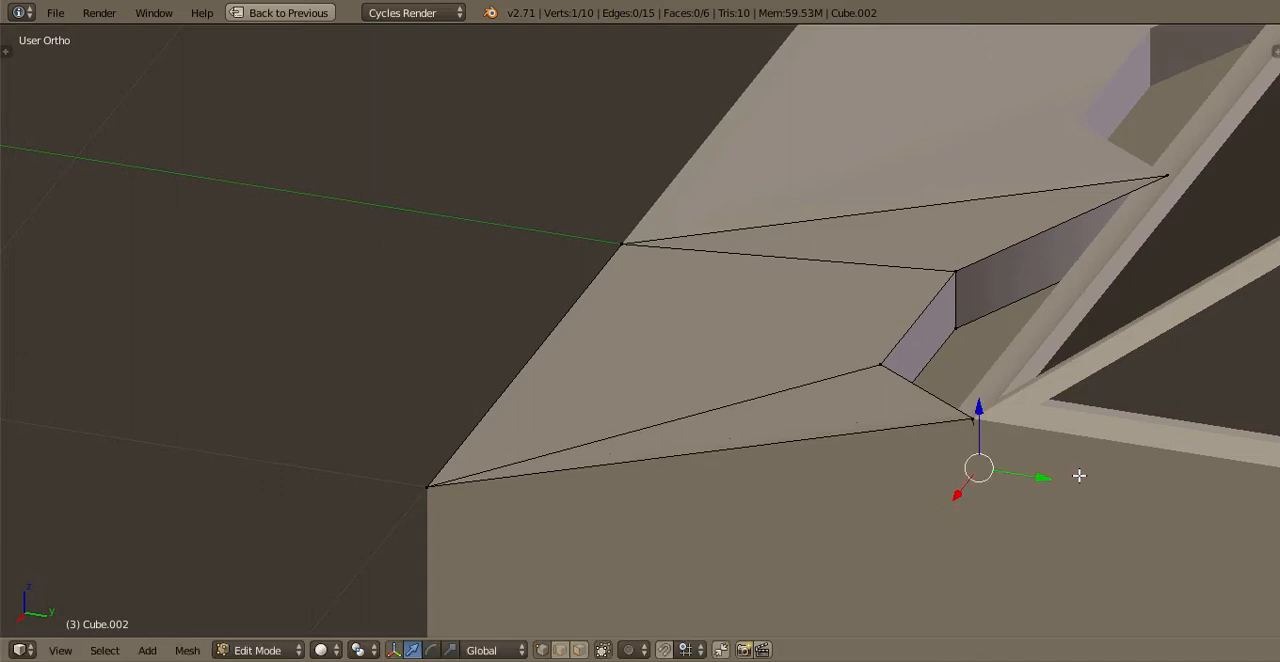
key(x)
click(1015, 419)
middle_drag(871, 380, 192, 305)
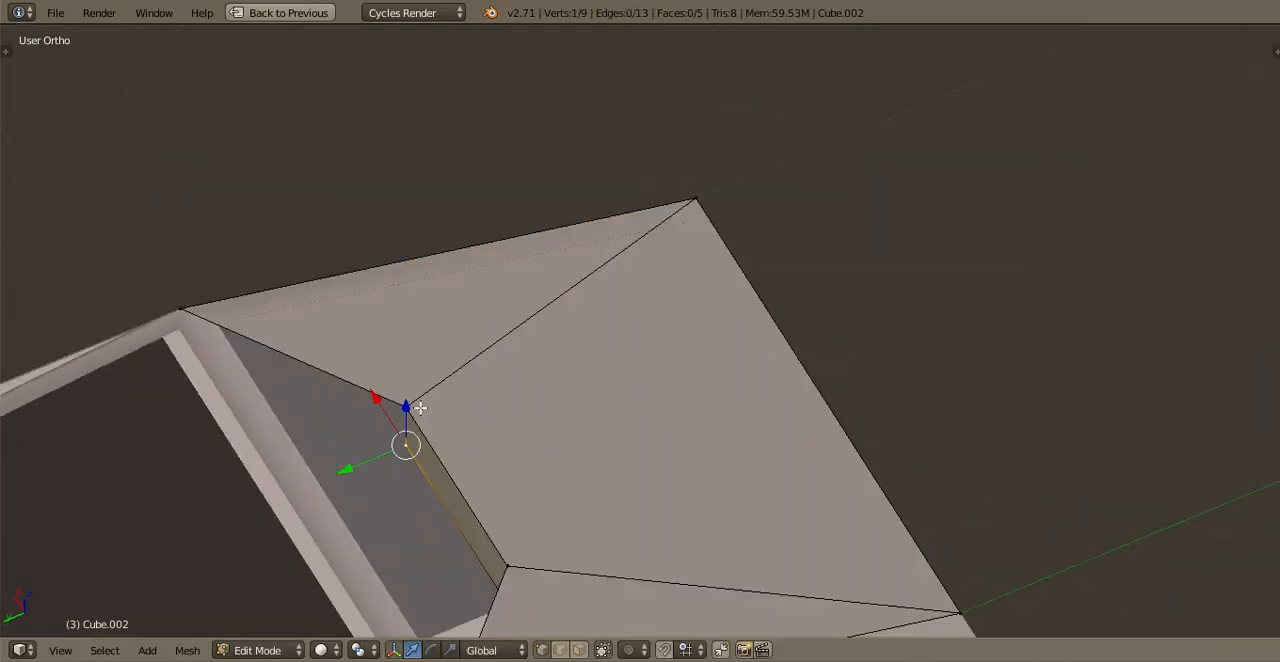
middle_drag(523, 397, 725, 428)
key(Tab)
scroll(725, 428, down, 2)
middle_drag(576, 402, 256, 362)
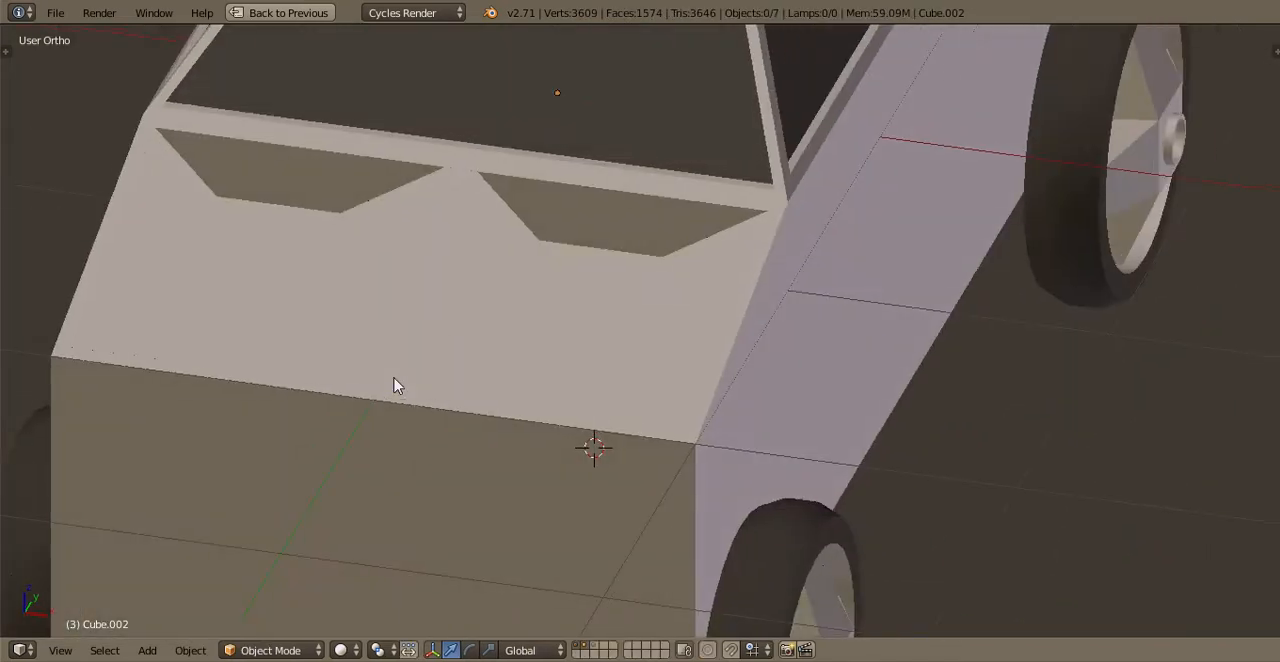
Open the truck body for mesh editing in face select mode, with selection limited to visible faces
shift+middle_drag(456, 543, 509, 468)
key(Tab)
right_click(509, 468)
key(Tab)
scroll(509, 468, up, 2)
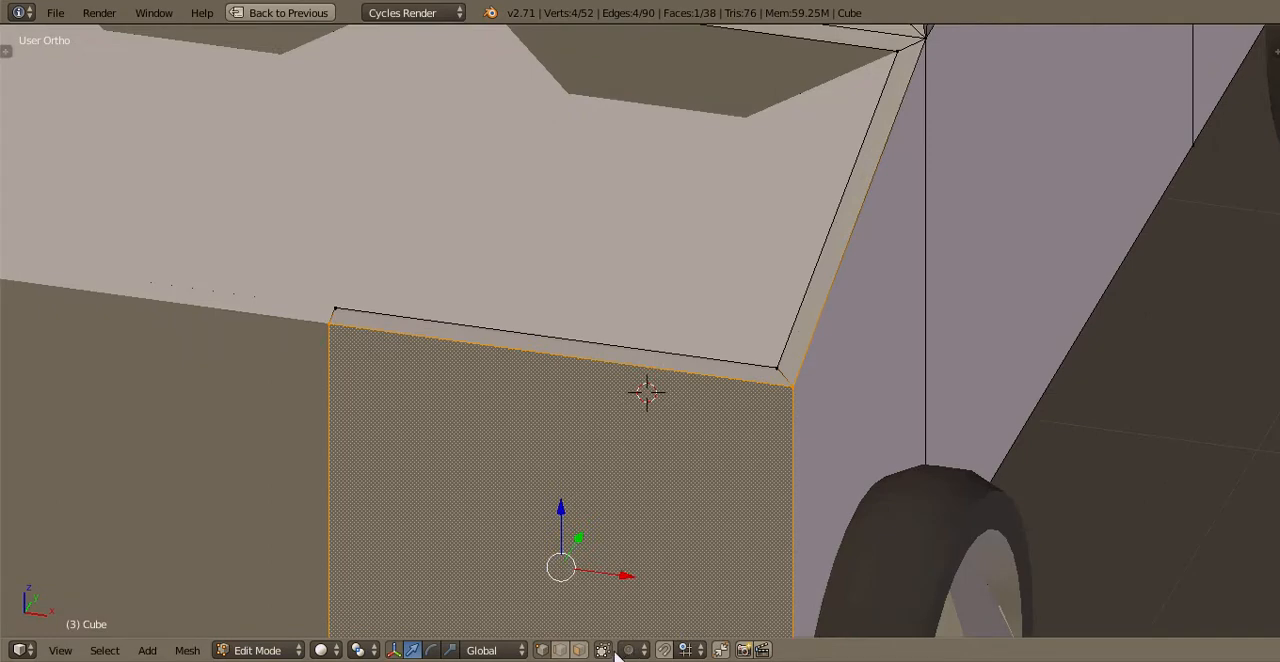
click(578, 652)
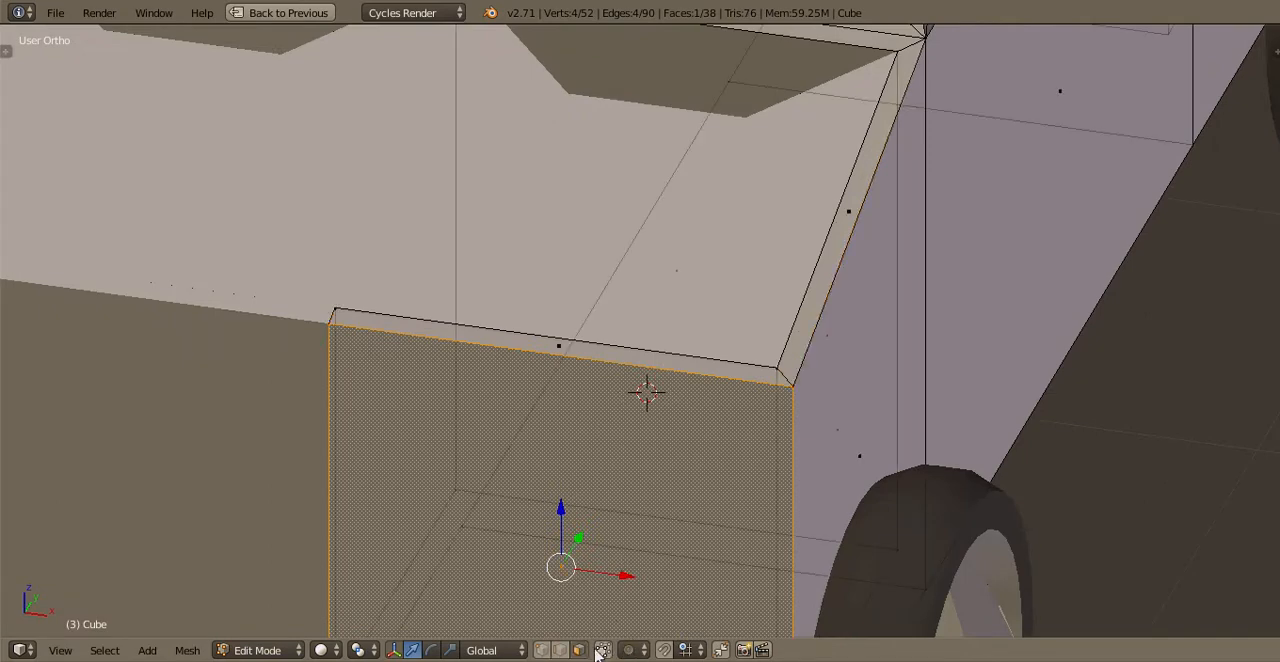
click(597, 651)
Extrude the body's front face in place and scale it down along Z into a central horizontal band
shift+middle_drag(474, 606, 550, 440)
scroll(614, 406, down, 2)
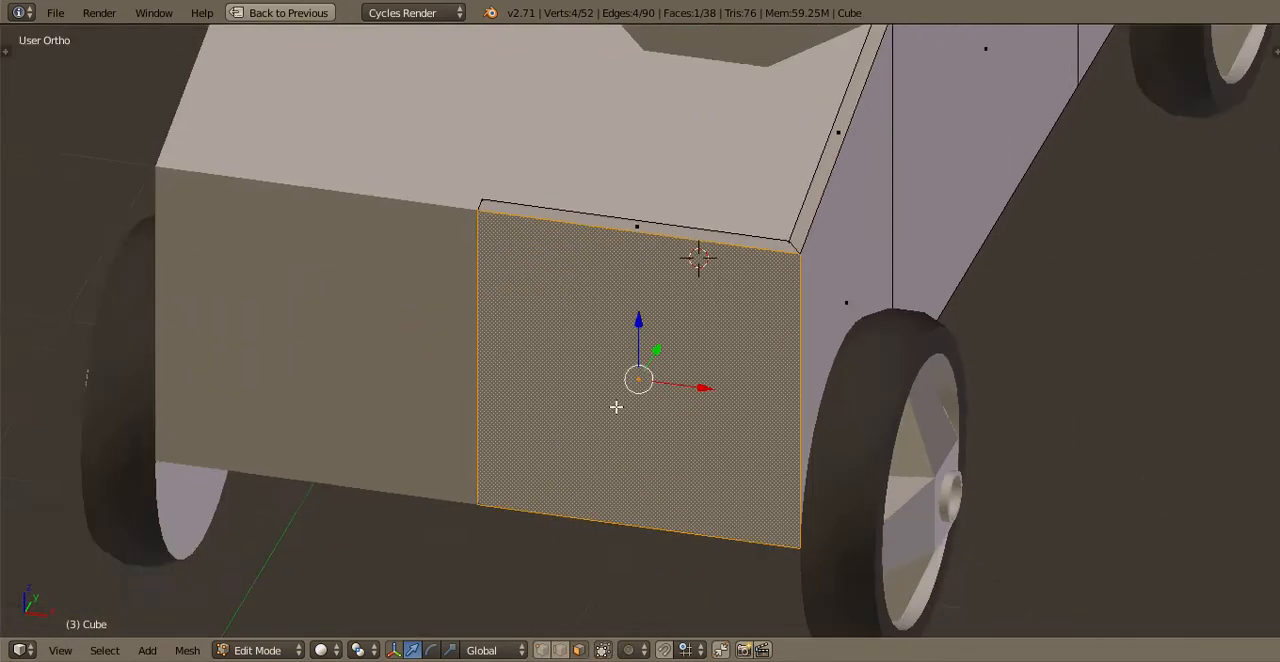
middle_drag(614, 406, 823, 572)
scroll(823, 572, up, 2)
scroll(823, 572, down, 2)
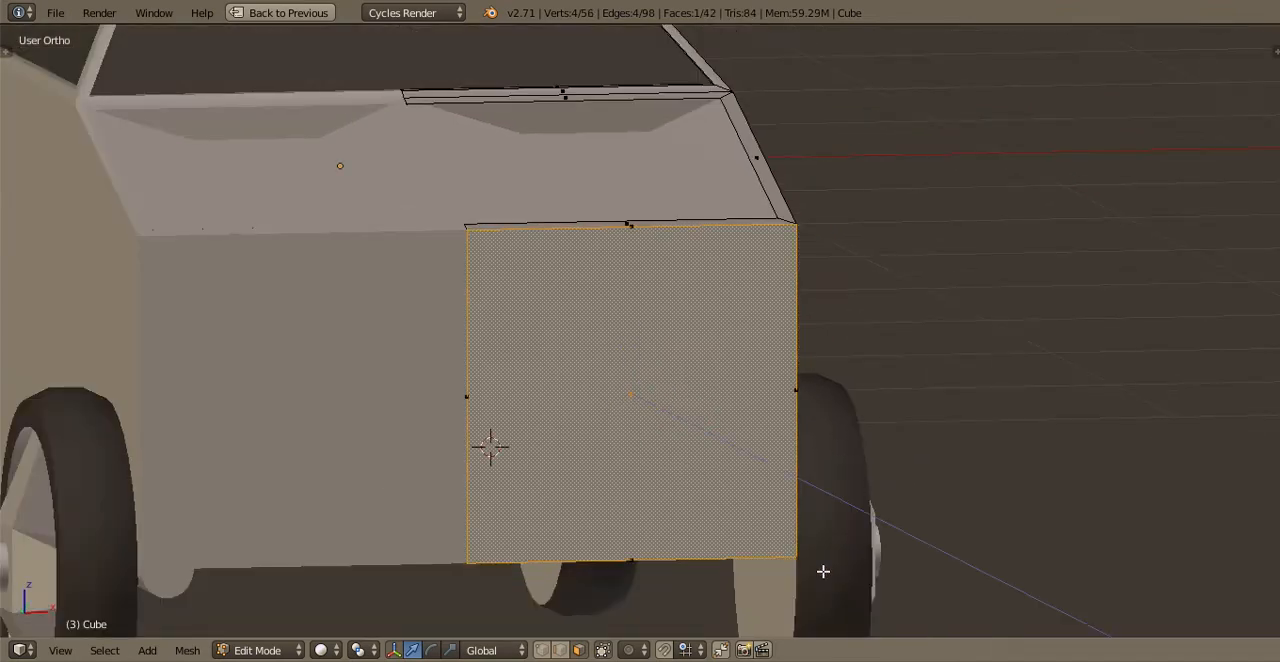
key(e)
key(Escape)
key(s)
key(z)
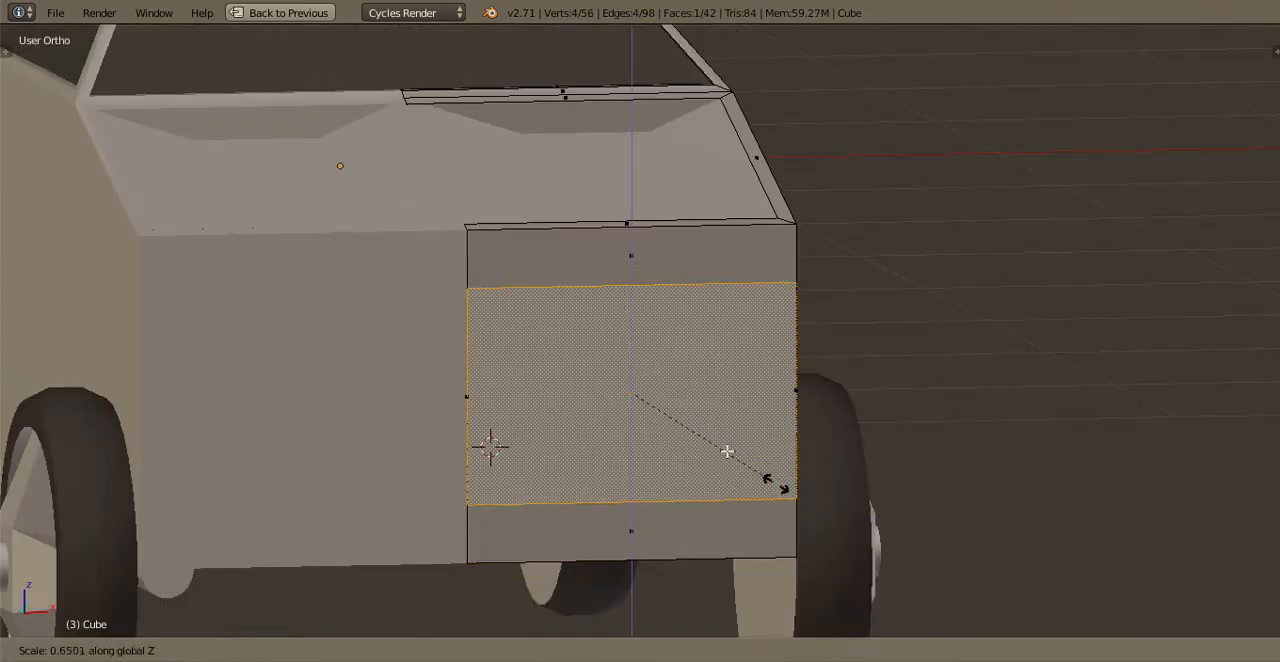
click(722, 437)
scroll(680, 489, up, 3)
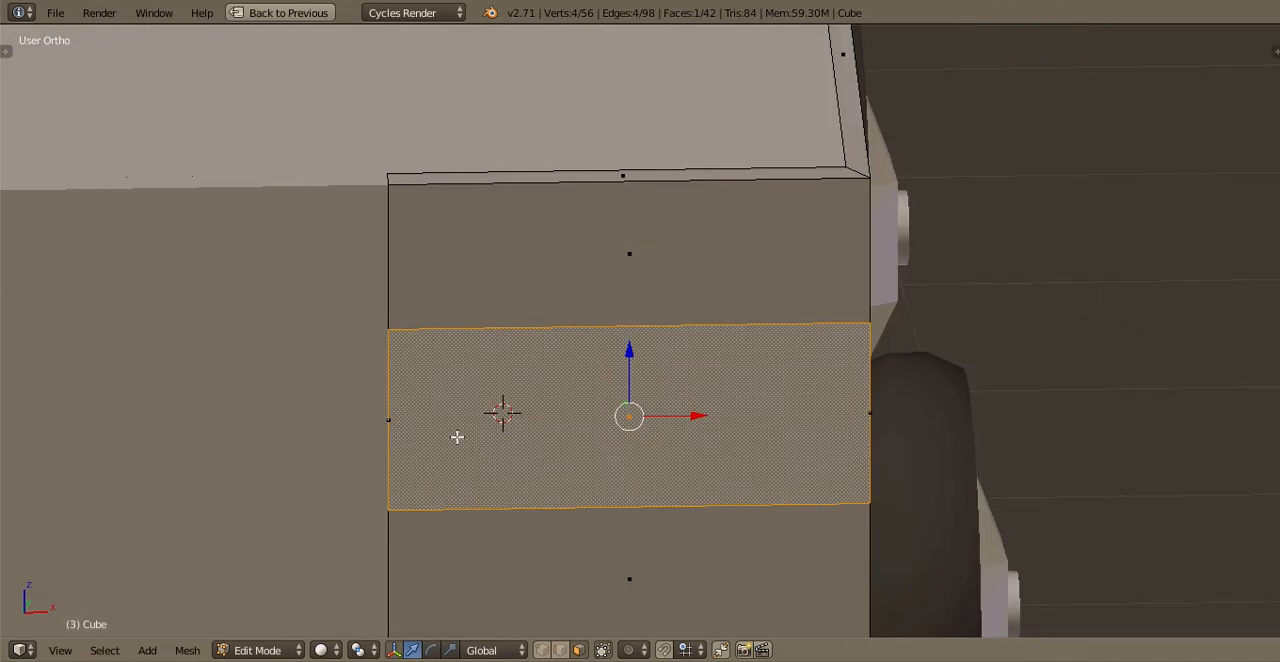
Extrude the central front band slightly inward to form a shallow grille recess
right_click(500, 430)
scroll(590, 404, down, 1)
right_click(596, 403)
middle_drag(549, 421, 490, 455)
scroll(640, 420, up, 3)
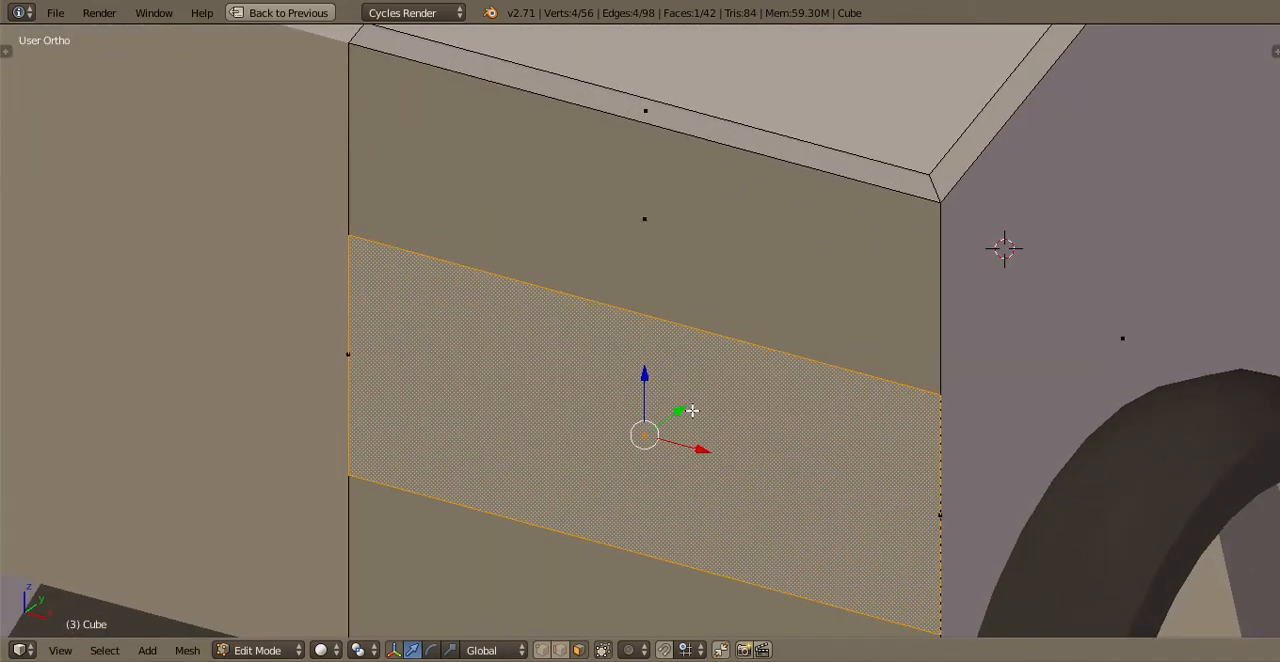
click(709, 406)
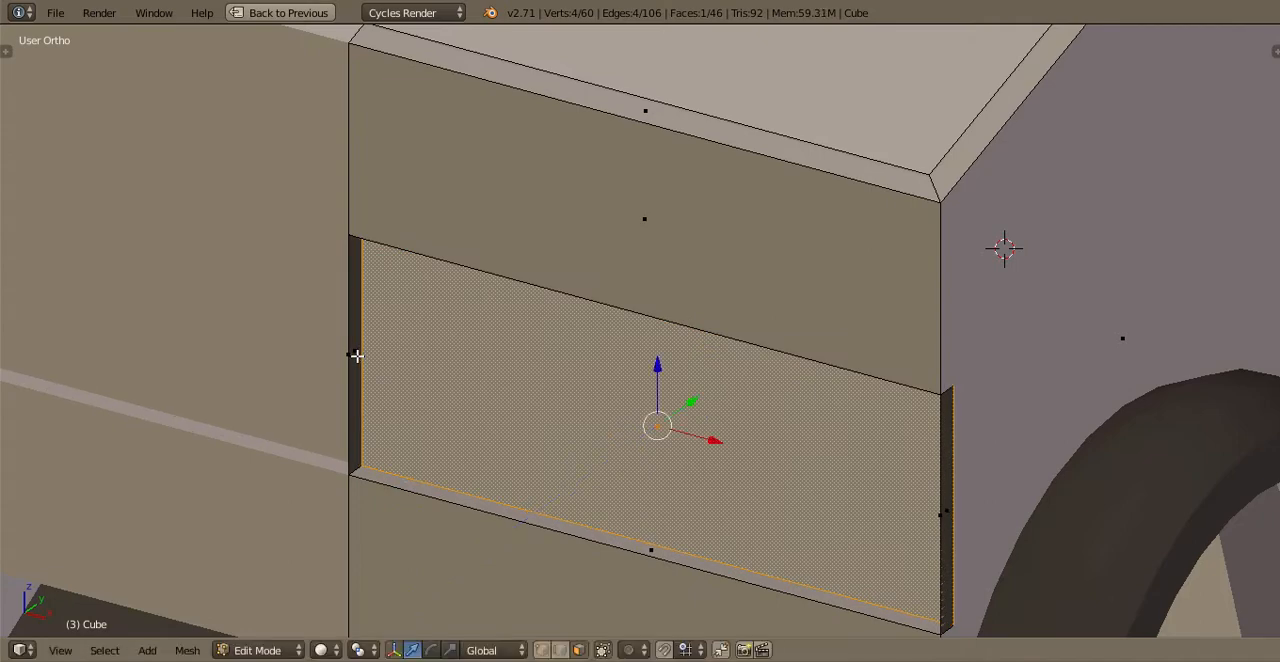
Delete the recess's narrow side face at the truck's centre line
right_click(357, 355)
key(x)
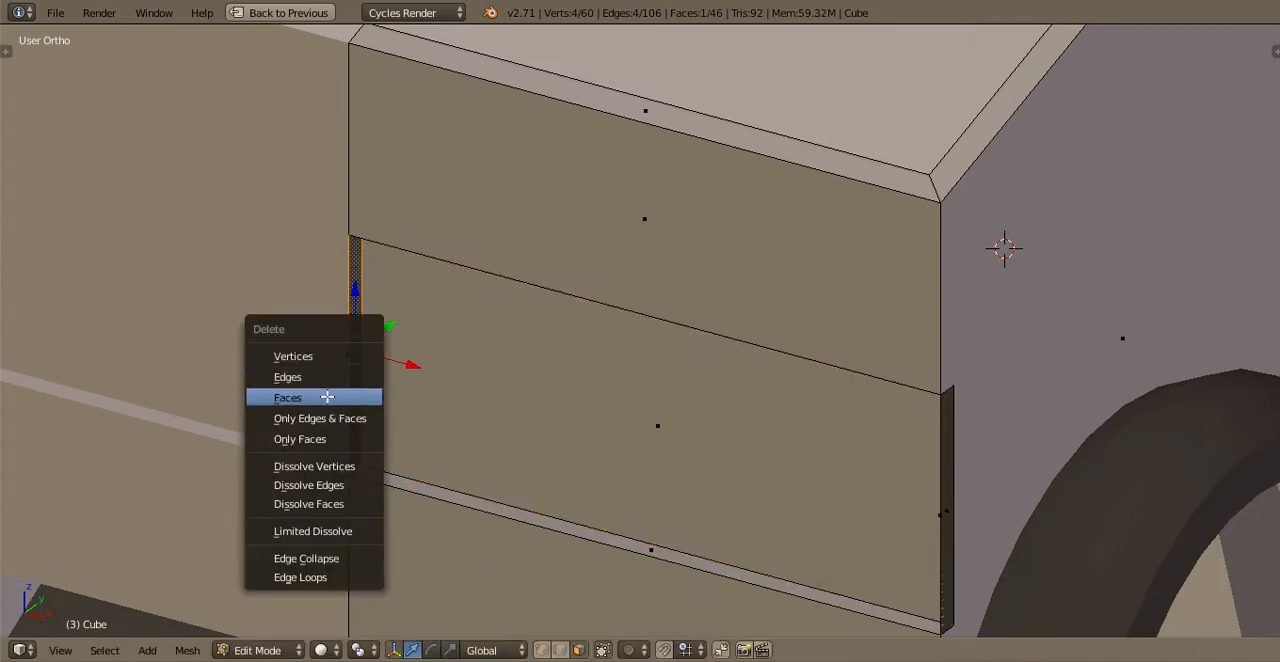
click(329, 397)
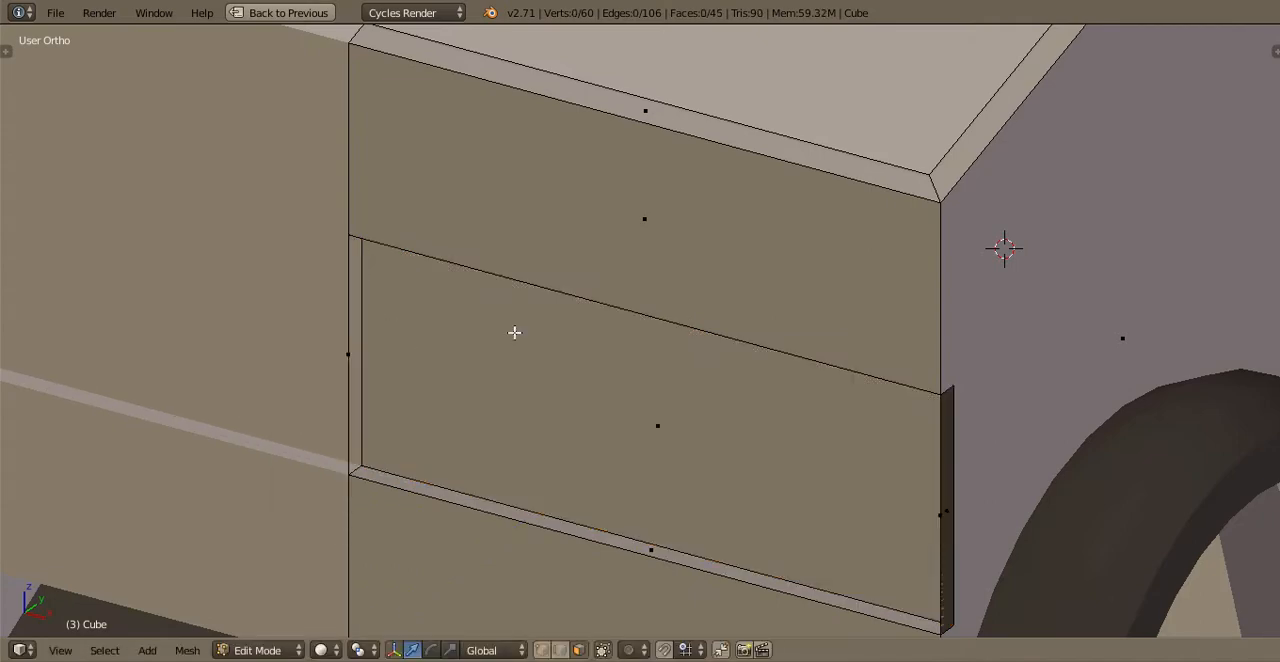
Make hidden geometry selectable and delete the leftover full-height sliver face along the front's centre edge
middle_drag(514, 332, 607, 652)
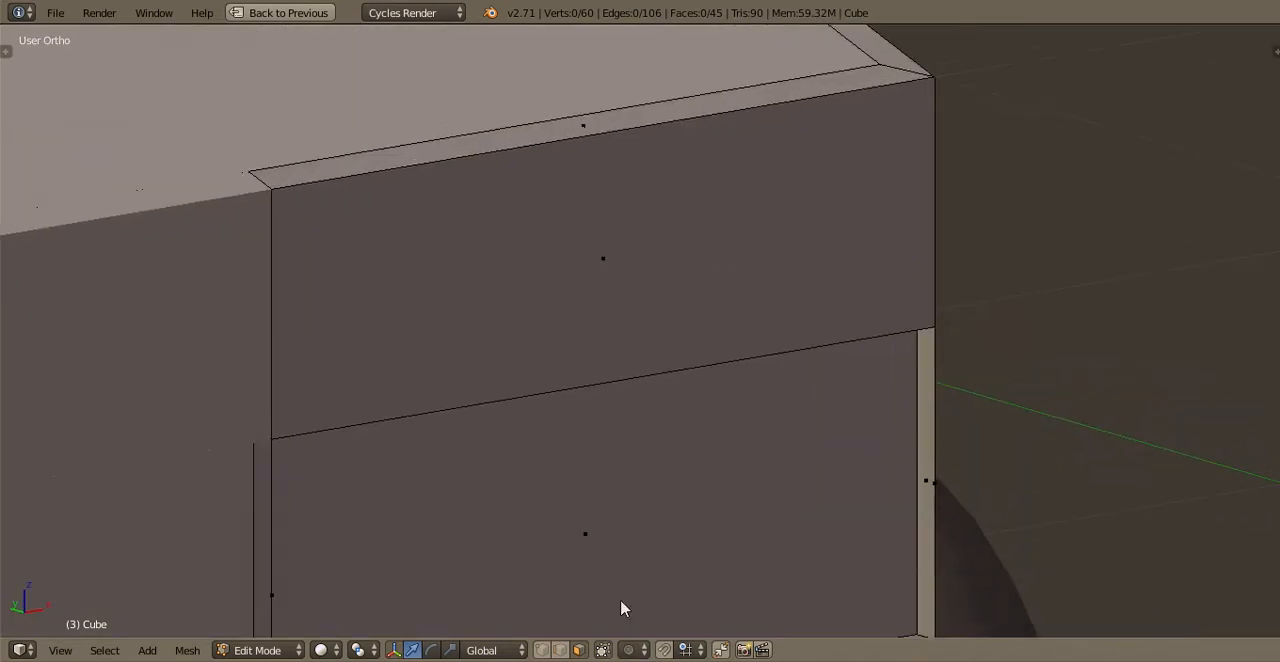
middle_drag(385, 440, 234, 424)
key(b)
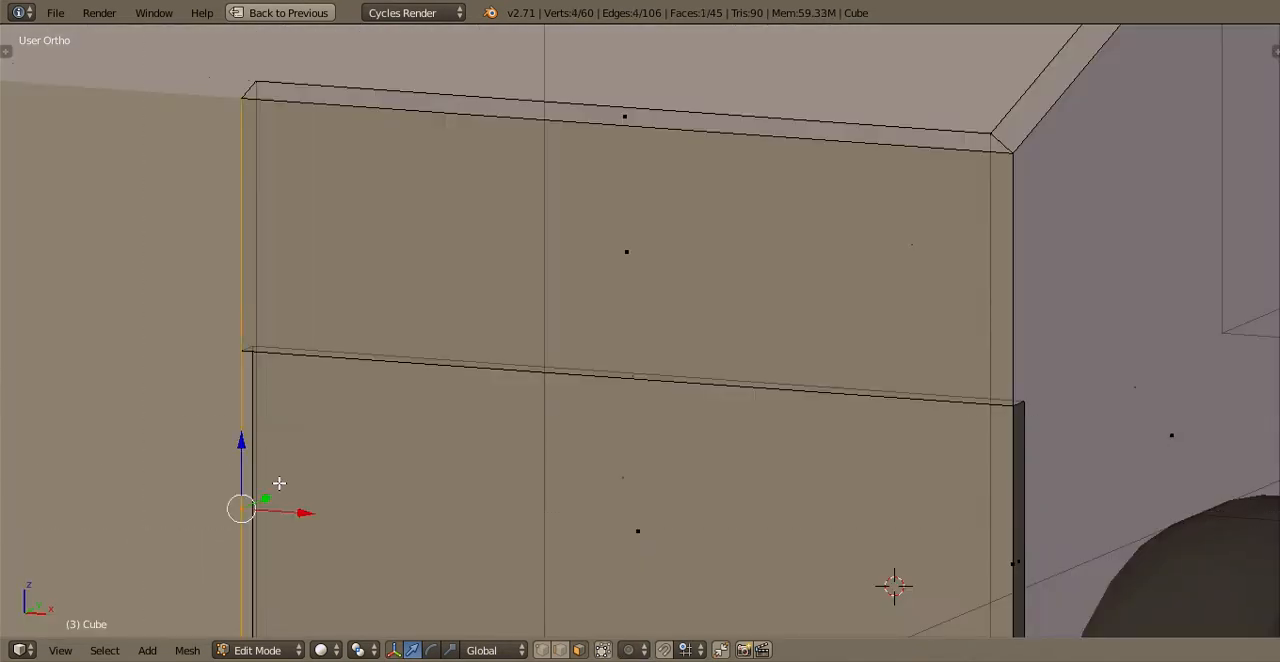
key(x)
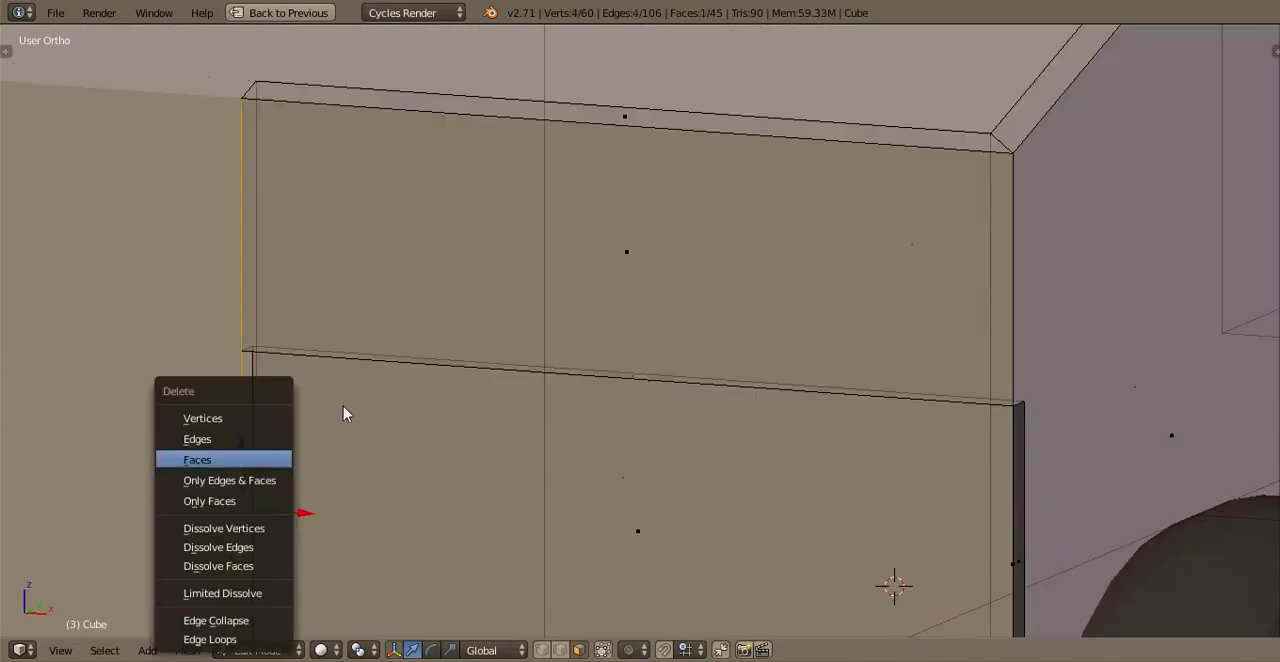
key(Return)
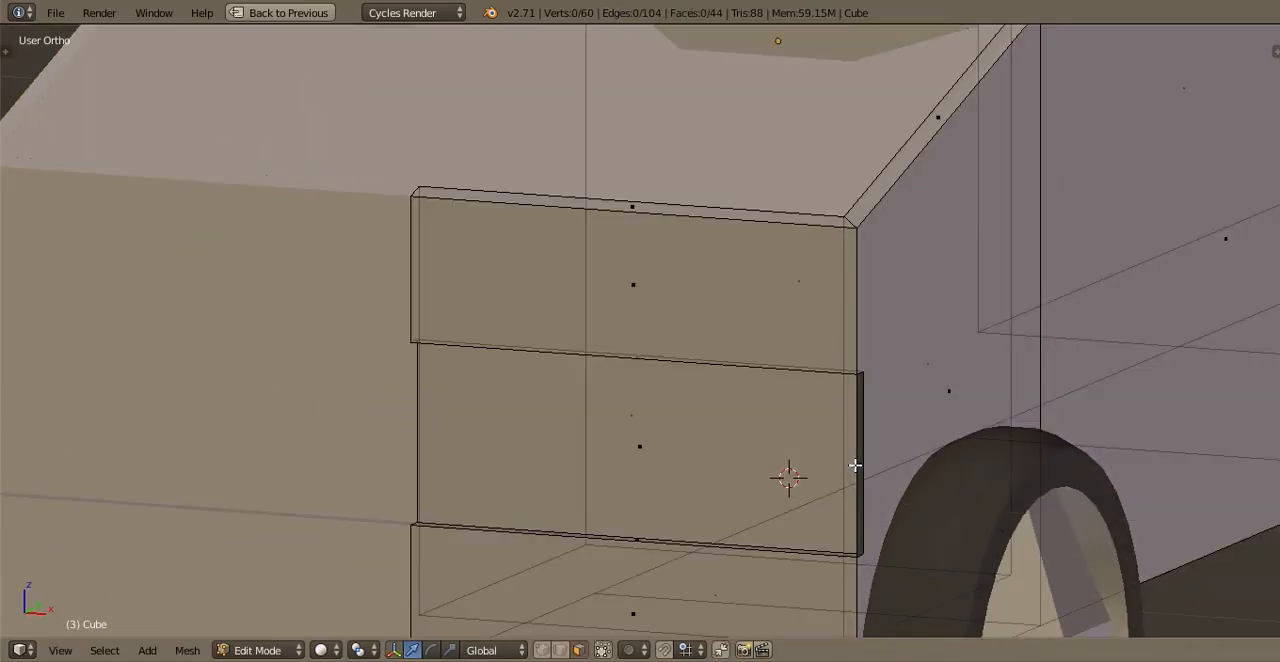
Delete the grille recess's narrow outer side face next to the front wheel
right_click(764, 403)
right_click(765, 403)
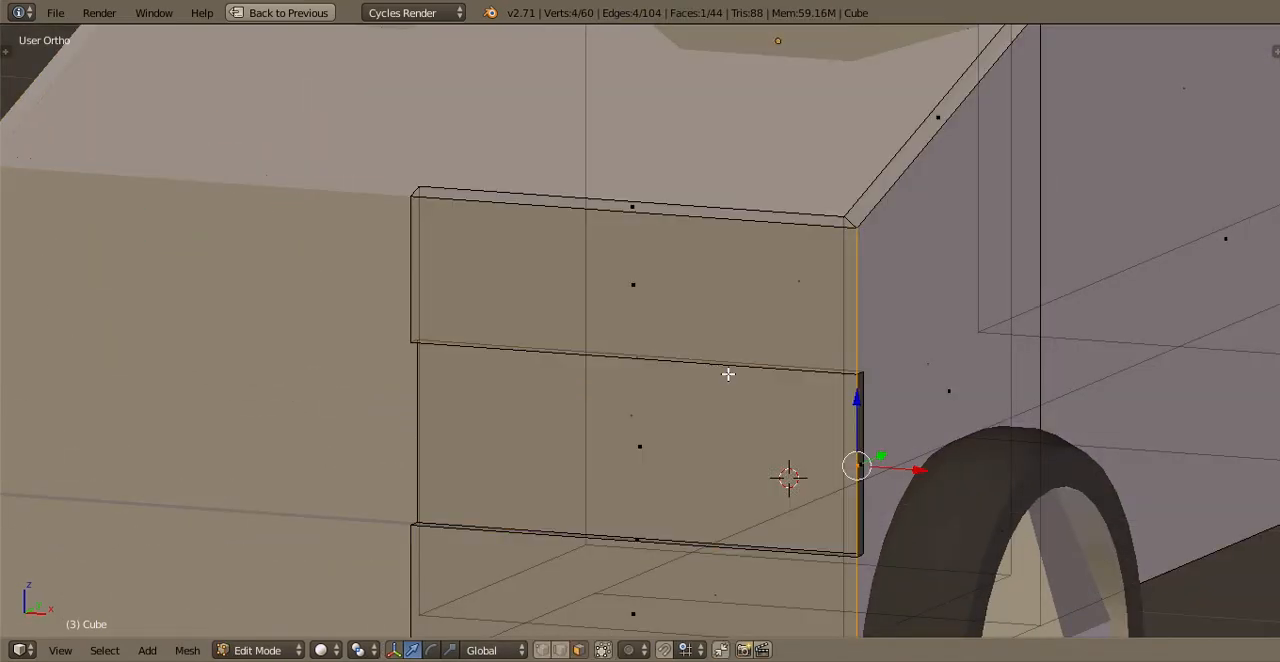
shift+middle_drag(800, 434, 671, 351)
scroll(657, 454, up, 3)
key(a)
scroll(742, 391, down, 3)
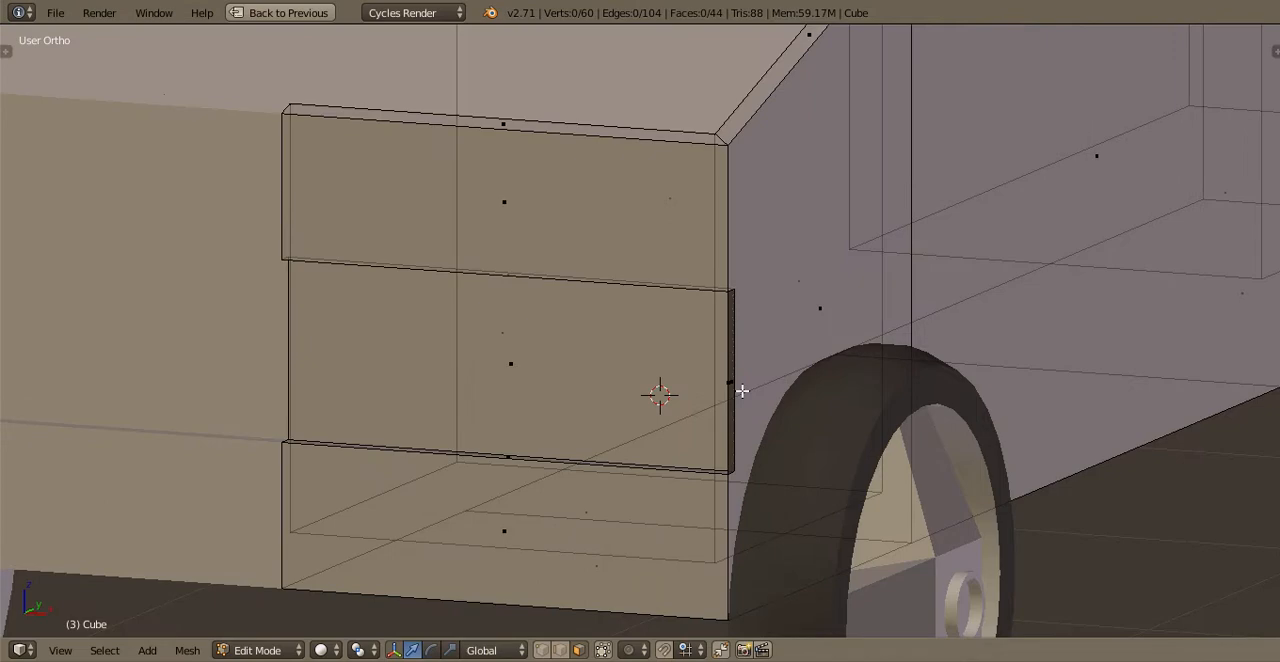
scroll(742, 391, up, 2)
key(x)
click(743, 397)
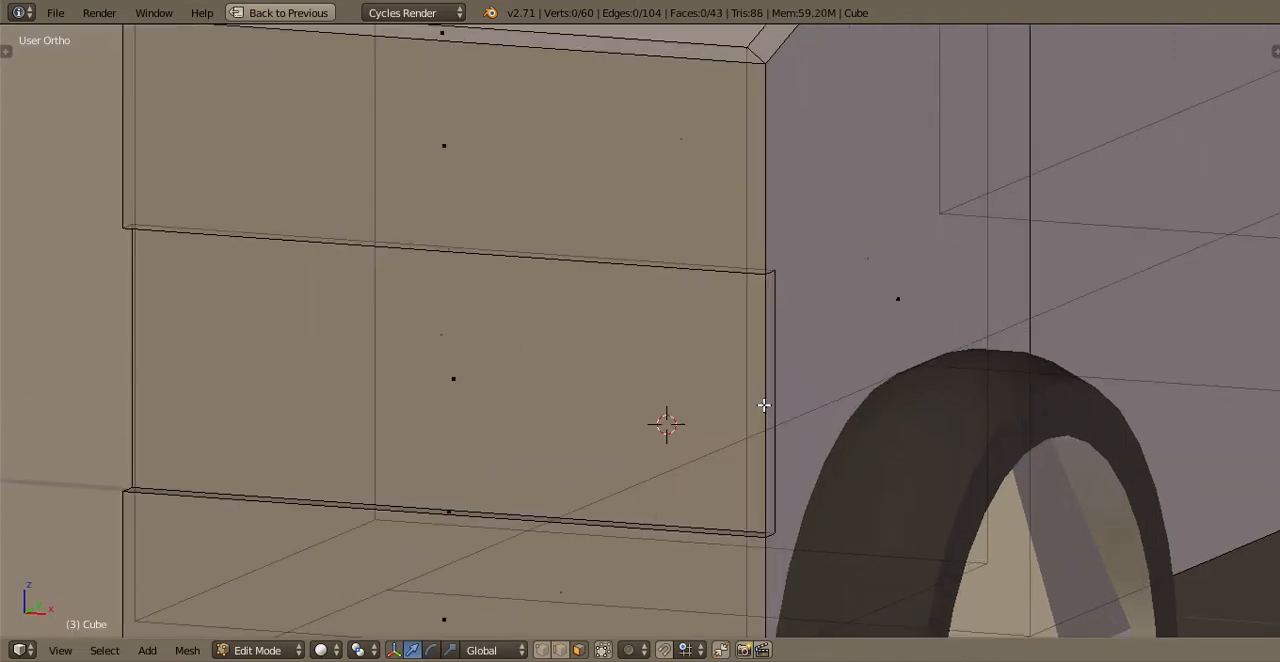
Delete the remaining narrow face at the grille recess's outer end and move the recess's outer vertical edge inward along X
key(x)
click(765, 404)
middle_drag(766, 381, 850, 530)
key(Tab)
key(Tab)
scroll(850, 530, up, 3)
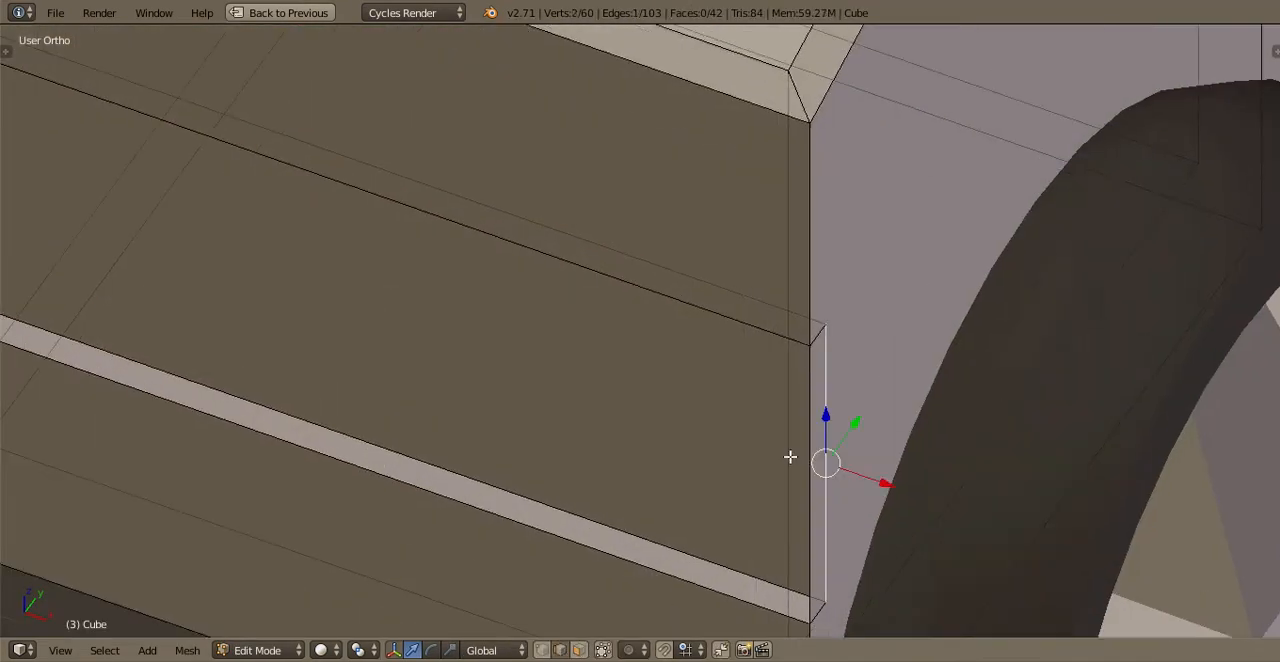
drag(884, 484, 781, 453)
key(Tab)
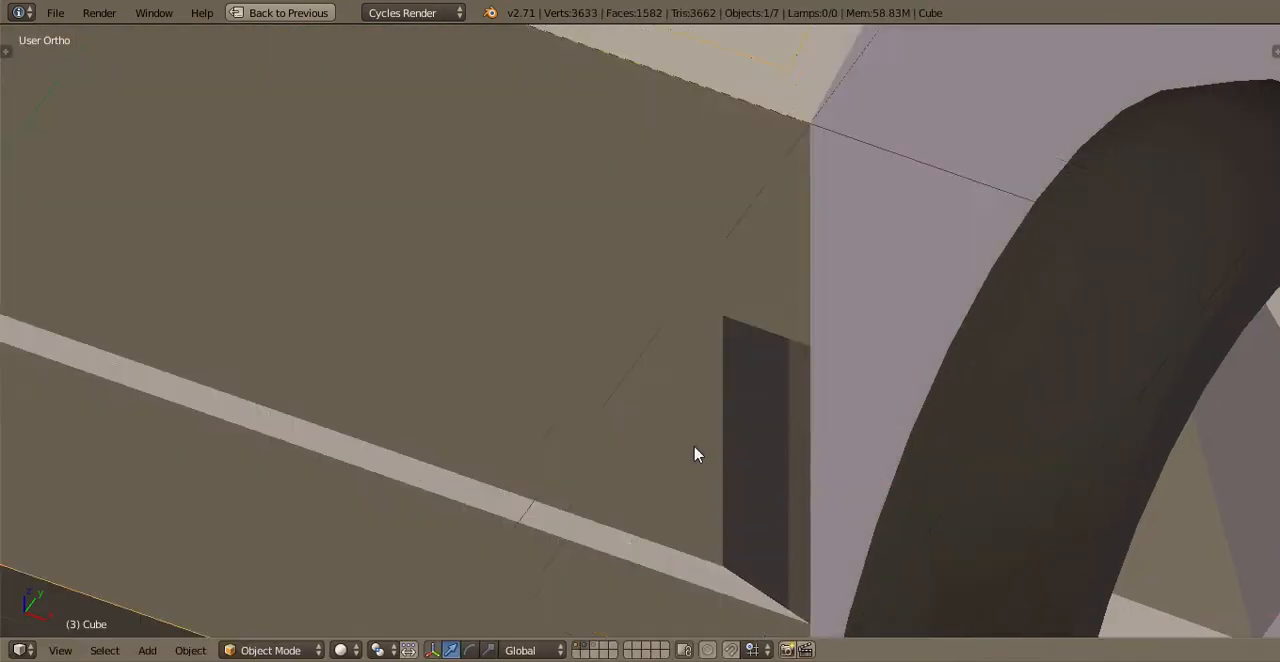
Fill the gap between the recess's inner vertical edge and the truck's front corner with a new angled face
scroll(695, 448, down, 3)
middle_drag(755, 426, 880, 400)
key(Tab)
scroll(697, 483, up, 1)
middle_drag(790, 492, 744, 503)
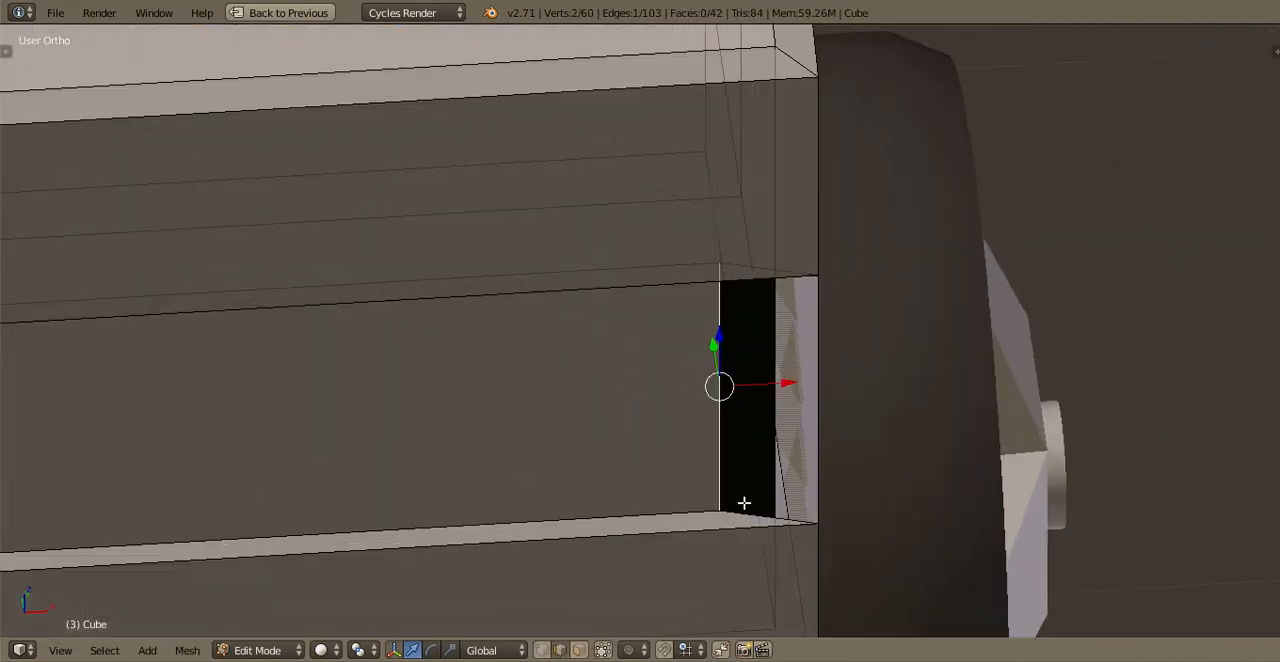
key(f)
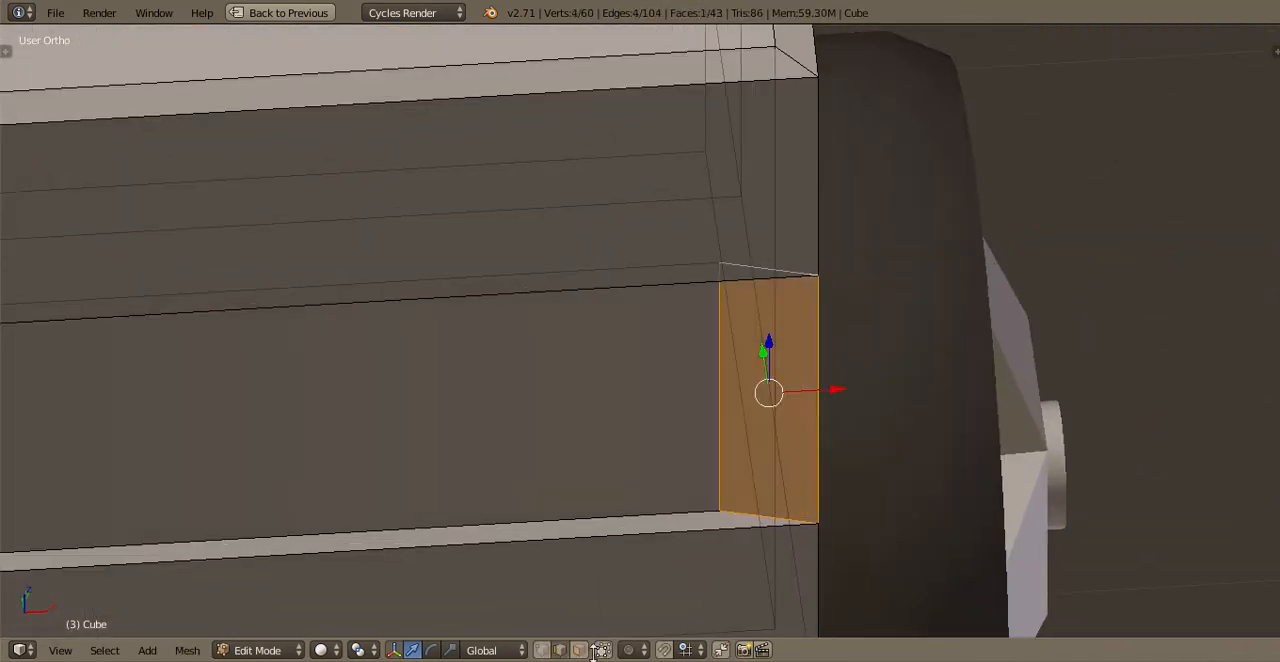
Delete the large back face of the grille recess to open up the front of the body
key(a)
scroll(497, 406, down, 2)
right_click(451, 397)
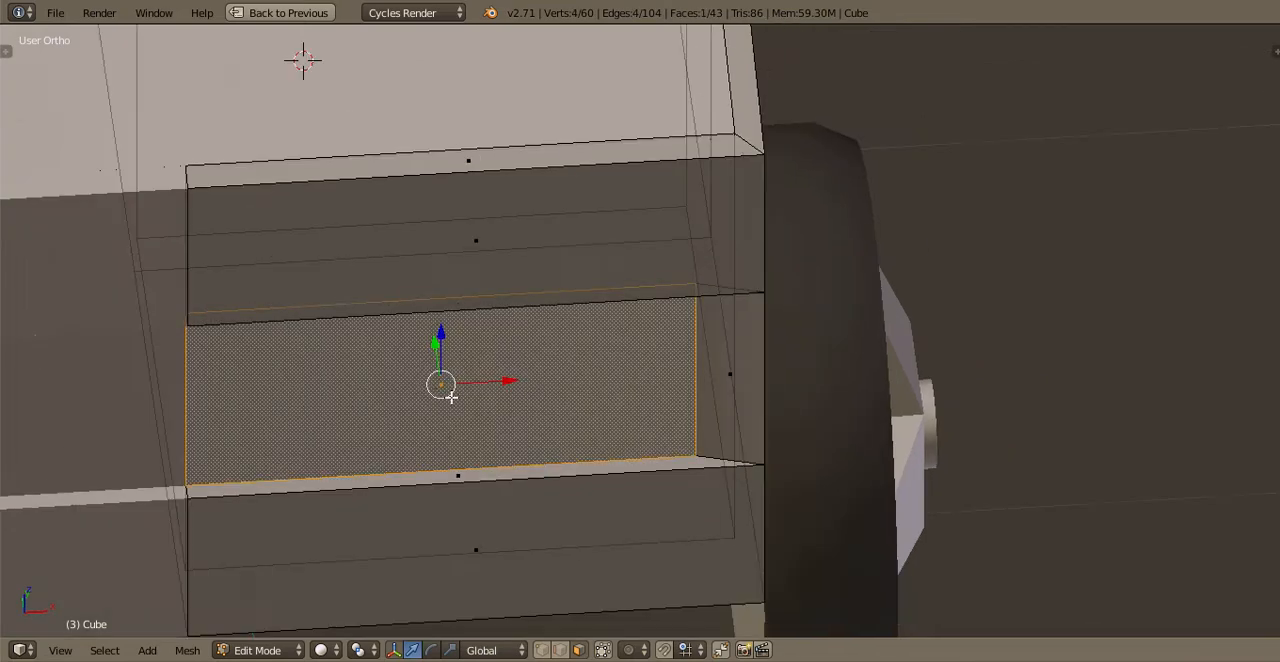
key(x)
click(445, 398)
scroll(655, 460, down, 2)
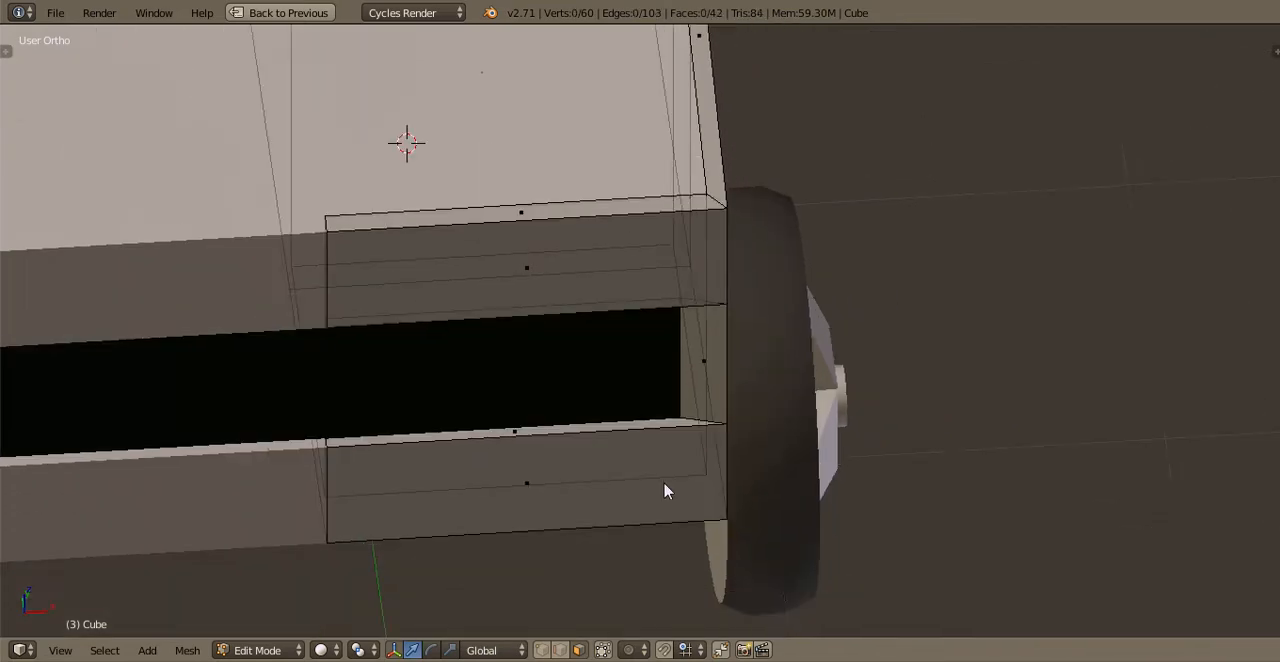
Delete the interior wall face visible behind the grille opening
key(Tab)
middle_drag(666, 491, 583, 344)
key(Tab)
right_click(583, 344)
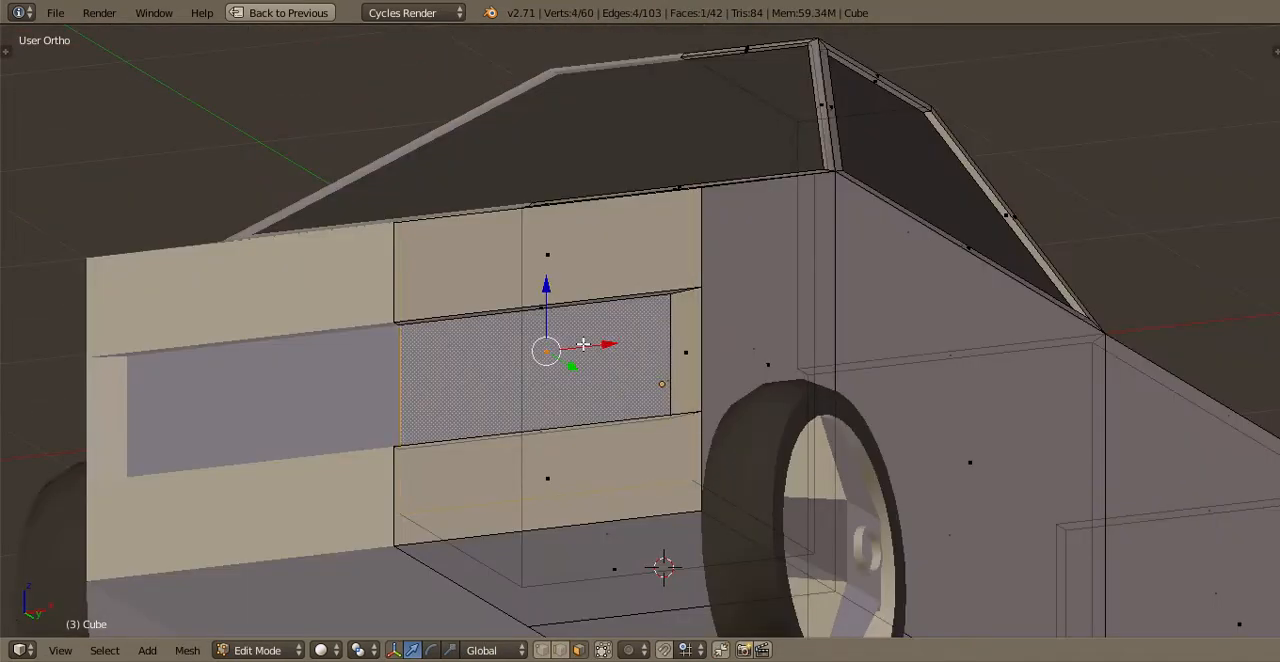
key(x)
click(566, 348)
key(Tab)
scroll(574, 411, up, 2)
middle_drag(574, 411, 620, 632)
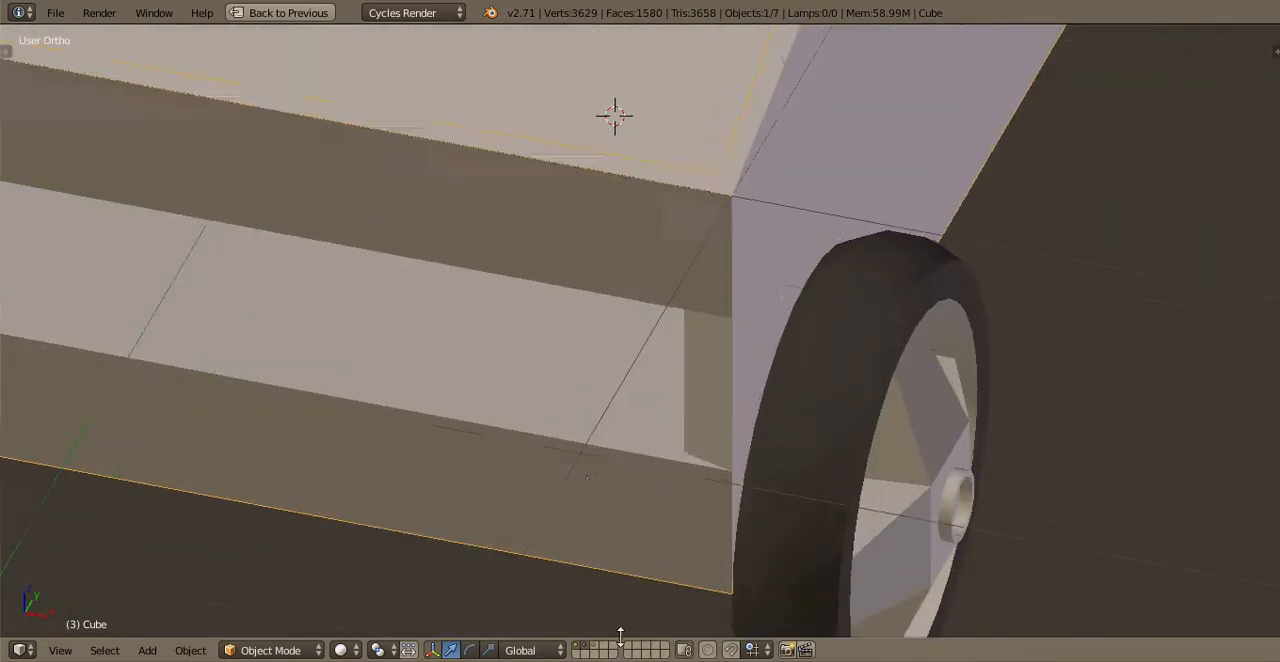
key(Tab)
scroll(551, 581, down, 3)
Save over JESUS CHRIST.blend, show the engine together with the body, deselect everything and save again
key(ctrl+s)
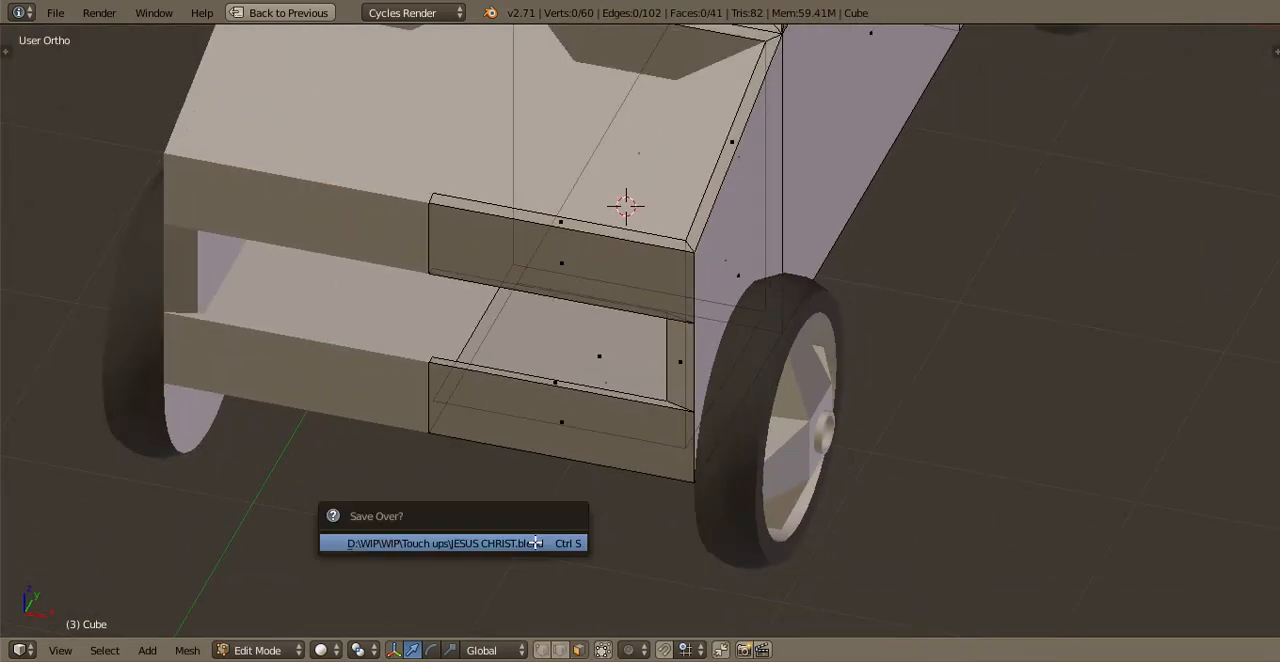
click(534, 540)
shift+middle_drag(420, 396, 663, 391)
key(Tab)
scroll(586, 466, down, 2)
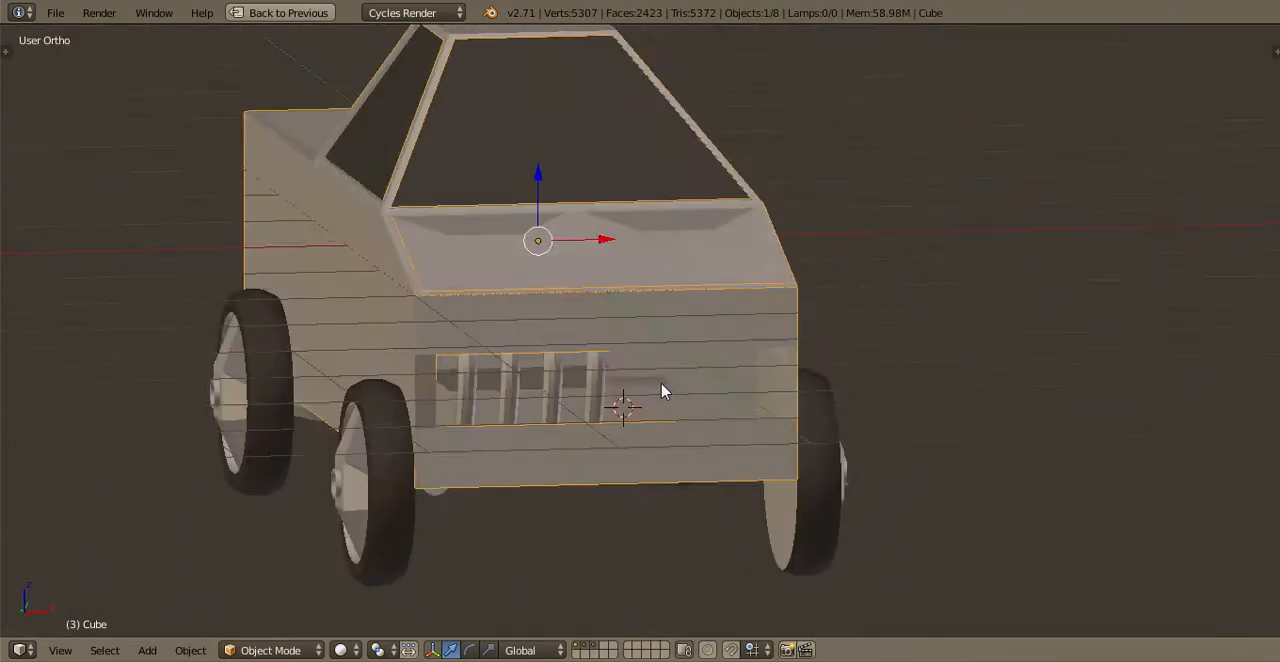
key(a)
key(ctrl+s)
click(642, 388)
Hide the layer containing the hood to expose the engine bay in a top view
scroll(552, 434, down, 1)
middle_drag(555, 441, 551, 423)
scroll(803, 303, up, 1)
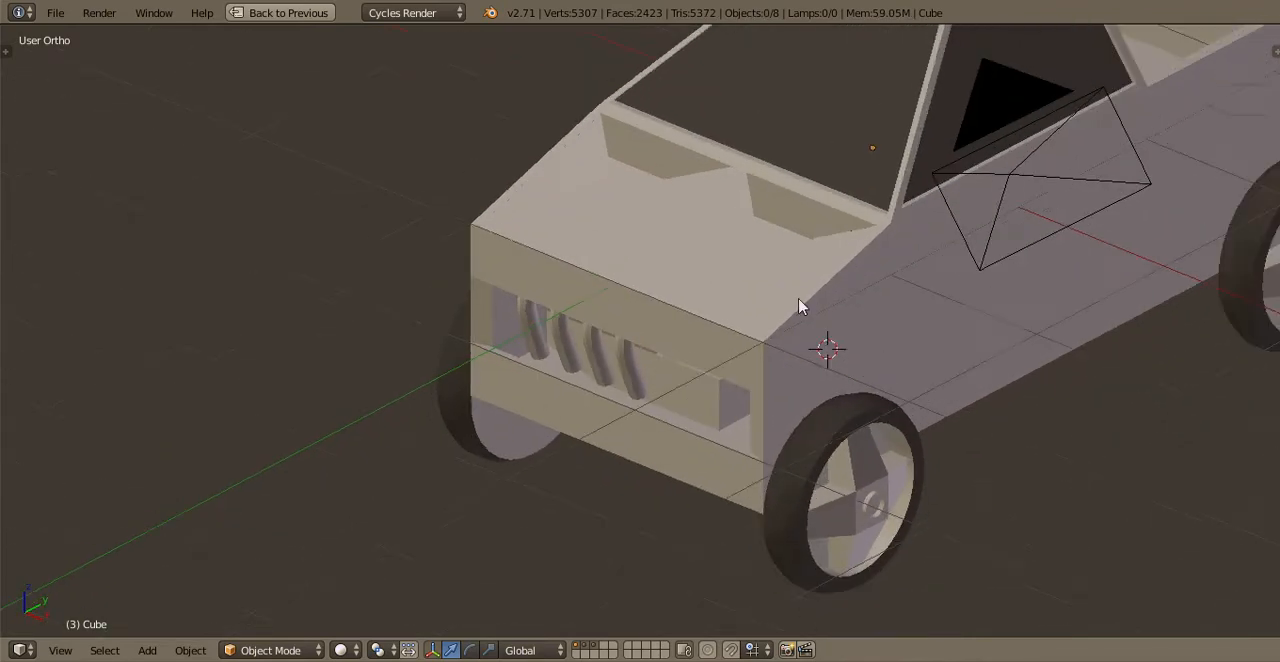
key(Tab)
key(Tab)
key(KP_7)
scroll(597, 252, down, 1)
scroll(597, 255, up, 1)
key(shift+2)
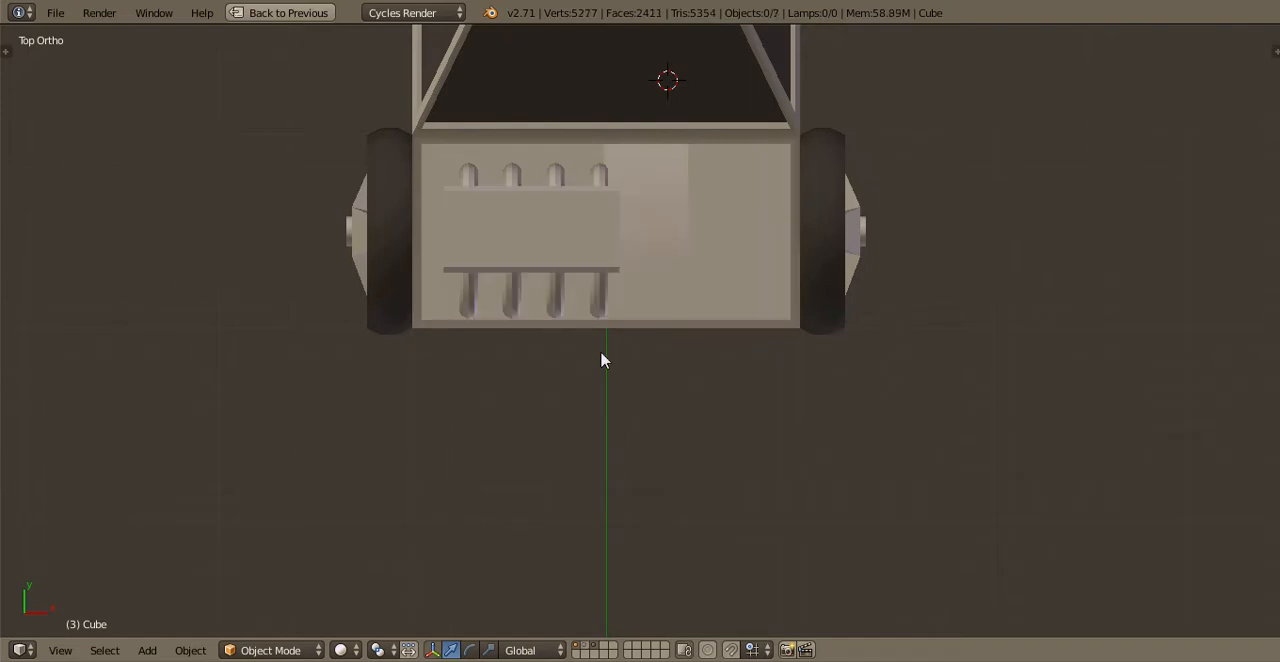
Move the engine slightly back along Y toward the windshield
scroll(595, 355, up, 1)
right_click(586, 330)
scroll(586, 280, up, 3)
key(g)
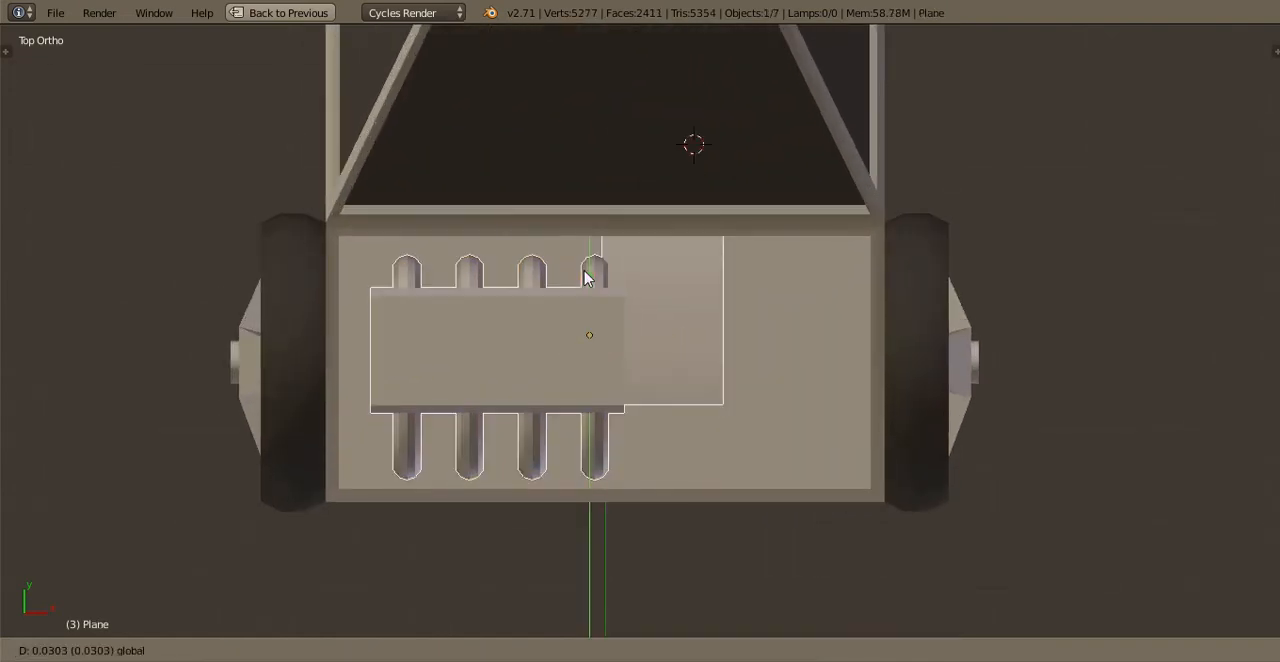
click(589, 255)
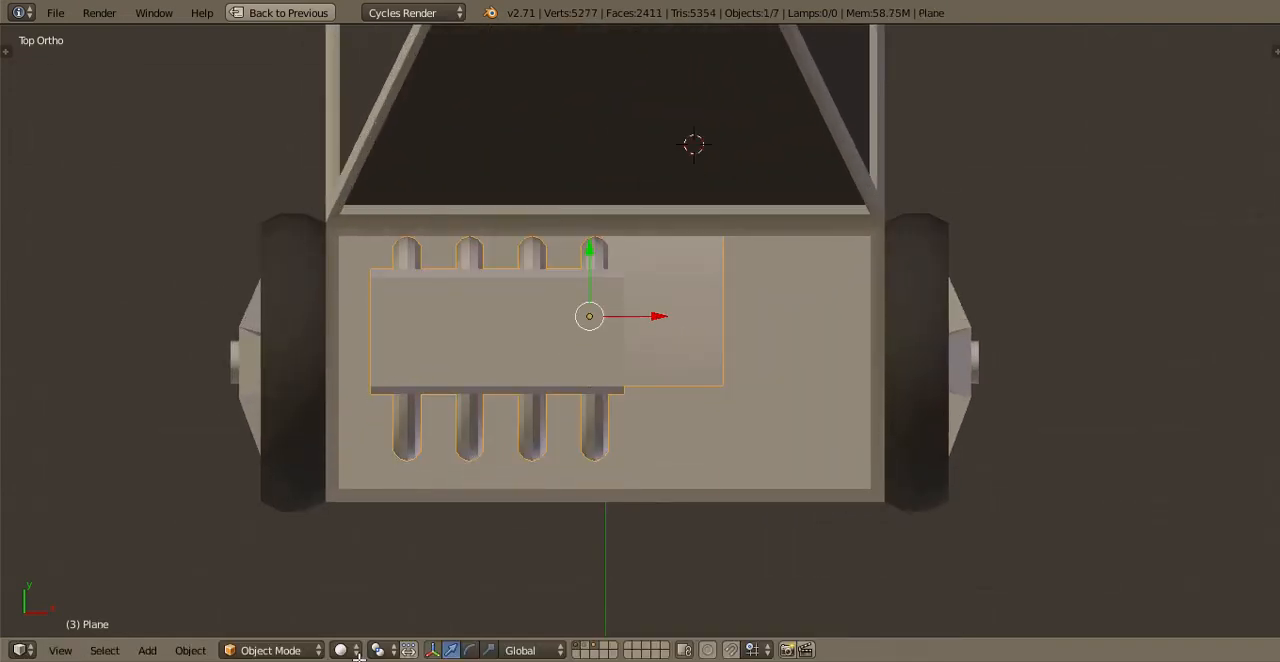
Snap the 3D cursor to the engine mesh's selection and add a plane to that mesh
key(Tab)
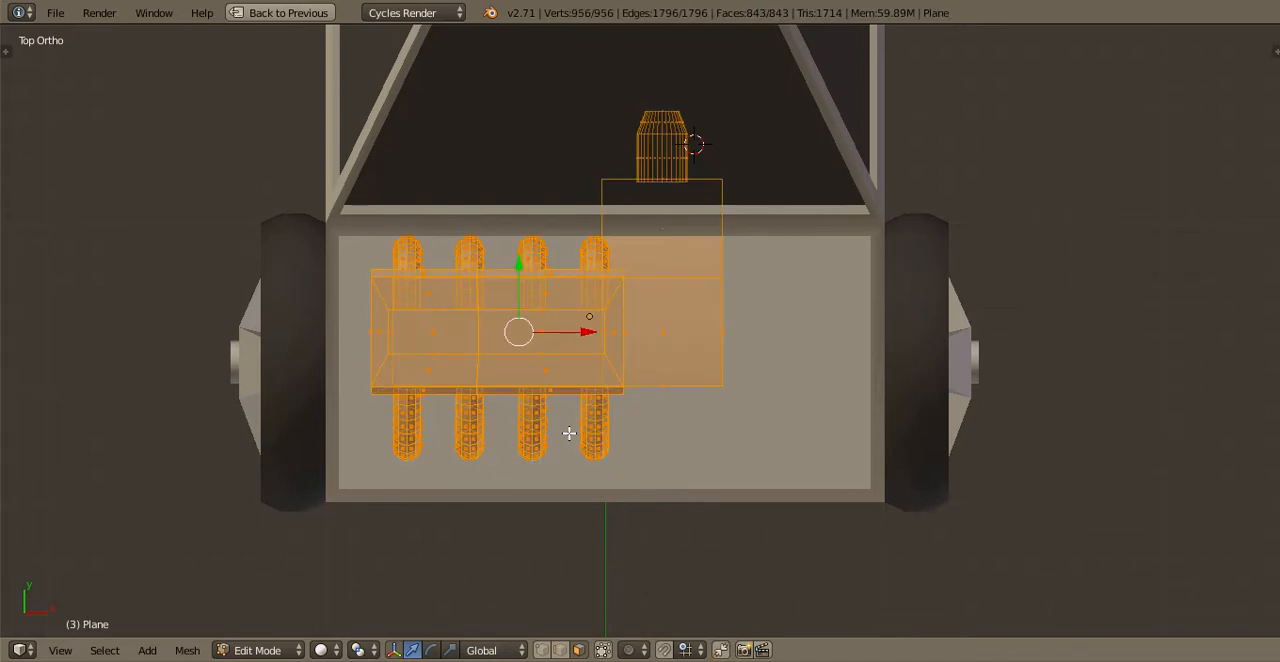
key(shift+s)
click(569, 434)
click(147, 650)
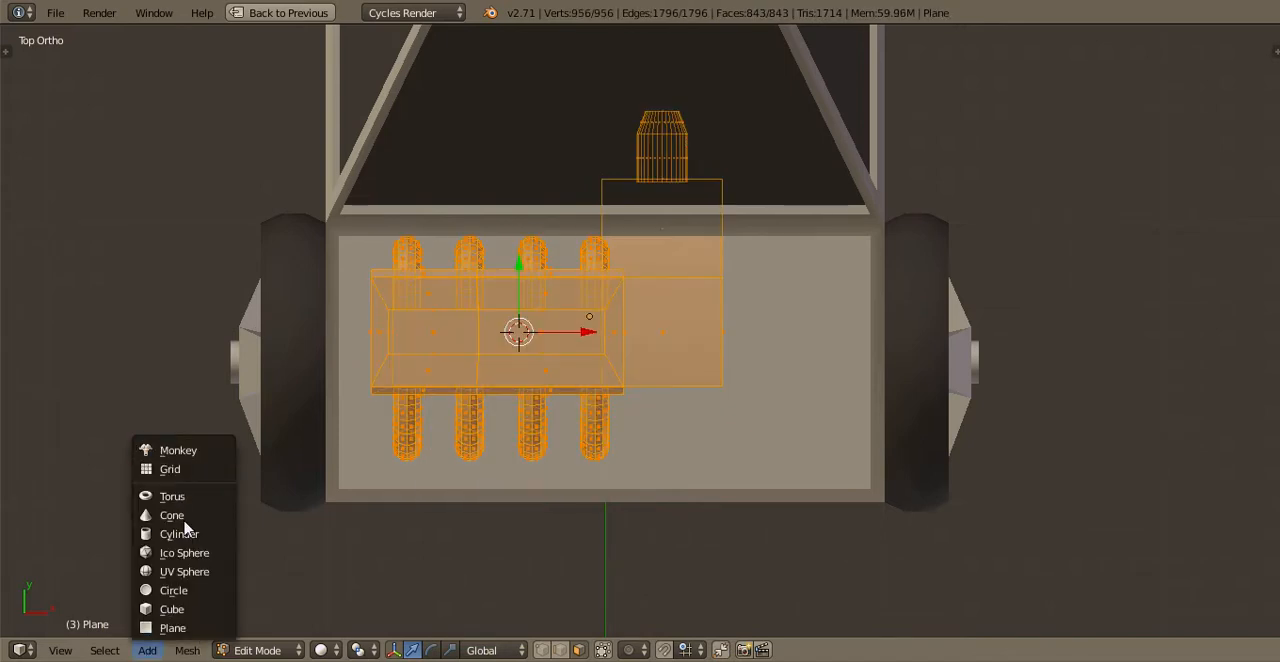
click(172, 628)
Scale the new plane down to a small square and move it in front of the engine at the truck's nose
scroll(806, 486, down, 3)
key(s)
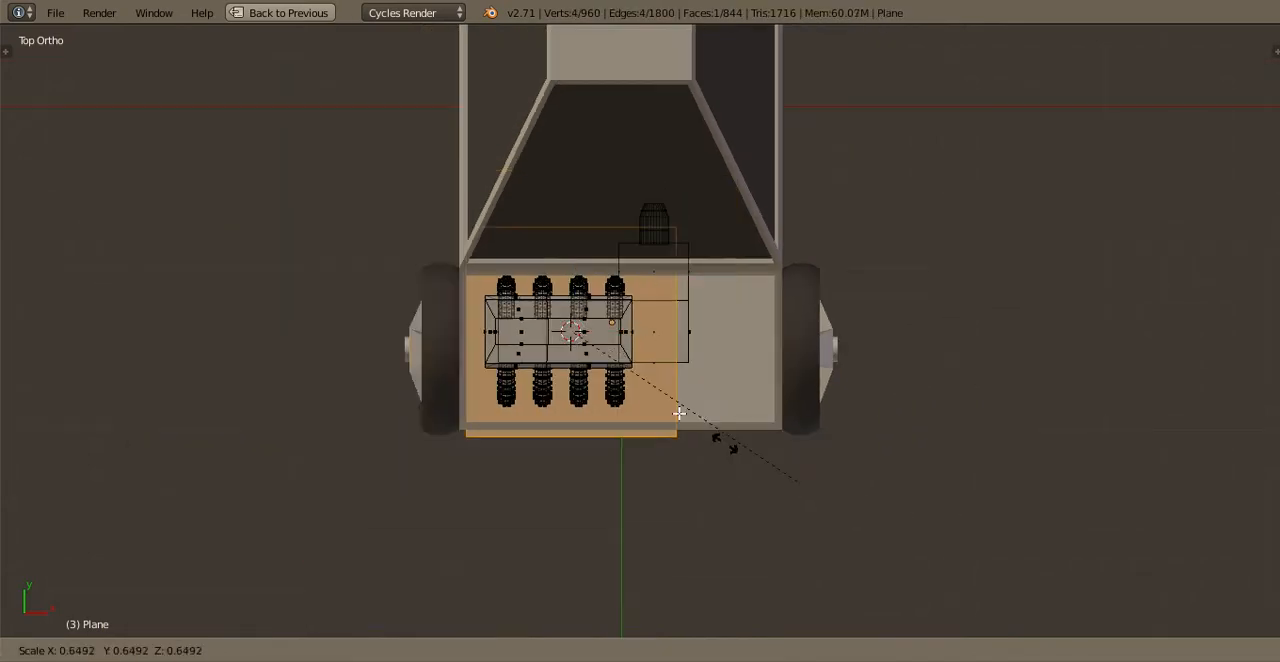
click(622, 383)
scroll(622, 384, up, 3)
key(g)
click(660, 565)
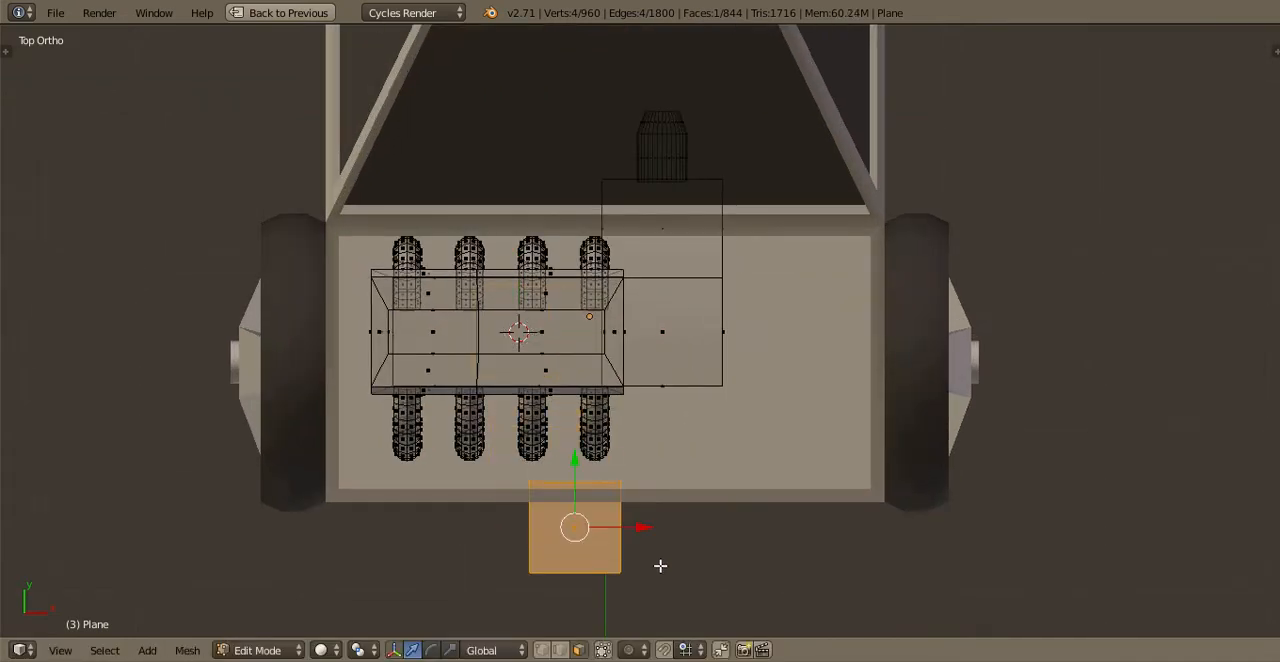
Flatten the plane along Y into a thin strip and position it between the engine's front pipes and the grille
key(s)
key(y)
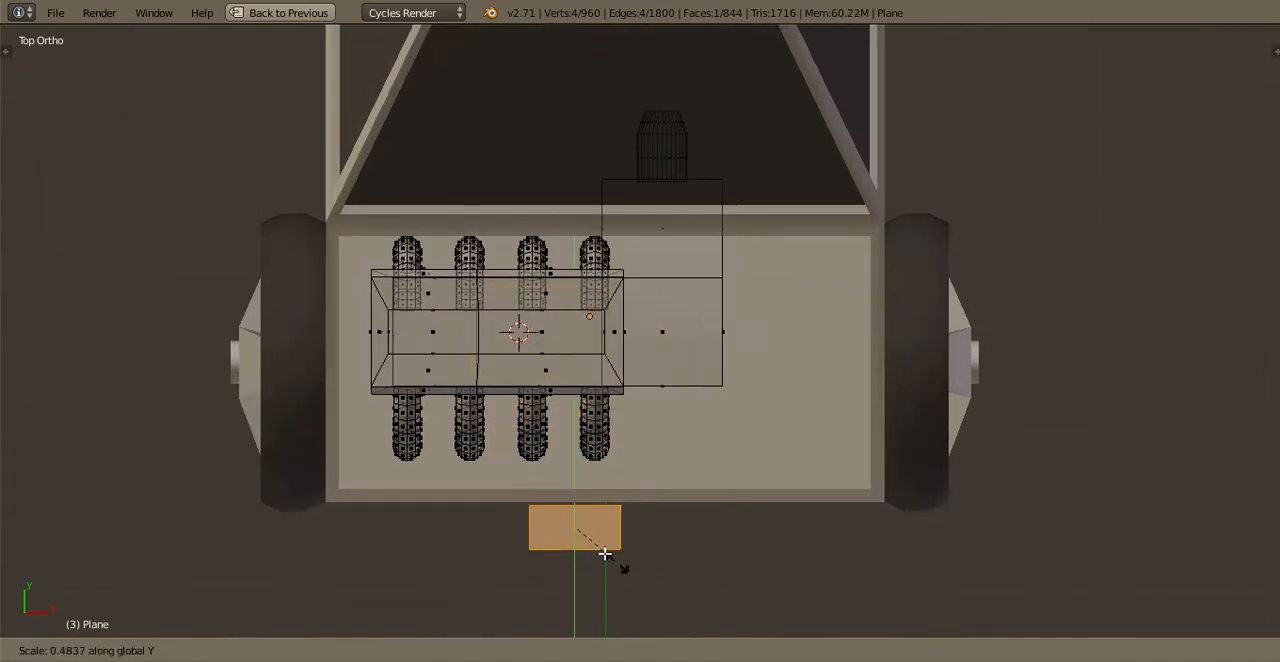
click(635, 547)
key(g)
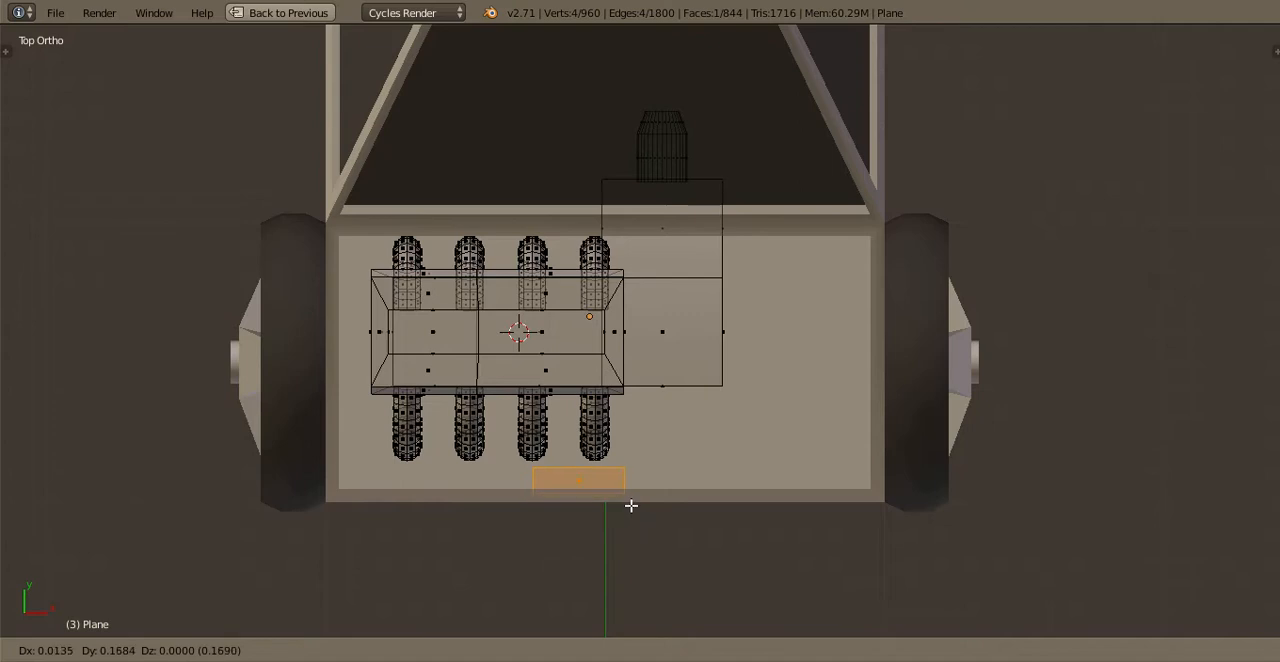
key(s)
key(z)
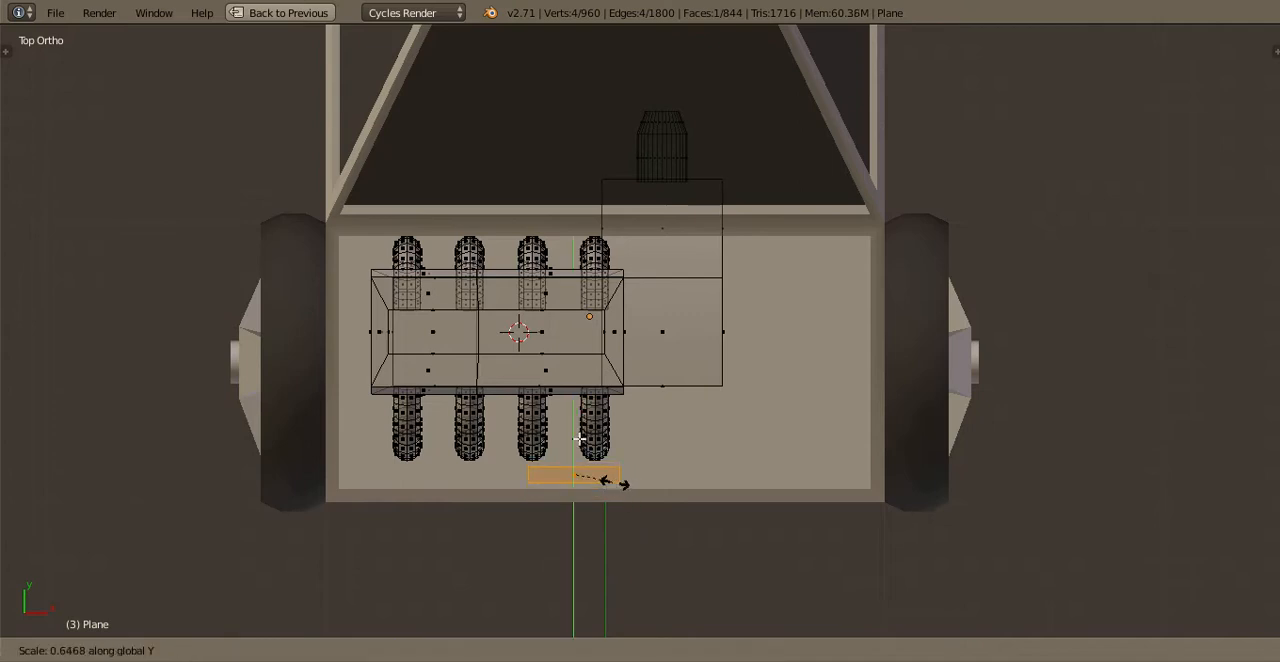
click(579, 439)
Stretch the thin strip along X until it spans more than the full width of the engine's pipe row
drag(577, 439, 600, 442)
key(s)
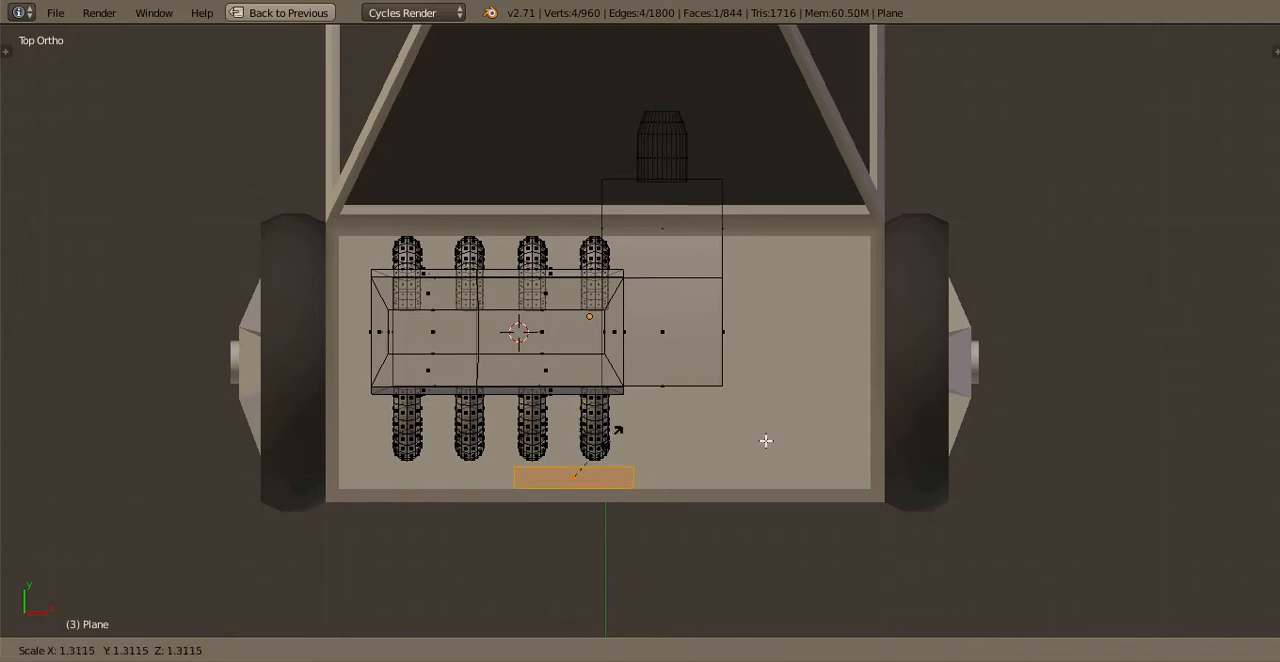
key(x)
click(682, 476)
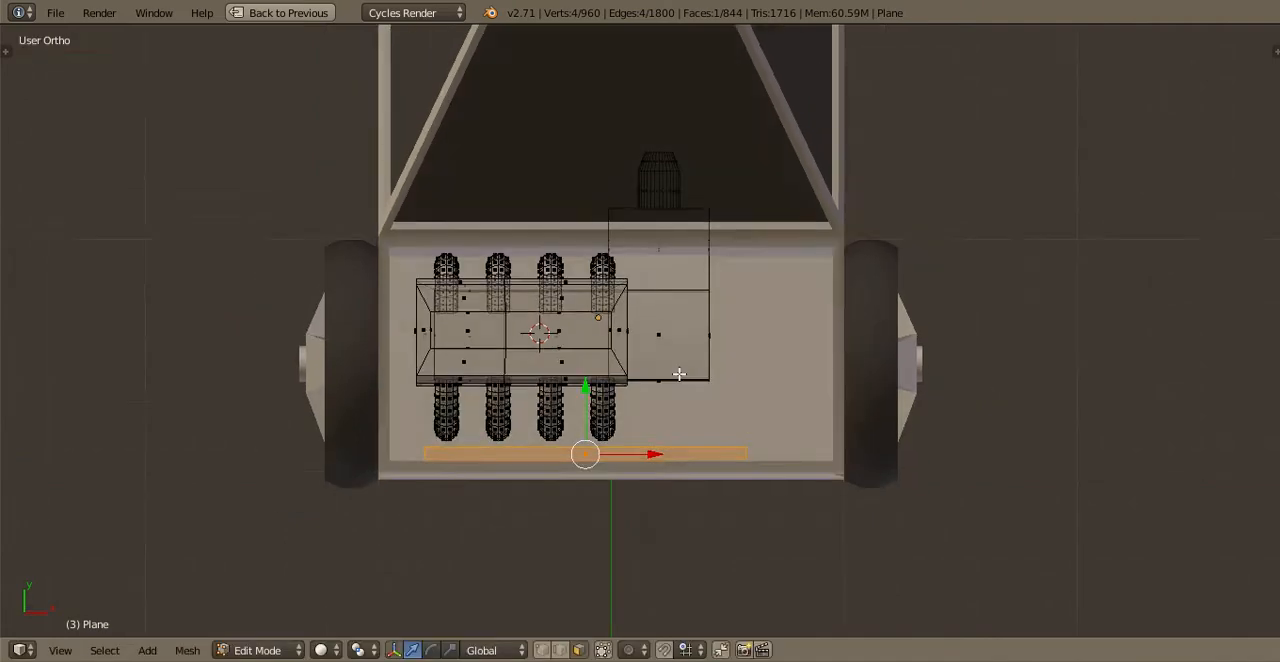
Raise the strip above the grille opening's upper edge and extrude it downward past the opening's lower edge
key(KP_1)
scroll(568, 286, up, 2)
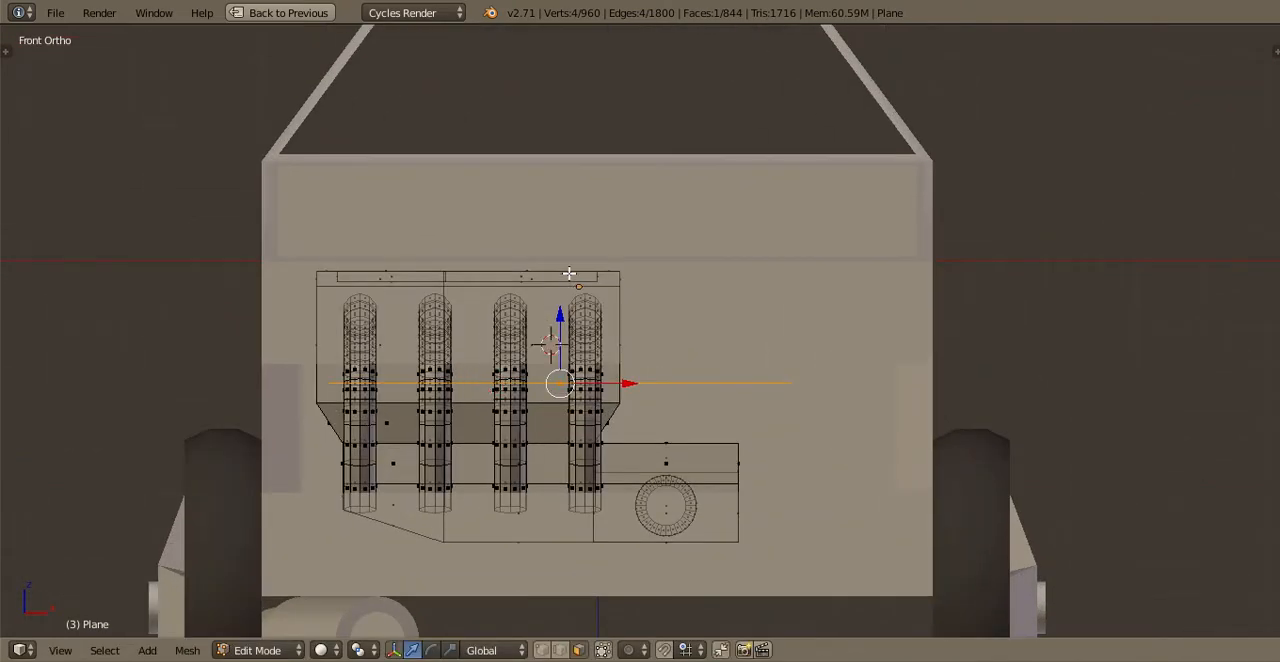
drag(561, 317, 575, 406)
key(e)
click(569, 274)
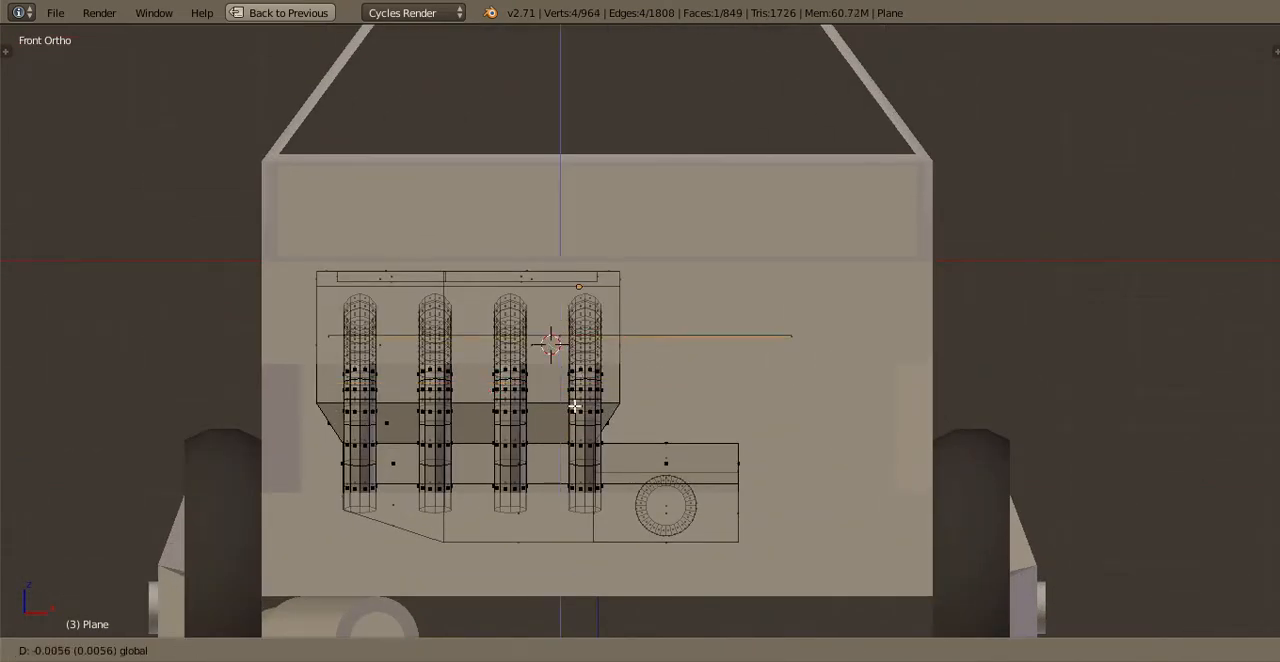
click(580, 455)
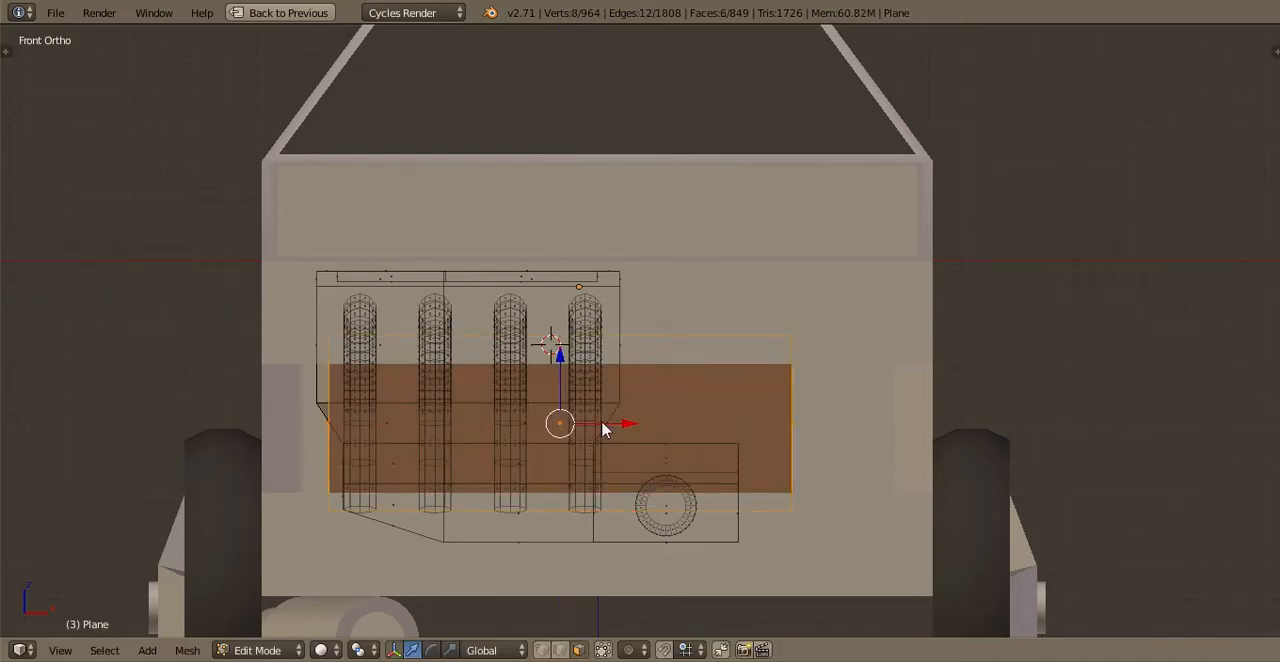
Recalculate the radiator block's normals and scale its height along Z by about 0.89
key(ctrl+n)
key(Tab)
middle_drag(520, 434, 517, 426)
key(Tab)
middle_drag(571, 383, 573, 382)
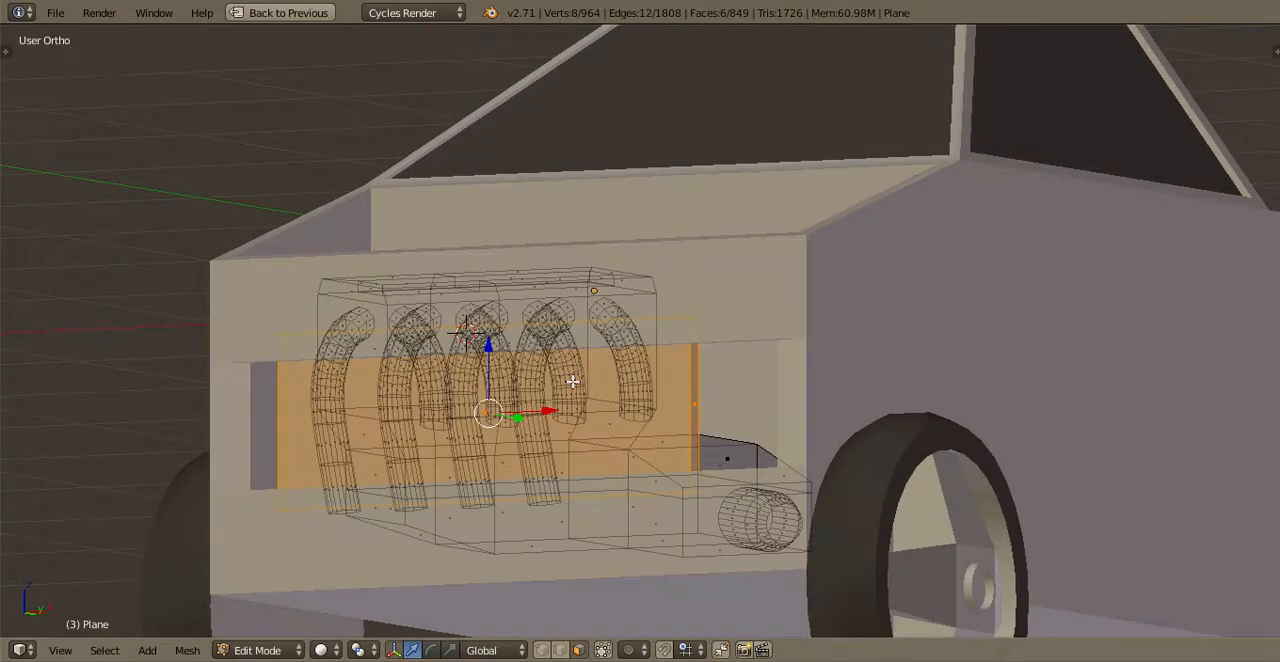
key(KP_1)
scroll(848, 478, up, 2)
key(s)
key(z)
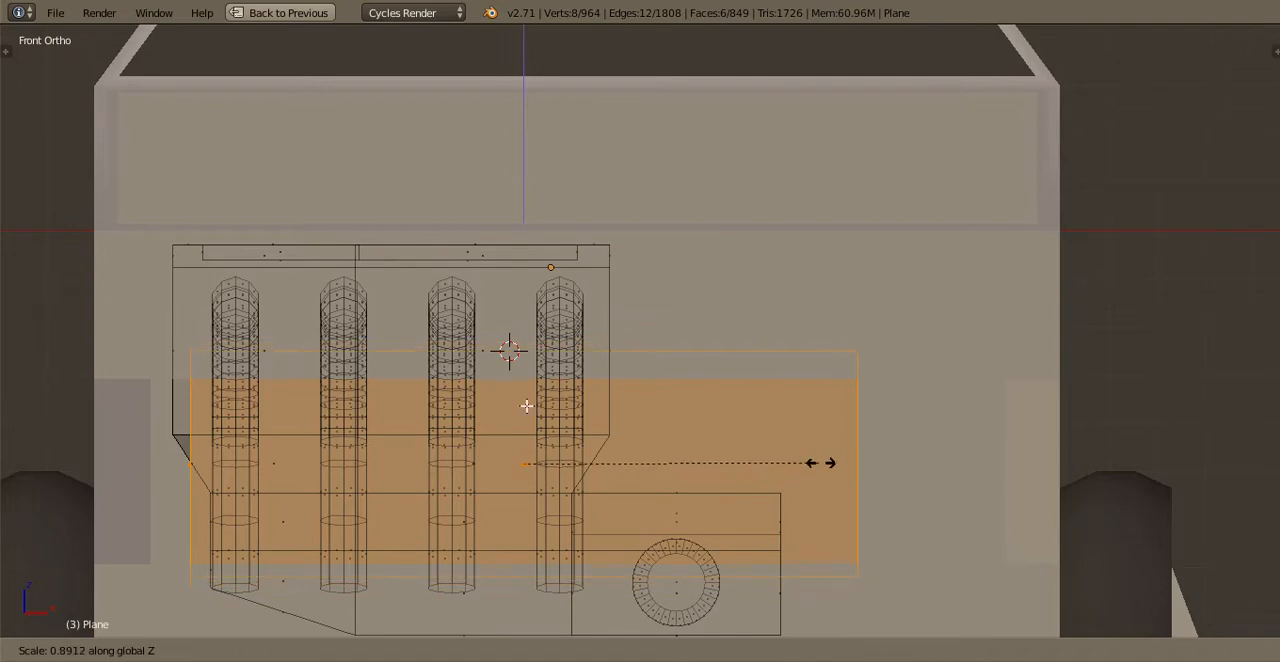
click(526, 405)
Select the whole third pipe in the engine's front row and duplicate it in place
key(Tab)
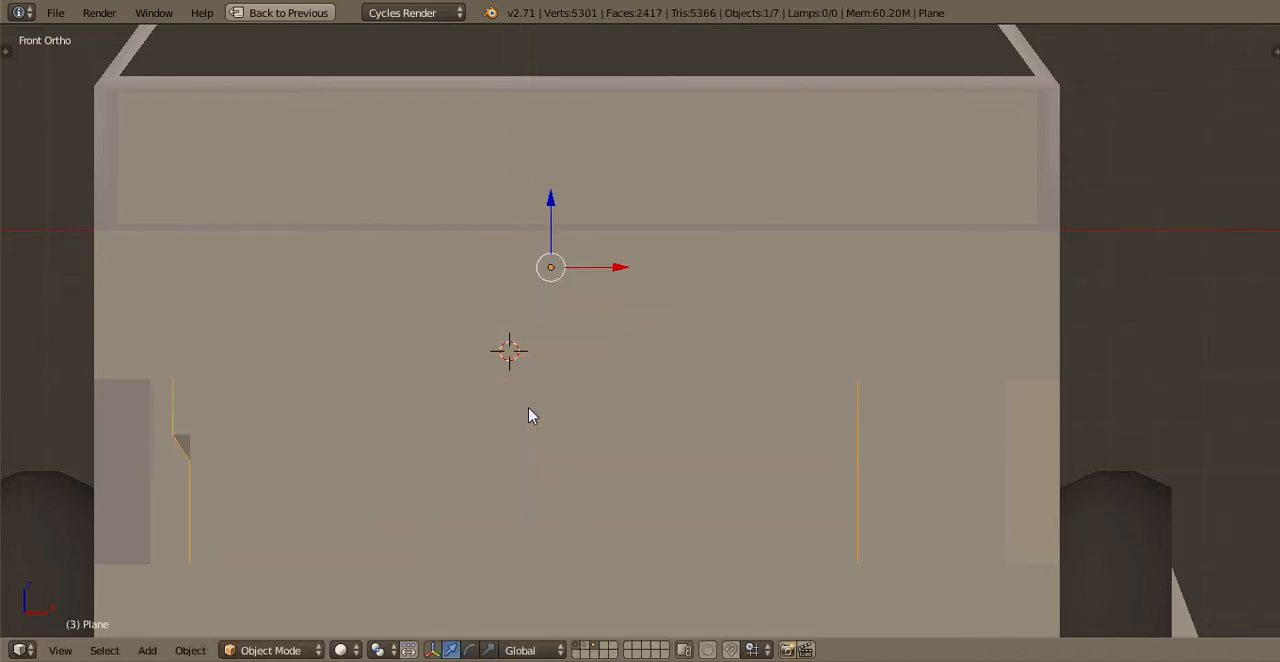
middle_drag(749, 409, 651, 486)
key(KP_7)
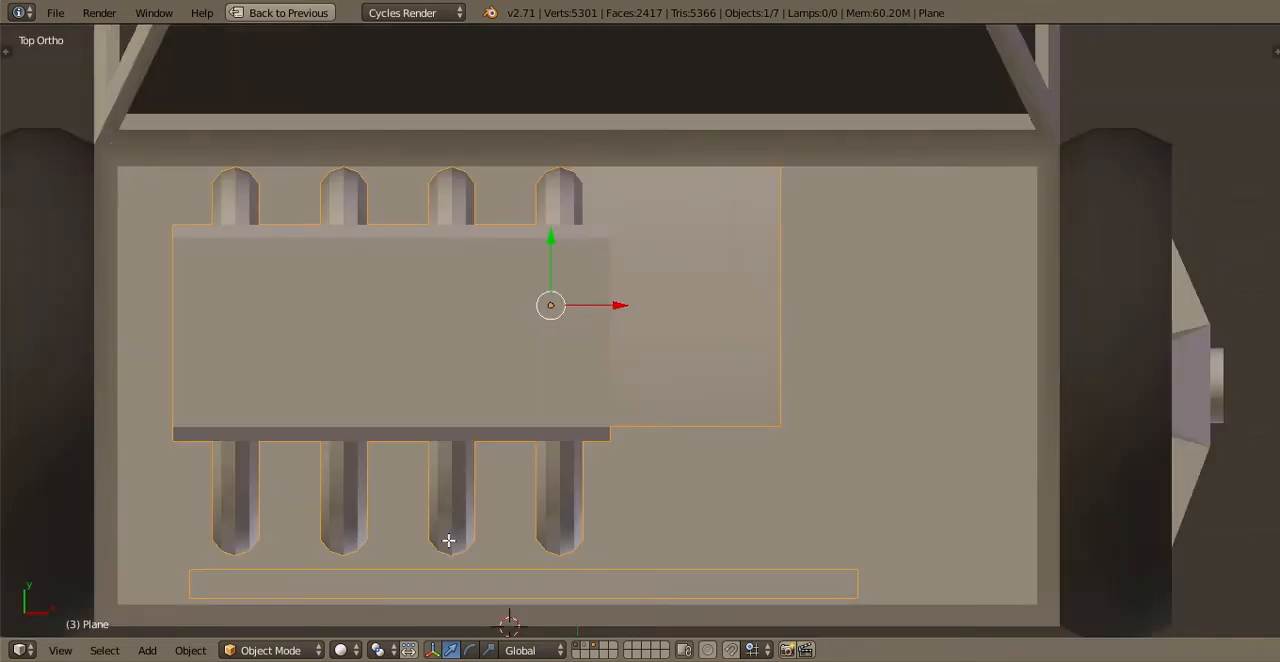
key(Tab)
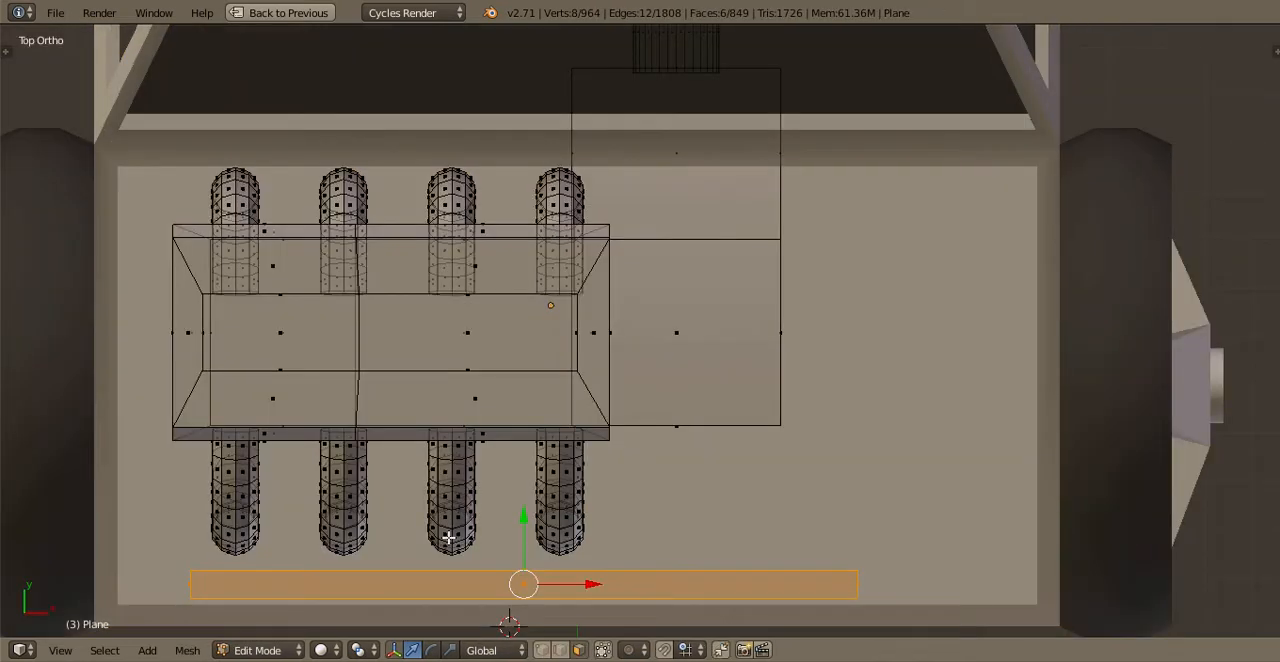
right_click(449, 537)
key(l)
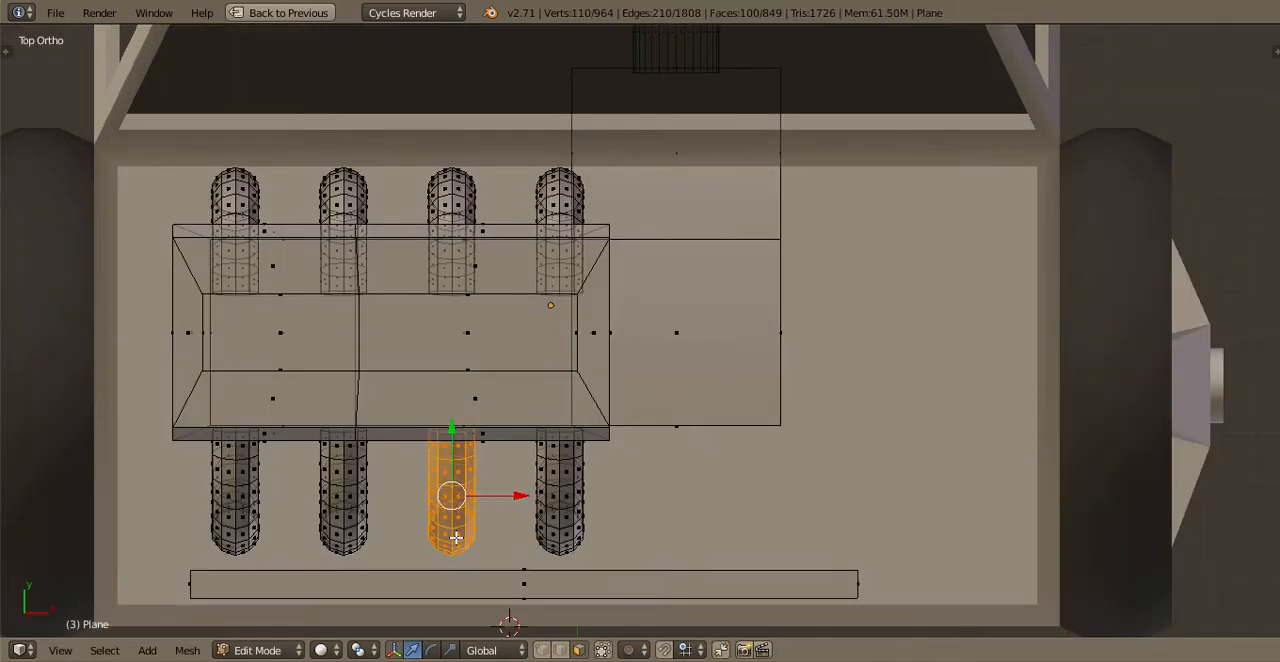
key(shift+d)
Try rotating the duplicated pipe 90 degrees about the X axis and undo the rotation
text(rx)
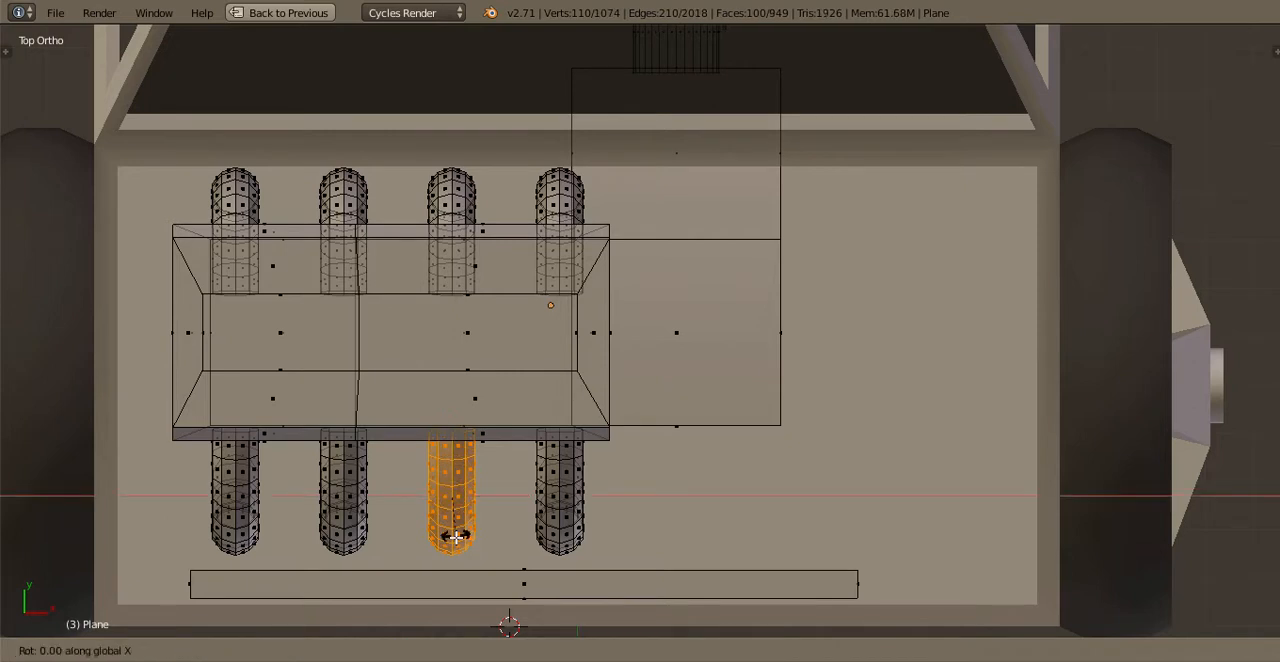
text(90)
key(Return)
key(ctrl+z)
Rotate the duplicated pipe 90 degrees about the Y axis
key(r)
key(x)
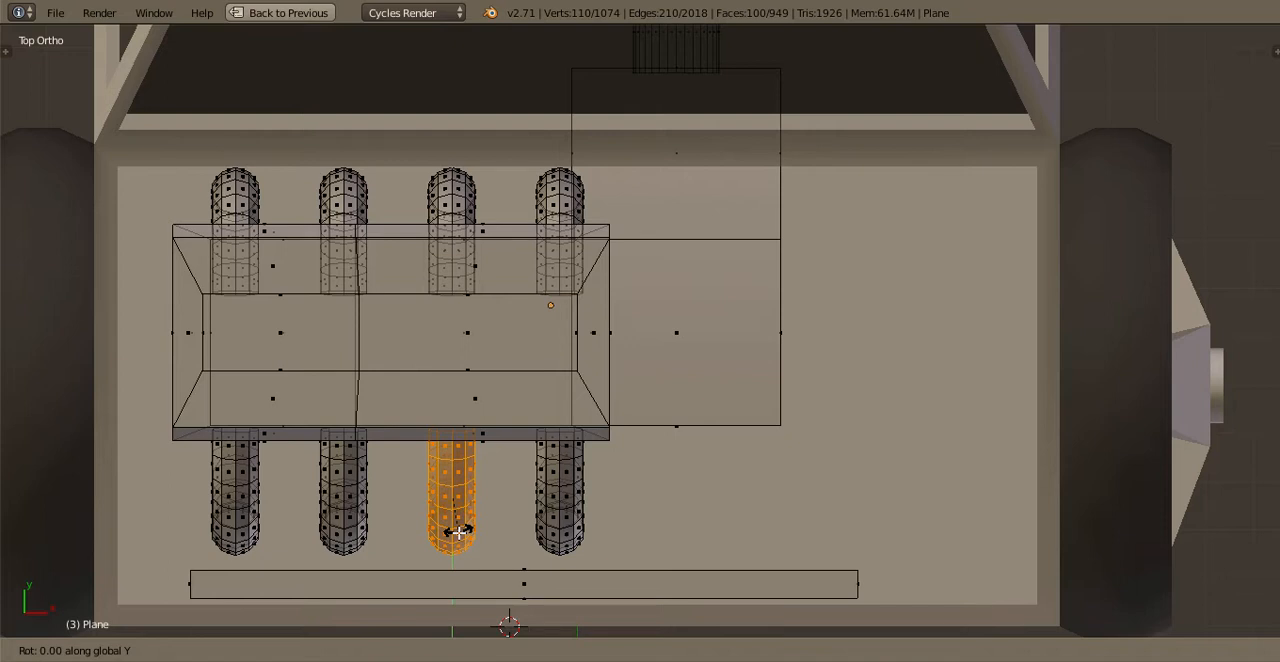
text(90)
key(Return)
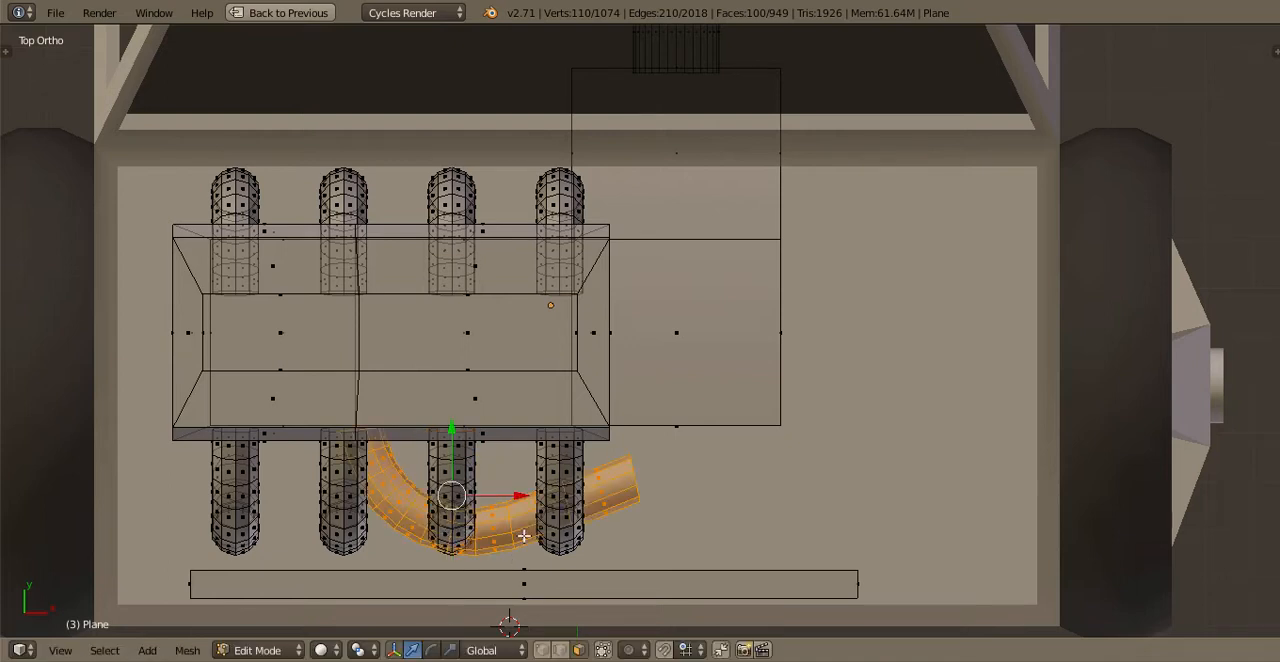
Rotate and move the duplicated pipe in the top view so it curves from the engine block's front corner to the radiator
key(r)
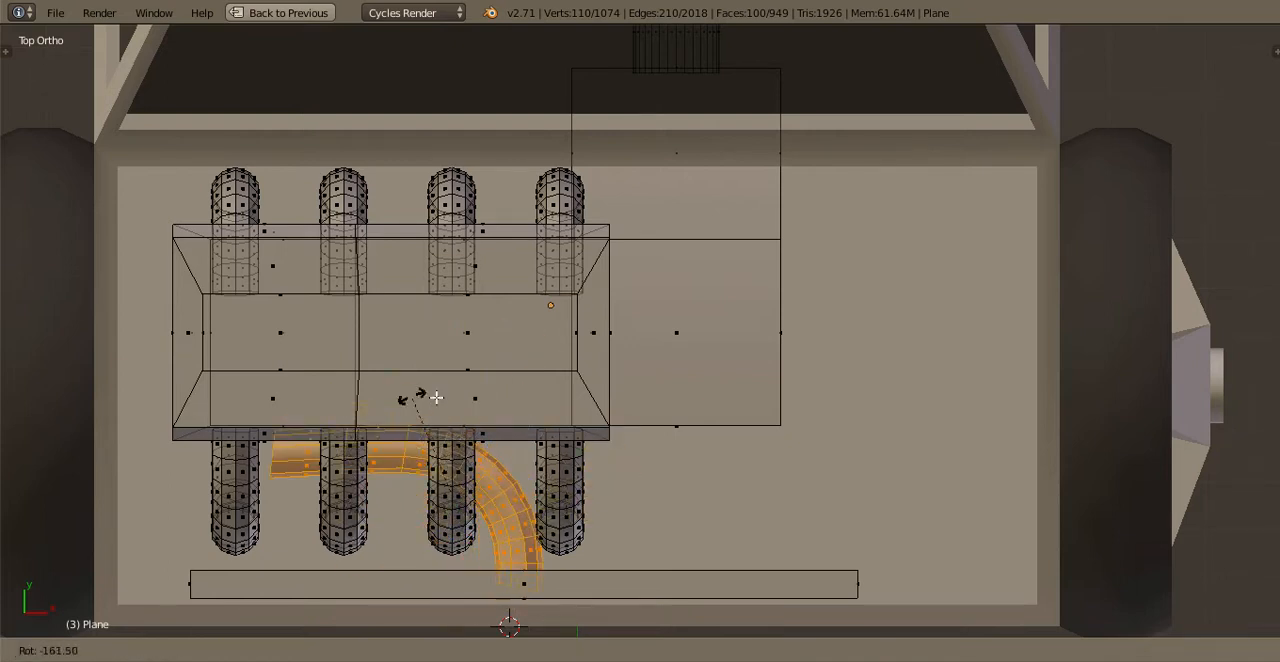
click(434, 394)
key(g)
click(720, 408)
key(r)
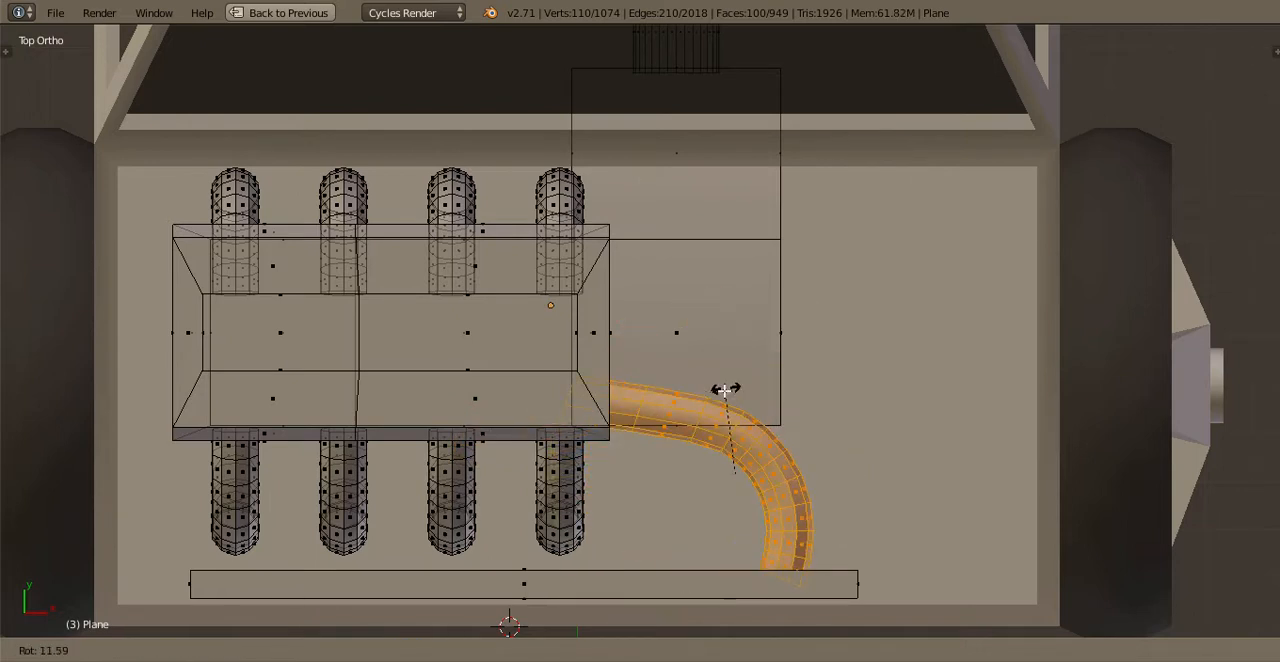
click(783, 535)
key(Tab)
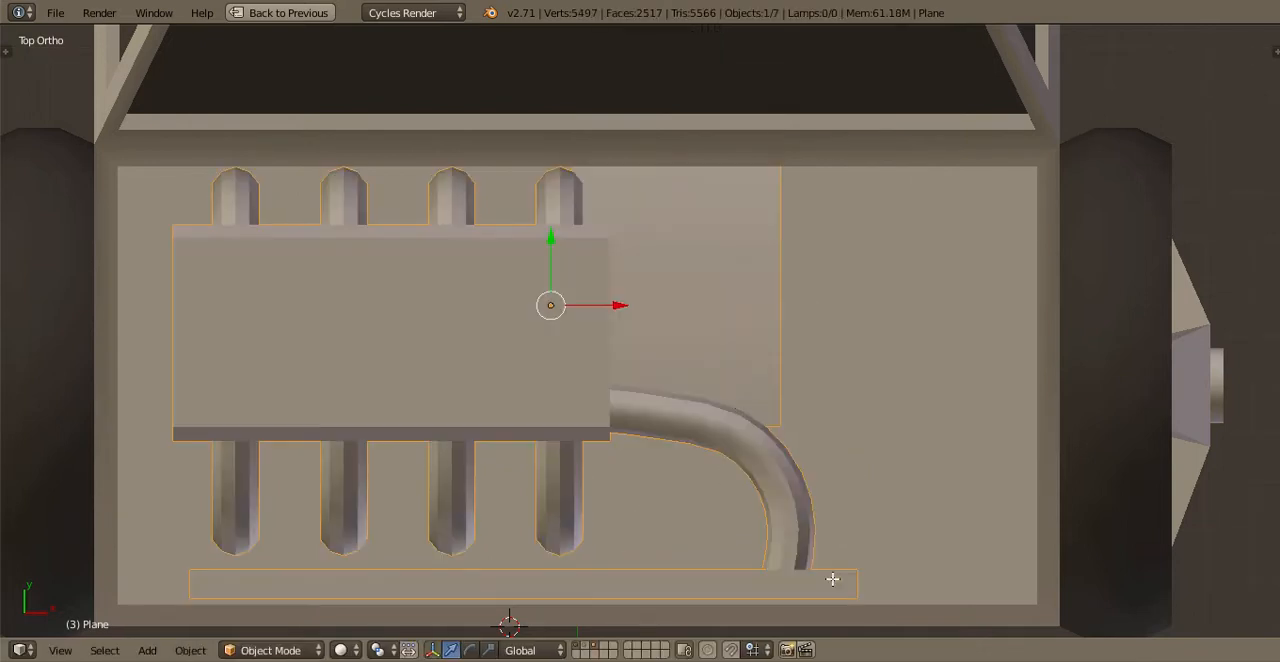
key(Tab)
scroll(754, 470, up, 1)
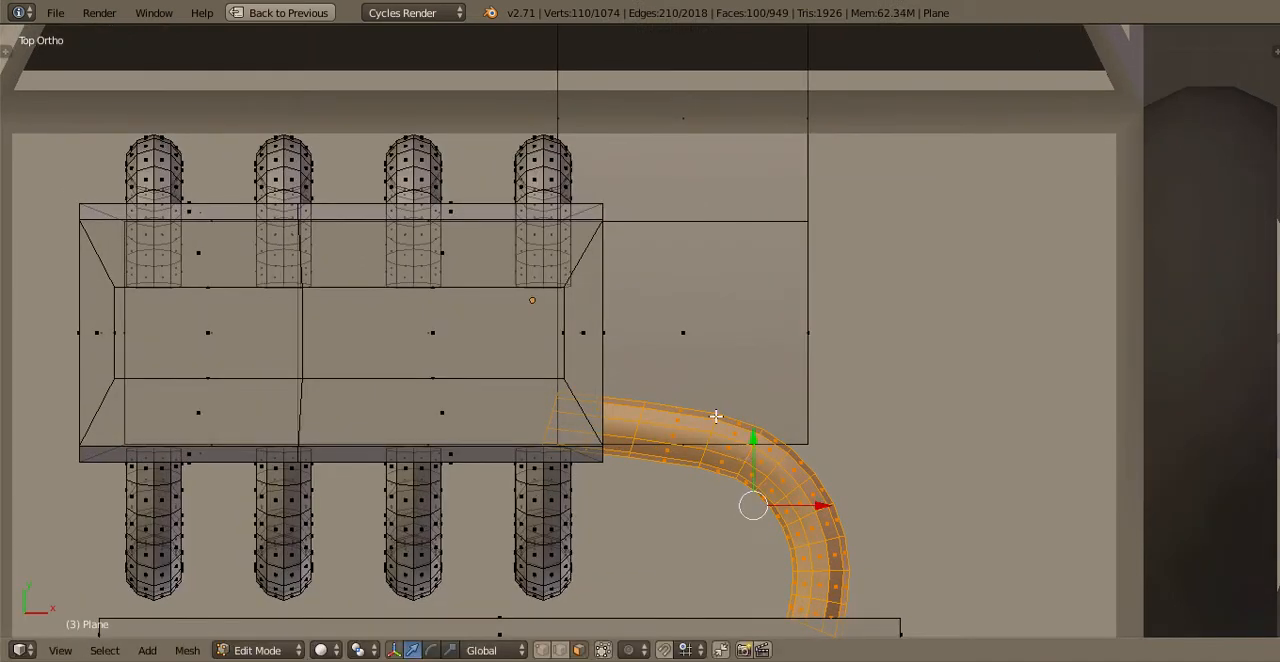
shift+middle_drag(754, 470, 712, 390)
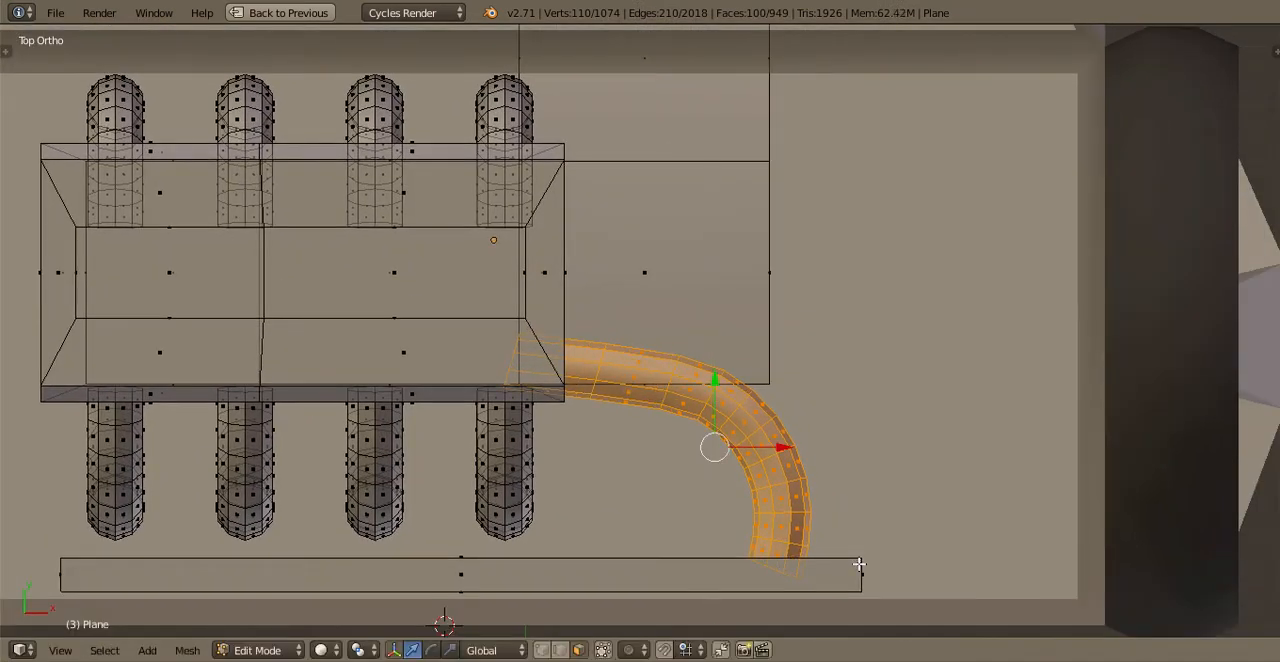
key(Tab)
middle_drag(777, 514, 714, 450)
key(KP_7)
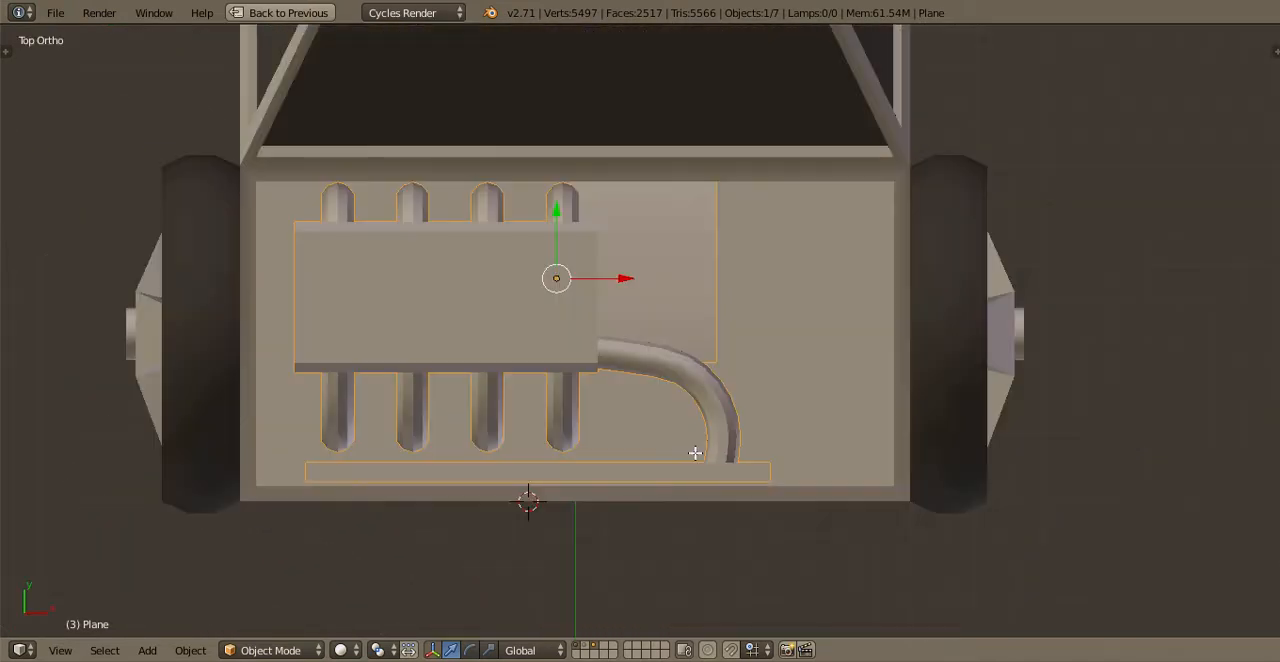
key(Tab)
key(shift+d)
key(Escape)
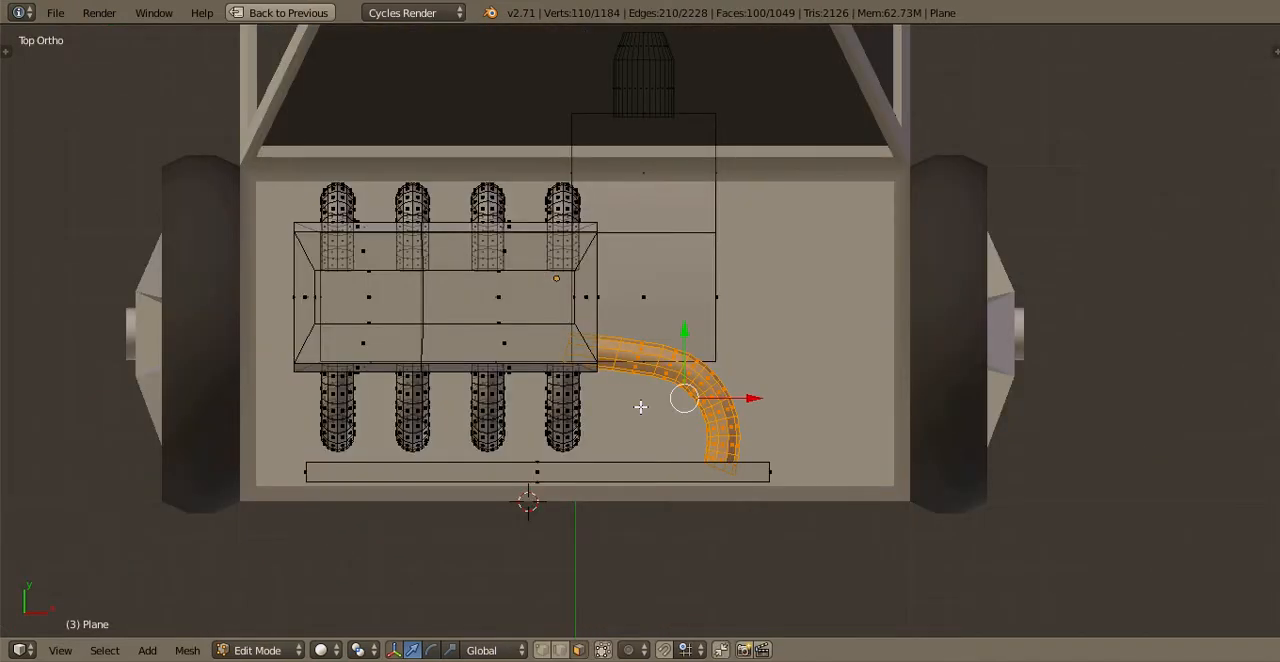
shift+middle_drag(558, 585, 724, 512)
scroll(724, 512, up, 2)
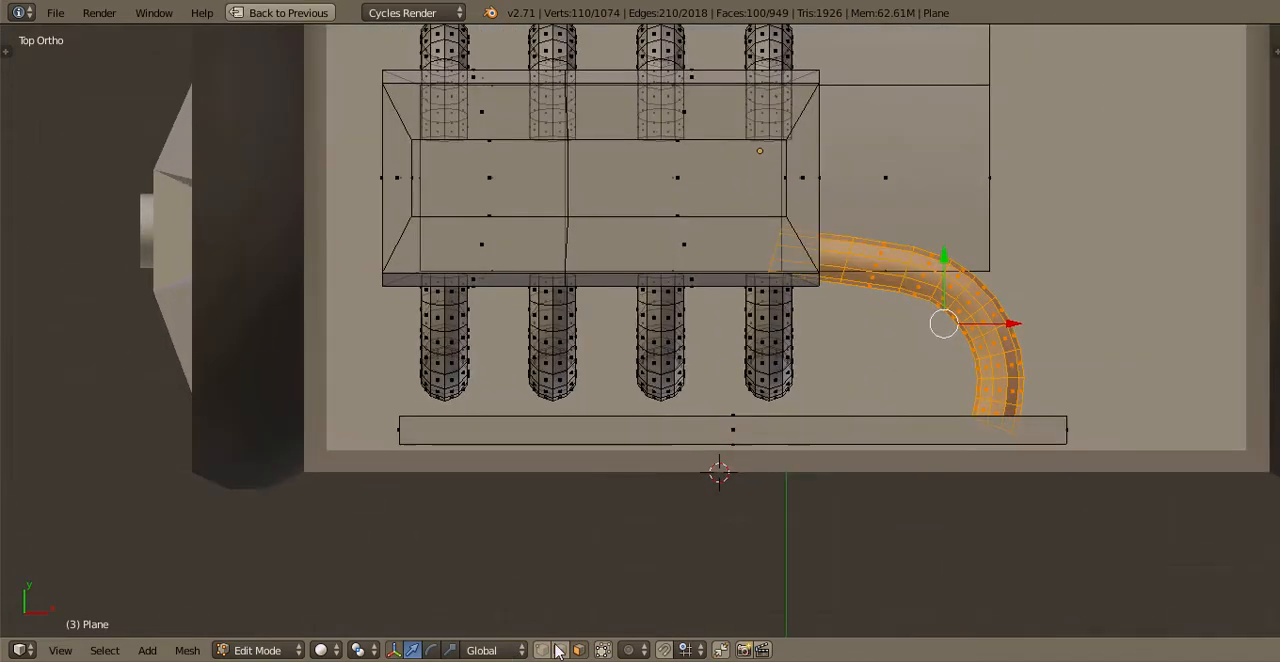
Switch mesh selection to vertices and return to Object Mode in the top view
click(544, 649)
scroll(765, 382, down, 2)
middle_drag(763, 381, 568, 368)
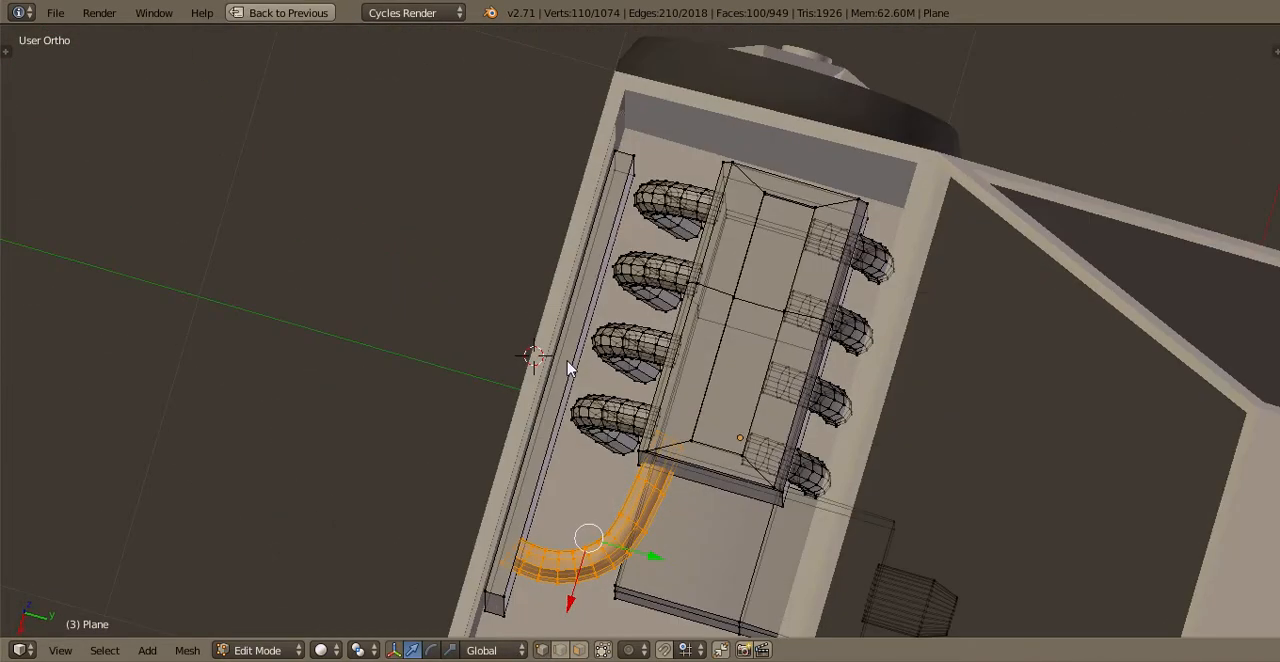
key(KP_7)
key(Tab)
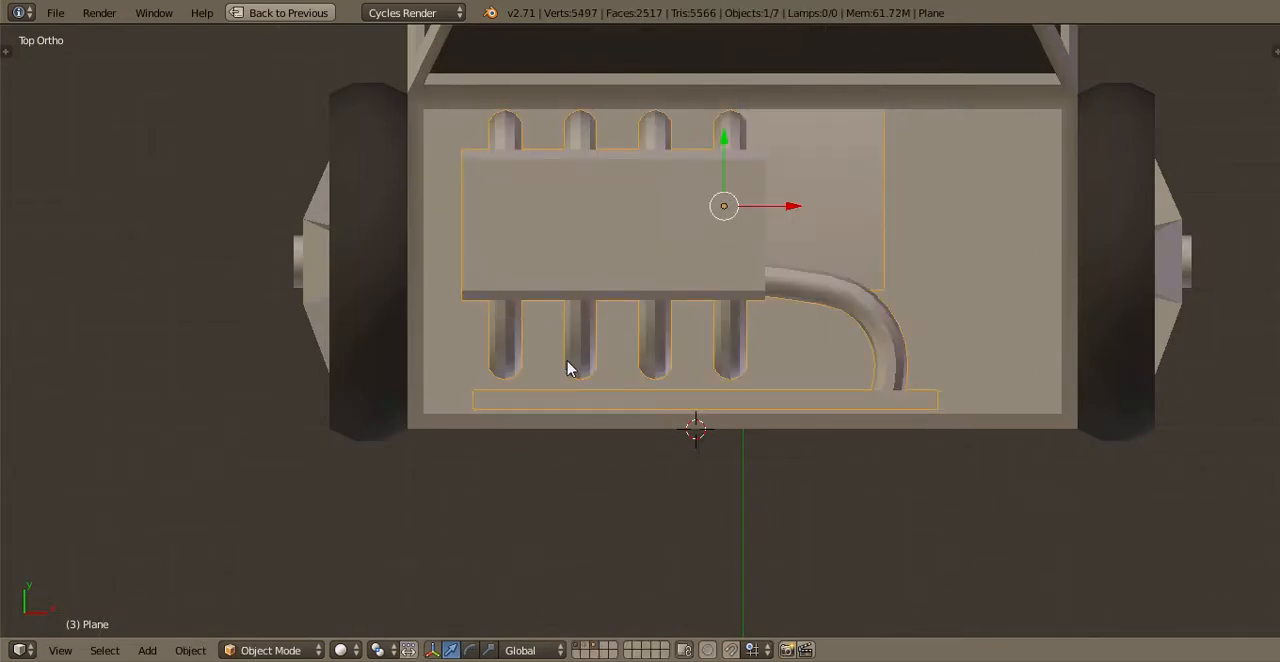
Deselect everything in the camera view and save the file over the existing one
key(KP_0)
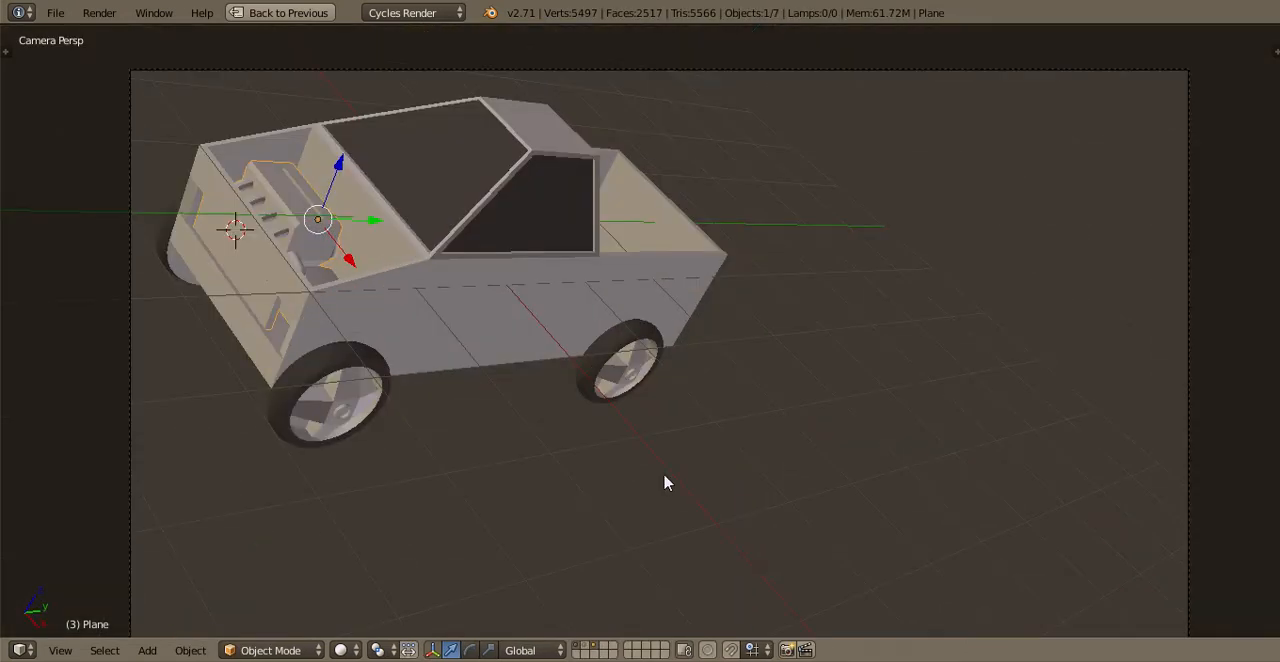
scroll(860, 480, up, 2)
shift+middle_drag(664, 475, 646, 373)
scroll(646, 372, up, 1)
key(a)
key(a)
key(a)
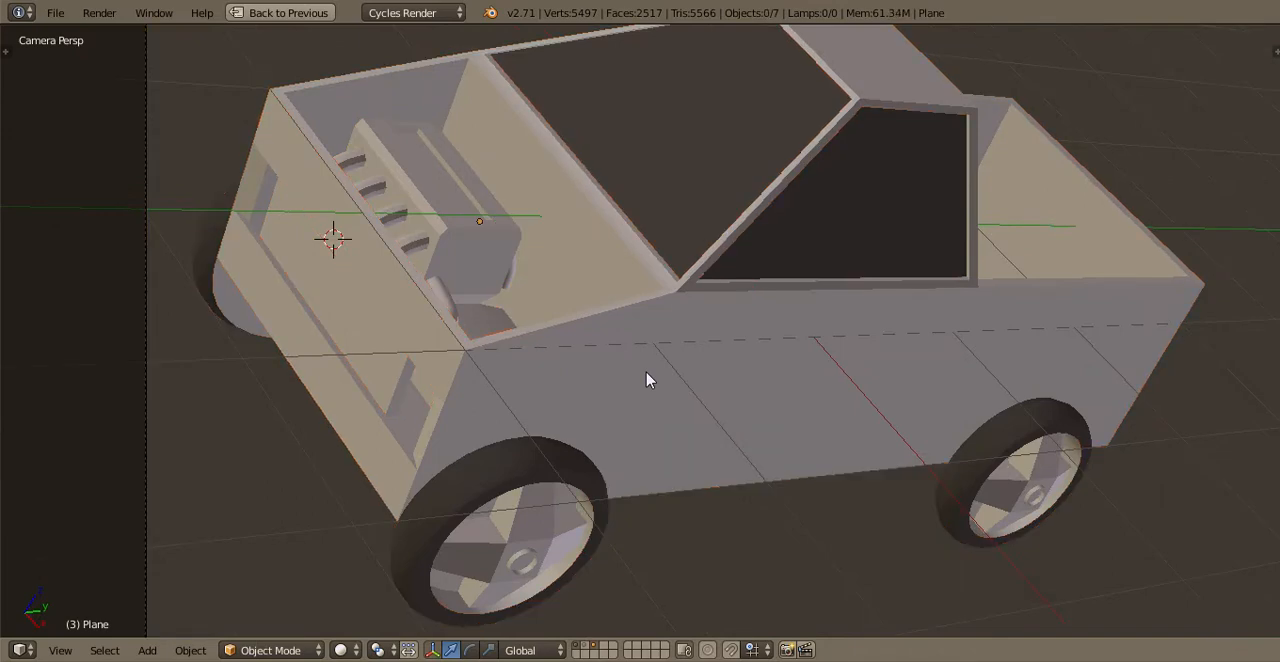
key(ctrl+s)
click(548, 370)
Try to add four loop cuts along the truck body through the lower front panel
shift+middle_drag(322, 427, 365, 187)
right_click(646, 391)
key(KP_1)
scroll(652, 386, up, 1)
key(Tab)
middle_drag(652, 386, 614, 523)
key(ctrl+r)
scroll(617, 534, up, 2)
scroll(633, 565, up, 1)
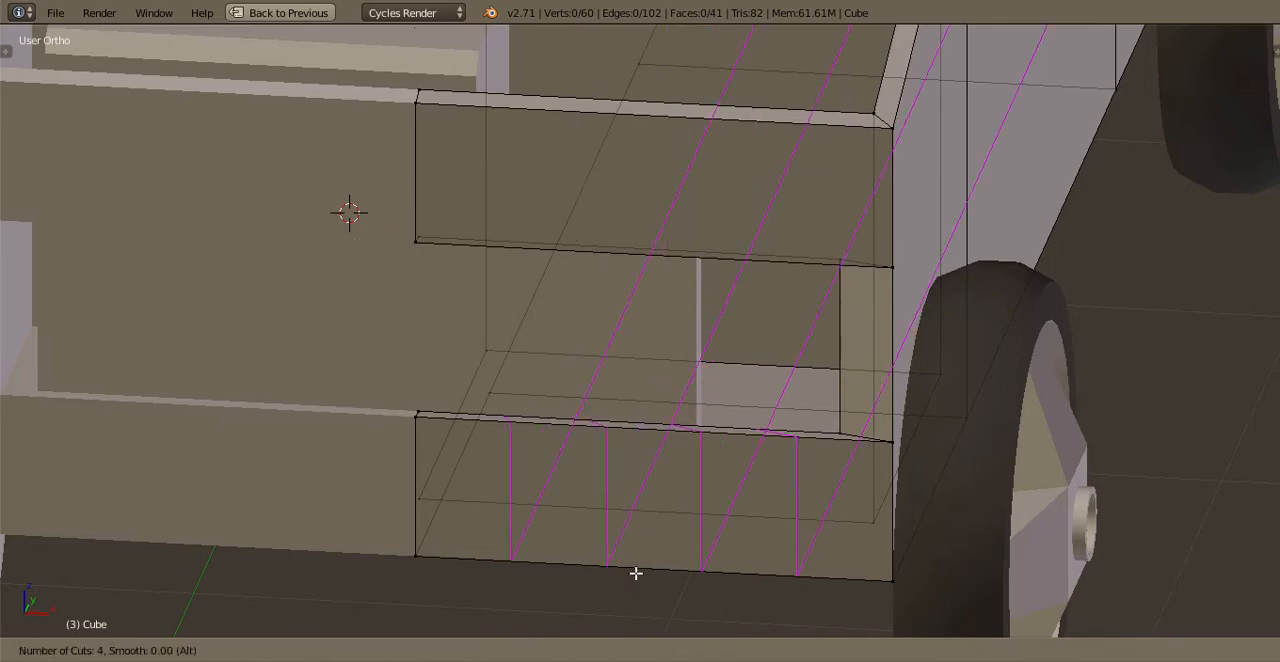
click(637, 573)
right_click(637, 573)
key(ctrl+z)
Leave Edit Mode on the truck body and save the file over the existing one
scroll(616, 385, down, 3)
key(ctrl+s)
click(616, 385)
key(Tab)
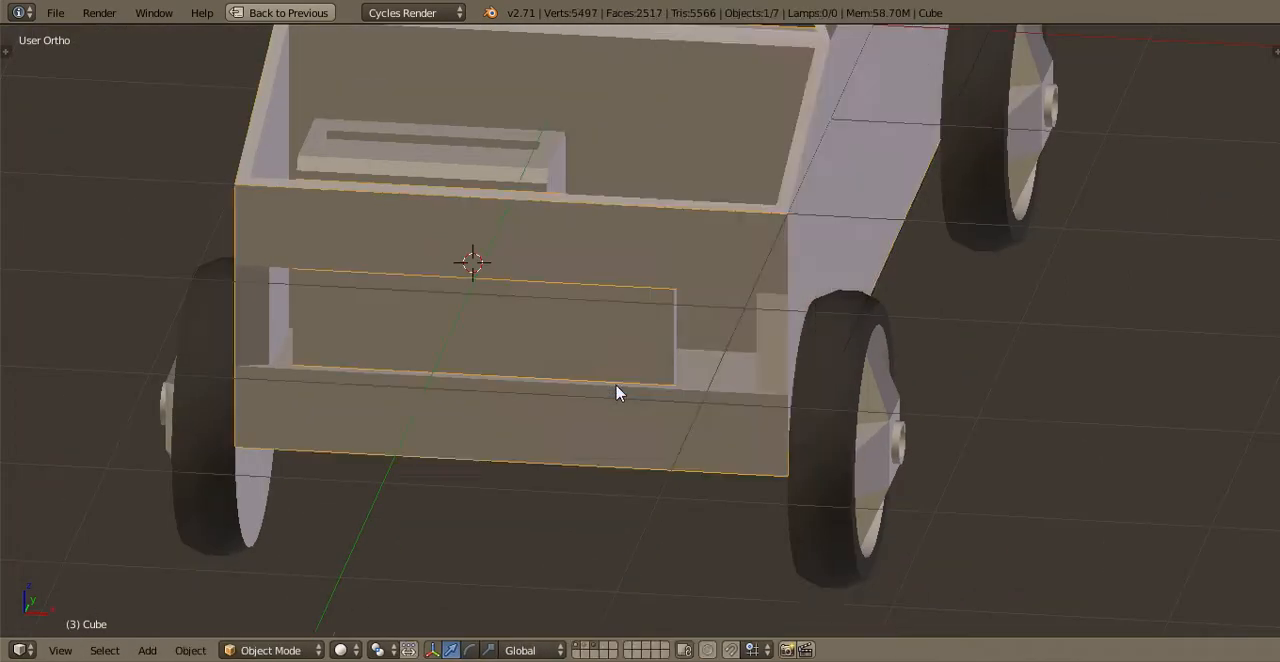
key(ctrl+s)
click(616, 385)
Deselect the truck body, select the engine object and open its mesh for editing
shift+middle_drag(563, 466, 546, 600)
key(a)
middle_drag(576, 361, 608, 490)
right_click(526, 363)
shift+middle_drag(568, 381, 676, 436)
key(Tab)
middle_drag(490, 297, 470, 330)
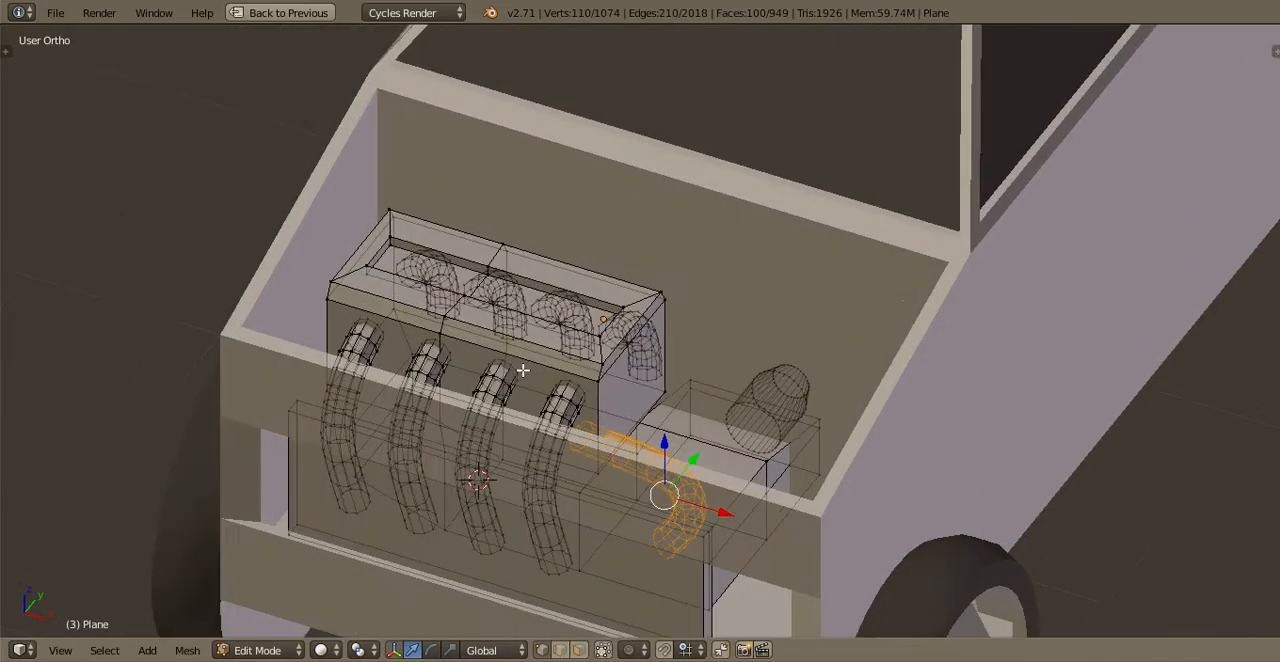
Box-select the engine's beveled top cover in the right view and separate it into its own object
key(KP_3)
scroll(463, 342, up, 3)
key(a)
key(b)
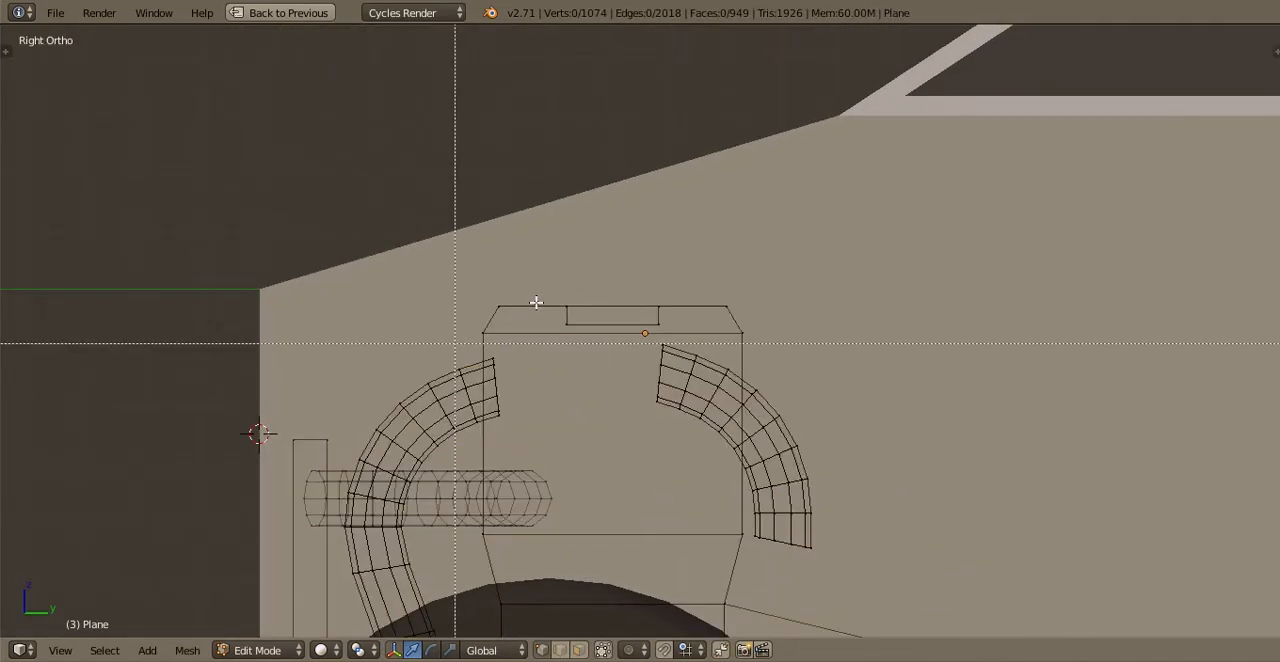
drag(454, 344, 738, 287)
key(p)
click(738, 287)
key(Tab)
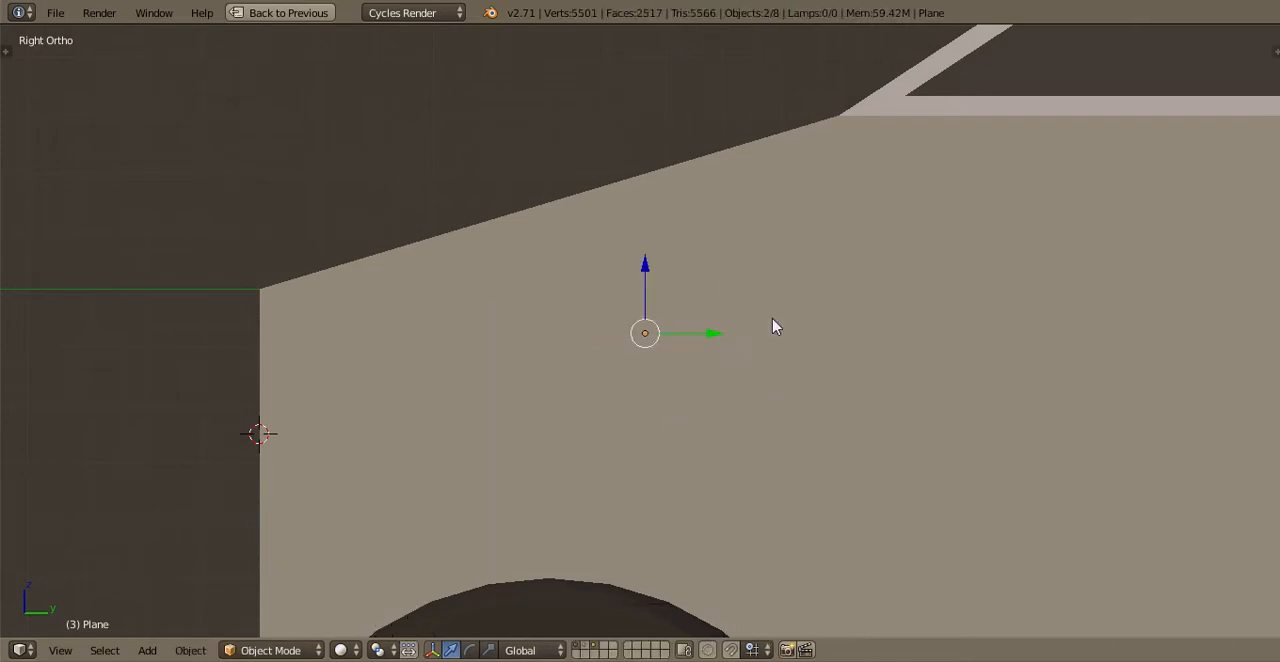
Select the separated engine cover, add a new material and set its diffuse color to red
middle_drag(548, 258, 600, 306)
right_click(600, 307)
key(shift+space)
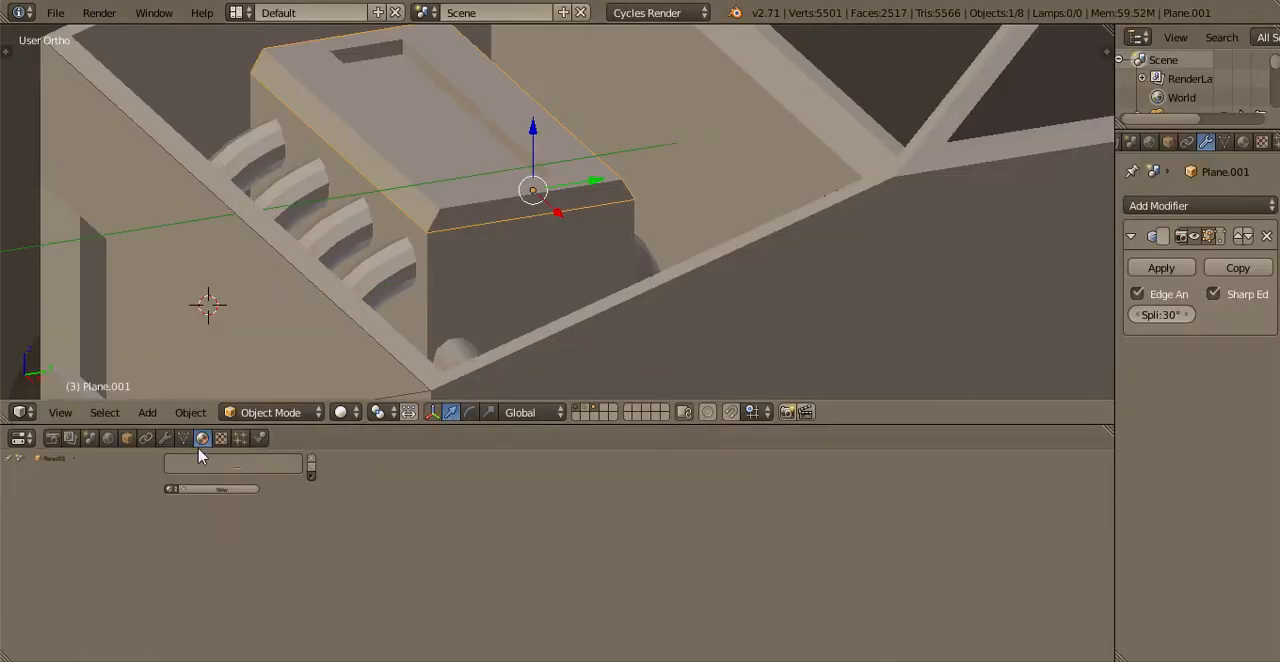
click(172, 489)
click(290, 555)
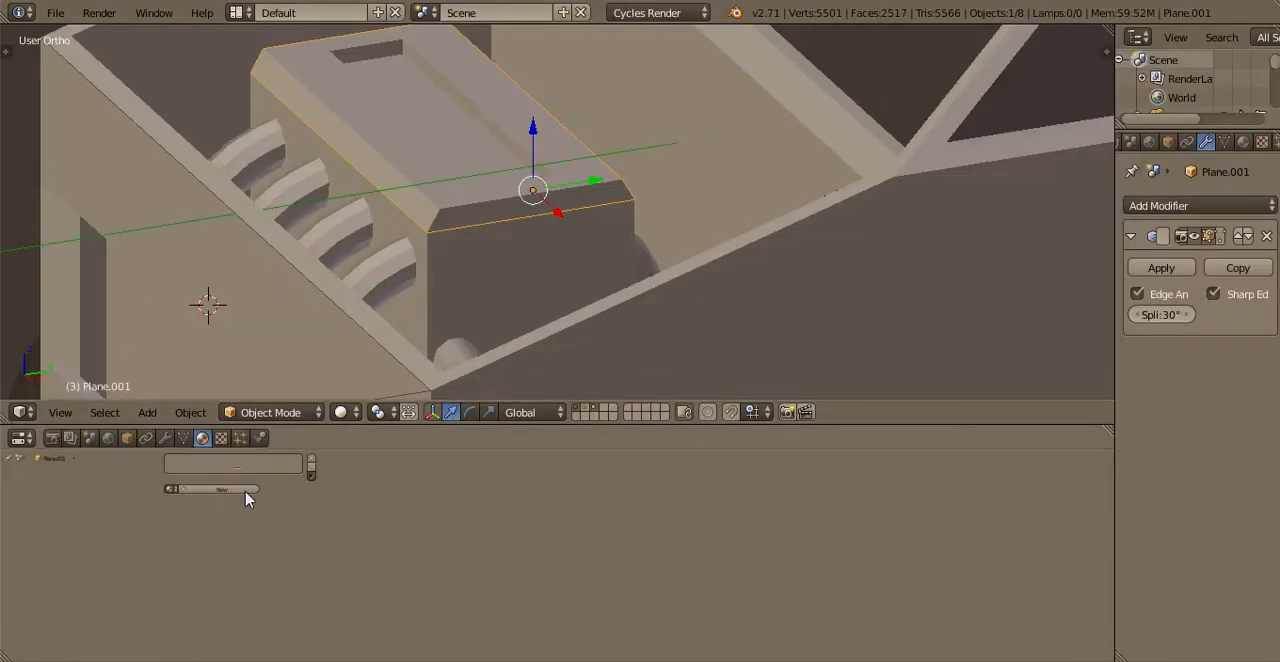
click(212, 489)
click(450, 486)
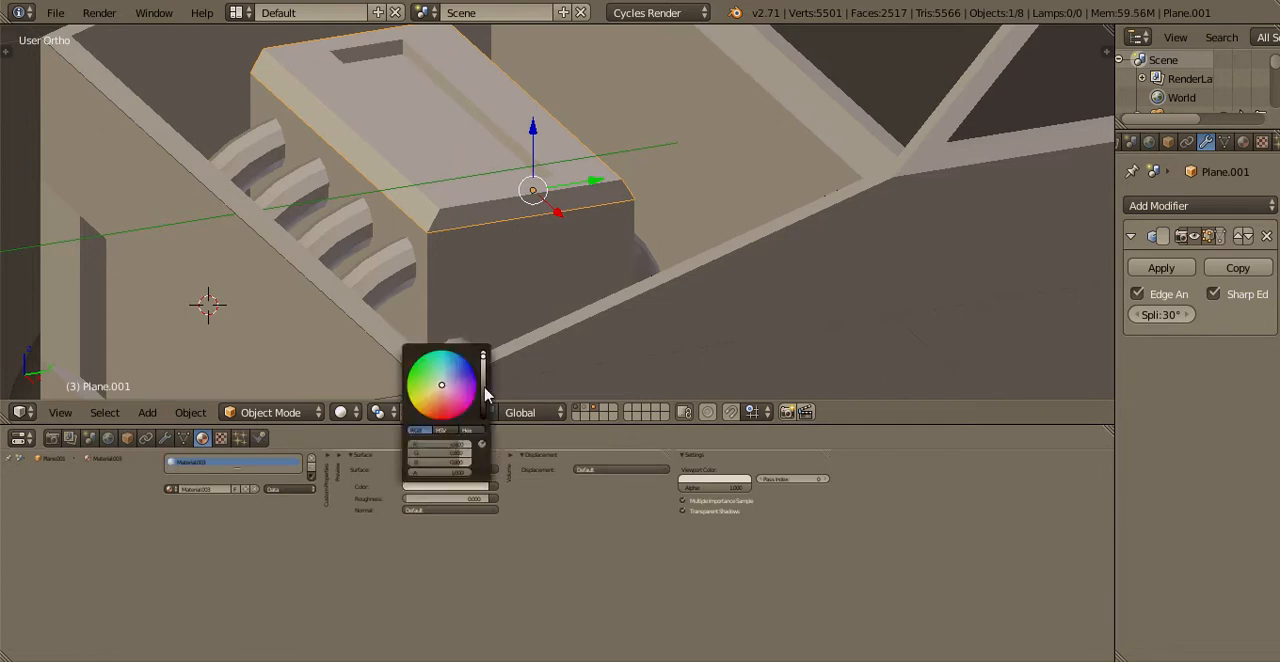
click(441, 418)
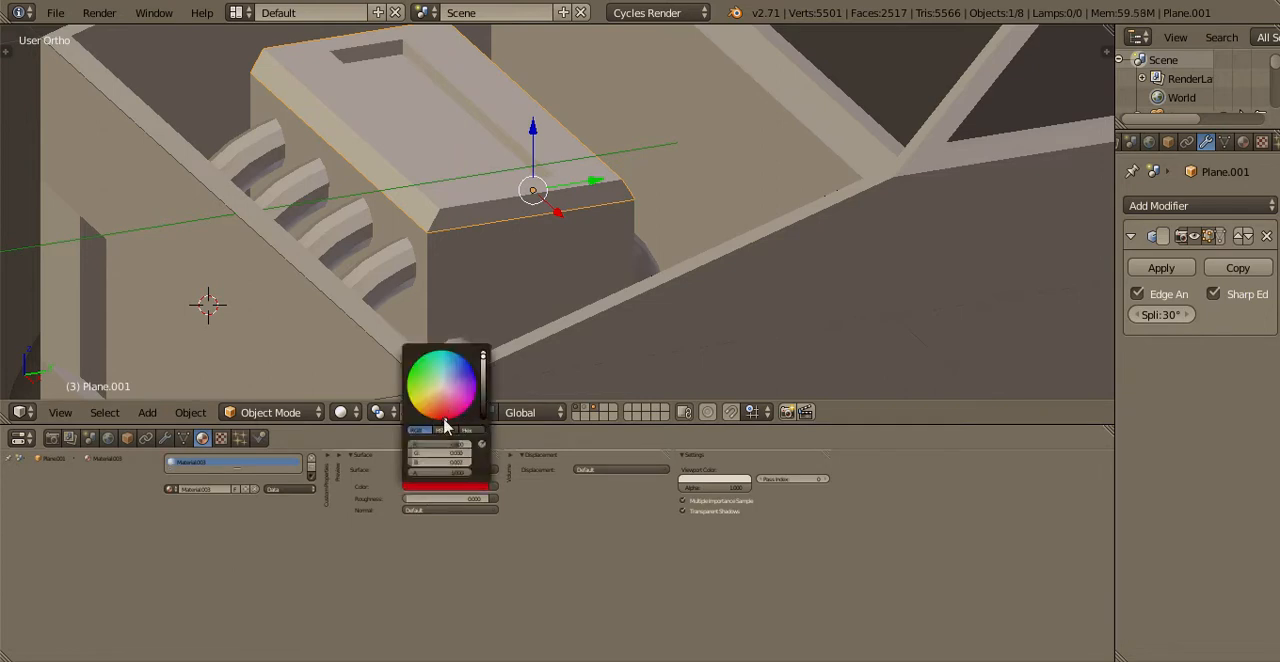
Set the engine cover material's viewport color to red and maximize the 3D view again
click(713, 482)
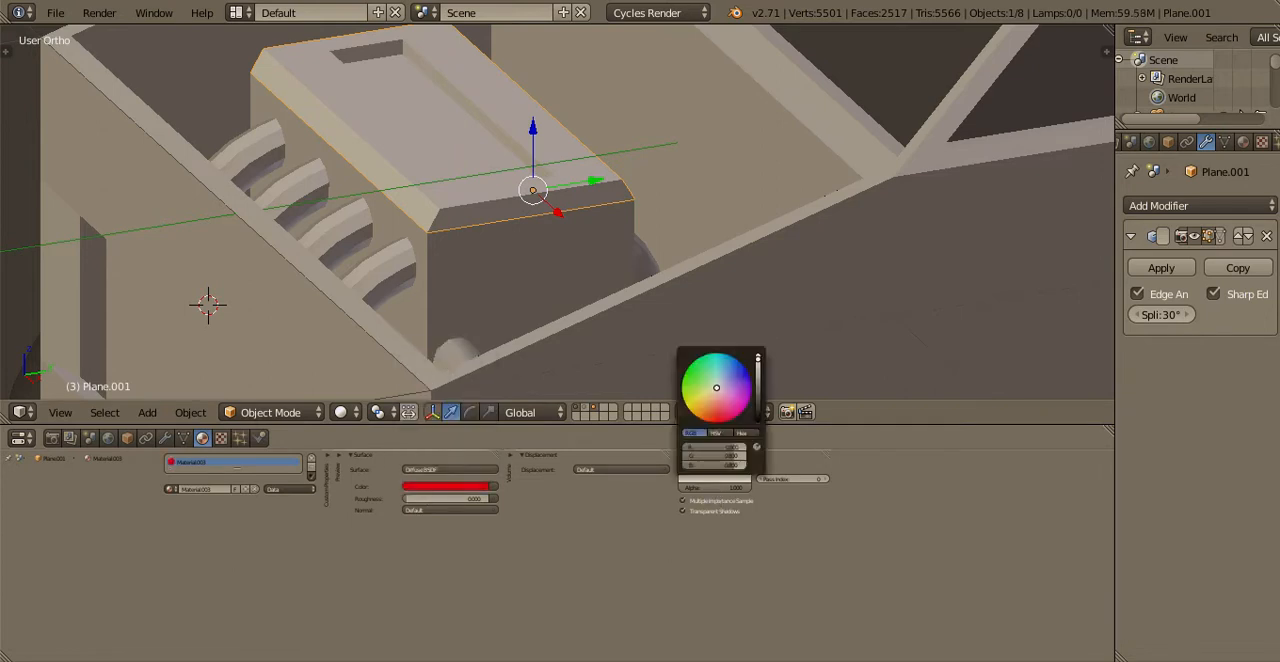
click(712, 421)
scroll(532, 289, up, 2)
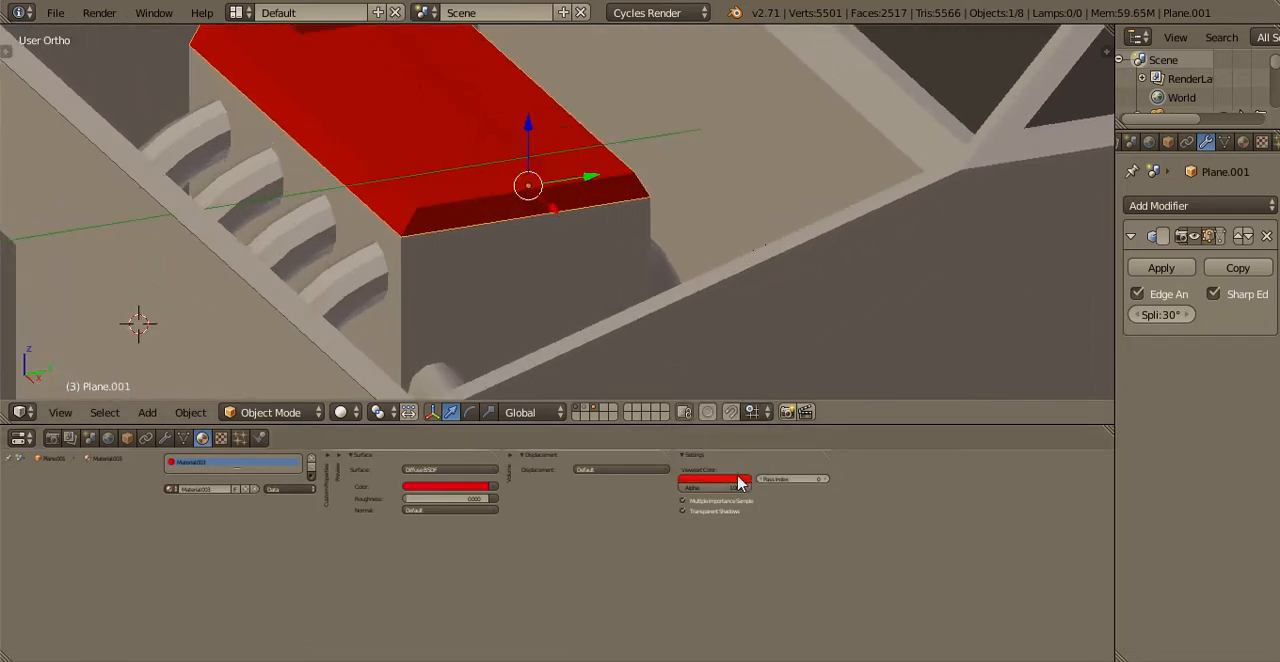
click(737, 480)
drag(714, 423, 717, 421)
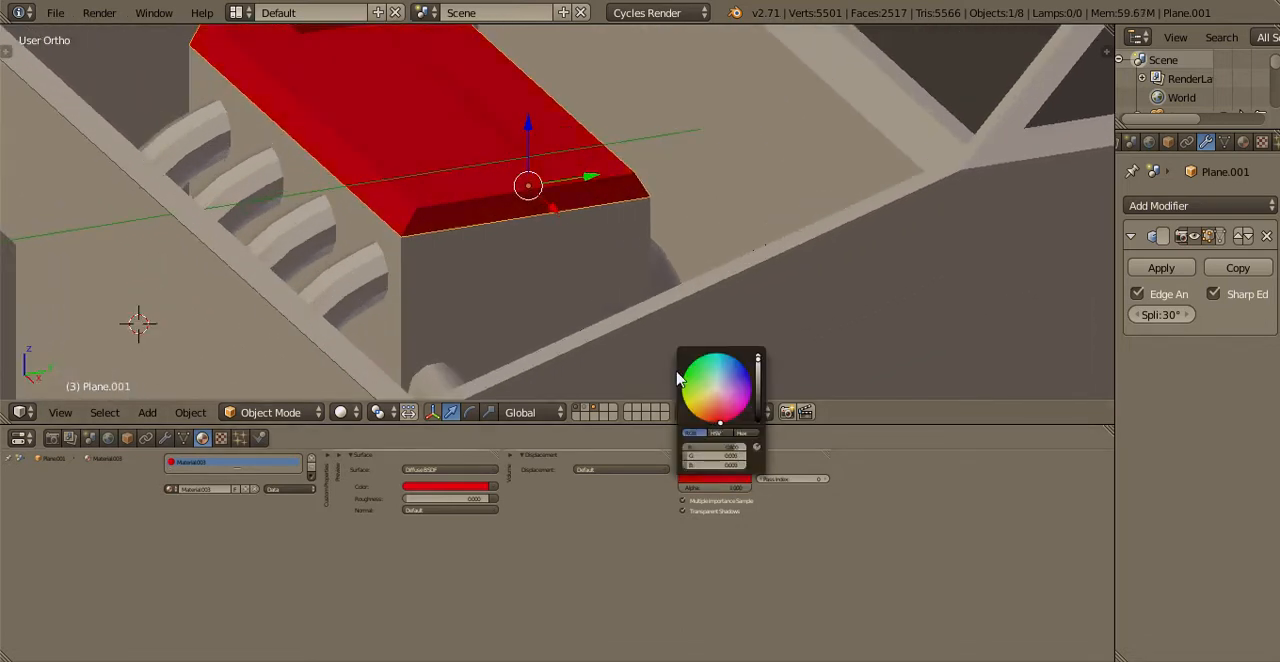
key(ctrl+Up)
scroll(503, 346, down, 4)
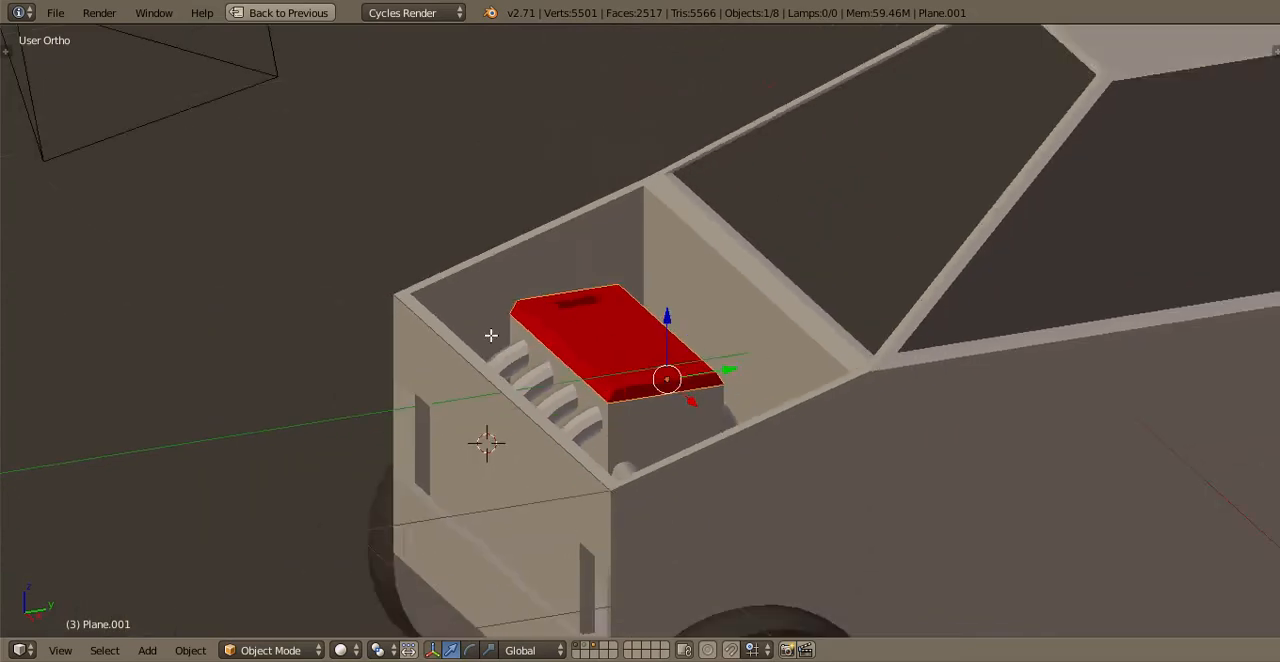
Review the red engine cover's mesh in Edit Mode, then save the file over the existing one
key(Tab)
middle_drag(630, 430, 768, 462)
scroll(768, 462, up, 4)
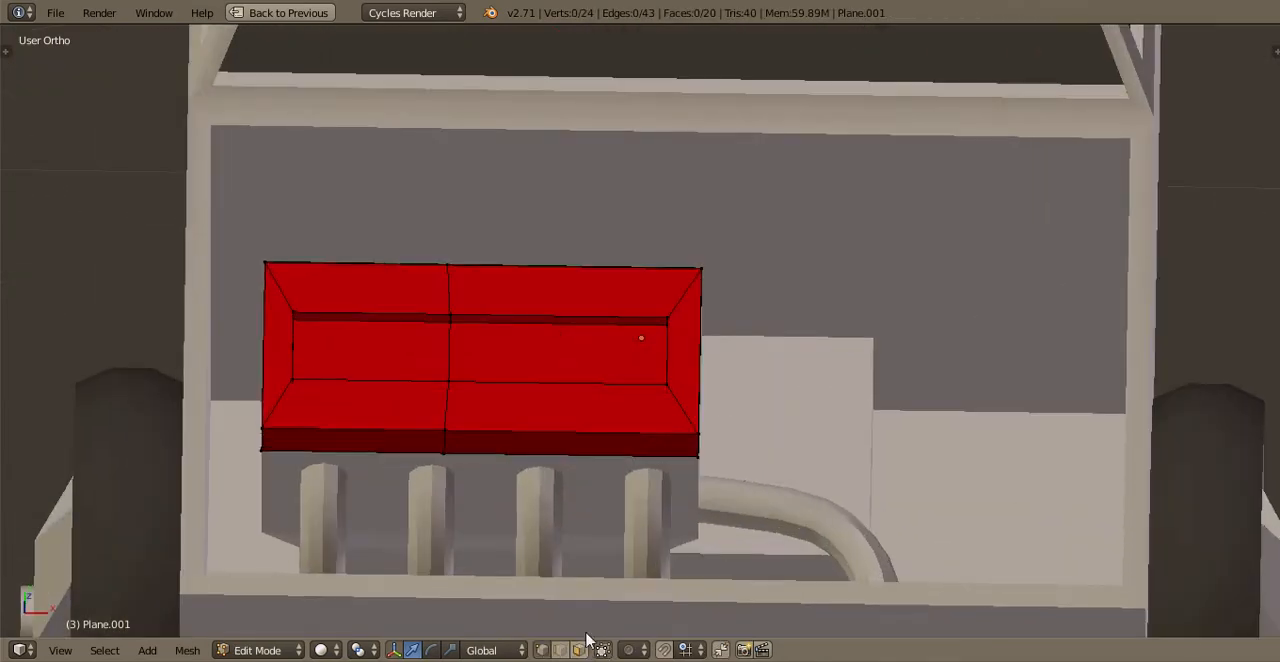
scroll(560, 449, down, 3)
key(Tab)
key(ctrl+s)
click(603, 451)
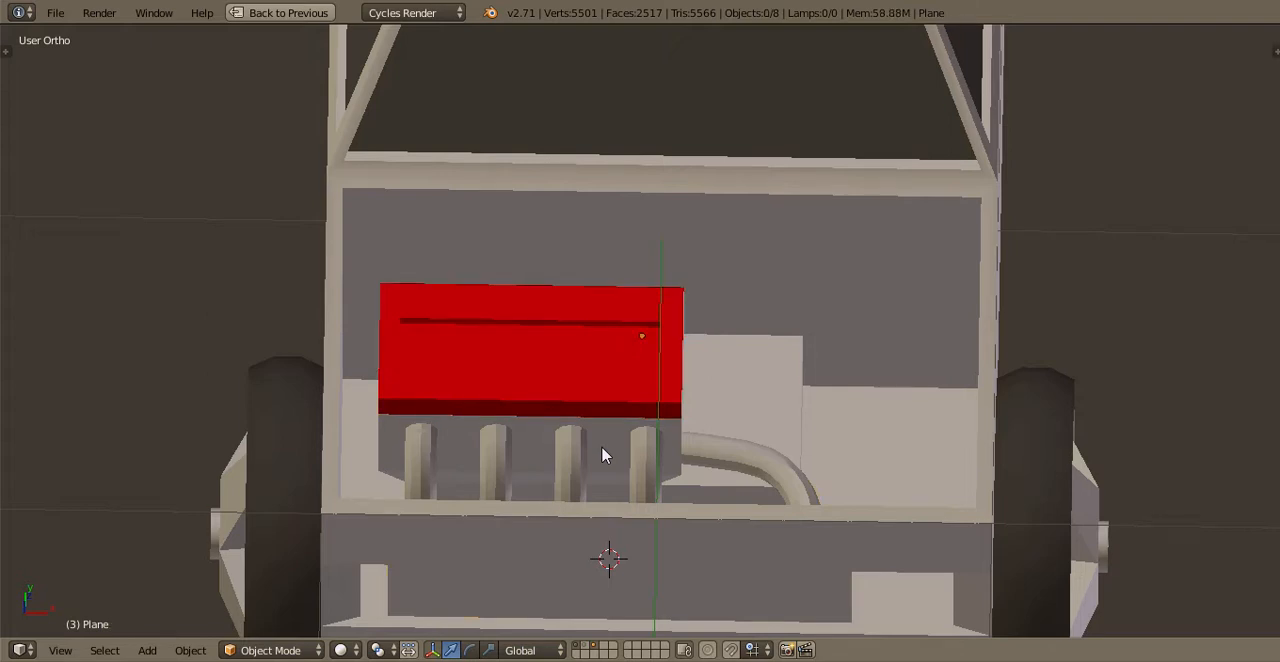
key(ctrl+s)
click(601, 451)
Select the truck body and open its mesh for editing in the front view
key(KP_0)
scroll(572, 429, down, 5)
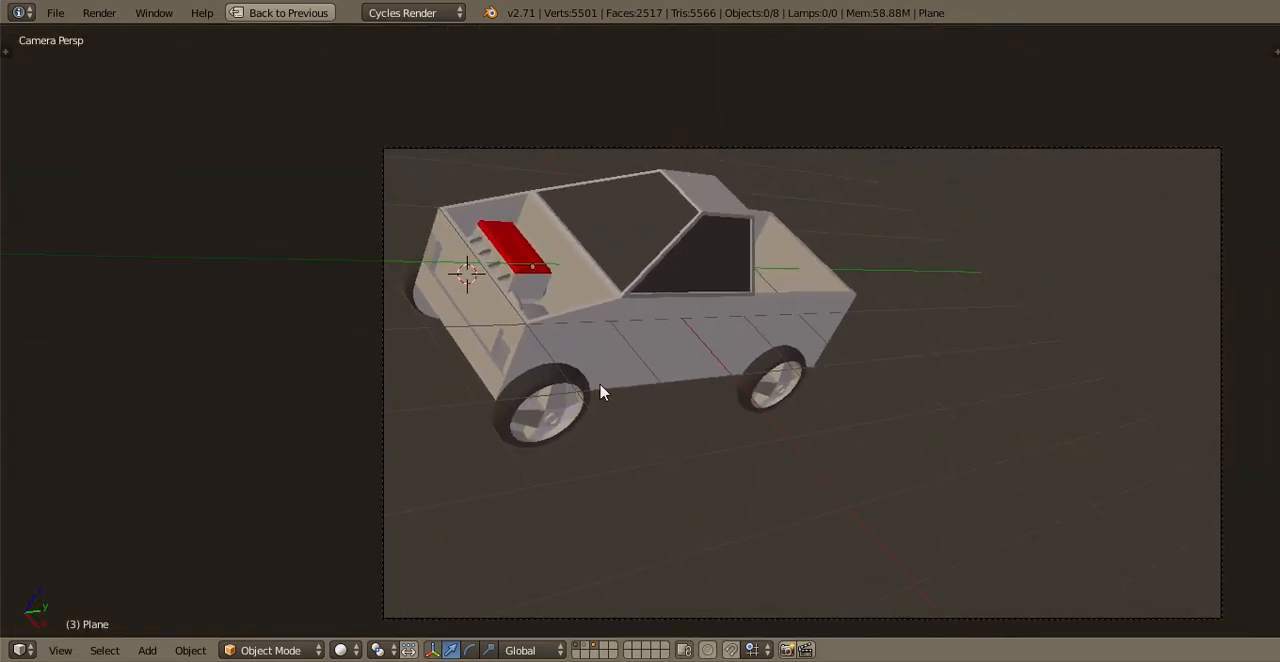
key(KP_3)
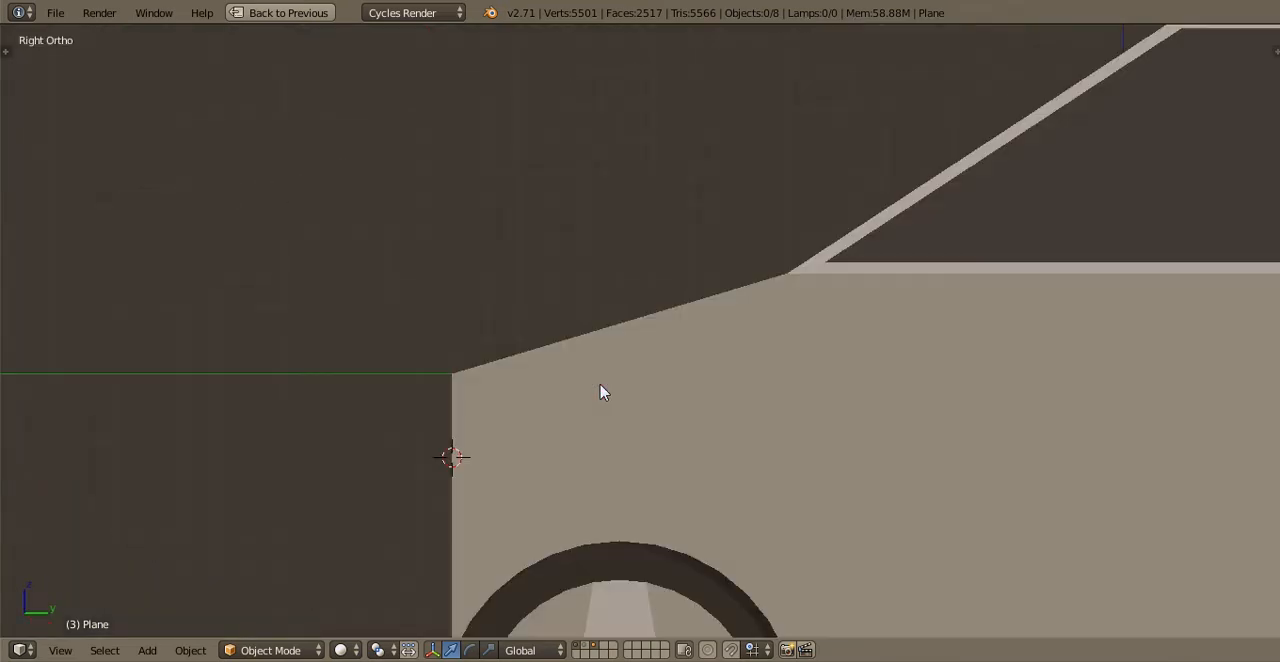
key(KP_1)
key(Tab)
shift+middle_drag(623, 244, 486, 134)
scroll(626, 340, up, 1)
key(Tab)
right_click(626, 340)
key(Tab)
scroll(573, 280, down, 2)
scroll(651, 294, up, 3)
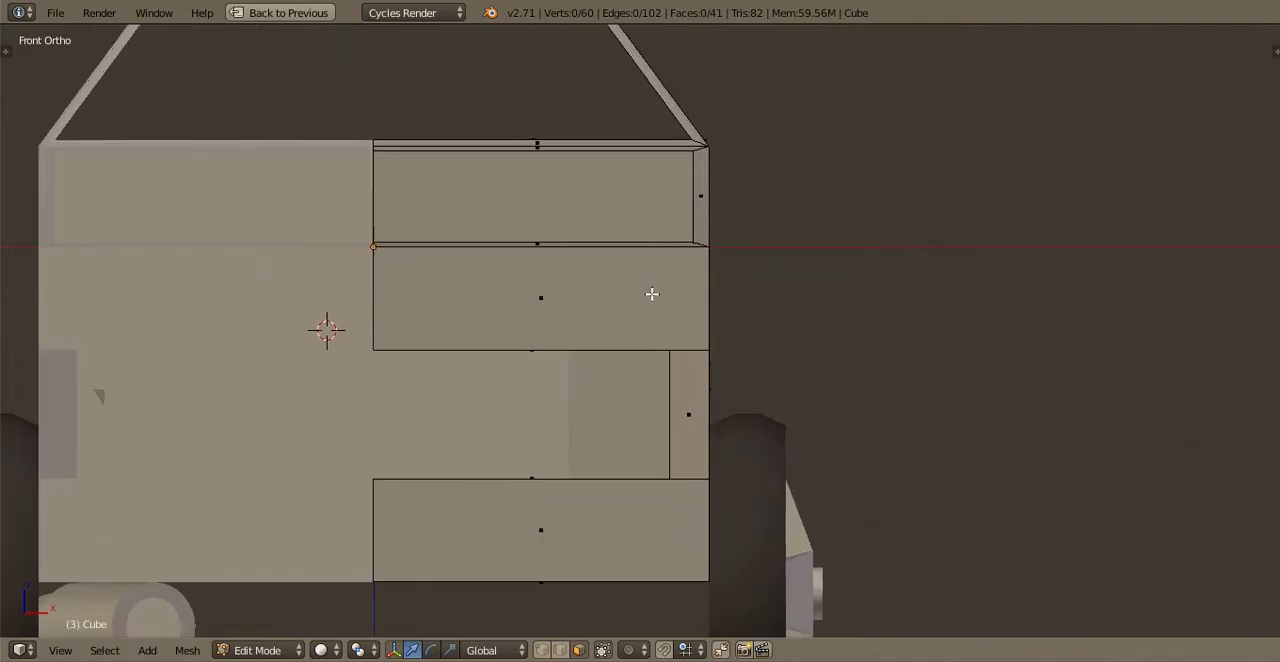
Snap the 3D cursor to the center of the body's front face above the grille opening
right_click(660, 306)
key(shift+s)
click(660, 306)
Duplicate the front face in place and shrink it along Z and X to about a quarter of its height and a fifth of its width
key(shift+d)
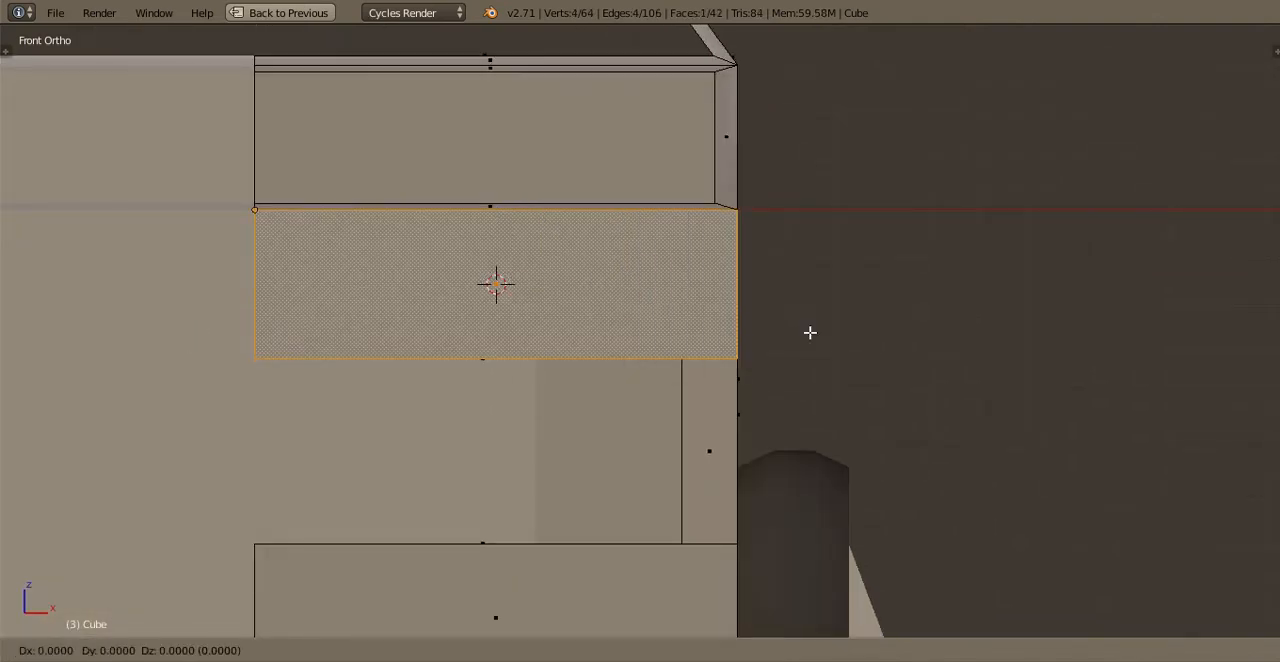
right_click(806, 333)
key(s)
key(x)
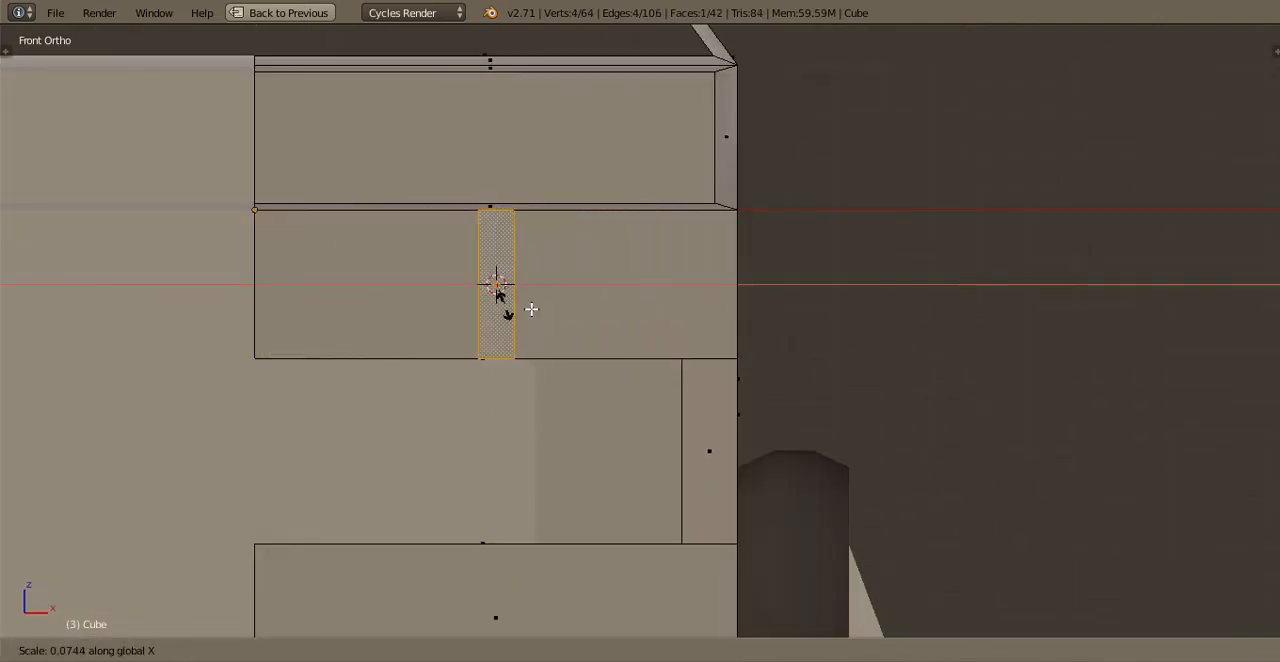
key(z)
key(x)
scroll(770, 324, up, 1)
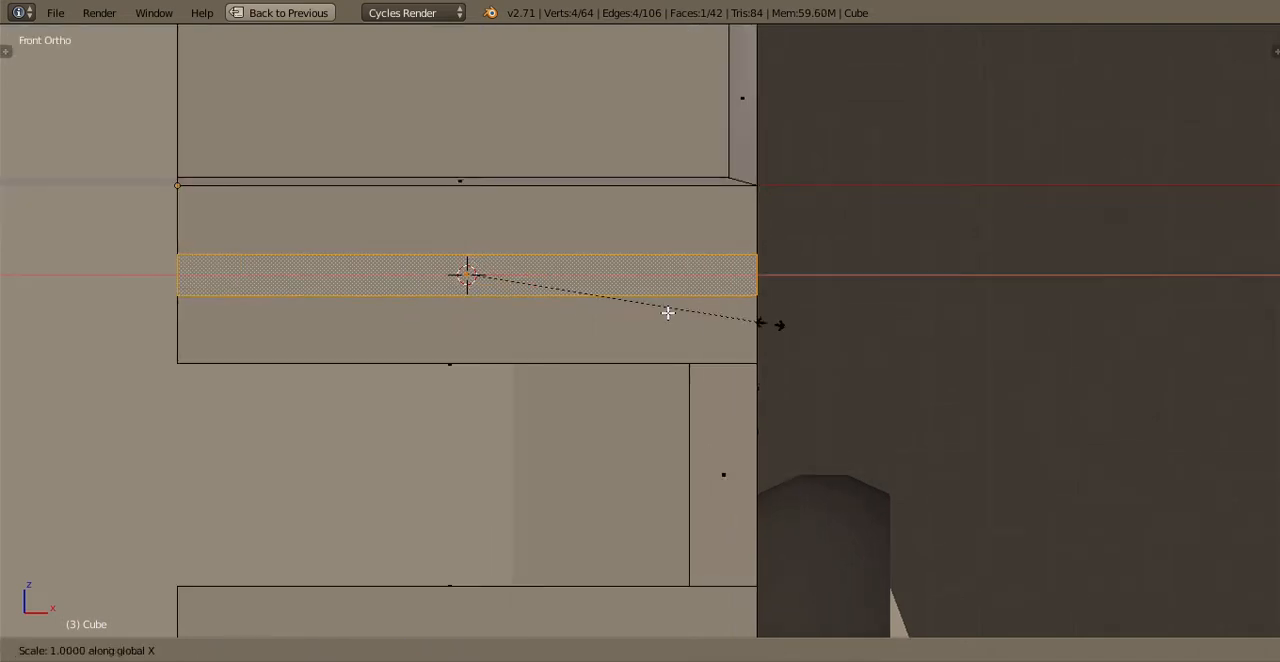
click(573, 281)
key(g)
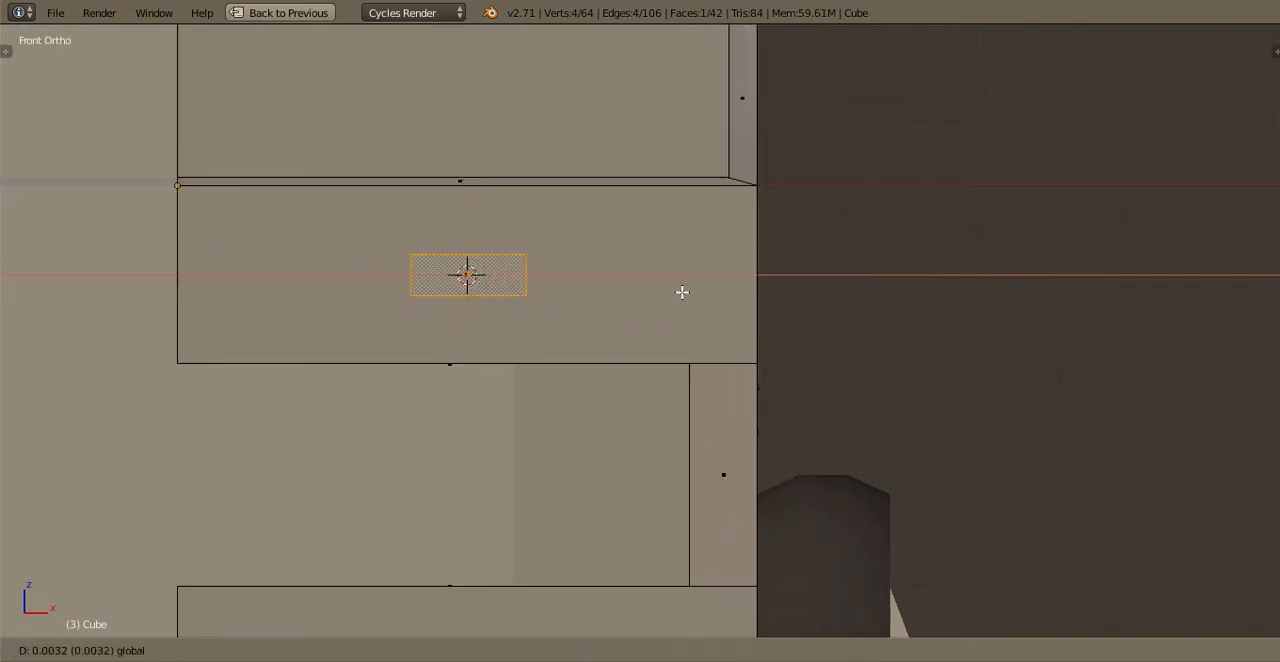
key(x)
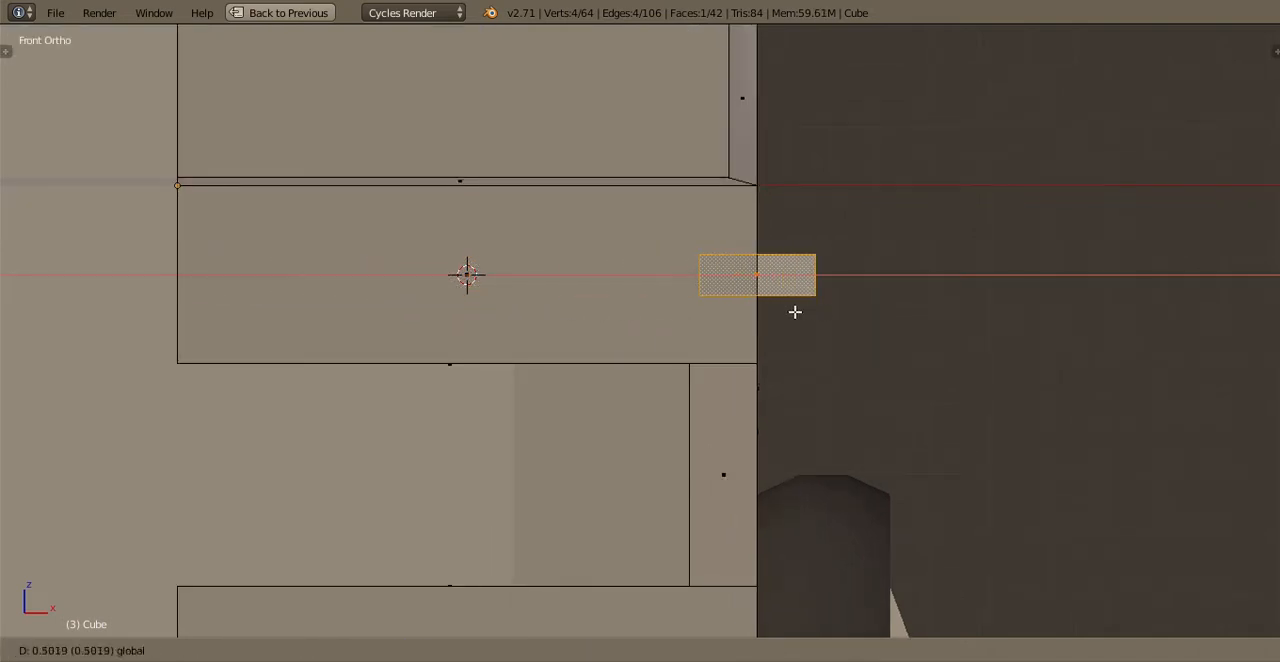
key(Escape)
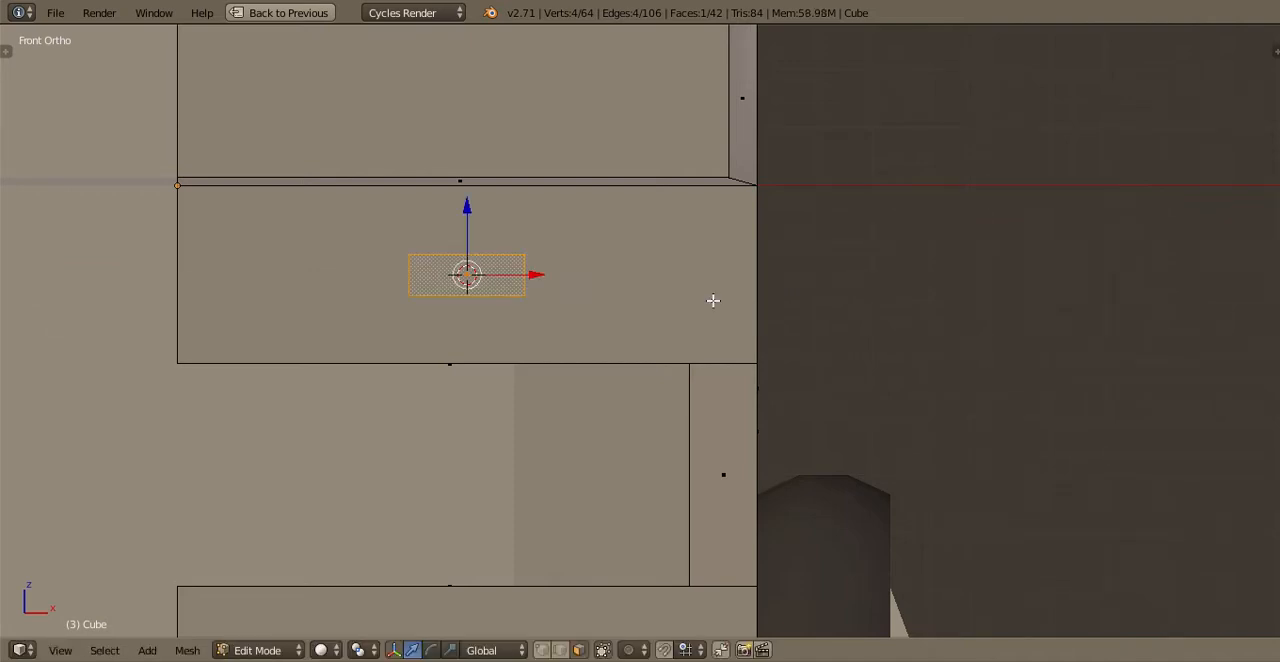
Move the small front face along X past the body's side edge and split it with a centered vertical loop cut
key(g)
key(x)
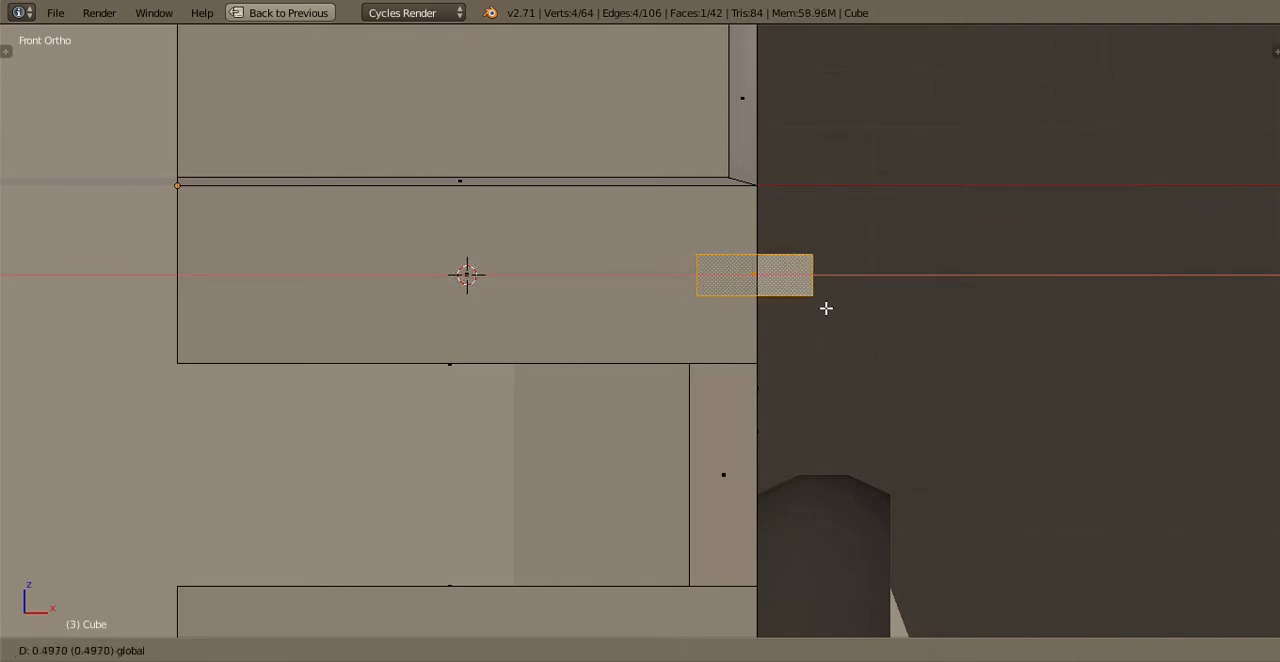
click(890, 309)
key(ctrl+r)
click(843, 298)
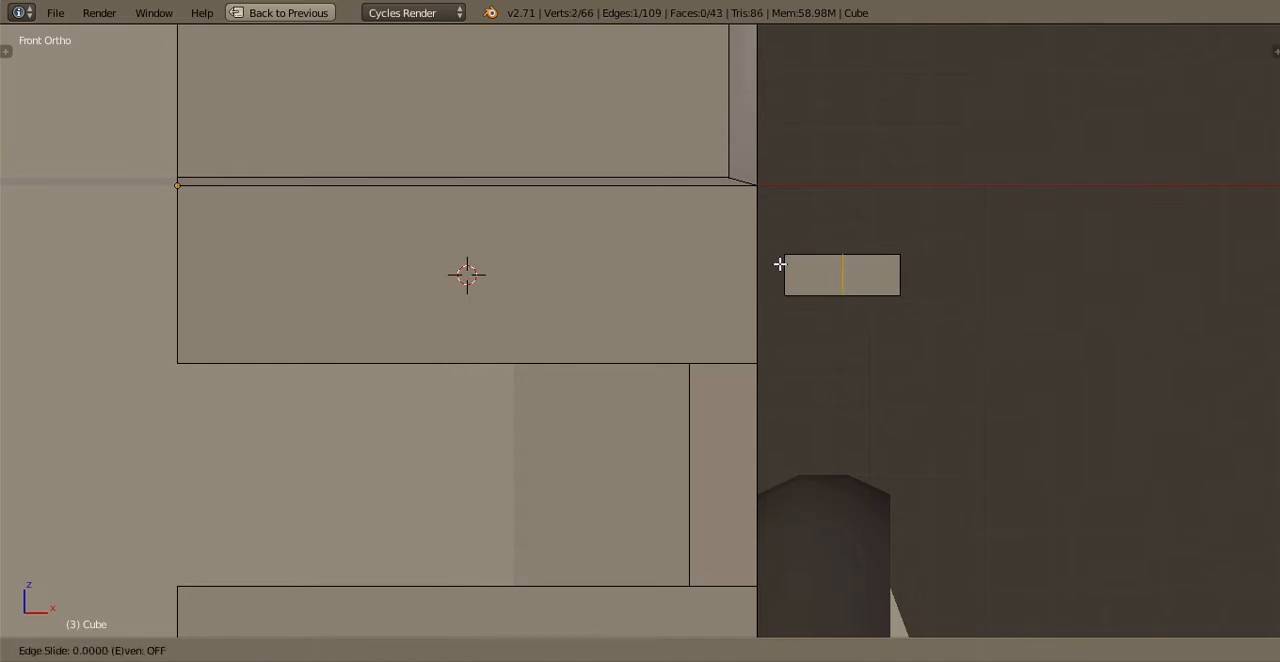
right_click(778, 266)
Select both halves of the small face and move them along X until their middle edge lines up with the body's corner
scroll(650, 326, up, 3)
shift+middle_drag(993, 235, 762, 287)
right_click(762, 287)
shift+right_click(689, 287)
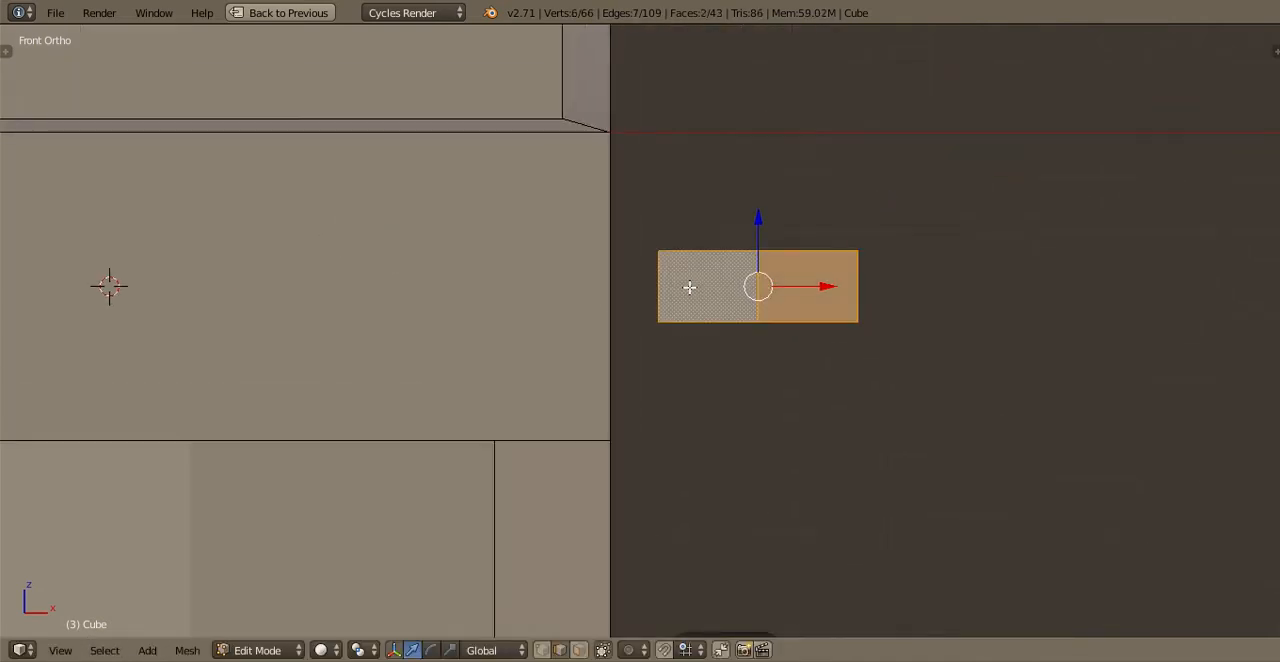
key(g)
key(x)
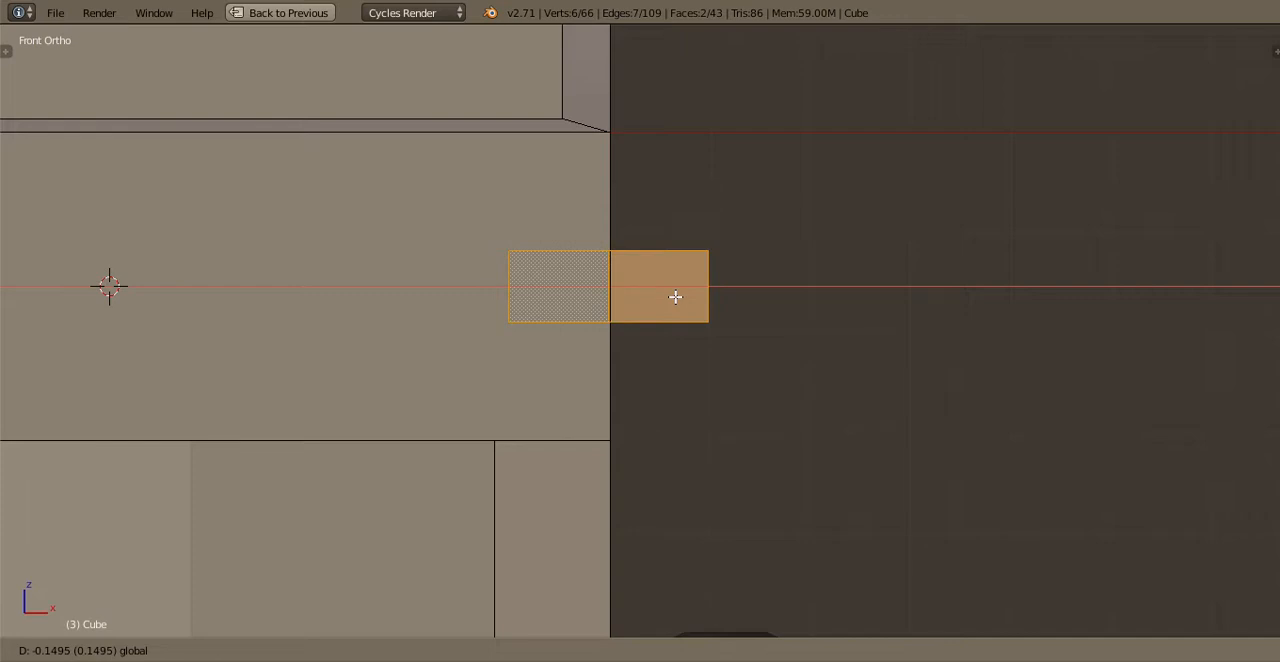
Delete the half of the small face that sticks out past the body's corner
click(542, 650)
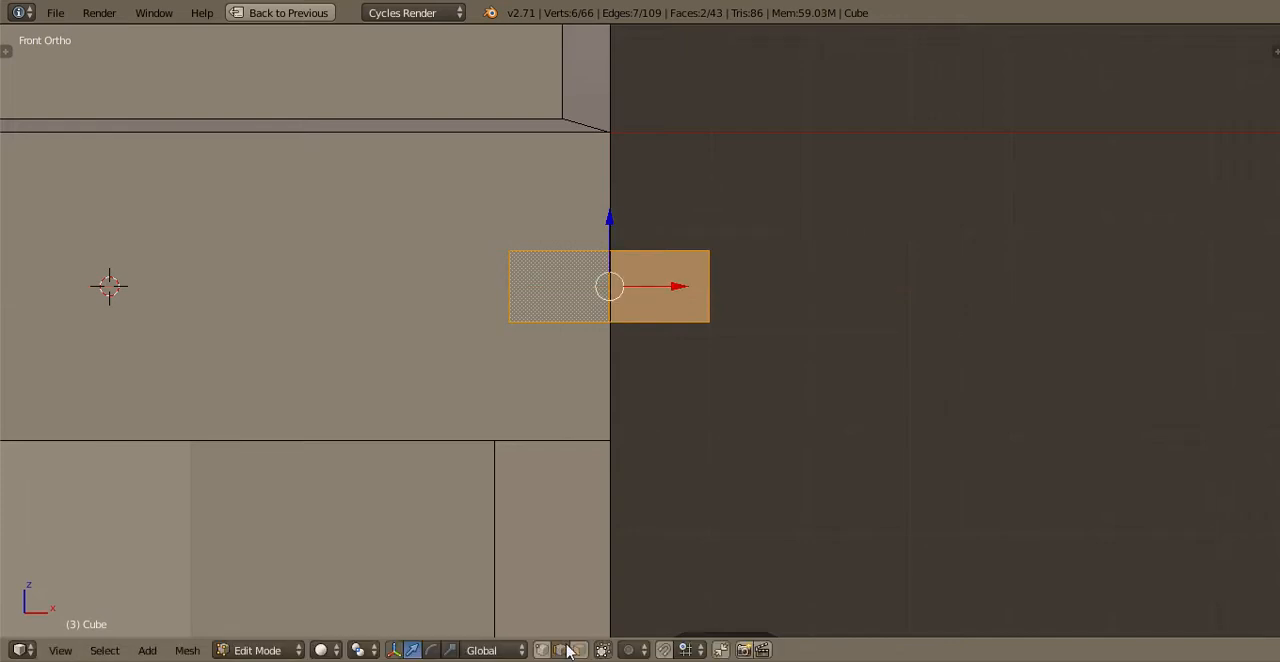
right_click(711, 289)
middle_drag(682, 309, 905, 152)
scroll(683, 307, down, 15)
key(x)
click(656, 264)
scroll(660, 335, up, 6)
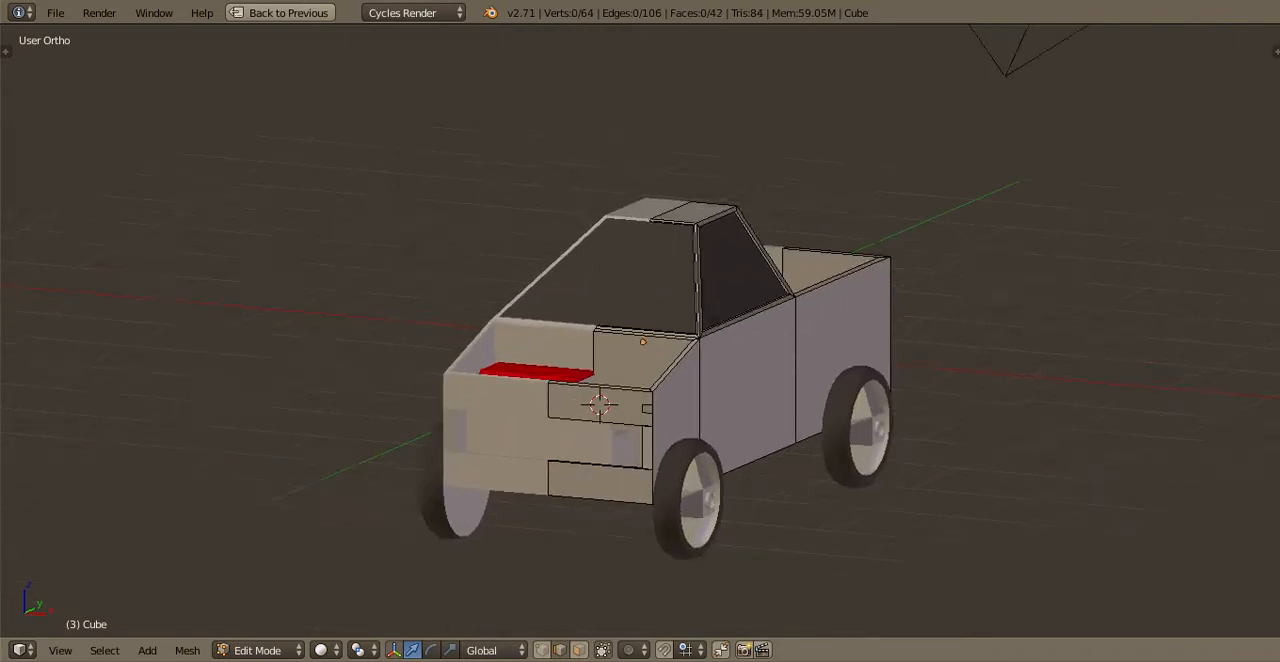
Extrude the small face's outer edge back along the truck's side to form an L-shaped strip around the corner
key(shift+f)
key(w)
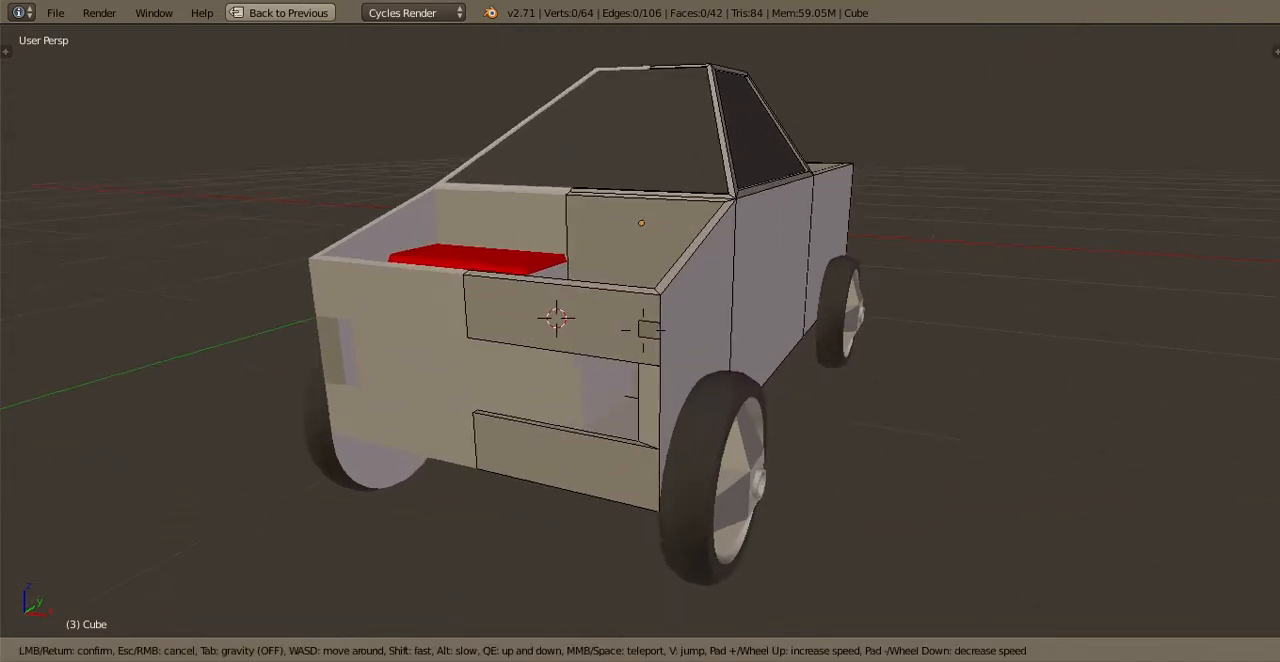
click(772, 352)
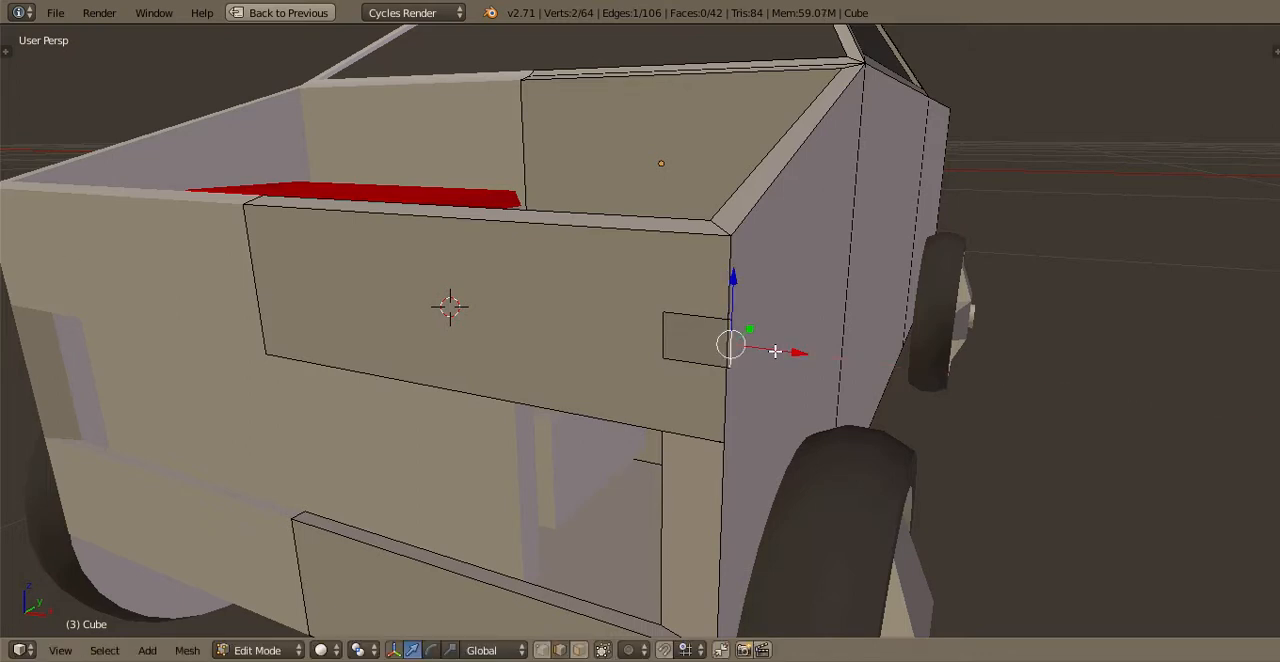
drag(775, 351, 785, 306)
Select the whole L-shaped strip and extrude its faces in place
key(ctrl+l)
key(r)
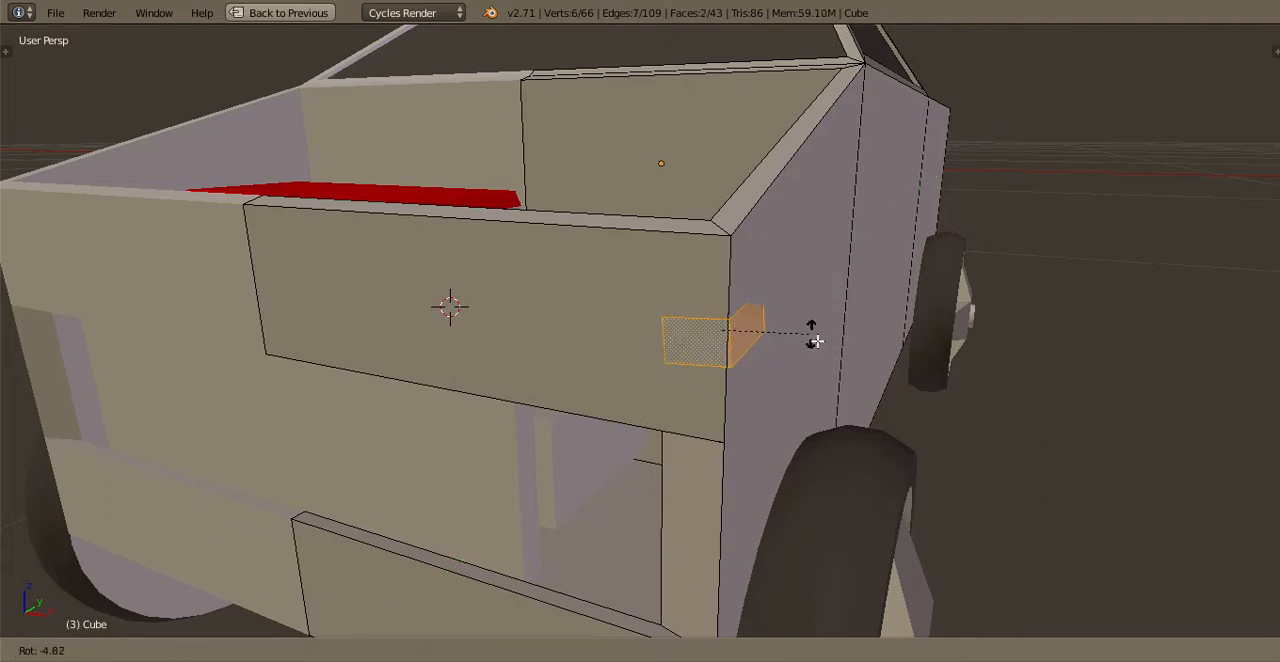
right_click(858, 362)
key(e)
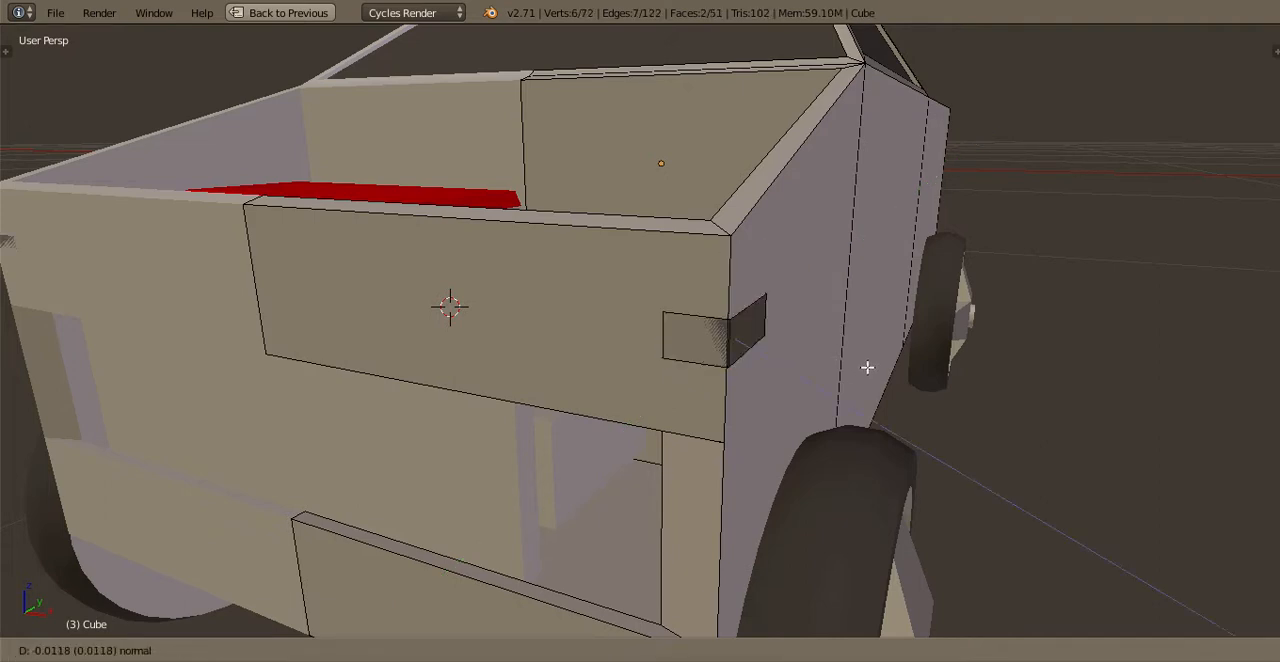
right_click(866, 368)
Select all linked geometry of the L-shaped corner piece and move it slightly outward from the body's corner in the top view
key(Tab)
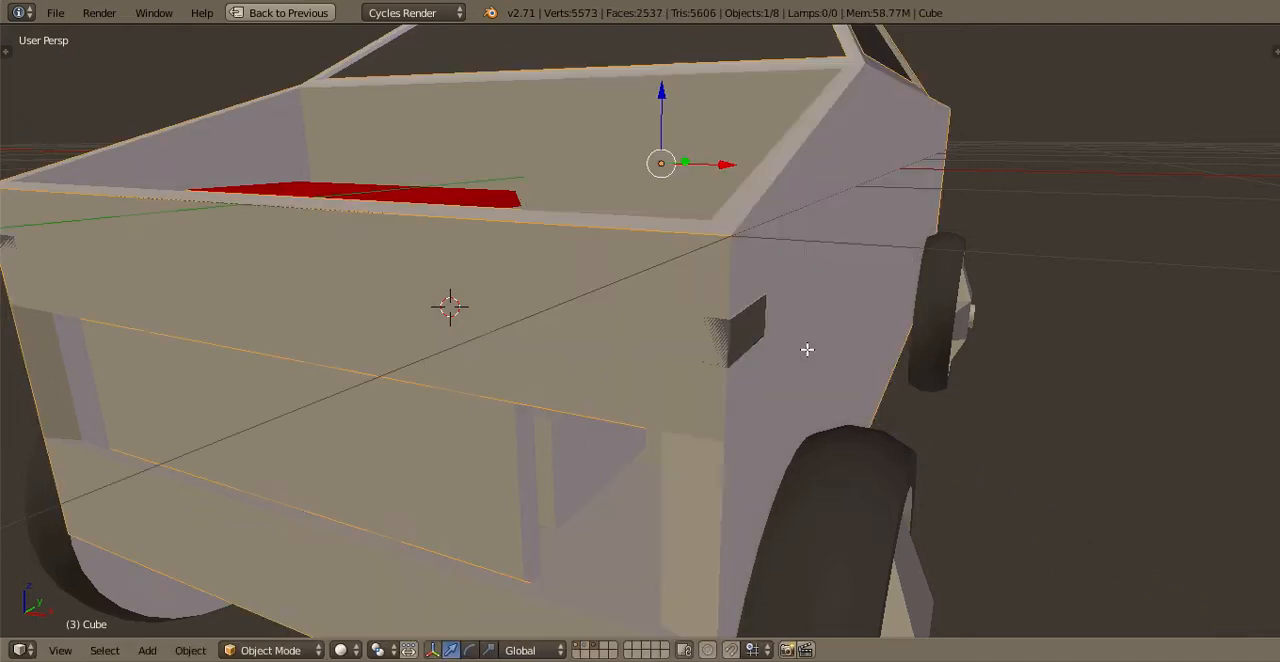
key(Tab)
key(ctrl+l)
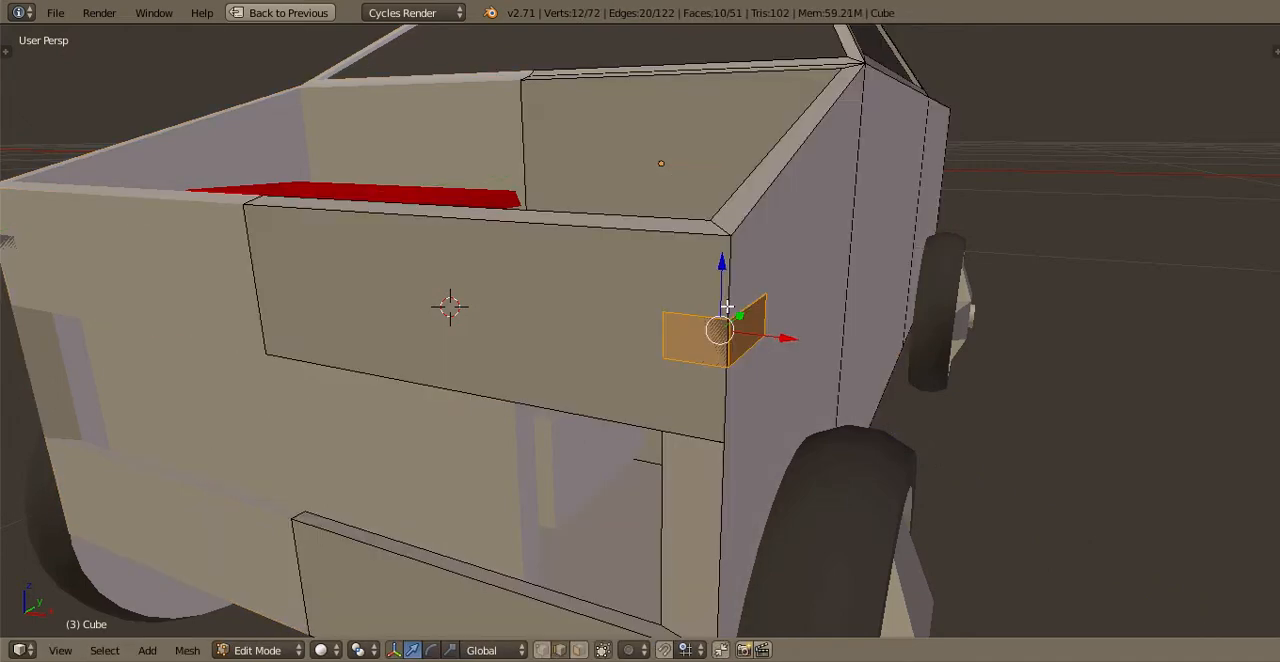
key(KP_7)
scroll(746, 303, down, 5)
shift+middle_drag(781, 581, 602, 265)
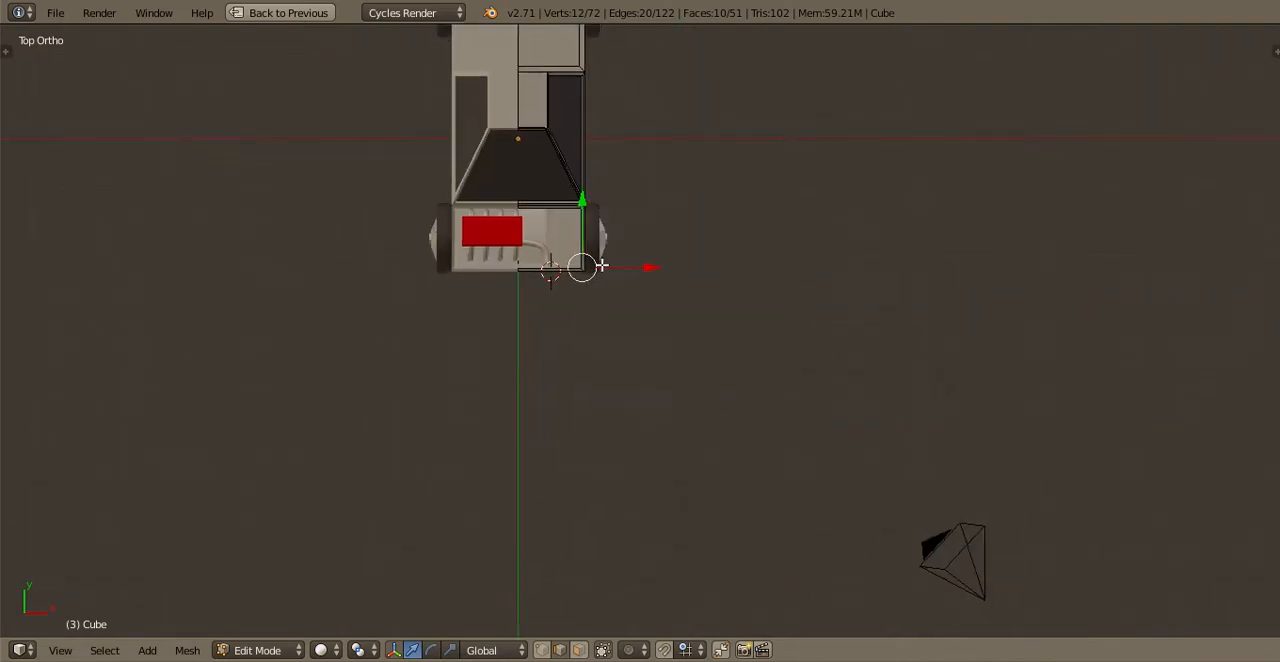
scroll(602, 265, up, 8)
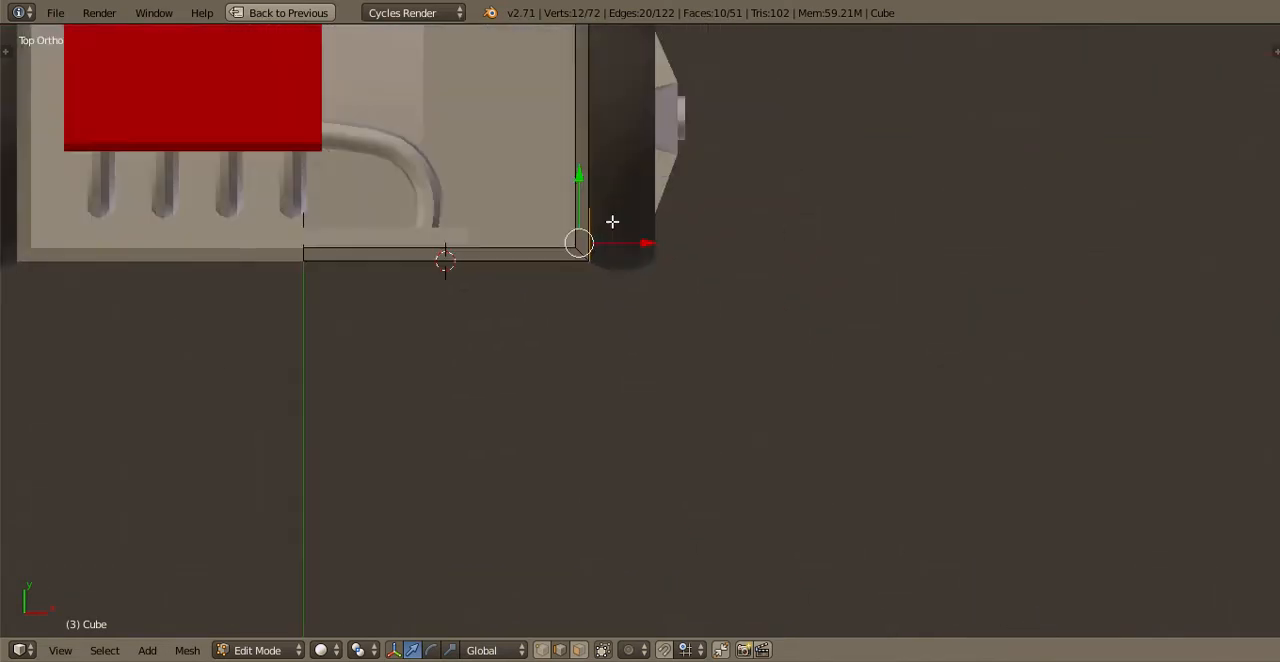
scroll(612, 222, up, 6)
key(g)
click(574, 187)
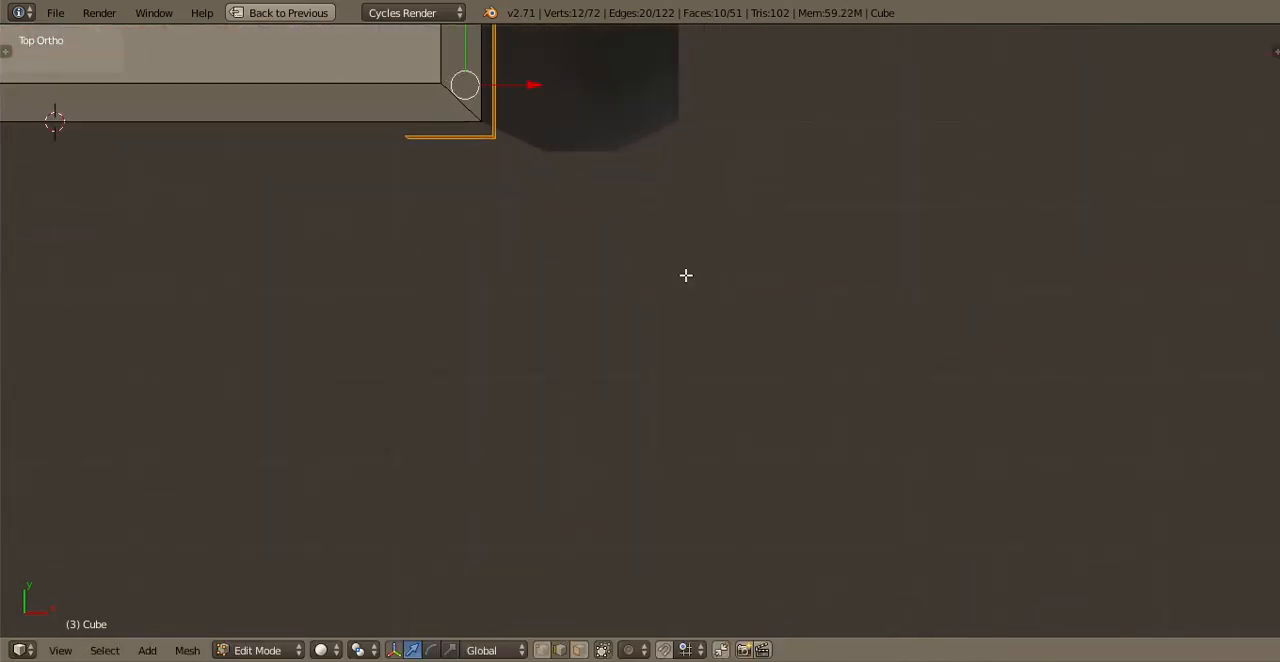
Select the corner piece's two inner faces and move them diagonally into the body to thicken the piece
scroll(686, 275, up, 2)
shift+middle_drag(349, 45, 604, 652)
alt+right_click(611, 257)
alt+right_click(646, 270)
click(578, 650)
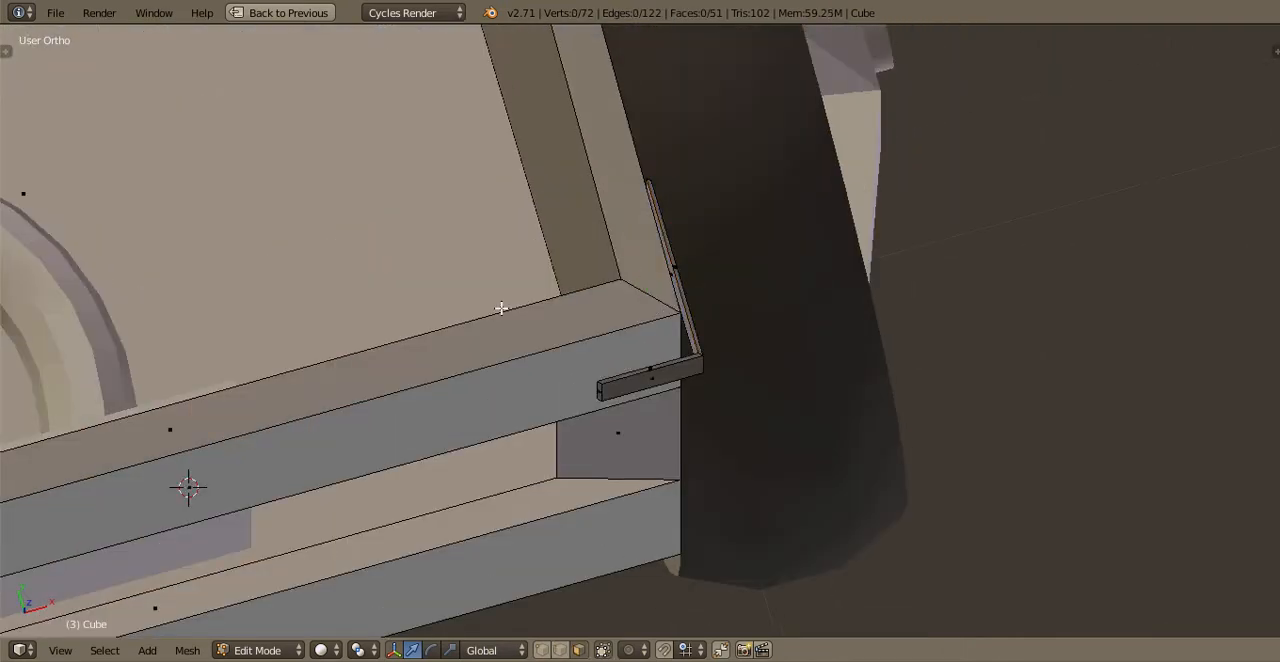
middle_drag(501, 308, 716, 237)
right_click(698, 345)
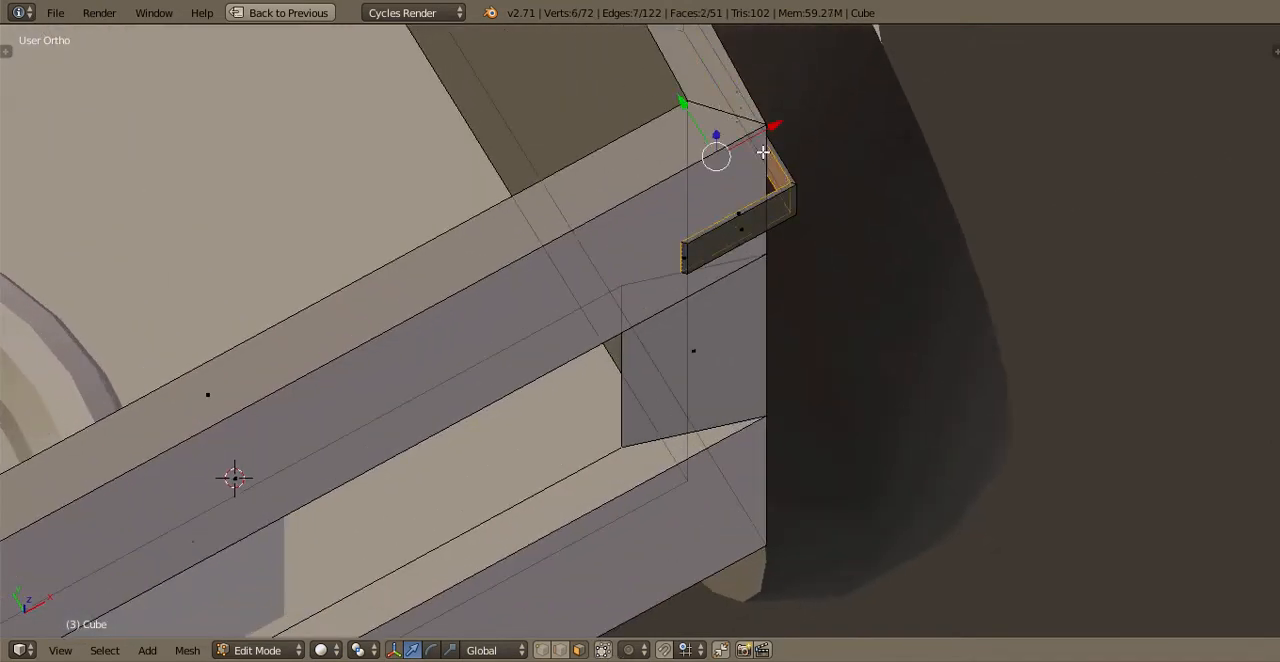
key(KP_7)
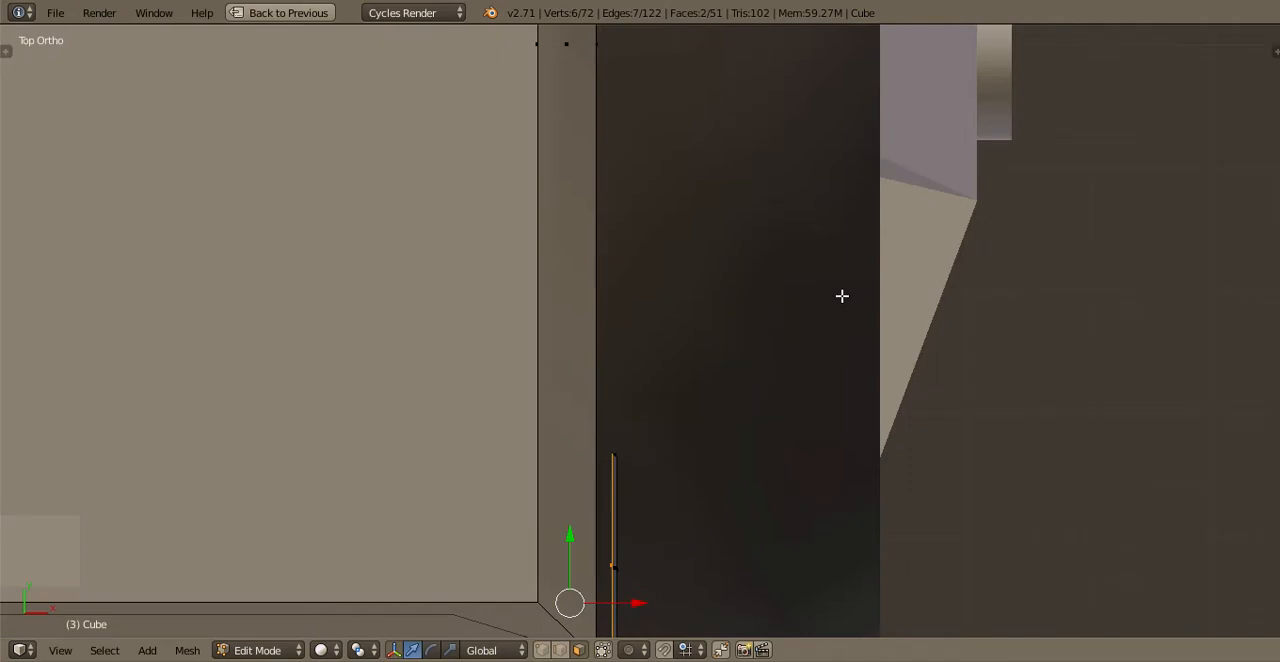
shift+middle_drag(783, 499, 831, 263)
scroll(831, 263, up, 1)
key(g)
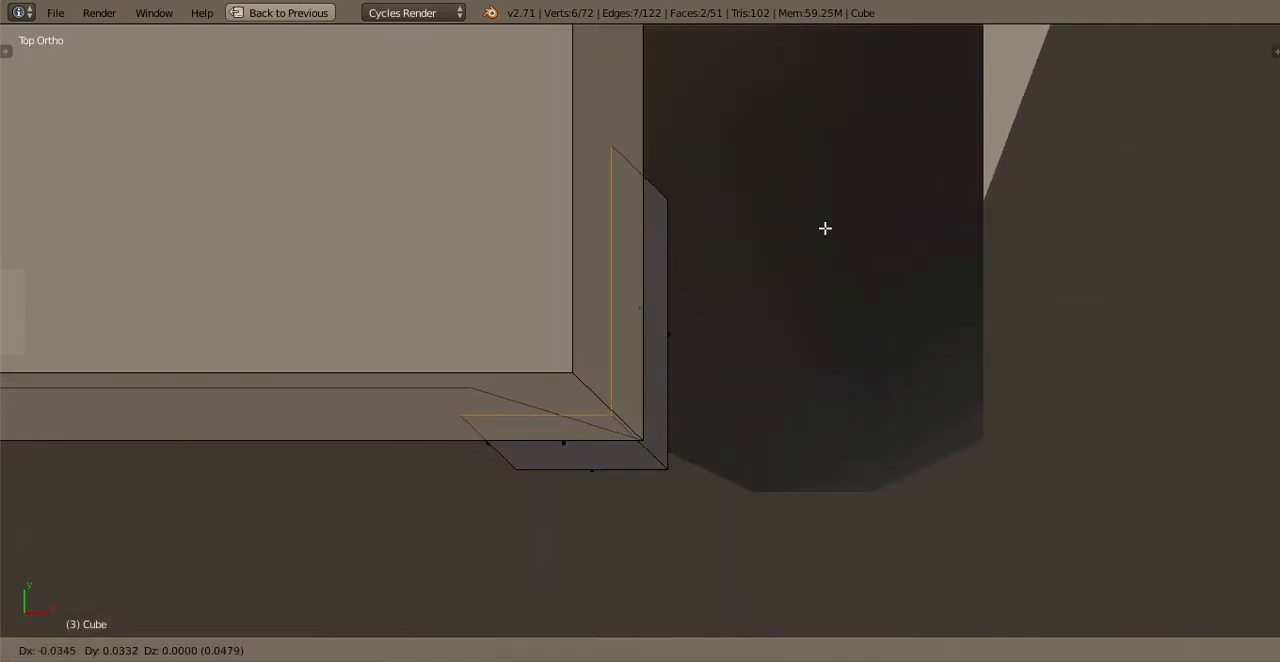
click(728, 320)
Select the entire corner piece, scale it up to about one and a half times its size and raise it about 0.04 along Z
middle_drag(728, 320, 677, 374)
scroll(627, 202, down, 3)
key(KP_1)
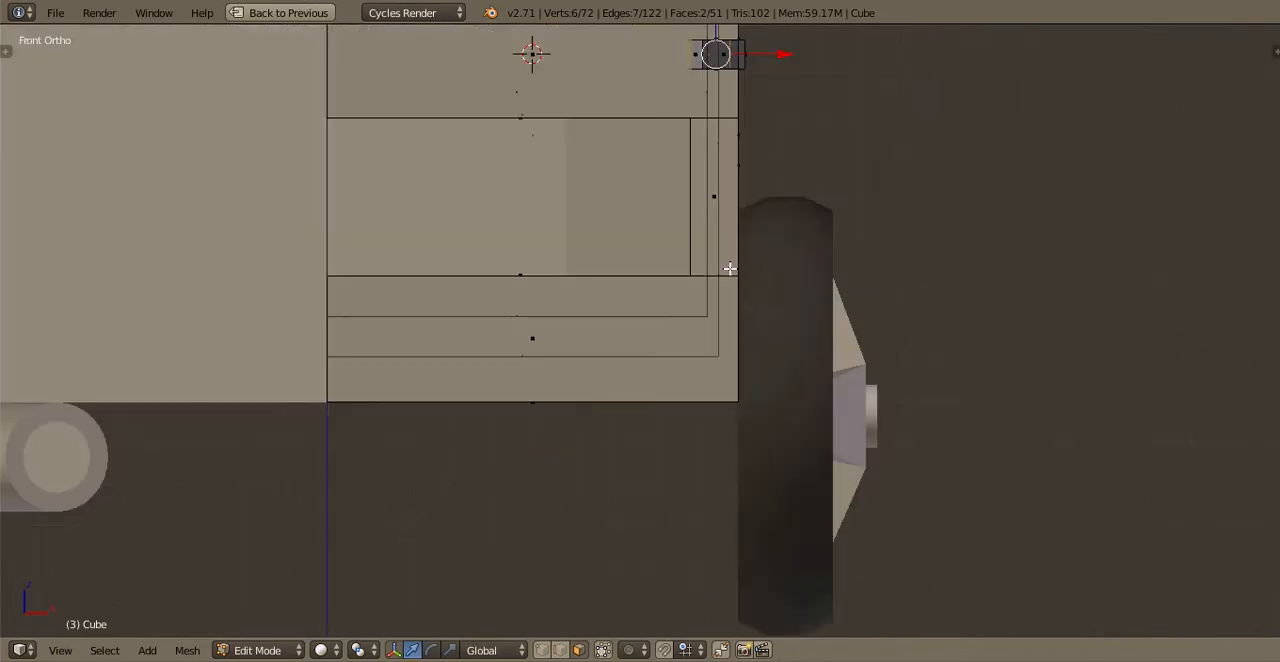
key(ctrl+l)
shift+middle_drag(771, 238, 751, 435)
scroll(745, 360, up, 3)
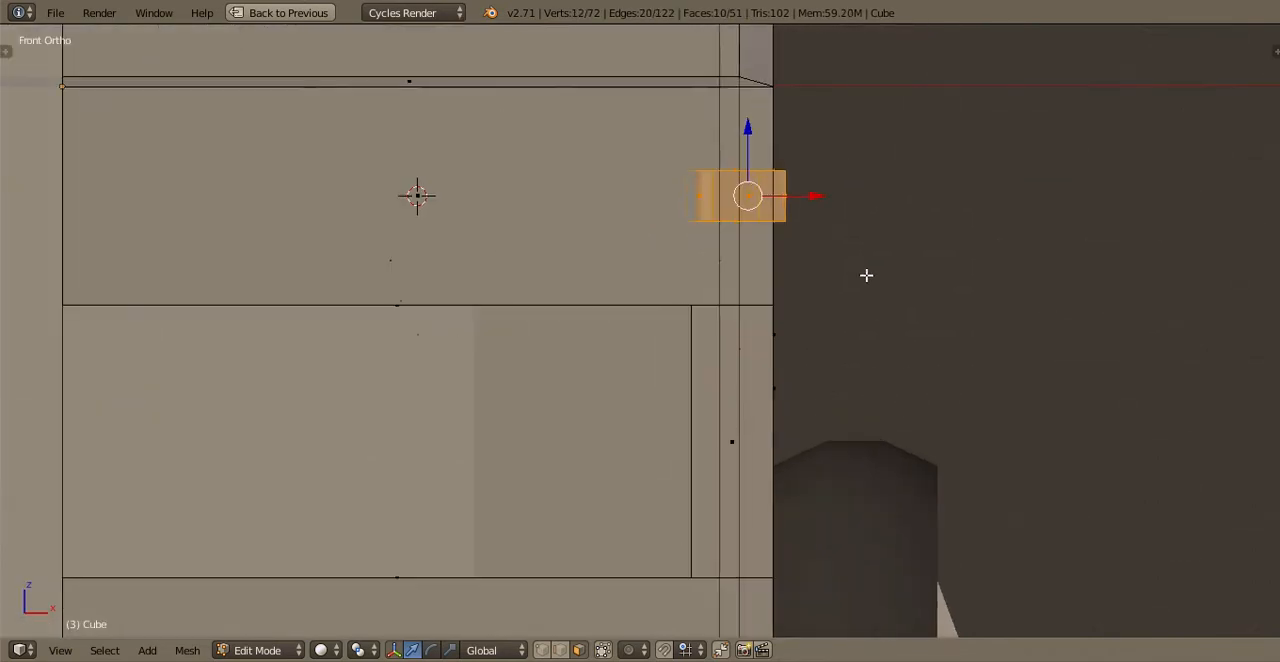
key(s)
click(909, 297)
key(g)
key(z)
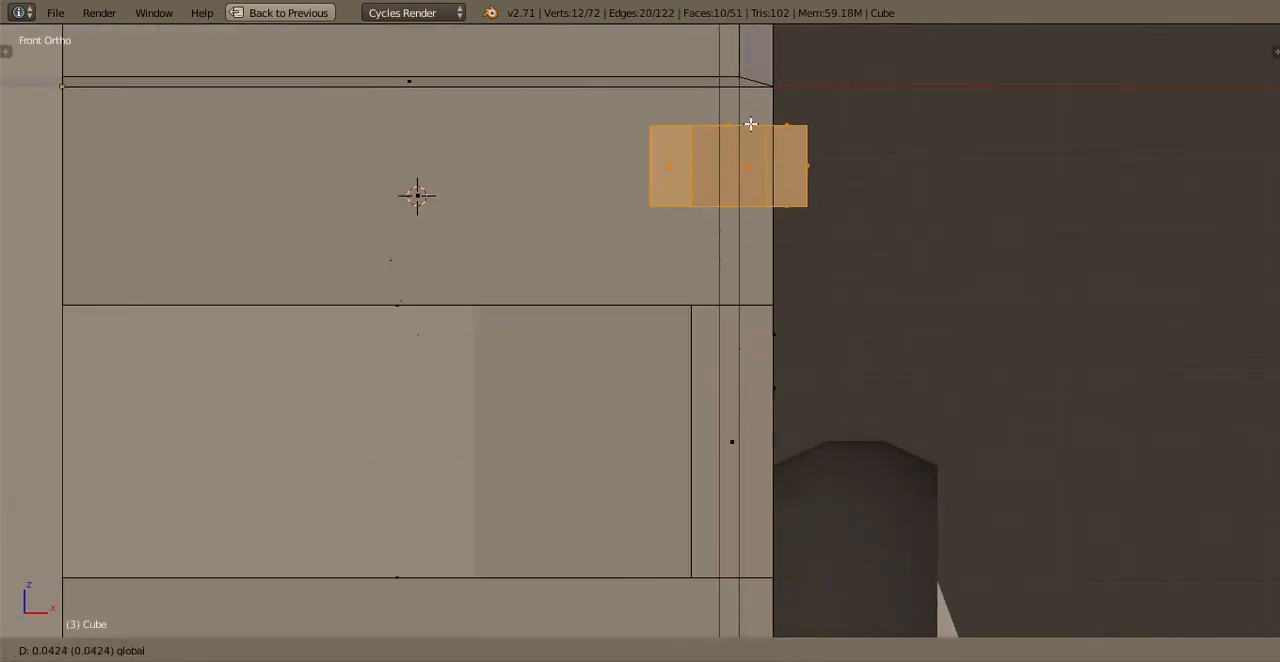
click(751, 123)
Shift the enlarged corner piece in the top view so it wraps evenly around the body's front corner
key(KP_7)
scroll(869, 383, up, 1)
key(g)
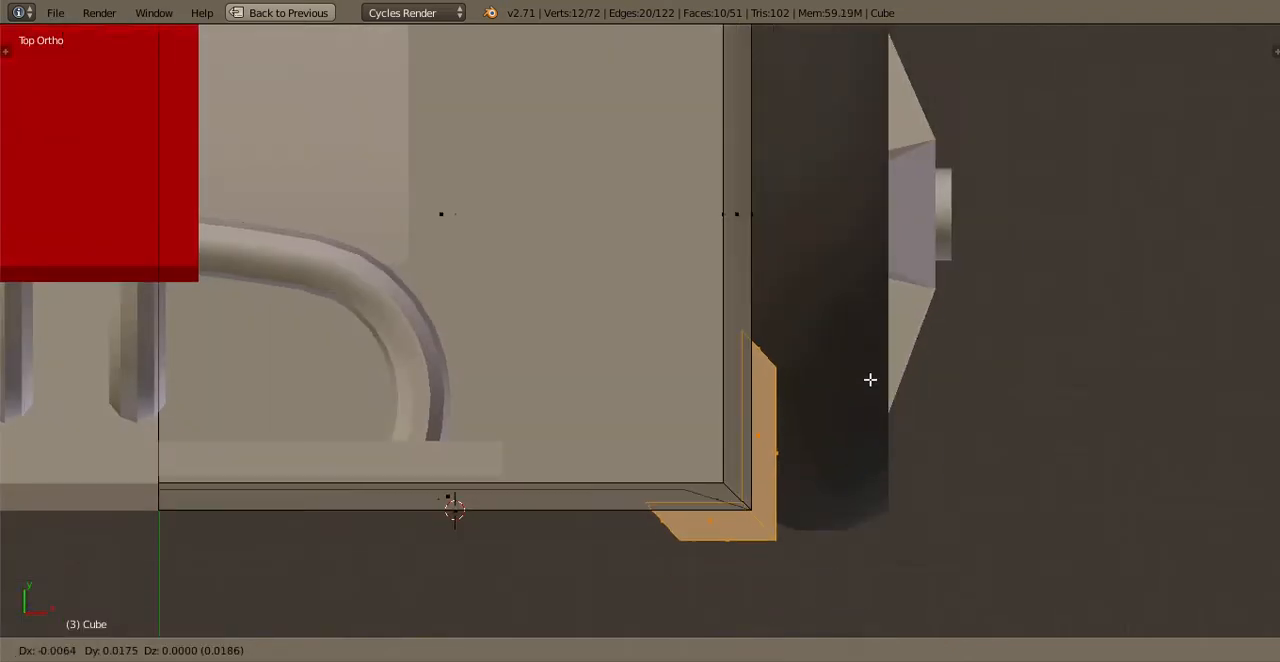
click(692, 531)
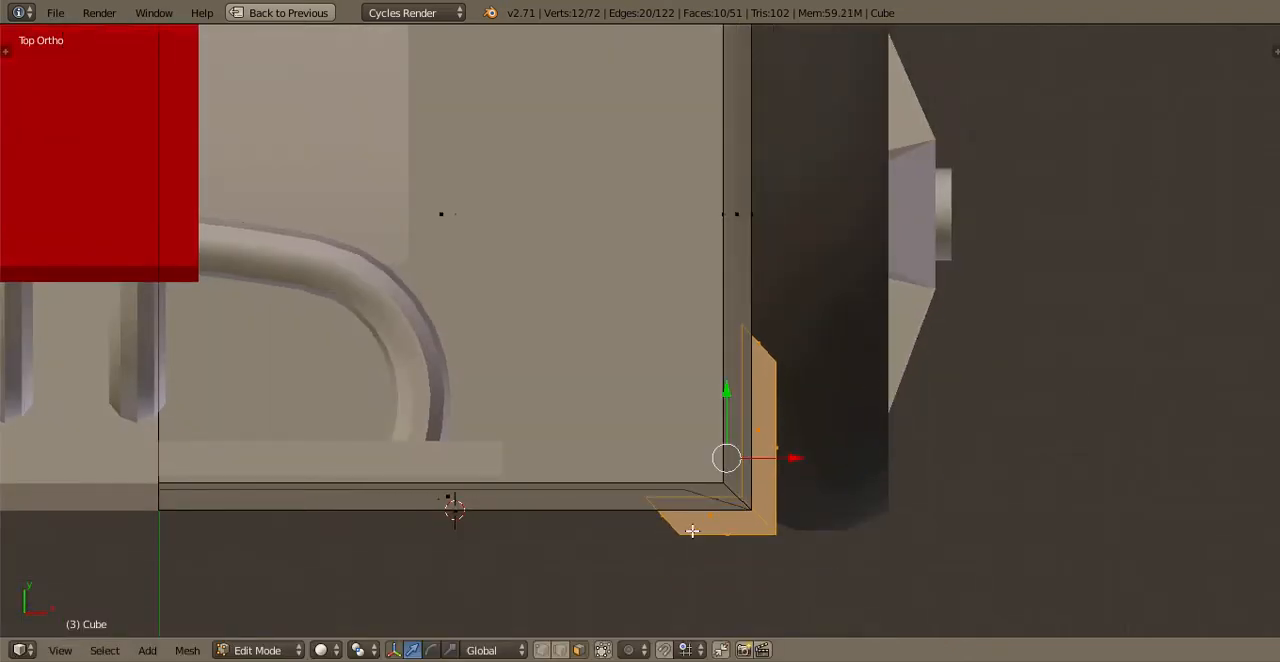
Select the end face on the front arm of the corner piece and flatten it by scaling it to 0 along X
key(KP_1)
scroll(640, 331, up, 1)
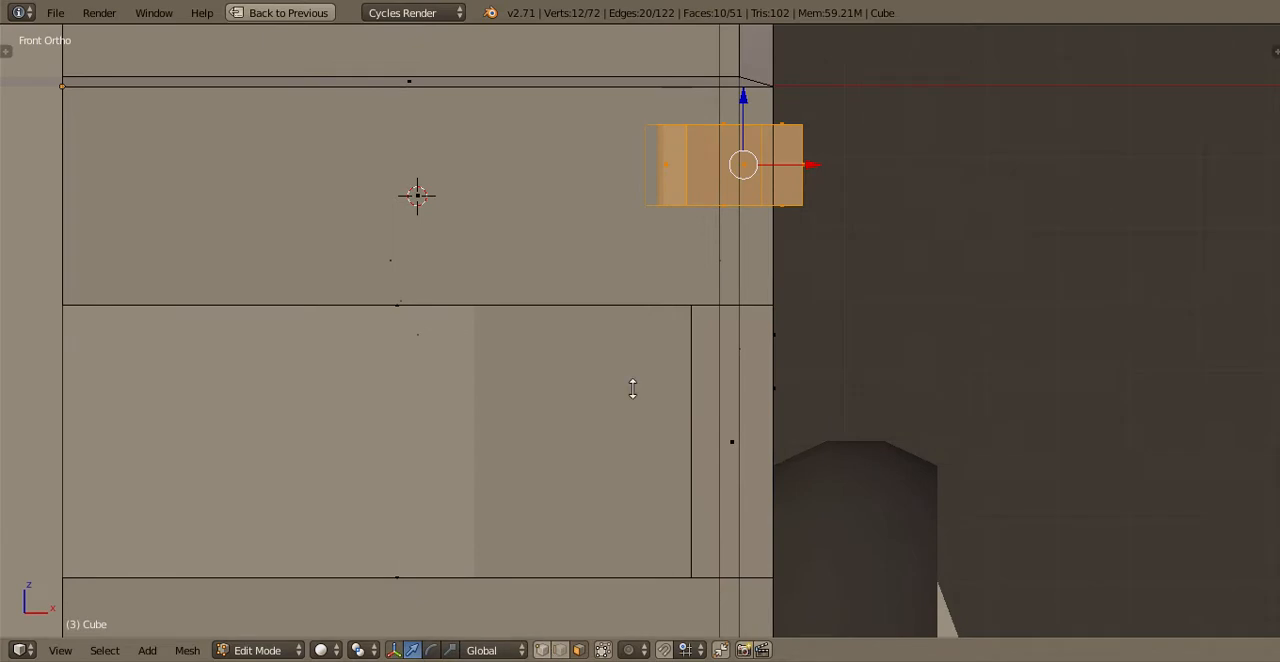
key(a)
key(b)
drag(695, 121, 695, 121)
key(s)
key(x)
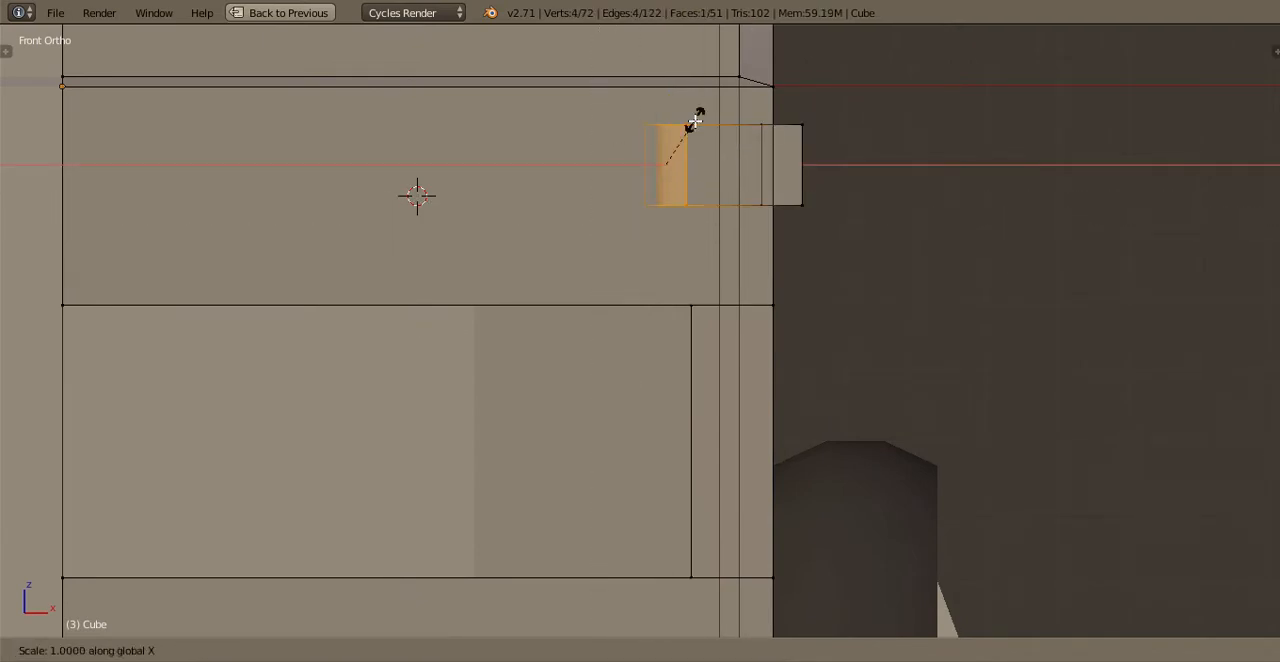
key(0)
key(Return)
Select the end face on the side arm of the corner piece and scale it flat along Y
key(KP_7)
key(a)
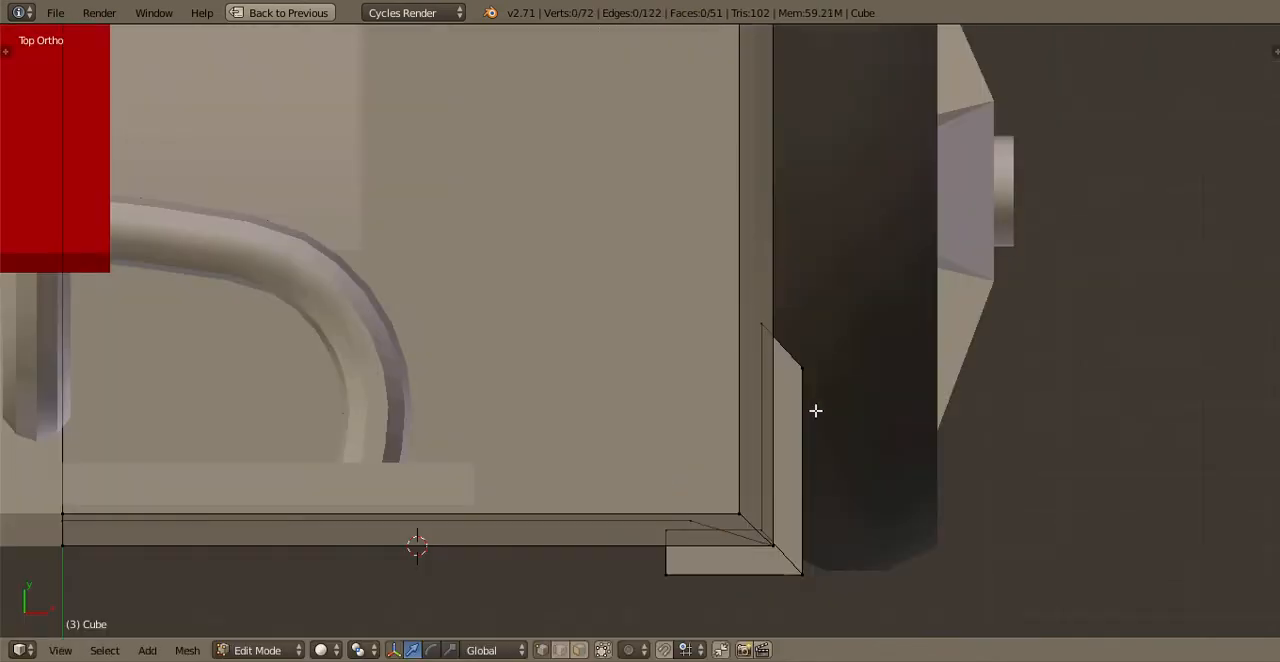
key(s)
key(y)
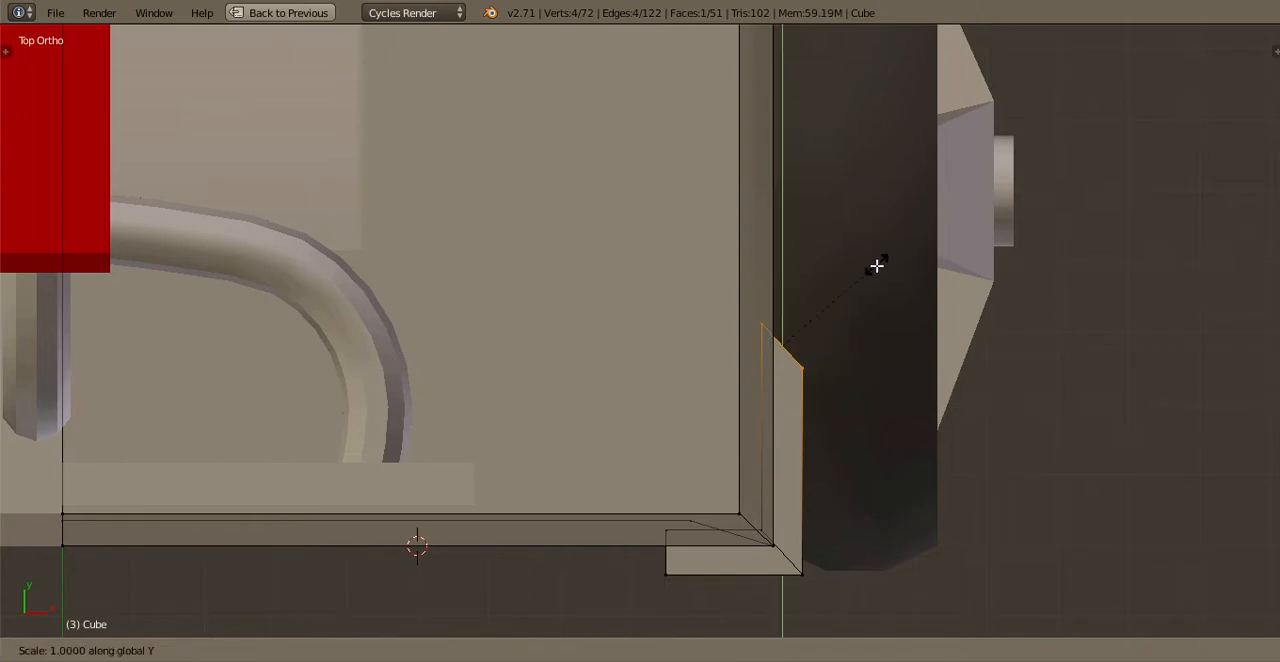
key(Return)
Raise the whole corner piece slightly, duplicate it about 0.19 lower along Z and check both blocks on the truck
key(KP_1)
key(ctrl+l)
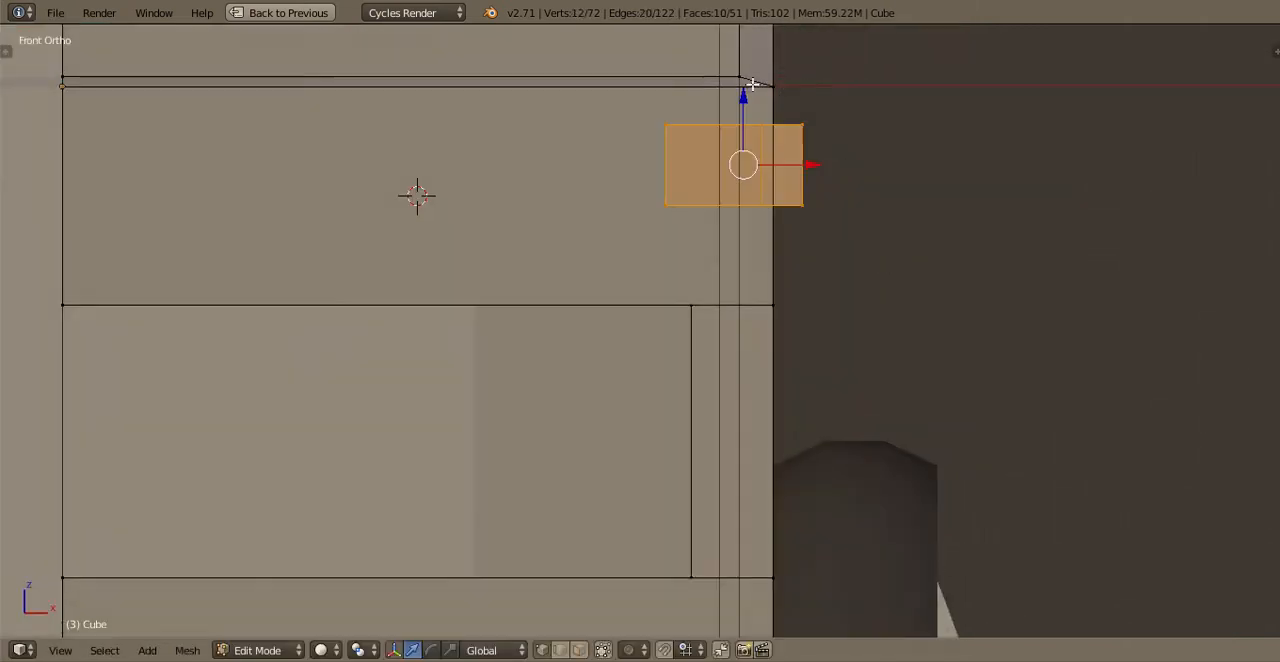
drag(752, 84, 753, 78)
key(shift+d)
key(z)
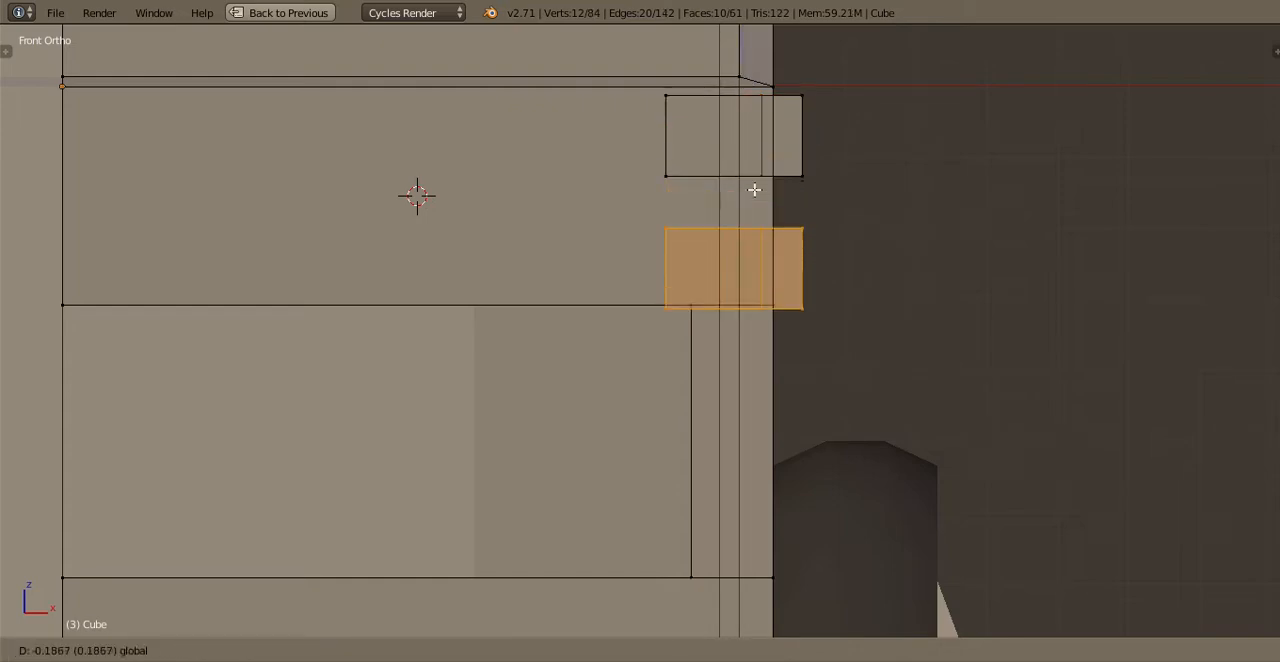
click(754, 194)
key(Tab)
scroll(751, 200, down, 4)
middle_drag(722, 226, 712, 282)
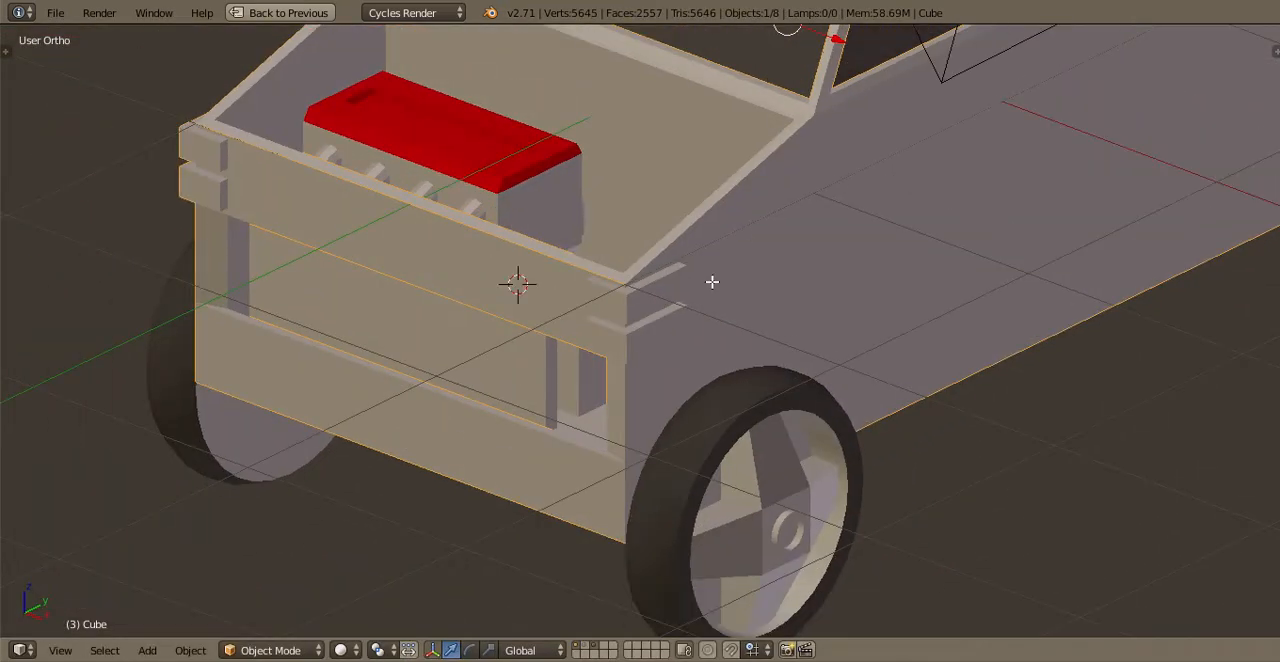
scroll(711, 290, down, 2)
key(Tab)
Select both corner blocks in the top view and move them diagonally inward toward the body's front corner
key(Tab)
key(KP_7)
key(Tab)
scroll(719, 463, up, 3)
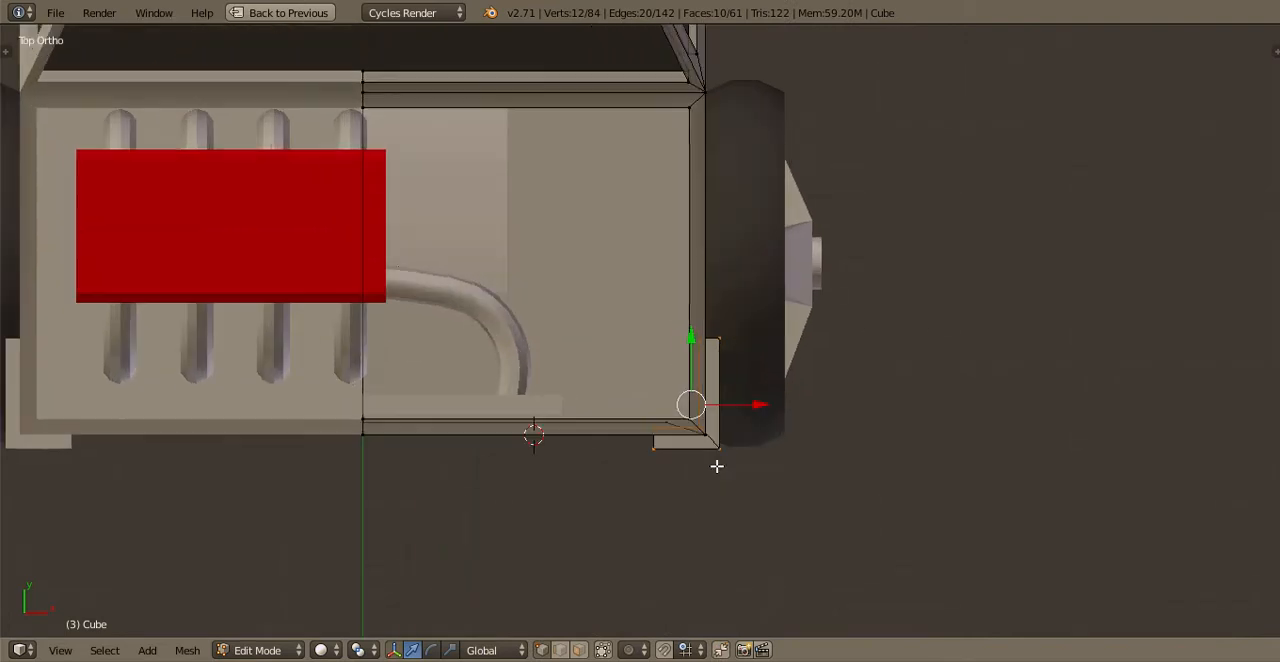
key(b)
drag(724, 458, 708, 439)
key(ctrl+l)
shift+middle_drag(804, 477, 779, 345)
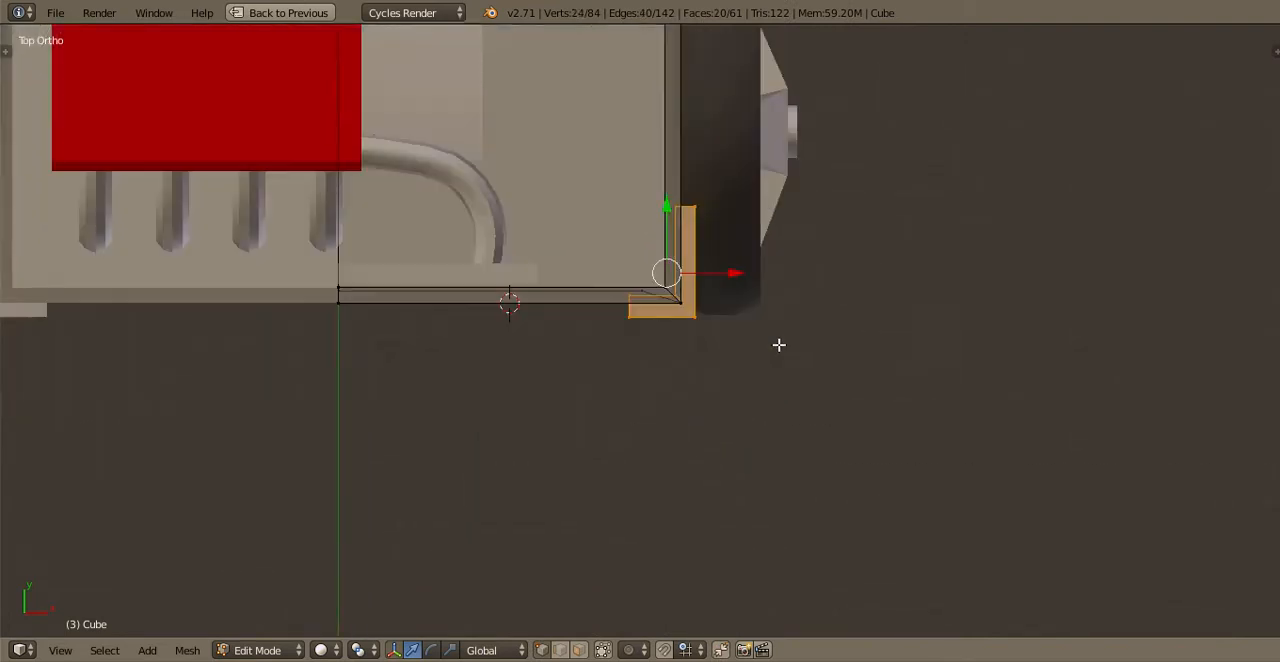
scroll(779, 345, up, 4)
key(g)
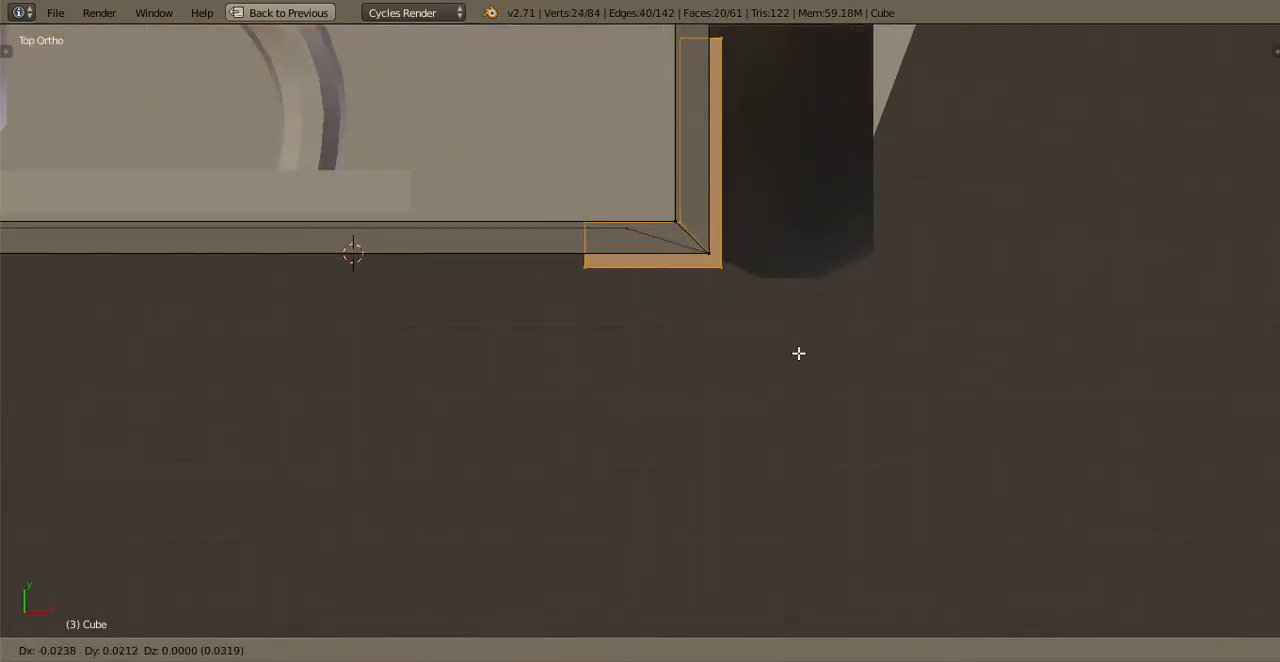
Settle both corner blocks against the body's front corner and try scaling them along one axis
click(752, 315)
text(sz)
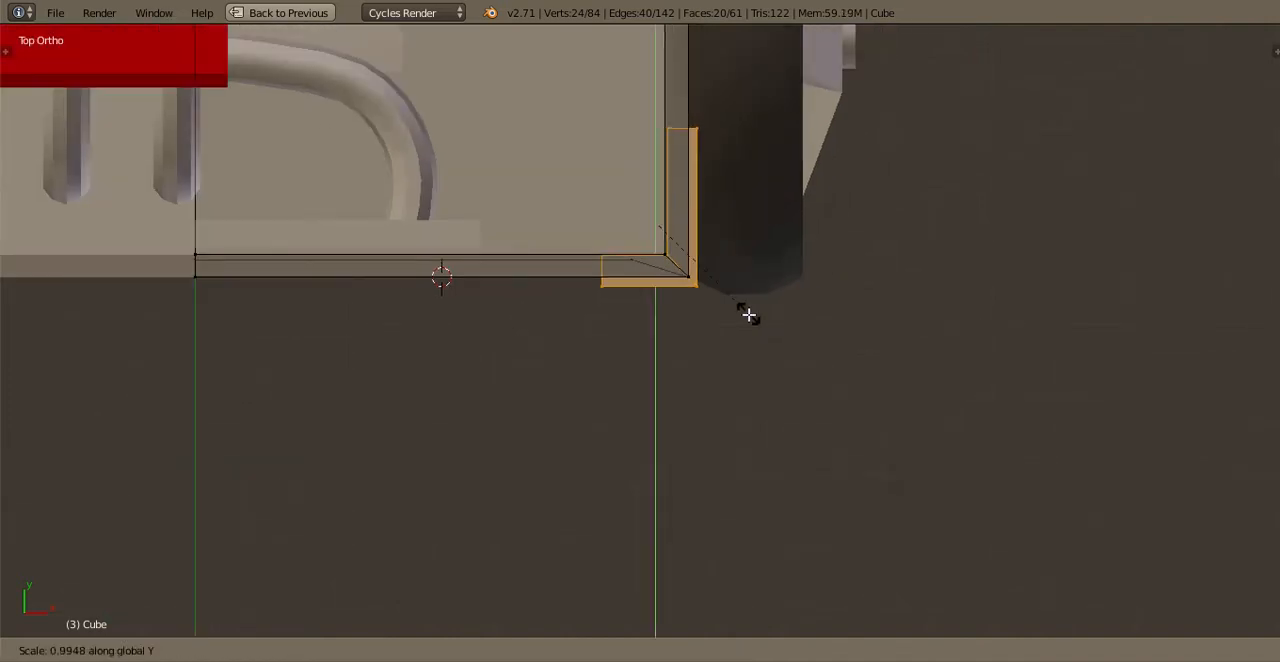
text(00)
key(Return)
key(ctrl+z)
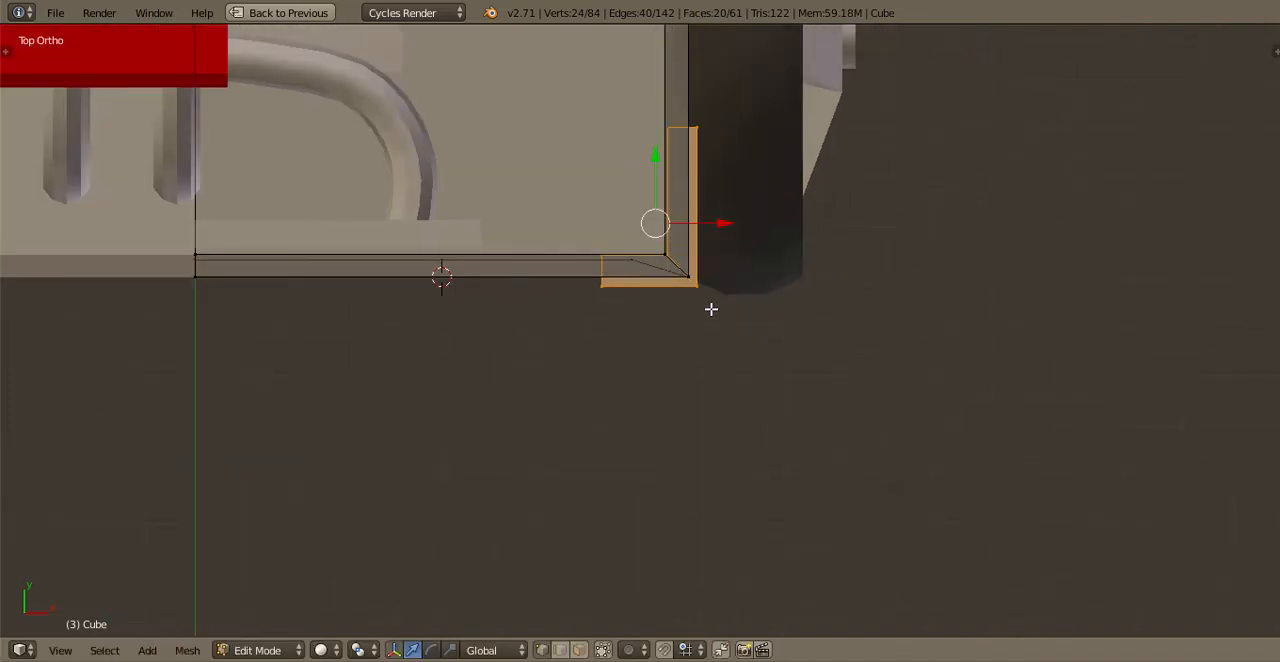
scroll(711, 309, down, 1)
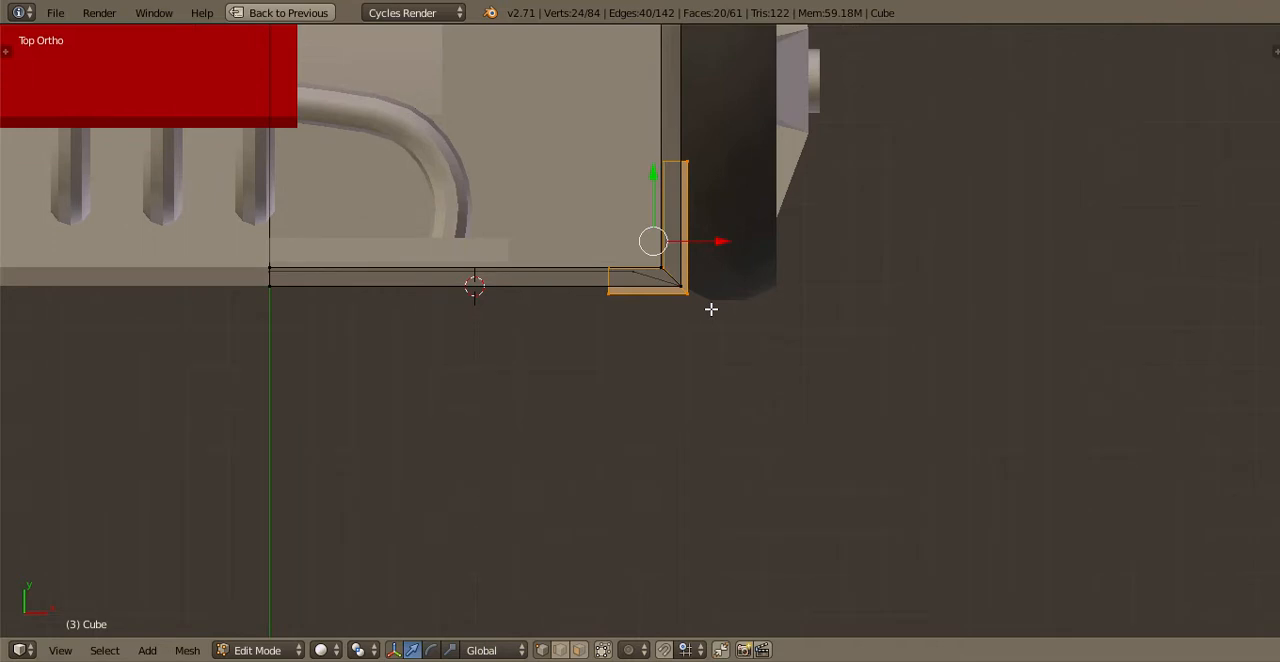
text(r)
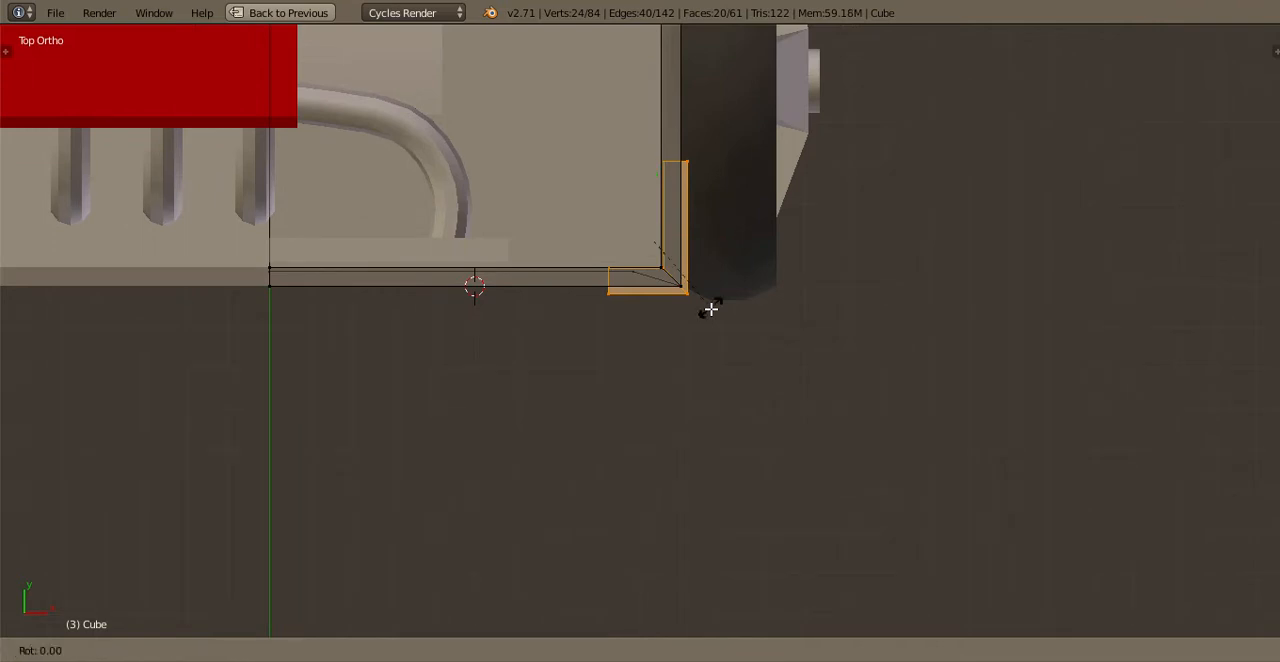
text(-90)
key(Return)
key(ctrl+z)
text(r9)
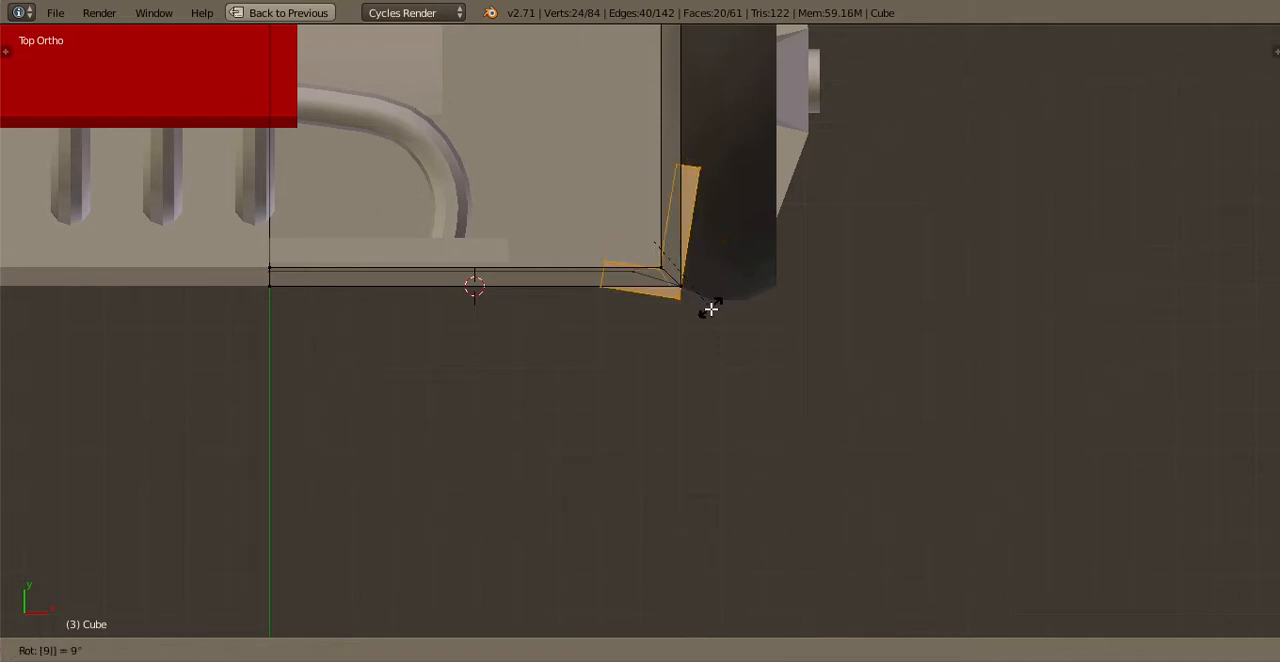
key(Escape)
Turn both corner blocks a quarter turn, flip them 180° about X and rotate them half around, putting the longer arm along the front
key(r)
key(z)
key(x)
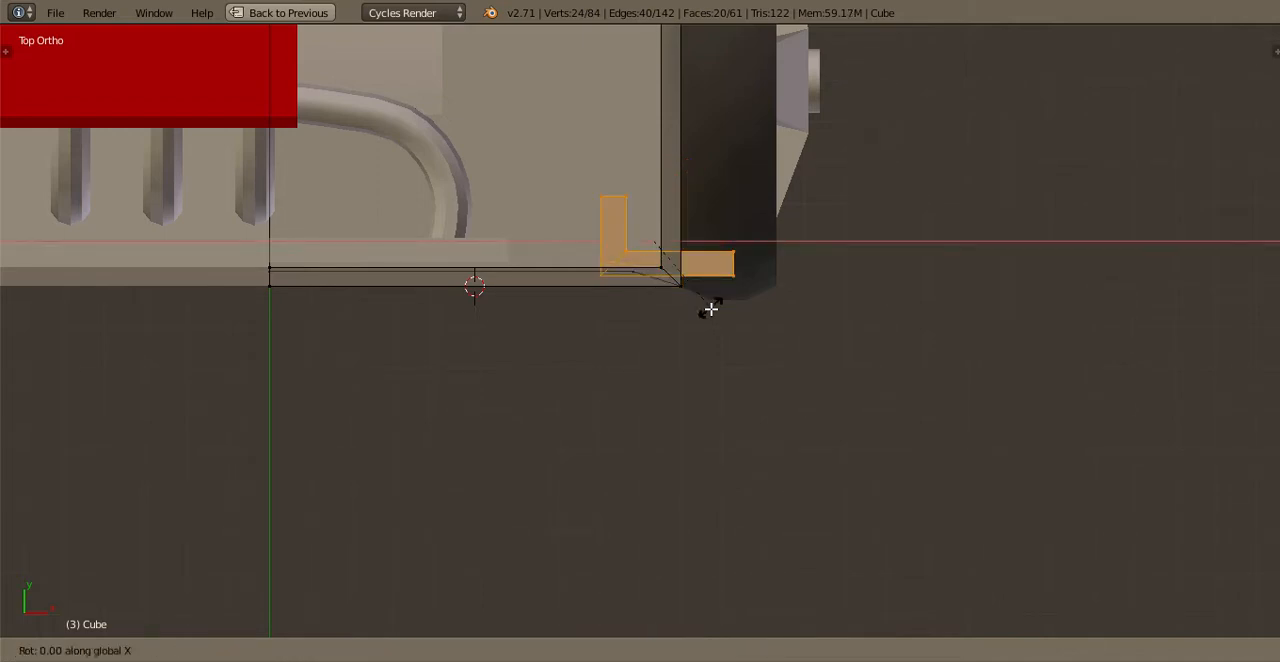
text(90)
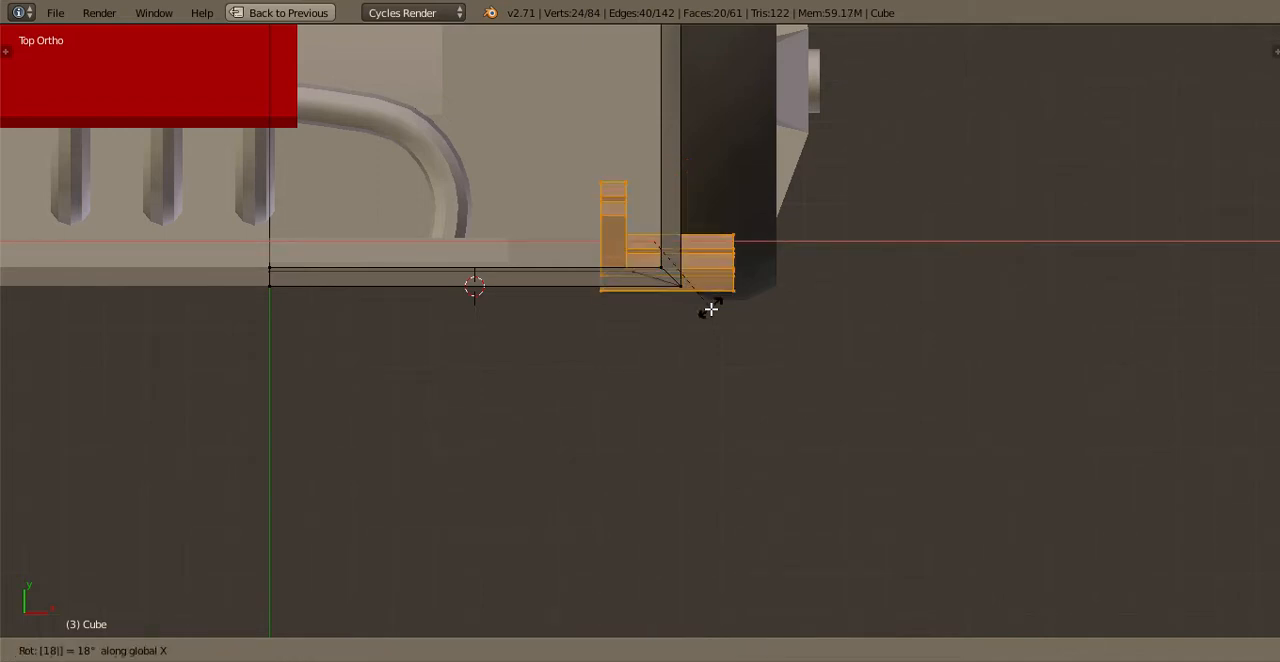
key(Return)
key(r)
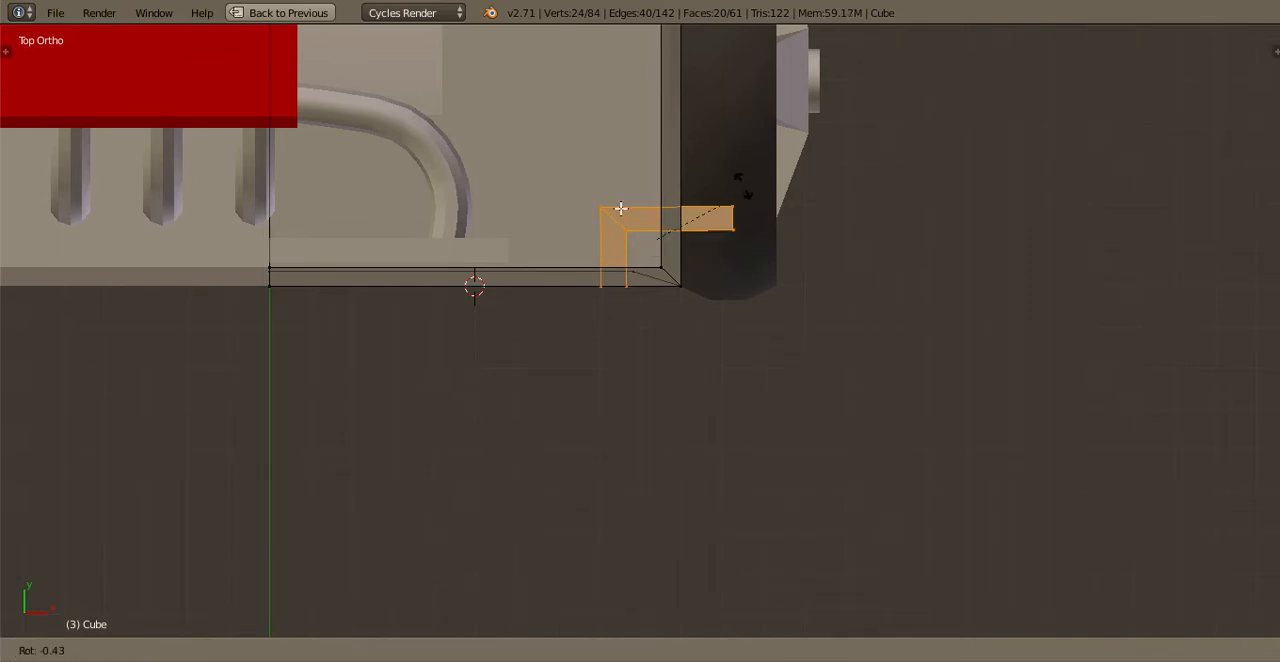
click(569, 290)
Move the reoriented blocks back around the body's front corner and check their fit on the truck
scroll(805, 244, up, 3)
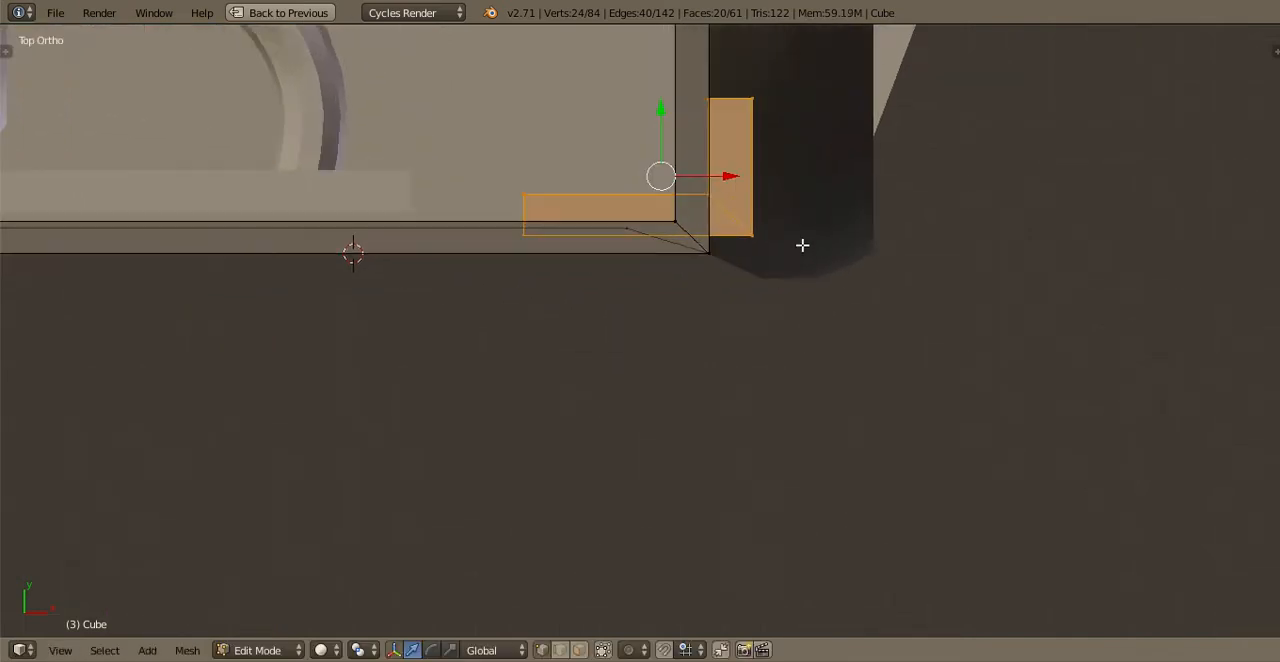
key(g)
click(804, 235)
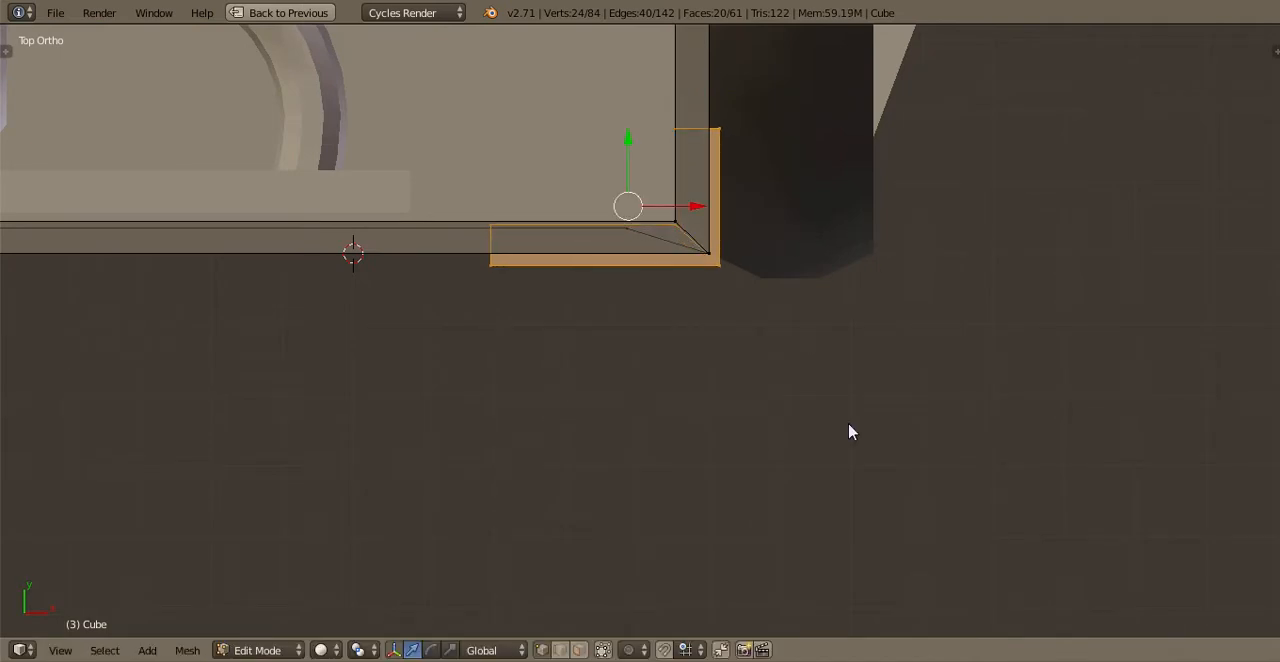
key(Tab)
scroll(809, 340, down, 1)
middle_drag(809, 340, 566, 249)
key(Tab)
key(Tab)
Separate the selected corner blocks from the body into their own object and select that object
key(Tab)
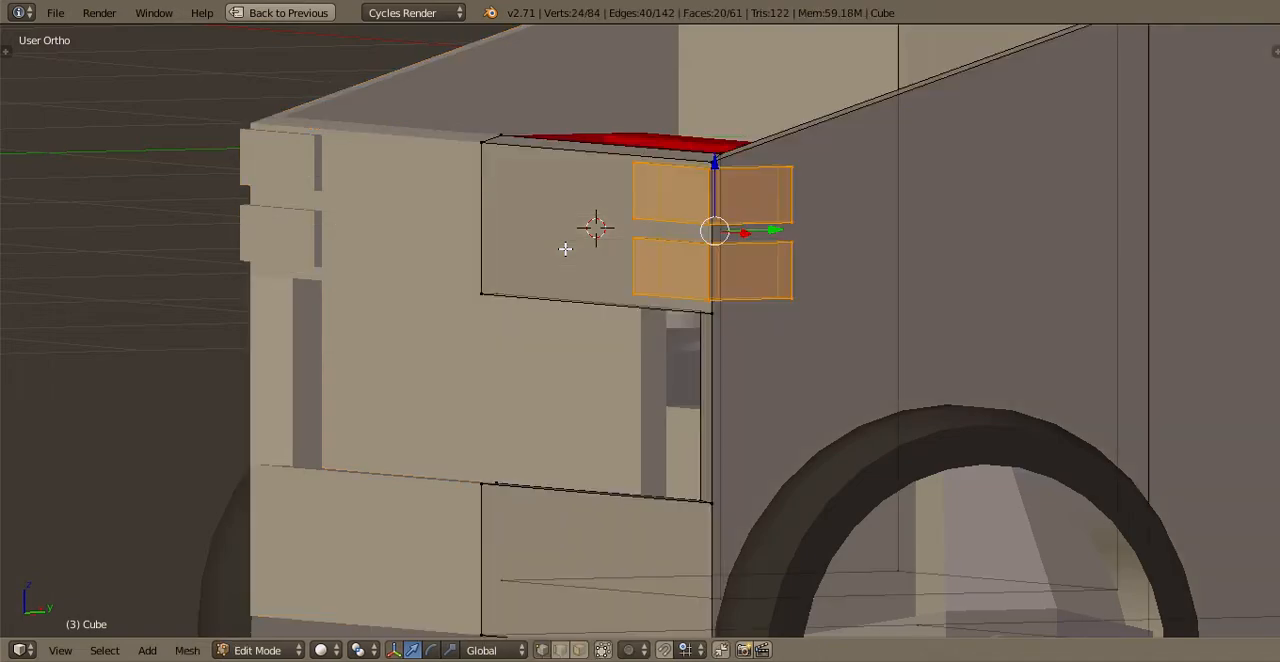
key(p)
click(565, 249)
key(Tab)
right_click(660, 275)
Give the front light blocks a new material with an Emission shader in white
key(ctrl+Up)
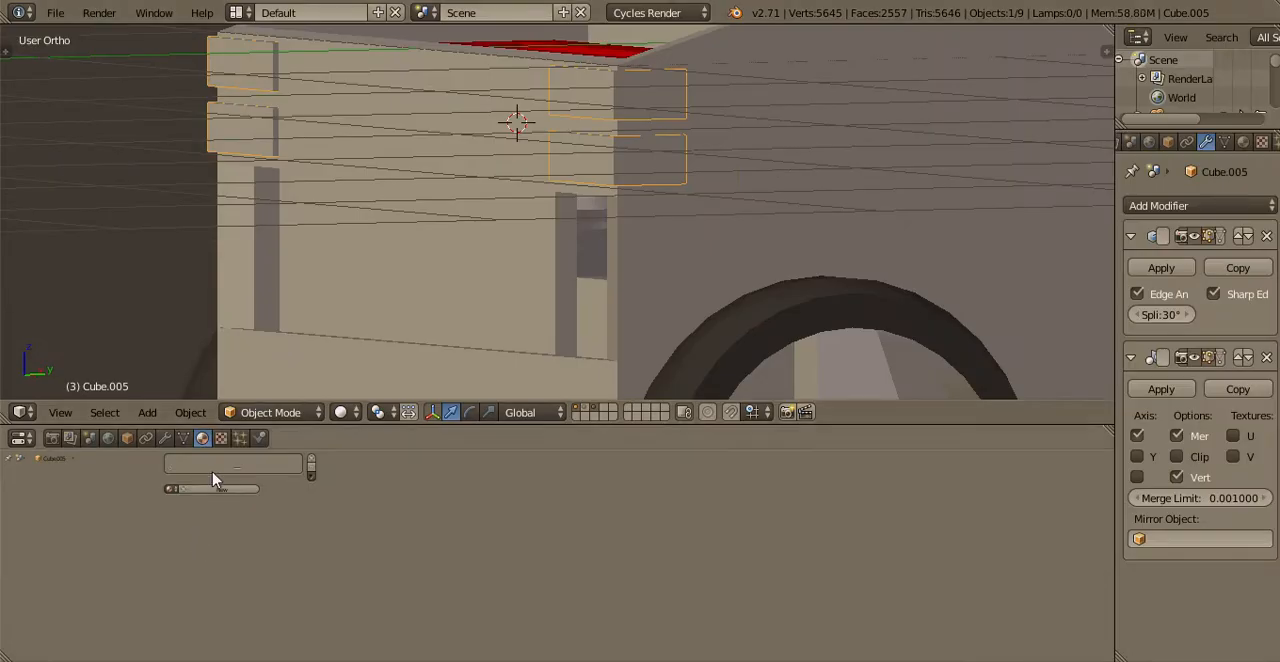
click(218, 490)
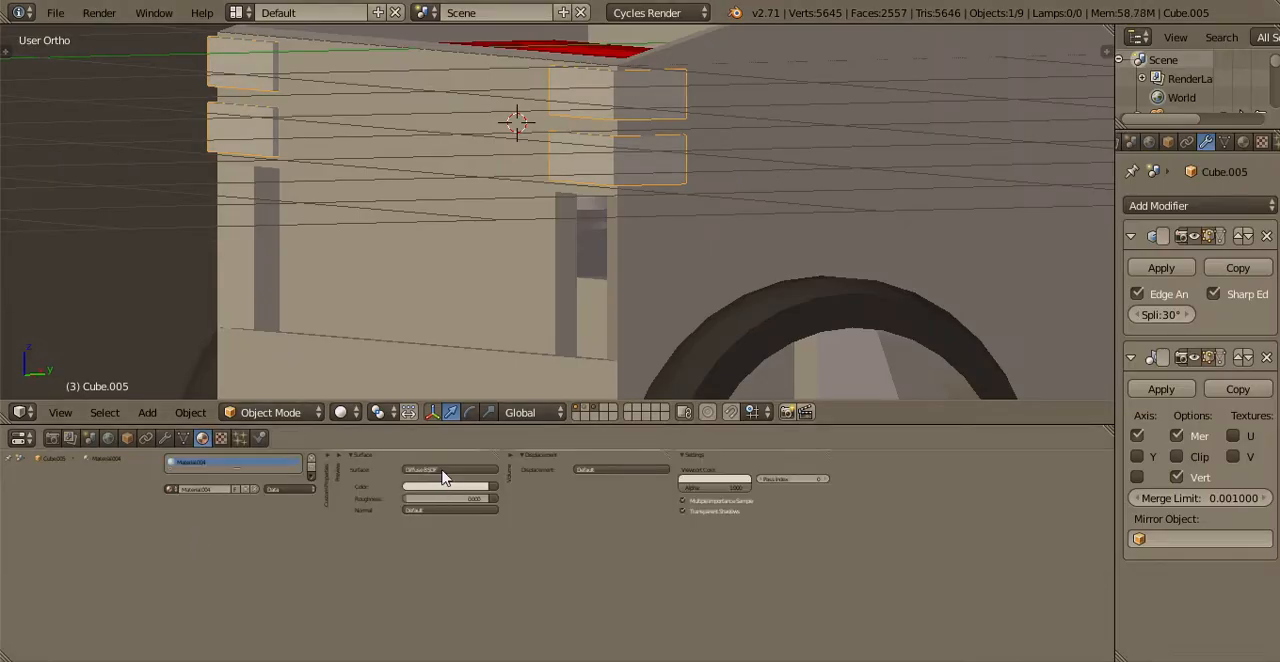
click(444, 470)
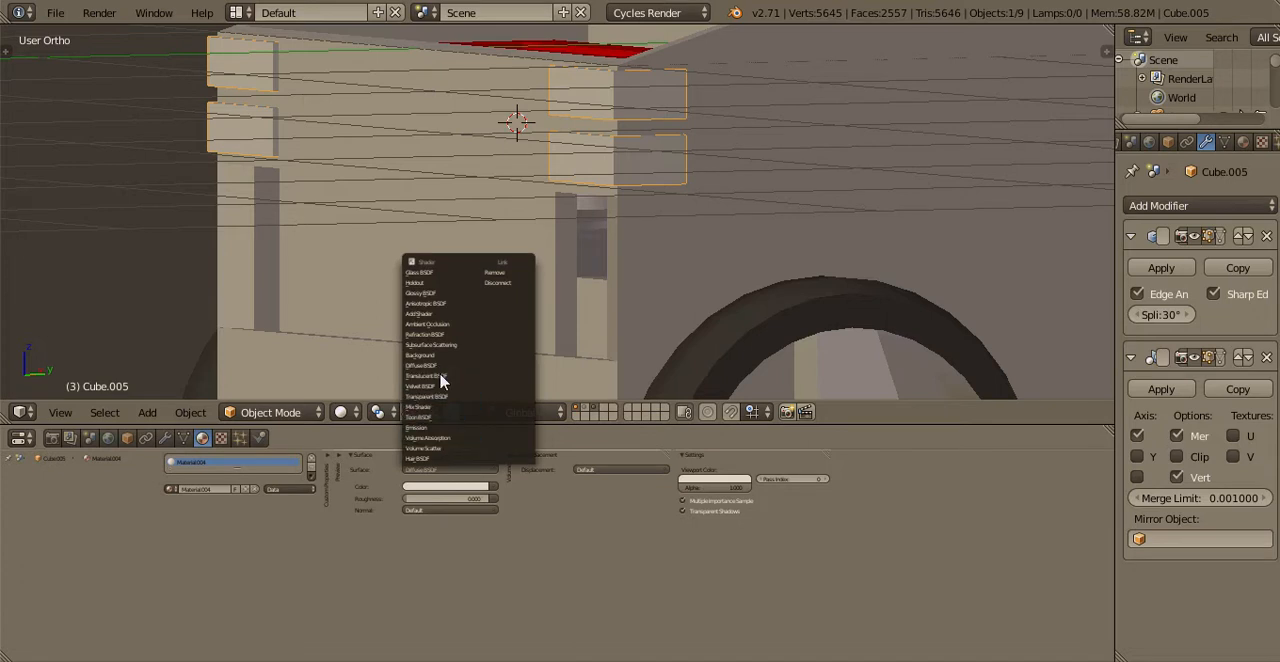
click(440, 428)
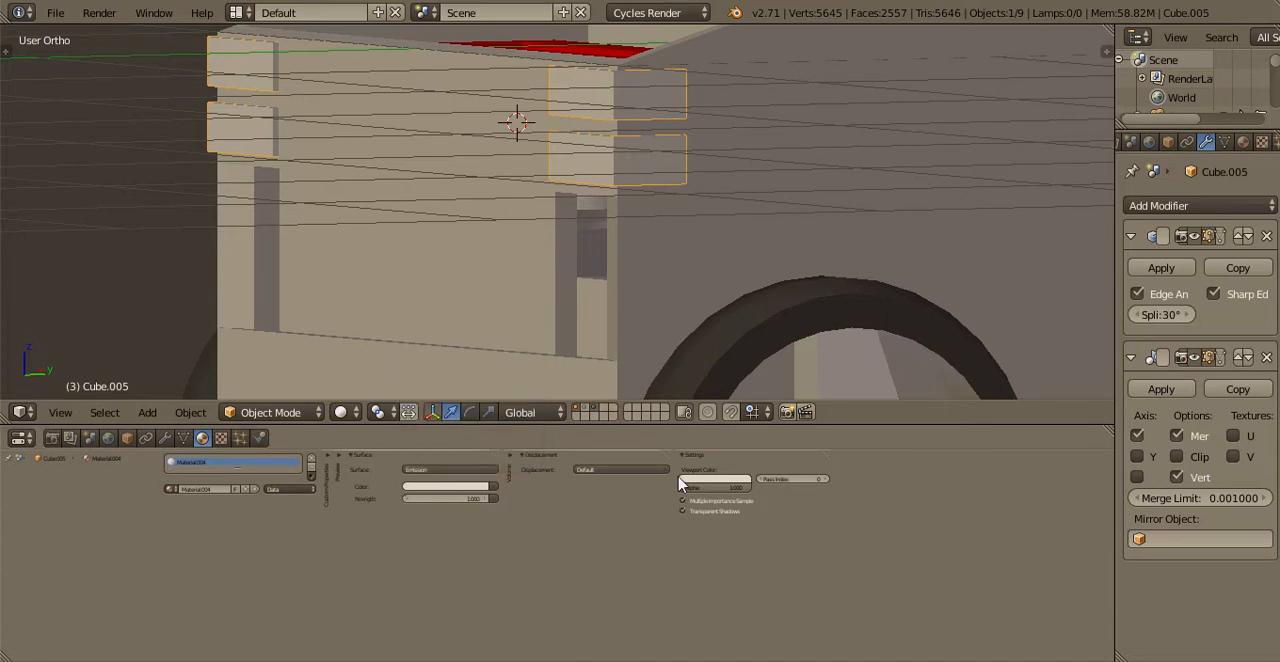
click(470, 487)
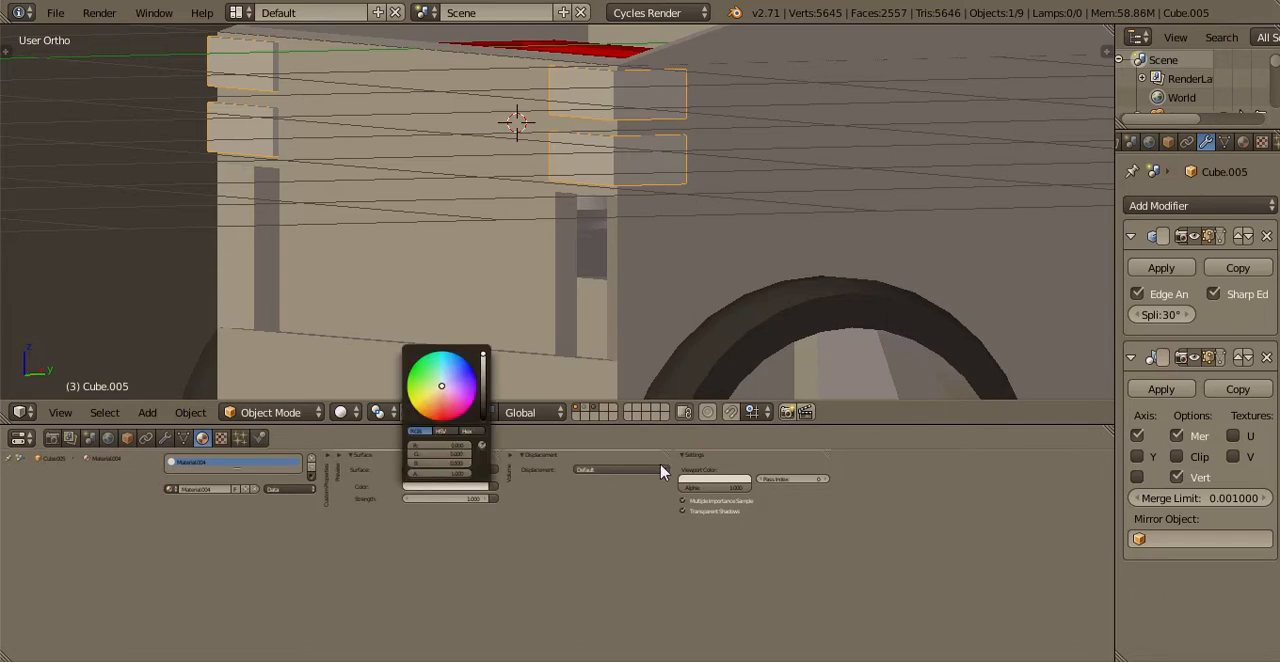
key(ctrl+Up)
scroll(612, 230, down, 4)
Deselect everything, save the file over the existing one and look over the truck's front
key(a)
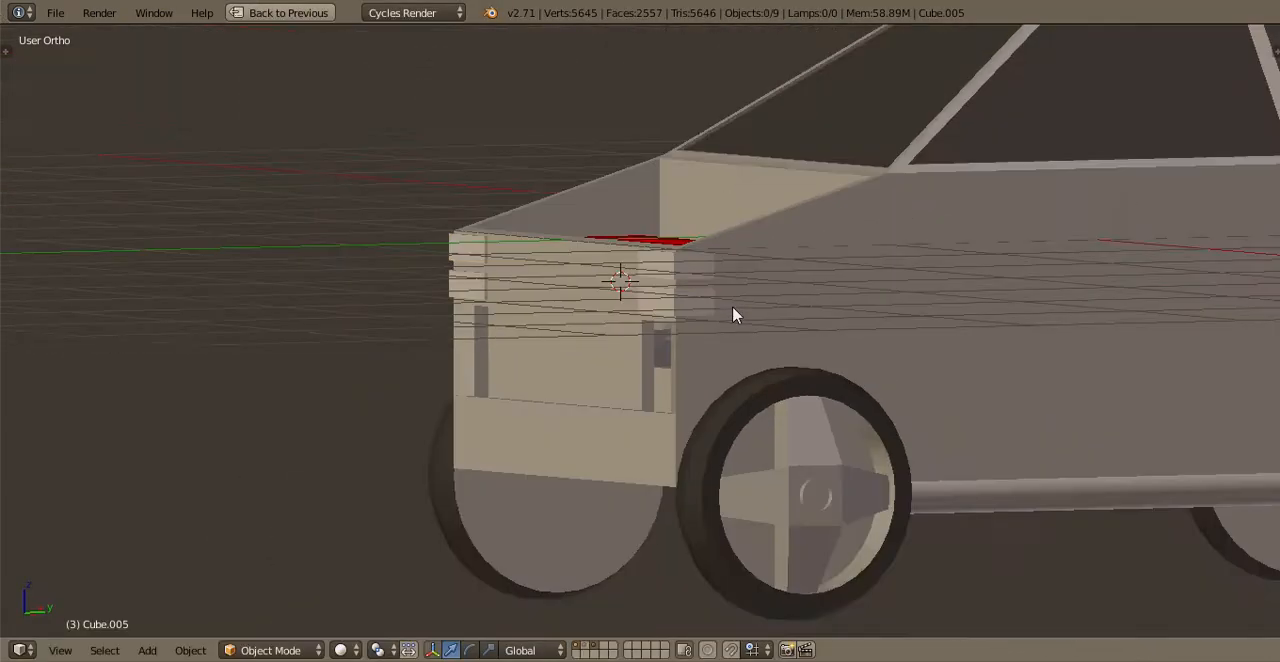
key(ctrl+s)
key(Return)
middle_drag(723, 271, 771, 285)
scroll(771, 285, down, 2)
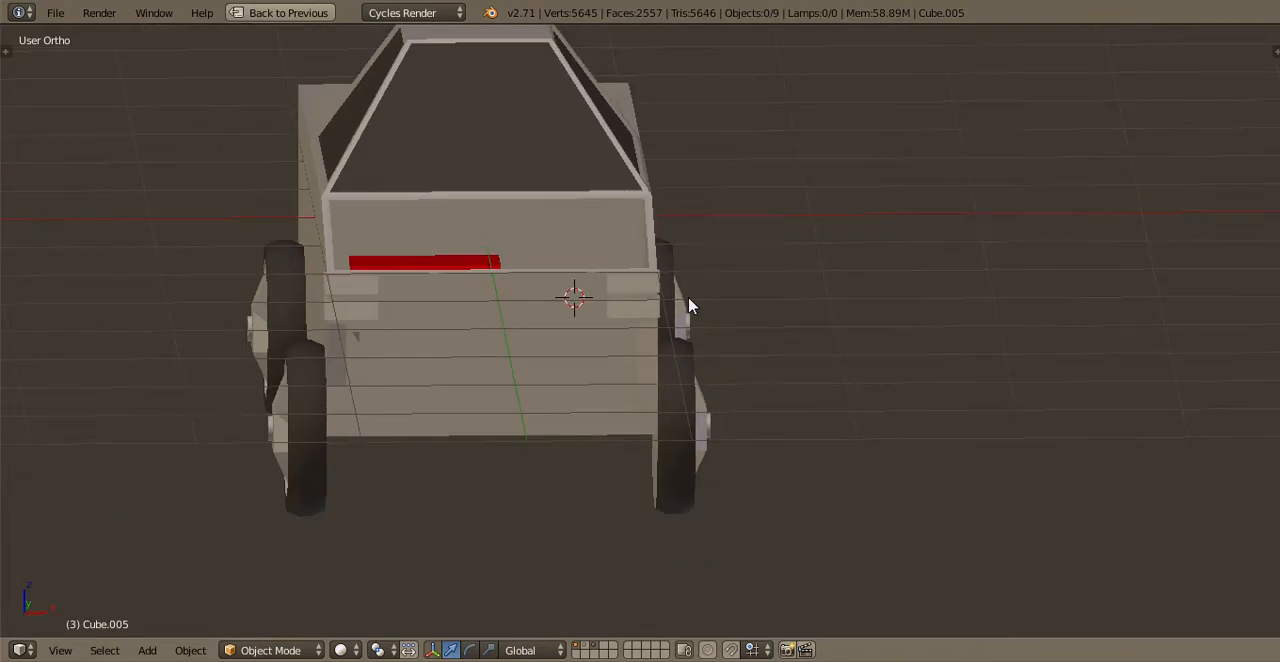
middle_drag(689, 306, 536, 308)
Duplicate all the front light geometry in place within its object and rotate the copy 180° about the X axis
key(Tab)
key(KP_7)
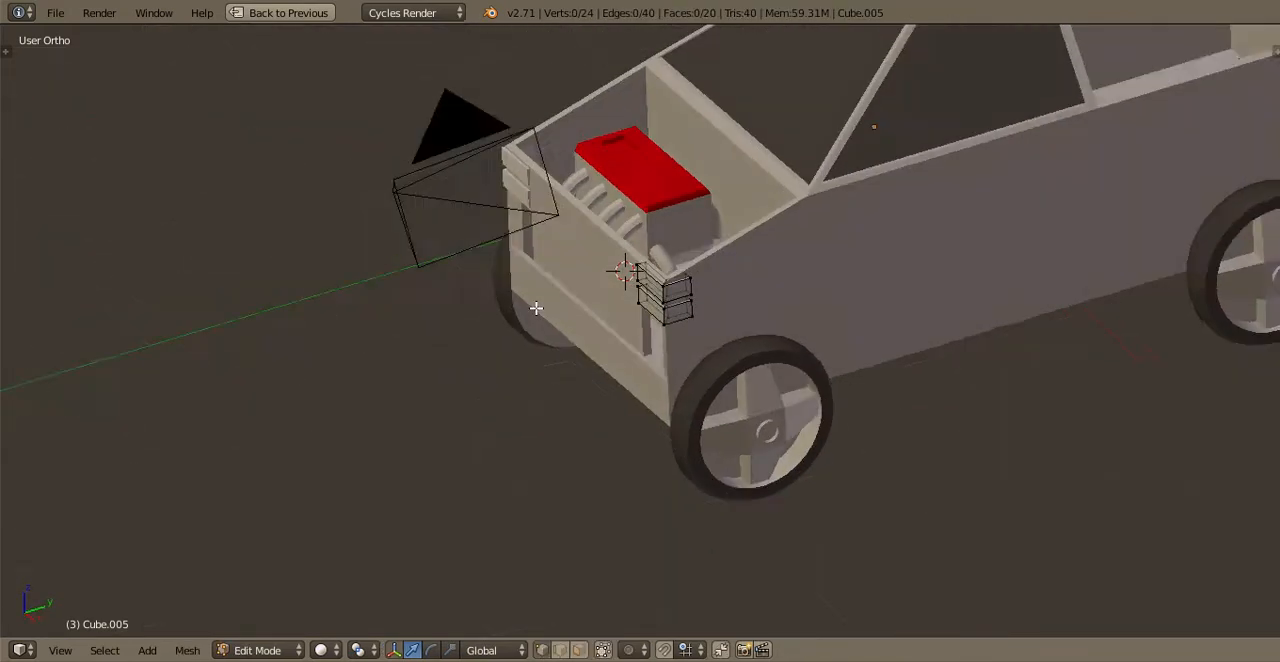
key(a)
shift+middle_drag(589, 214, 592, 430)
key(shift+d)
right_click(591, 430)
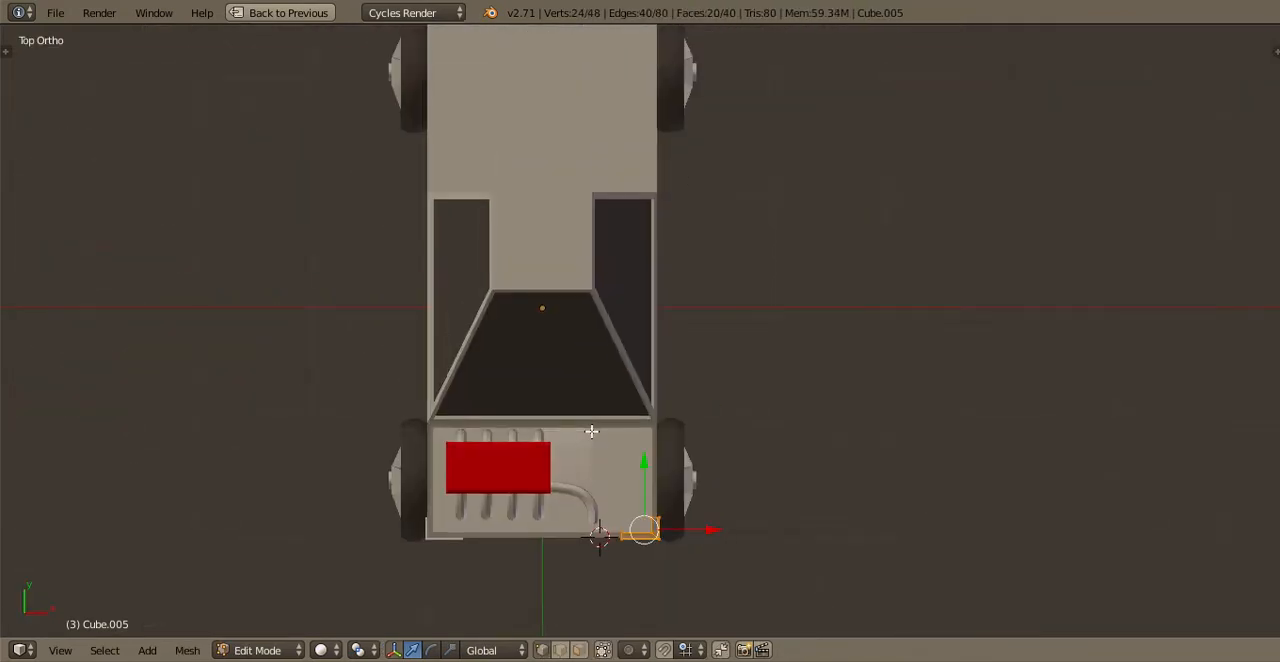
key(r)
text(xyx)
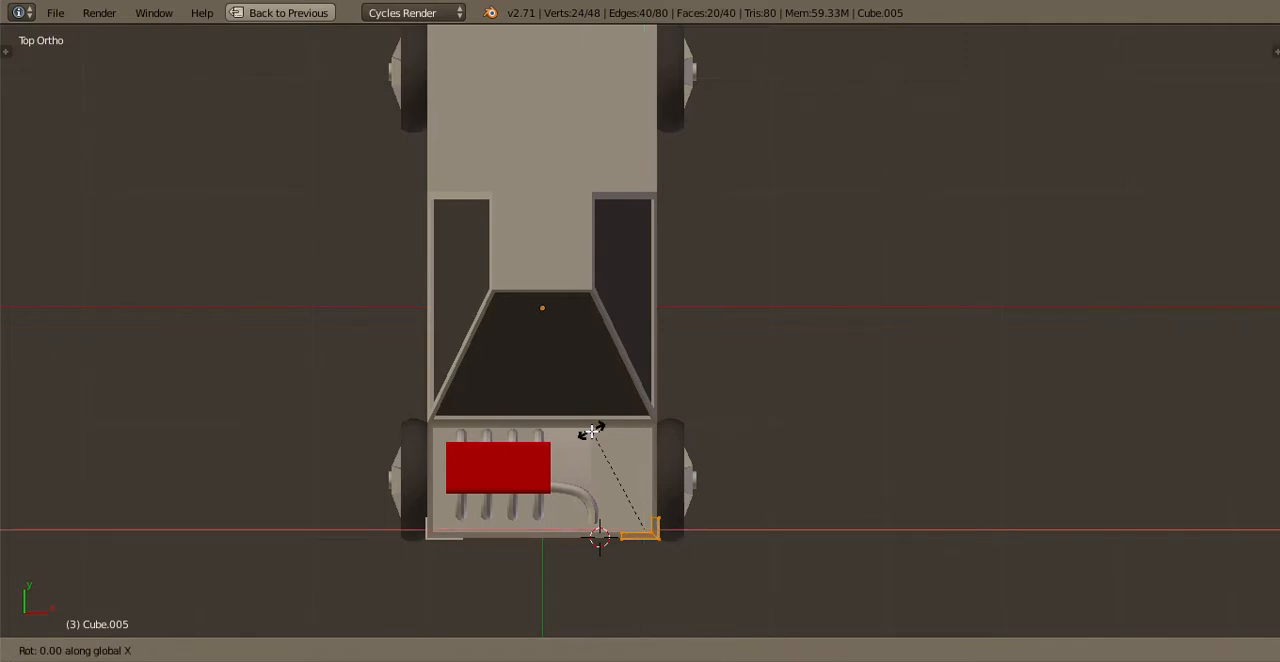
text(180)
key(Return)
Move the rotated light copy about 4.9 along Y to the truck's rear corner and adjust it to fit
scroll(700, 480, down, 3)
shift+middle_drag(670, 224, 723, 429)
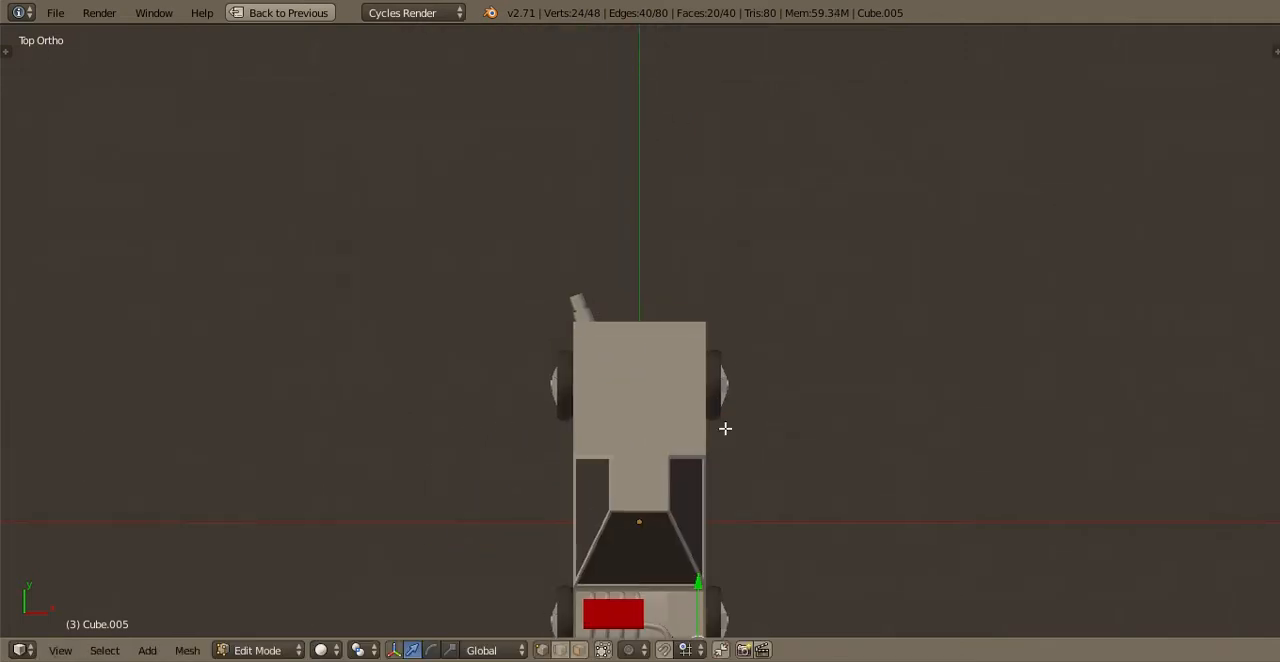
drag(699, 588, 720, 397)
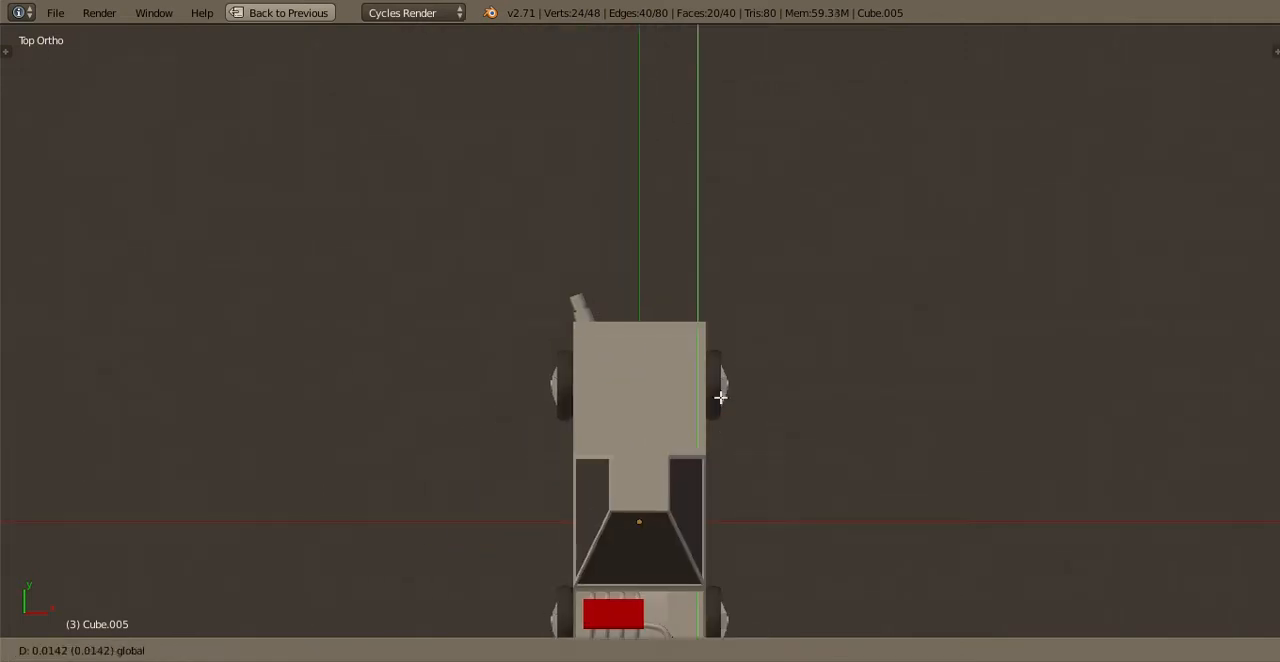
click(734, 303)
scroll(734, 303, up, 8)
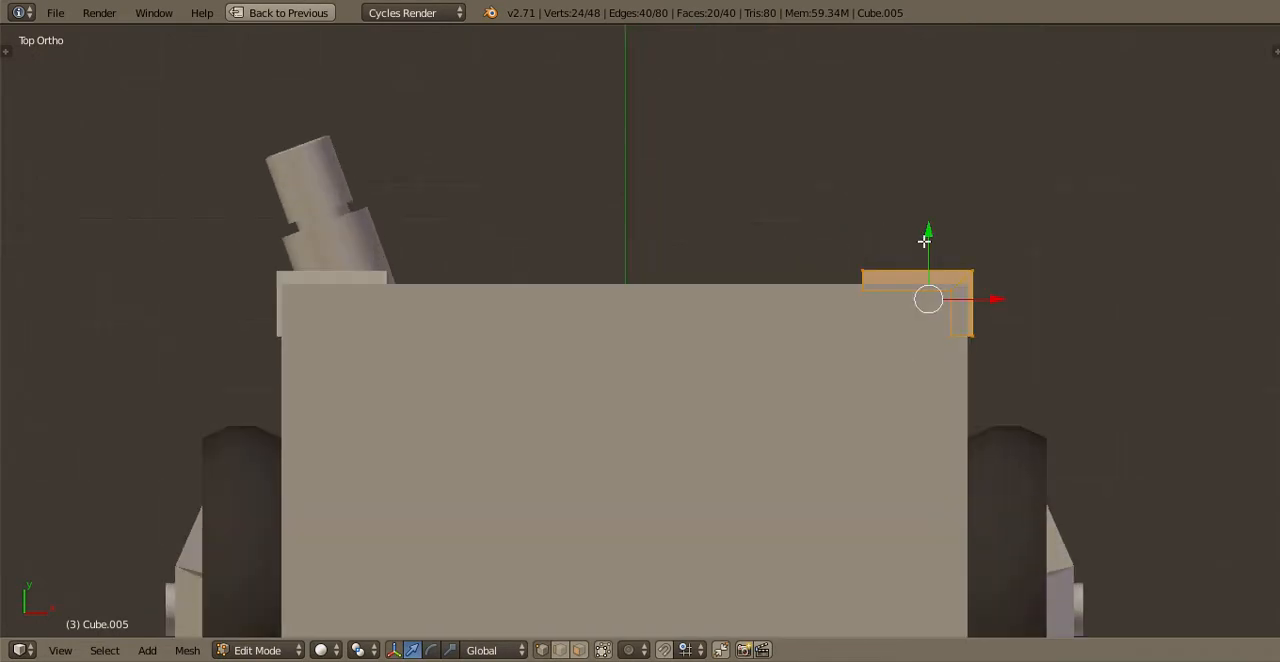
drag(924, 241, 911, 245)
Separate the rear light blocks into their own object and select it in Object Mode
key(p)
click(907, 243)
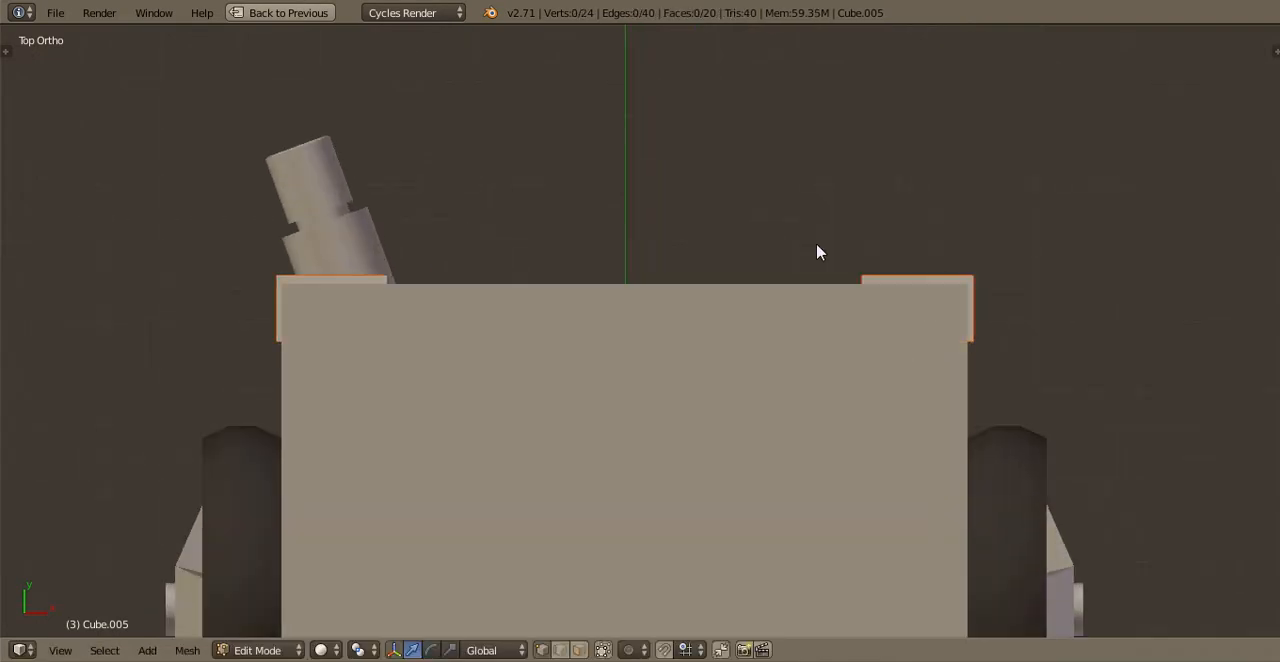
key(Tab)
middle_drag(795, 262, 587, 193)
key(Tab)
key(Tab)
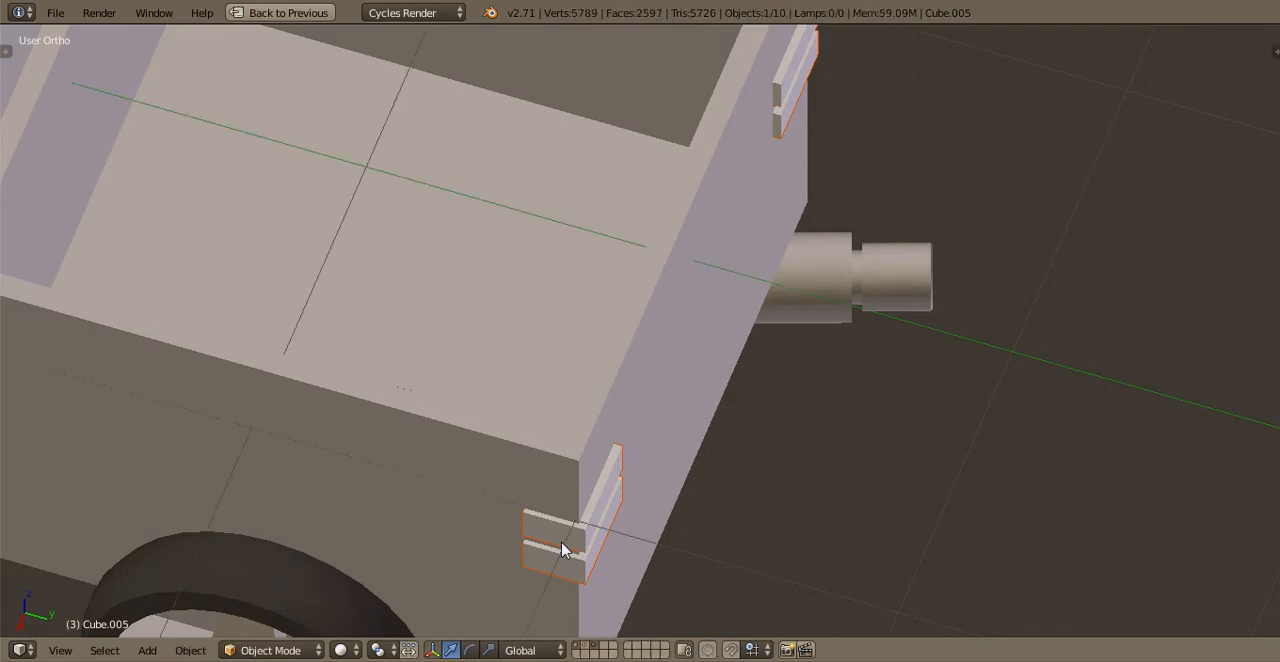
Make the rear lights' material an independent copy and set its emission and viewport colours to red
key(ctrl+Up)
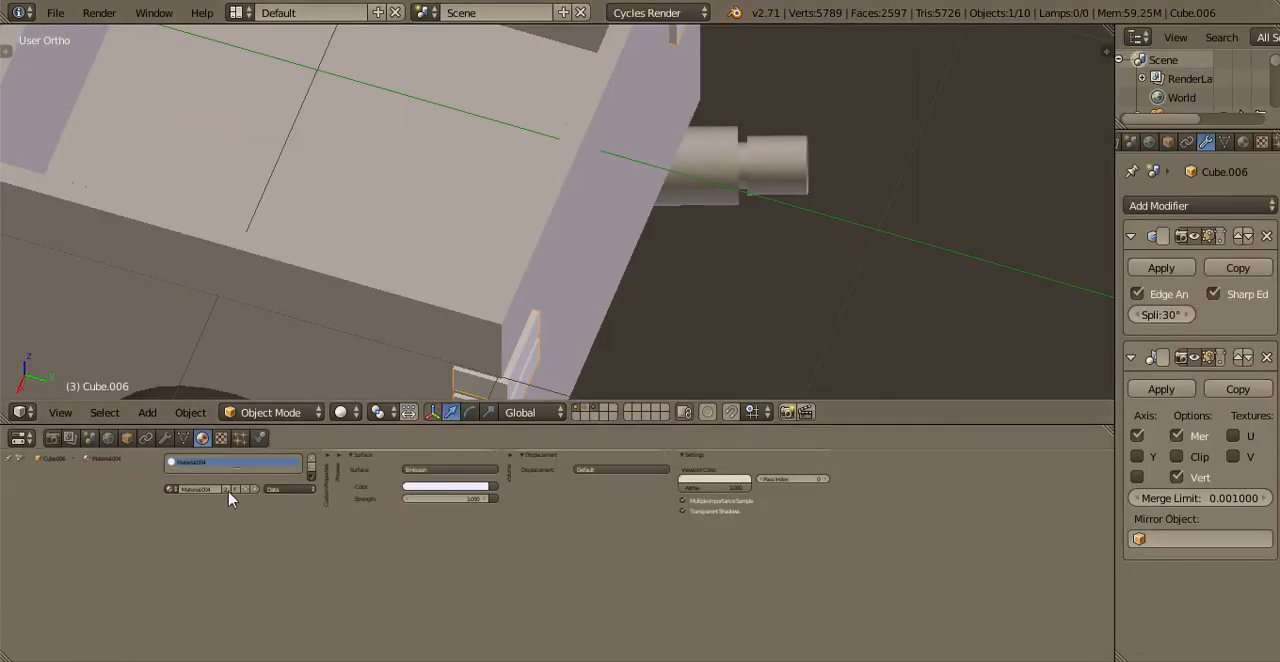
click(426, 488)
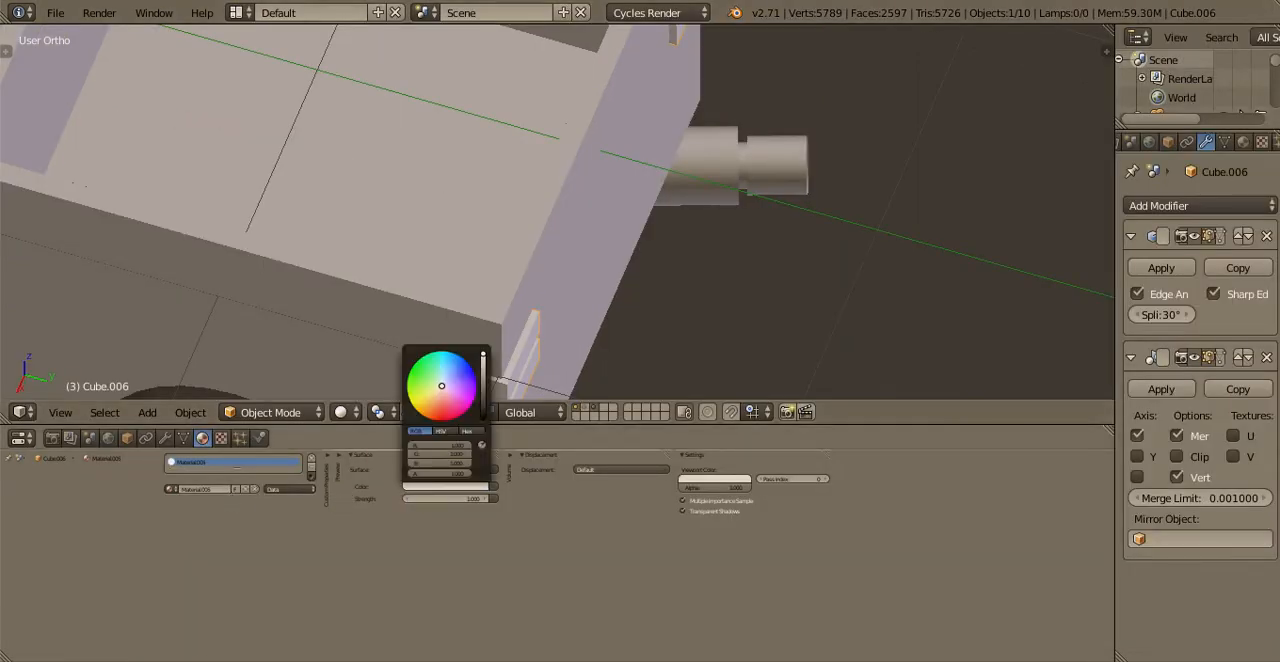
click(439, 420)
click(714, 483)
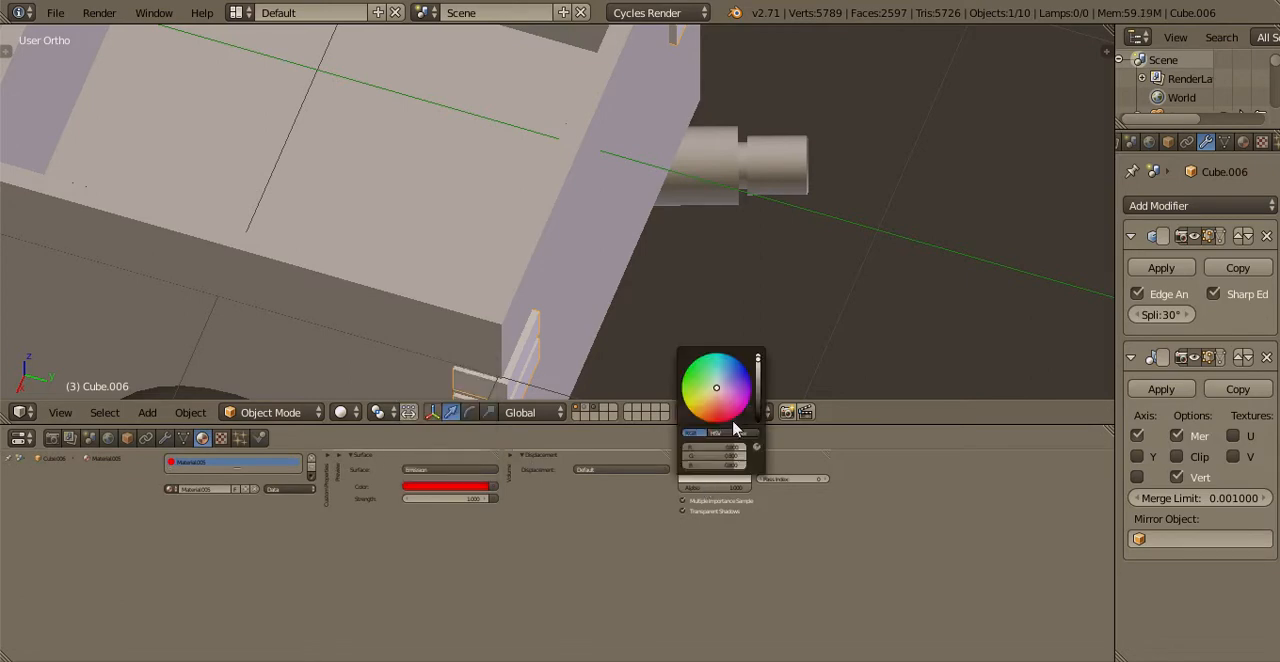
click(717, 421)
middle_drag(668, 292, 620, 300)
scroll(635, 345, down, 2)
key(a)
key(shift+space)
Select the rear end face of the truck body in Edit Mode and duplicate it in place
shift+middle_drag(668, 440, 626, 368)
right_click(628, 362)
key(Tab)
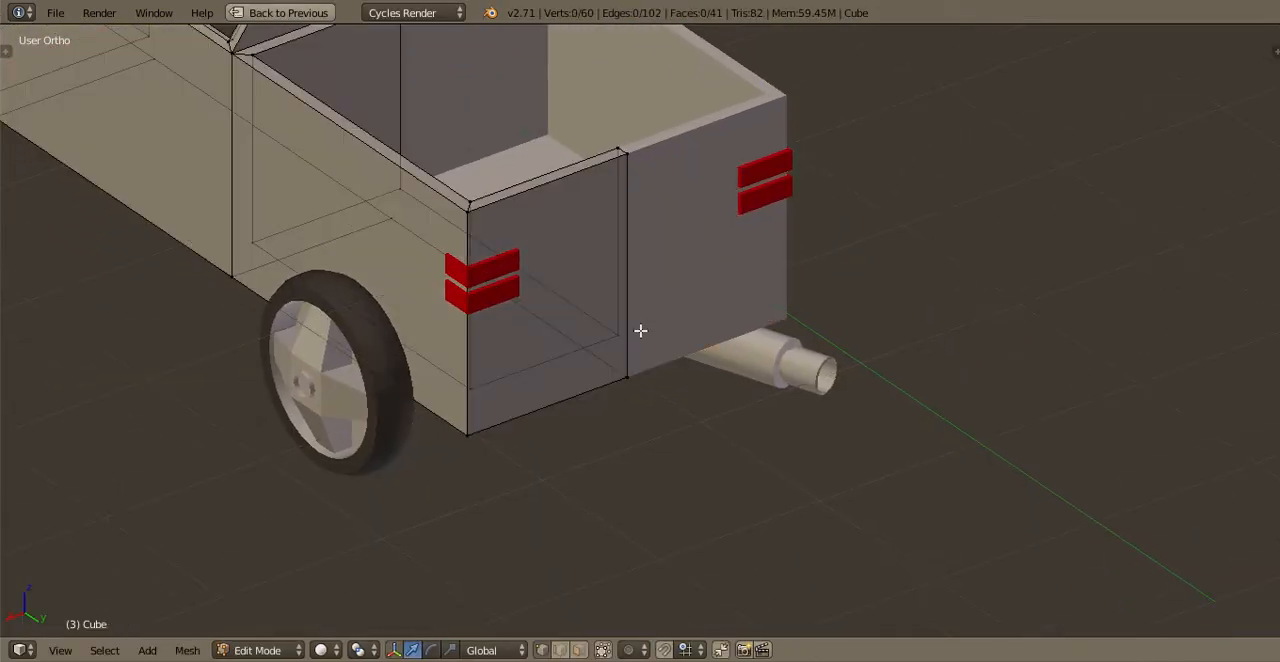
scroll(640, 335, up, 1)
middle_drag(664, 560, 630, 537)
scroll(630, 537, up, 2)
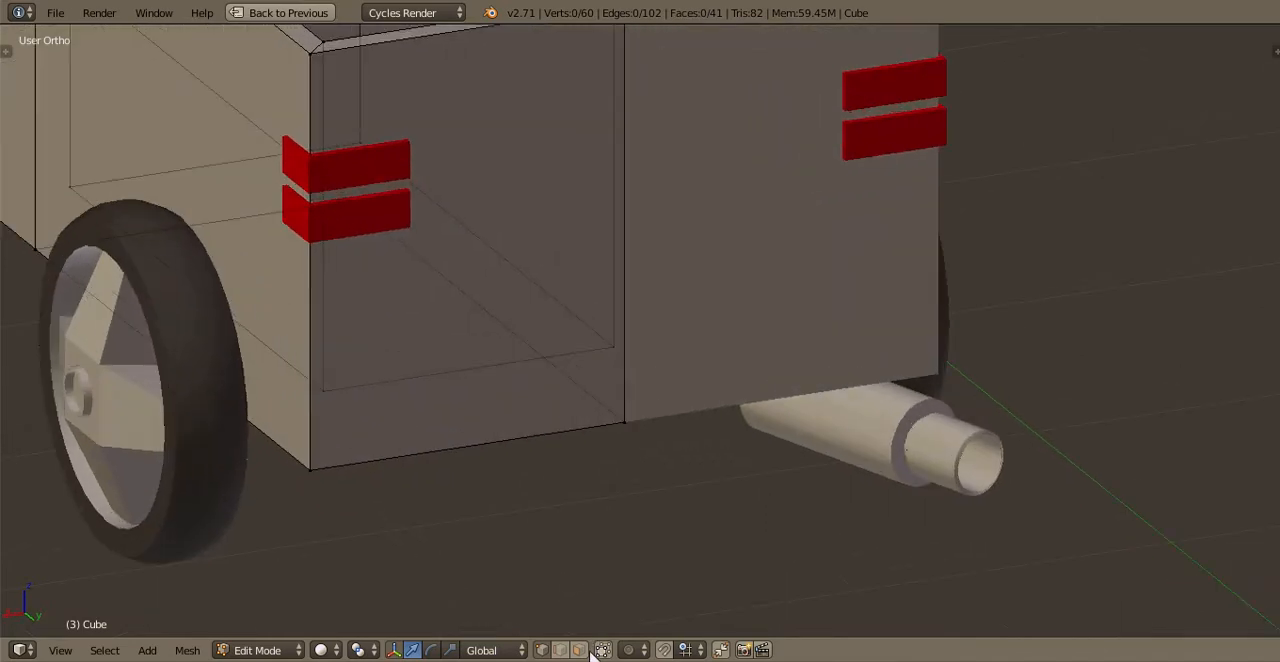
right_click(471, 248)
key(shift+d)
right_click(545, 235)
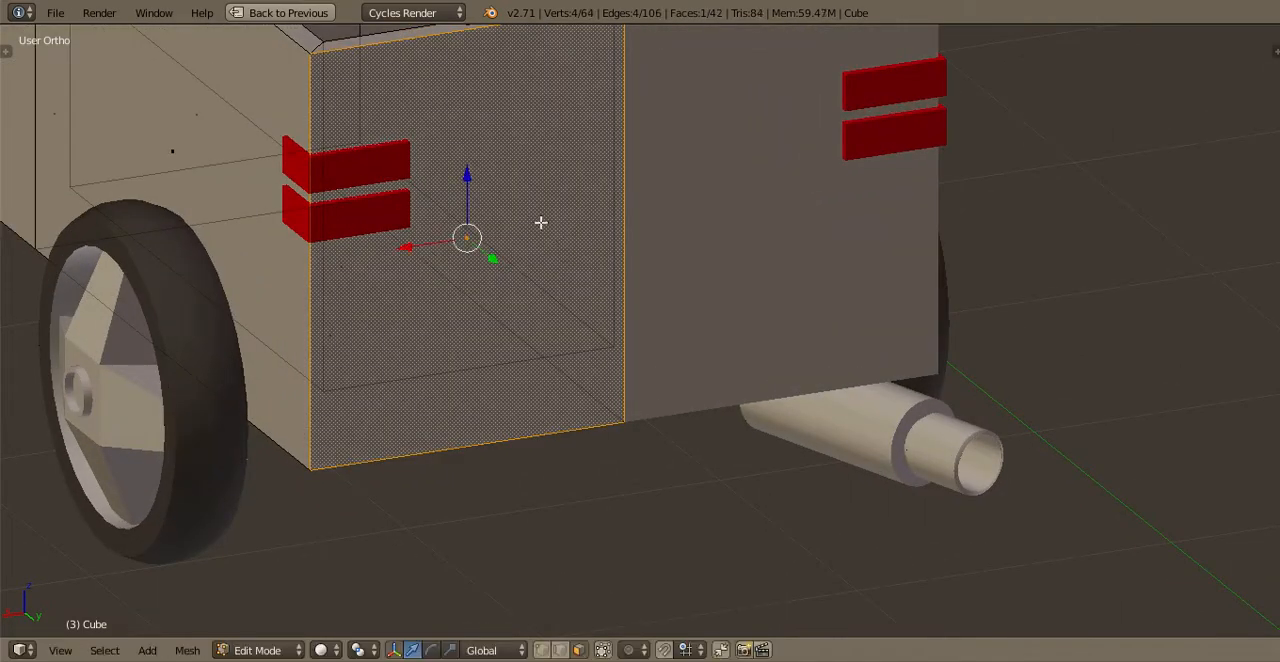
Scale the duplicated rear face down along X and Z into a small rectangle between the tail lights
middle_drag(738, 338, 672, 302)
key(s)
key(x)
click(507, 275)
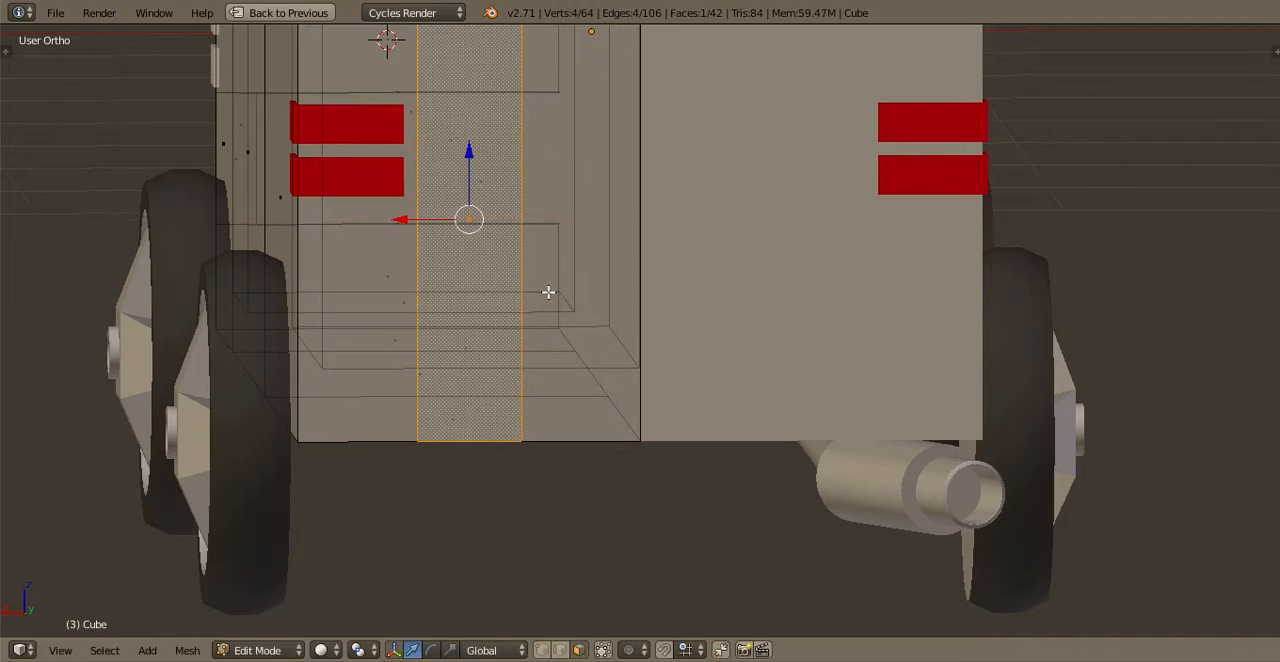
key(s)
key(z)
click(490, 240)
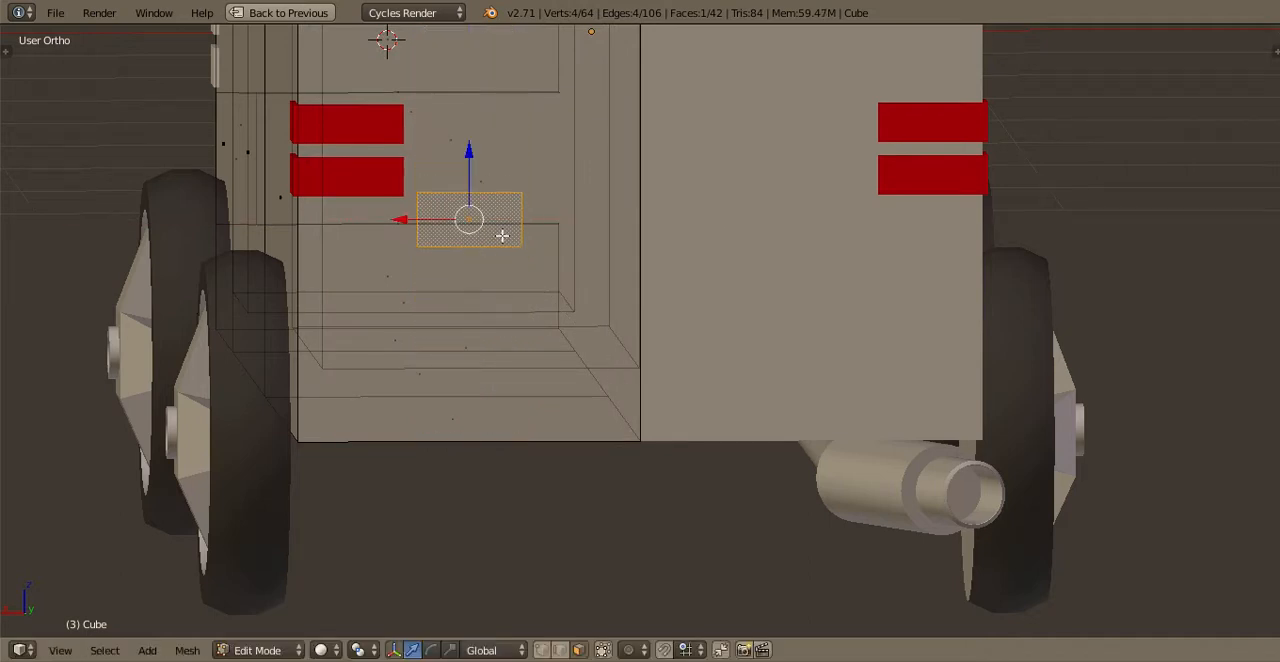
Move the small rear face down to the truck's lower outer corner, below the tail lights
key(ctrl+KP_1)
scroll(556, 267, up, 1)
key(g)
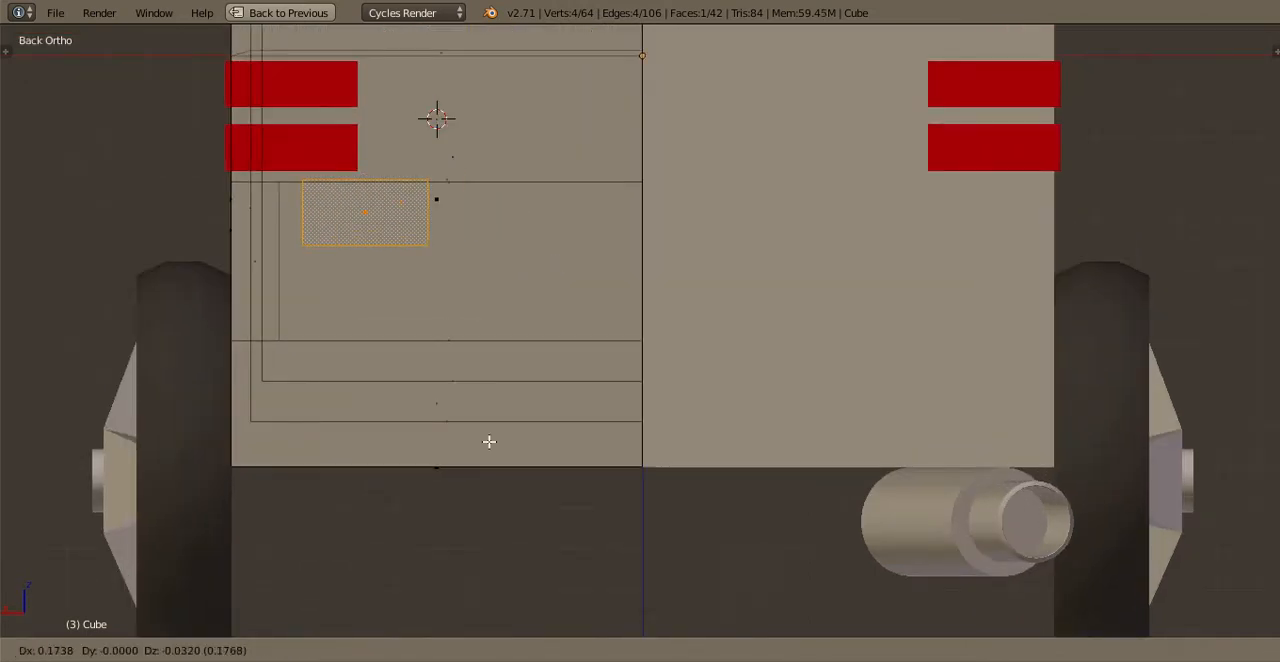
click(400, 386)
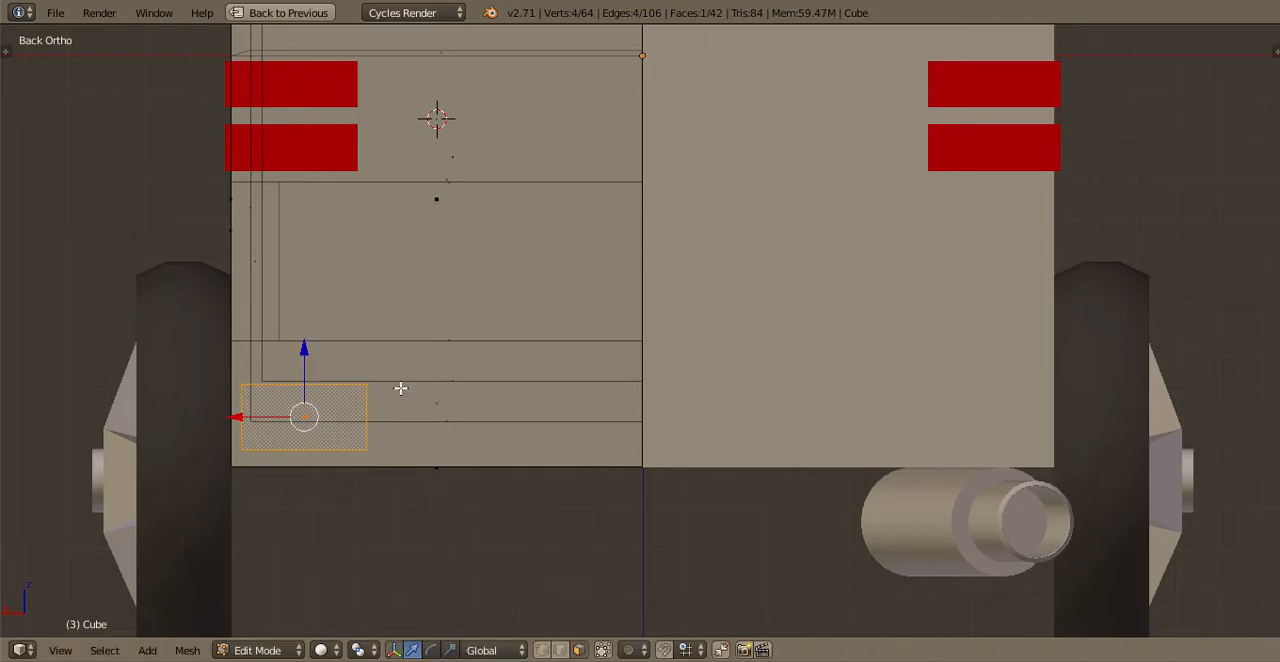
Pull the small face out behind the body along Y, extrude it back into a mounting block, and select the whole block
middle_drag(400, 386, 607, 547)
scroll(606, 526, up, 2)
drag(614, 530, 577, 534)
middle_drag(577, 534, 530, 594)
drag(552, 553, 577, 569)
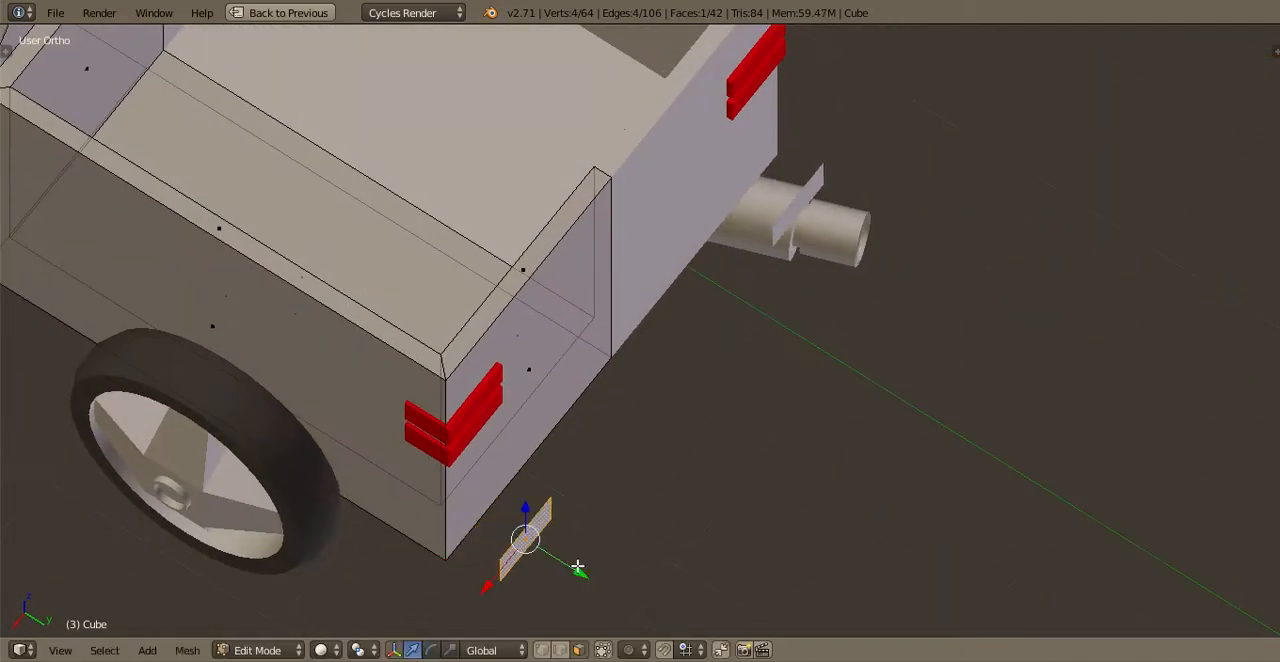
key(ctrl+KP_7)
mouse_move(880, 375)
mouse_down()
mouse_move(886, 353)
mouse_move(883, 381)
mouse_up()
shift+middle_drag(886, 383, 733, 393)
key(ctrl+l)
scroll(816, 376, up, 4)
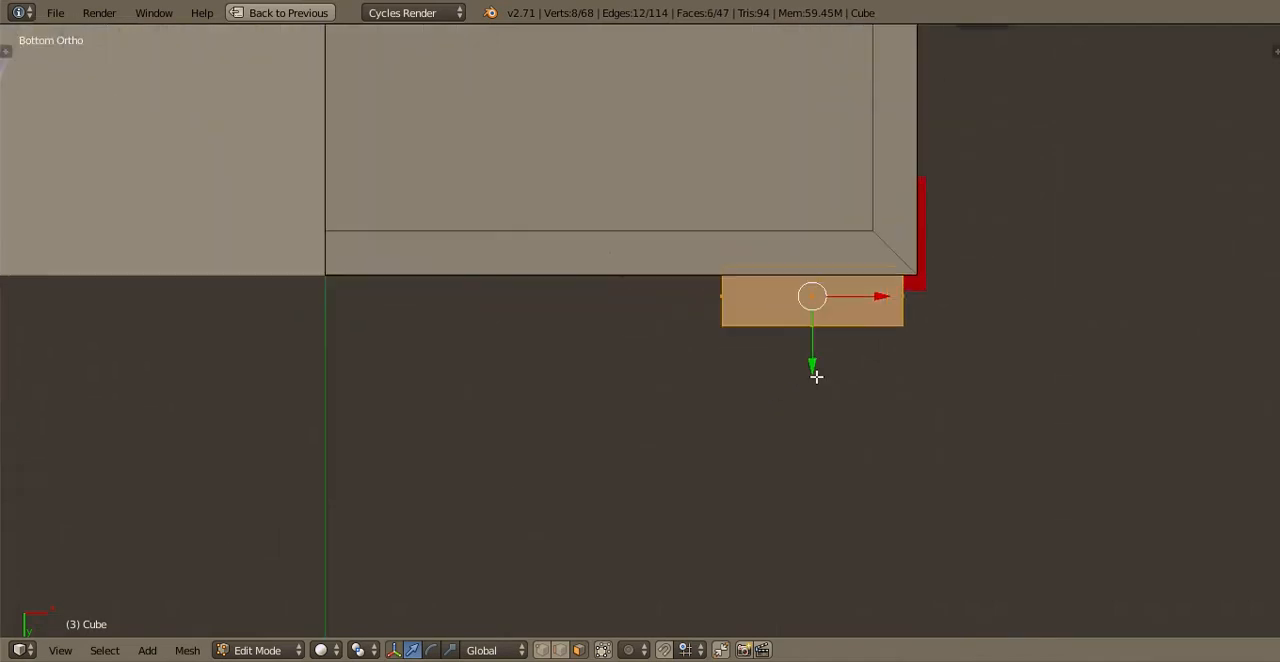
Duplicate the mounting block backwards along Y and scale the copy up to form the bumper bar's outer end
key(e)
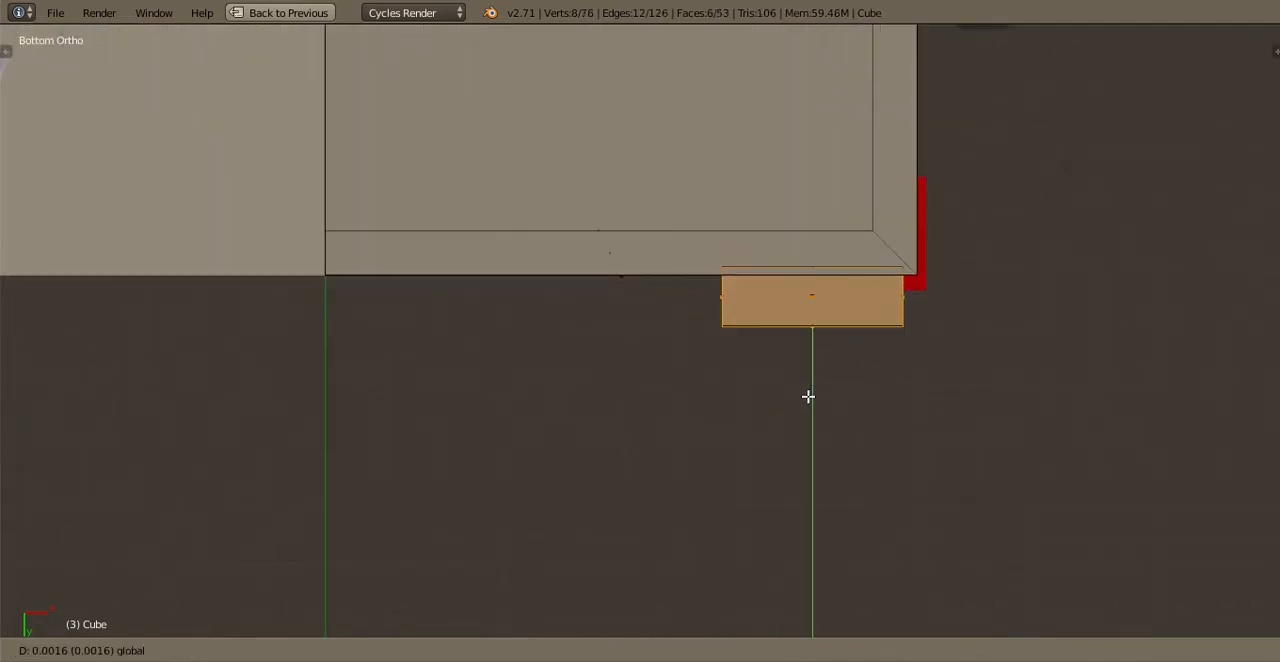
click(807, 402)
key(s)
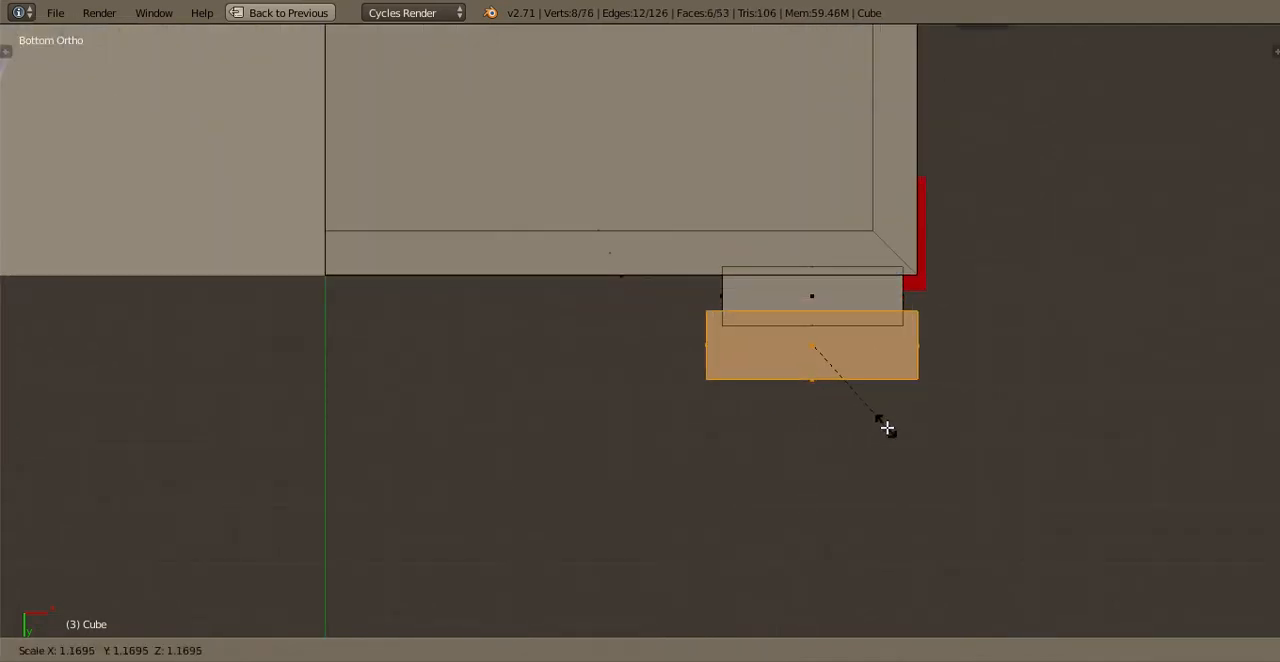
click(907, 445)
Delete the inner end face of the enlarged bumper block
scroll(600, 620, down, 1)
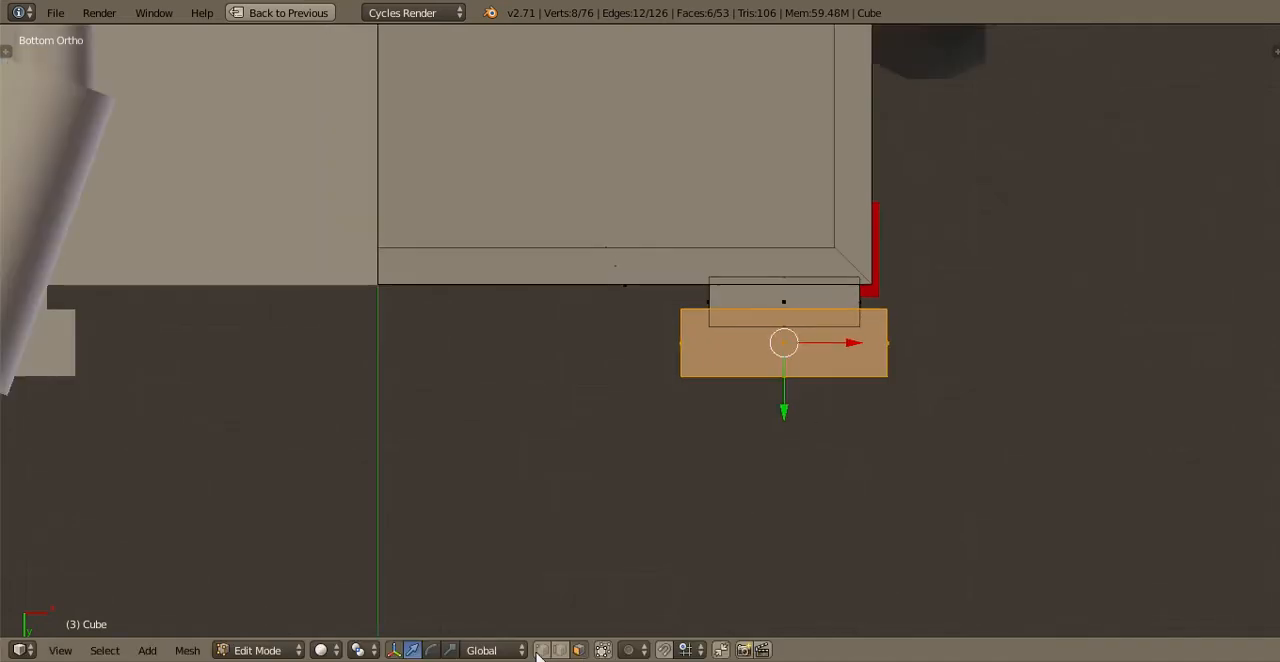
right_click(689, 309)
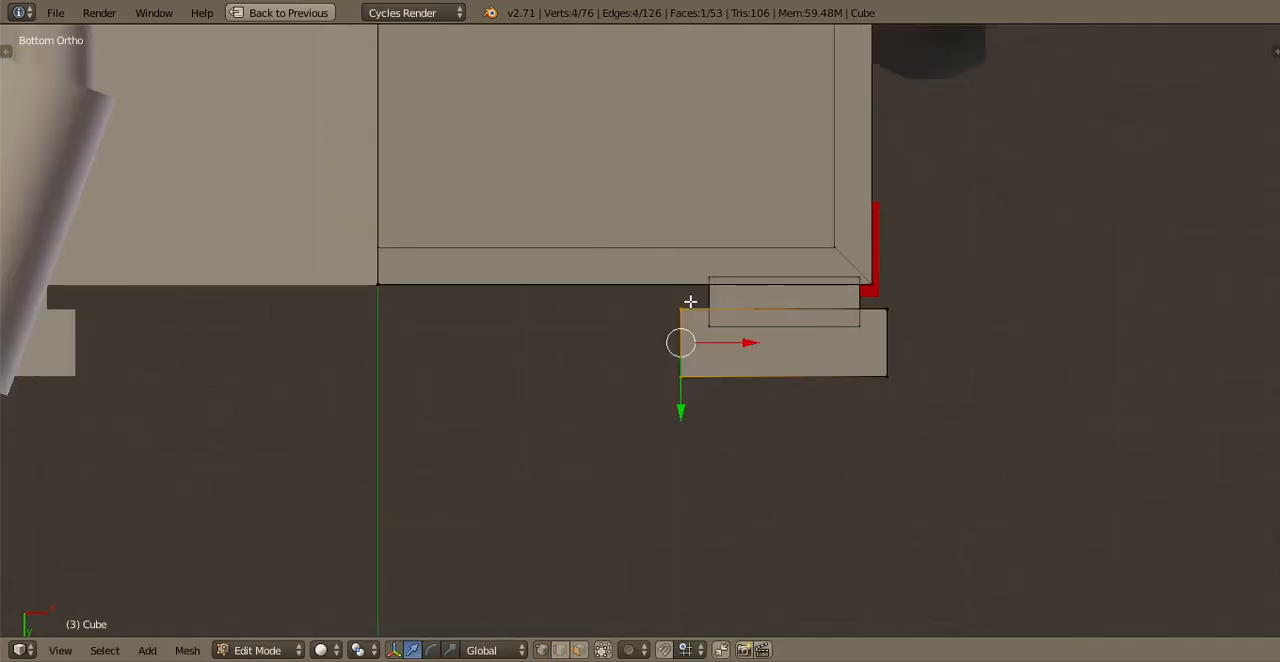
key(x)
click(663, 343)
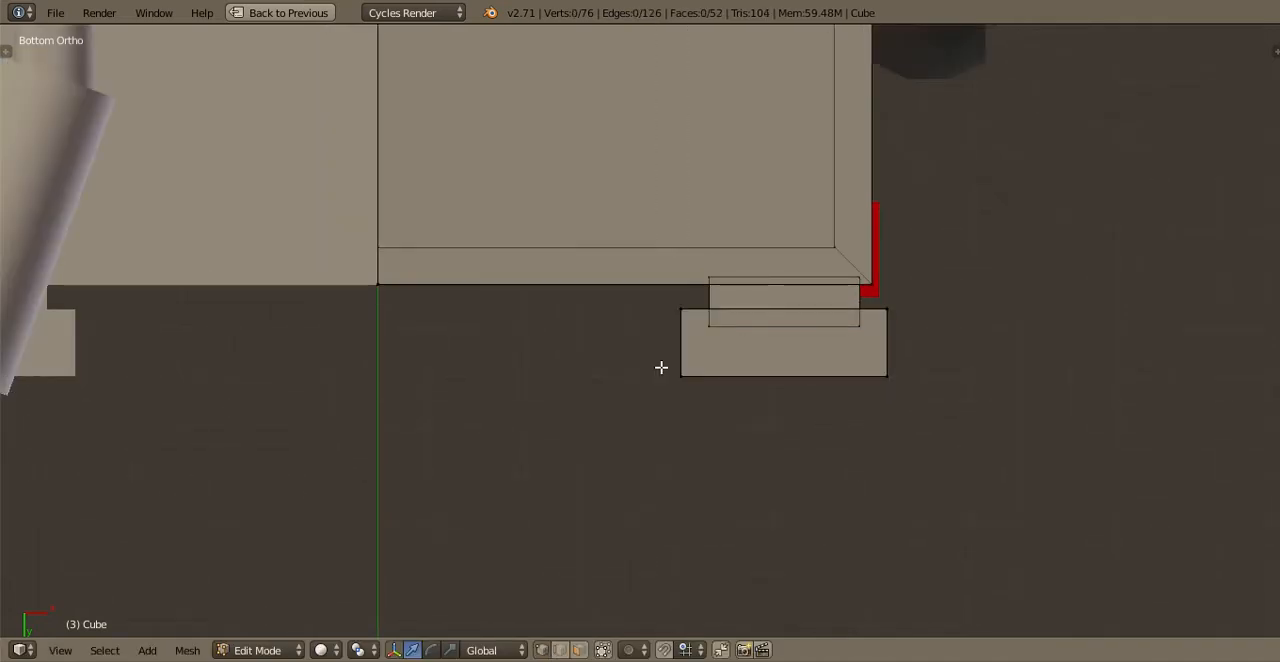
Select the bumper block's open inner edge and stretch it along X almost to the truck's centre line
key(l)
key(a)
drag(692, 300, 645, 310)
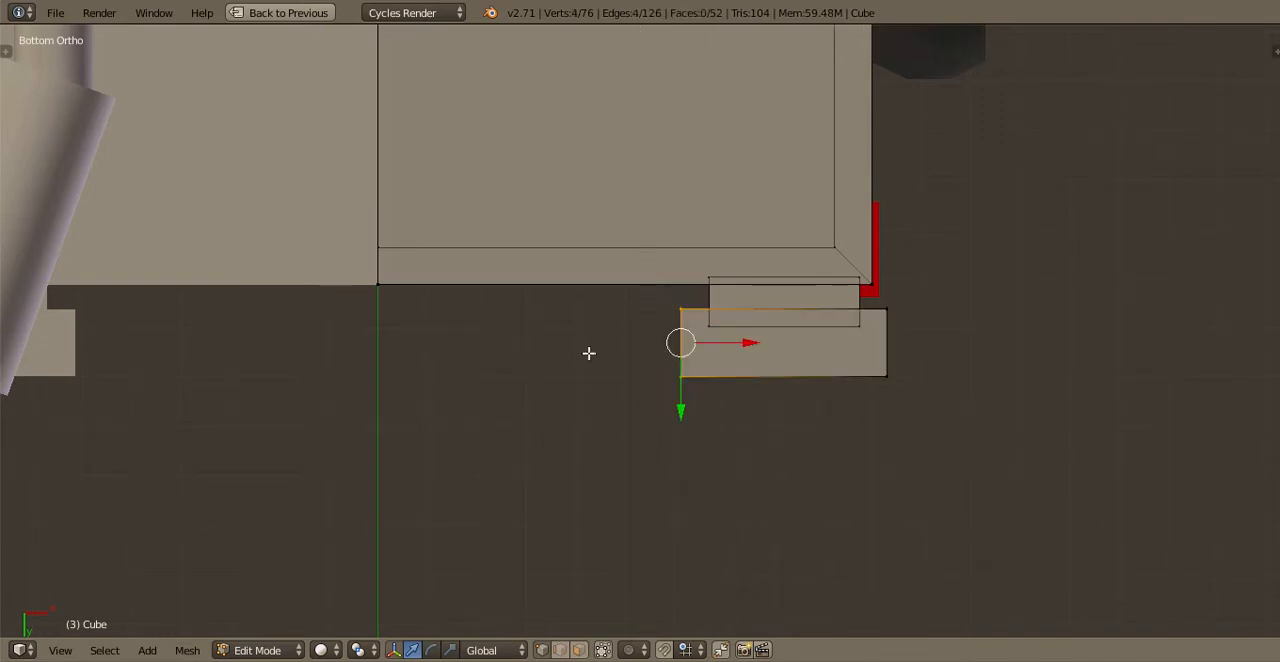
key(g)
key(x)
ctrl+drag(439, 337, 439, 337)
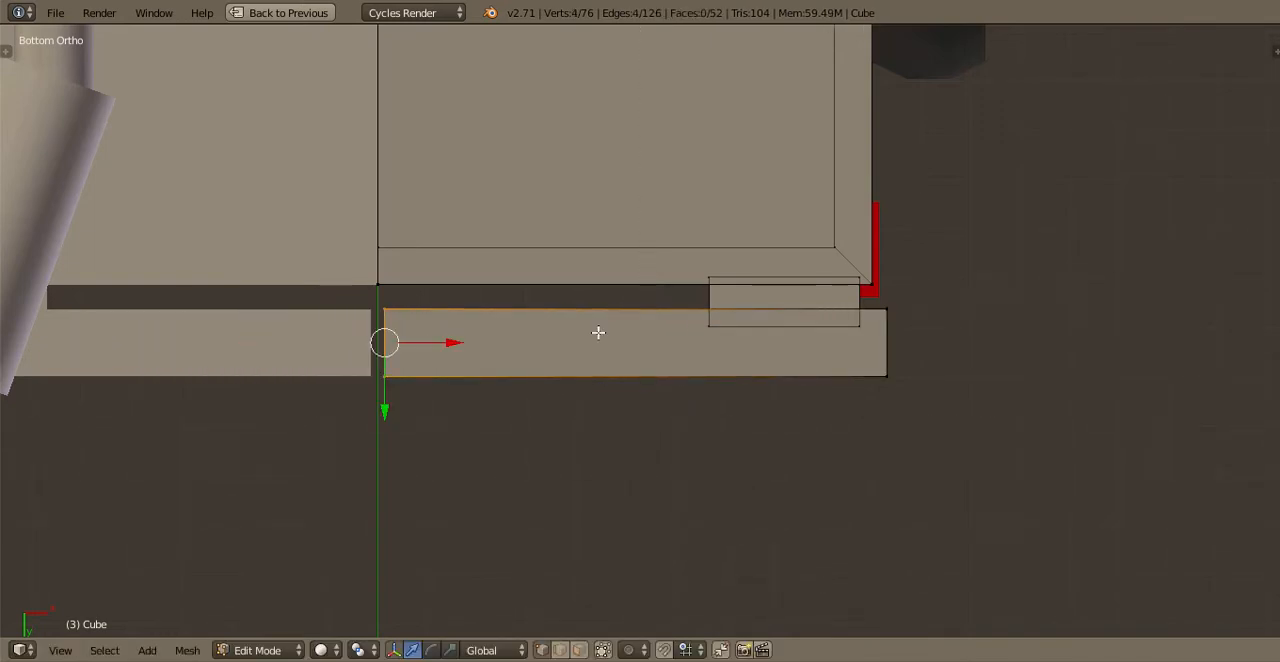
Close the remaining gap by moving the bumper's inner edge along X onto the centre line so both mirrored halves merge
shift+middle_drag(520, 331, 804, 326)
scroll(800, 328, up, 4)
drag(768, 349, 683, 371)
key(Tab)
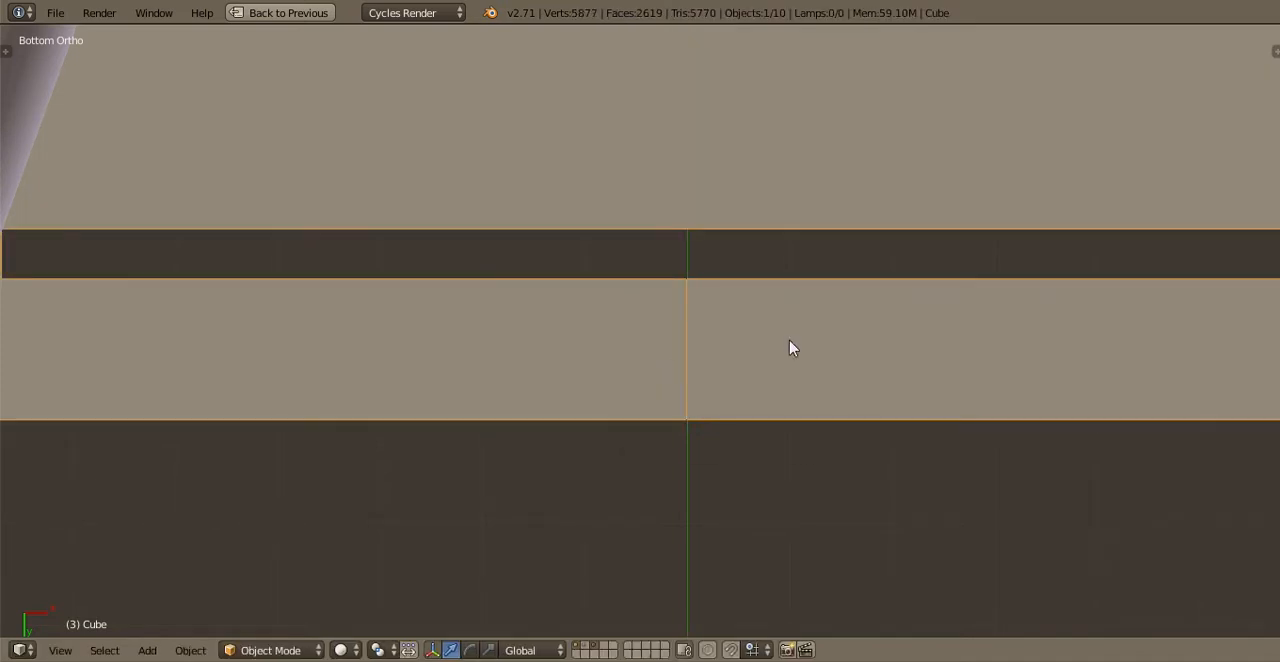
key(ctrl+a)
click(697, 397)
scroll(803, 401, up, 5)
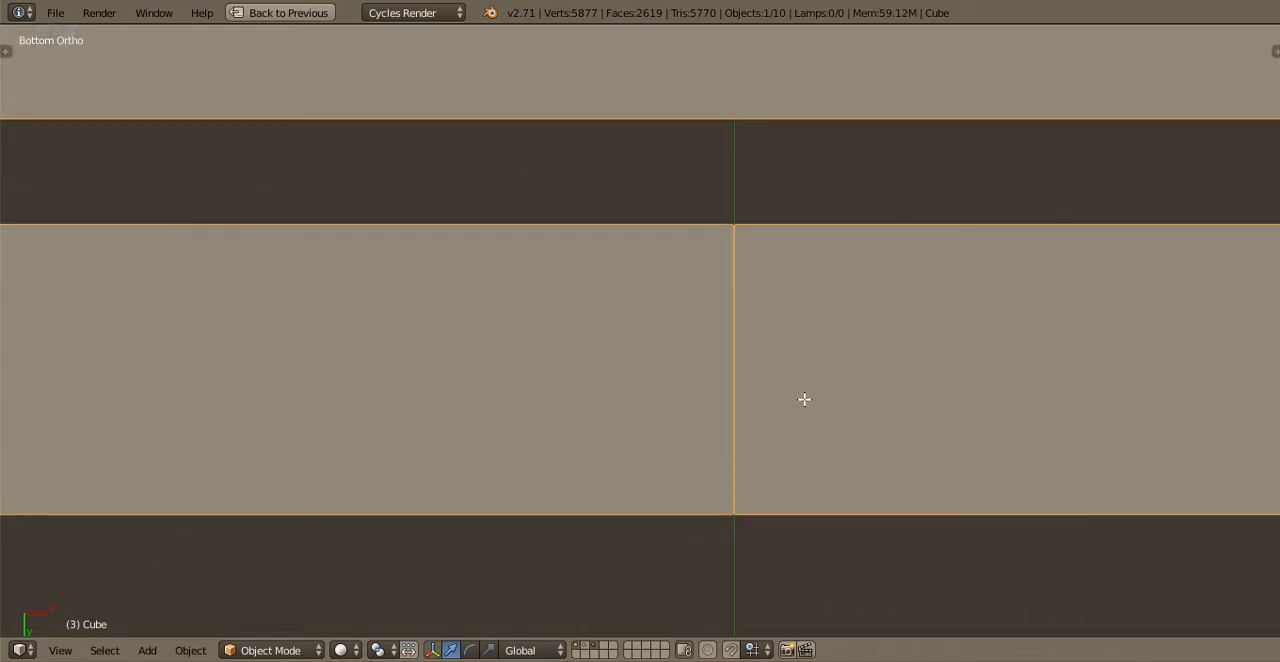
key(Tab)
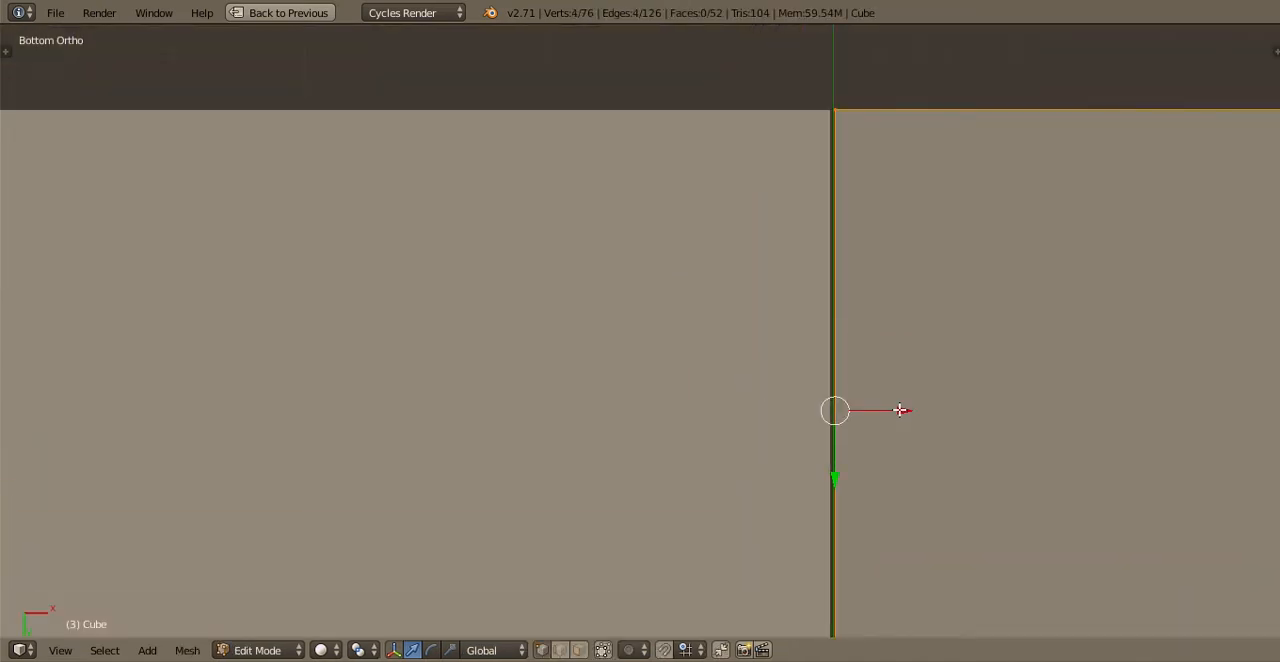
drag(900, 410, 918, 411)
key(Tab)
scroll(915, 360, down, 6)
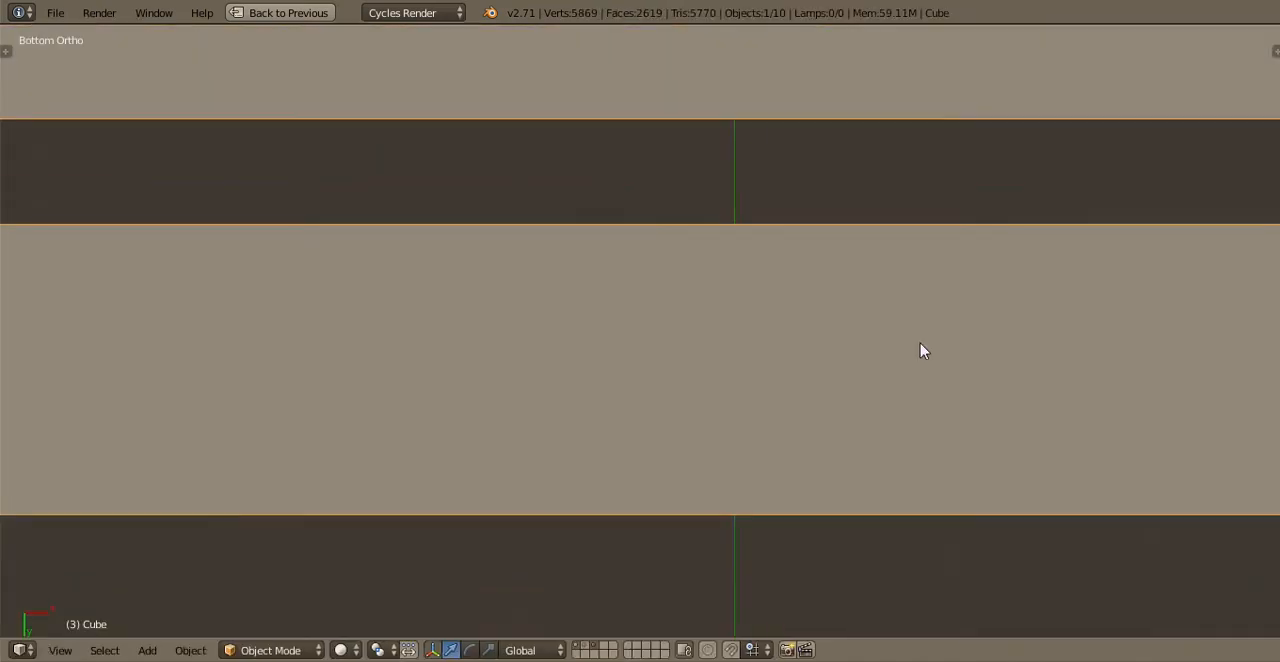
Check the rear bumper's fit from the side and save the file
scroll(798, 412, down, 4)
middle_drag(774, 354, 660, 240)
scroll(660, 240, down, 2)
key(KP_3)
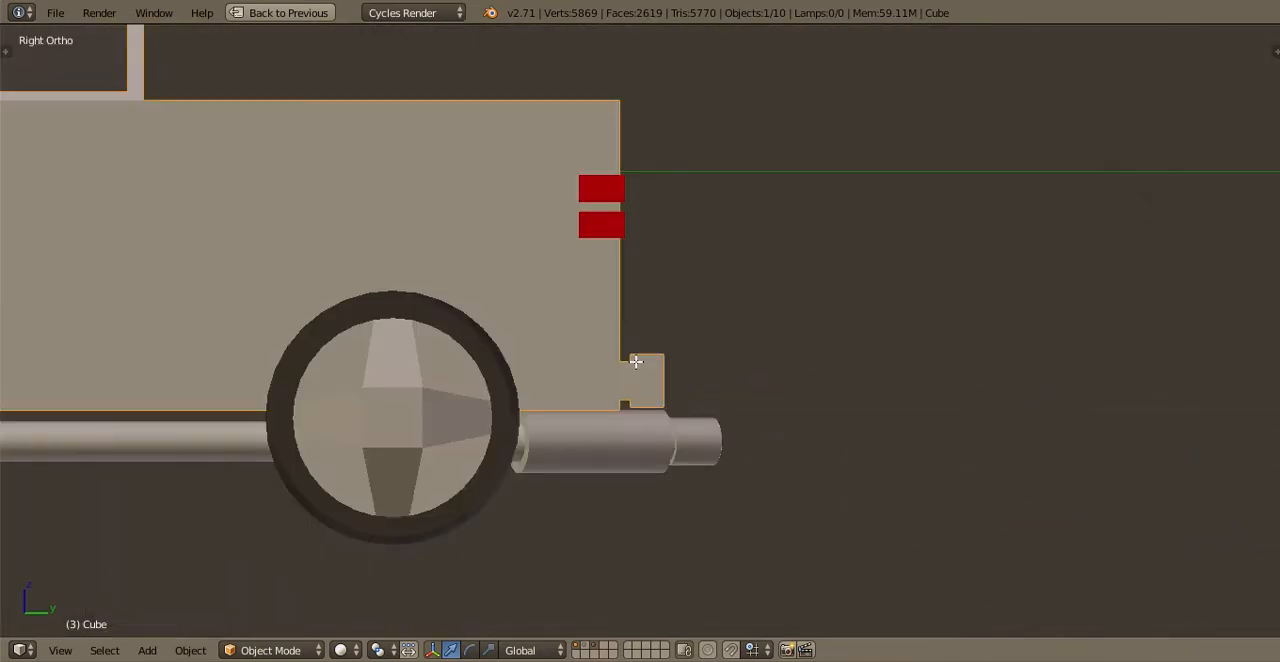
key(Tab)
scroll(645, 400, up, 4)
key(Tab)
middle_drag(734, 337, 679, 369)
key(ctrl+s)
click(679, 366)
scroll(678, 368, down, 4)
shift+middle_drag(507, 338, 729, 338)
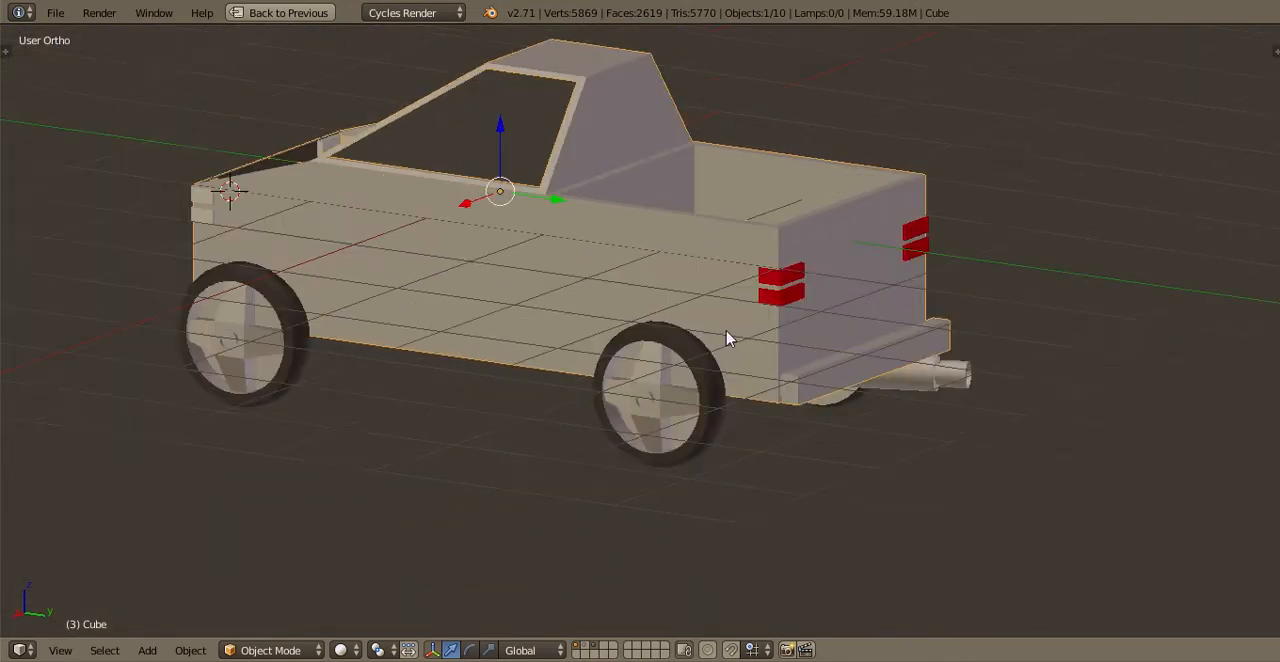
Duplicate the entire rear bumper with its mount, turn the copy to face forwards, and move it along Y ahead of the truck
key(KP_3)
key(Tab)
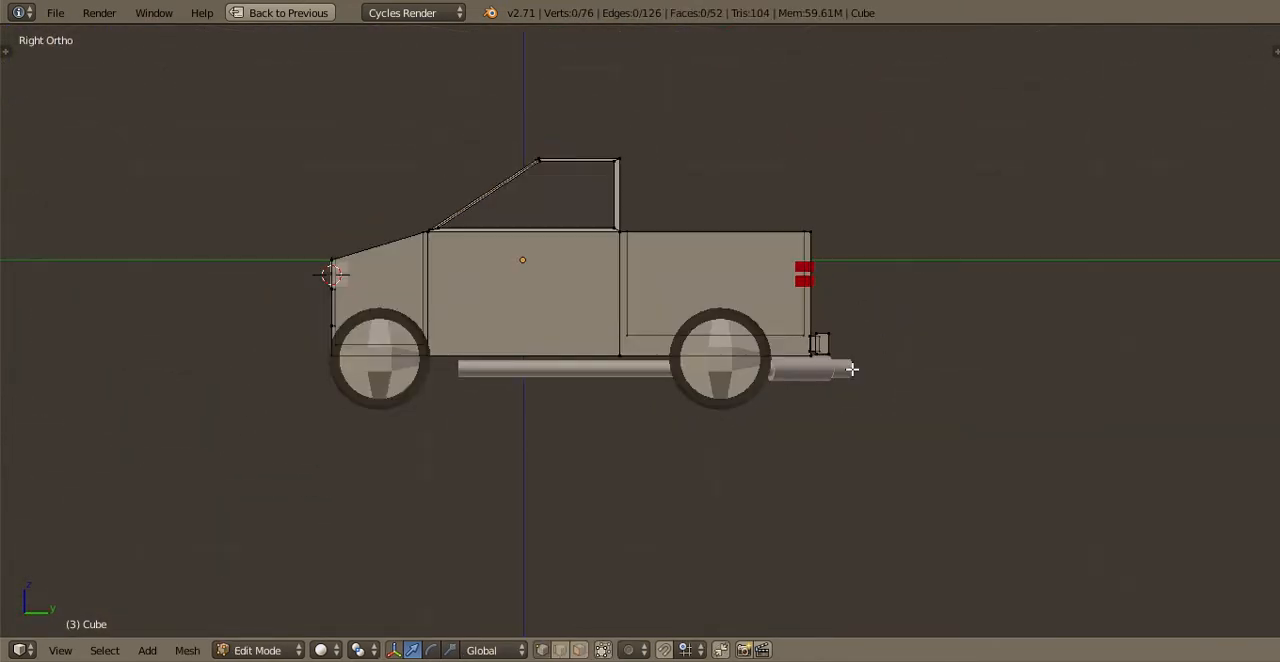
scroll(851, 369, up, 1)
key(l)
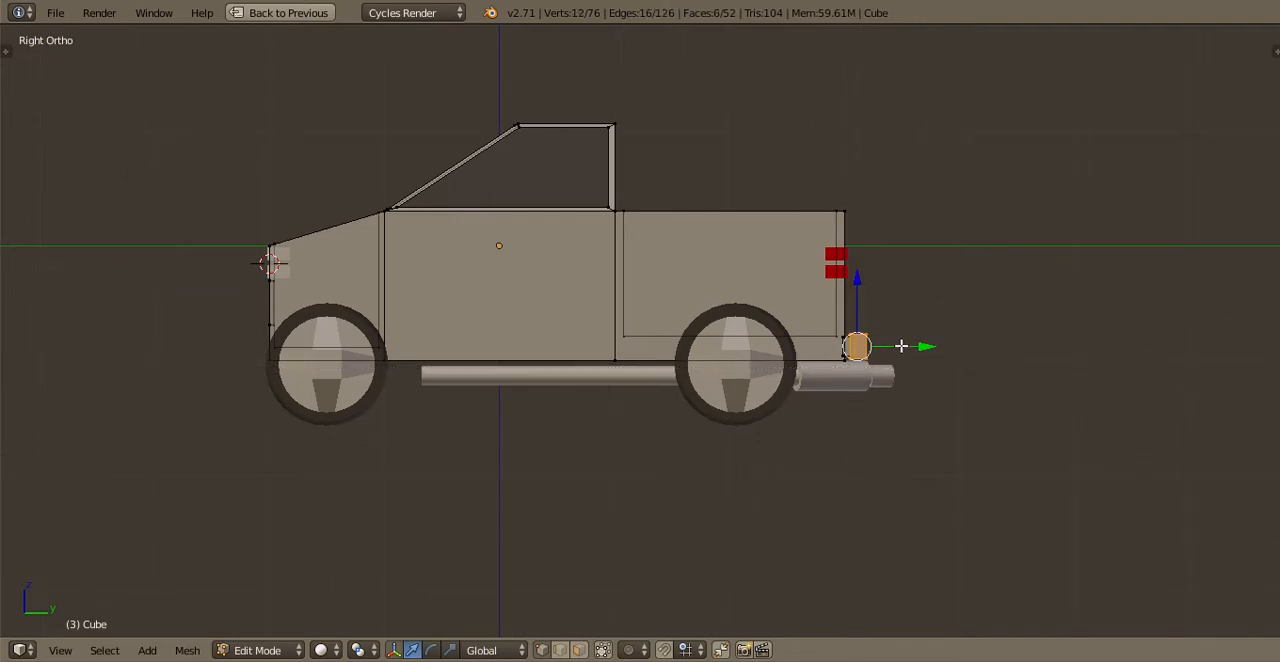
key(r)
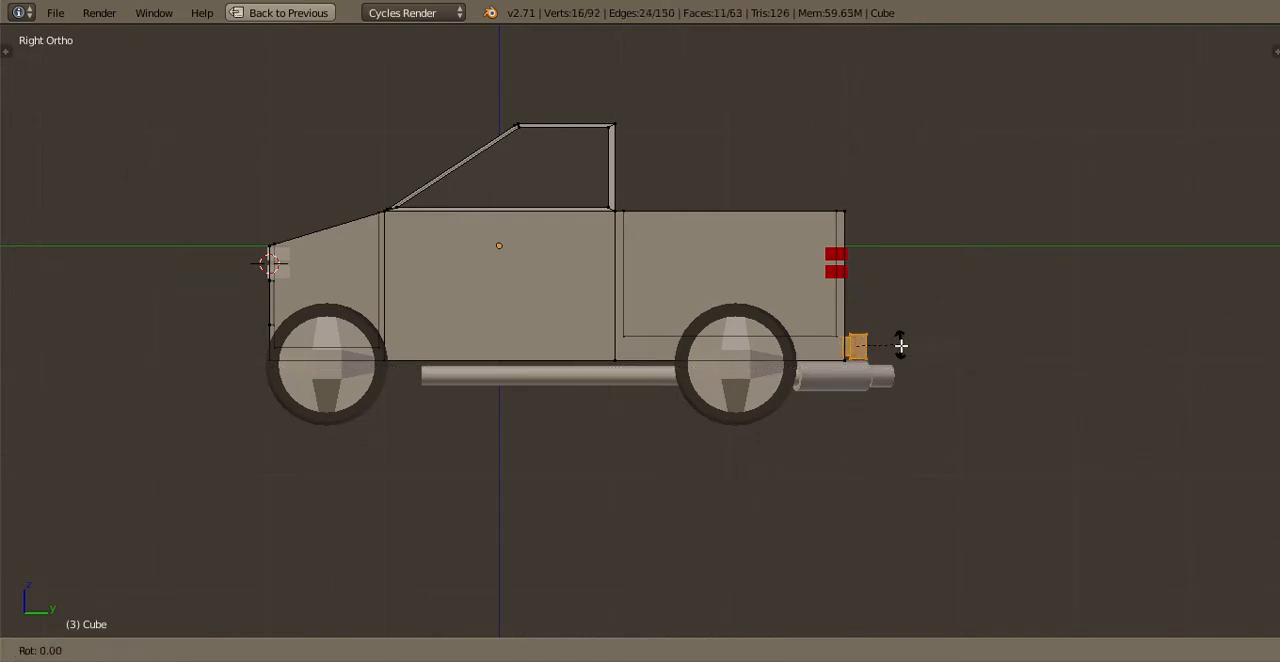
key(Return)
scroll(1003, 357, up, 2)
key(g)
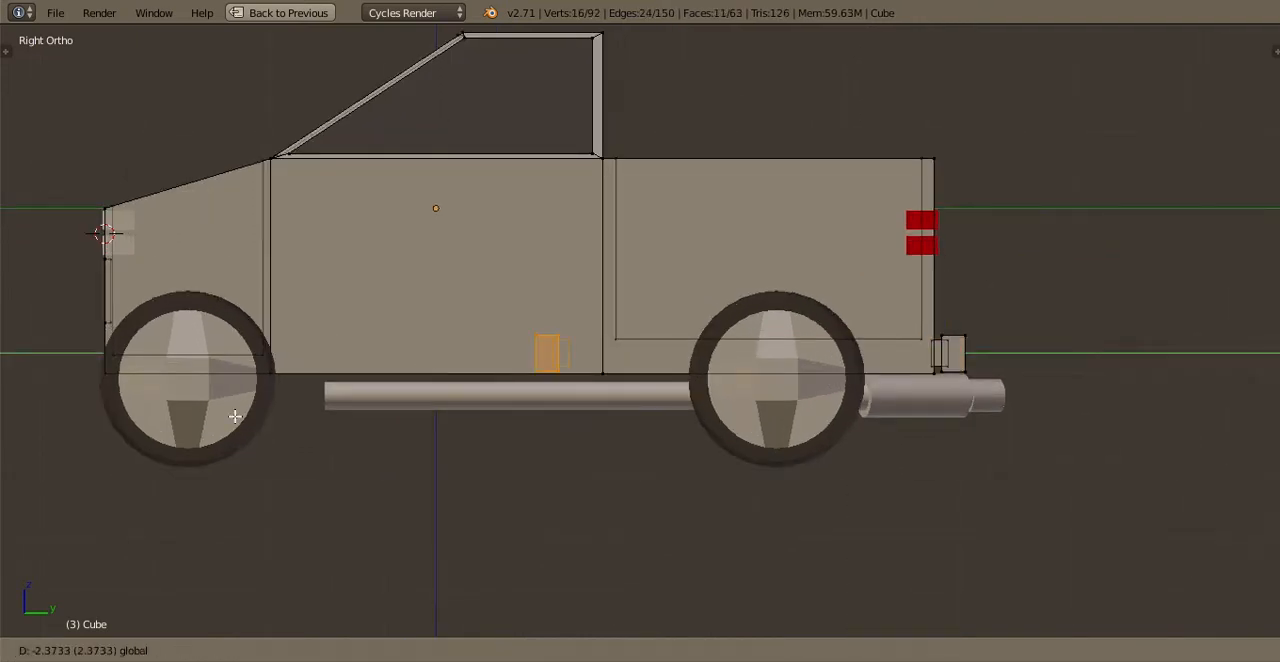
click(74, 392)
Slide the front bumper along Y until its mount sinks slightly into the truck's front, and save the file
shift+middle_drag(74, 396, 589, 363)
scroll(597, 389, up, 5)
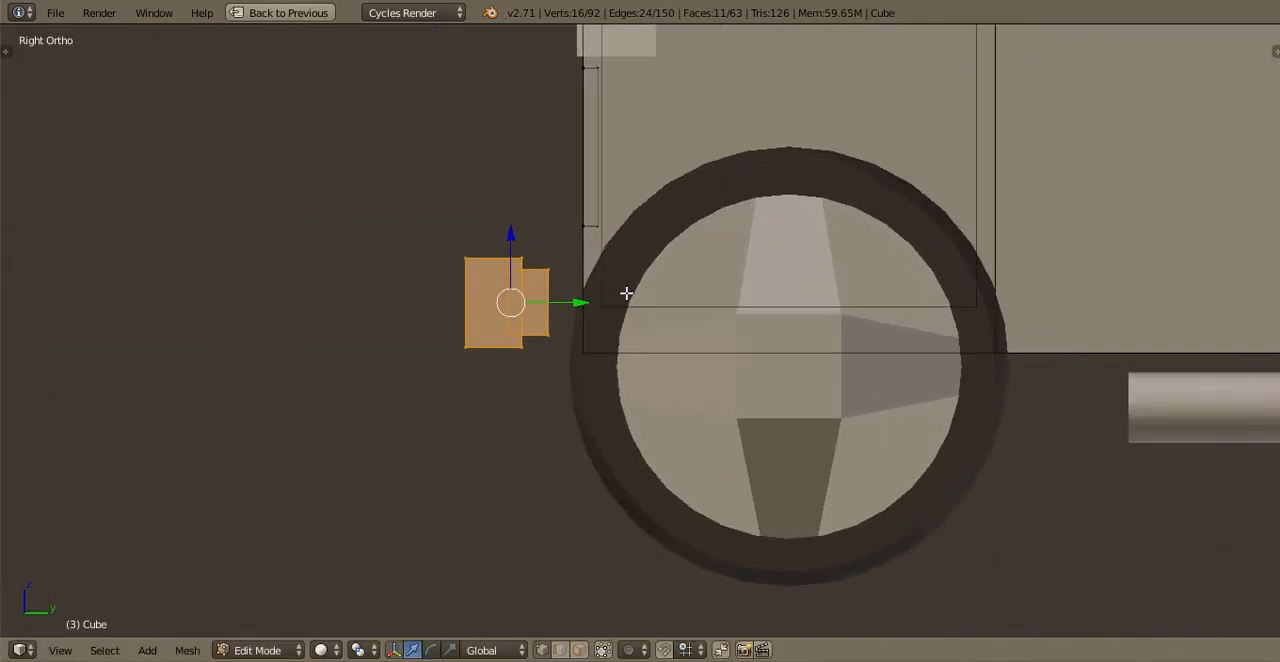
key(g)
key(y)
click(614, 297)
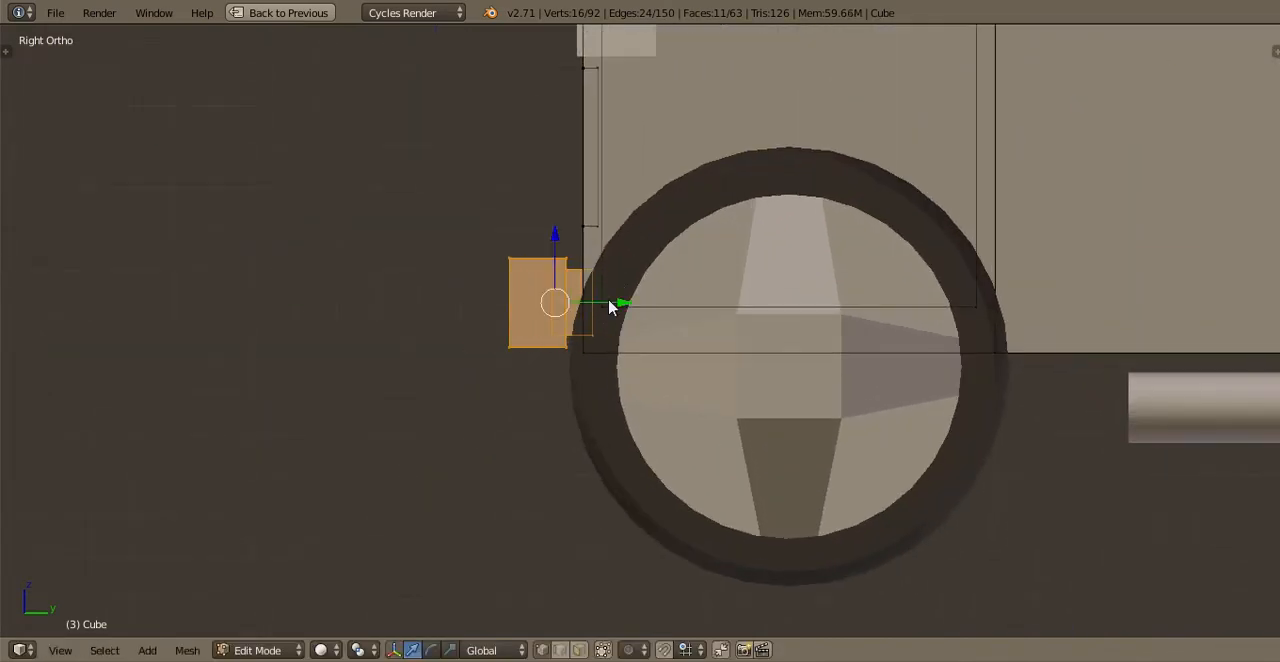
key(Tab)
key(ctrl+s)
click(610, 300)
Duplicate the headlight object's front faces in Edit Mode and move the copies along Y to the front bumper's outer face
middle_drag(631, 183, 778, 343)
scroll(785, 310, up, 2)
right_click(791, 277)
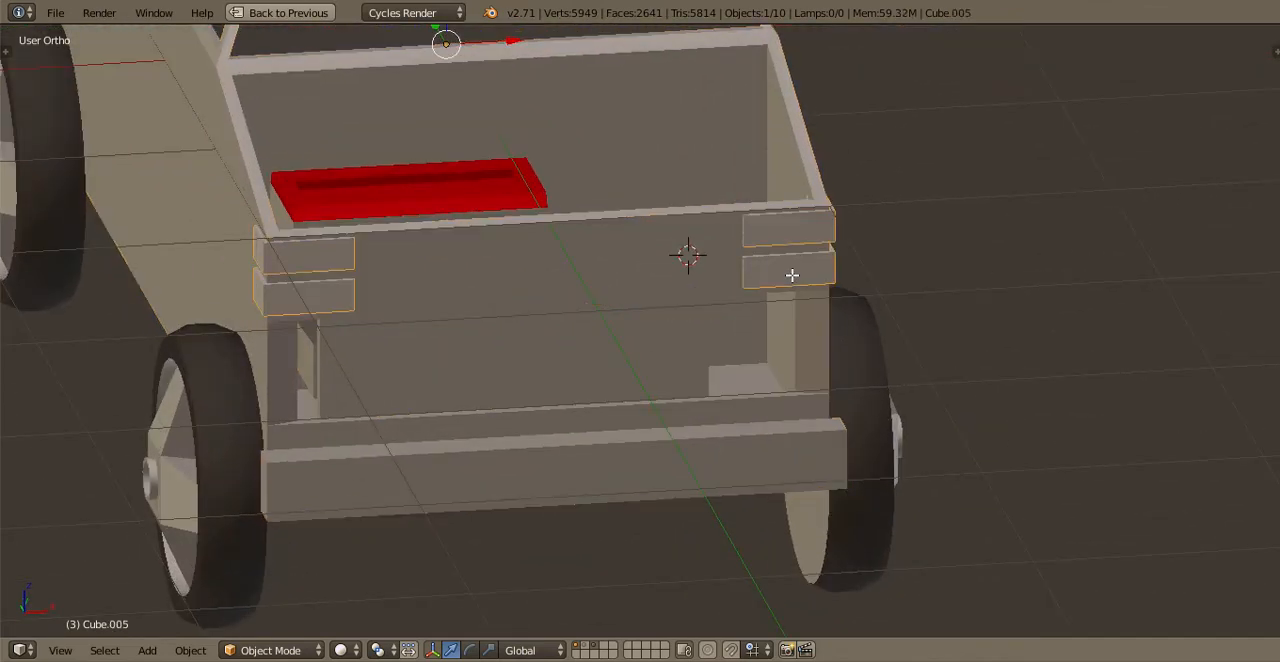
key(Tab)
scroll(792, 275, down, 1)
key(a)
scroll(804, 274, up, 2)
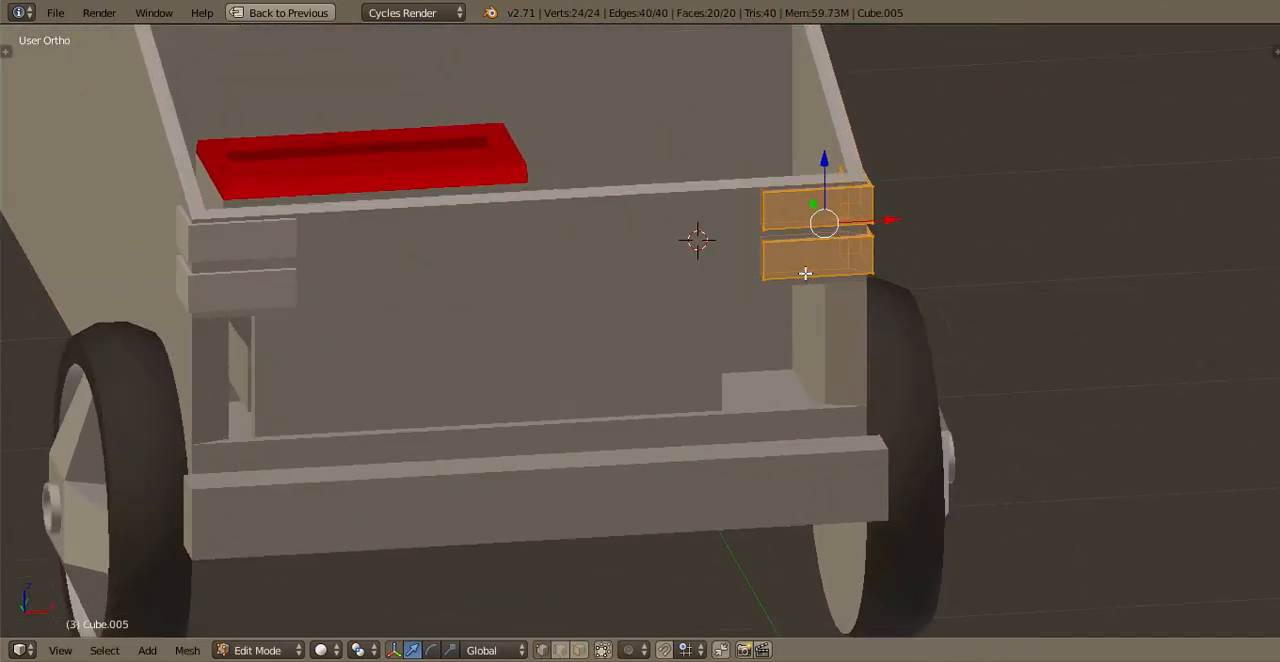
key(KP_7)
key(a)
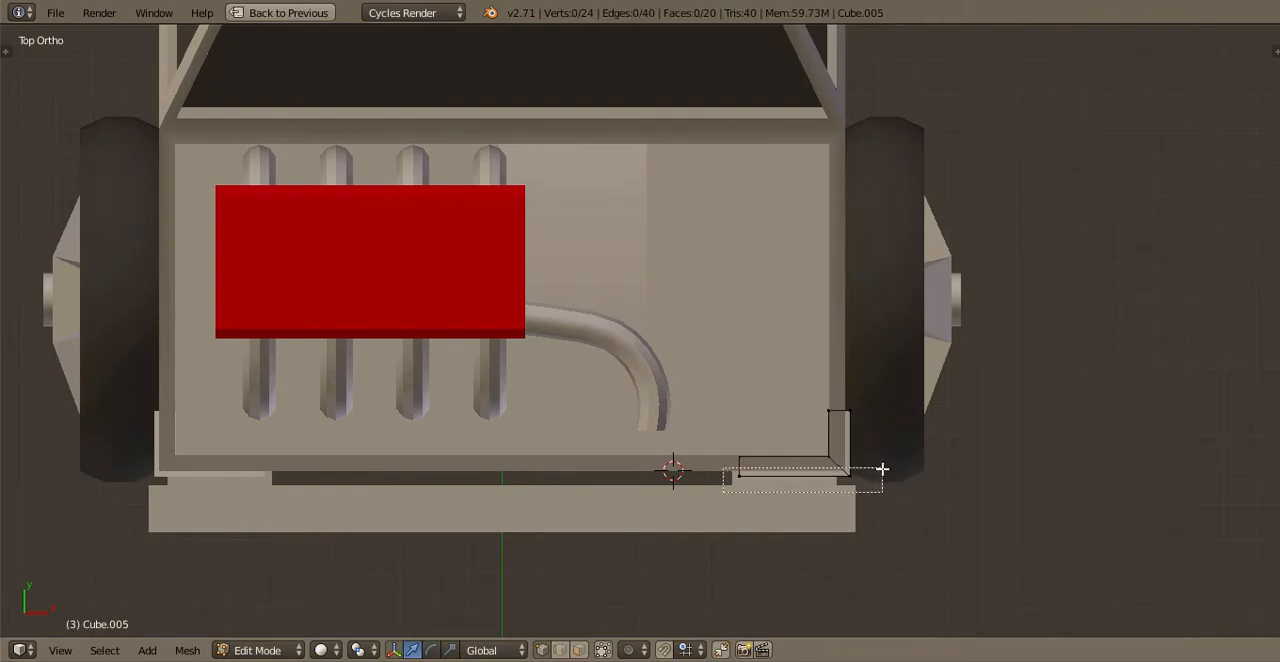
drag(882, 468, 882, 468)
key(g)
key(y)
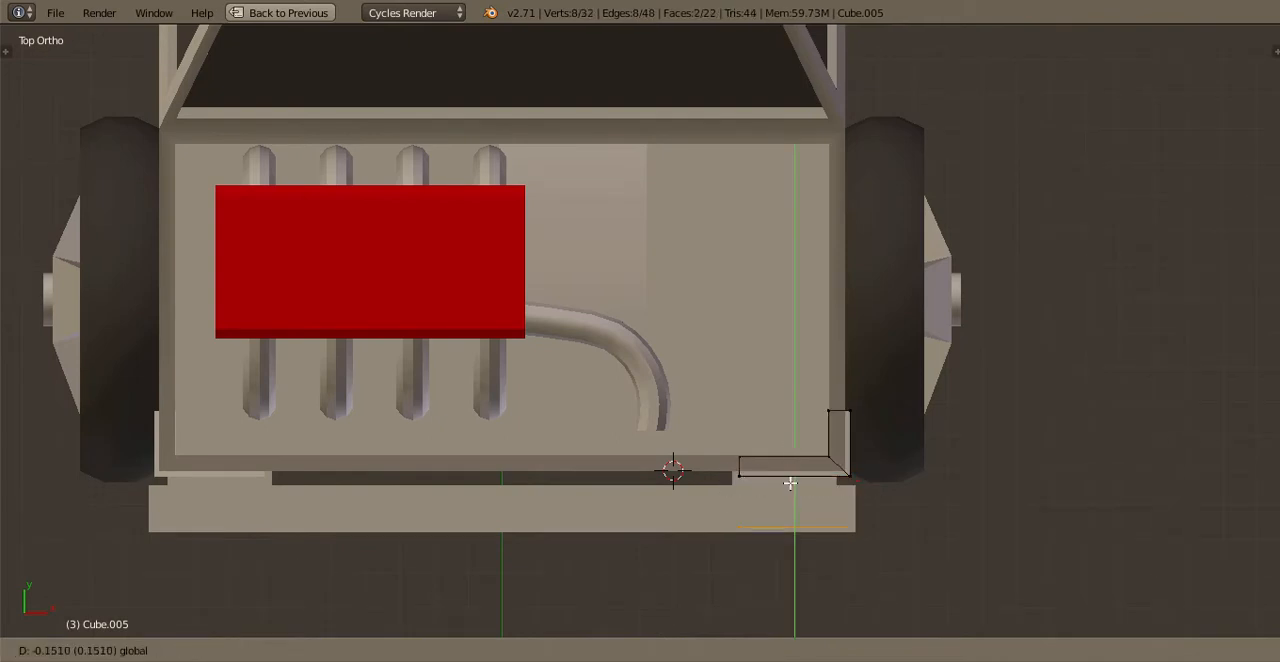
click(786, 463)
Lower the duplicated headlight faces along Z to the front bumper and delete the upper one
key(KP_1)
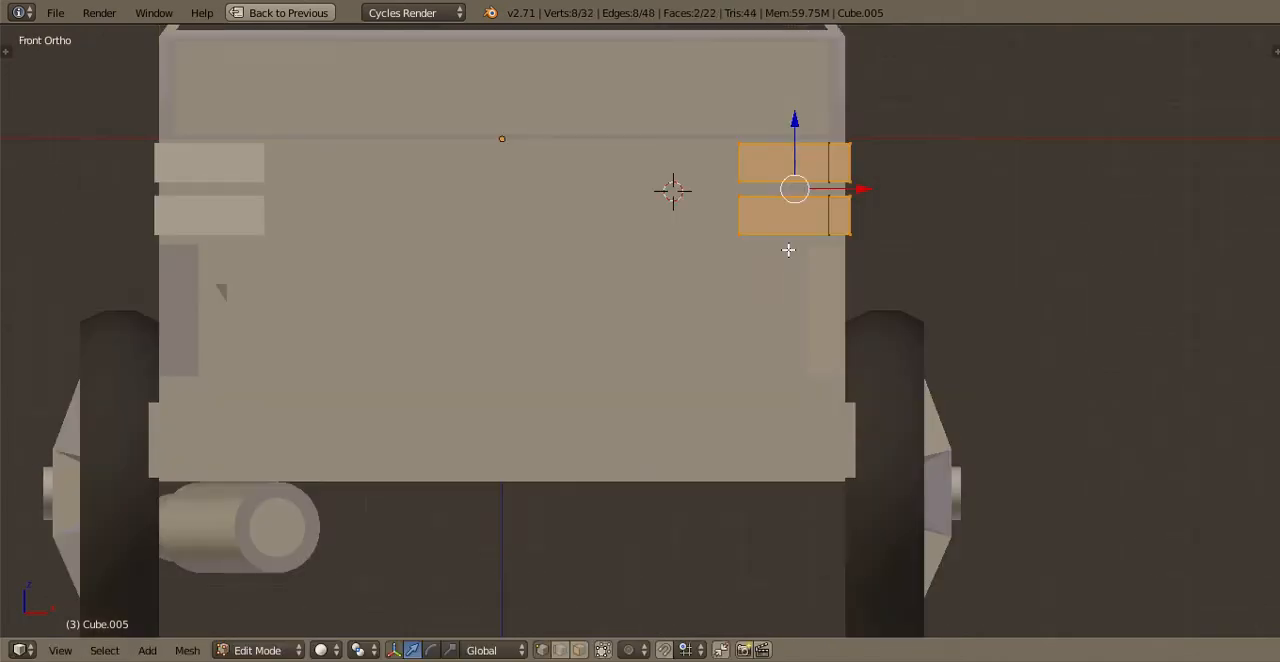
key(g)
key(z)
click(760, 384)
key(a)
key(b)
drag(723, 402, 917, 317)
key(x)
click(917, 317)
key(a)
key(a)
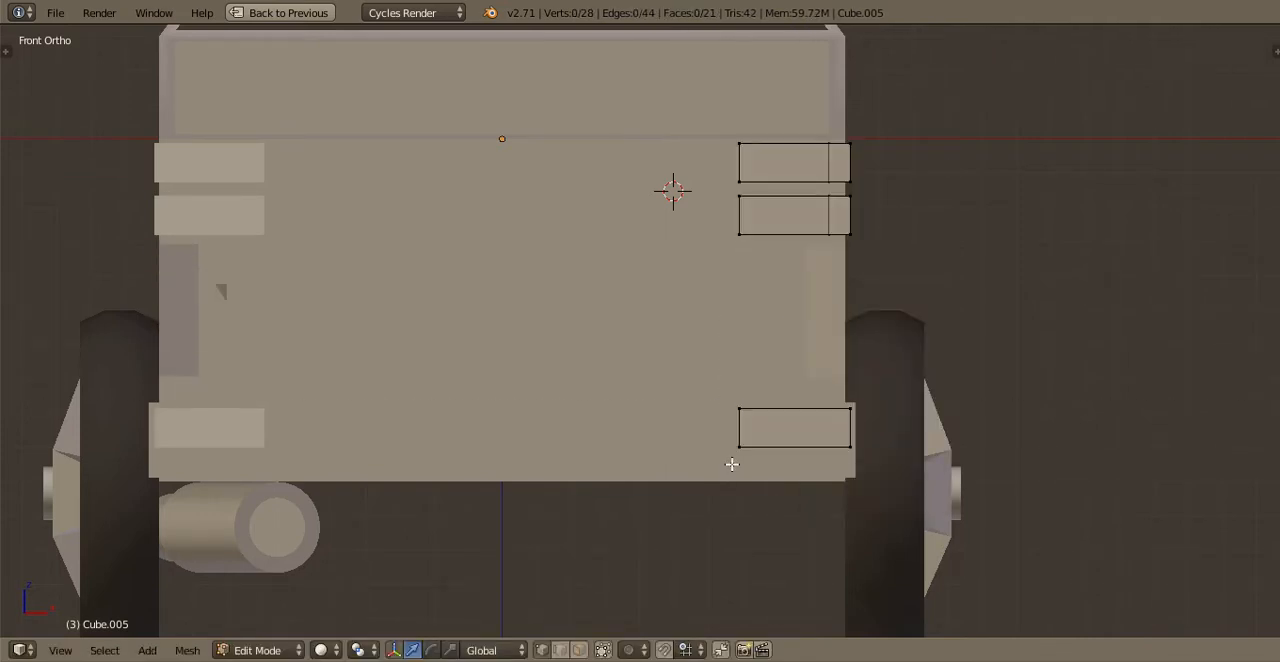
Move the remaining light face down along Z to the middle of the bumper and shift it inward along X
click(785, 430)
key(g)
key(z)
click(835, 452)
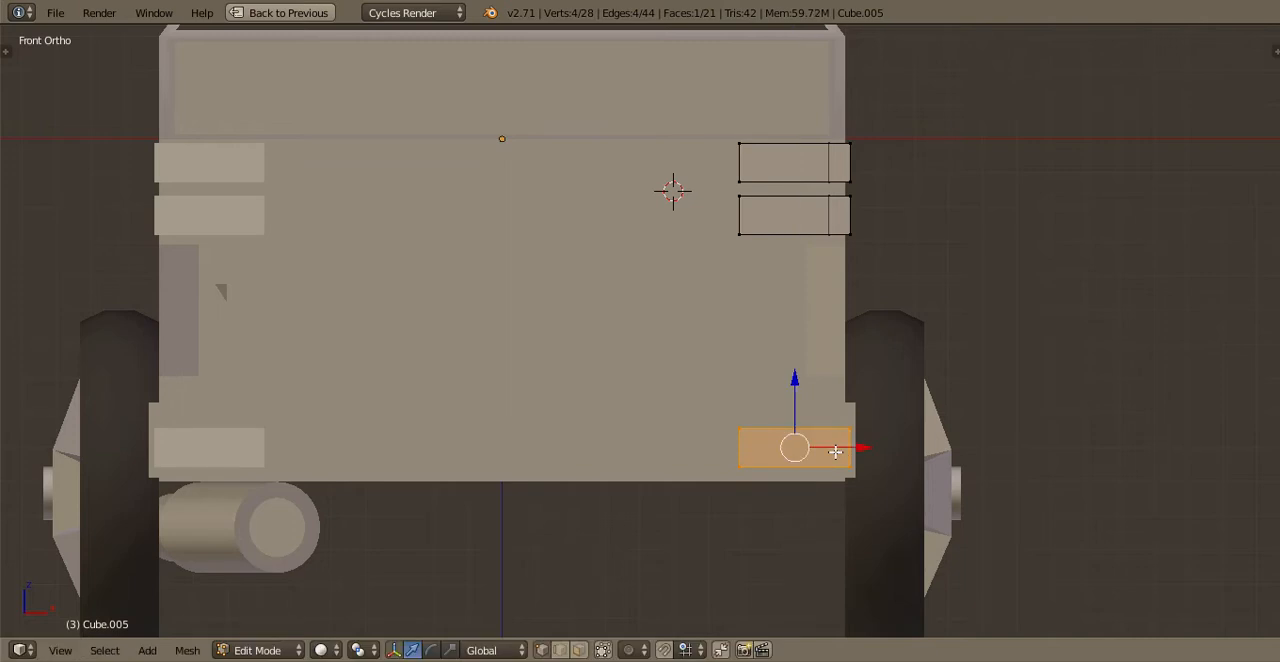
key(g)
key(x)
click(828, 440)
Extrude the bumper light face into a thin block, select the whole block and recalculate its normals
middle_drag(828, 440, 717, 477)
key(e)
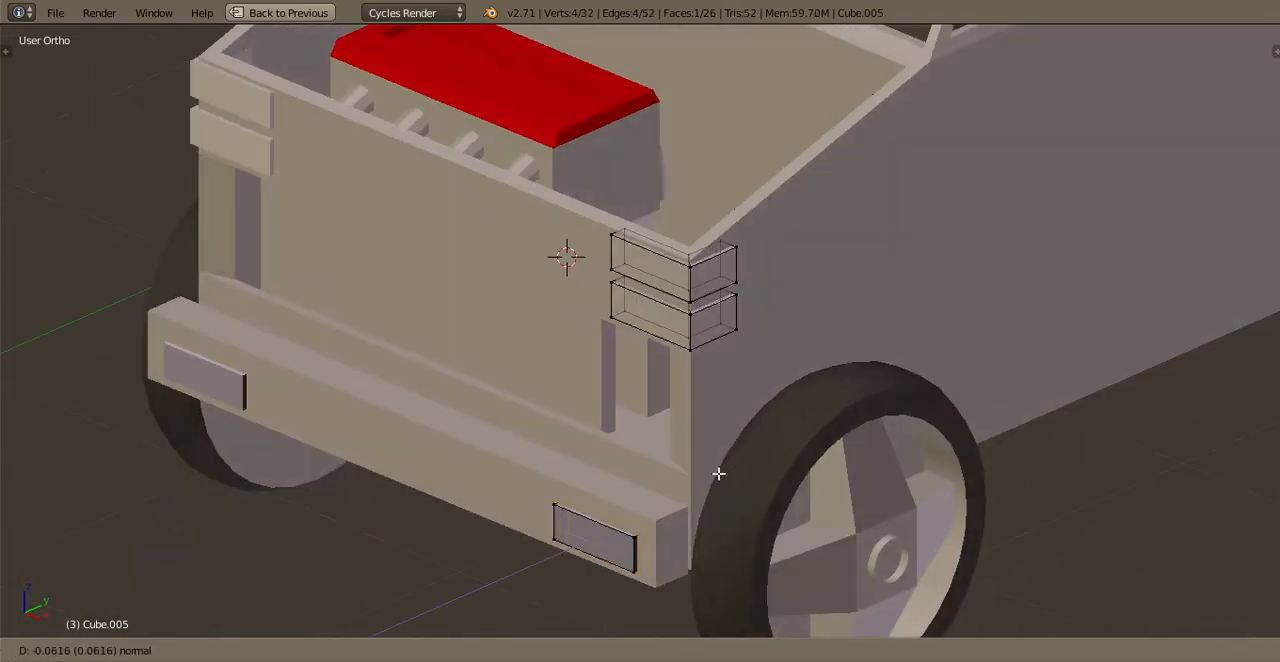
click(717, 473)
key(ctrl+l)
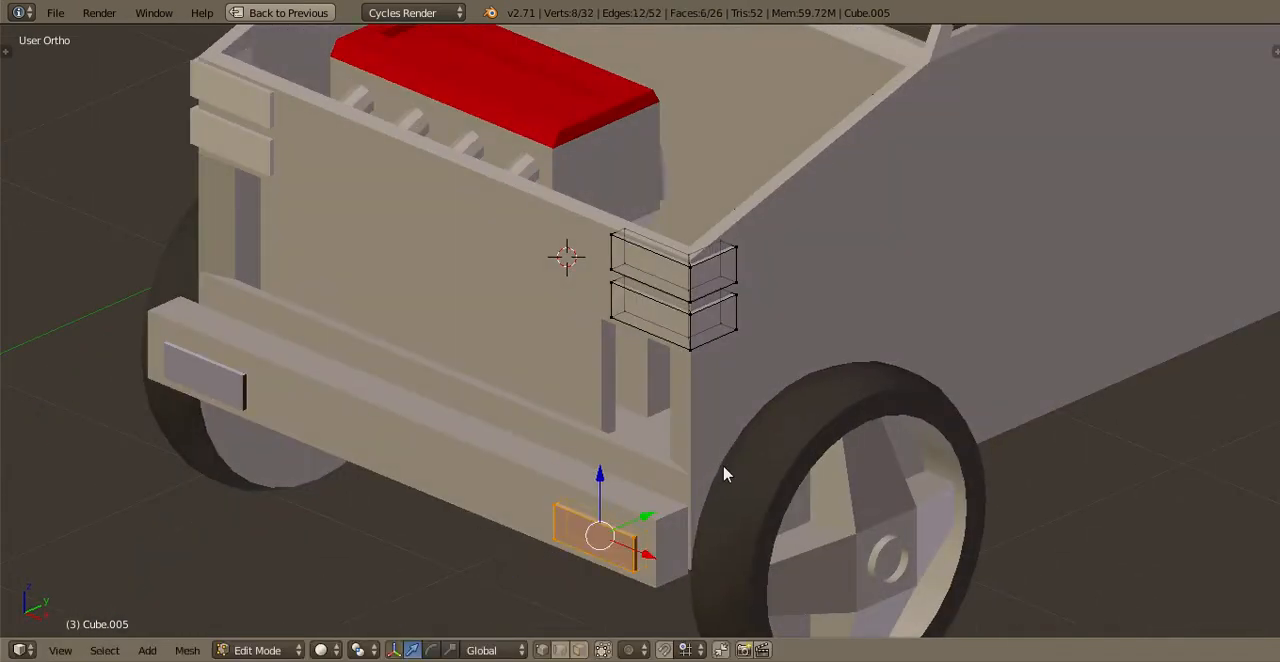
key(ctrl+n)
Return to Object Mode, deselect everything and save the truck with its new bumper lights
key(Tab)
key(ctrl+s)
click(723, 467)
key(a)
scroll(829, 365, down, 3)
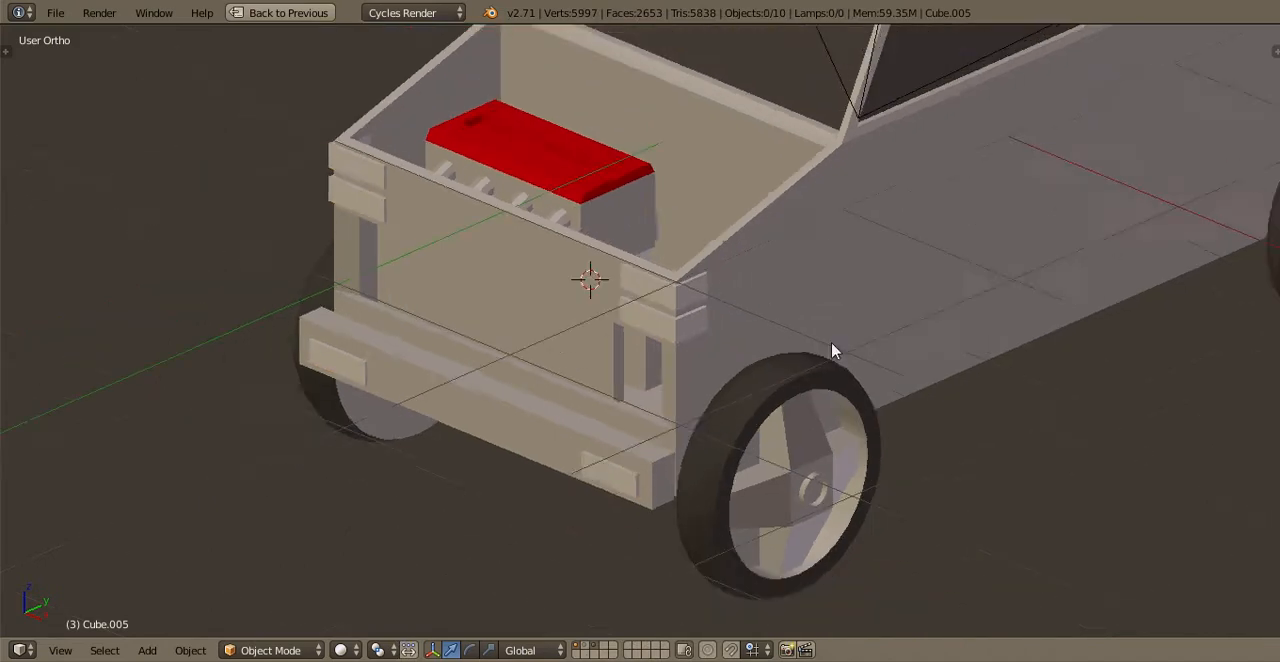
key(a)
middle_drag(831, 347, 560, 303)
key(a)
key(ctrl+s)
click(812, 329)
Select the truck body, check its front mesh in Edit Mode, and save the file in Object Mode
right_click(563, 311)
key(Tab)
scroll(567, 433, up, 2)
key(a)
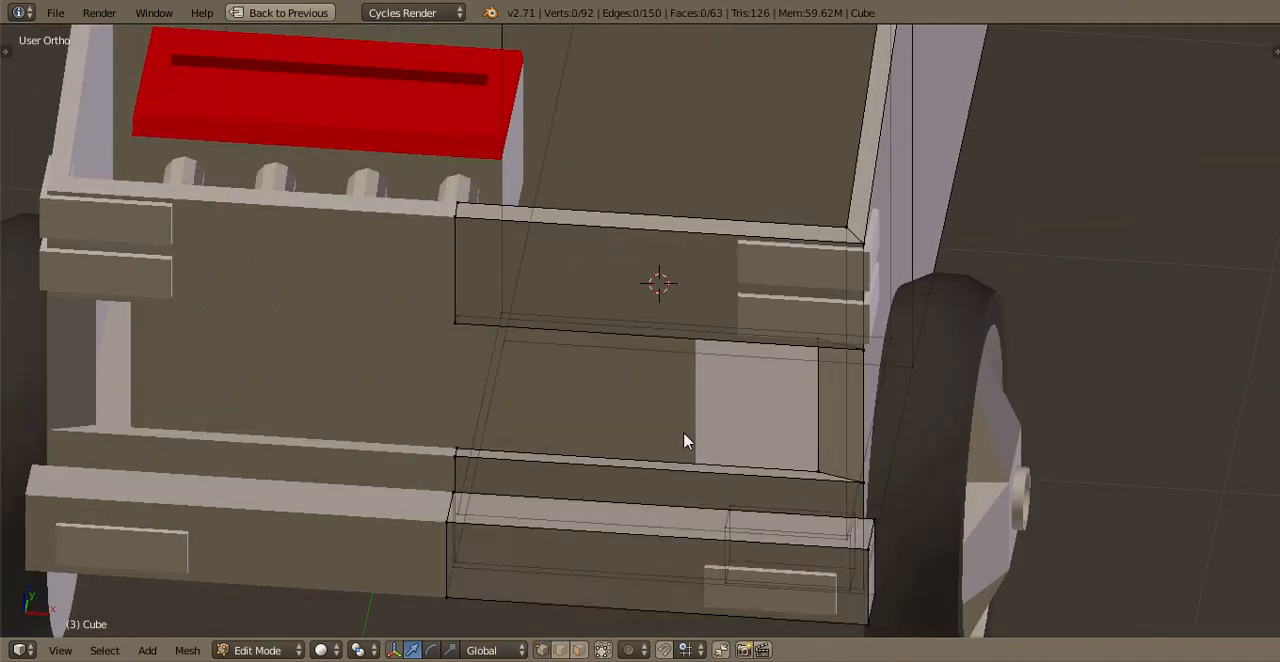
key(Tab)
key(ctrl+s)
click(683, 433)
shift+middle_drag(846, 267, 823, 397)
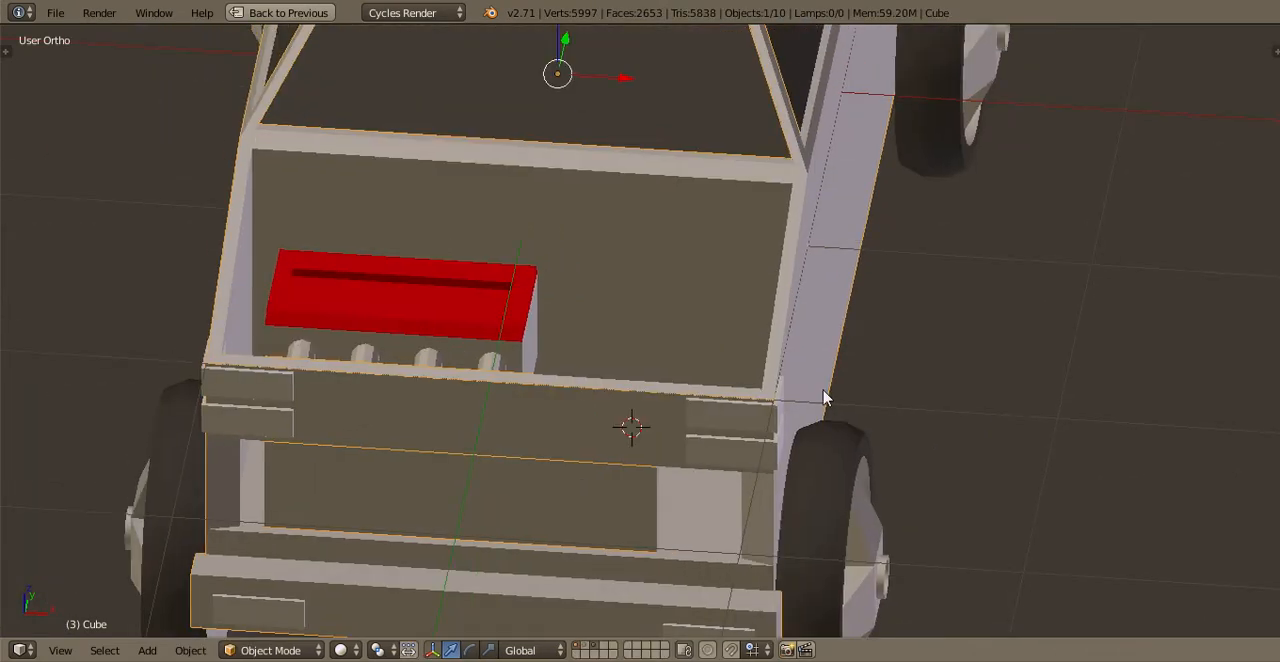
View the whole truck through the camera and save the file
scroll(803, 323, down, 3)
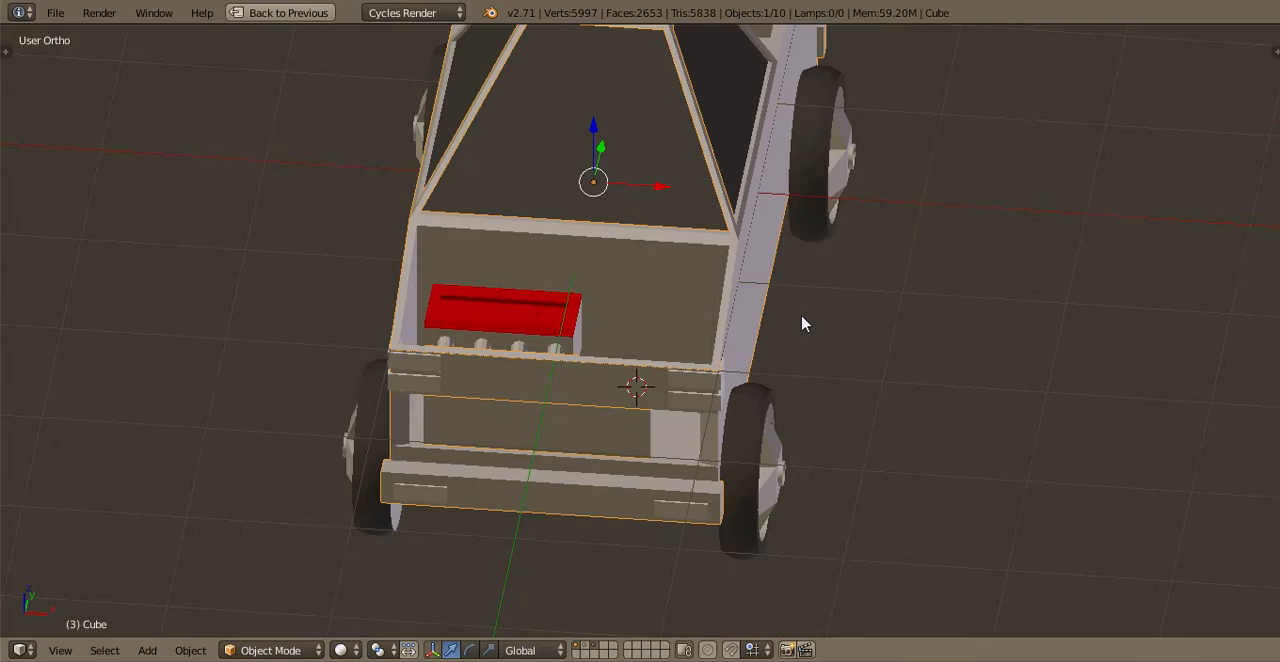
middle_drag(803, 323, 697, 283)
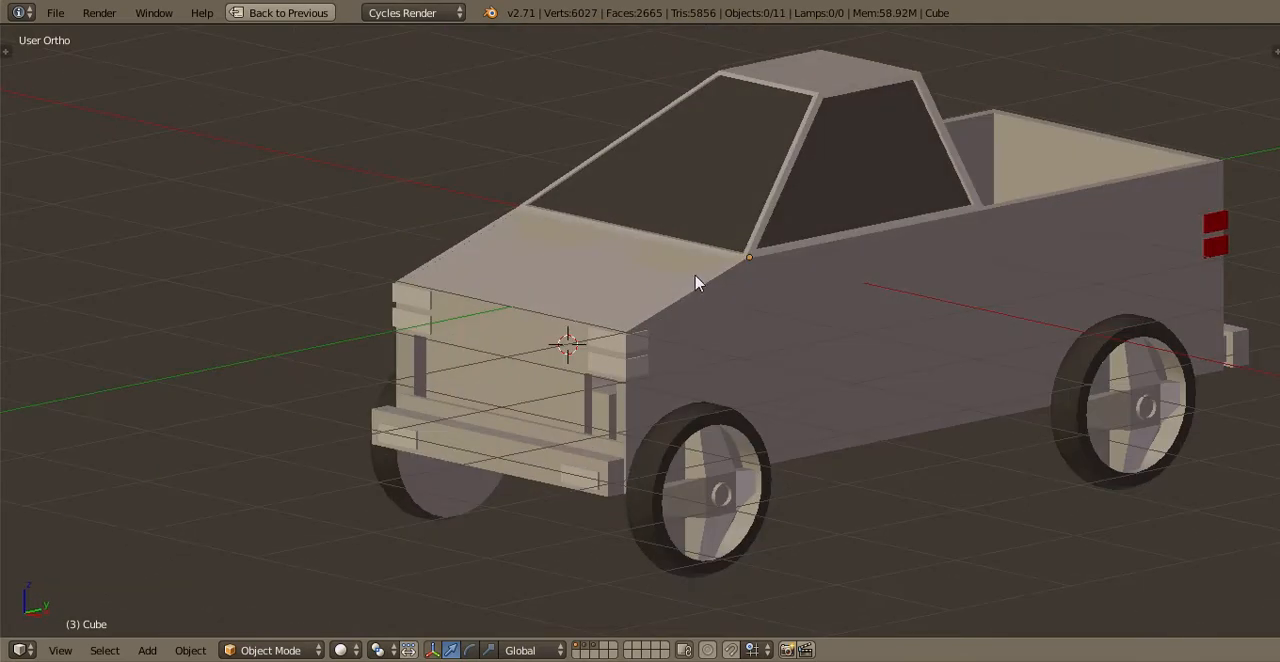
key(KP_0)
scroll(645, 281, up, 4)
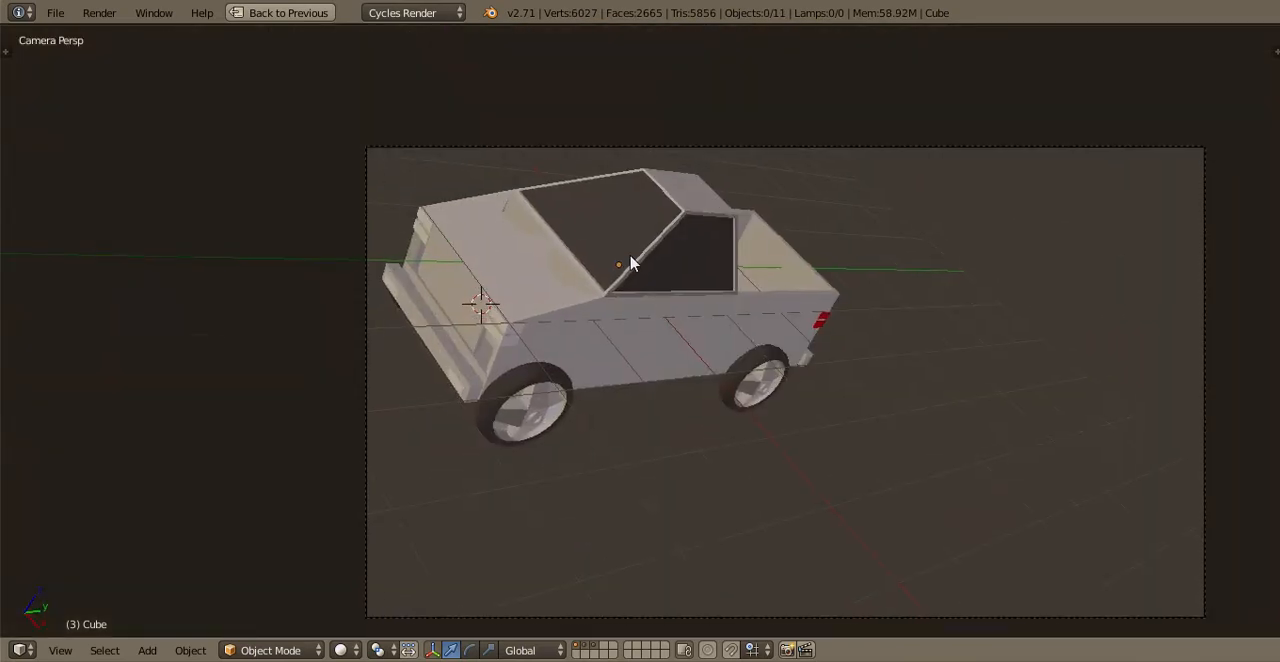
key(ctrl+s)
click(658, 281)
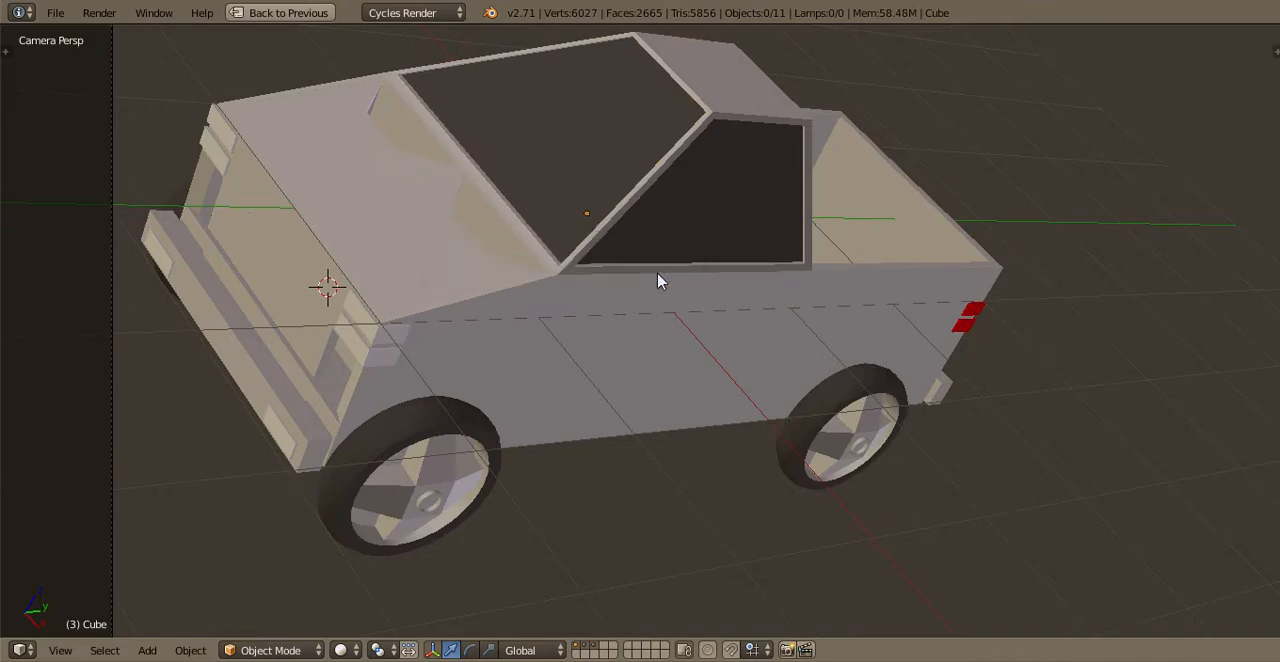
Select the truck body and open its mesh in Edit Mode
key(KP_7)
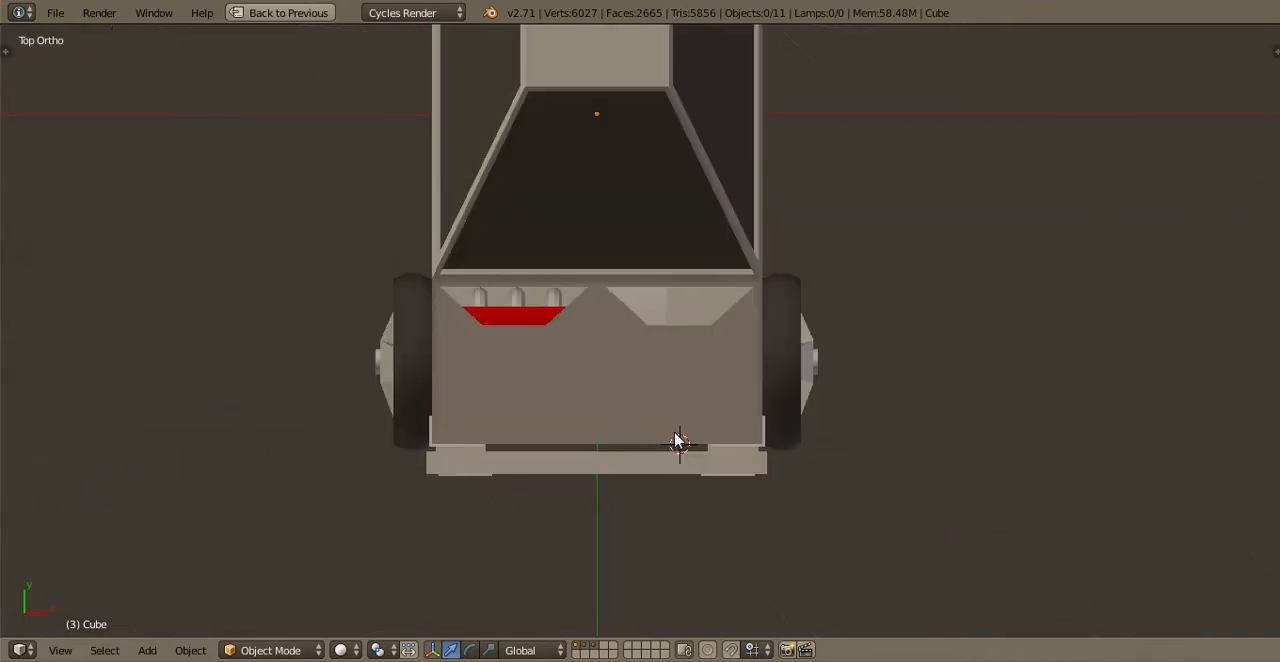
shift+middle_drag(665, 270, 669, 559)
right_click(637, 262)
key(Tab)
shift+middle_drag(663, 386, 693, 596)
scroll(680, 600, up, 2)
Select the inner faces of the truck bed and separate them into their own object
middle_drag(567, 568, 216, 220)
right_click(216, 220)
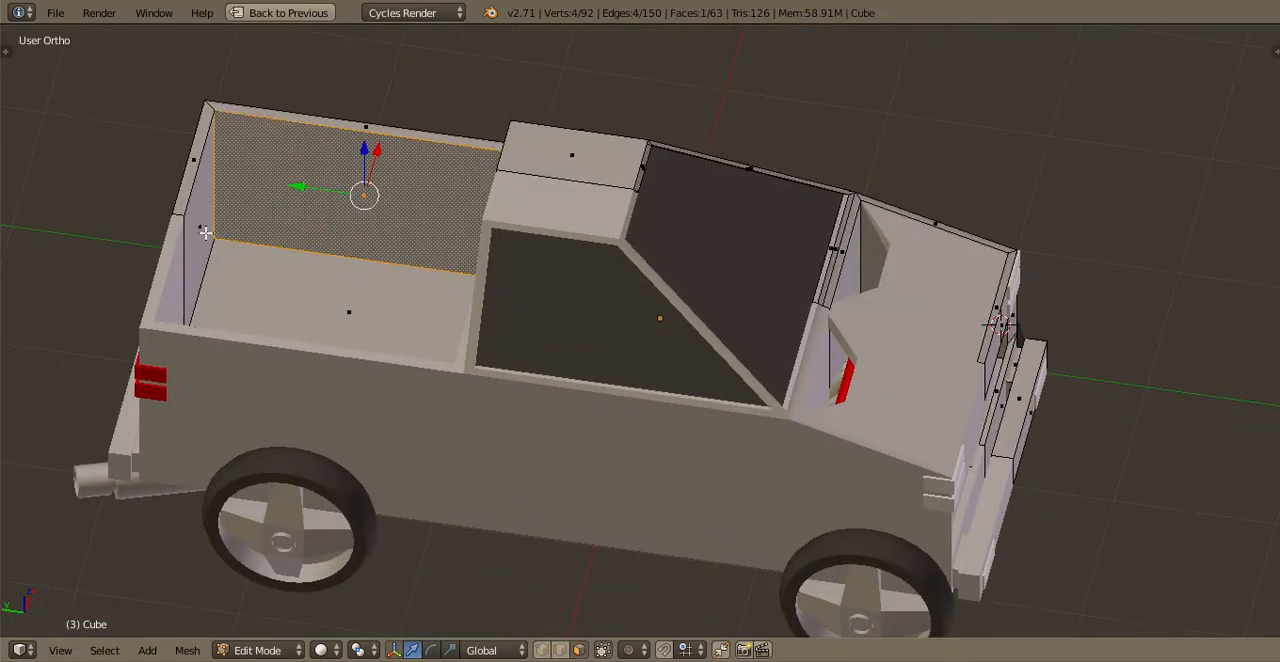
key(a)
right_click(206, 224)
shift+right_click(438, 282)
middle_drag(440, 197, 495, 386)
shift+right_click(496, 387)
key(p)
click(497, 387)
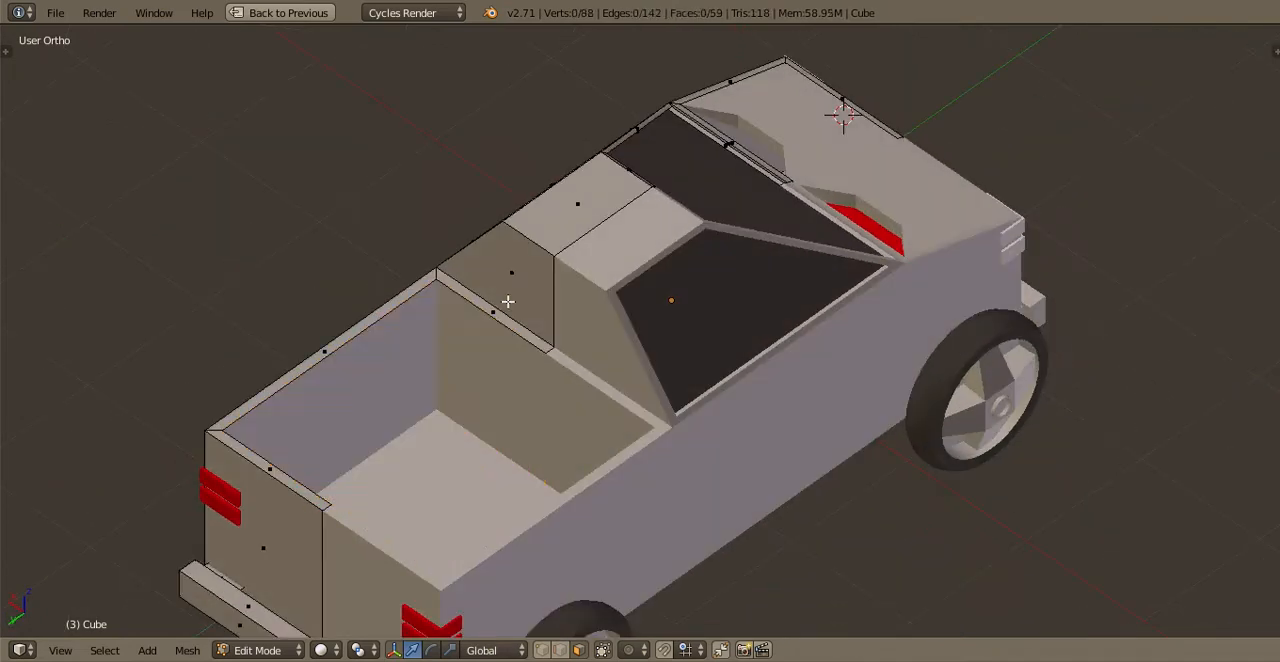
Extrude the cab's rear face in place and scale it to about 0.93 to form a window frame
right_click(537, 286)
middle_drag(537, 286, 802, 348)
key(e)
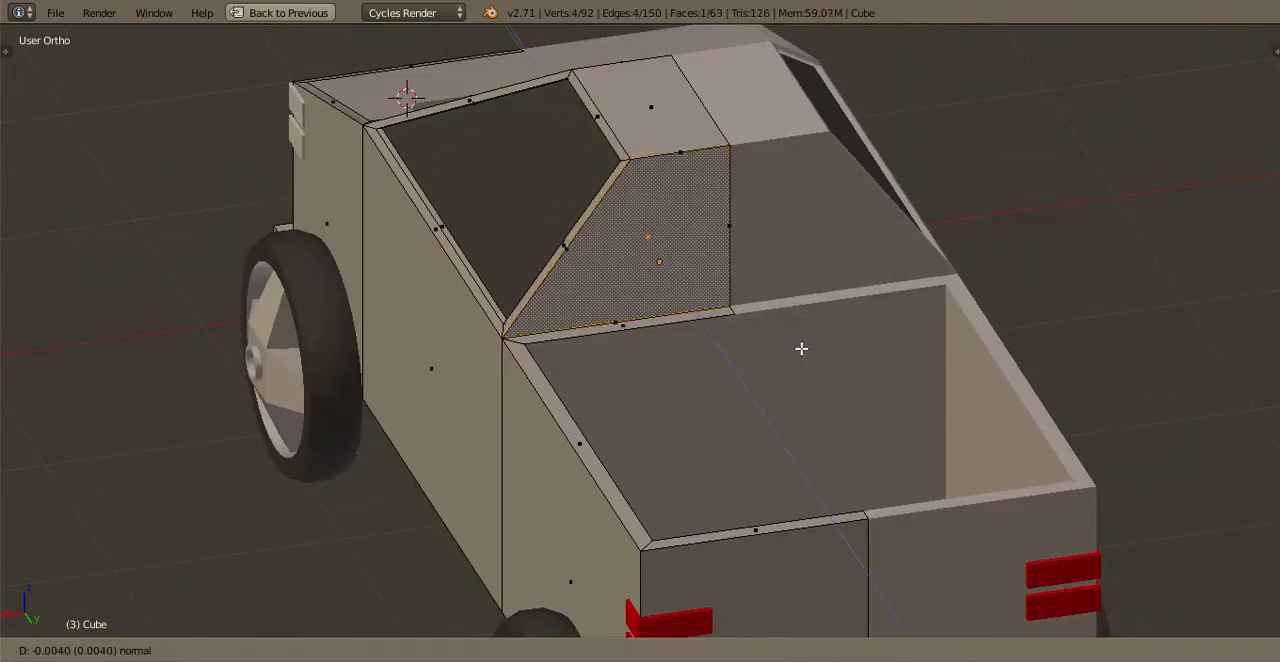
right_click(802, 349)
scroll(862, 360, up, 2)
key(s)
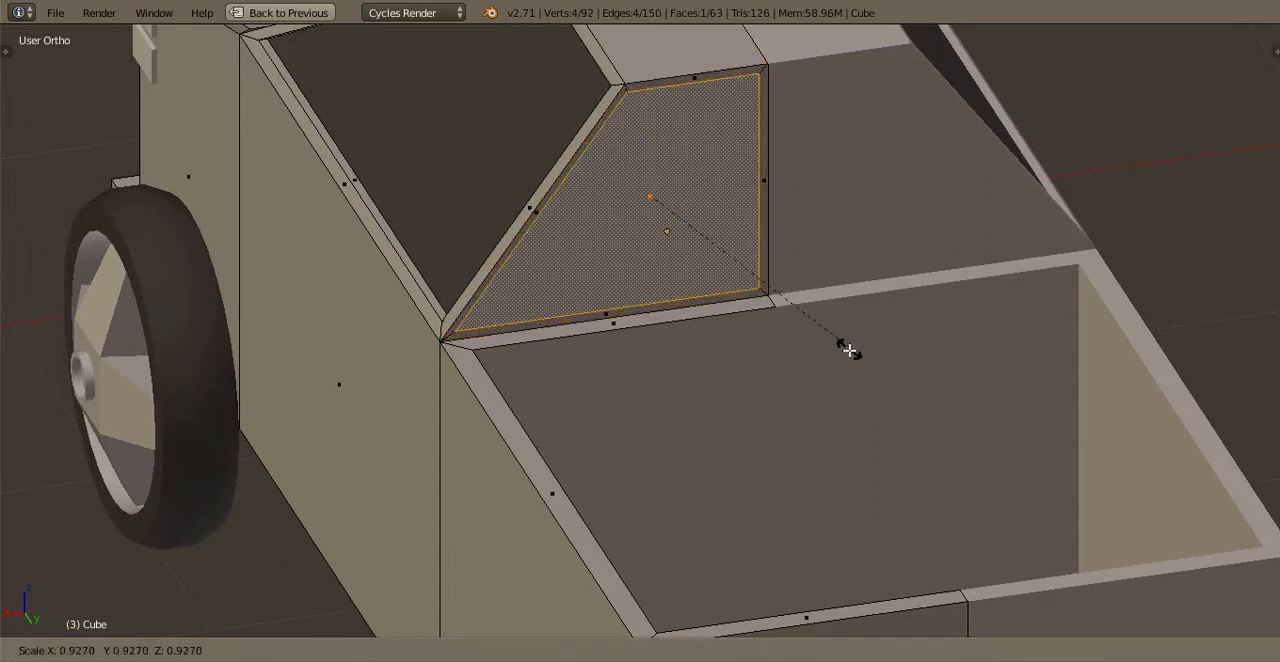
click(846, 348)
Extrude the rear window face about -0.044 along Y, separate it from the body and return to Object Mode
key(e)
key(x)
key(y)
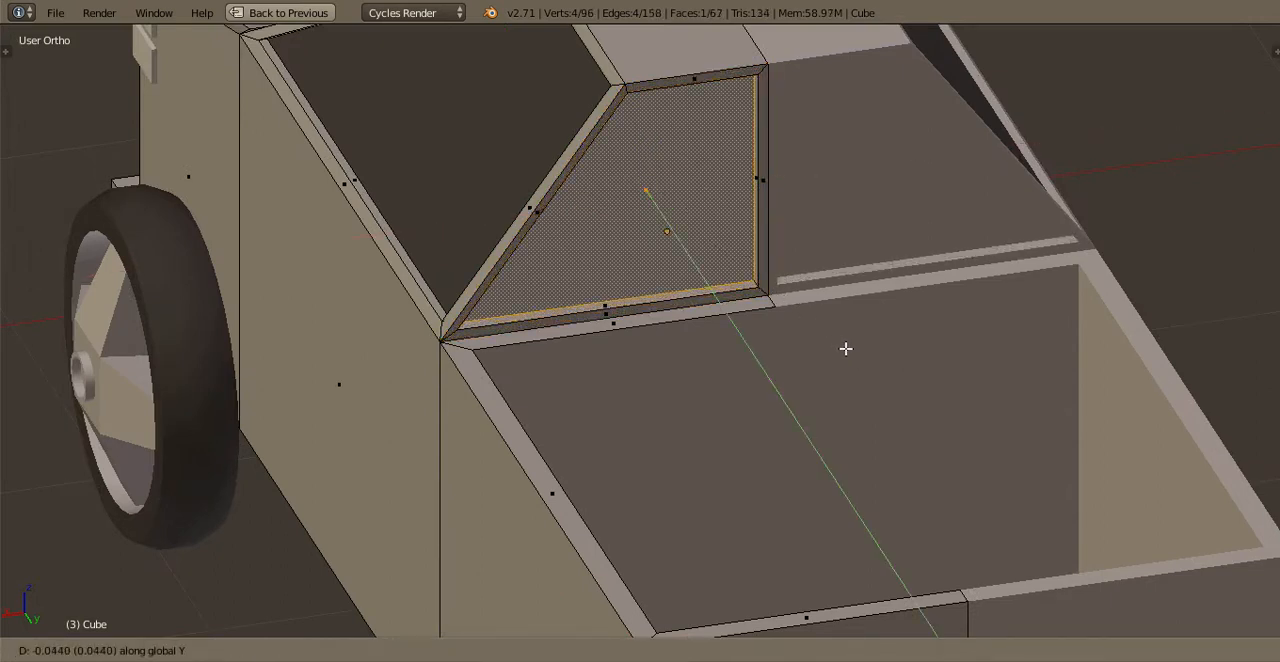
click(846, 349)
key(p)
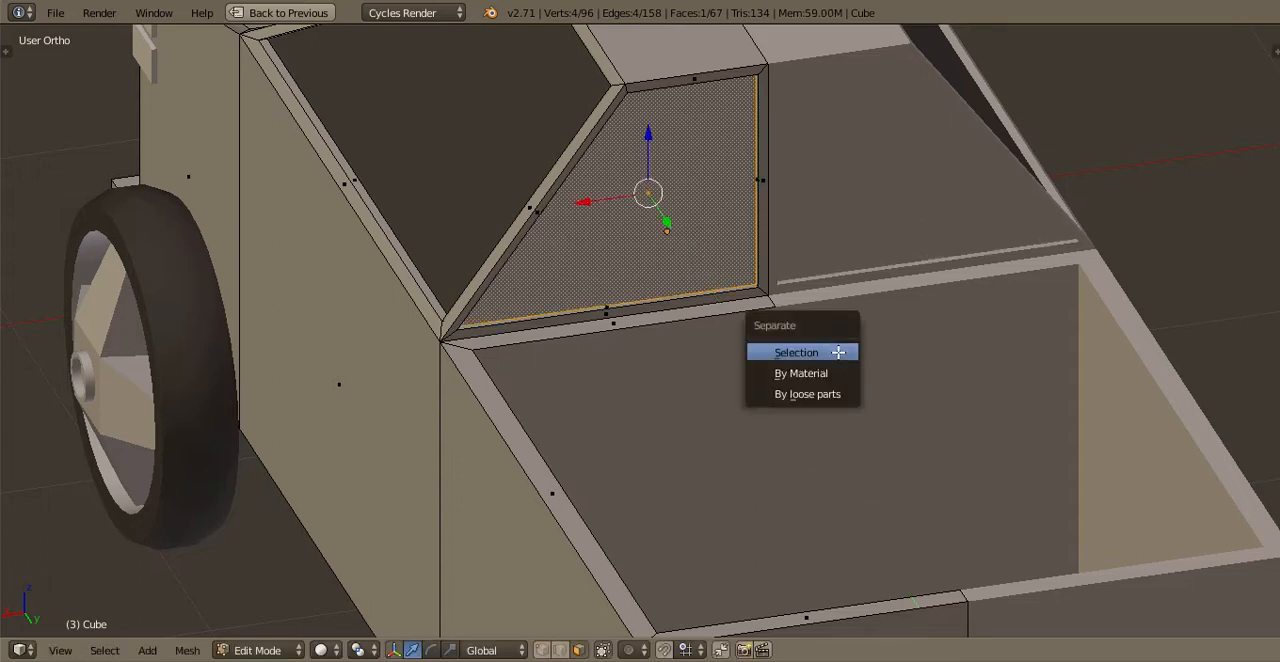
click(838, 349)
key(Tab)
Join the separated rear window to the other cab windows and save the file
scroll(586, 234, down, 5)
scroll(524, 213, up, 3)
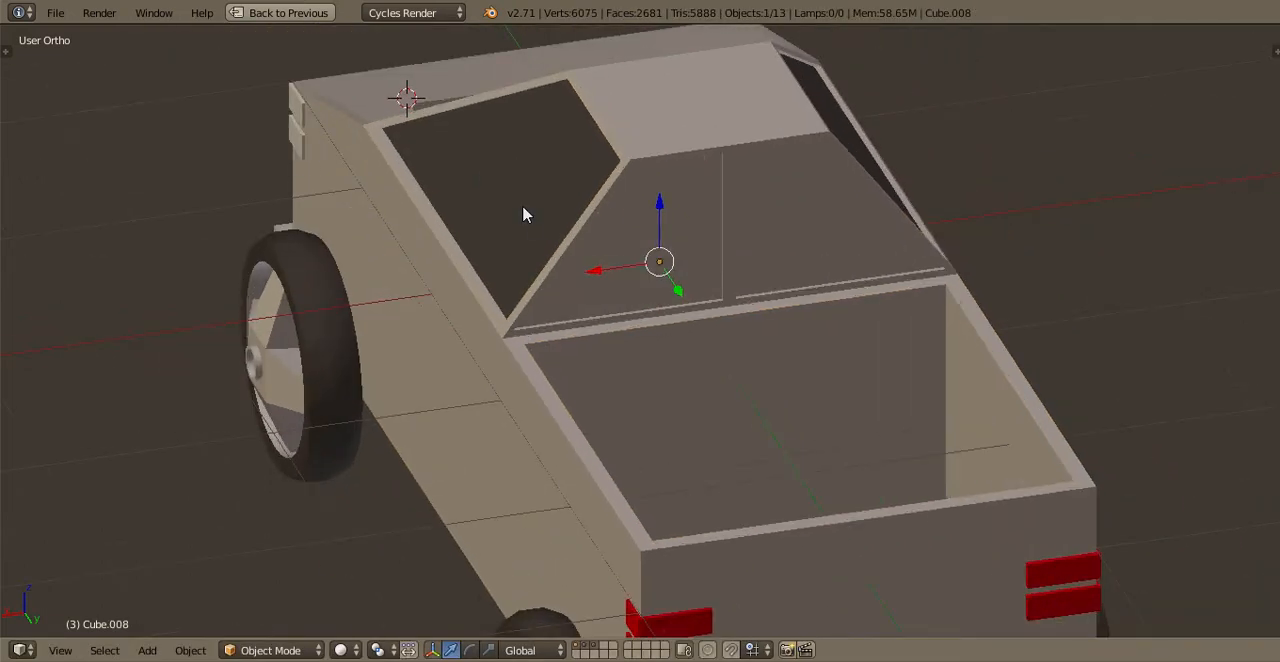
key(ctrl+j)
scroll(580, 214, down, 2)
key(Tab)
middle_drag(623, 217, 715, 215)
key(Tab)
key(Tab)
scroll(715, 228, up, 3)
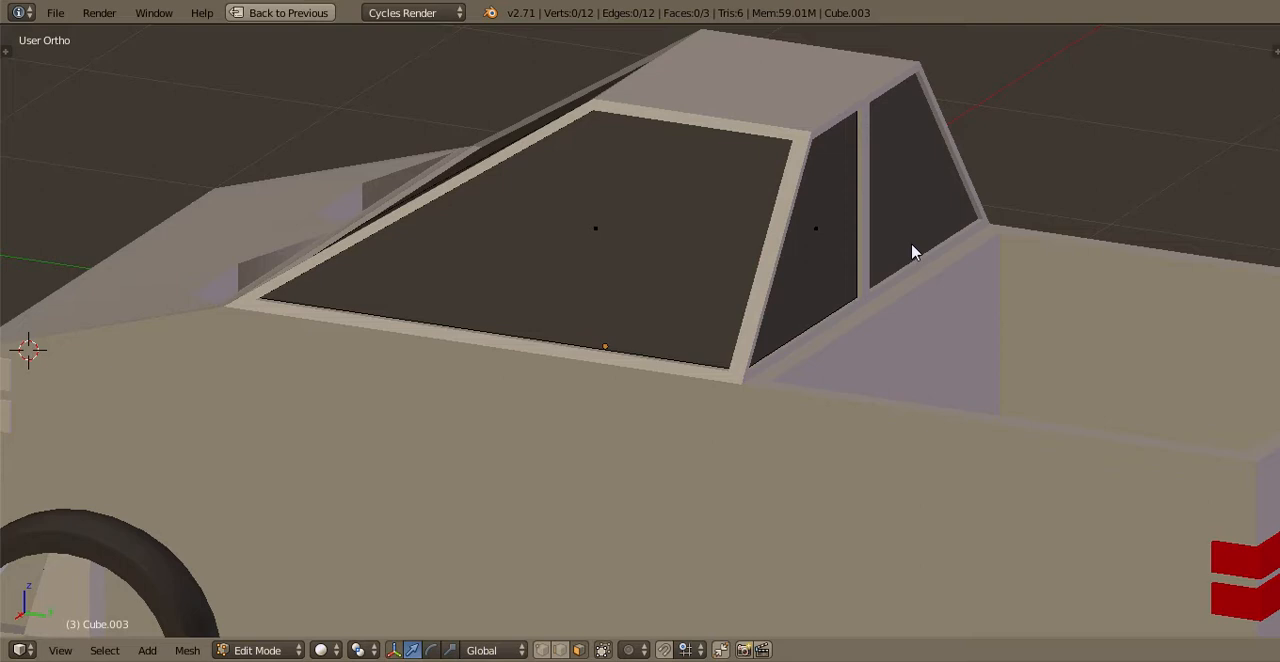
key(Tab)
key(ctrl+s)
key(Return)
Give the separated bed interior a new dark grey diffuse material with a matching dark viewport color
shift+middle_drag(874, 414, 471, 403)
scroll(806, 348, down, 1)
right_click(437, 403)
key(ctrl+Up)
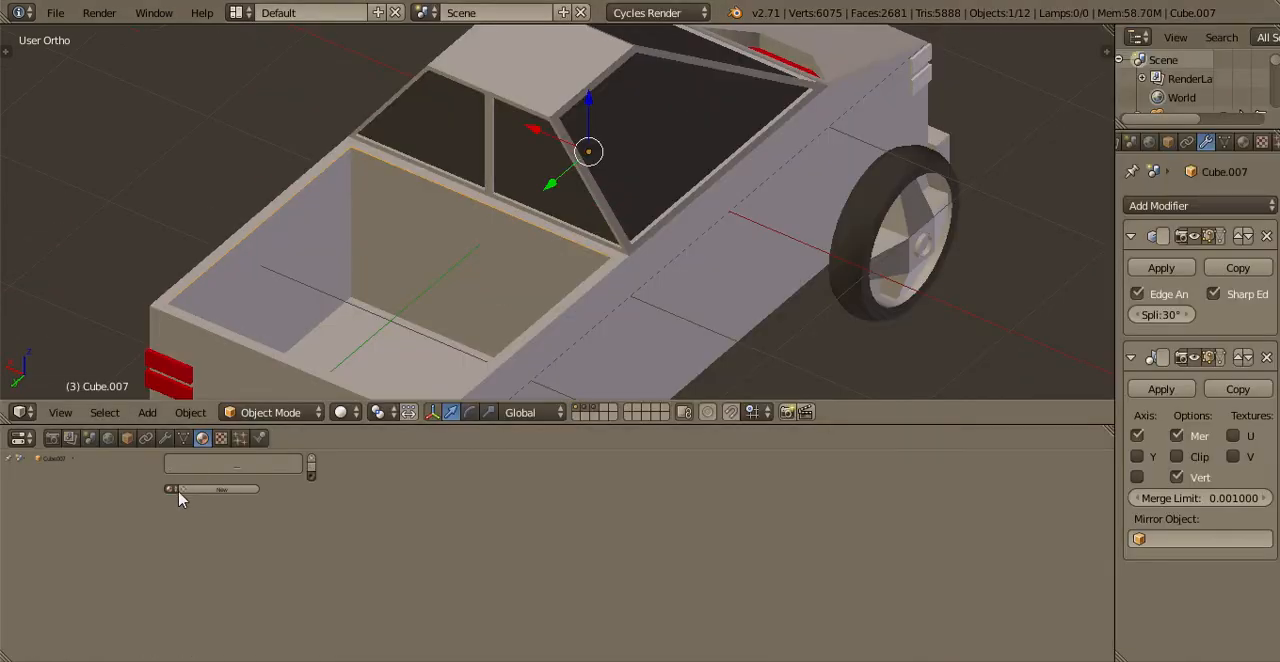
click(449, 487)
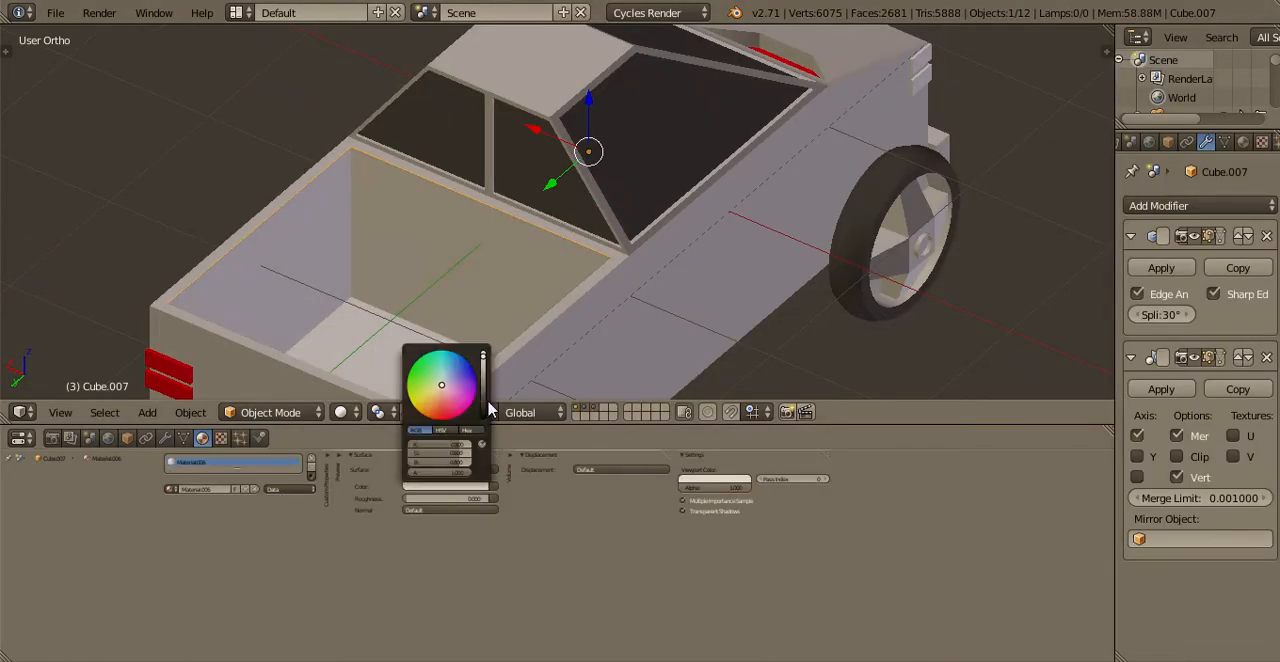
drag(483, 355, 483, 403)
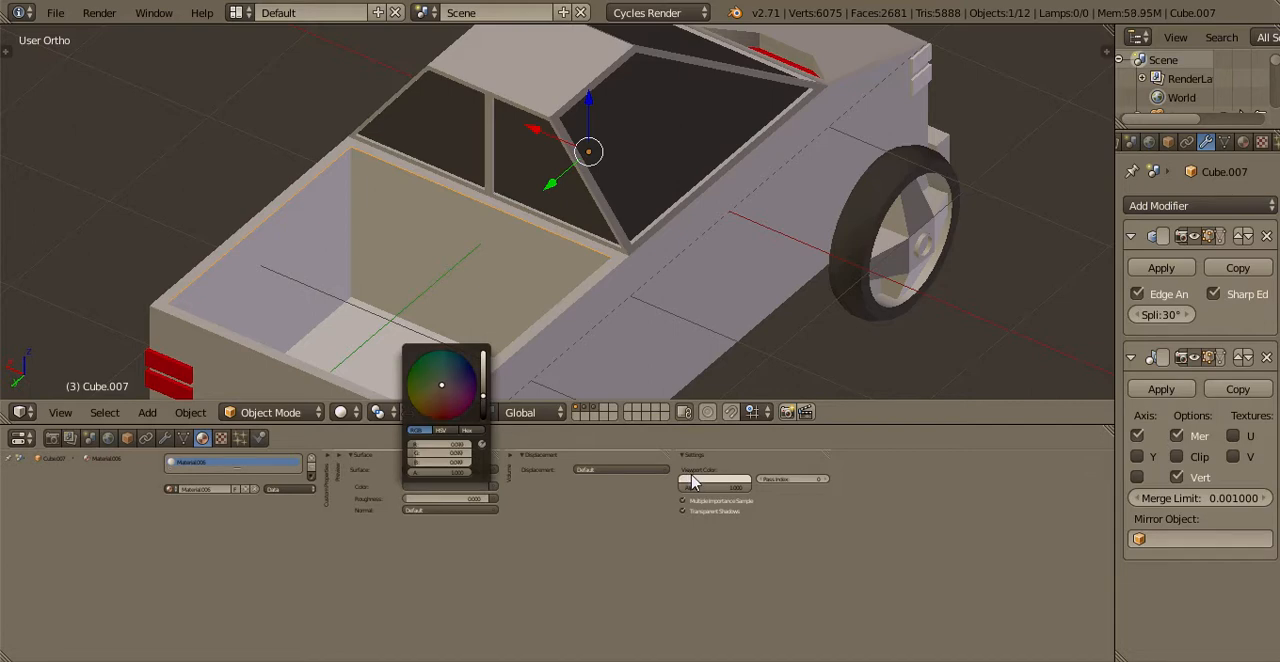
click(691, 479)
drag(757, 357, 757, 398)
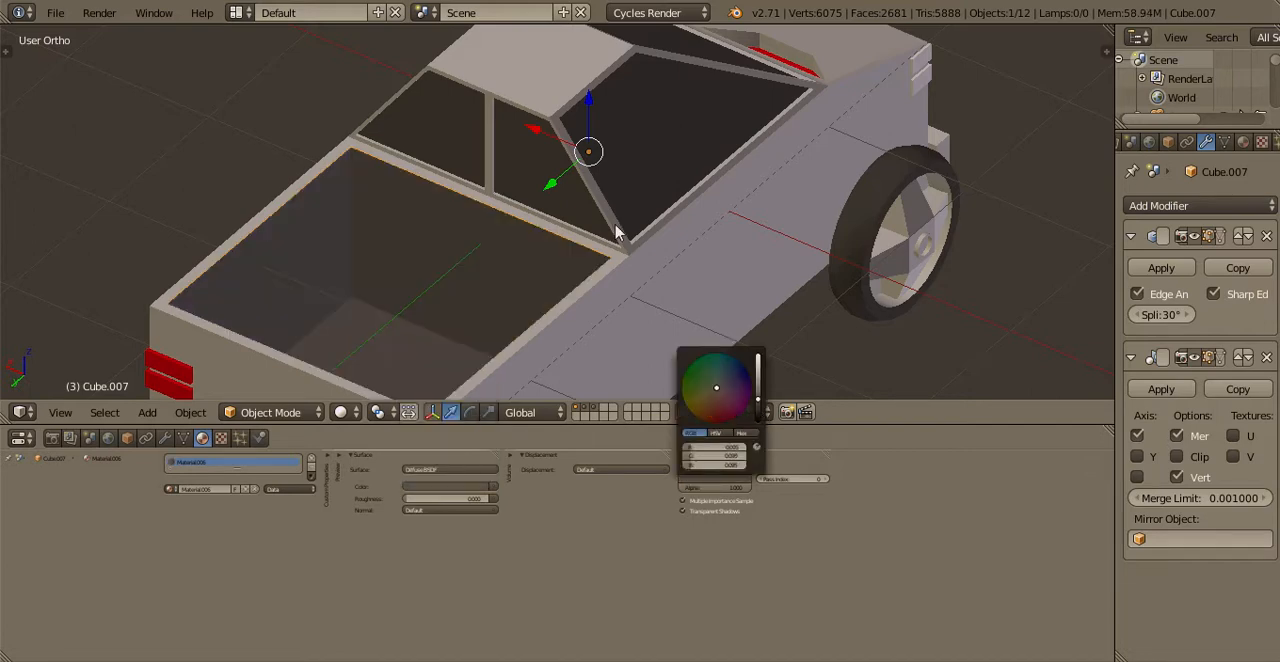
Give the truck body a new material with a Glossy BSDF surface and save the file
middle_drag(617, 232, 617, 189)
key(ctrl+Up)
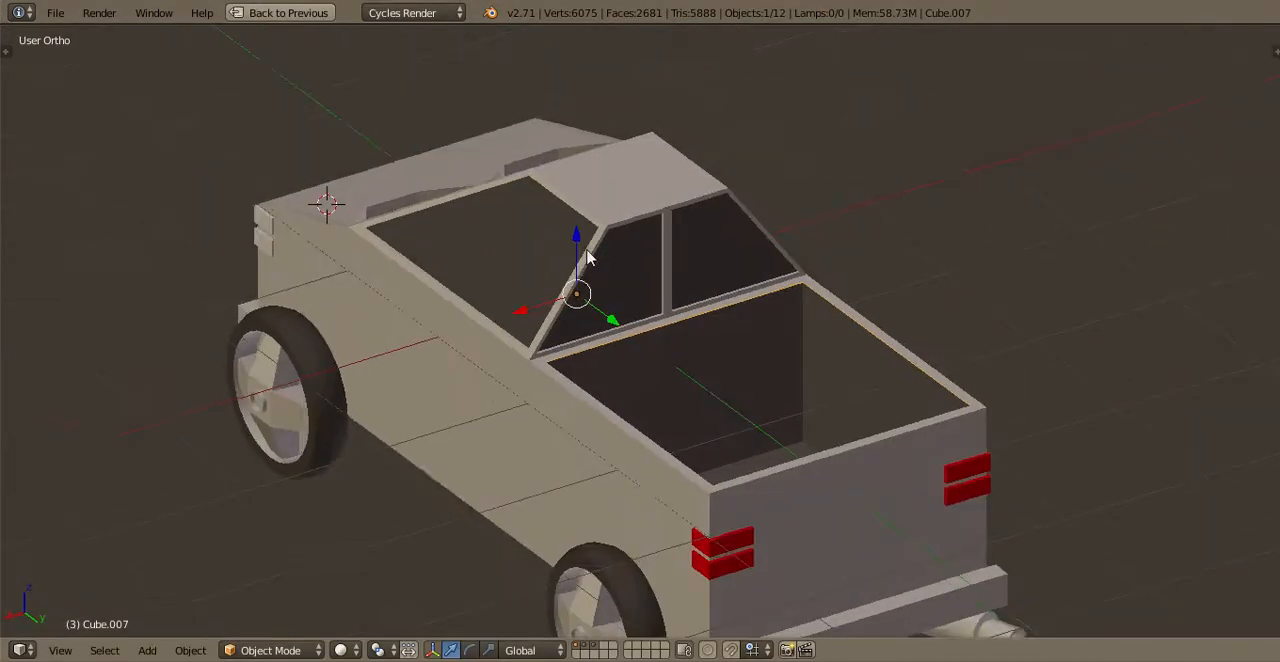
middle_drag(588, 258, 589, 463)
right_click(589, 463)
key(ctrl+Up)
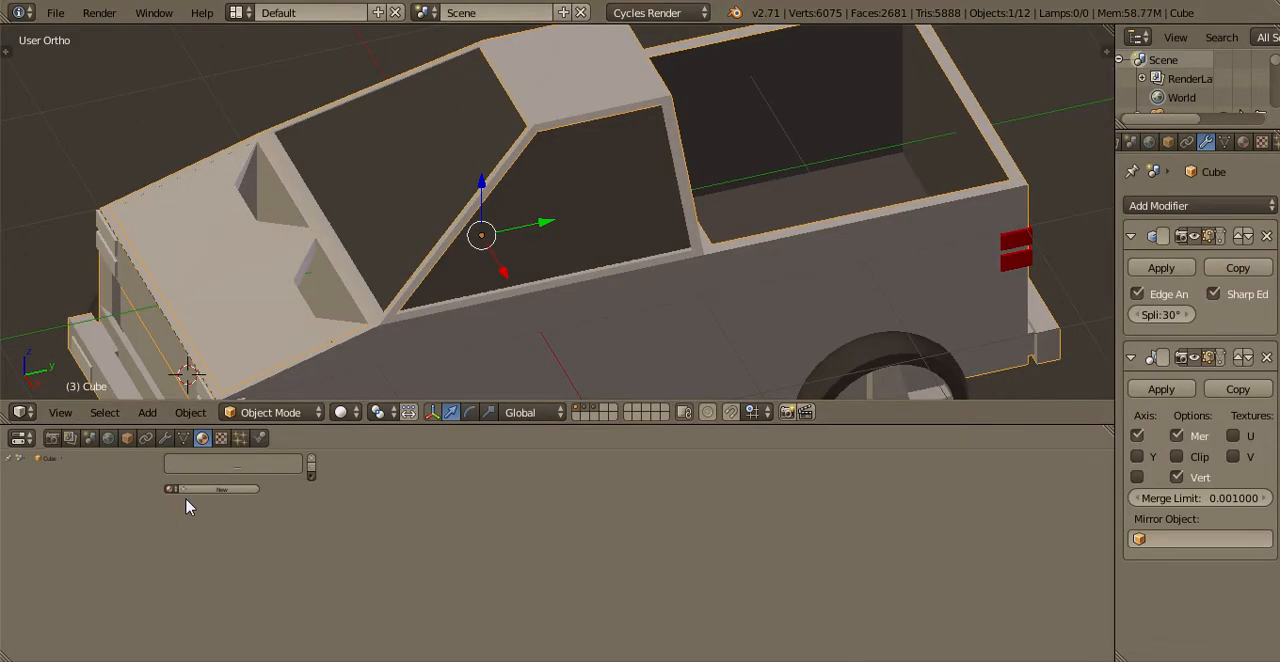
click(200, 490)
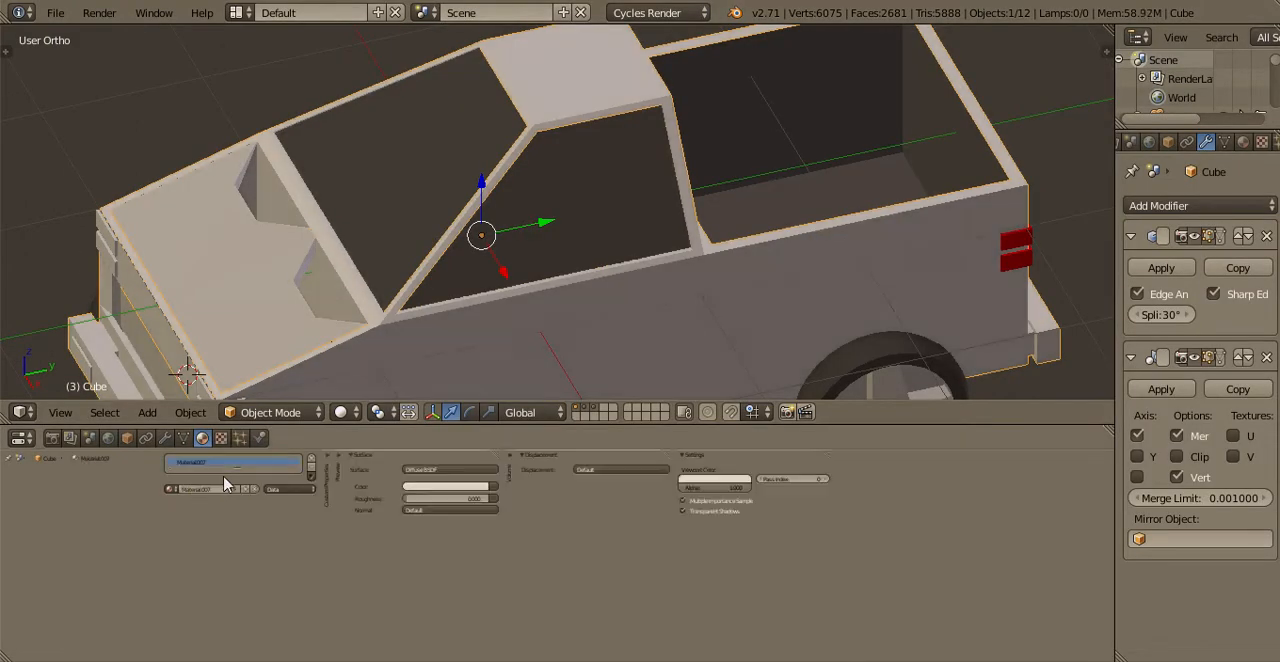
click(439, 472)
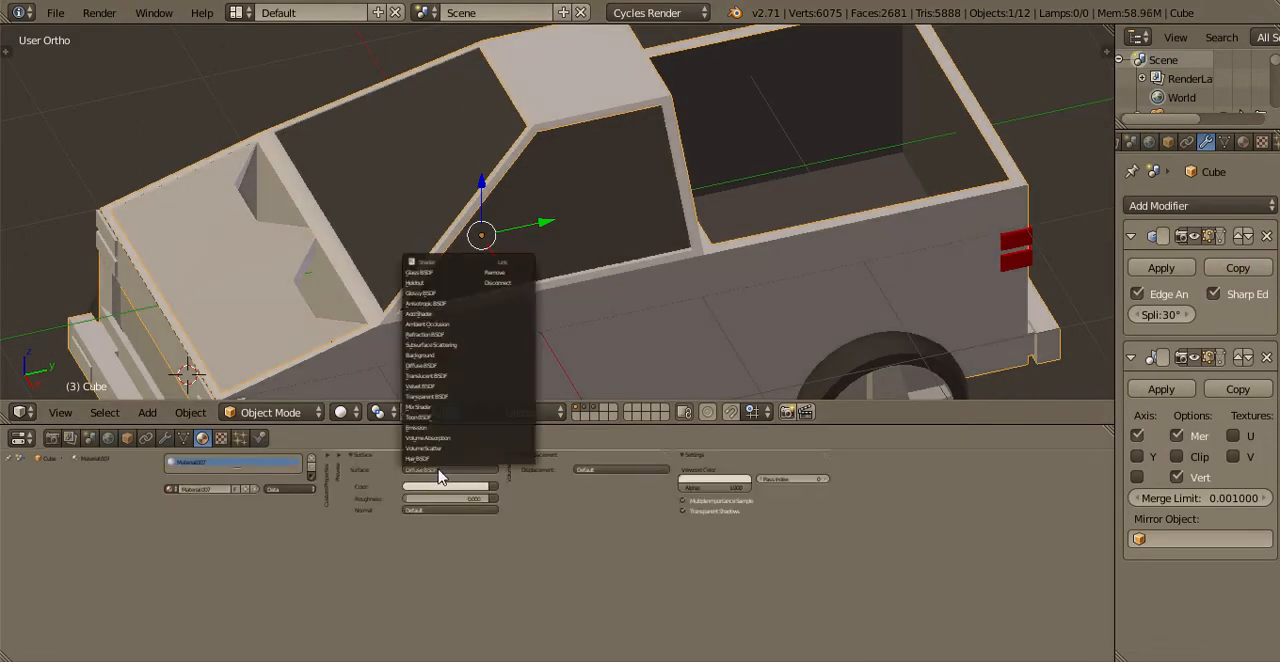
click(439, 472)
click(440, 469)
click(438, 295)
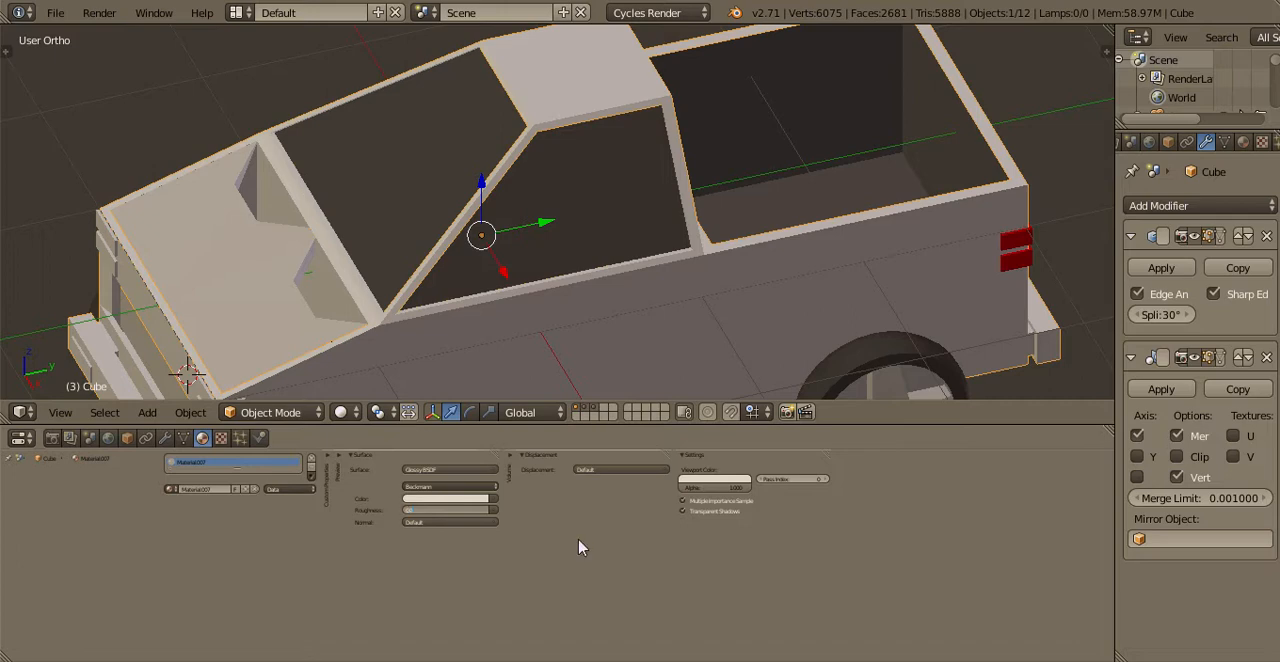
key(ctrl+s)
click(328, 210)
Set both the glossy color and the viewport color of the truck body's material to turquoise
click(442, 498)
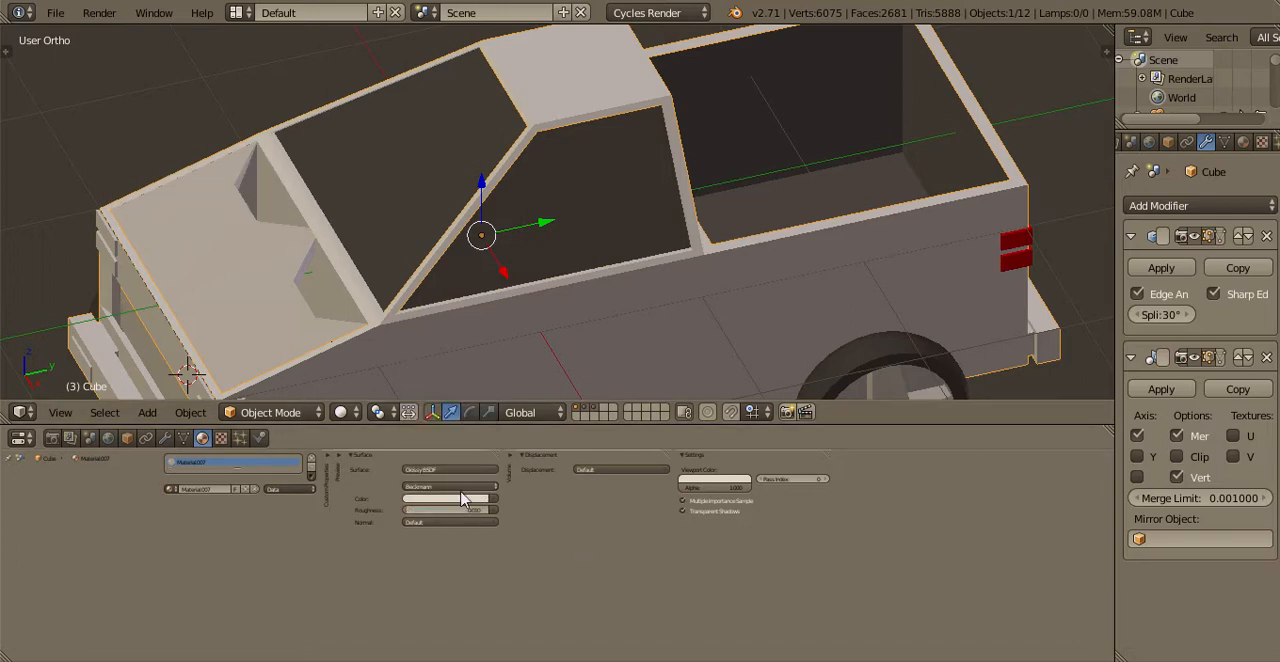
click(459, 499)
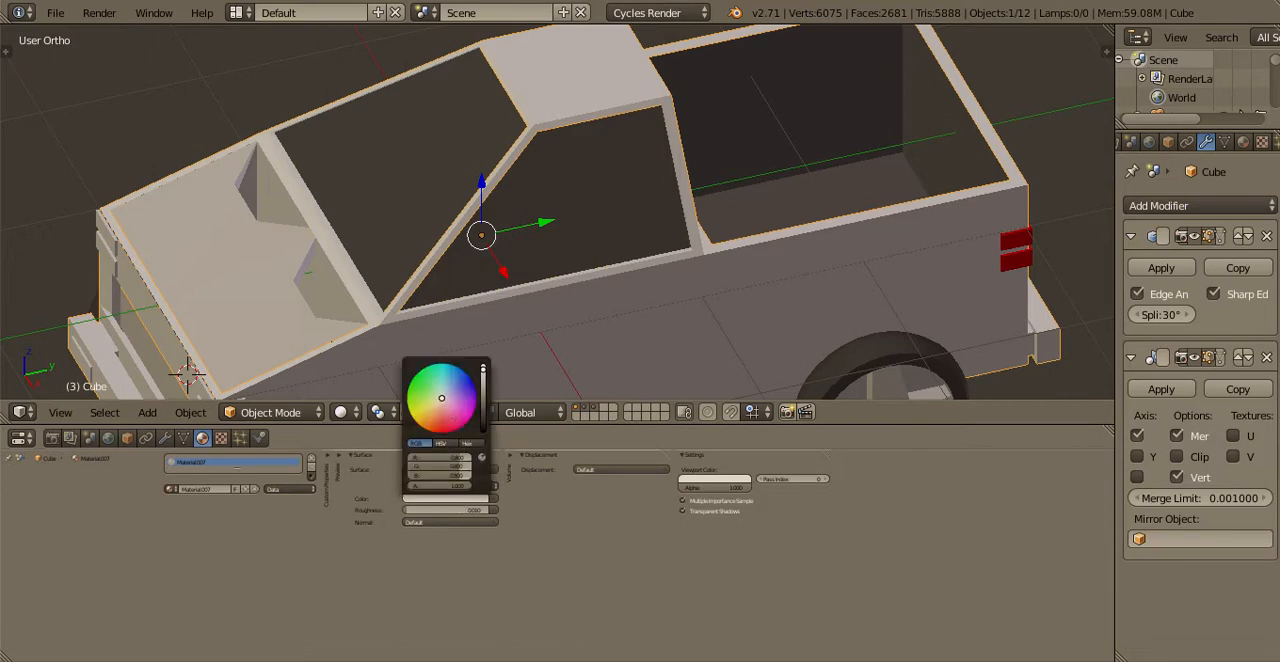
drag(442, 398, 443, 363)
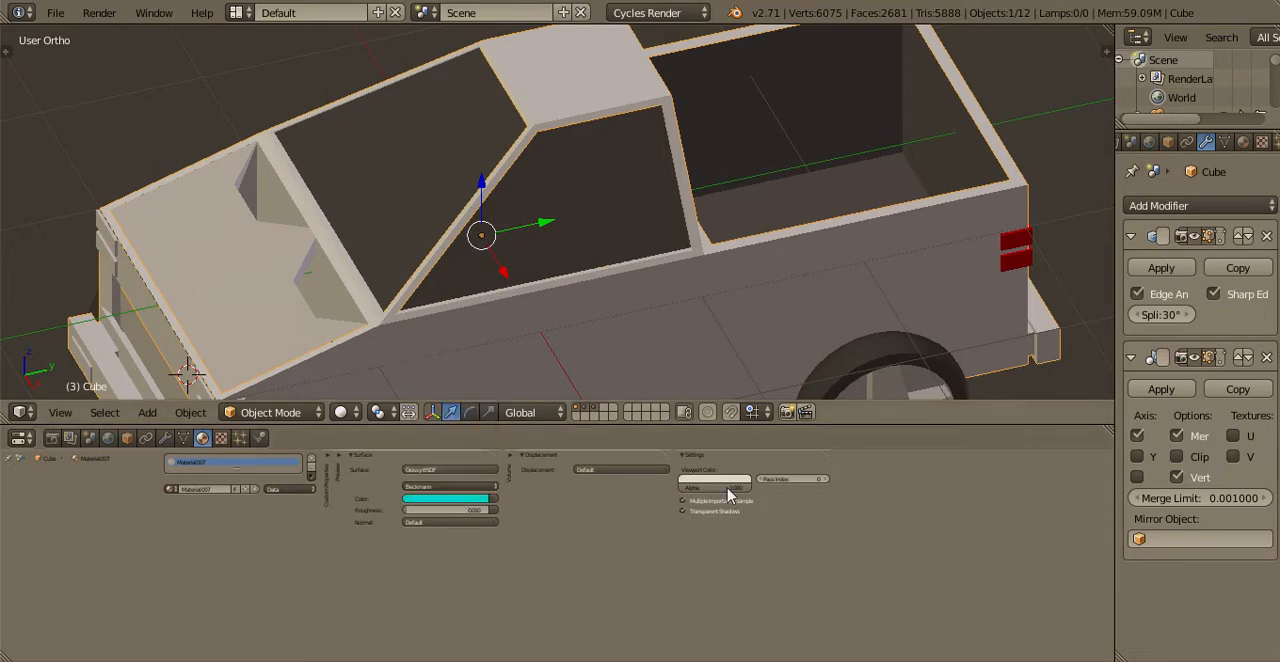
click(712, 485)
drag(716, 387, 713, 354)
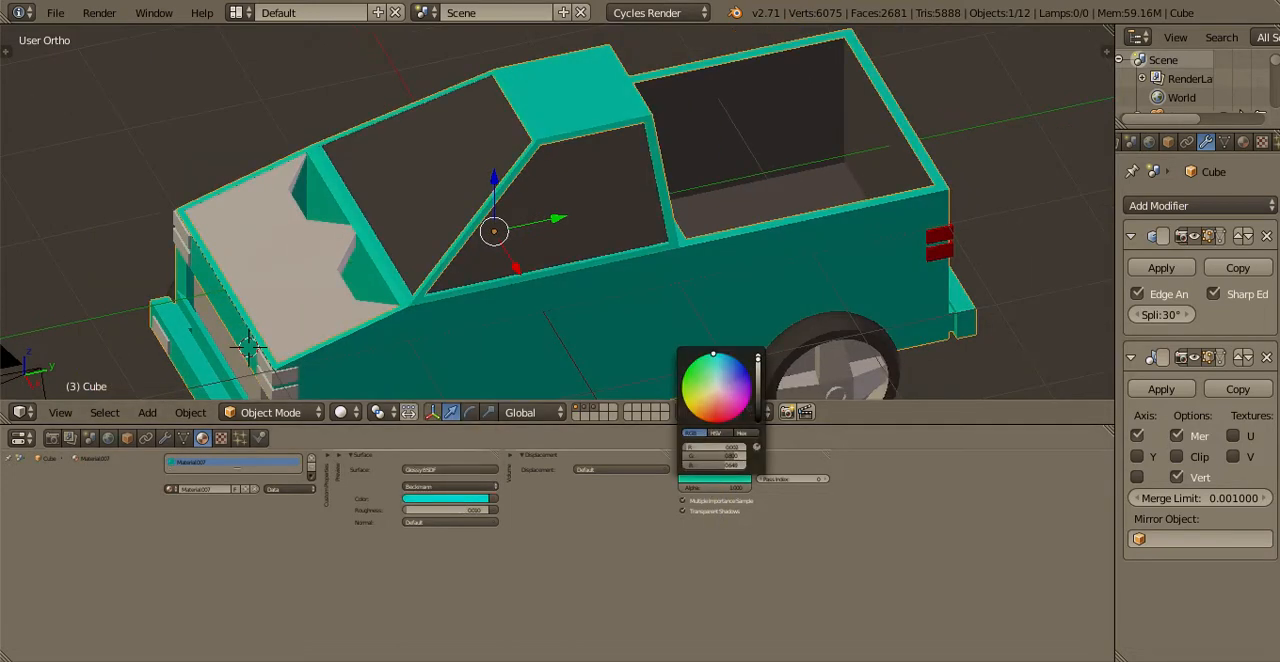
Rename the truck body's material as Body
scroll(500, 272, down, 2)
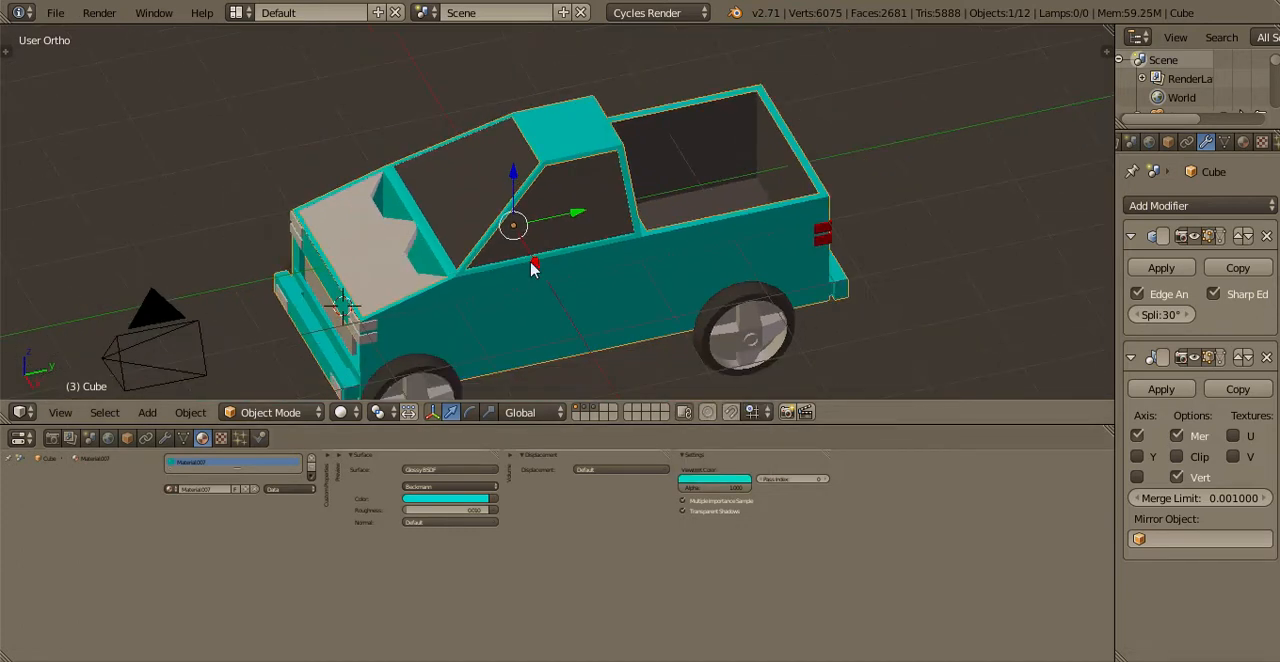
shift+middle_drag(436, 278, 625, 242)
click(211, 490)
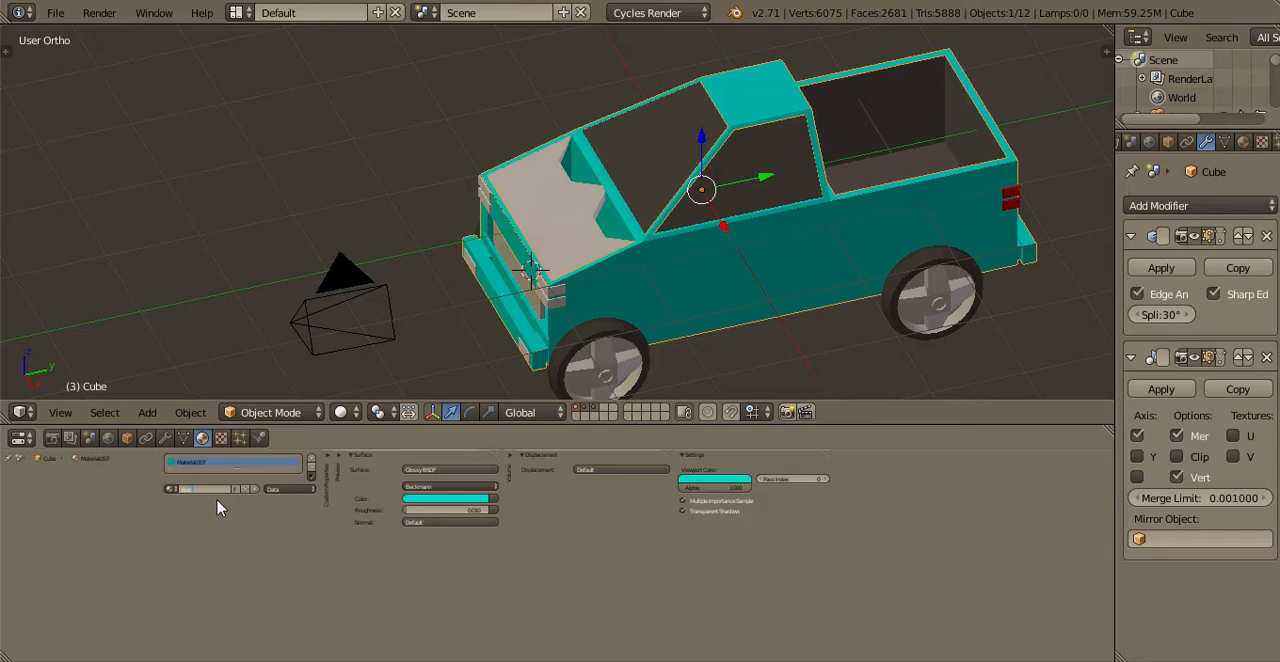
Assign the existing Body material to the truck's hood
right_click(563, 240)
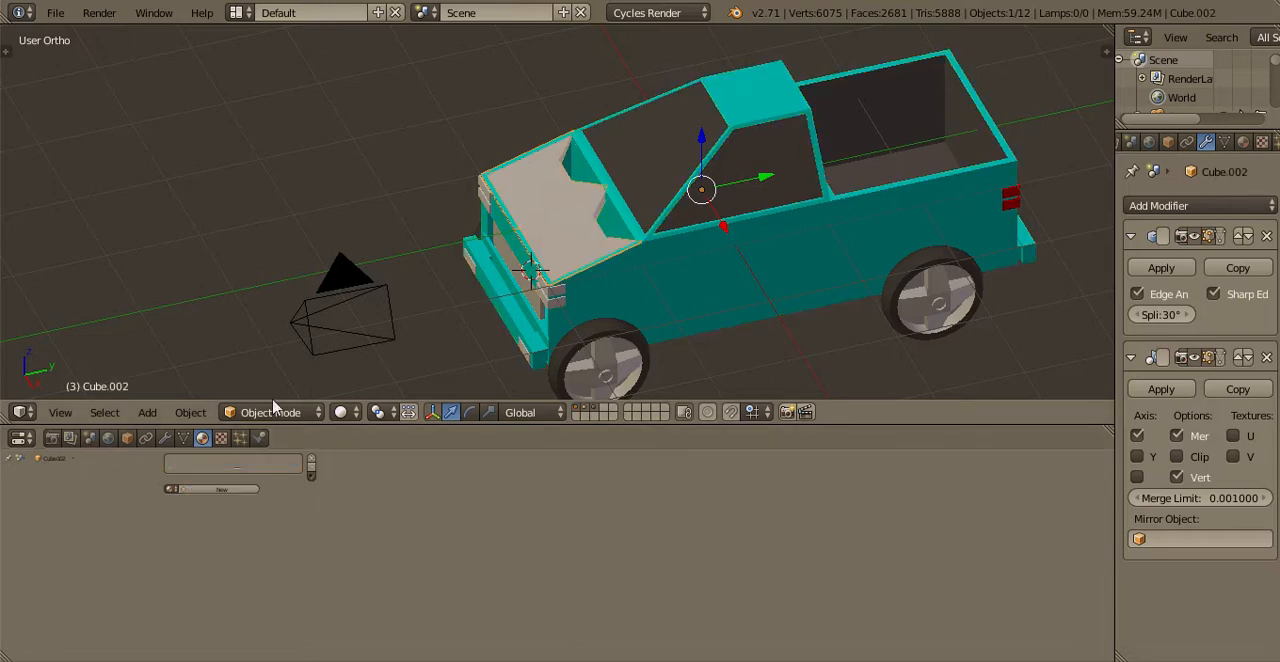
scroll(600, 290, up, 3)
click(172, 489)
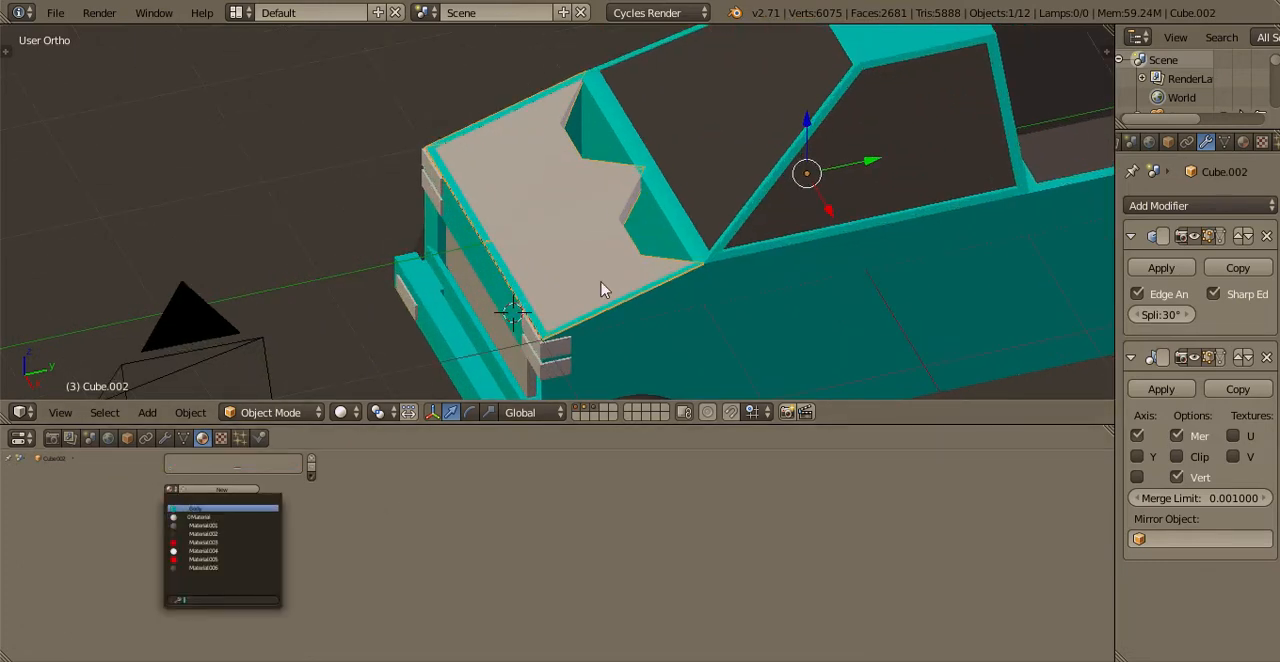
click(196, 509)
Select the cab windows and rename their dark material
shift+middle_drag(466, 305, 330, 331)
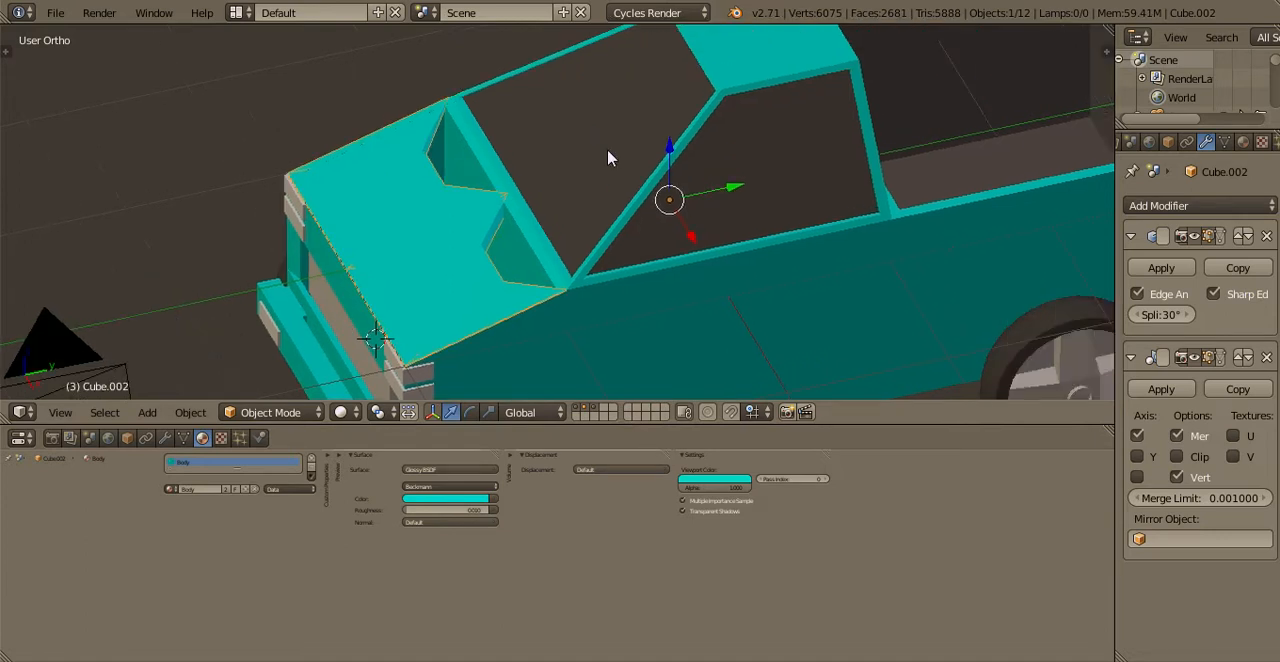
right_click(608, 151)
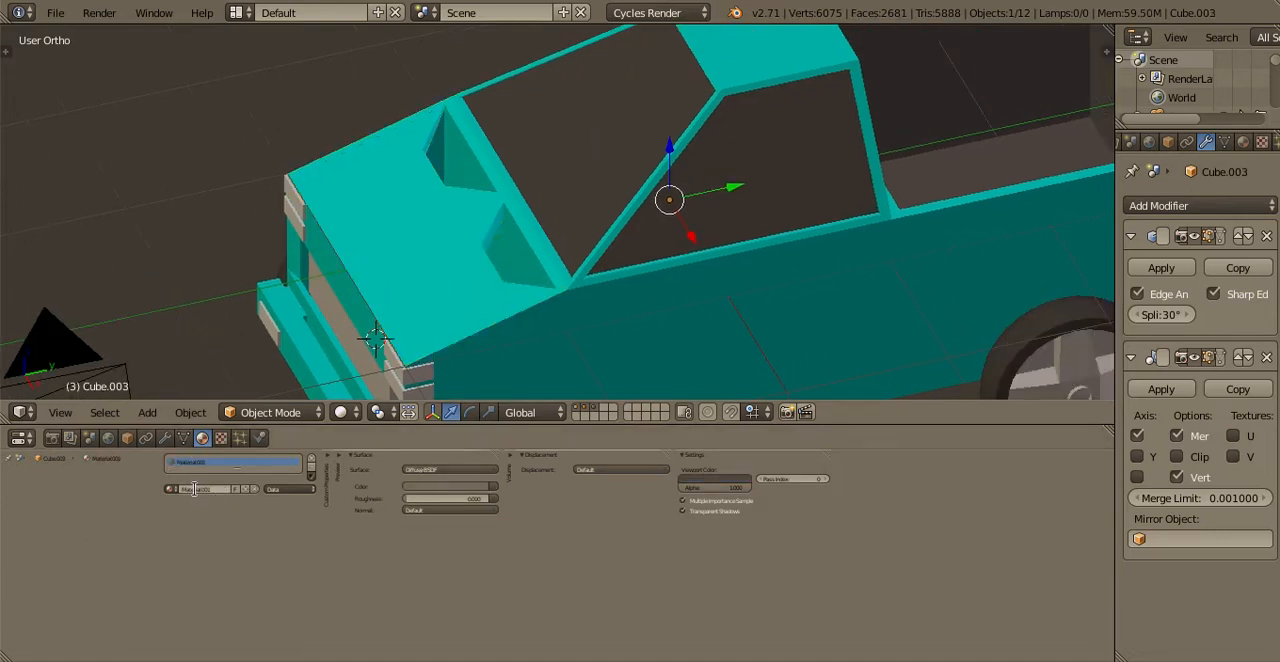
key(Return)
Select the bed interior and rename its material as Plastic
shift+middle_drag(611, 321, 260, 349)
click(225, 490)
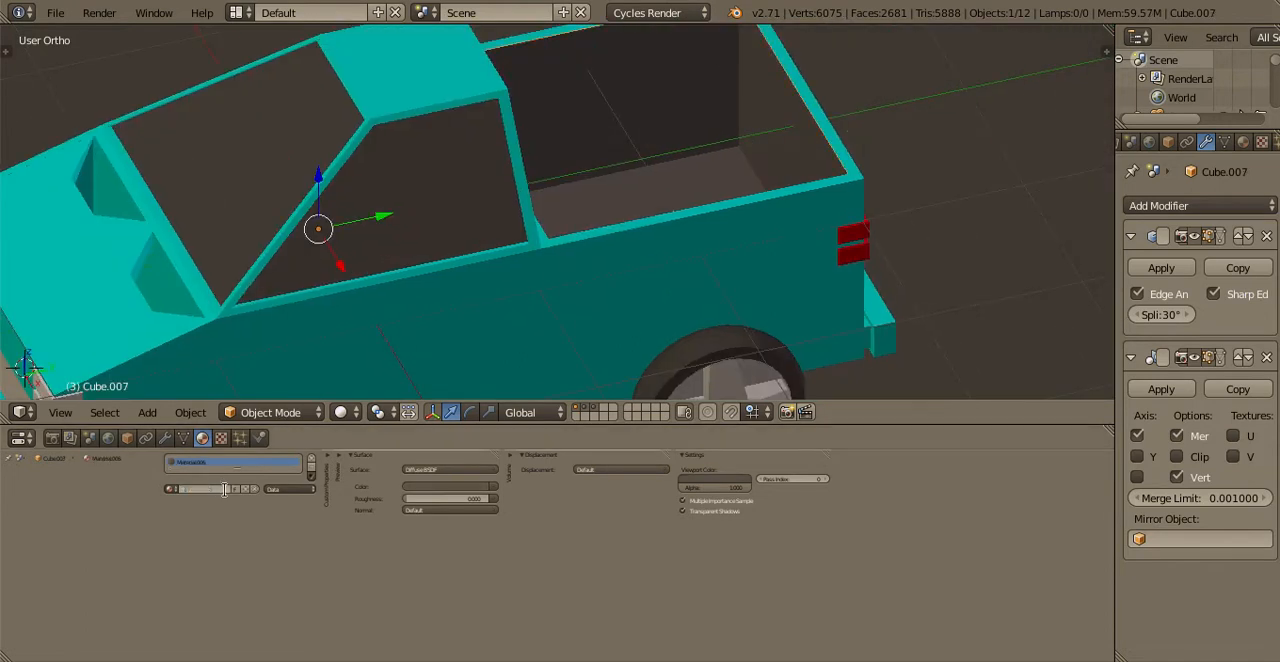
key(Return)
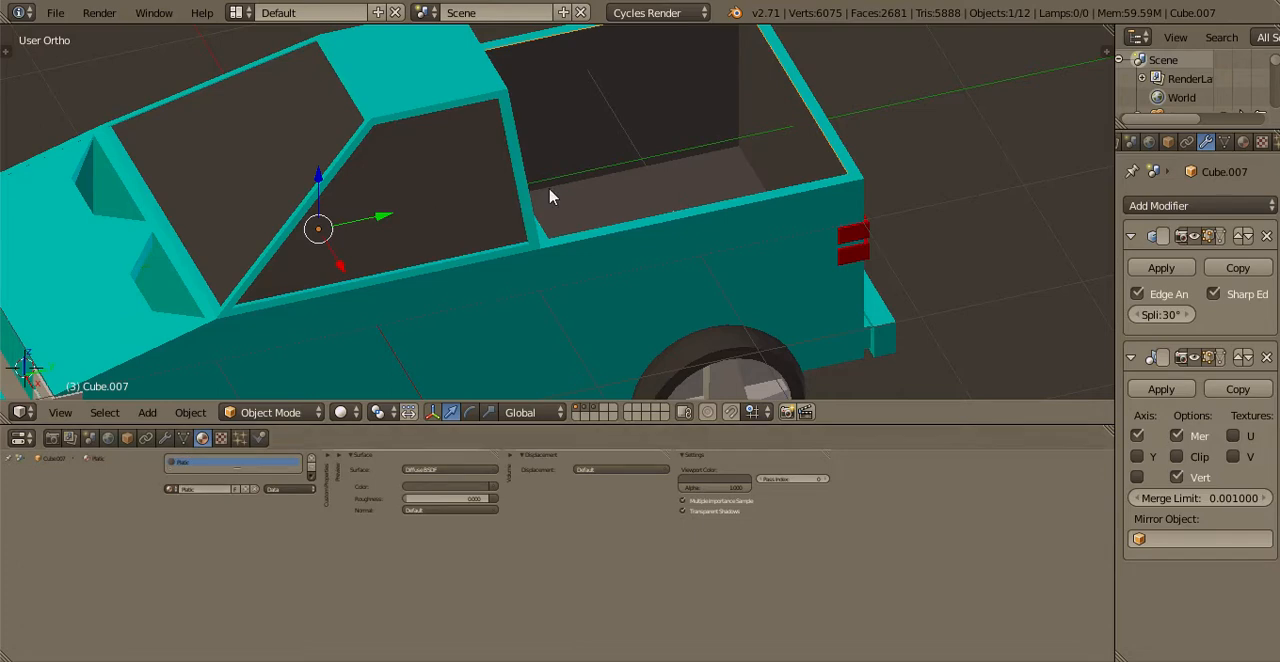
Rename the white emission material of the truck's front lights as Headlights and save the file
middle_drag(551, 194, 576, 263)
scroll(576, 263, up, 2)
shift+middle_drag(407, 332, 556, 292)
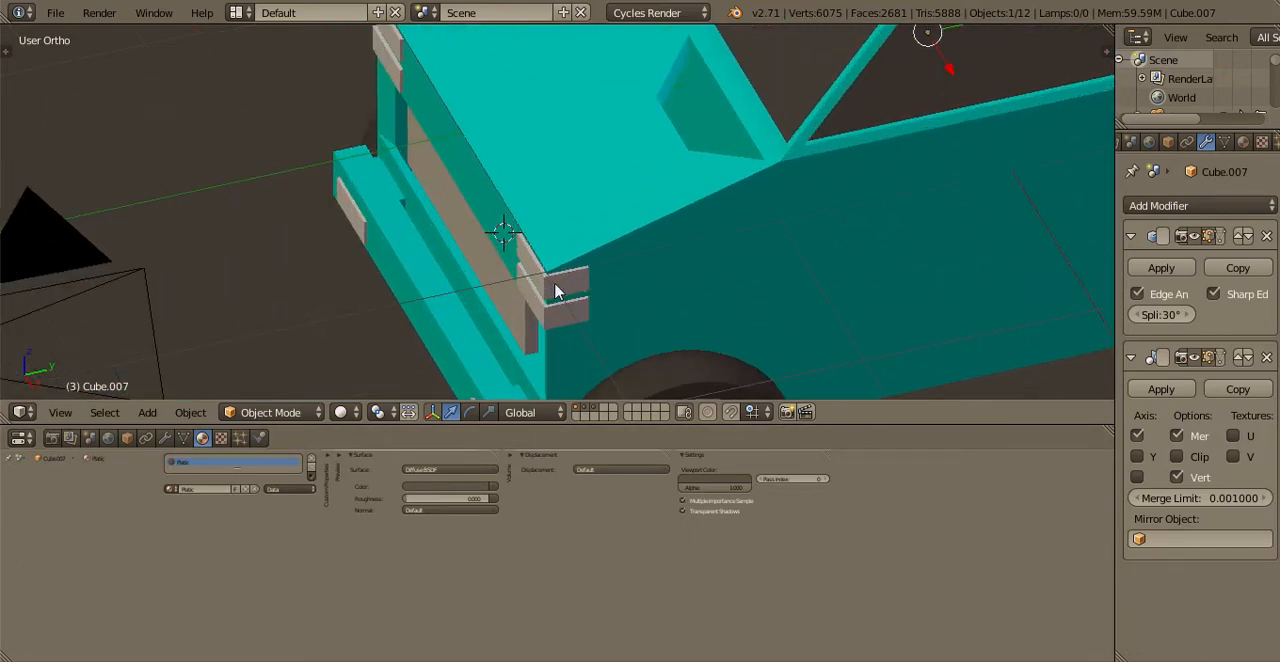
right_click(556, 291)
scroll(466, 249, up, 4)
click(208, 490)
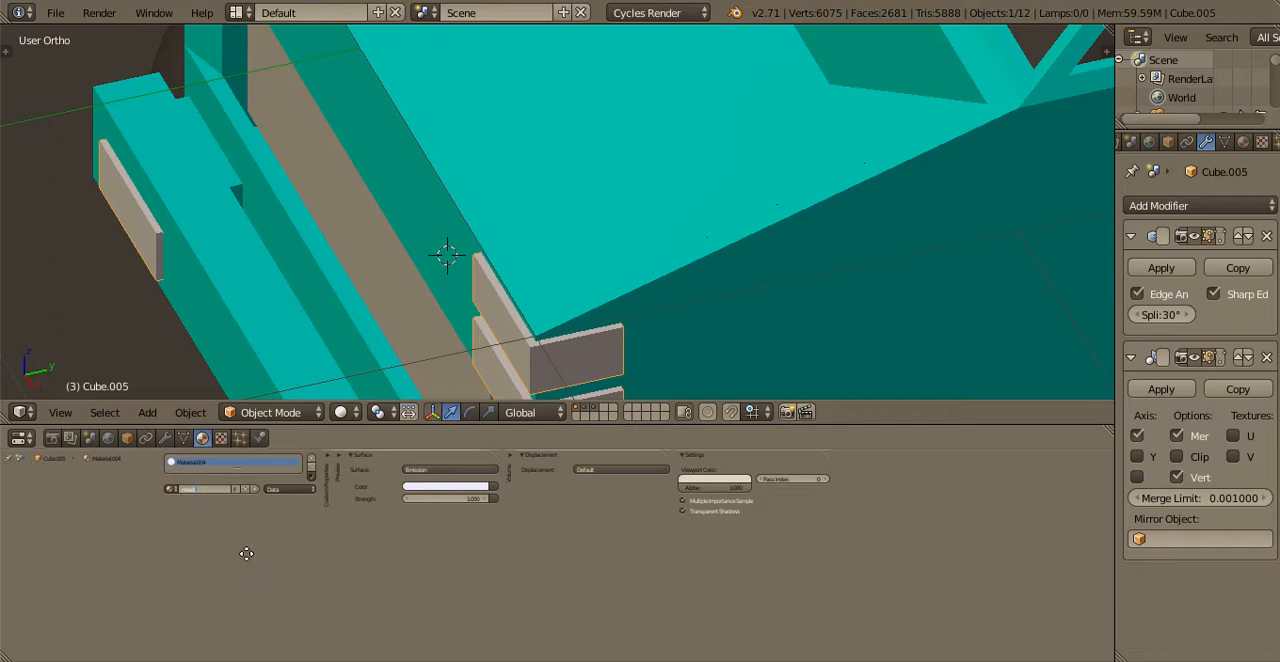
text(Headl)
key(Return)
ctrl+middle_drag(204, 527, 404, 588)
click(152, 509)
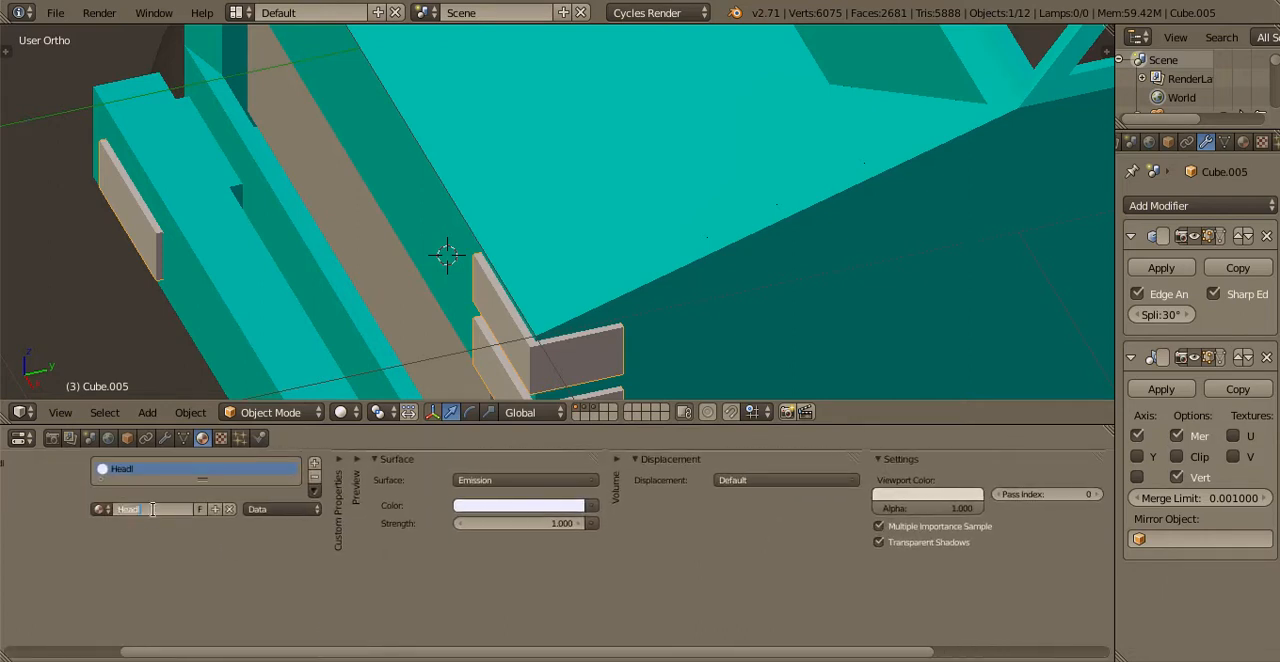
key(Return)
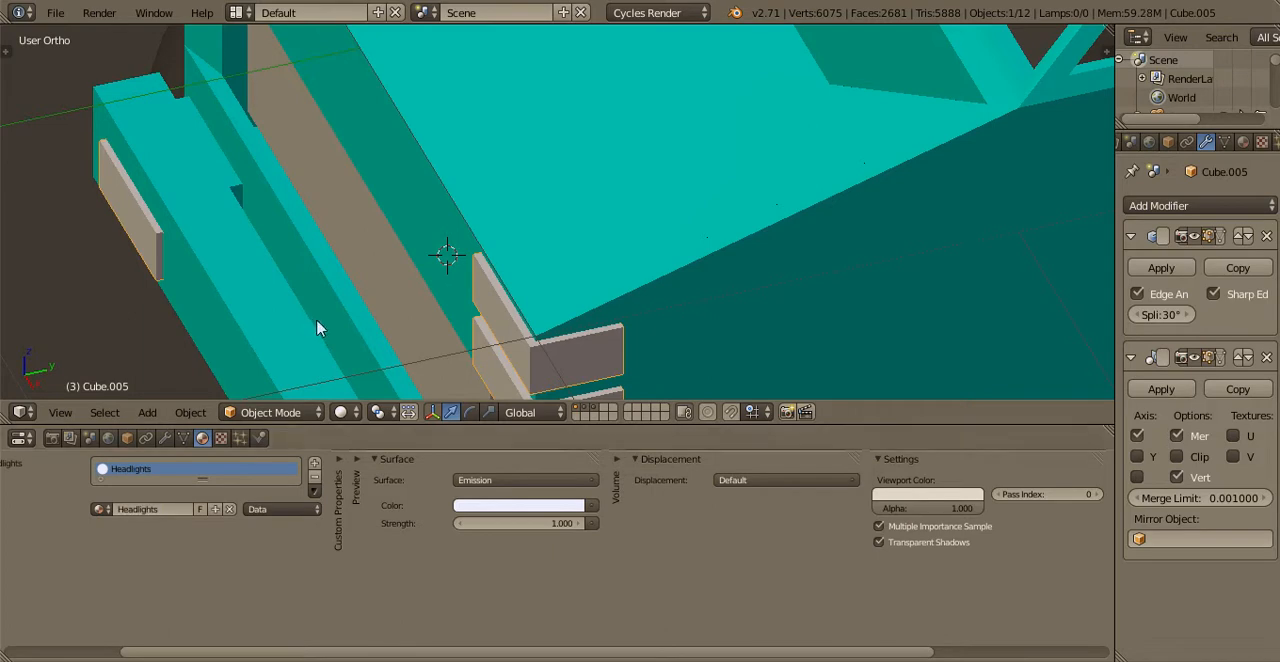
key(ctrl+s)
click(337, 320)
Select the wheels' dark rubber object and rename its material as Tires
scroll(523, 266, down, 5)
shift+middle_drag(523, 266, 238, 340)
scroll(350, 365, down, 2)
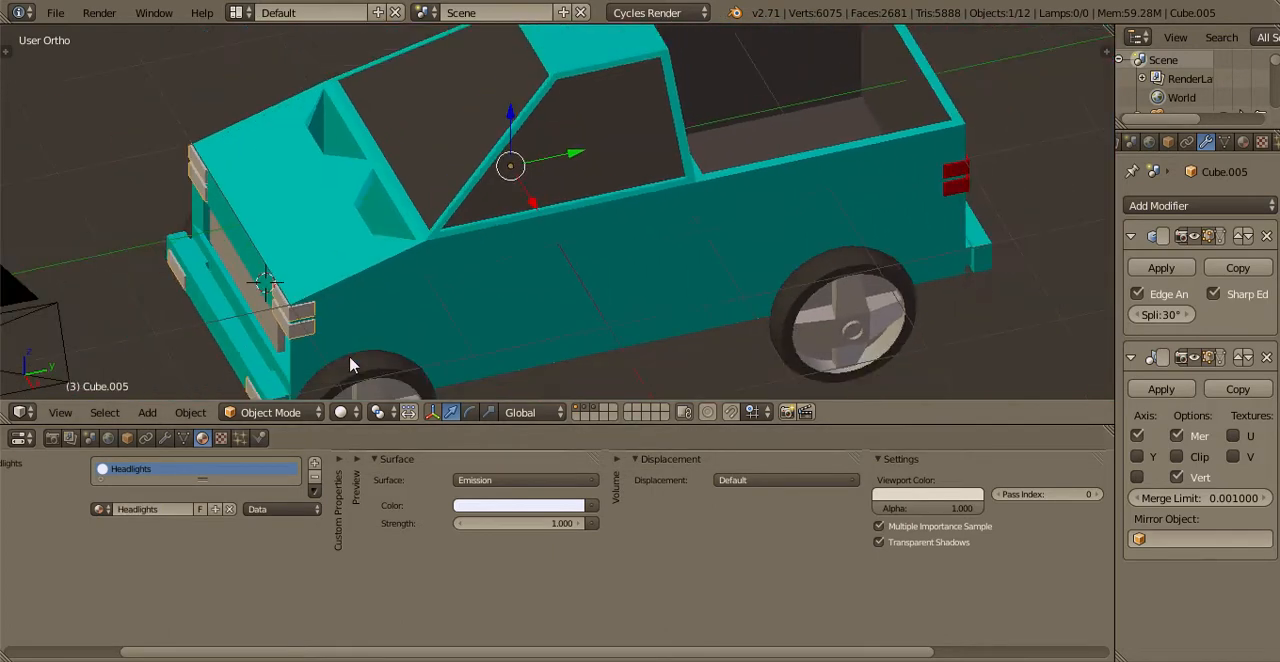
right_click(350, 365)
click(158, 509)
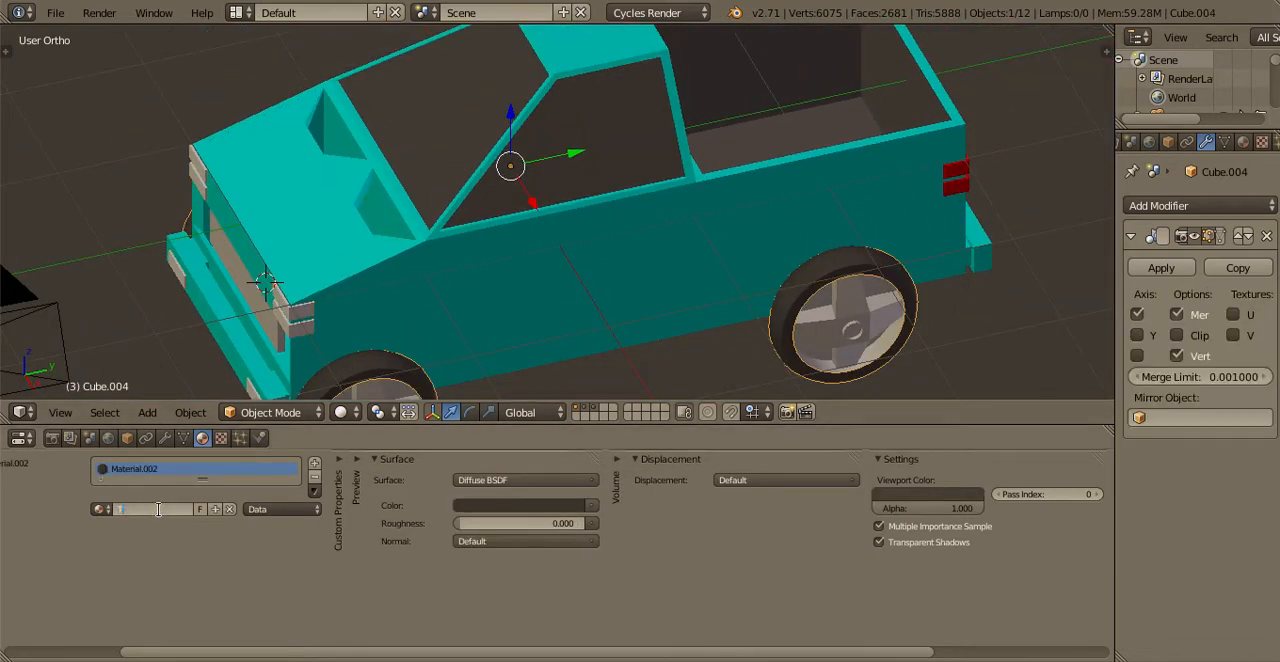
text(Tires)
key(Return)
Select the red rear lights and rename their emission material as Taillights
shift+middle_drag(283, 234, 106, 169)
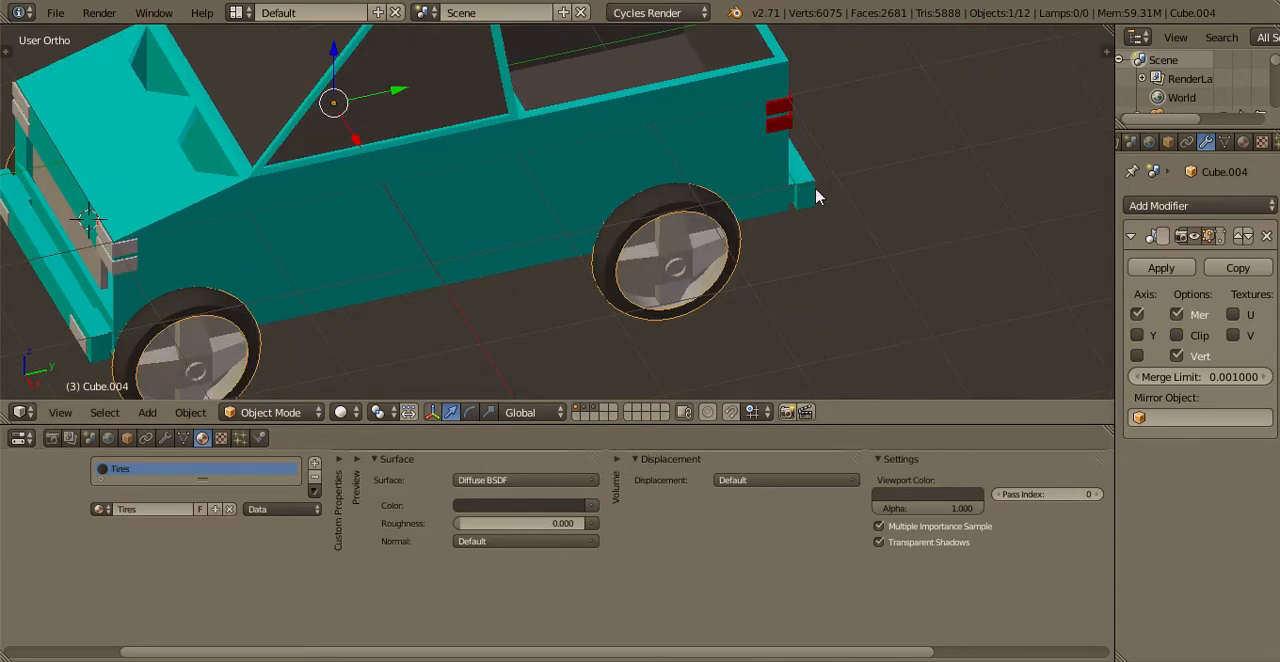
right_click(816, 192)
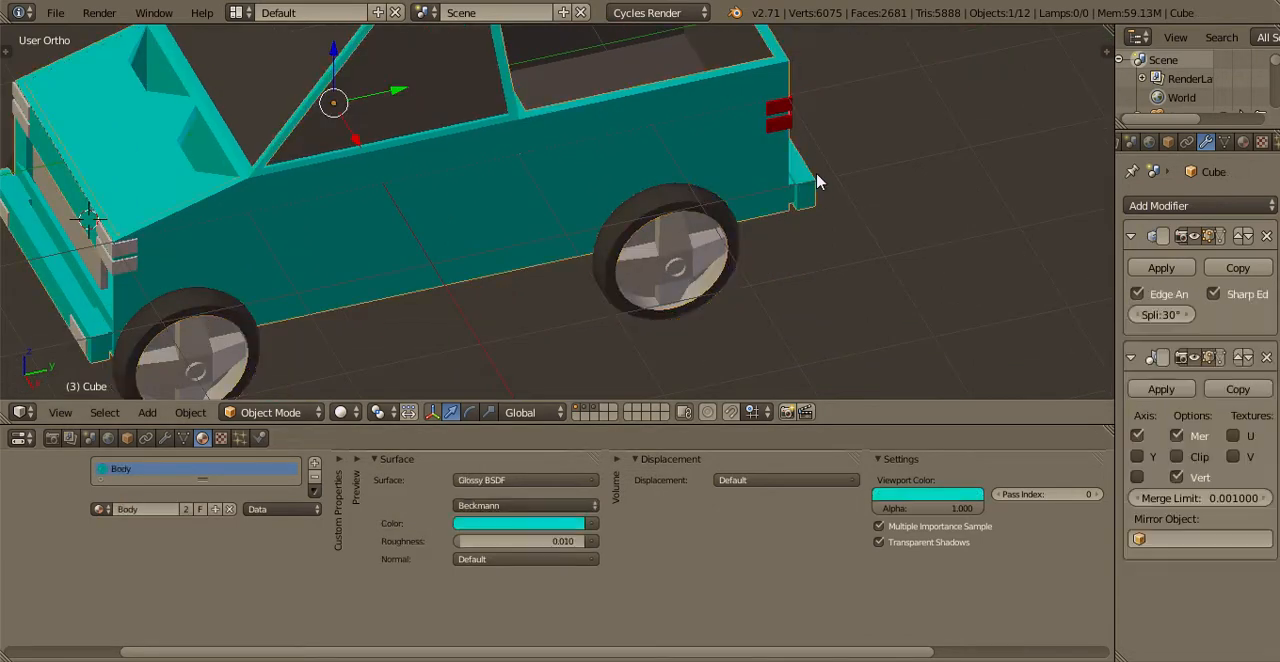
middle_drag(820, 180, 585, 174)
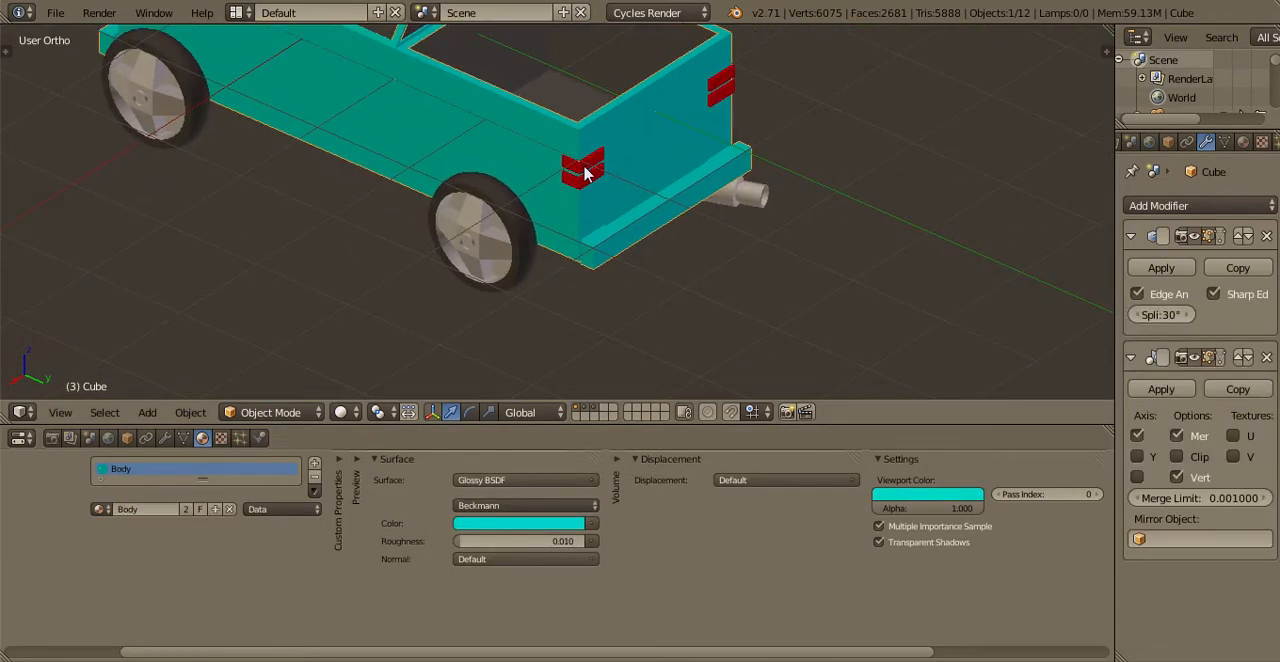
right_click(585, 174)
click(151, 509)
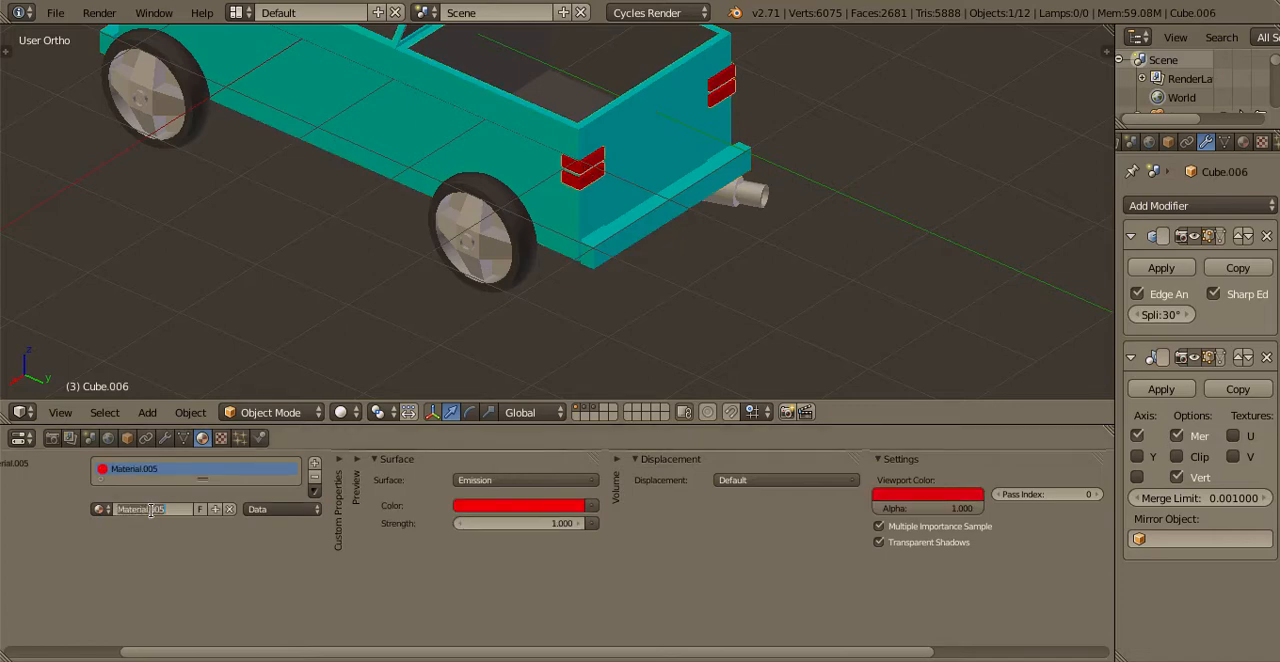
text(Taillights)
key(Return)
click(100, 509)
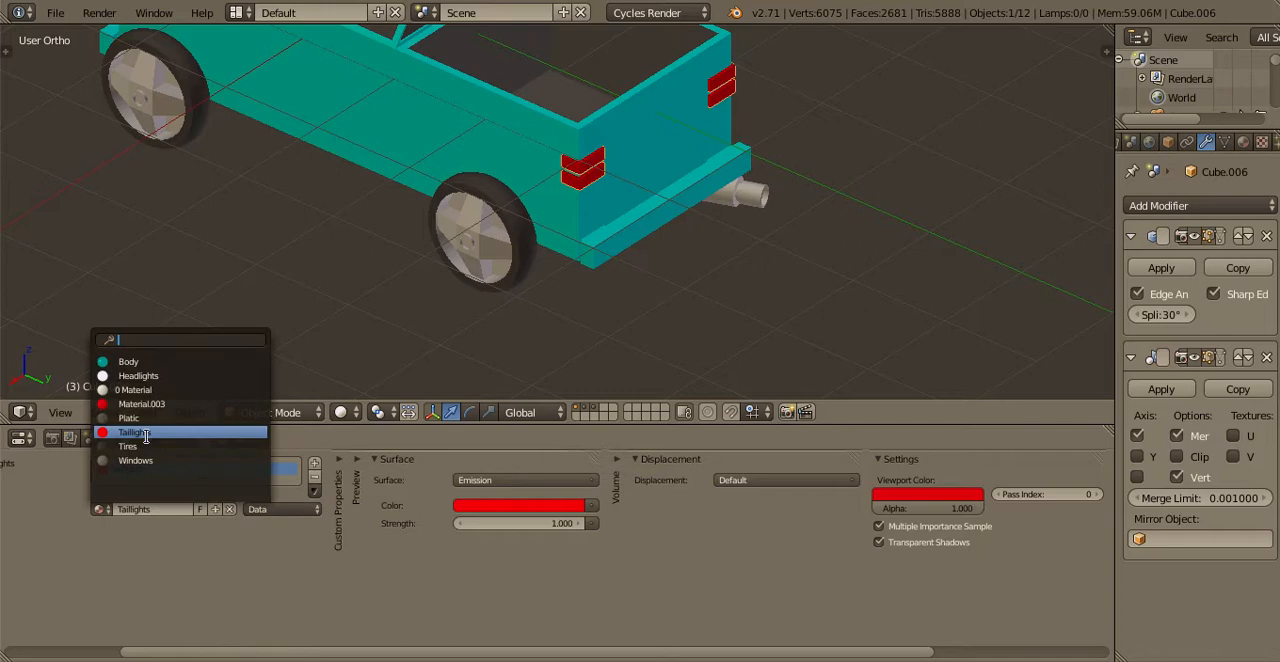
click(441, 286)
Select the red engine part under the hood opening and rename its material as Engine - Red
scroll(331, 243, down, 2)
middle_drag(331, 243, 427, 147)
scroll(560, 230, up, 2)
right_click(357, 263)
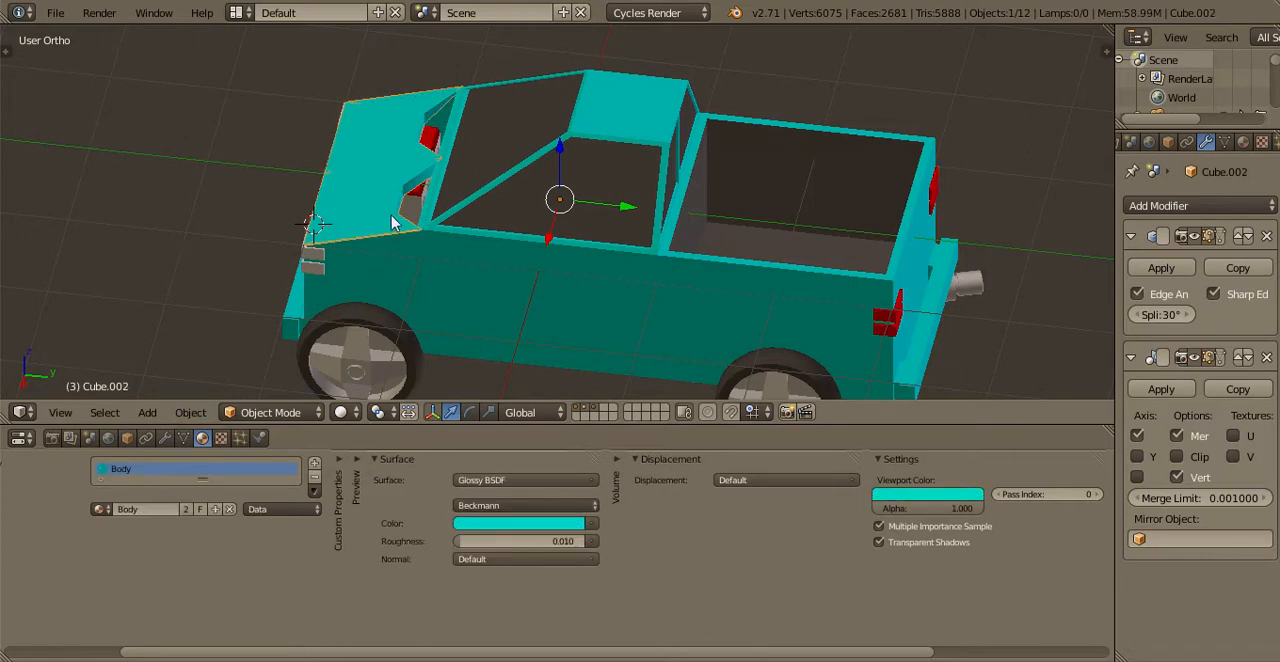
right_click(393, 224)
double_click(153, 510)
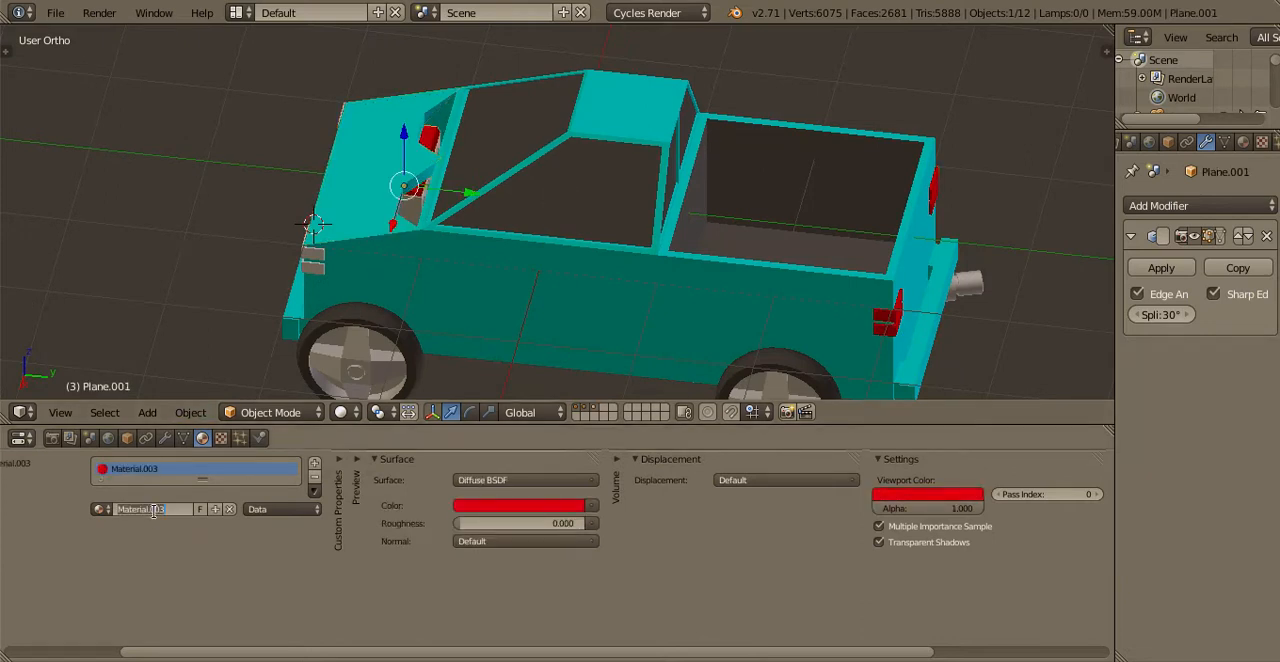
key(BackSpace)
text(Engine - Red)
key(Return)
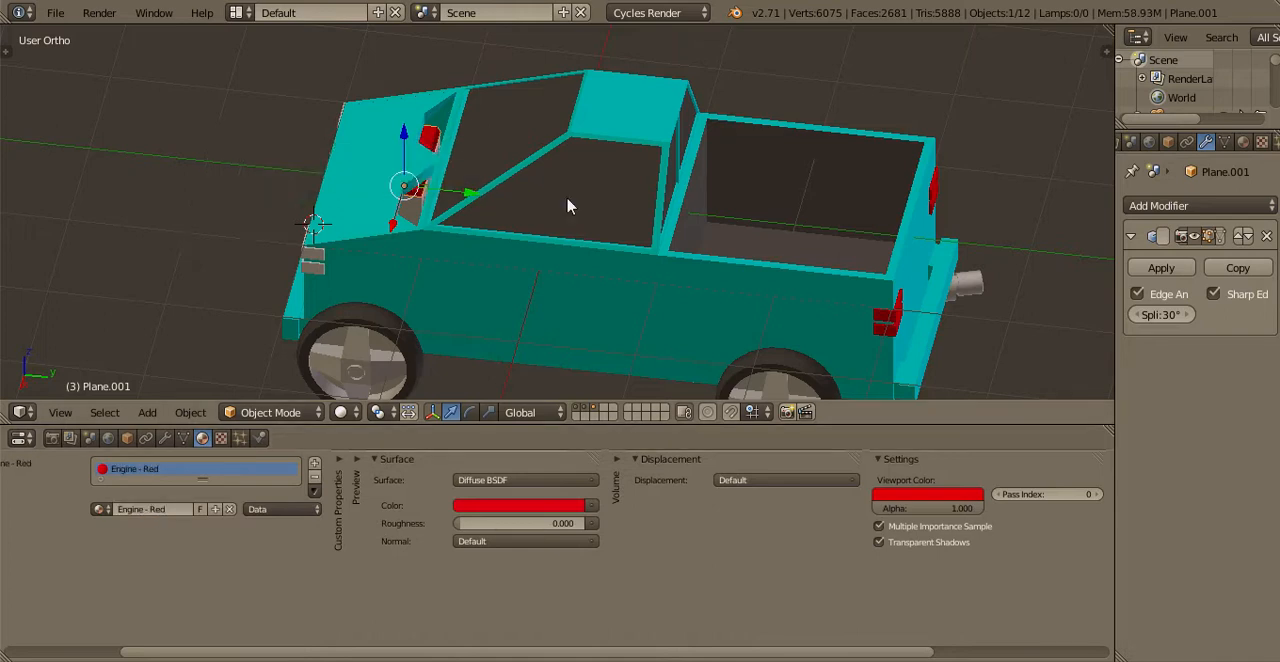
Save the file over the existing version and deselect all objects
scroll(600, 218, up, 1)
scroll(624, 227, down, 1)
key(a)
key(a)
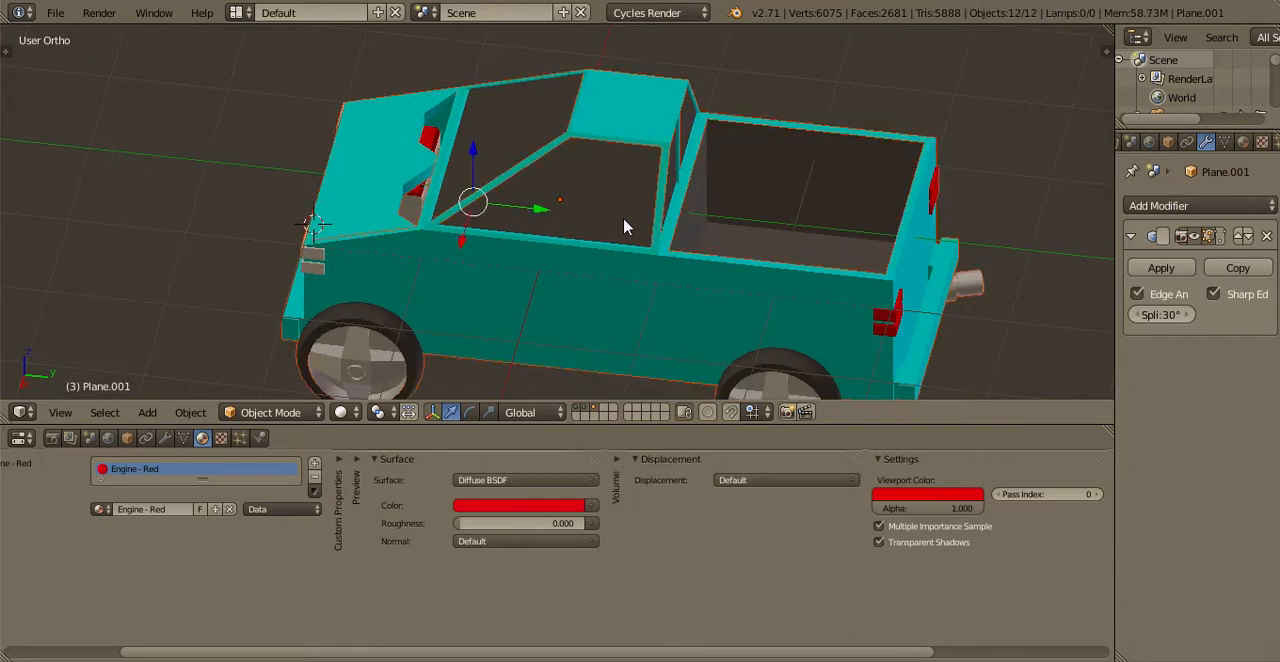
key(ctrl+s)
click(624, 227)
key(a)
scroll(566, 255, down, 2)
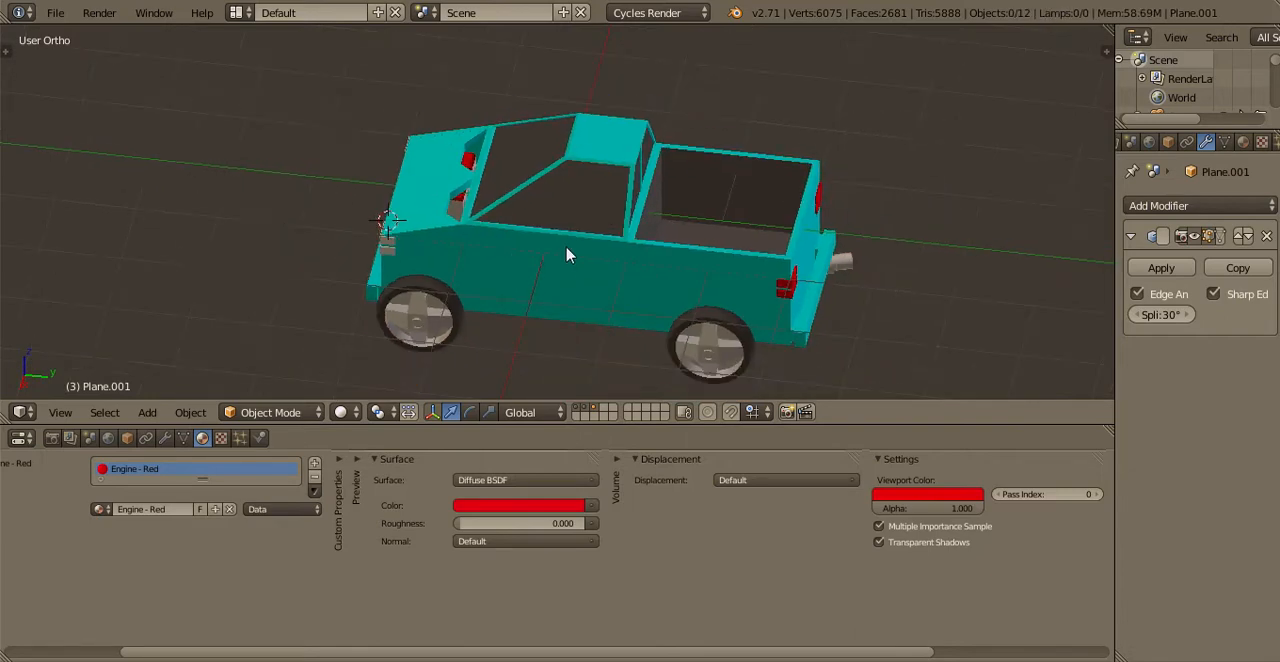
Add a plane mesh as the ground in top view and scale it up by 2 twice
middle_drag(566, 255, 487, 261)
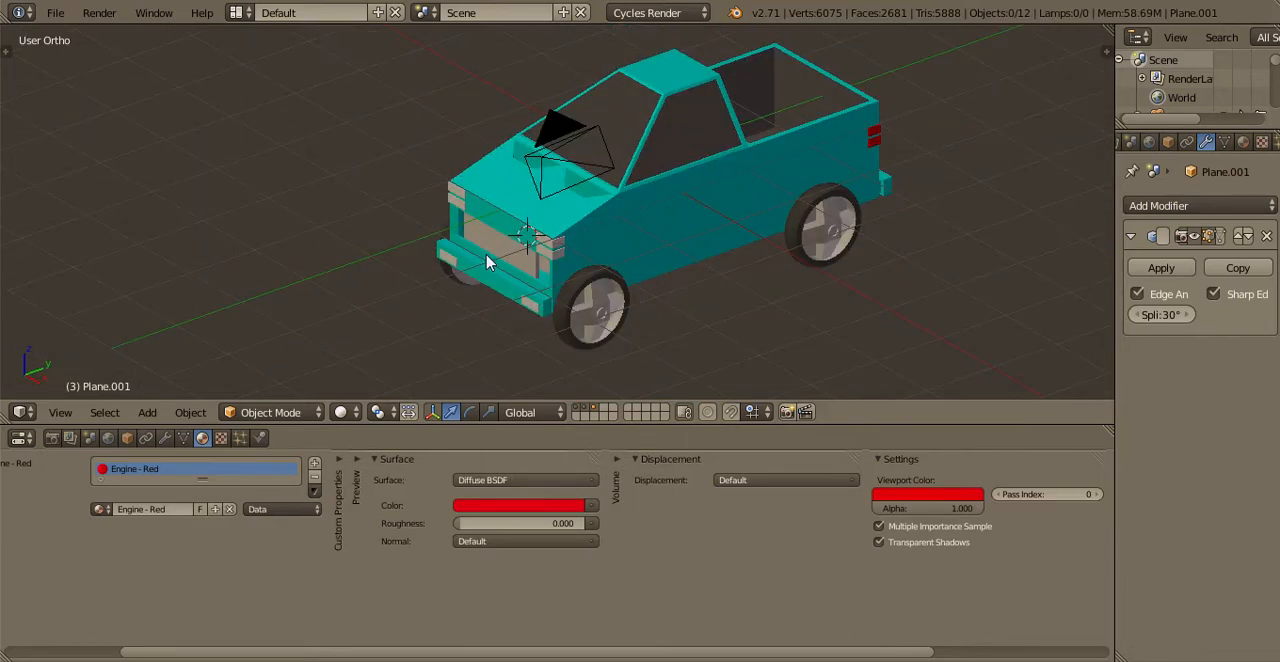
scroll(594, 257, up, 3)
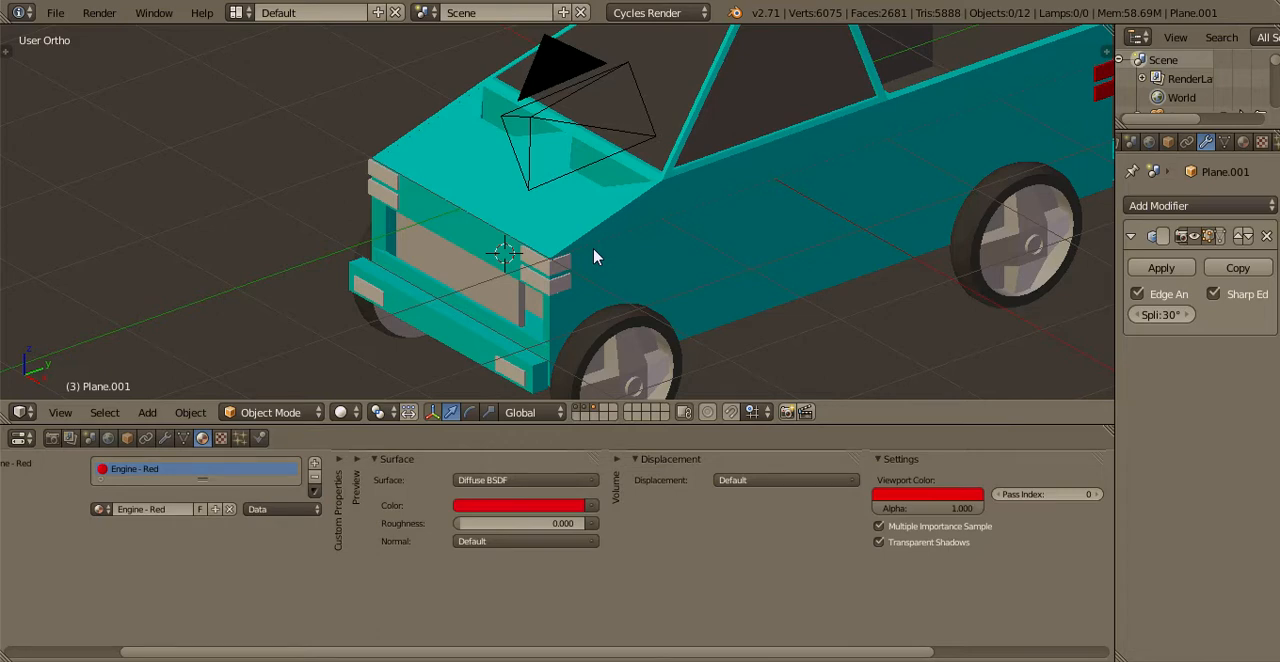
key(KP_0)
shift+middle_drag(654, 271, 580, 279)
scroll(581, 278, down, 4)
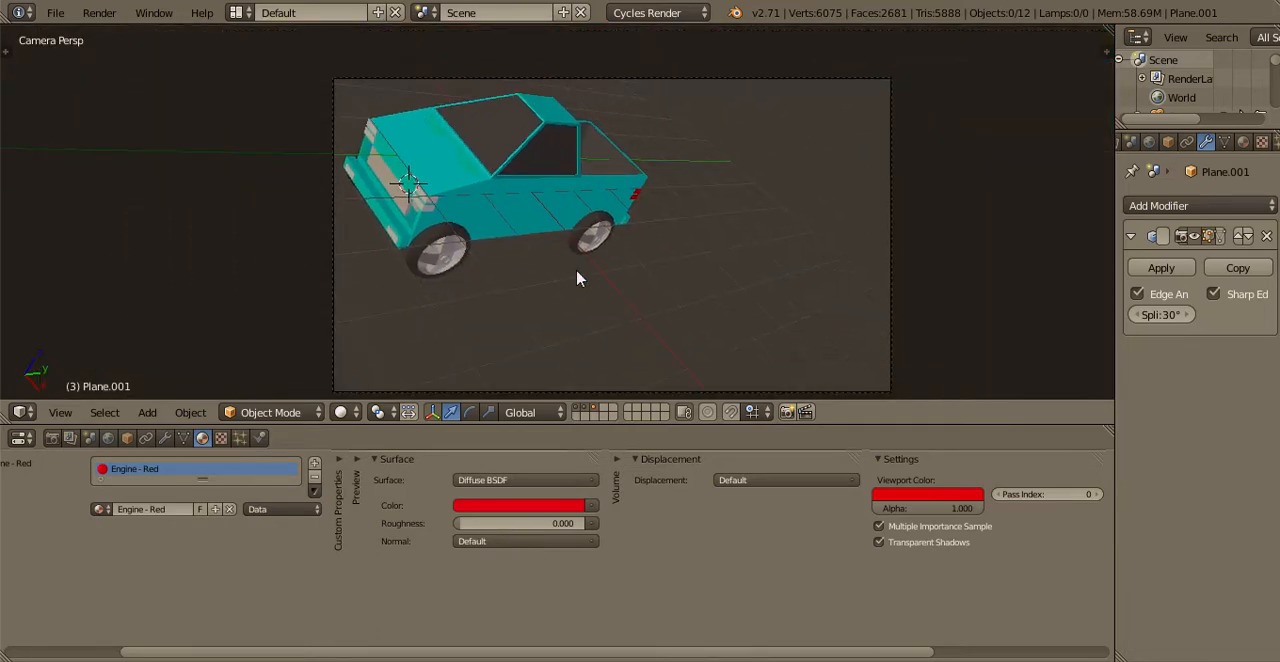
key(KP_7)
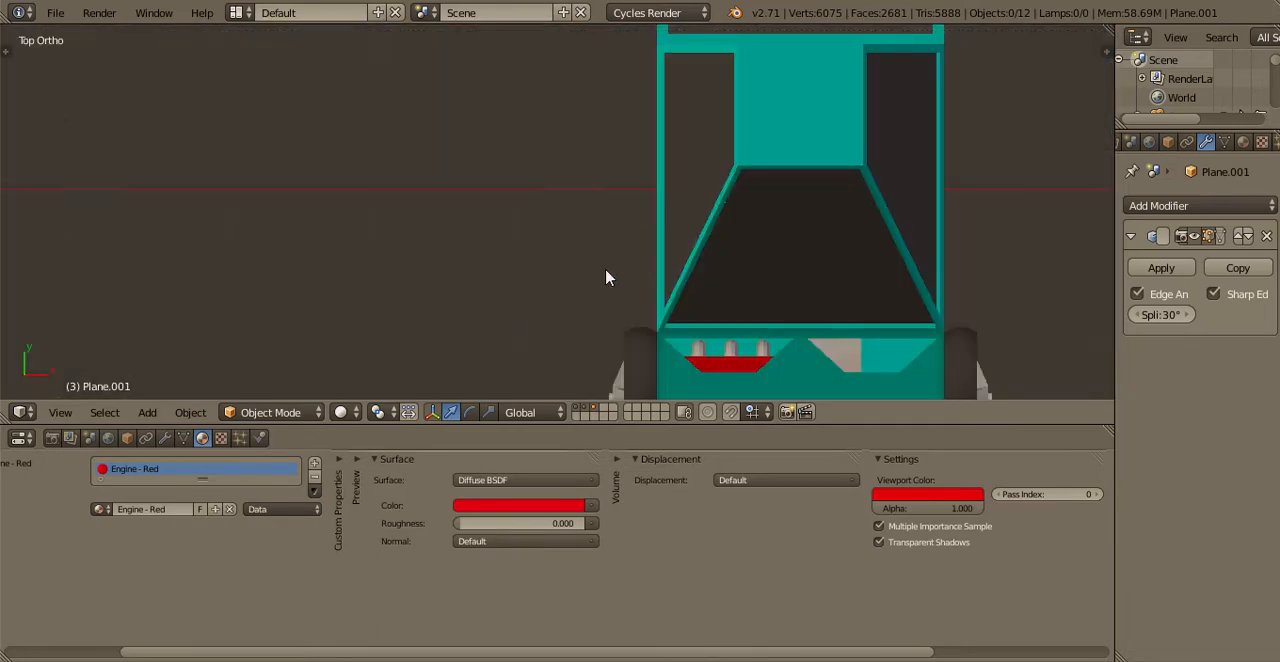
scroll(590, 272, down, 4)
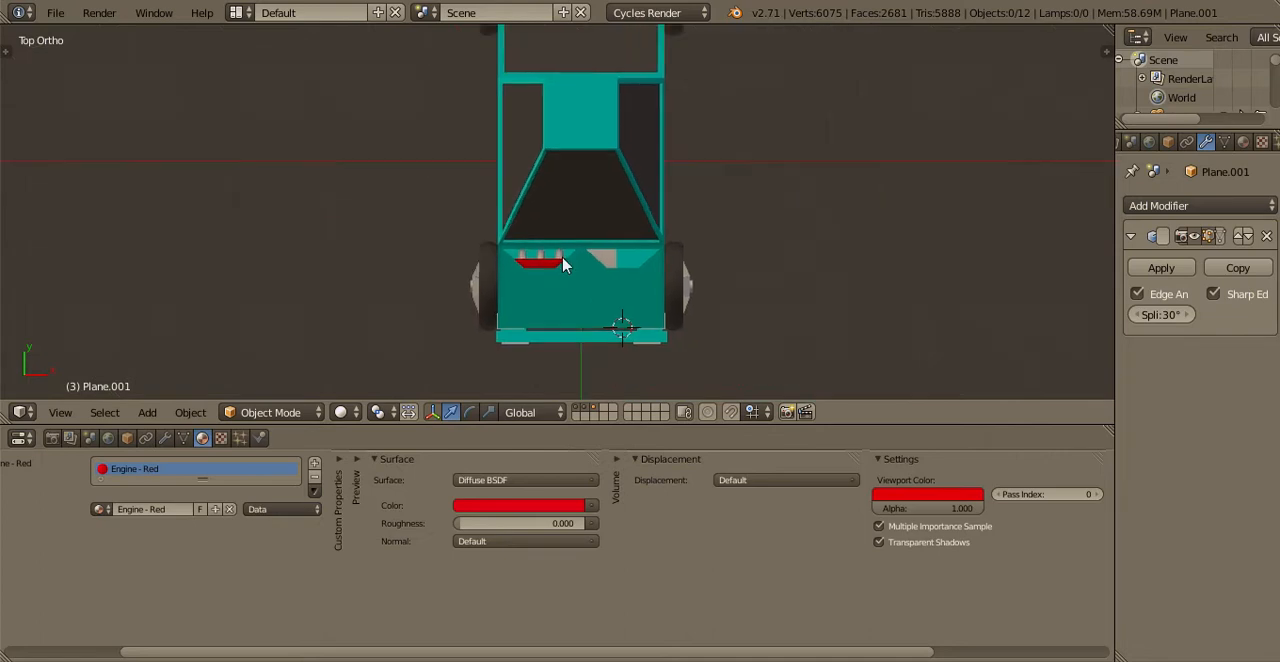
click(145, 412)
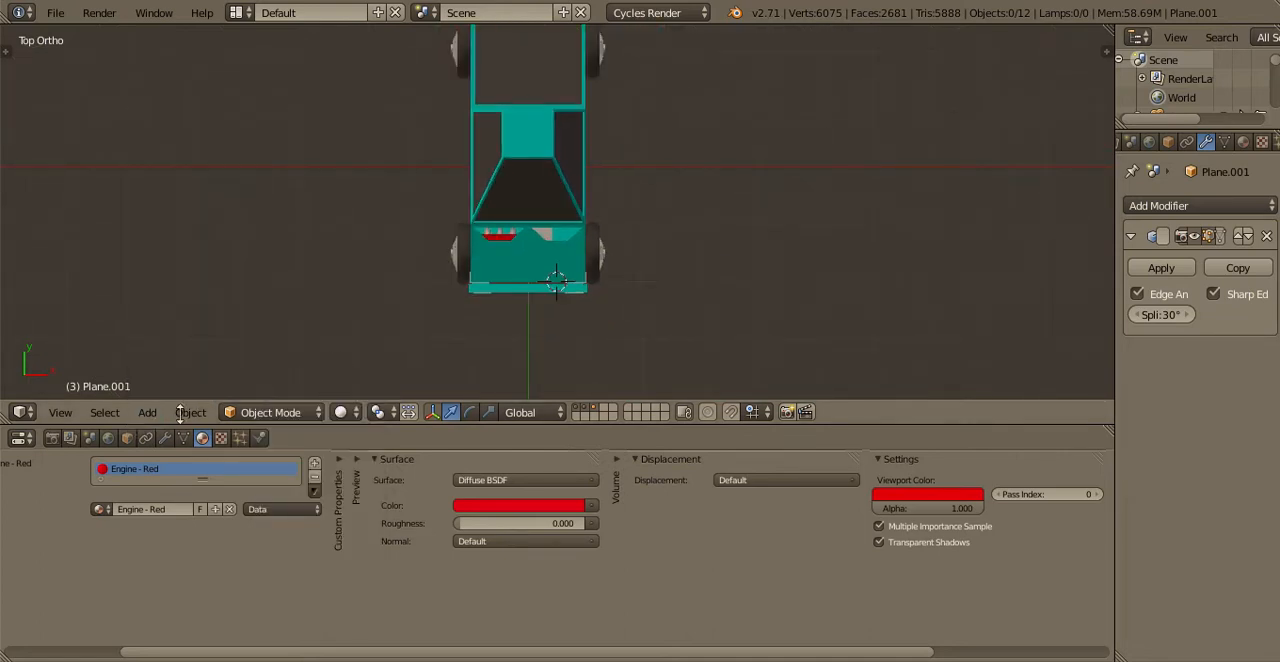
click(147, 412)
mouse_move(180, 390)
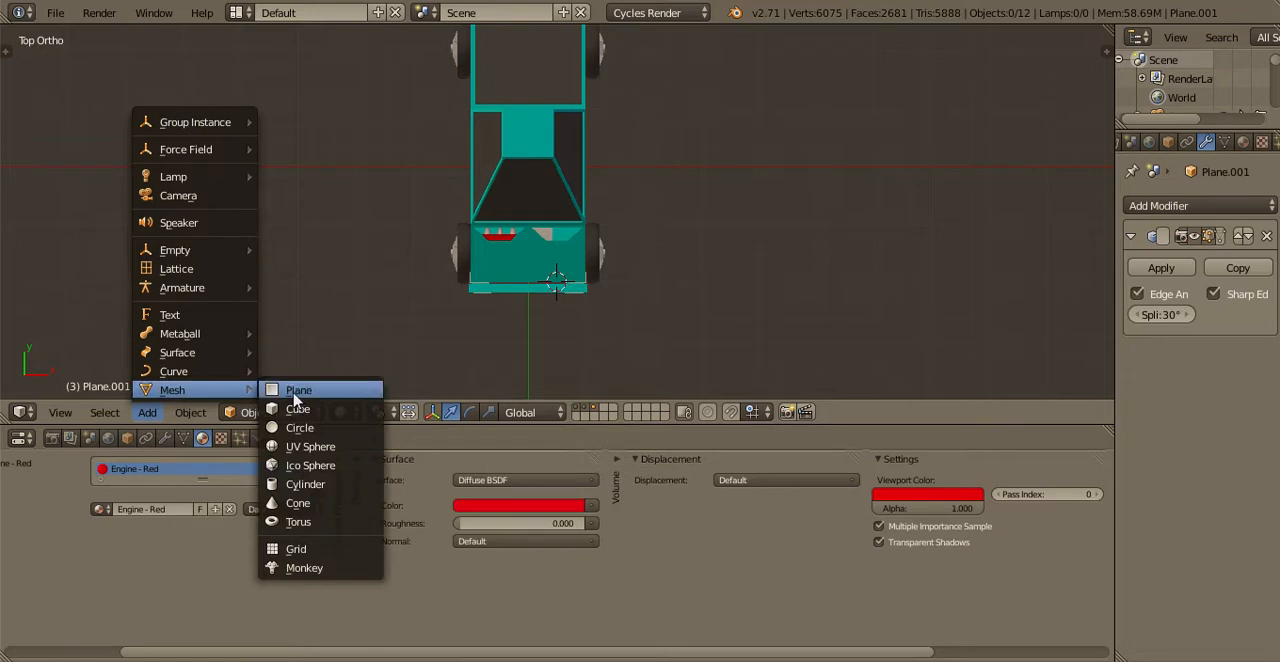
click(298, 391)
scroll(500, 310, down, 6)
key(s)
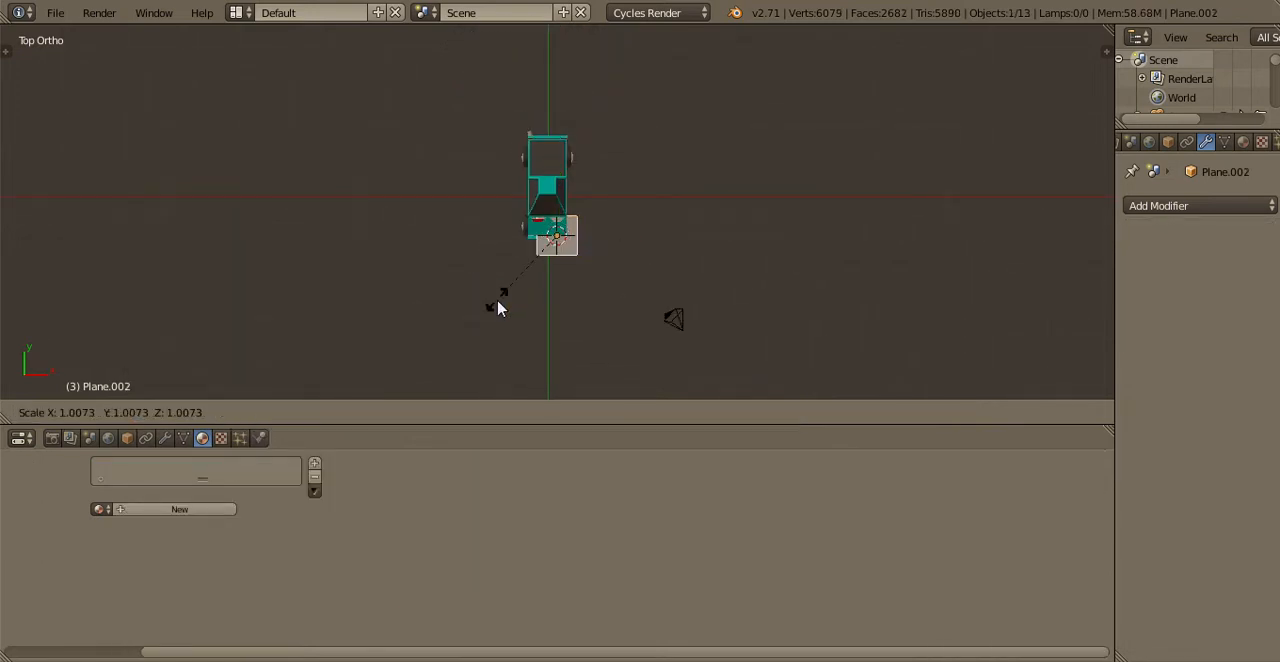
key(2)
key(Return)
key(s)
key(2)
key(Return)
Move the ground plane to centre it around the truck, then down towards the bottoms of the wheels
key(g)
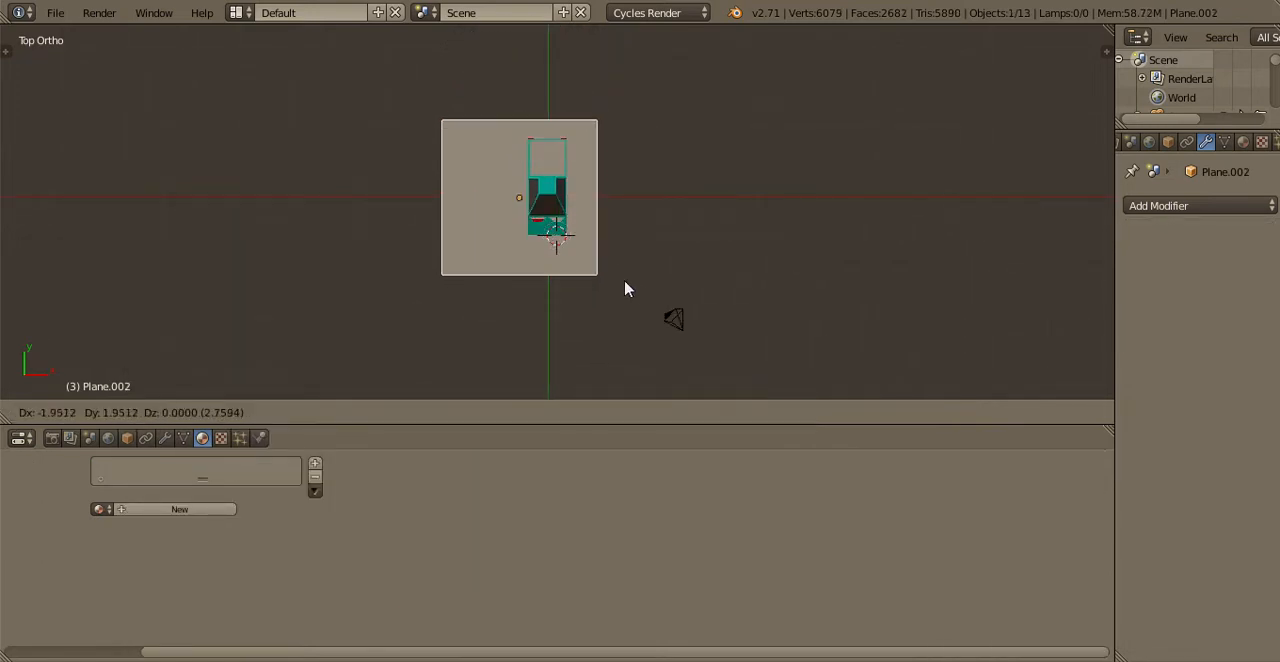
click(639, 285)
middle_drag(639, 285, 545, 152)
key(KP_3)
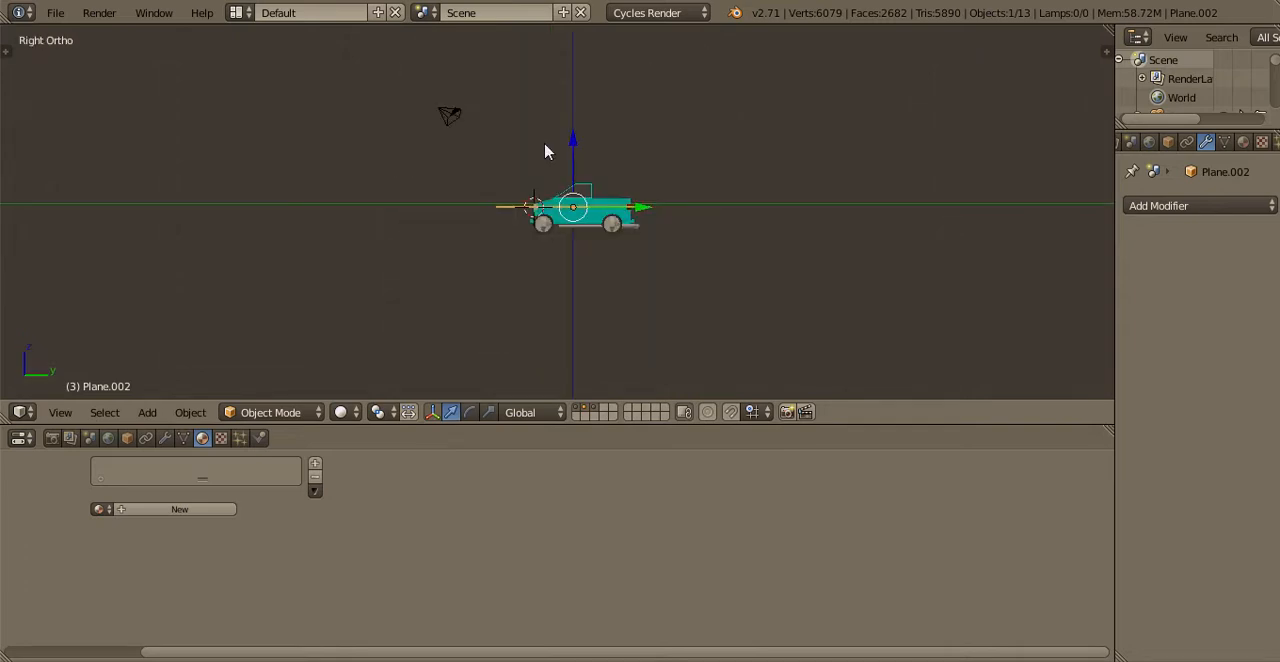
scroll(674, 326, up, 3)
key(g)
click(670, 336)
scroll(686, 248, up, 5)
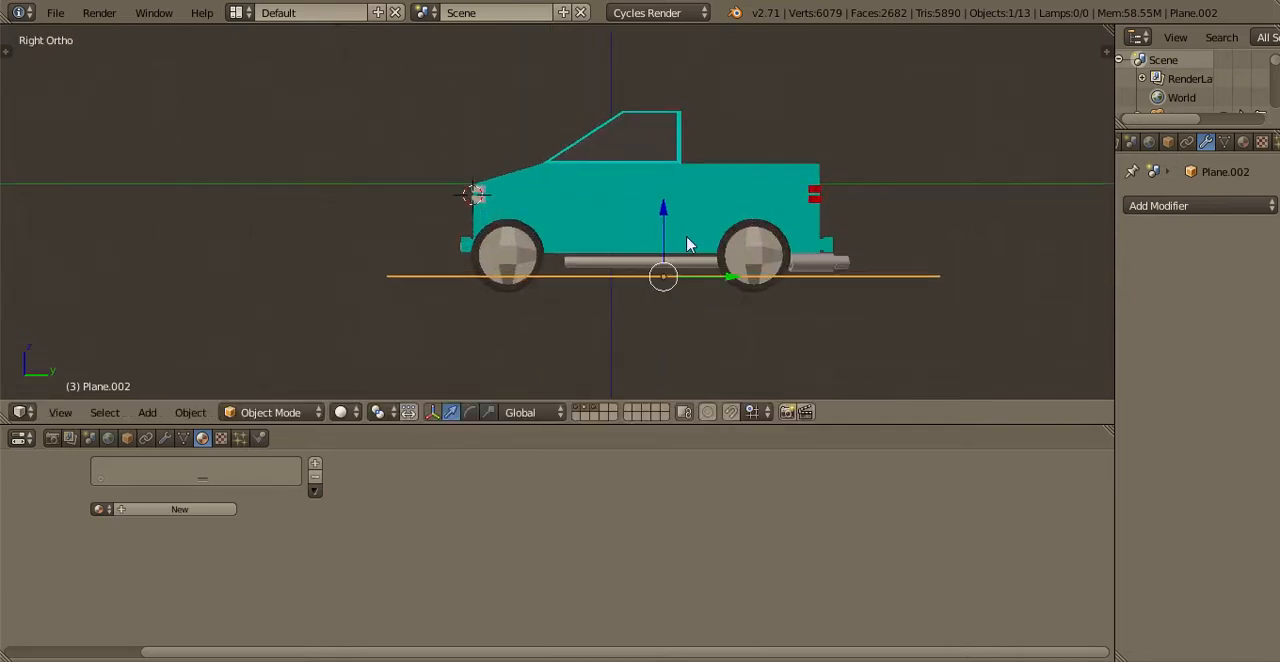
Lower the ground plane along Z to the bottoms of the tires and shift it along Y to centre it under the truck
key(g)
key(z)
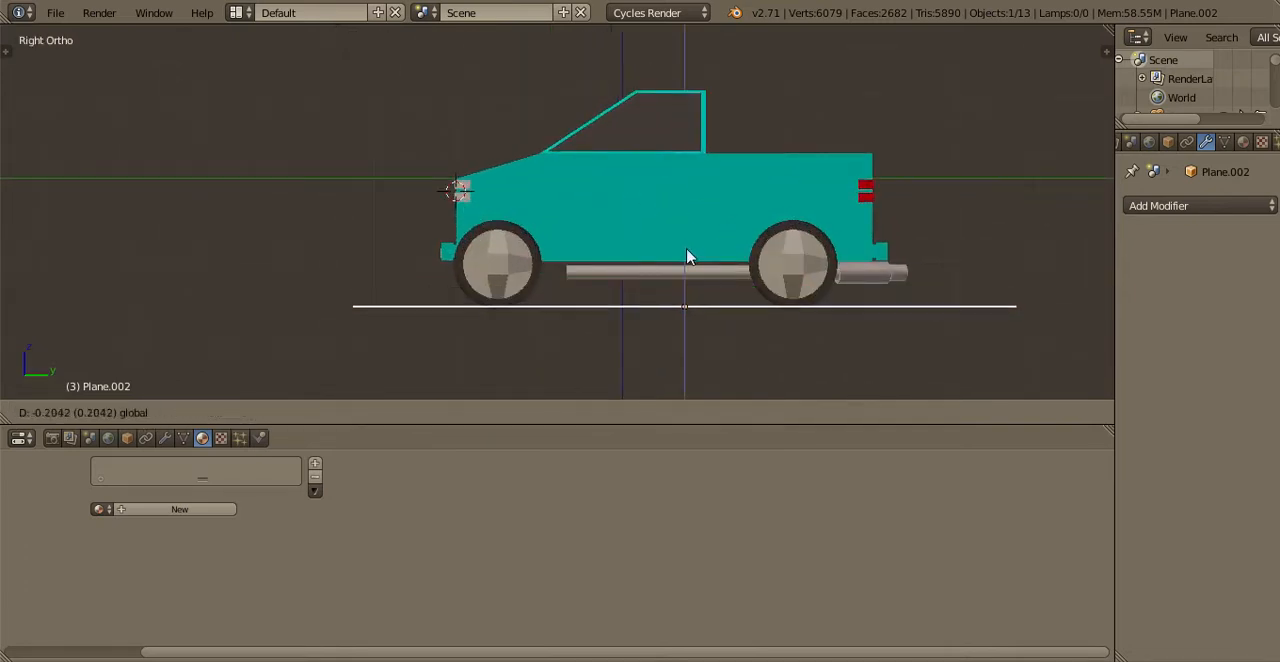
click(740, 316)
drag(737, 311, 724, 304)
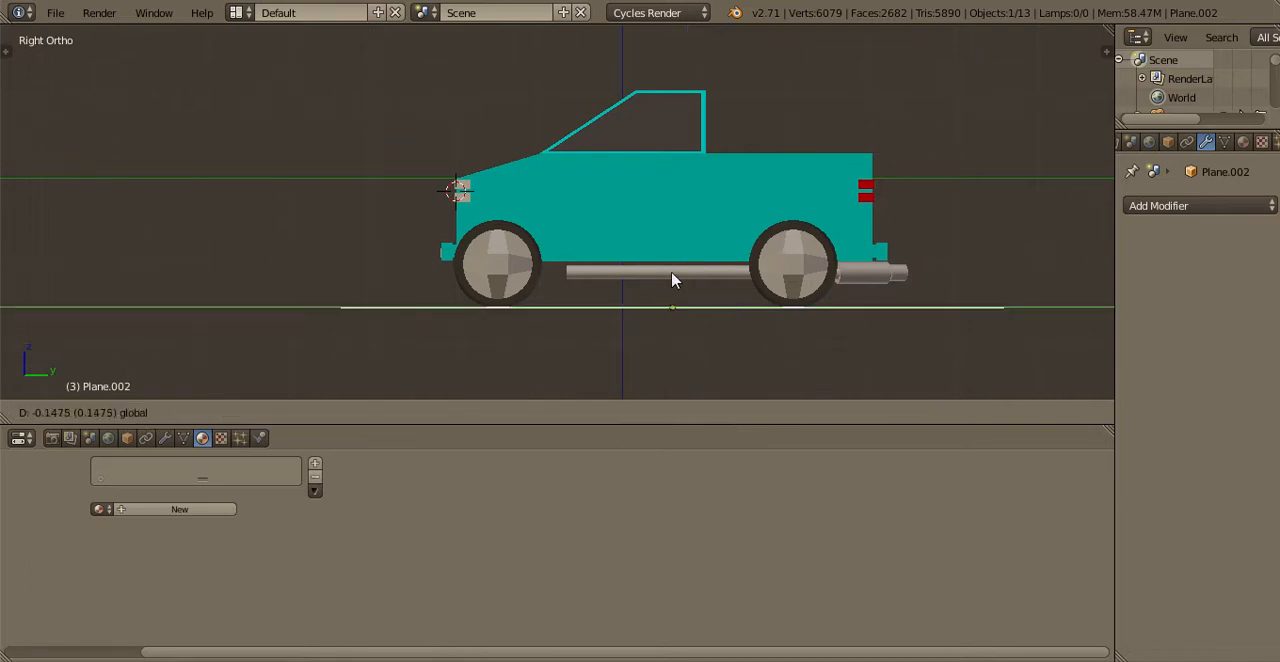
shift+middle_drag(657, 270, 547, 249)
scroll(525, 201, down, 3)
key(KP_7)
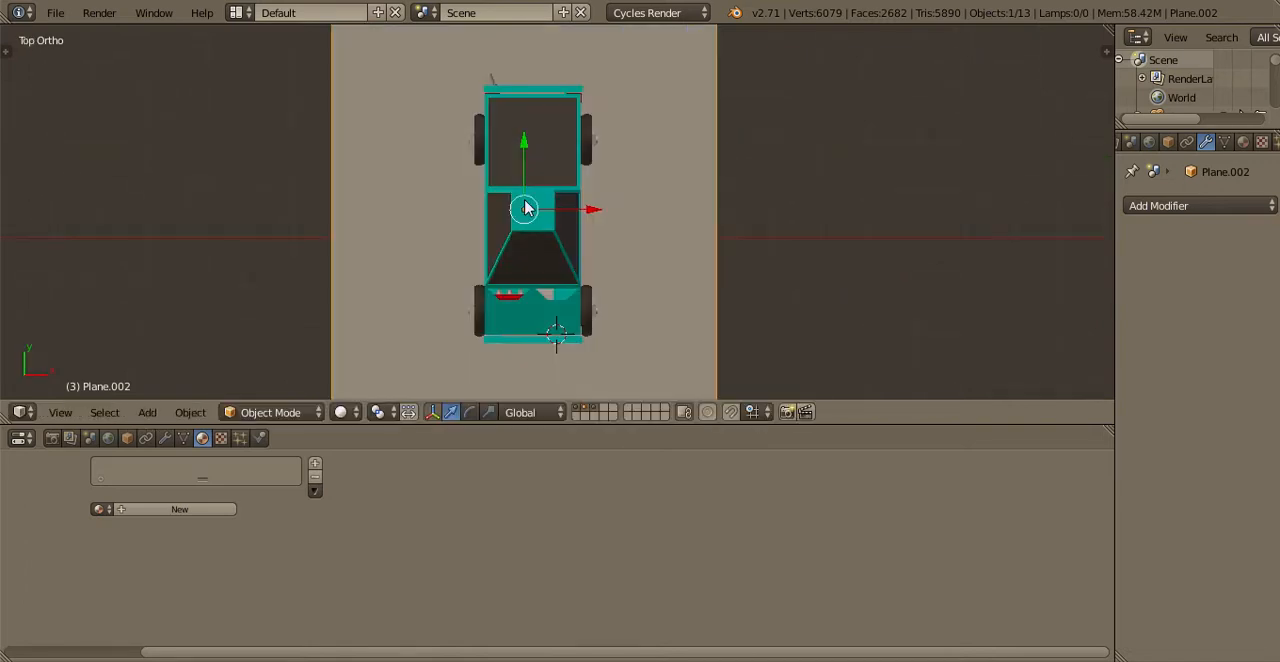
key(KP_3)
Fine-tune the ground plane's height against the tires from below and check the scene through the camera
middle_drag(514, 129, 607, 277)
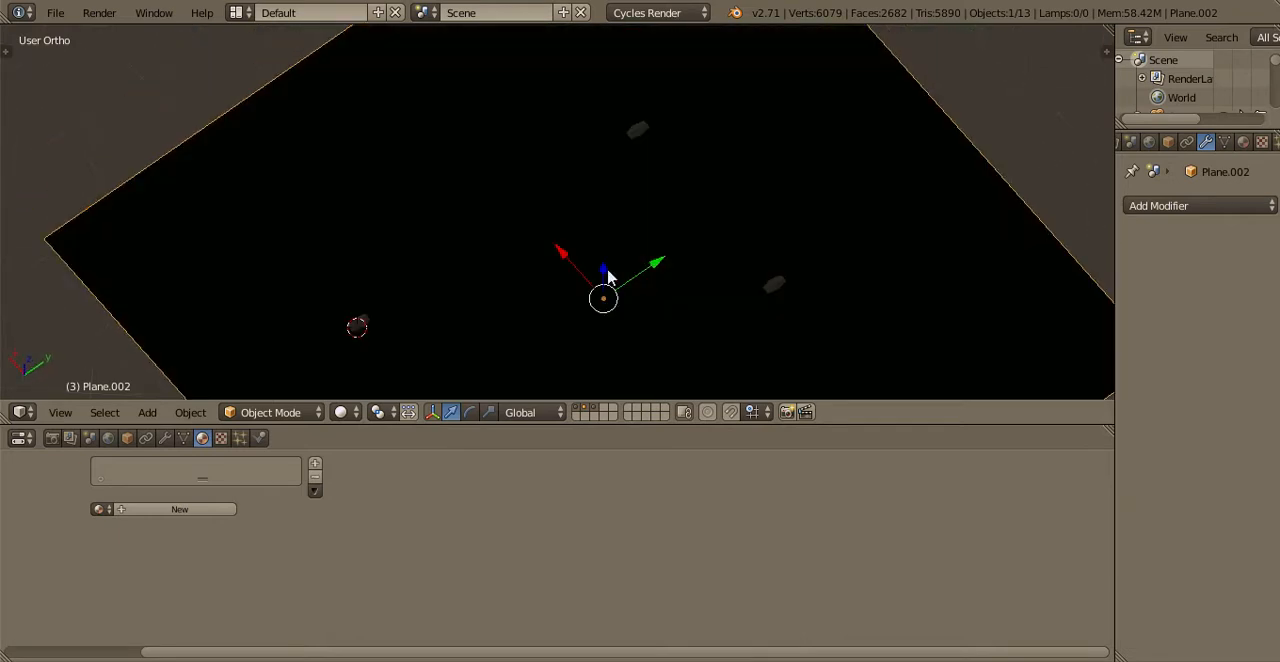
drag(607, 277, 606, 275)
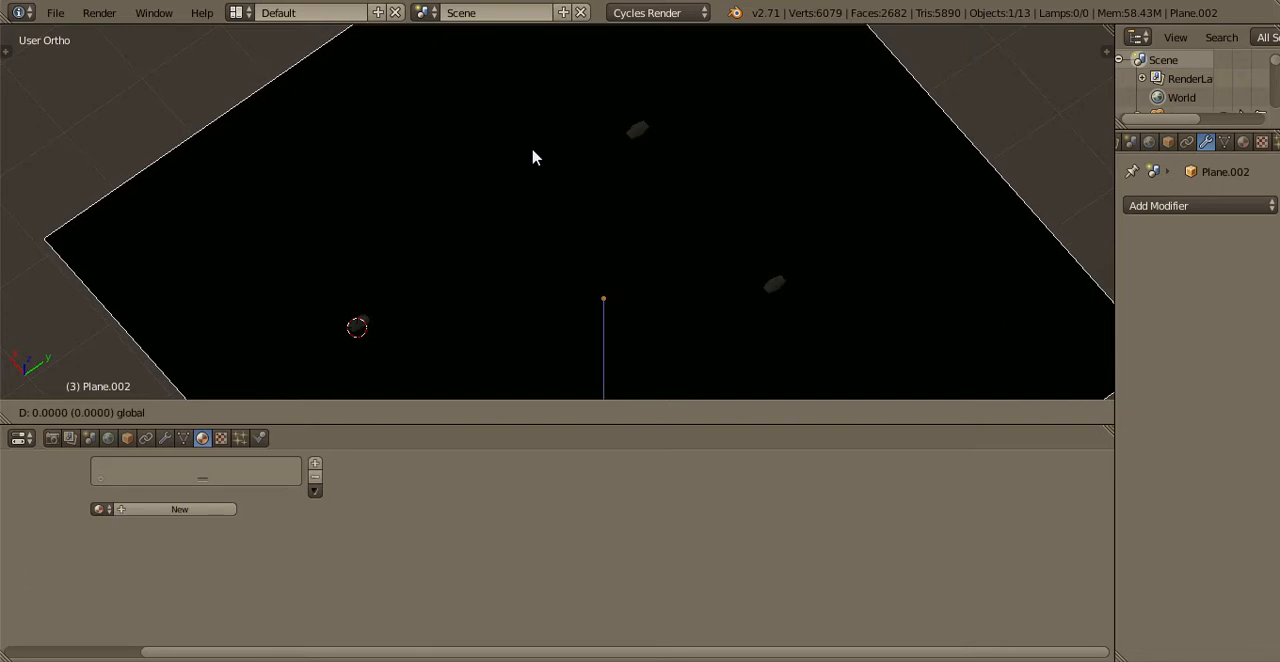
key(KP_3)
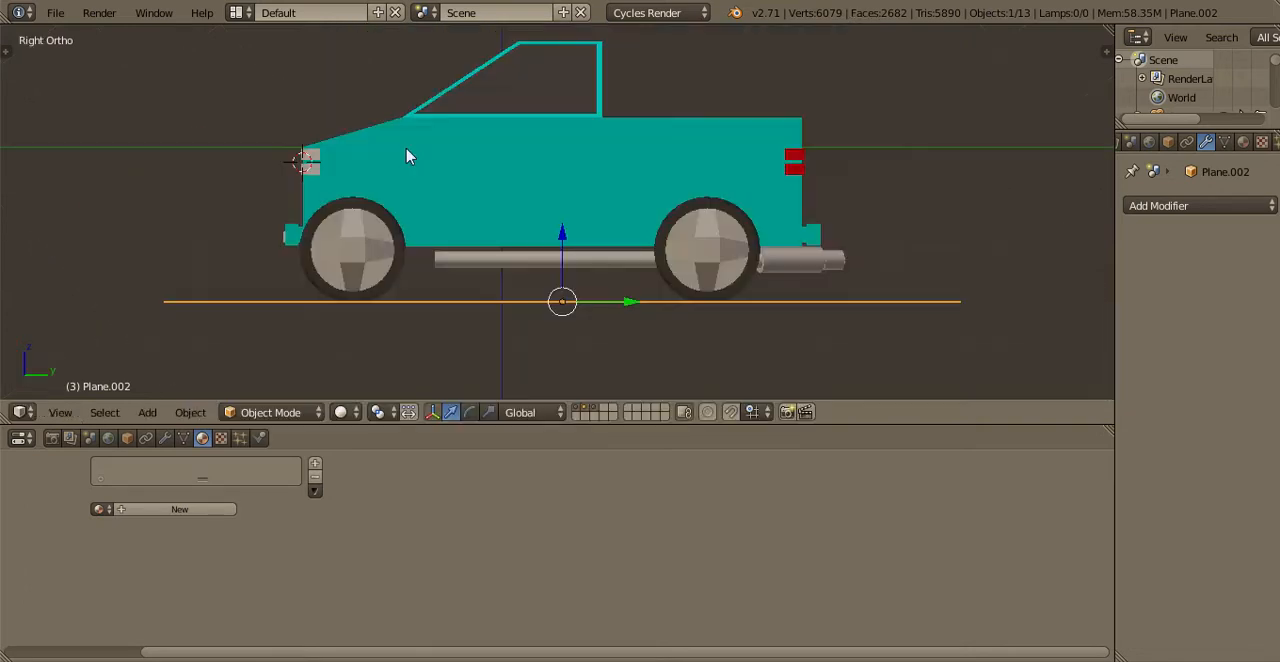
scroll(406, 156, up, 2)
key(KP_0)
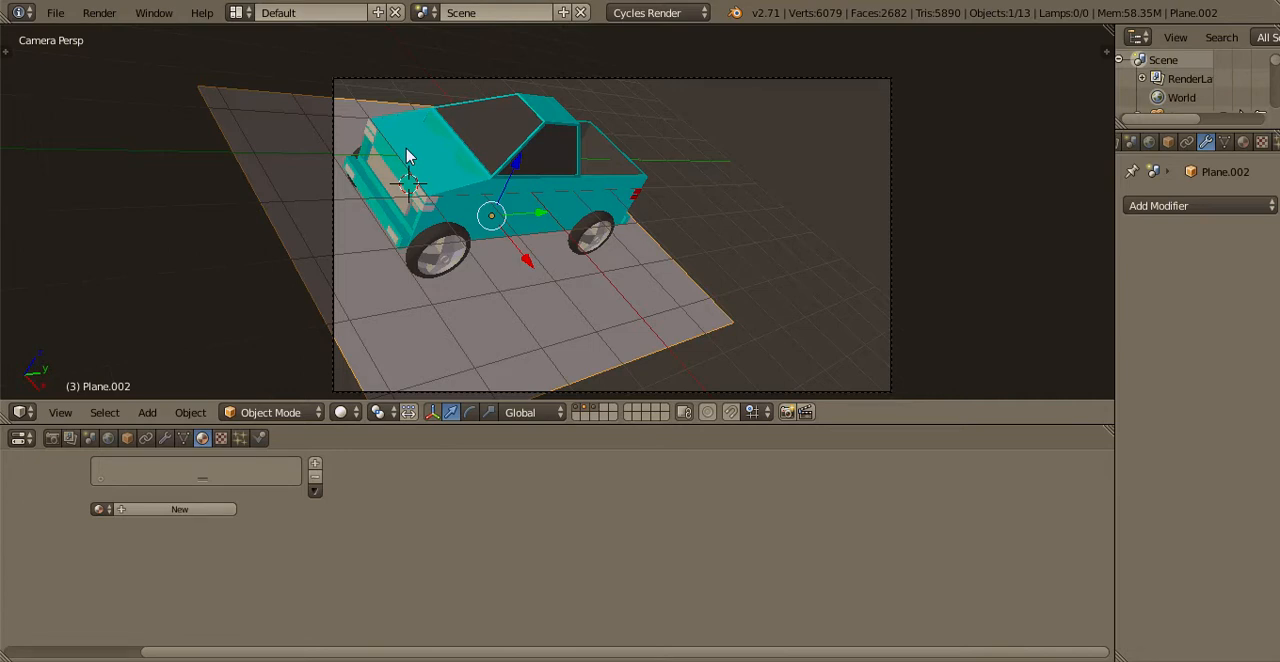
Scale the ground plane's geometry by 2 in Edit Mode
key(KP_7)
key(Tab)
scroll(651, 248, down, 8)
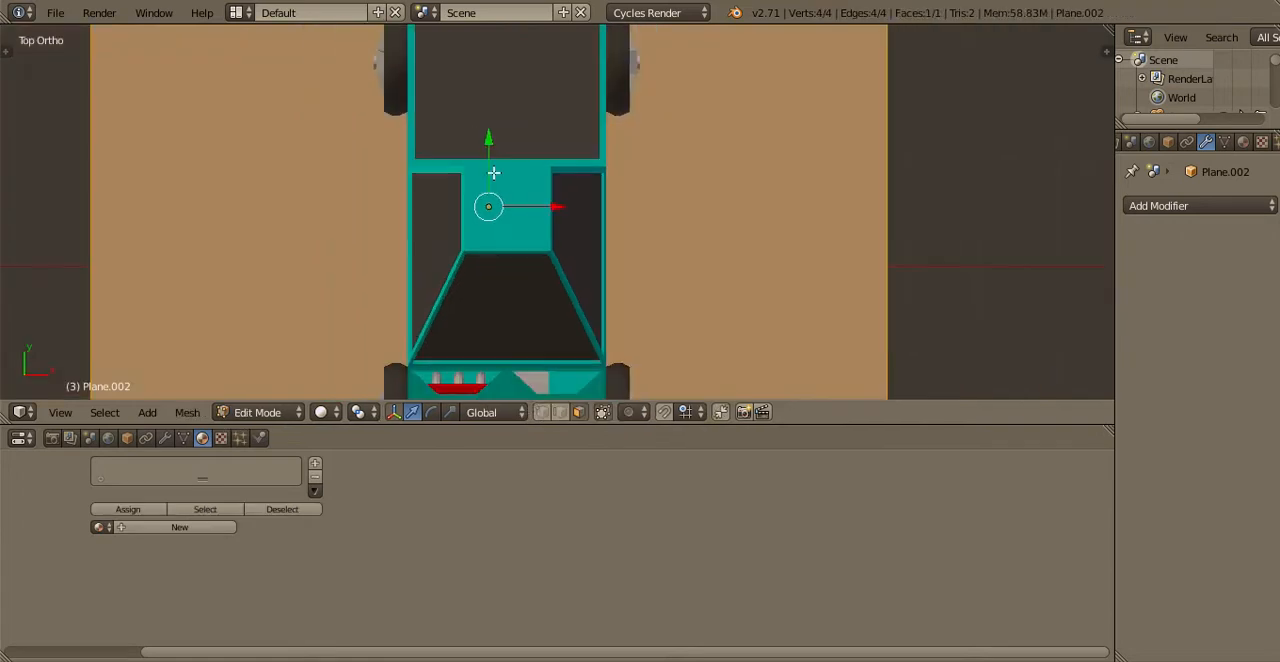
scroll(651, 248, down, 2)
key(s)
key(2)
key(Return)
scroll(530, 345, up, 2)
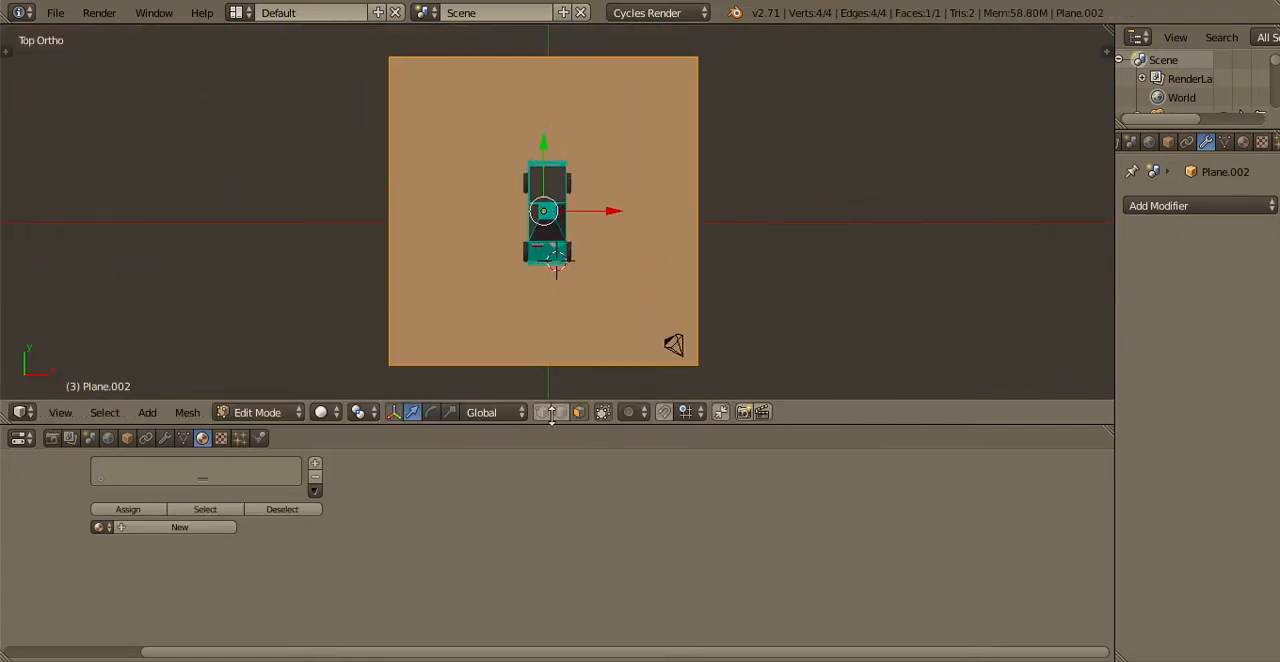
Extrude the ground plane's edge on the negative X side outward by about three quarters of the plane's width
click(542, 415)
scroll(455, 274, down, 1)
scroll(455, 274, down, 4)
key(a)
key(b)
drag(408, 290, 505, 104)
scroll(531, 246, down, 2)
key(e)
click(360, 197)
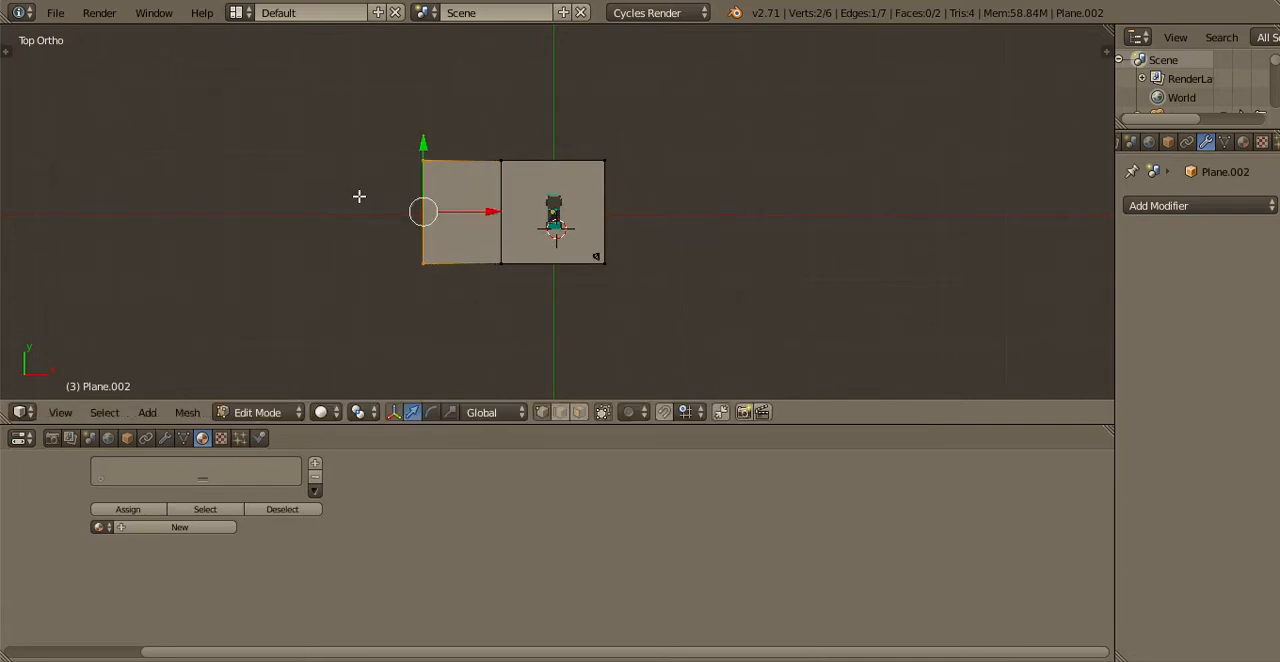
Extrude the ground mesh's edges on the positive Y side outward by about 10 units
key(b)
drag(360, 197, 606, 155)
key(e)
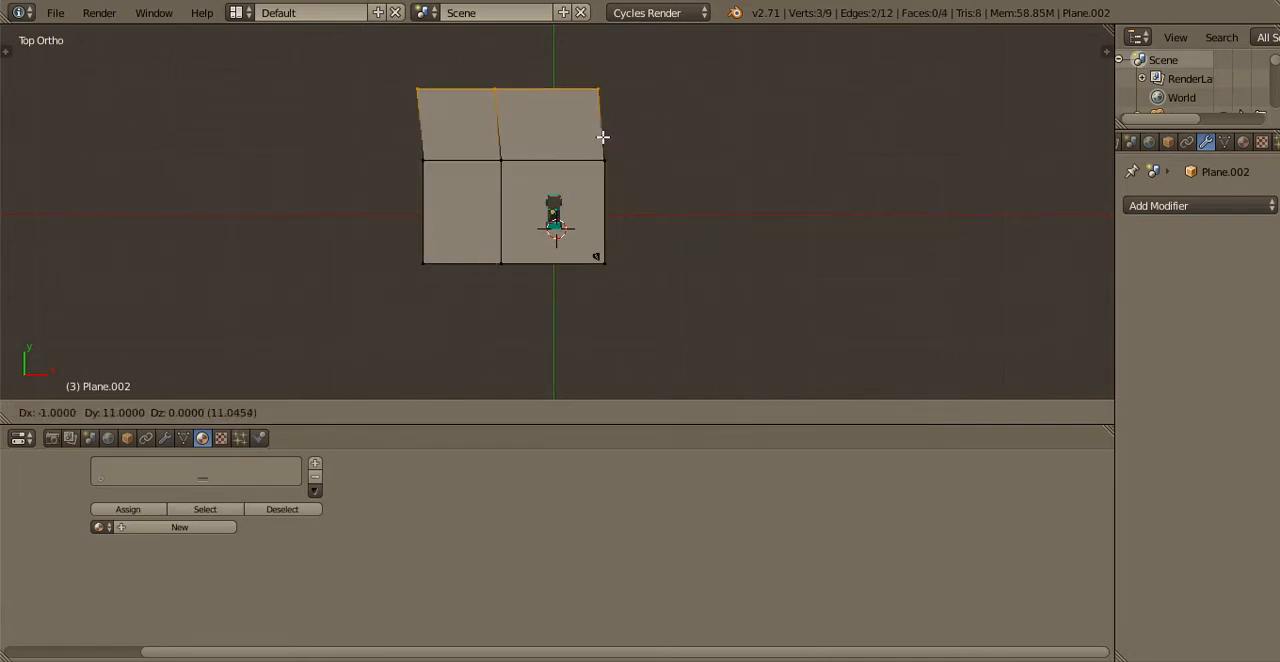
click(604, 140)
Select the outer vertices along the negative X and positive Y sides and raise them along Z into sloping backdrop walls
right_click(424, 261)
shift+right_click(423, 159)
shift+right_click(423, 97)
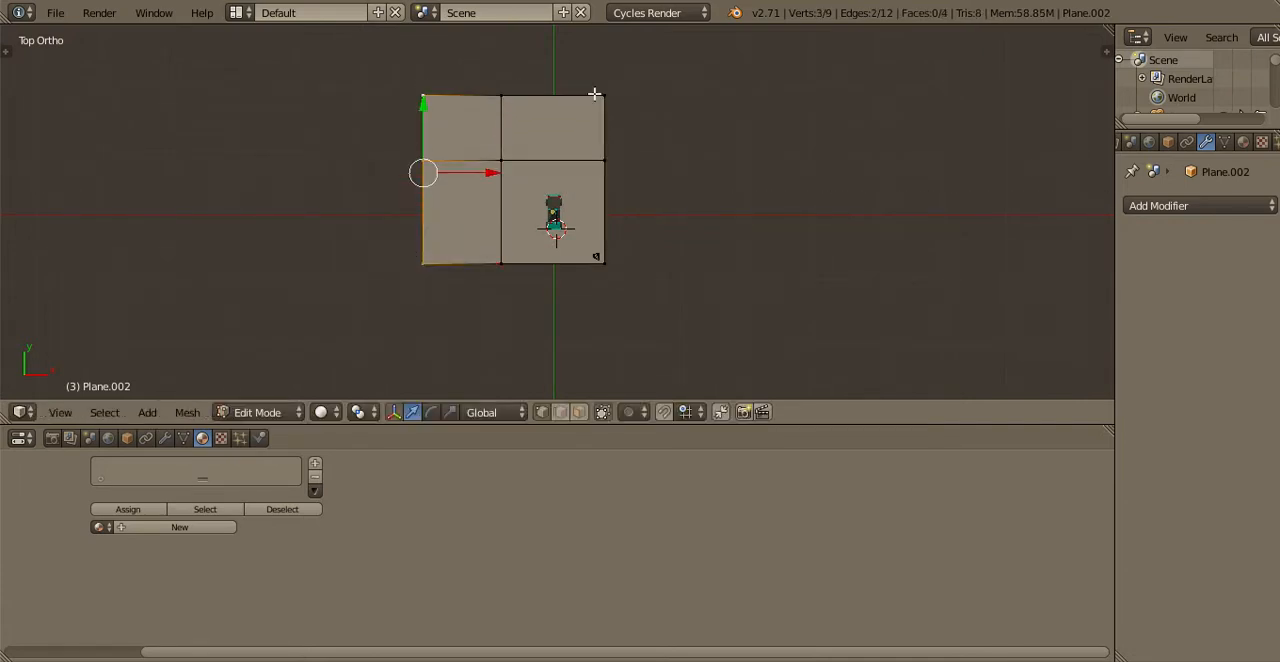
shift+right_click(501, 97)
shift+right_click(575, 104)
middle_drag(560, 109, 570, 50)
key(g)
key(z)
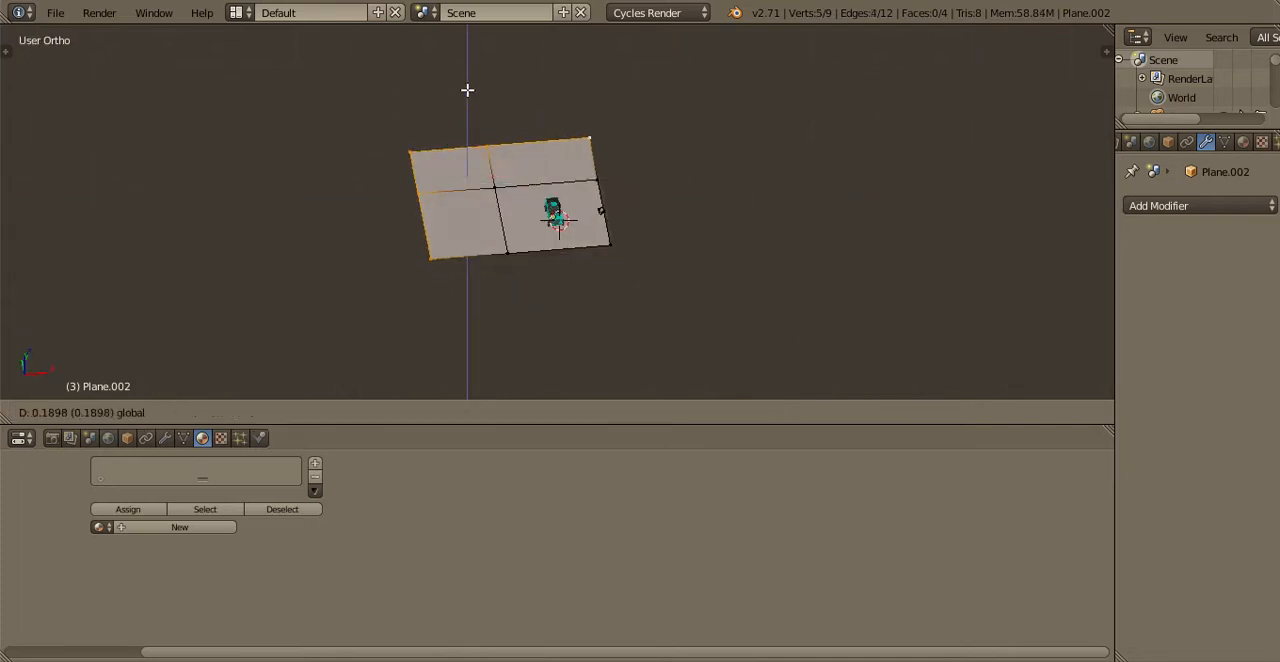
click(468, 56)
key(Tab)
Apply smooth shading to the ground and backdrop object
key(Tab)
middle_drag(468, 114, 455, 160)
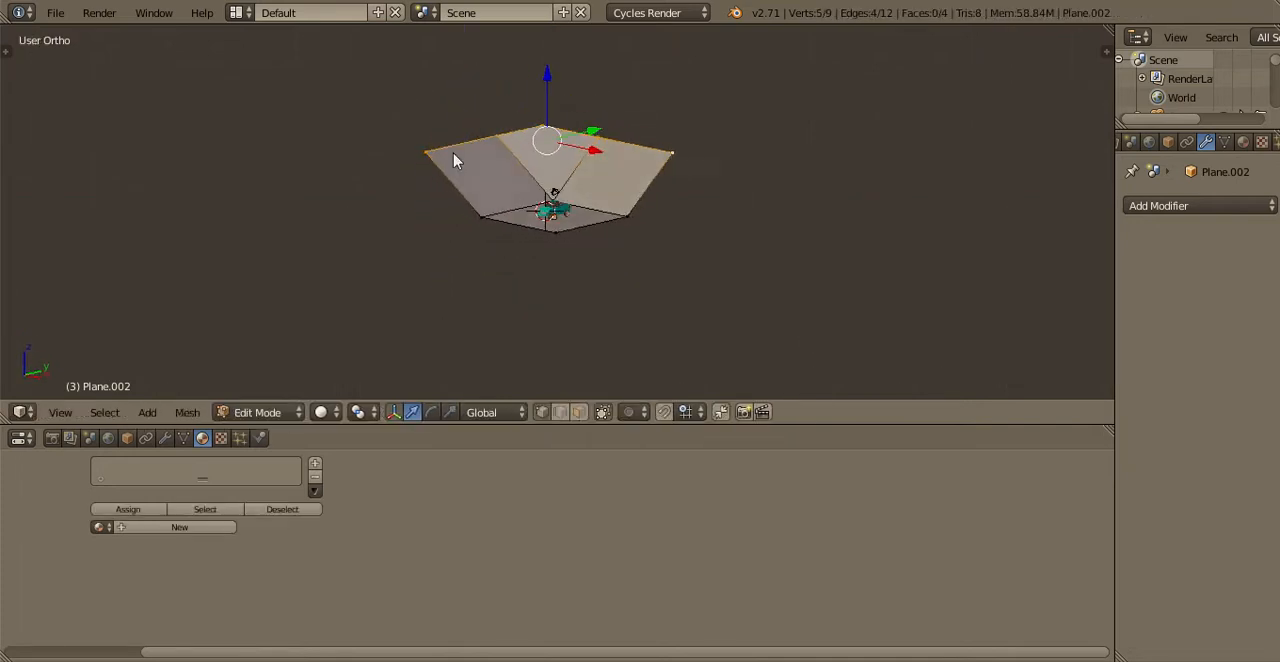
key(Tab)
key(t)
scroll(93, 172, down, 5)
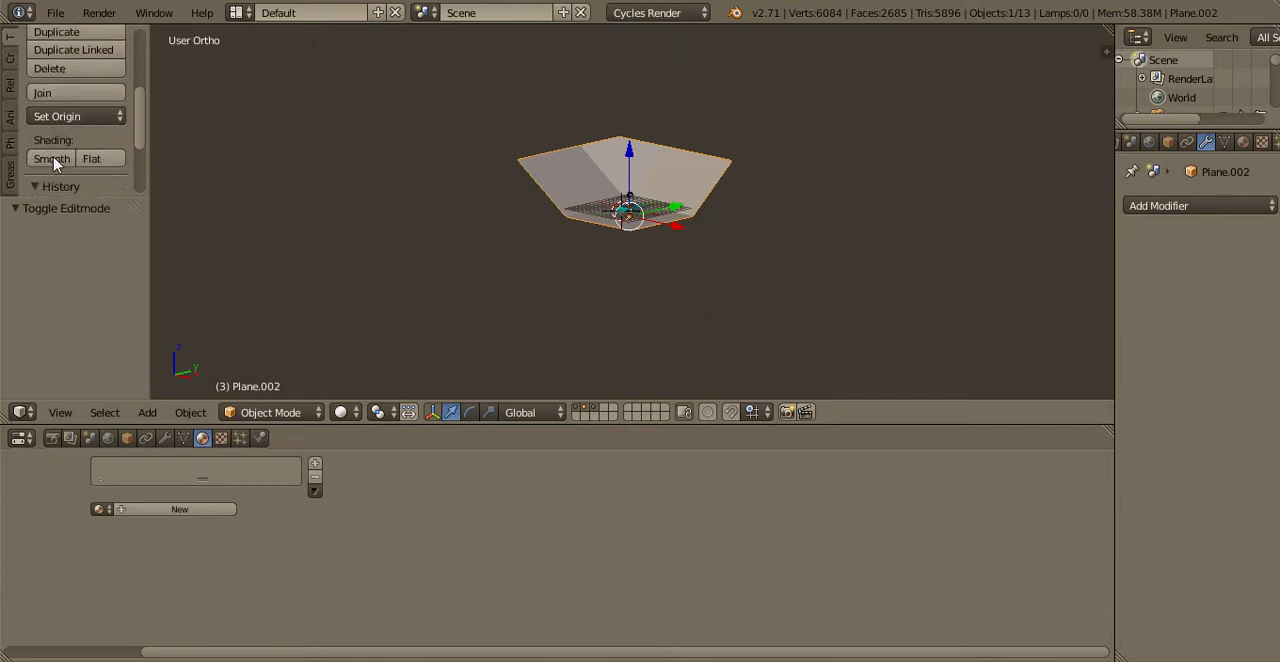
click(50, 158)
key(t)
Re-aim the camera upward in fly mode to take in the backdrop and maximize the 3D view
scroll(478, 218, up, 3)
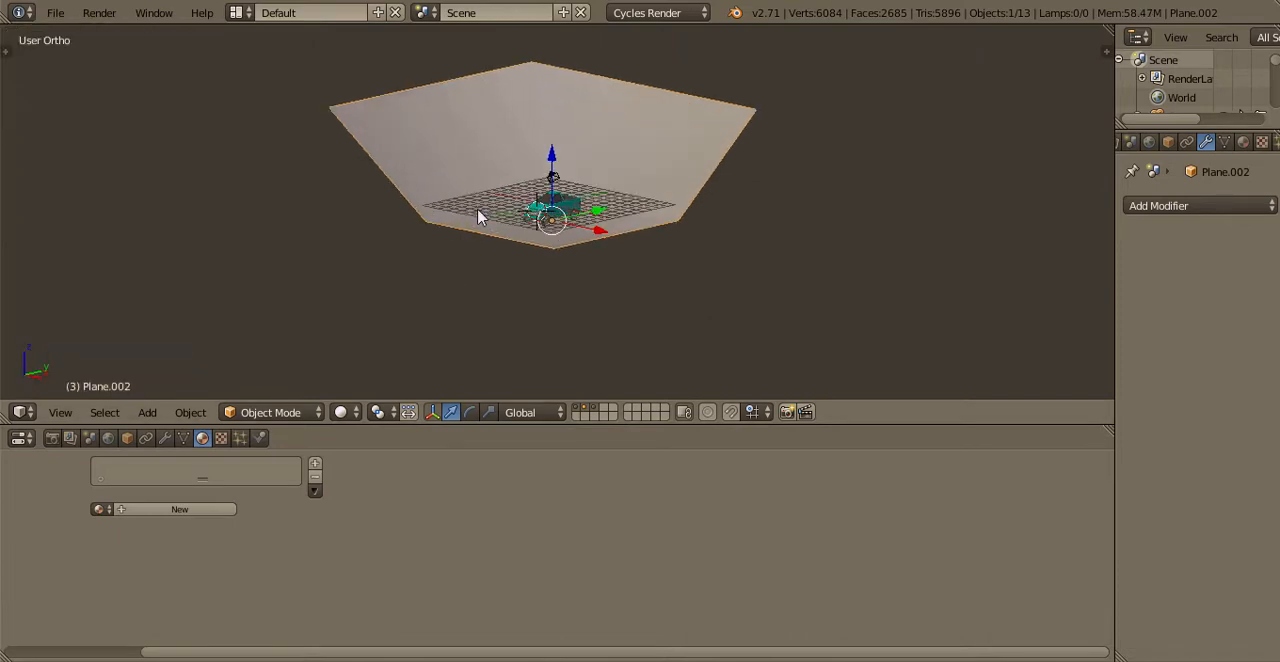
key(KP_0)
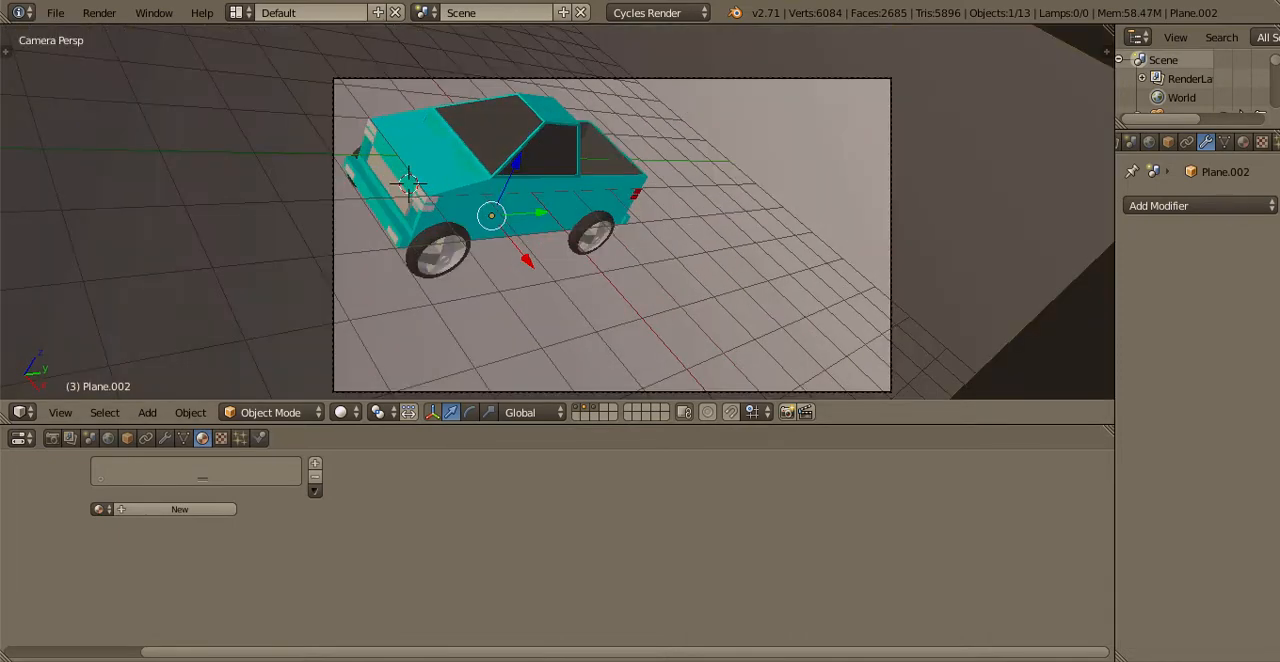
right_click(600, 391)
key(shift+f)
click(560, 220)
key(shift+space)
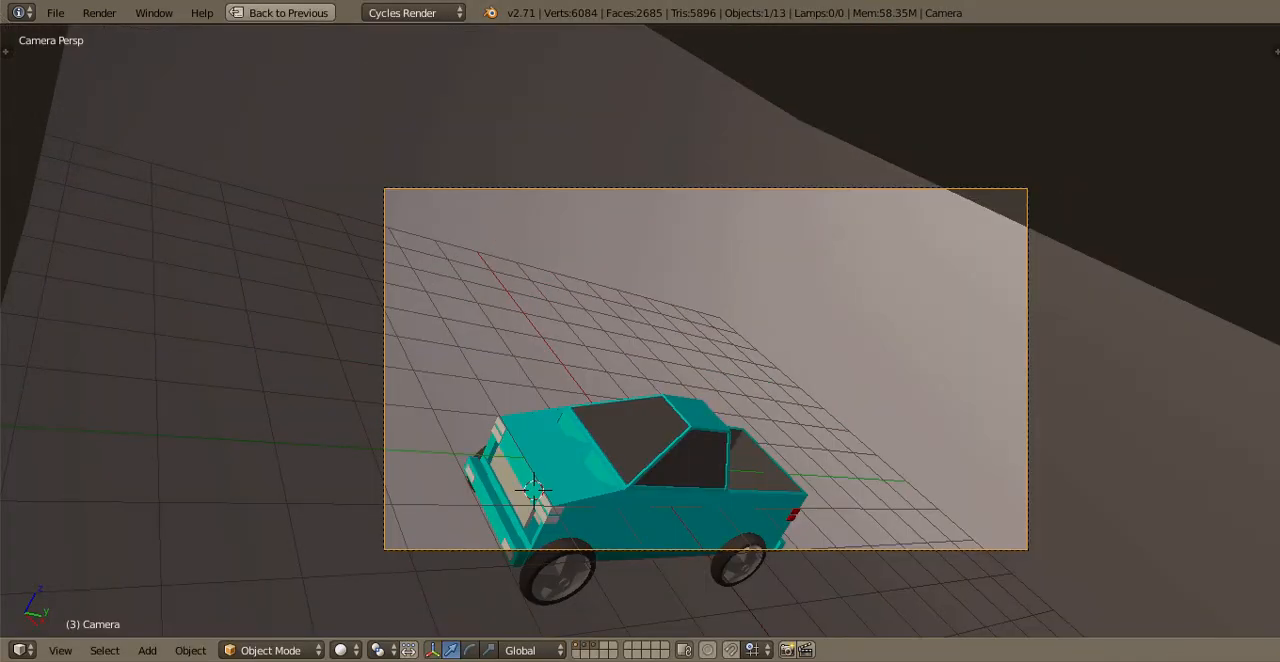
Adjust the camera's aim and position until the whole truck sits near the middle of the frame against the backdrop
key(shift+f)
shift+middle_drag(637, 319, 562, 274)
scroll(562, 274, up, 3)
key(shift+f)
click(639, 329)
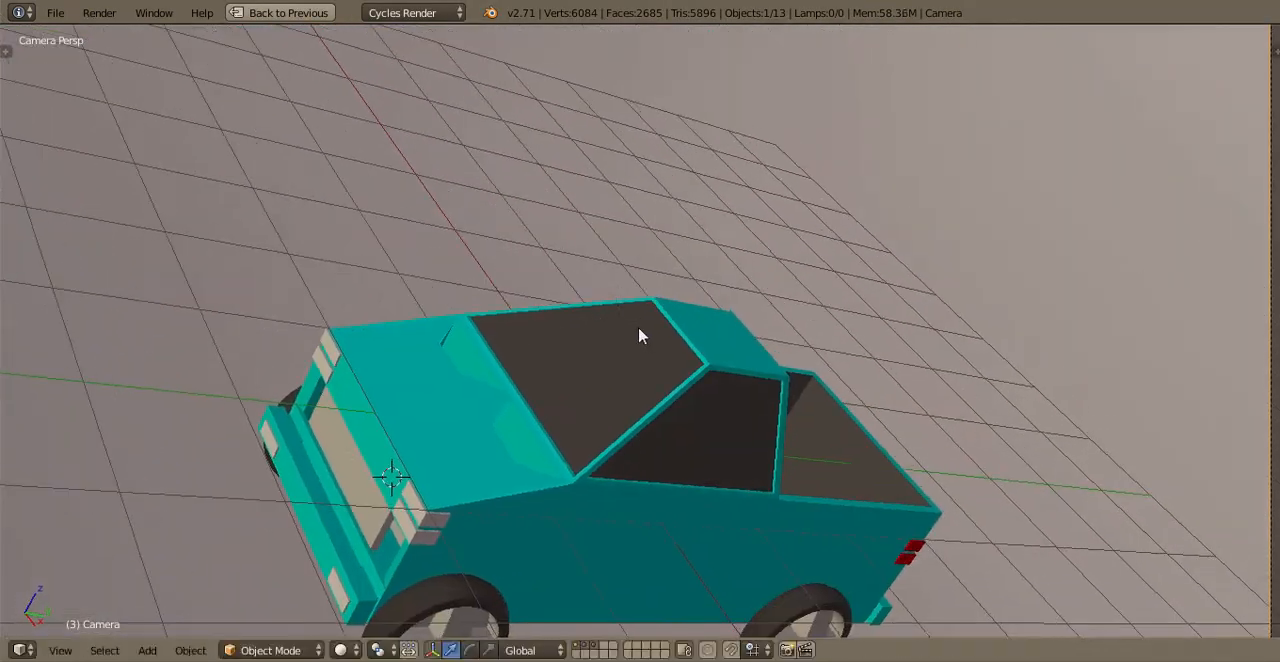
scroll(638, 325, down, 4)
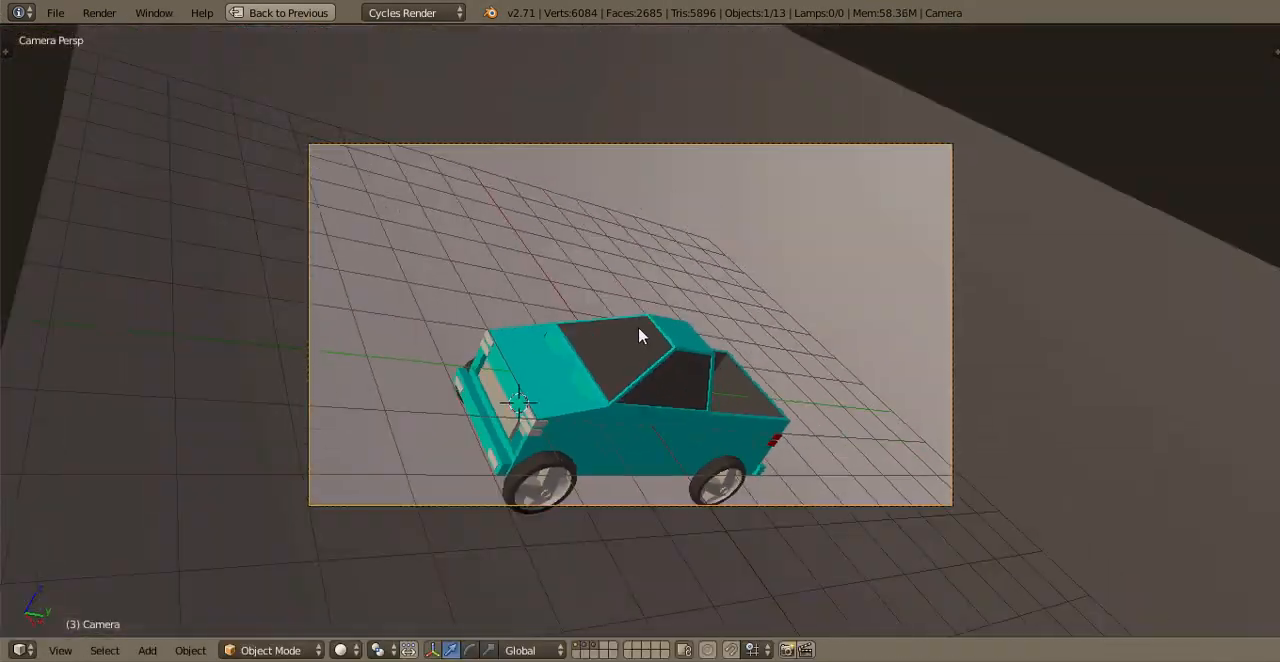
key(g)
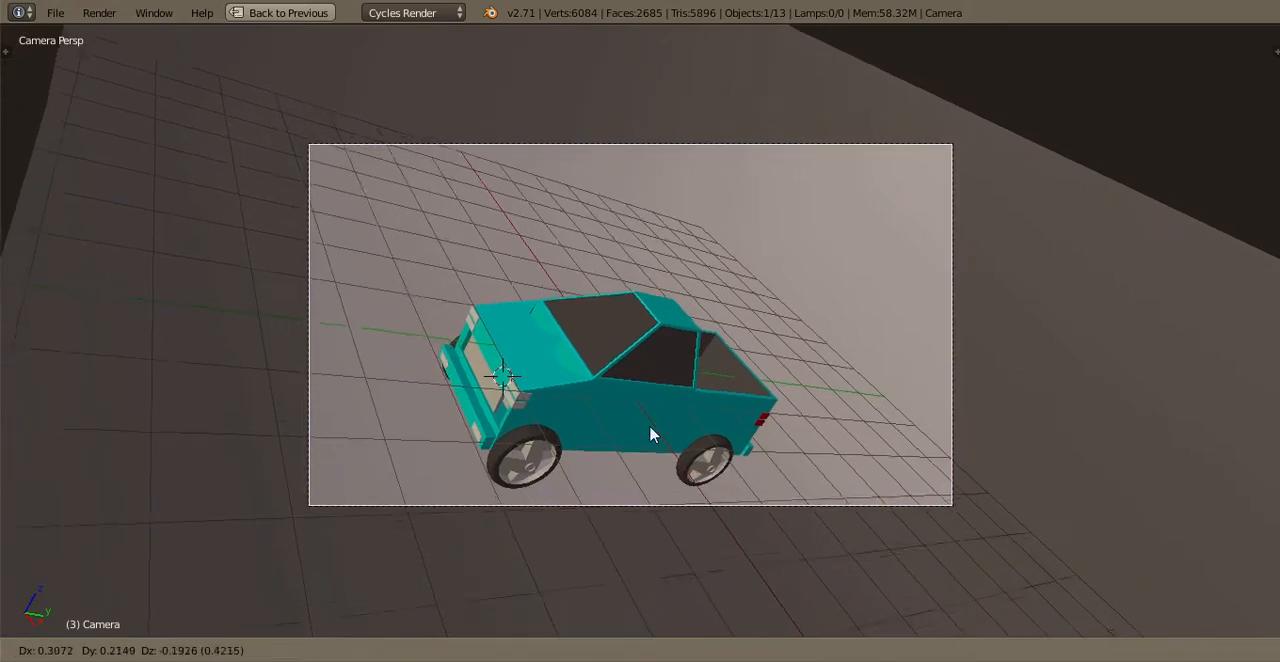
click(650, 435)
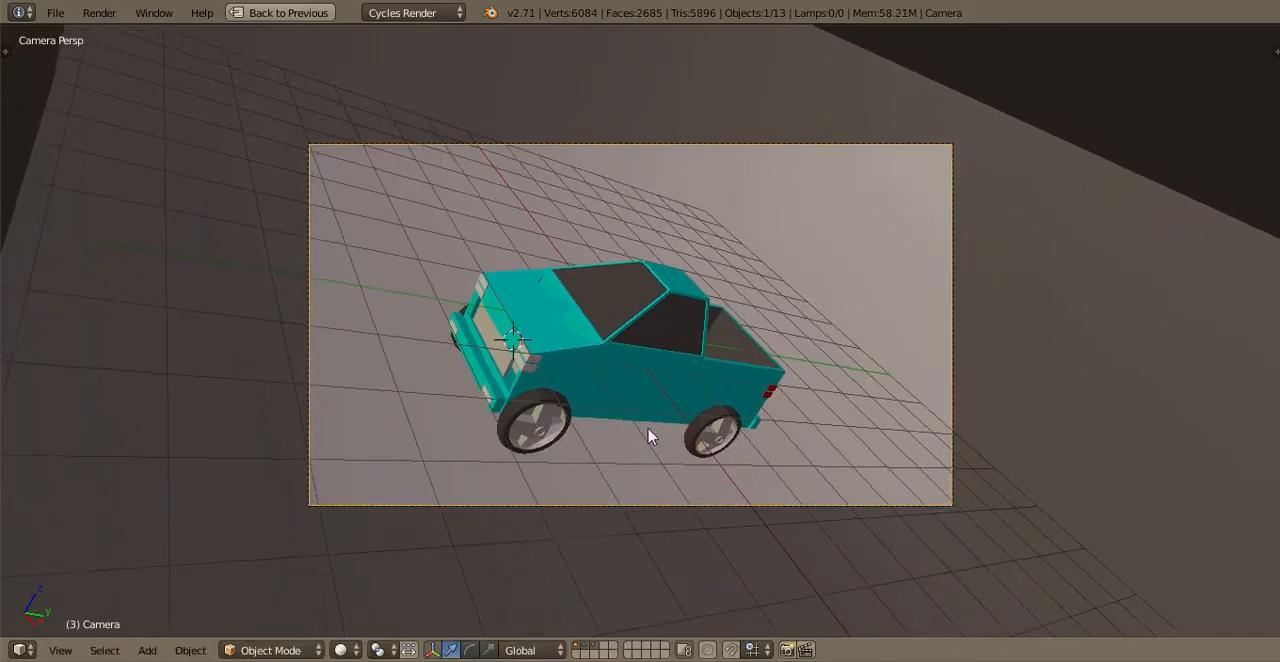
Preview the camera view with Rendered viewport shading and return to Solid shading
click(345, 650)
click(366, 520)
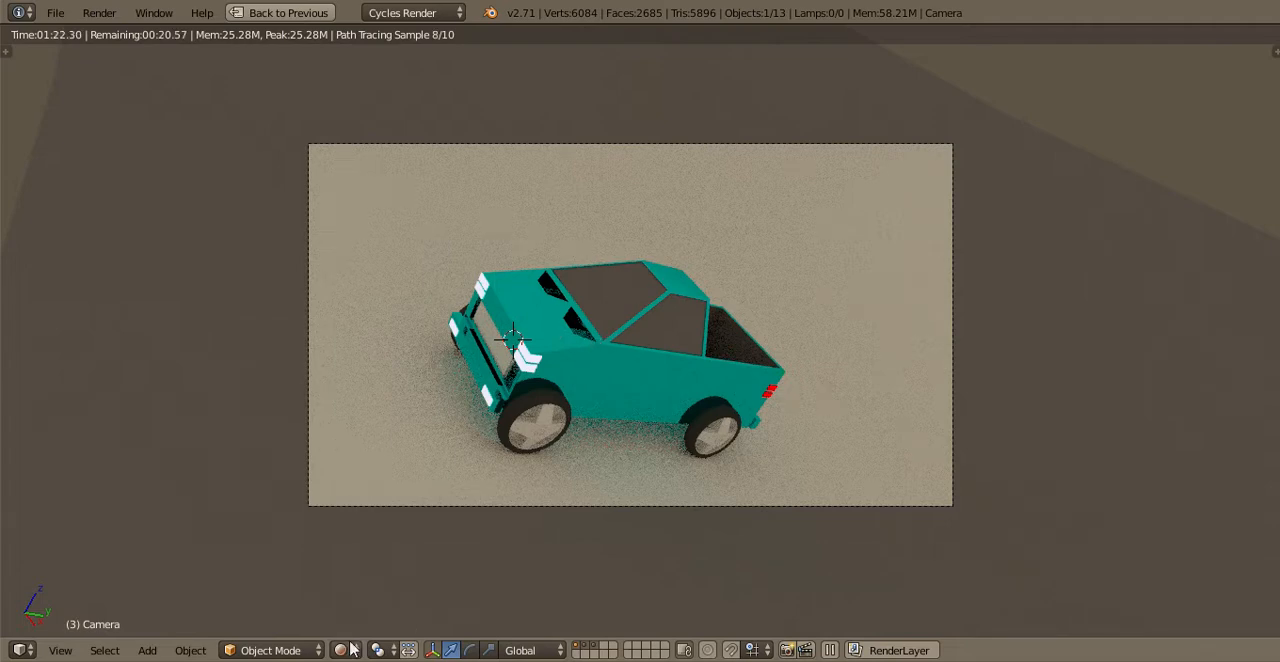
click(346, 650)
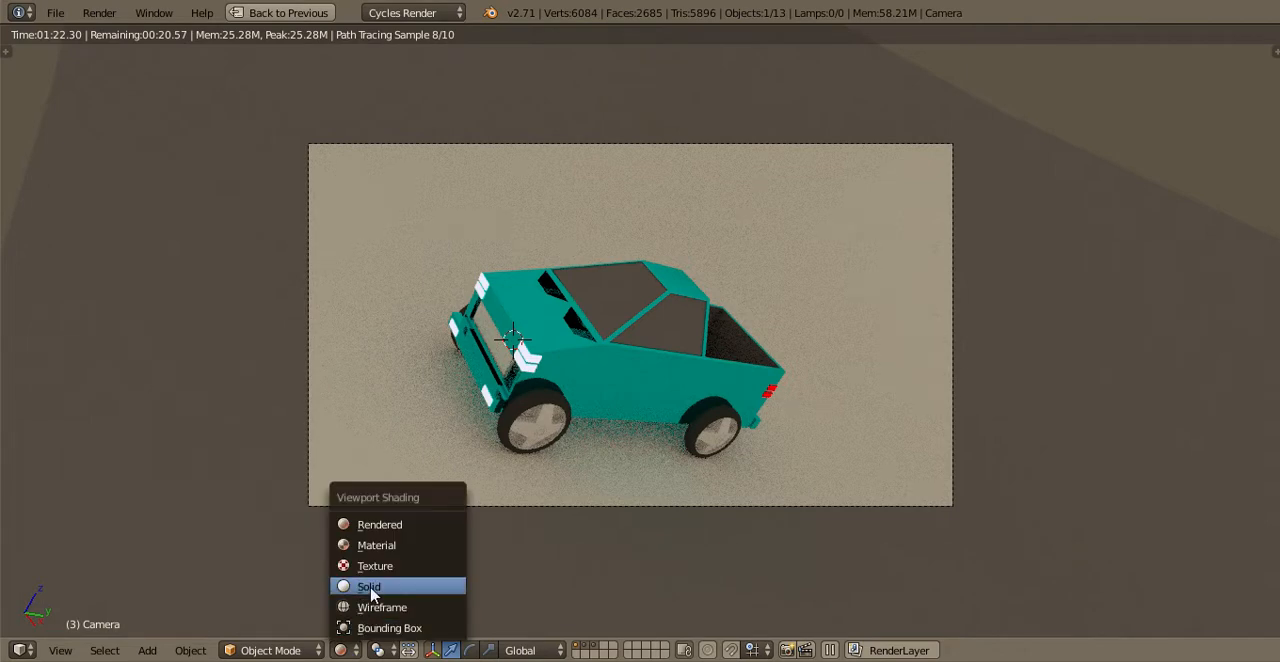
key(Return)
Select the lower edge beneath the truck body's door in Edit Mode and snap the 3D cursor to it
key(KP_3)
scroll(706, 330, up, 5)
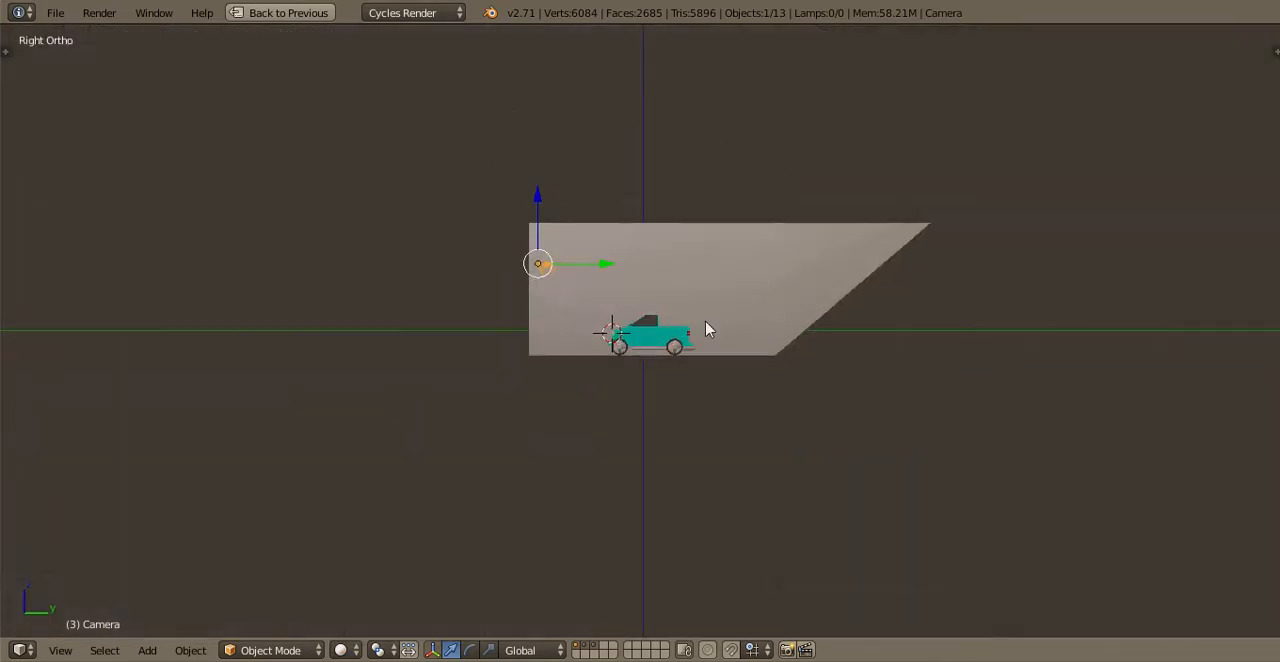
scroll(706, 330, up, 6)
right_click(617, 351)
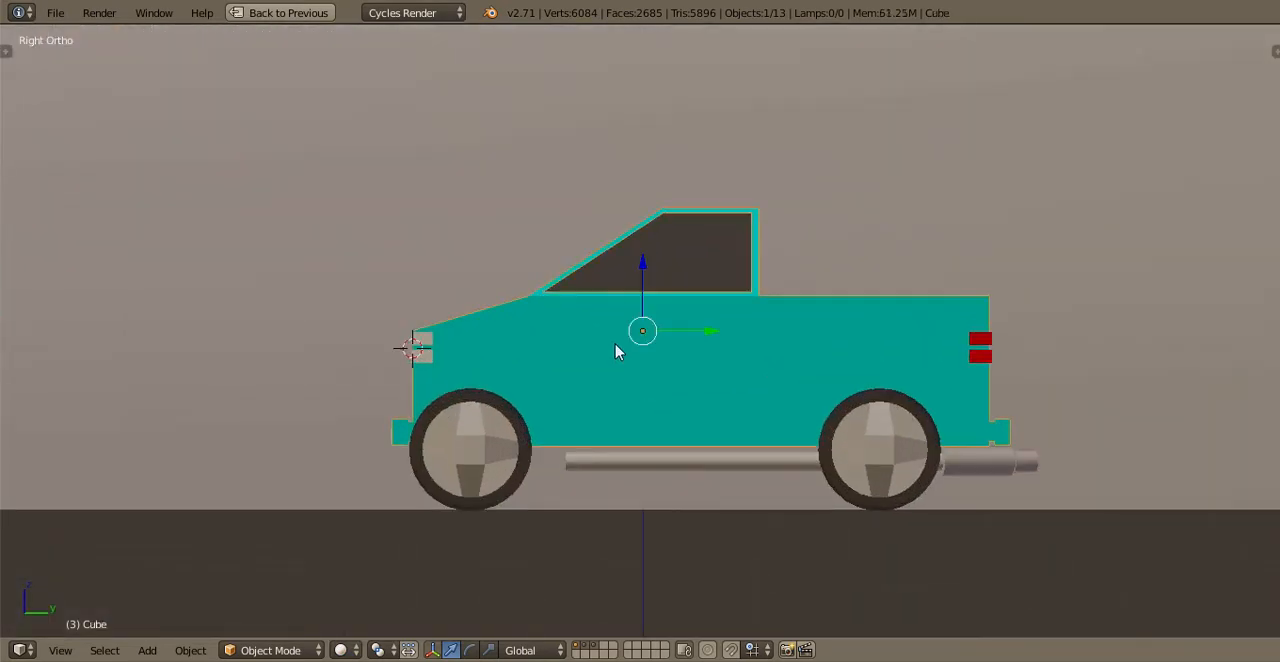
key(Tab)
scroll(617, 343, up, 2)
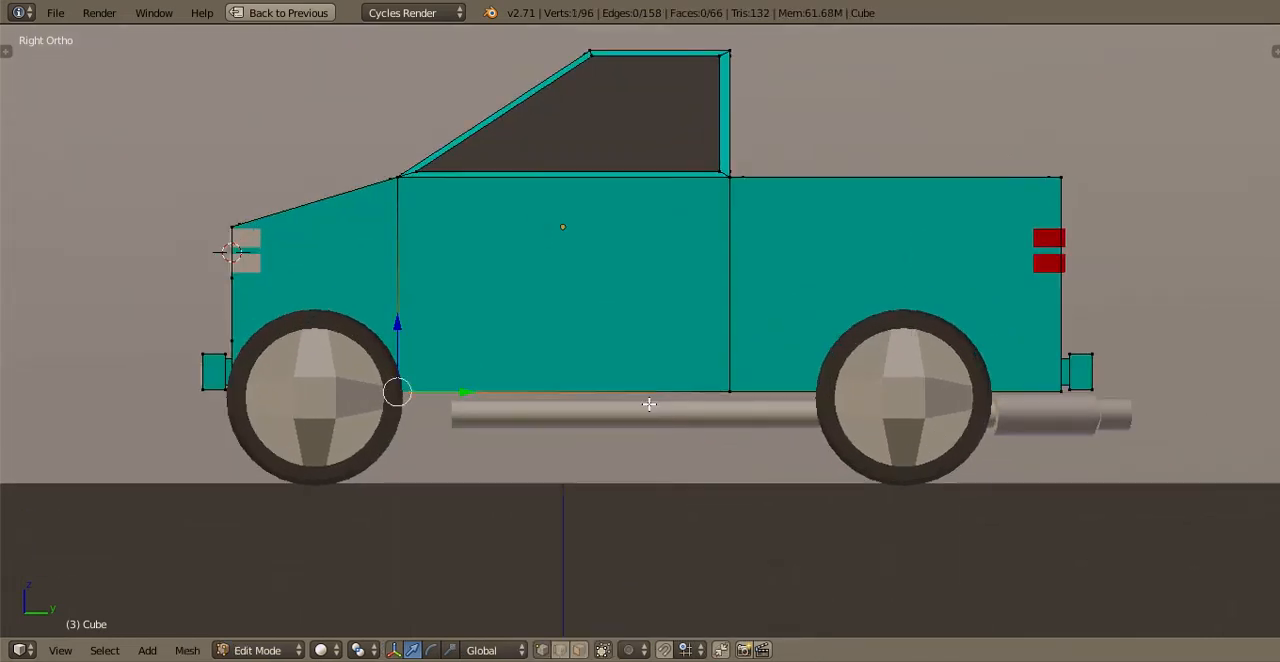
shift+right_click(649, 404)
middle_drag(649, 406, 644, 442)
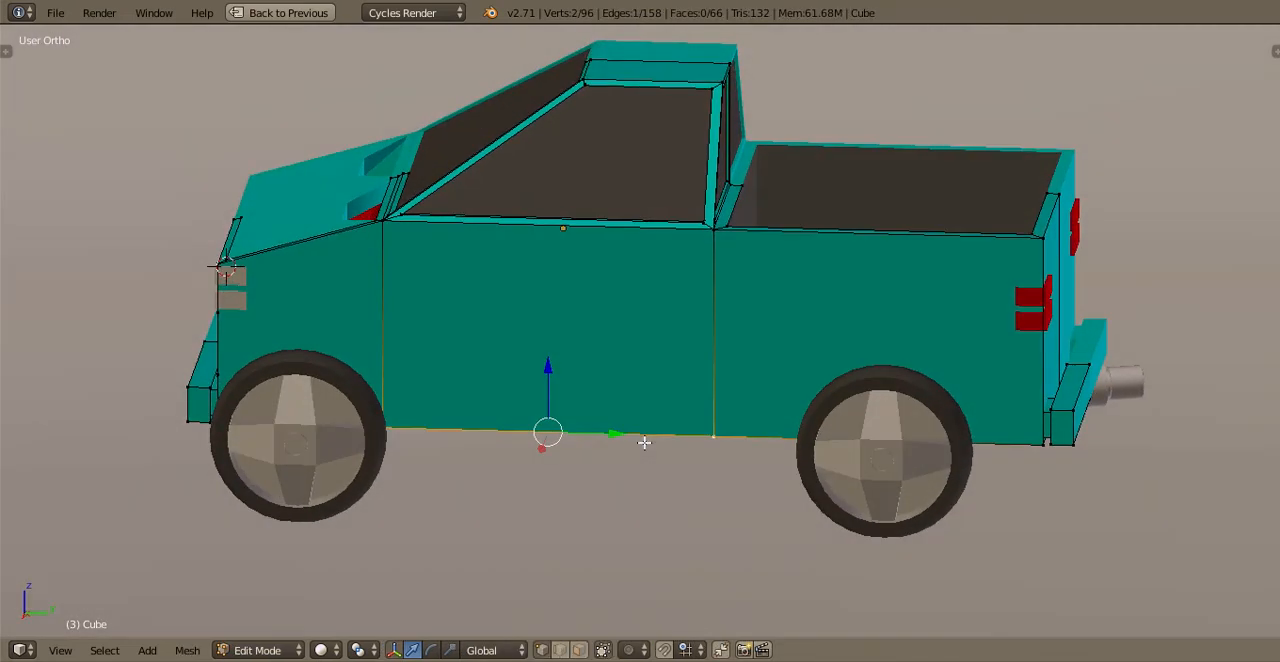
key(shift+s)
click(644, 442)
key(Tab)
Add a plane at the 3D cursor beside the truck's door, working from the top view
scroll(486, 414, down, 3)
key(KP_4)
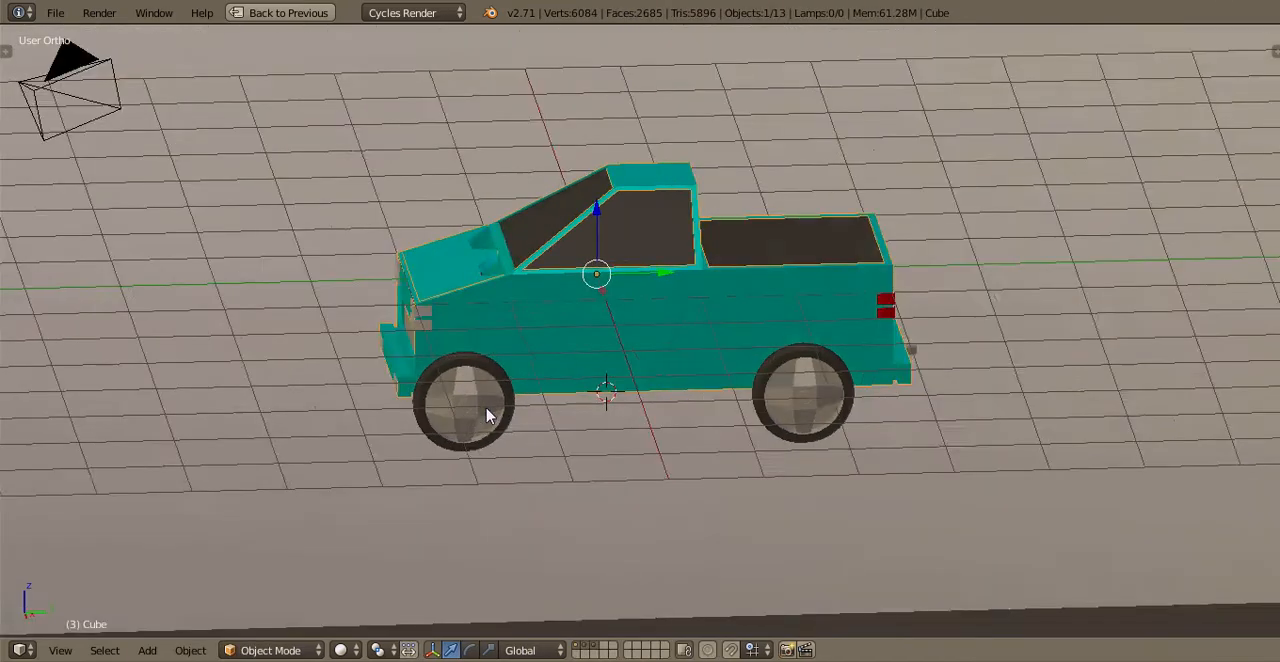
key(KP_7)
click(148, 650)
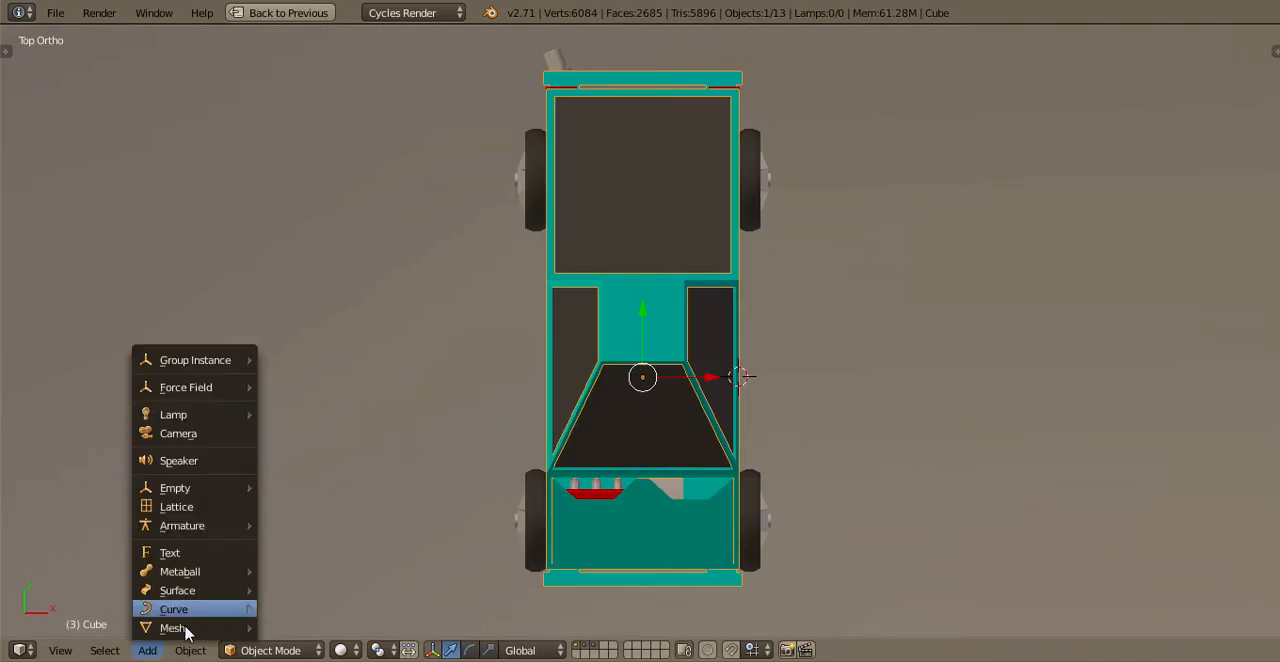
mouse_move(180, 627)
click(311, 452)
Narrow the plane along X into a thin strip and place it just outside the truck body, in line with the wheels
shift+middle_drag(865, 445, 648, 455)
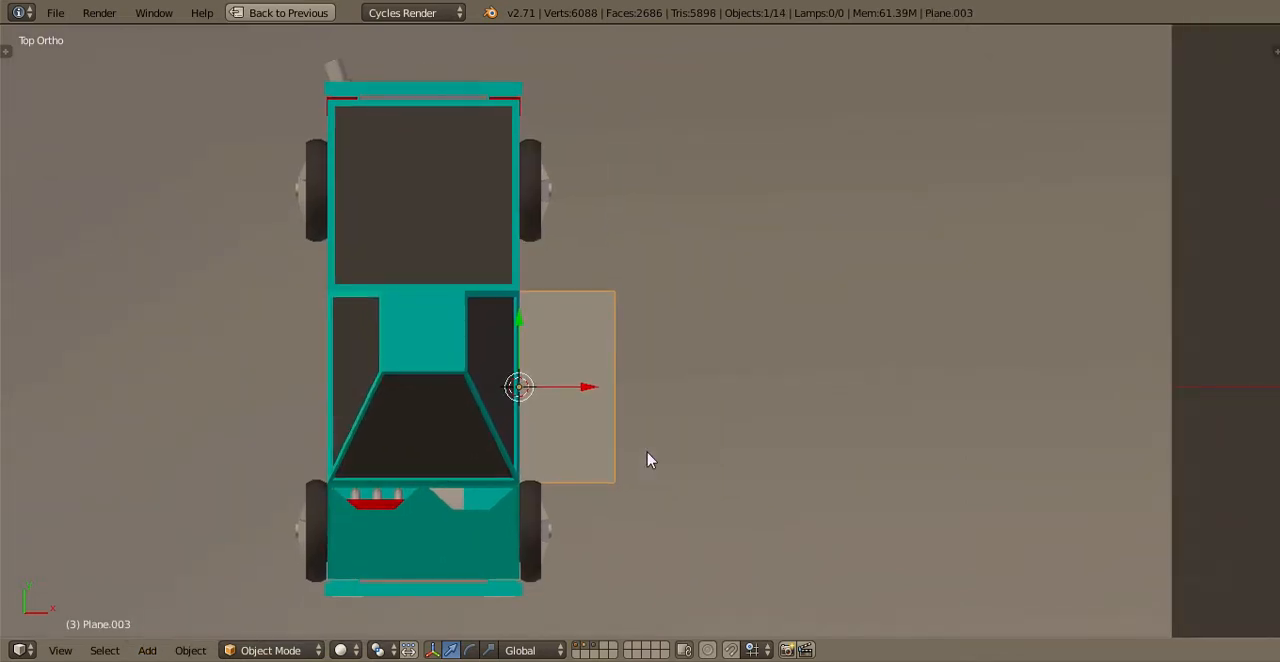
scroll(650, 458, up, 4)
key(Tab)
key(s)
key(x)
click(452, 494)
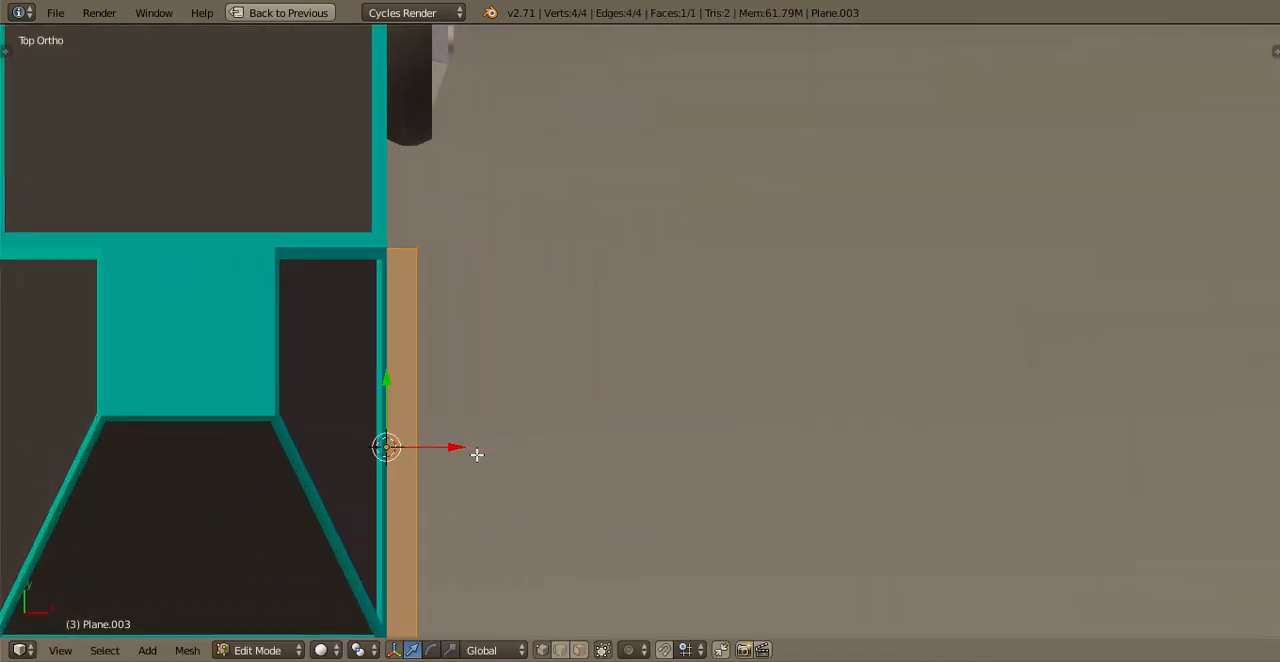
key(s)
key(x)
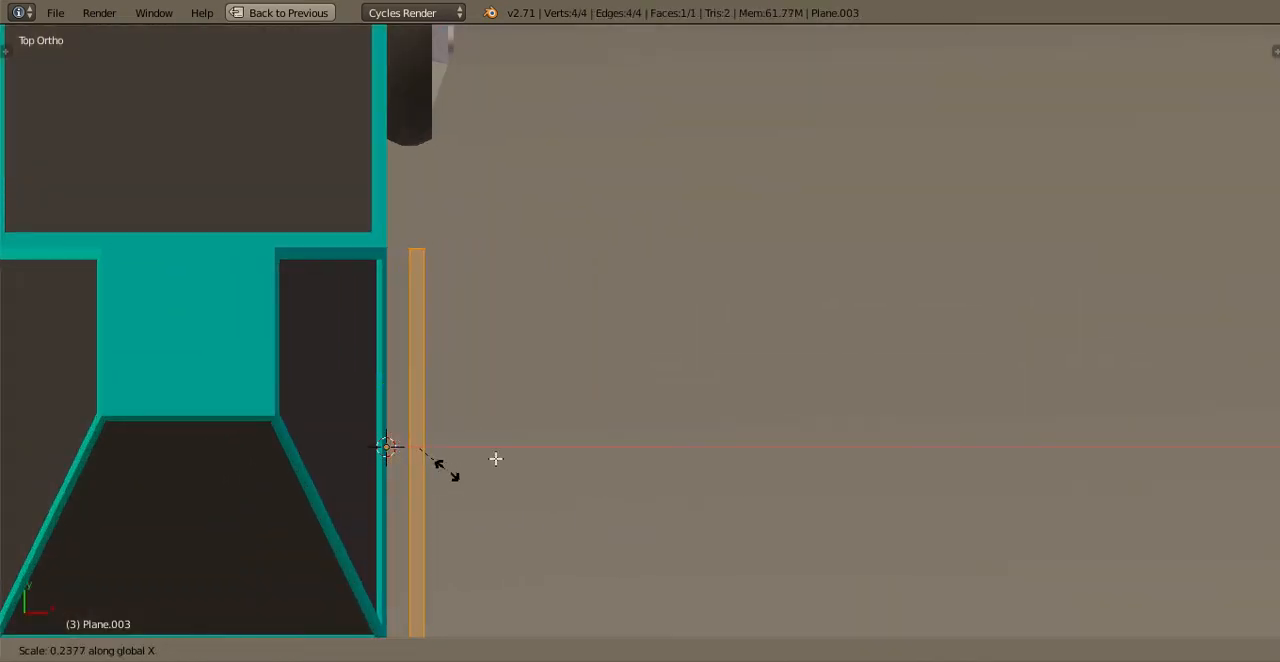
click(497, 457)
key(s)
key(x)
click(640, 476)
key(z)
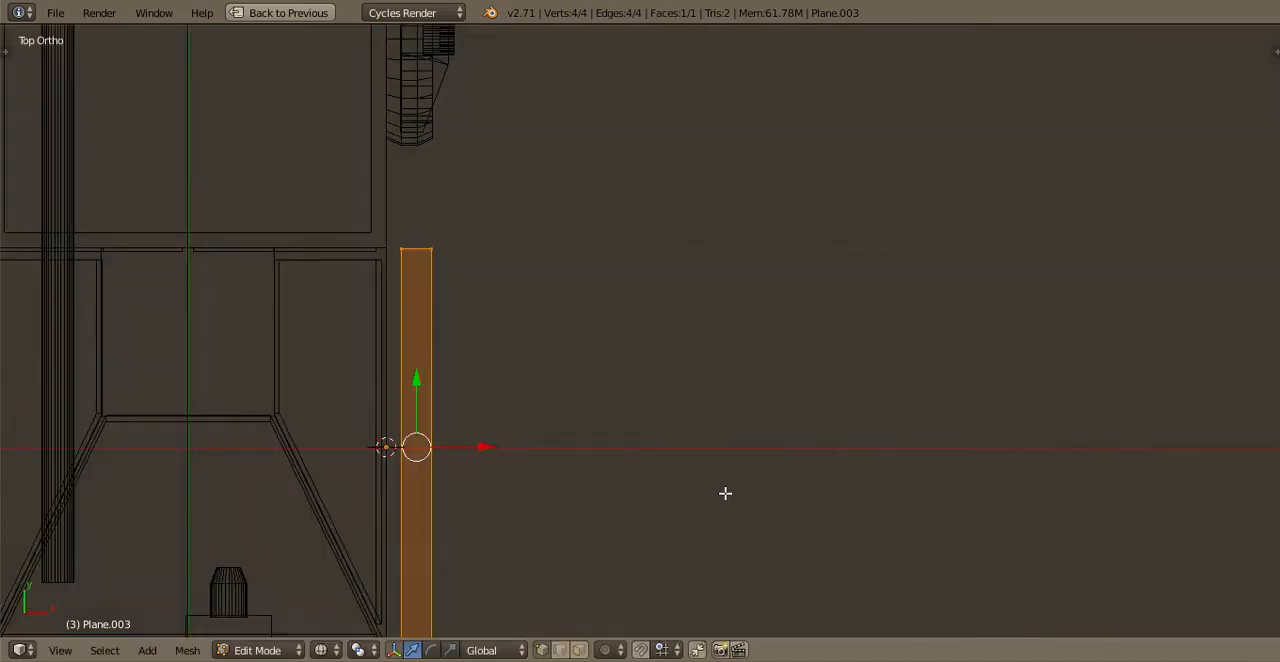
key(z)
Shorten the strip along Y to roughly two thirds of its length so it fits between the wheels
scroll(726, 494, down, 2)
key(s)
key(z)
key(y)
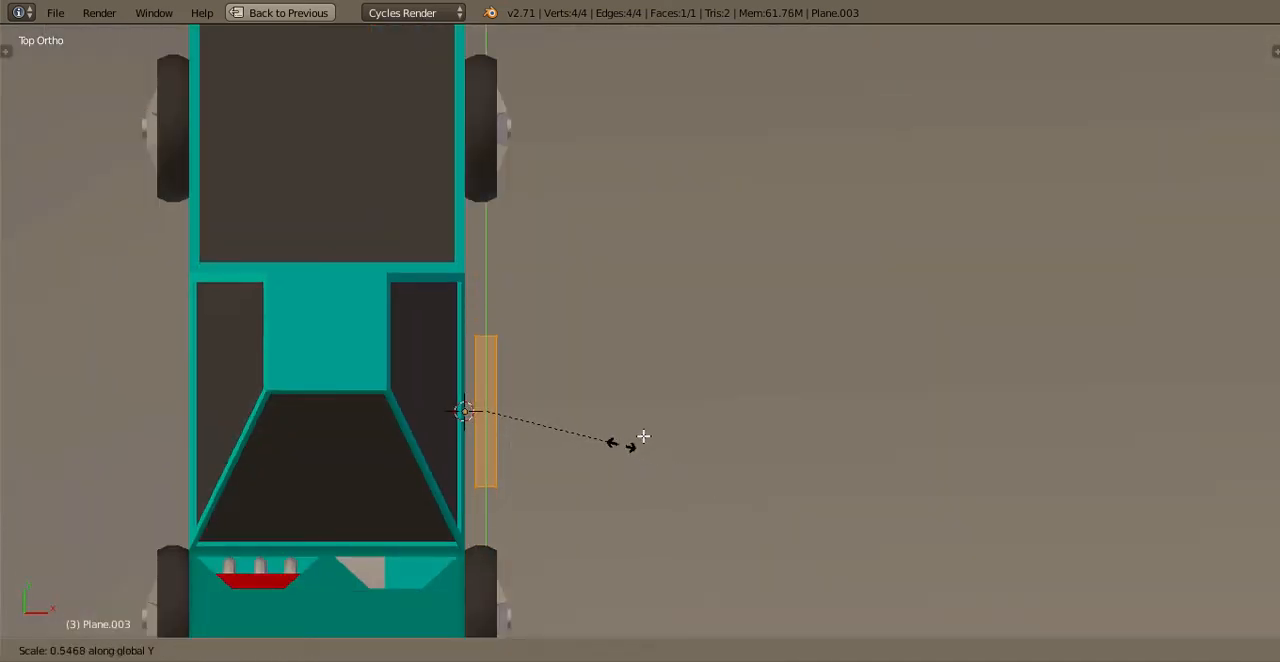
click(630, 424)
Extrude the strip downward into a side step and raise its bottom face to leave a thin slab
key(KP_3)
scroll(560, 377, up, 3)
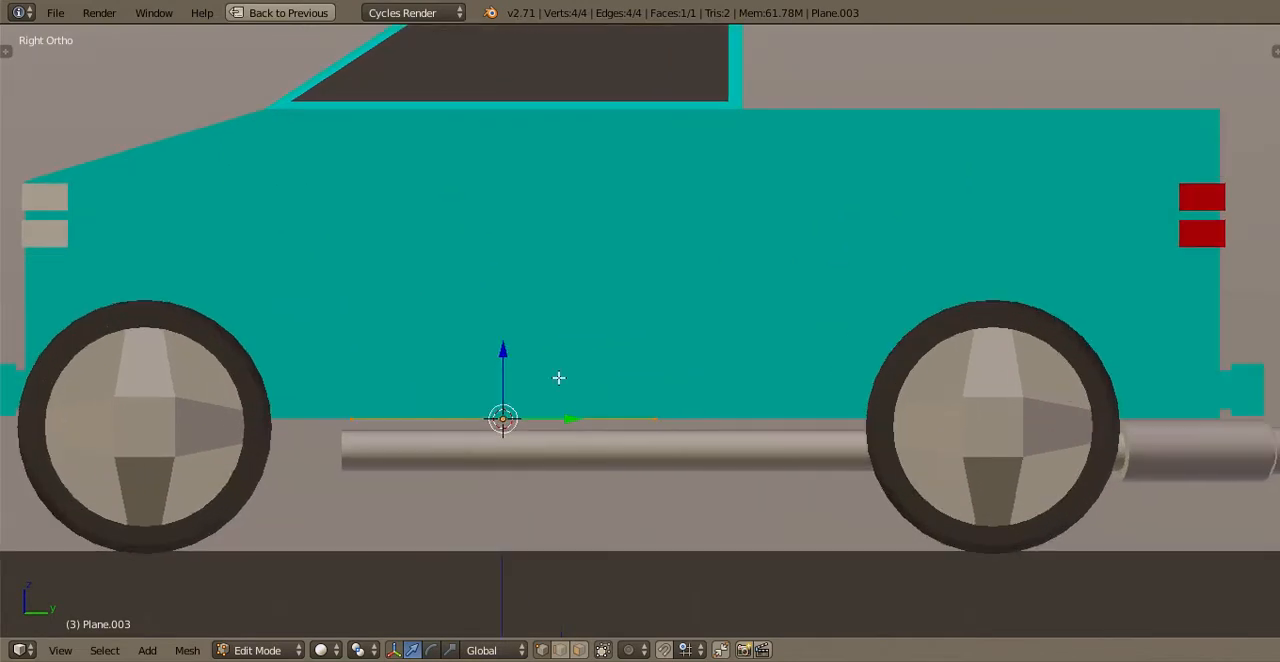
middle_drag(560, 377, 652, 411)
drag(403, 444, 393, 442)
key(KP_3)
key(e)
click(503, 382)
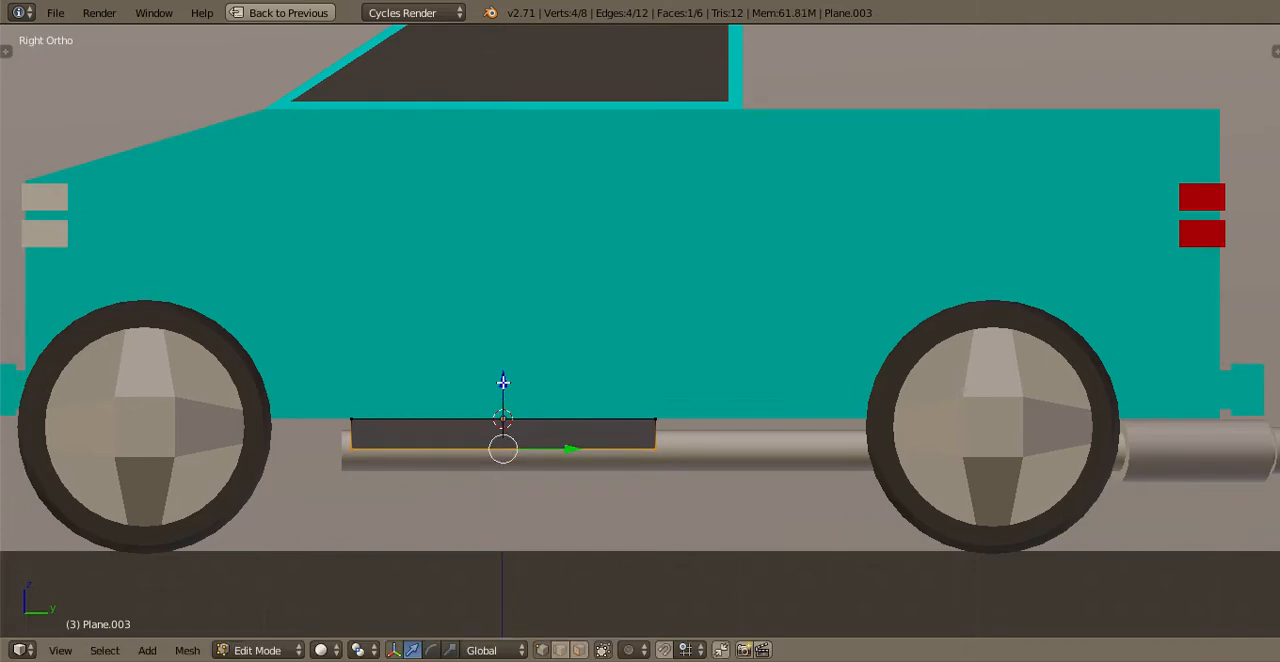
drag(503, 382, 503, 371)
key(a)
key(a)
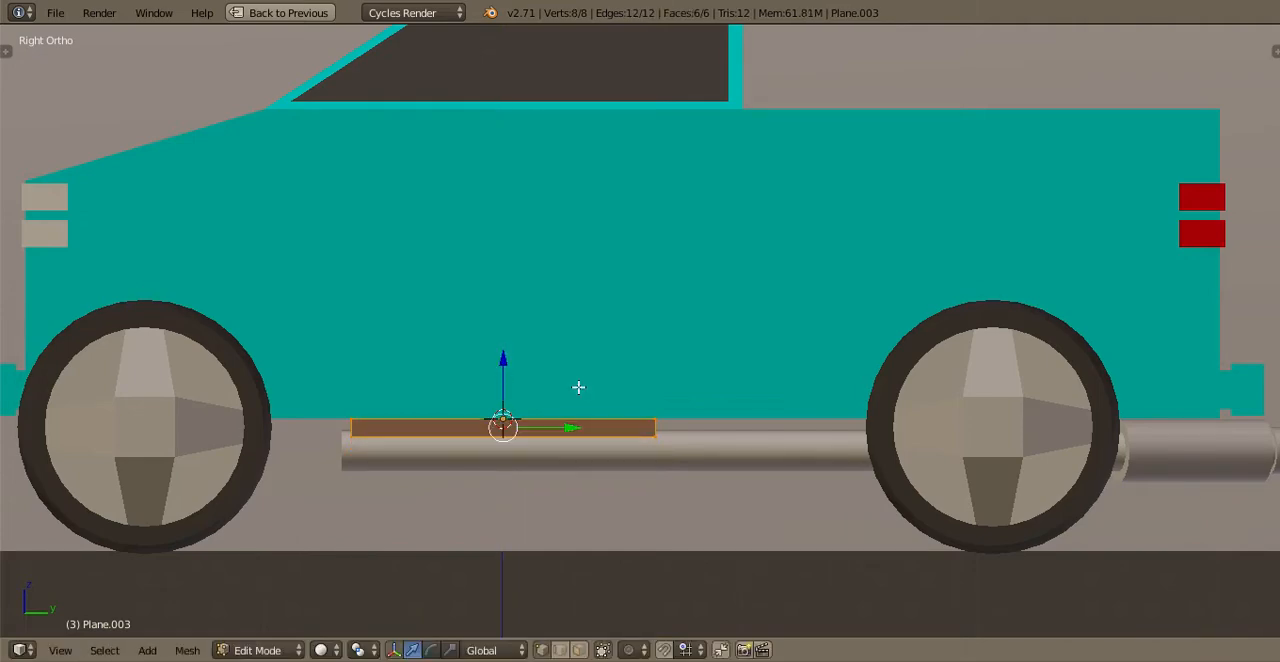
key(Tab)
Apply smooth shading to the side step
middle_drag(578, 387, 94, 351)
key(t)
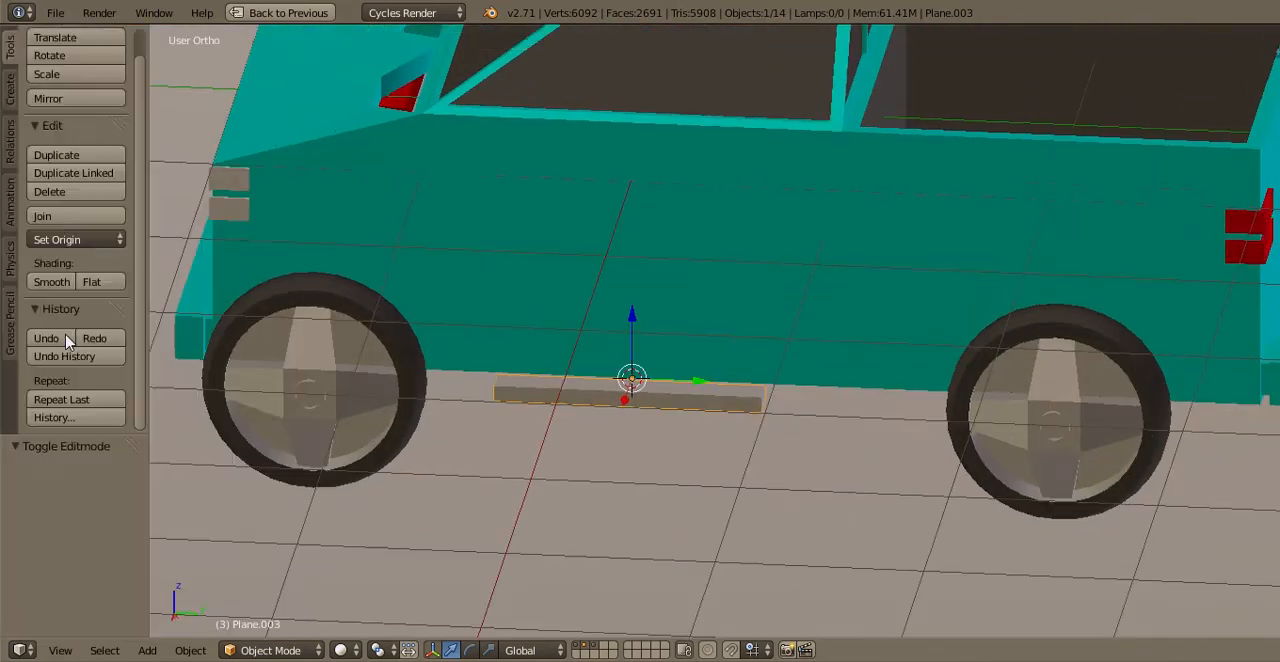
click(55, 281)
key(t)
scroll(575, 453, up, 2)
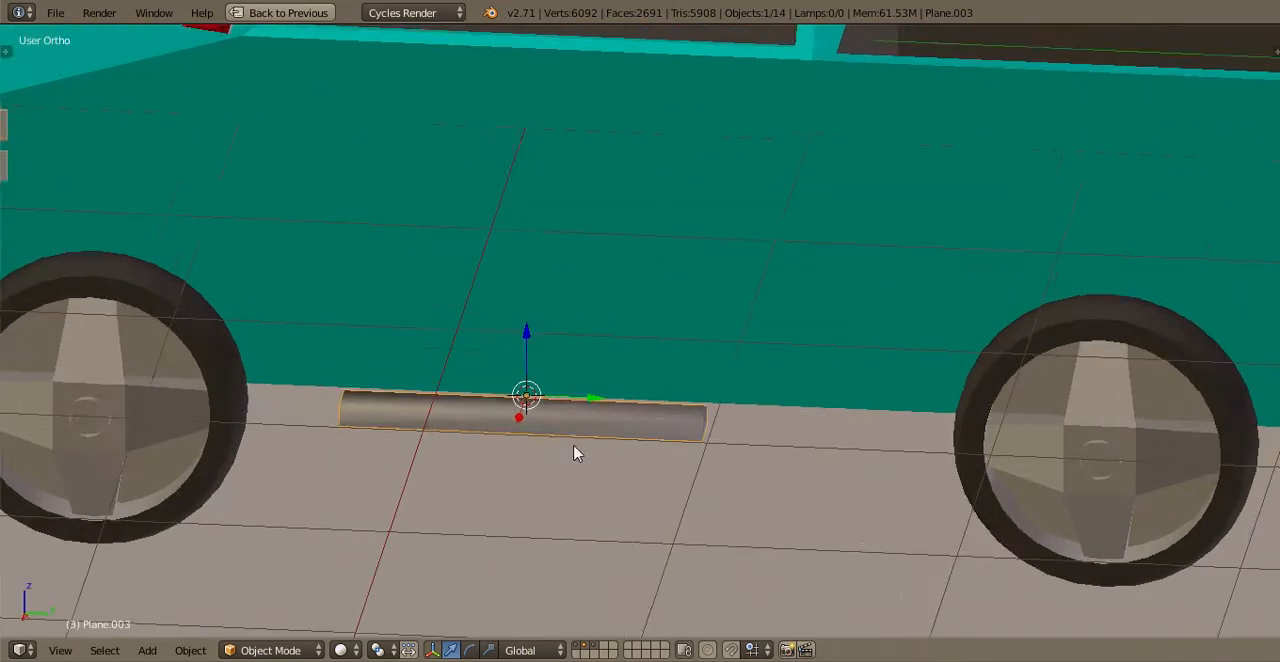
key(Tab)
scroll(575, 453, up, 1)
middle_drag(575, 453, 737, 477)
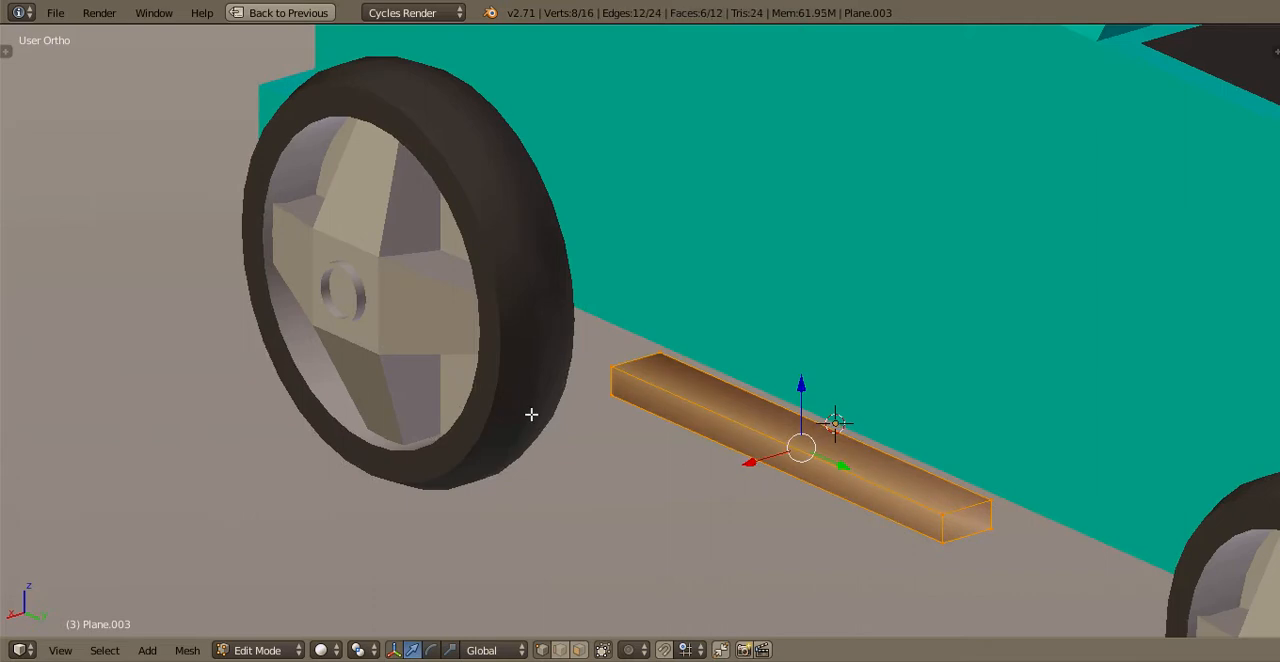
shift+middle_drag(972, 545, 737, 461)
scroll(757, 480, up, 2)
key(s)
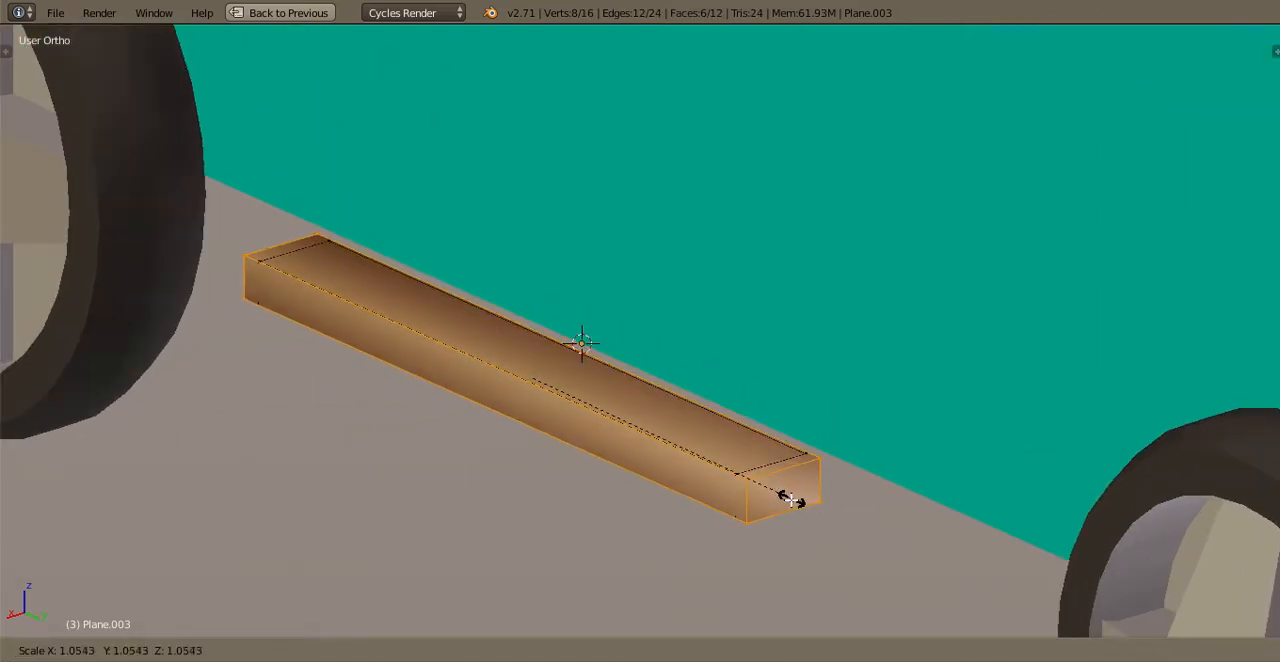
click(790, 500)
key(s)
click(755, 500)
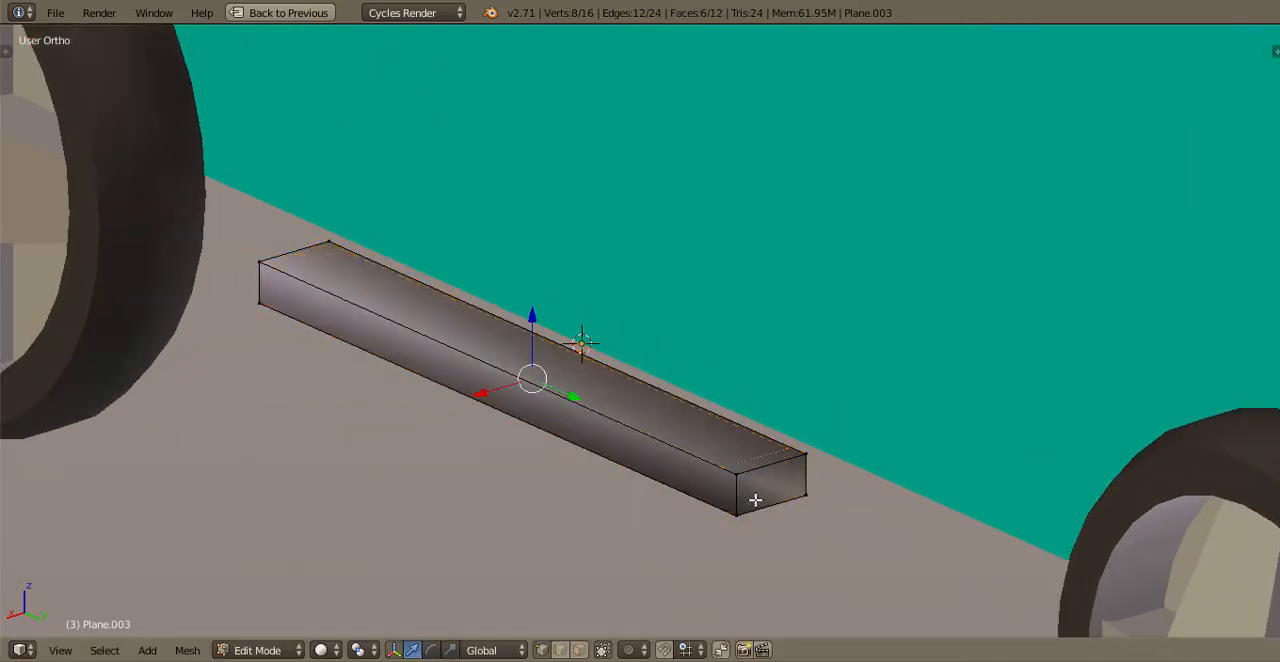
key(x)
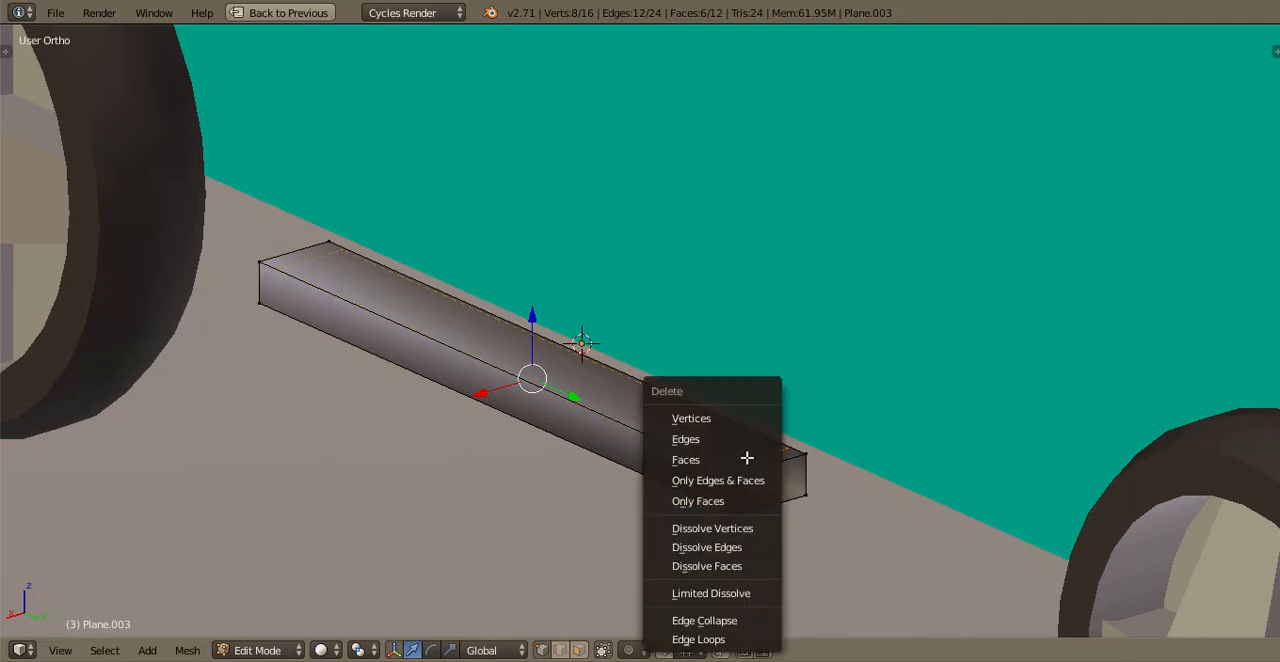
key(Escape)
key(Tab)
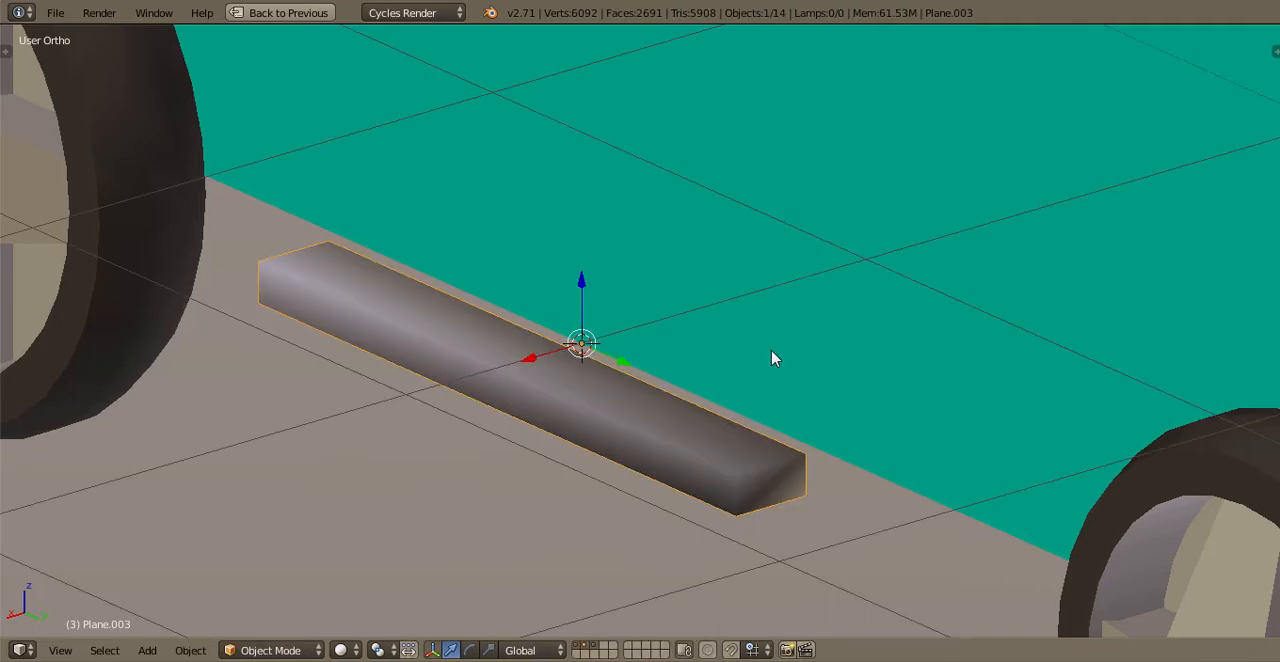
Apply flat shading to the side step
key(t)
key(t)
key(t)
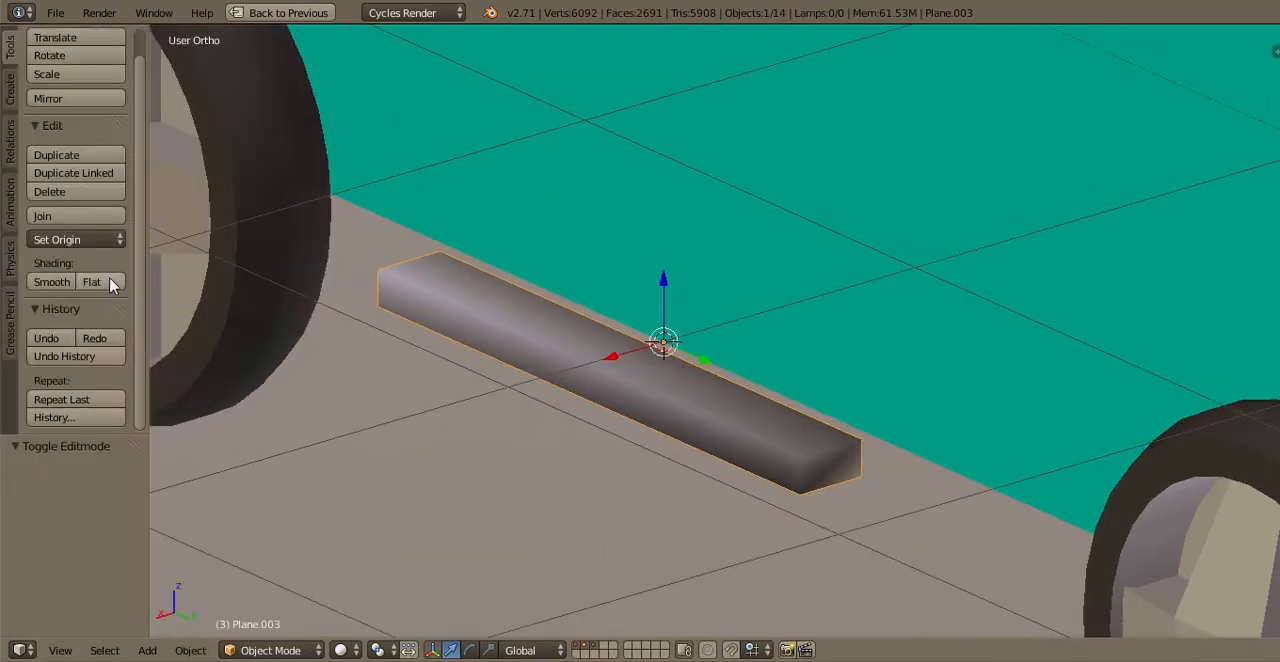
click(110, 285)
scroll(670, 334, down, 1)
key(Tab)
Add two evenly spaced loop cuts across the side step to divide it into three sections
key(Tab)
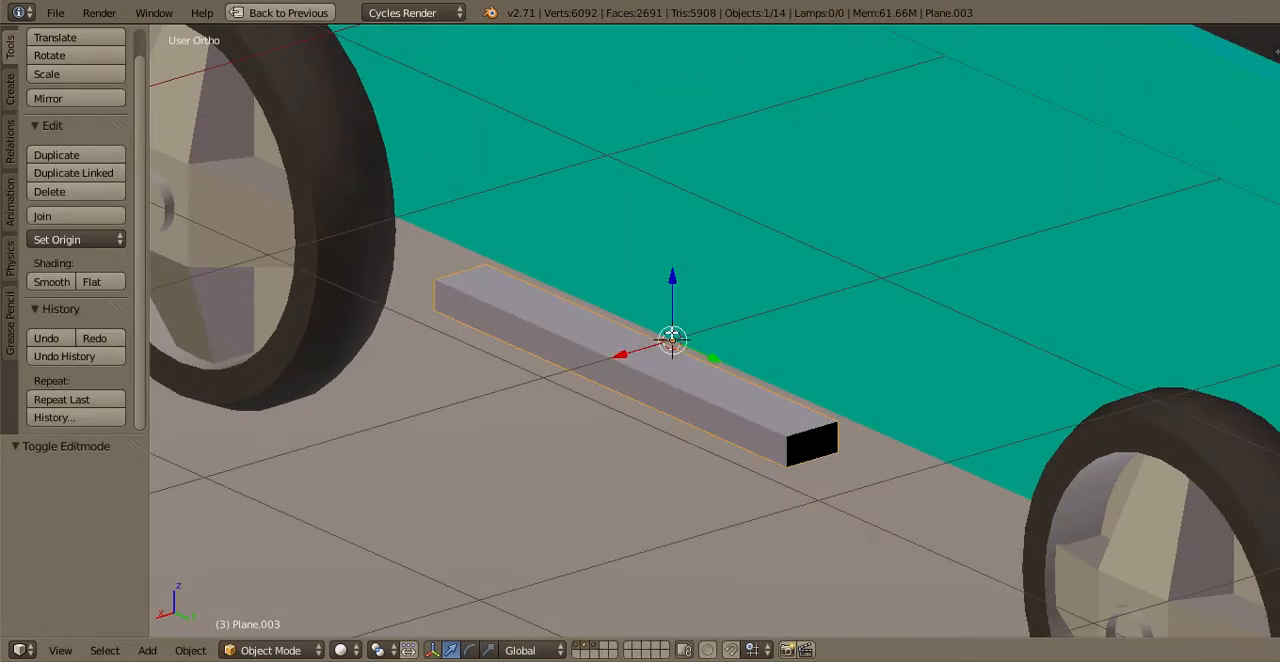
key(Tab)
key(Tab)
key(Tab)
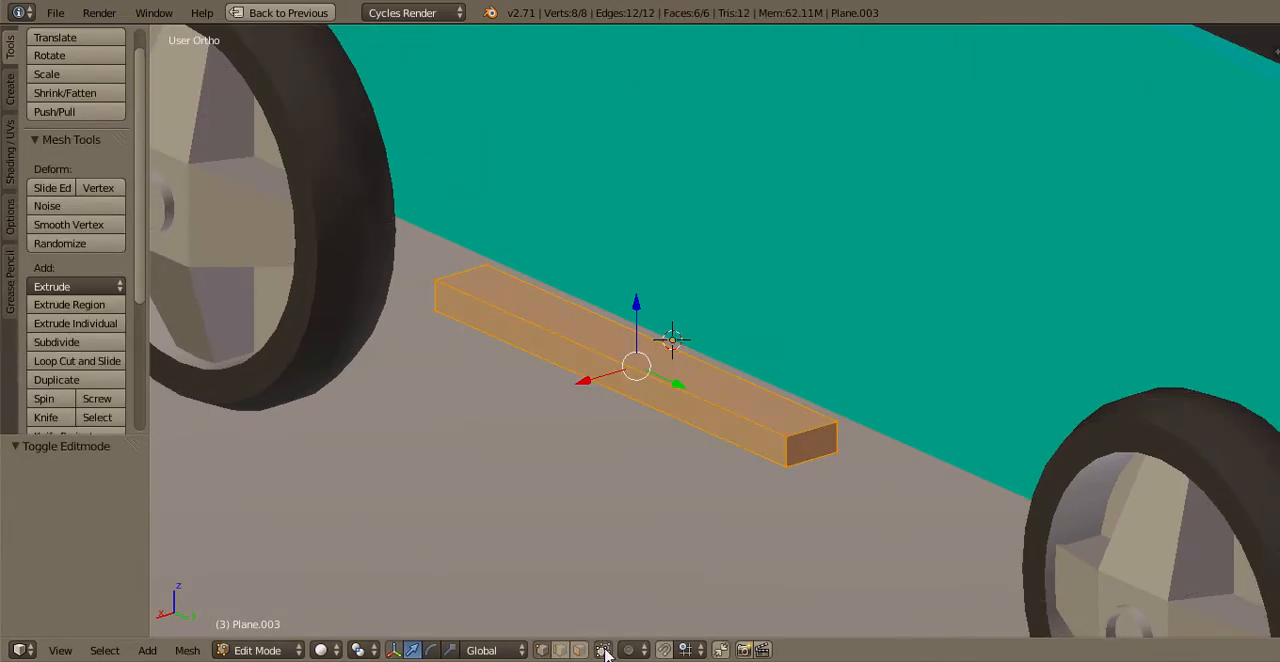
key(KP_7)
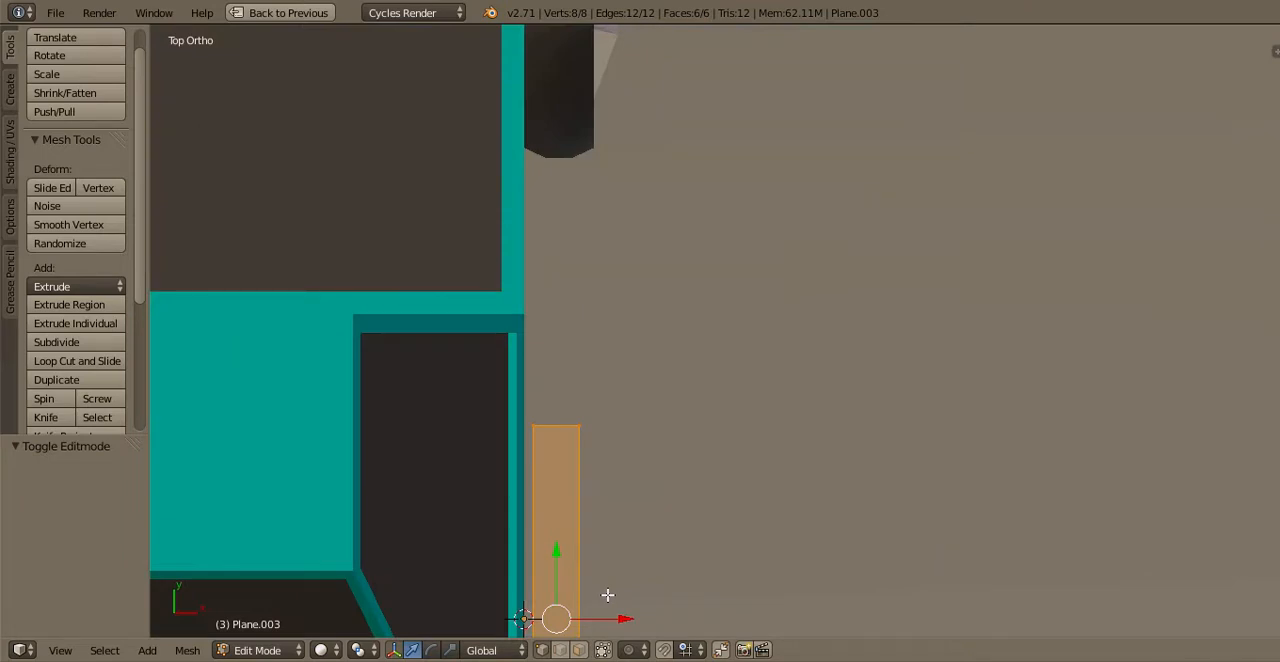
scroll(607, 595, down, 4)
key(a)
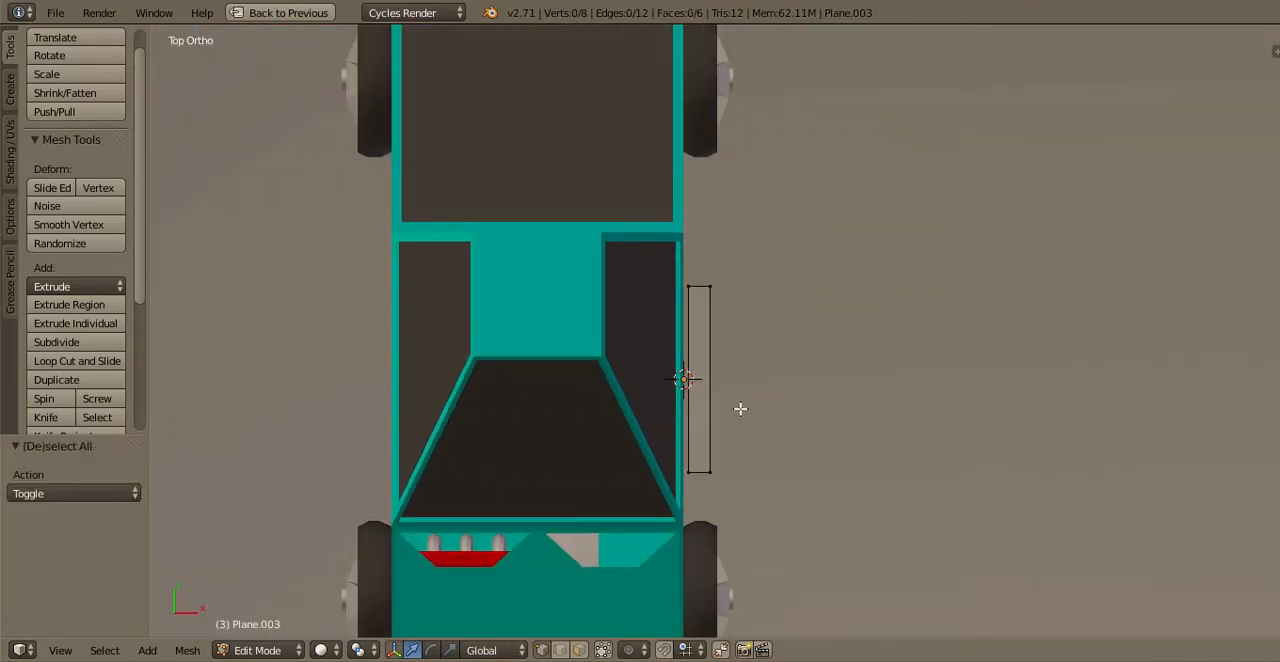
key(ctrl+r)
scroll(734, 404, up, 1)
click(734, 404)
right_click(730, 408)
Add two more evenly spaced loop cuts across the side step's middle section
scroll(723, 418, up, 1)
key(ctrl+r)
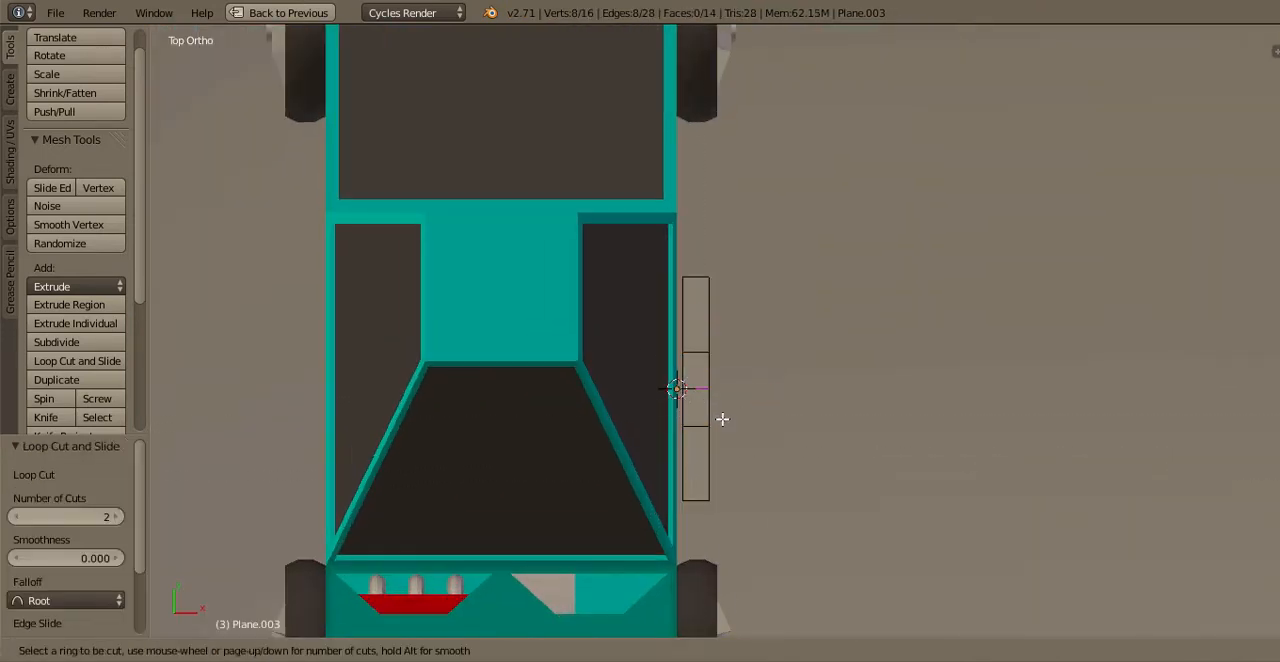
scroll(723, 420, up, 1)
click(723, 420)
right_click(722, 421)
scroll(688, 453, up, 2)
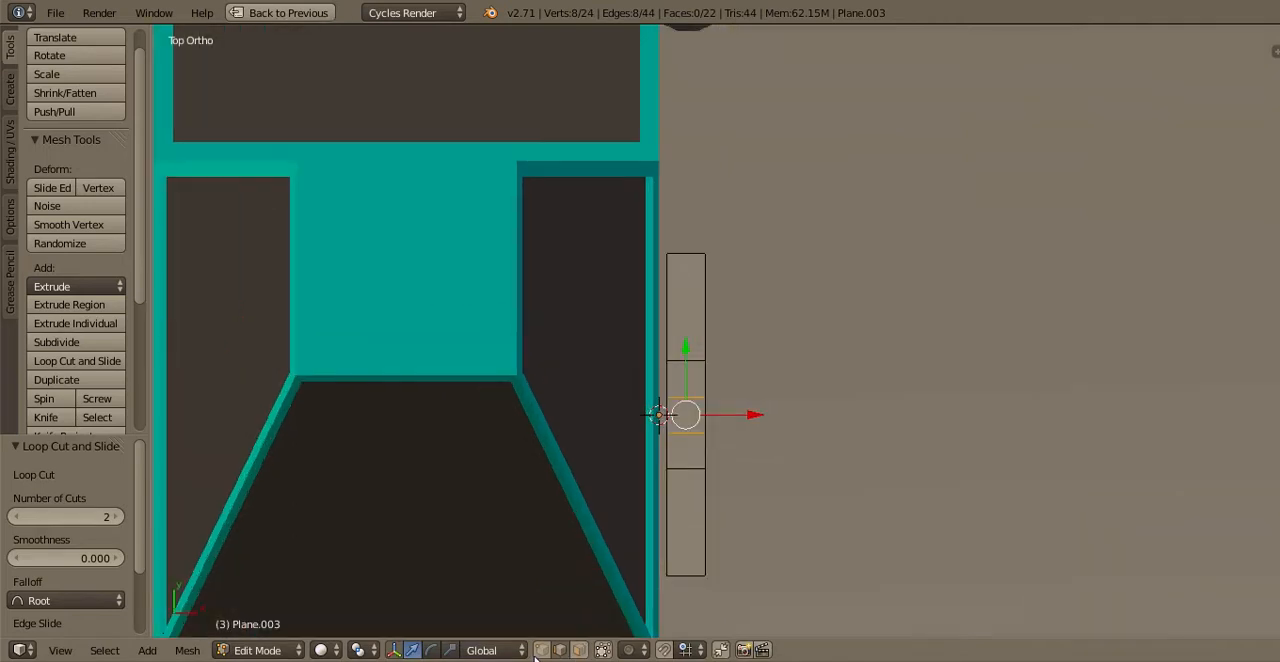
Extrude the two outer parts of the divided middle section from the side step's inner edge toward the truck body as separate brackets
click(541, 651)
key(a)
key(b)
drag(628, 504, 679, 338)
key(b)
ctrl+click(709, 465)
key(a)
key(b)
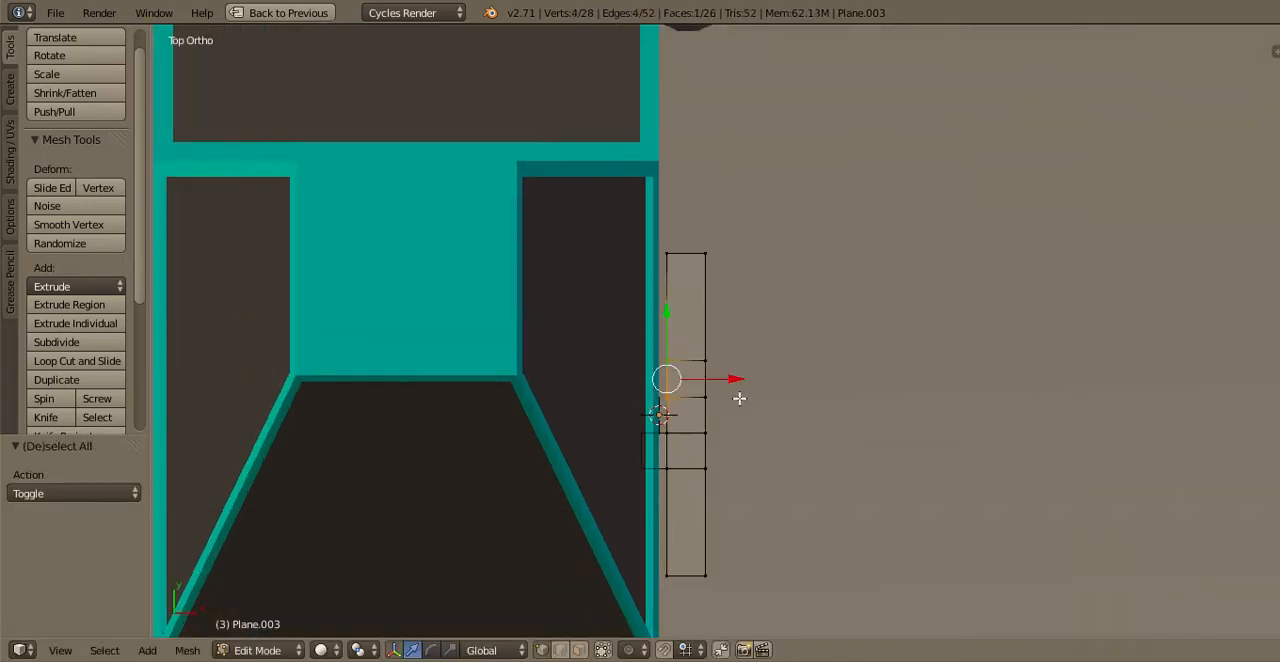
key(e)
ctrl+click(688, 402)
Extrude both bracket ends together by another -0.1 along X, further under the truck body
key(a)
key(b)
drag(613, 491, 666, 336)
key(e)
ctrl+click(705, 428)
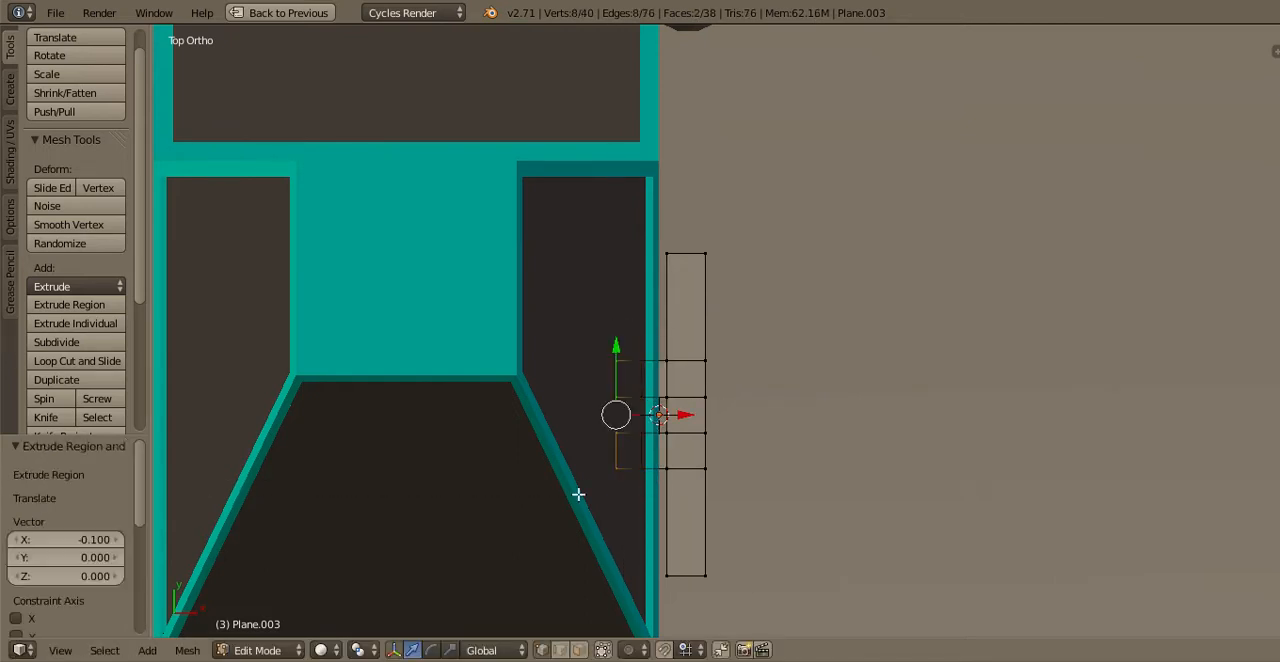
Try to extrude the selected bracket geometry upward and lower the whole side step along Z
key(a)
key(b)
drag(578, 494, 650, 342)
key(KP_3)
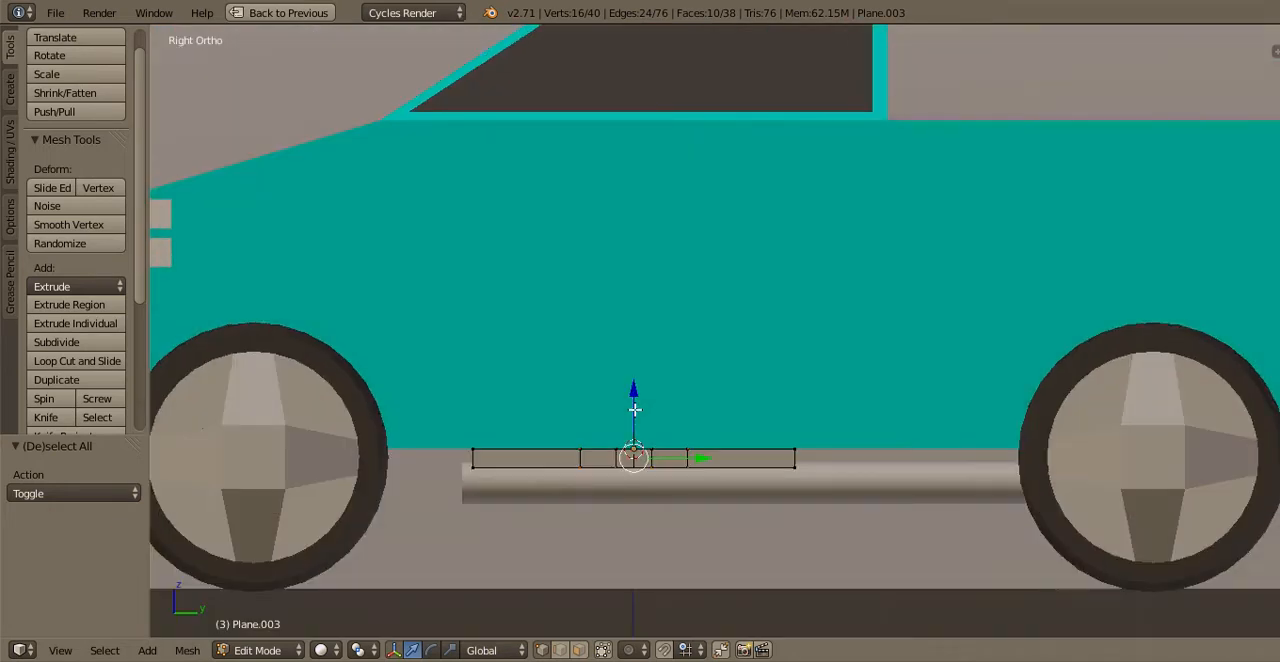
key(e)
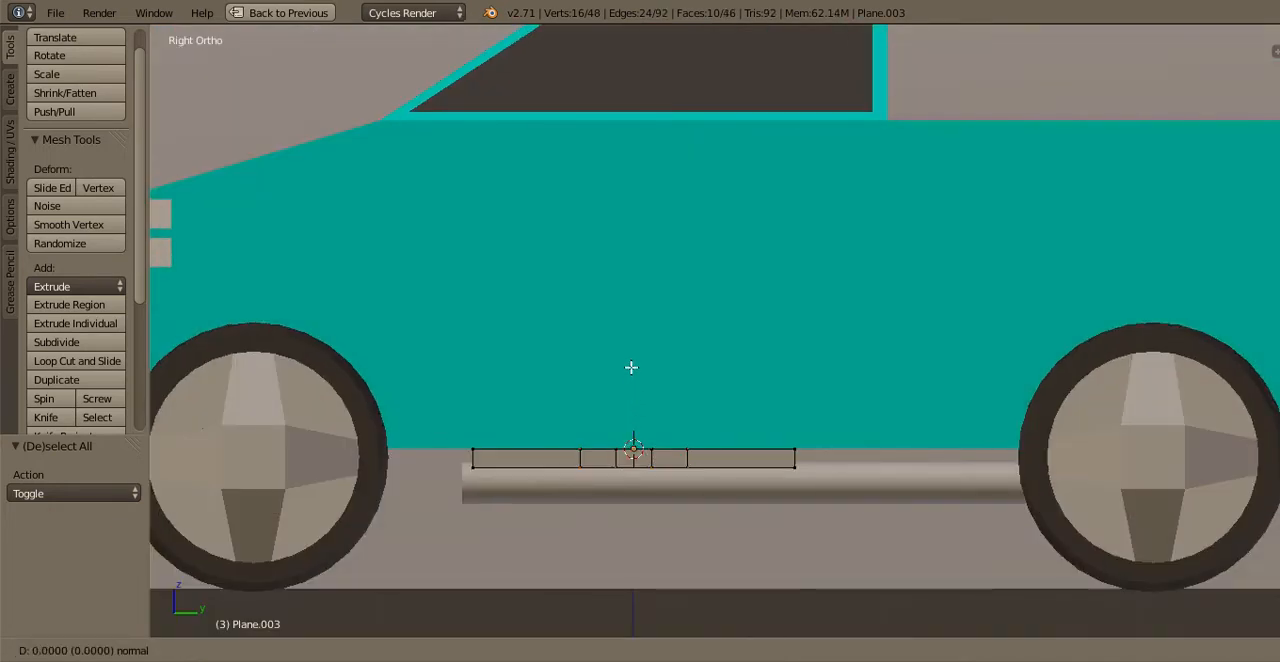
ctrl+click(635, 366)
key(ctrl+l)
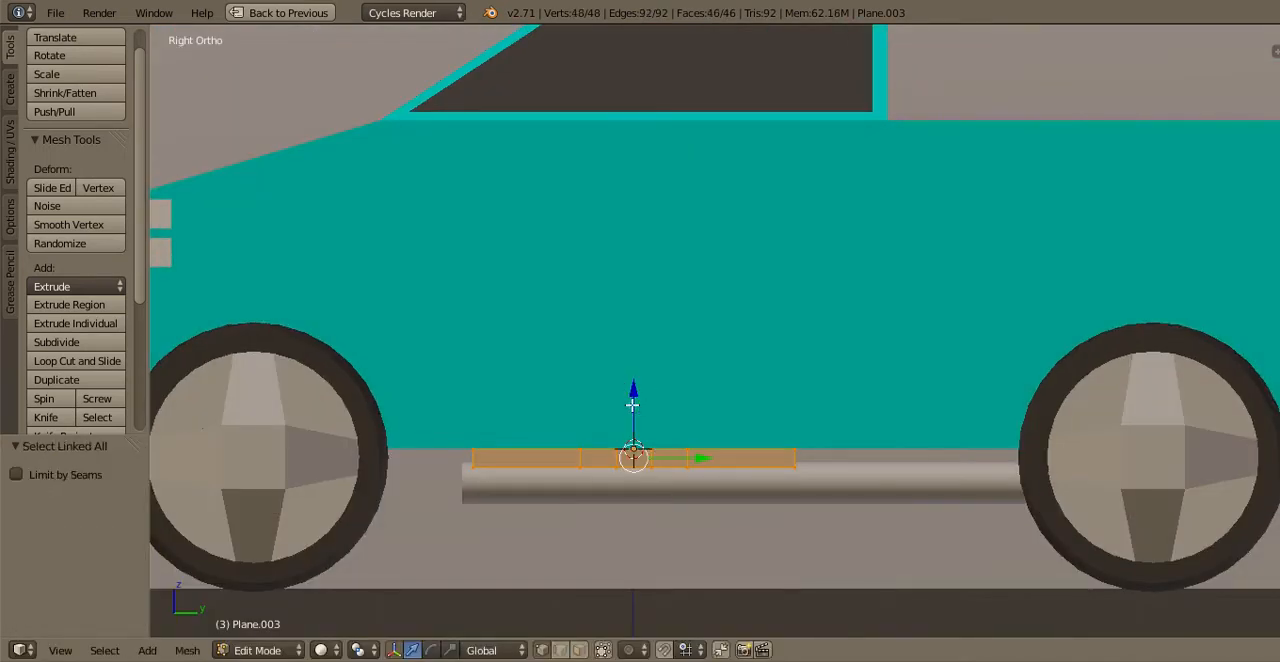
click(622, 381)
drag(633, 425, 634, 467)
middle_drag(634, 468, 641, 500)
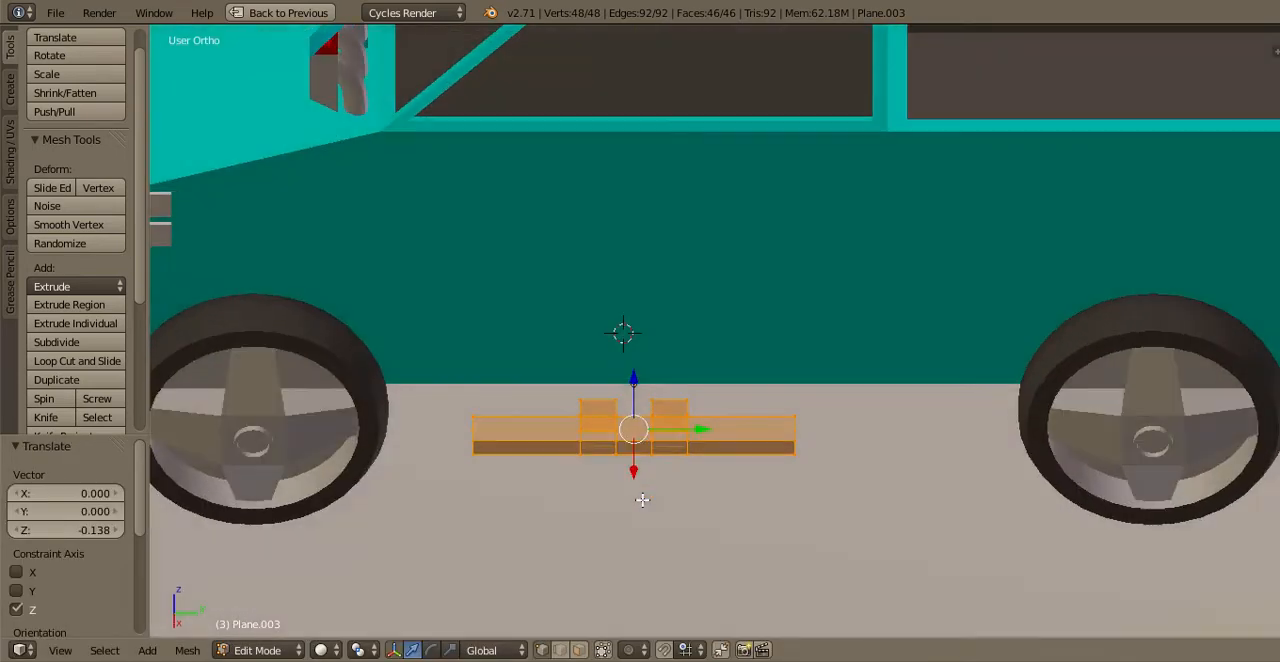
Undo the side step's lowering and the bracket extrusion
scroll(641, 500, up, 3)
key(ctrl+z)
key(ctrl+z)
key(ctrl+z)
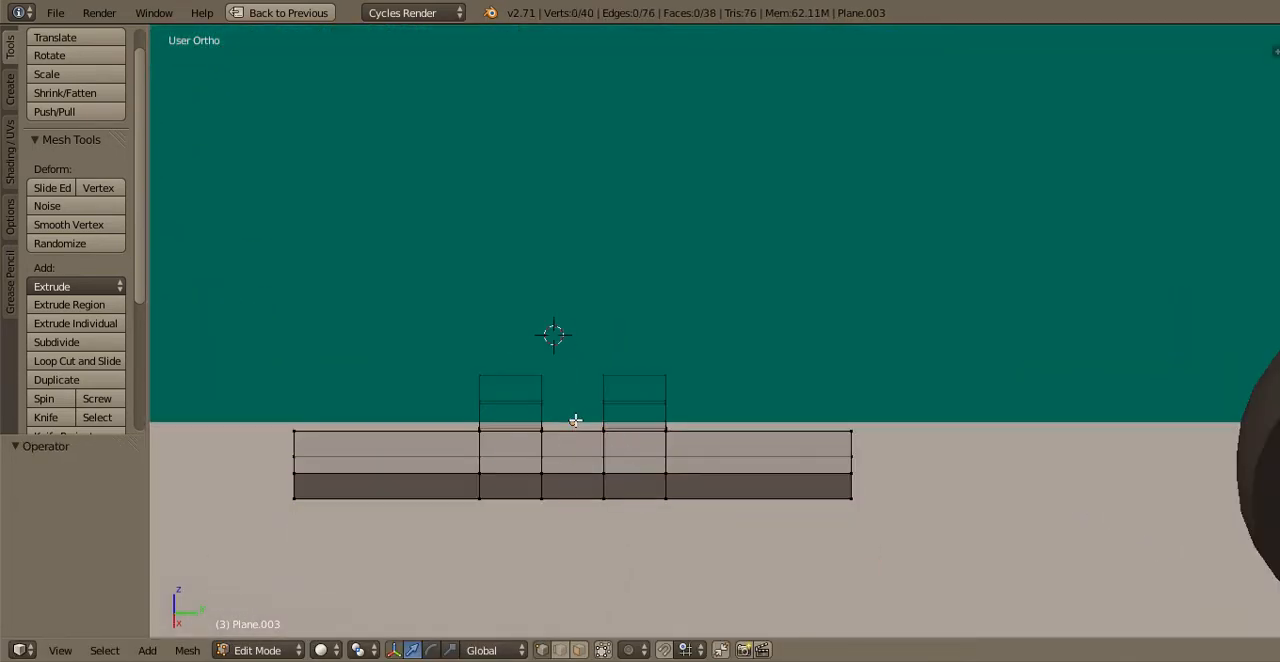
scroll(575, 420, down, 2)
middle_drag(652, 511, 670, 580)
key(a)
key(a)
key(b)
key(Escape)
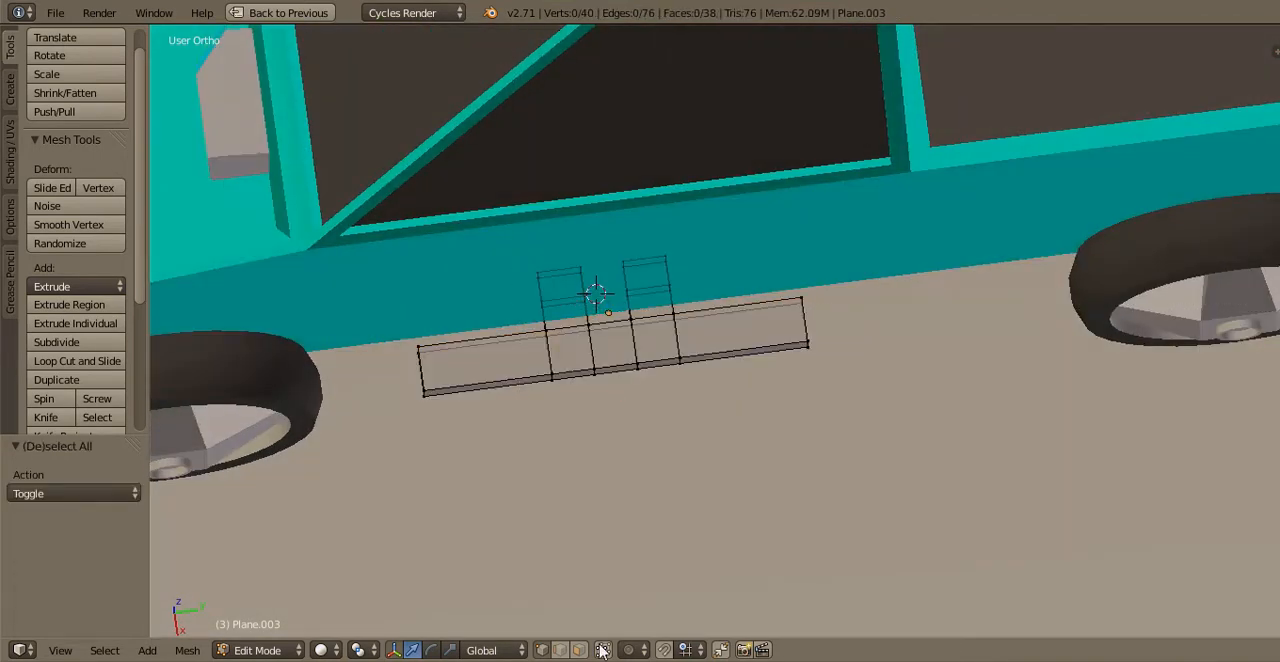
click(602, 651)
click(605, 654)
Extrude the upper faces of the two bracket end segments upward by about 0.09
scroll(466, 281, up, 2)
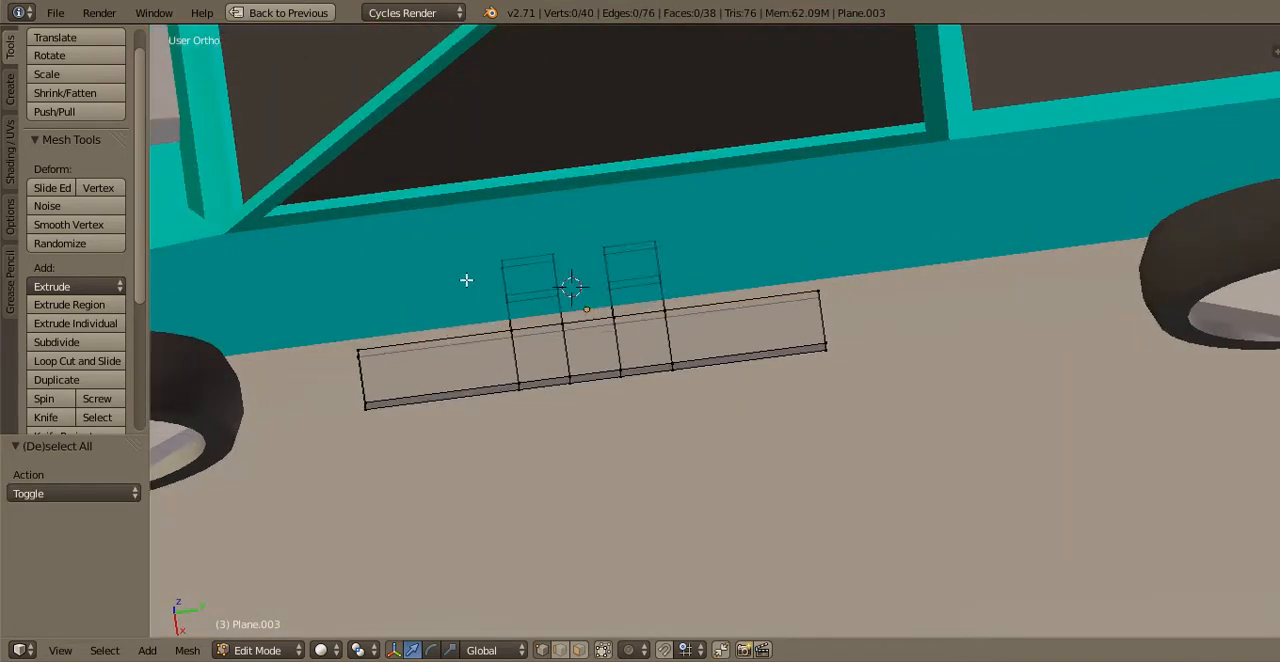
right_click(465, 286)
click(577, 650)
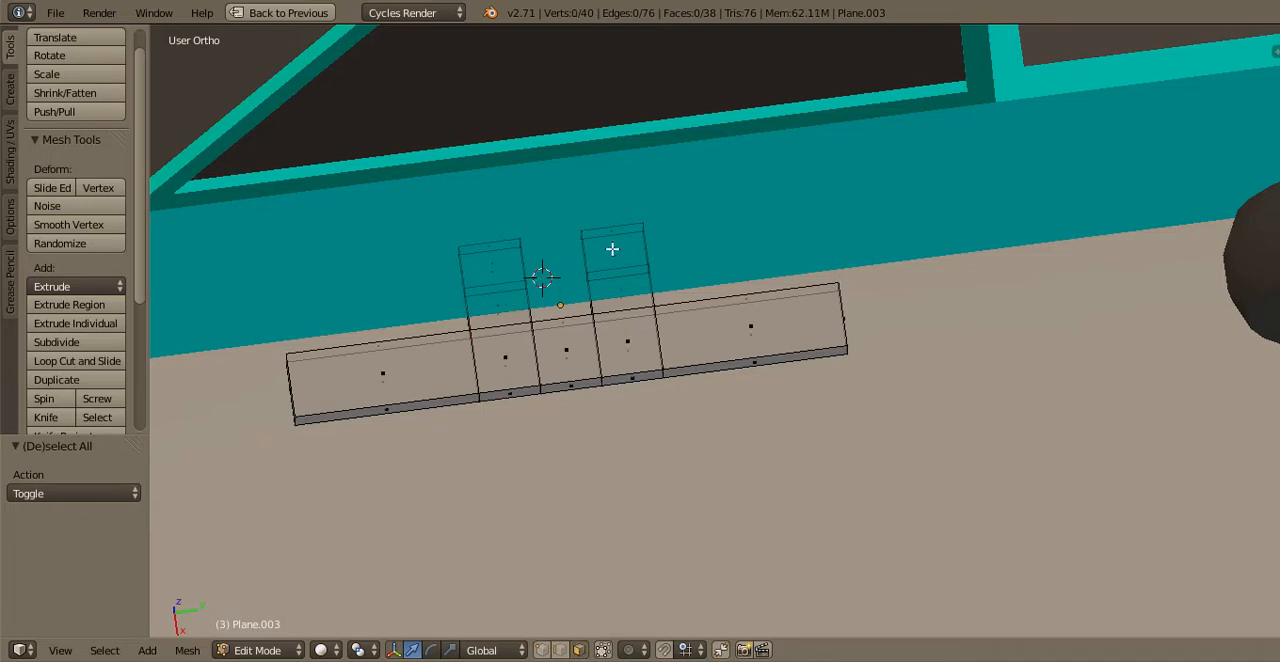
right_click(492, 265)
shift+right_click(649, 333)
key(KP_3)
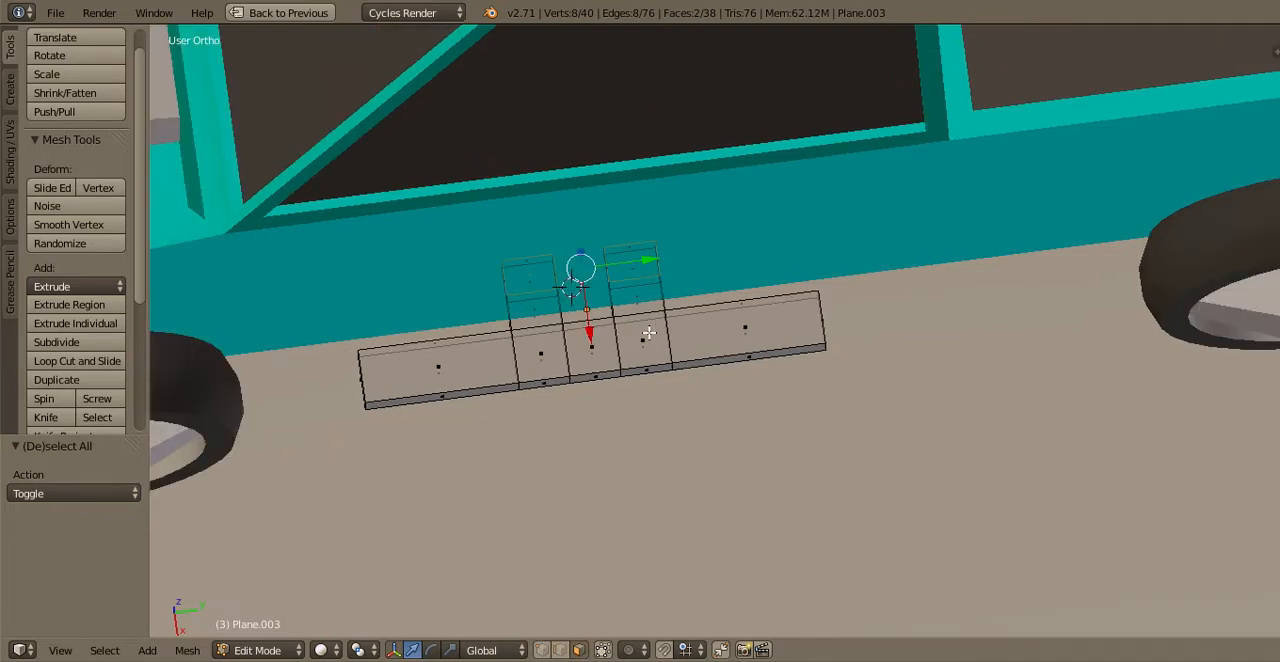
key(e)
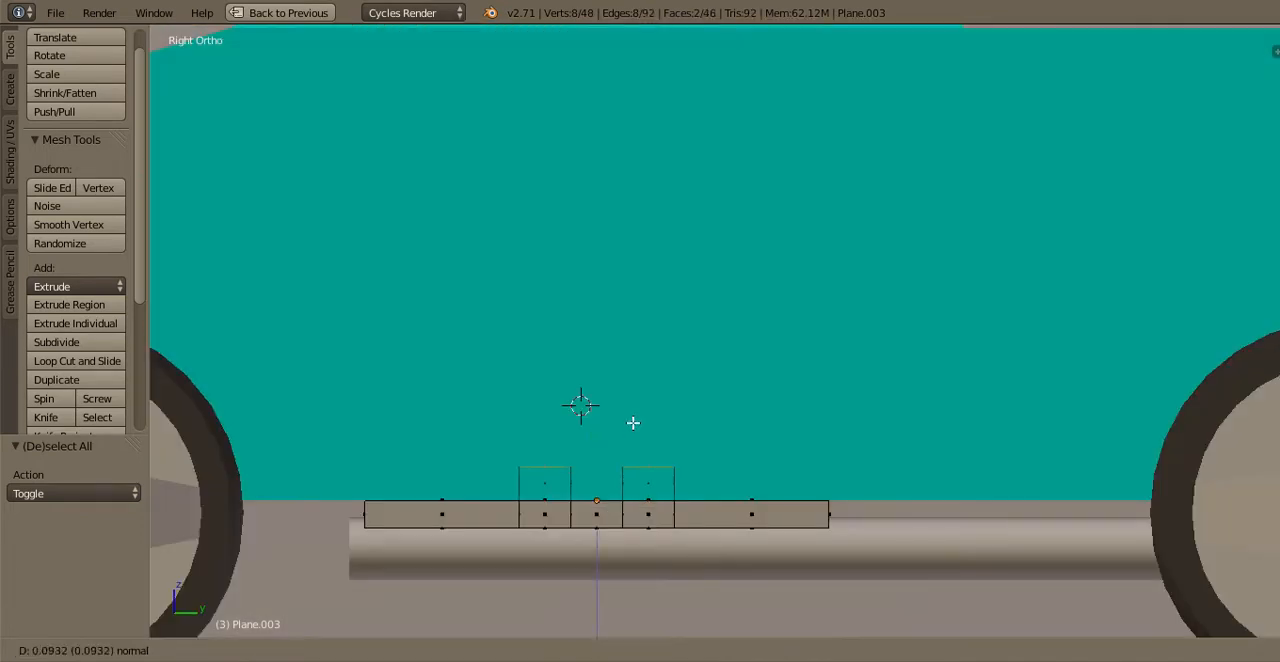
click(632, 424)
Lower the entire side step with its brackets until the bracket tops meet the underside of the body
scroll(632, 424, down, 3)
key(ctrl+l)
drag(648, 365, 648, 374)
scroll(640, 378, down, 1)
key(Tab)
Assign the existing Platic material to the side step
key(ctrl+Up)
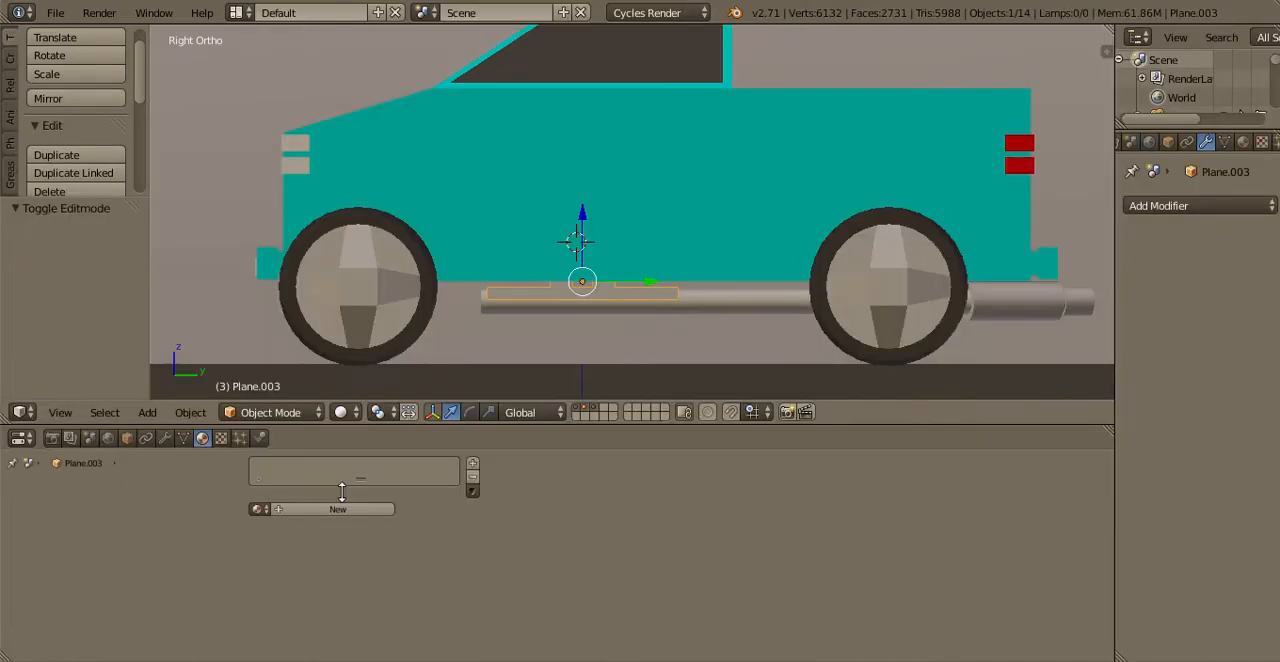
click(259, 509)
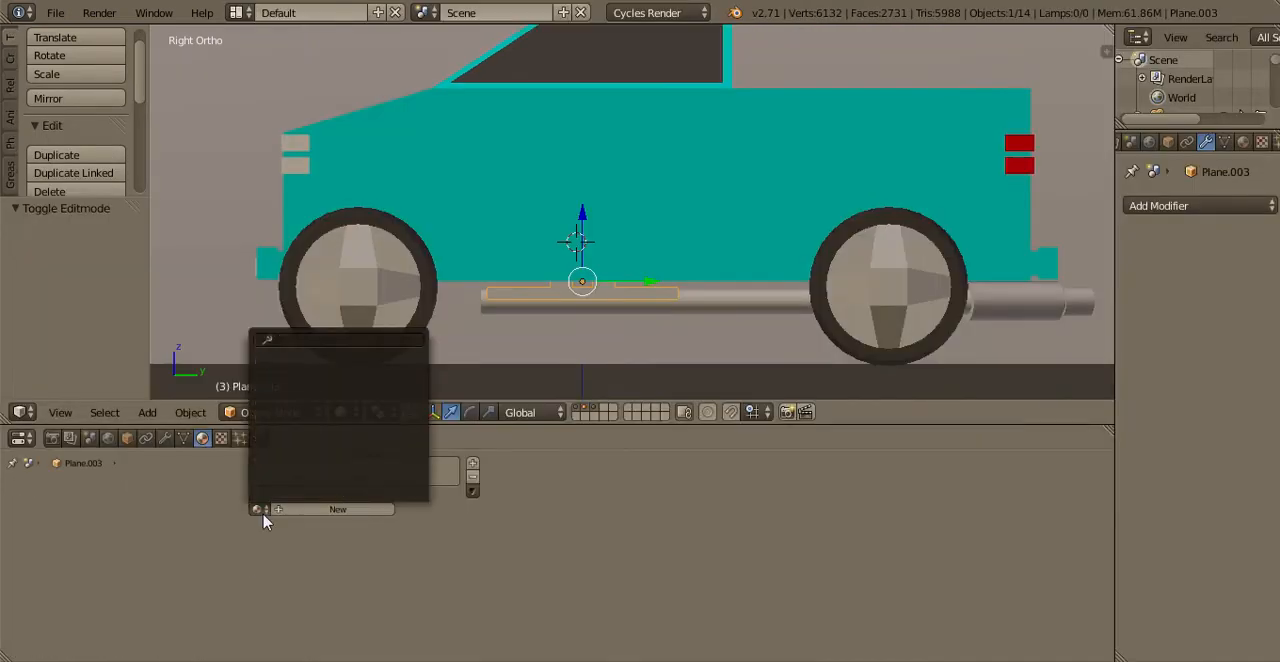
click(259, 509)
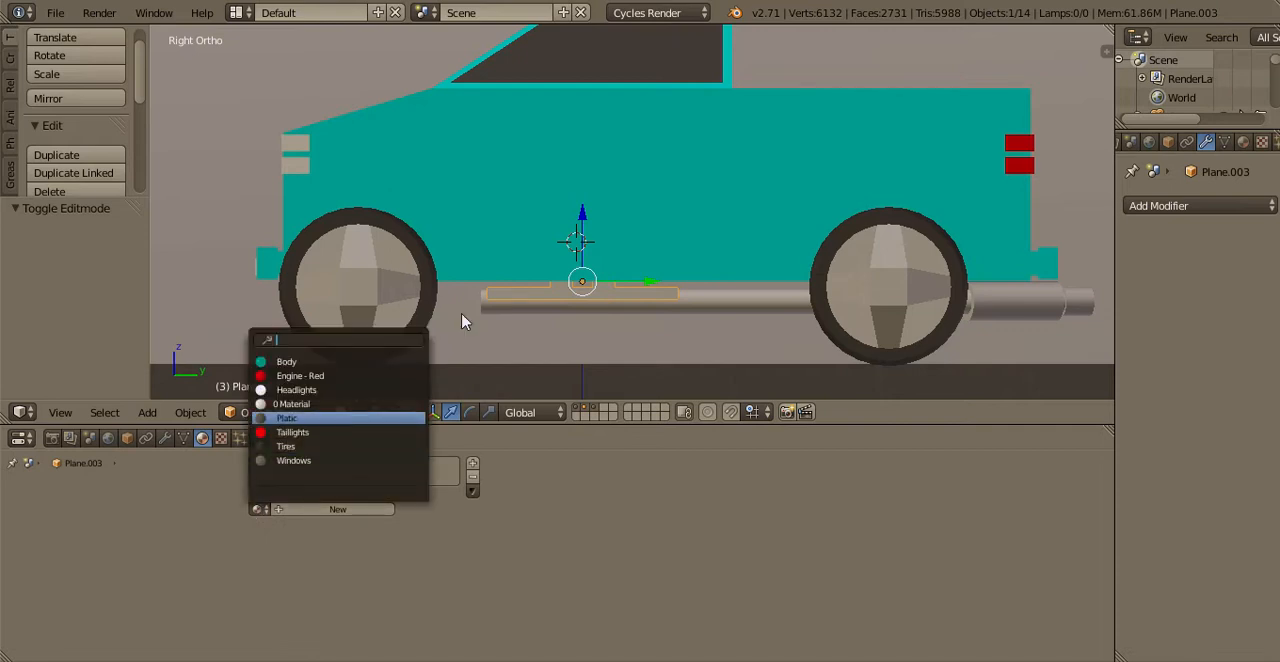
key(Return)
key(ctrl+Up)
Deselect everything and save the file
scroll(563, 234, up, 2)
key(a)
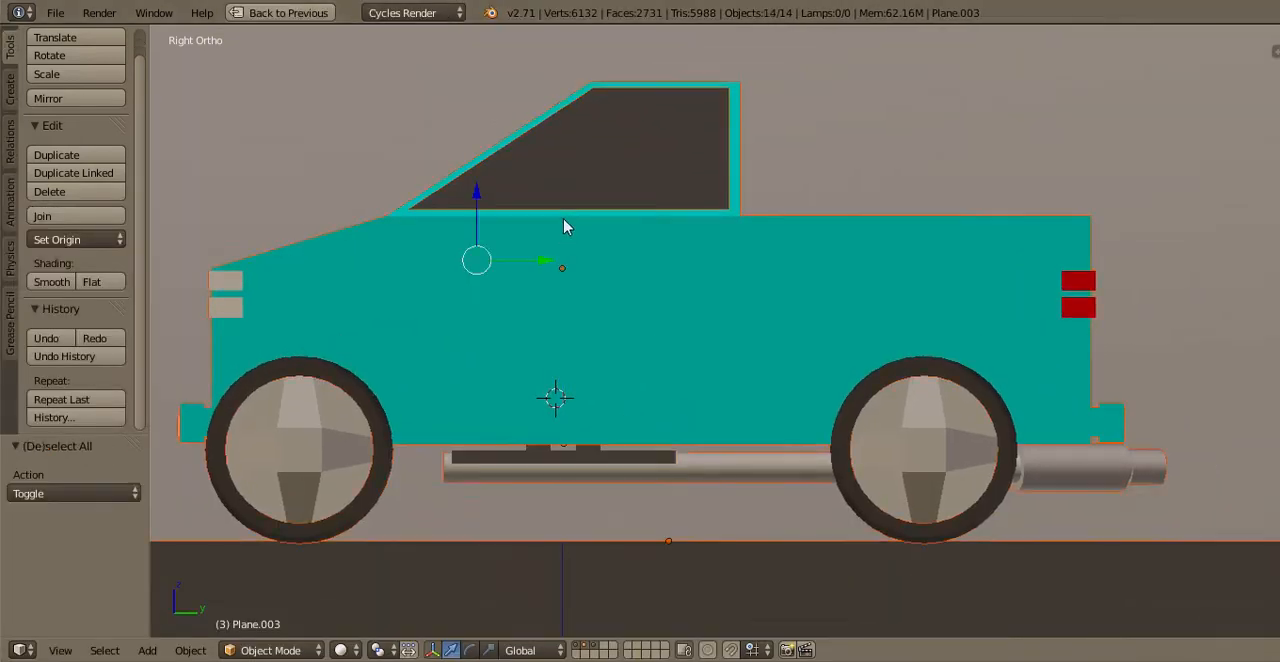
key(a)
key(ctrl+s)
Duplicate the floor face of the truck bed liner in place
key(t)
middle_drag(669, 281, 808, 303)
right_click(808, 316)
key(Tab)
key(KP_7)
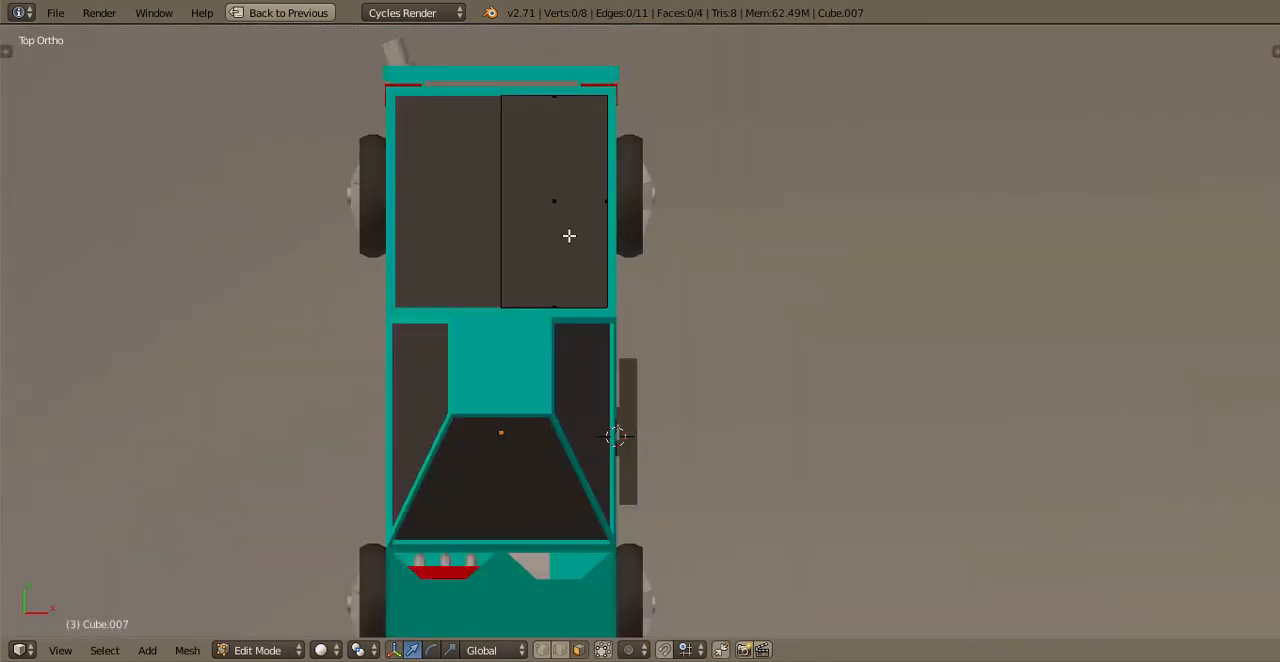
right_click(571, 289)
right_click(571, 289)
shift+middle_drag(560, 203, 571, 294)
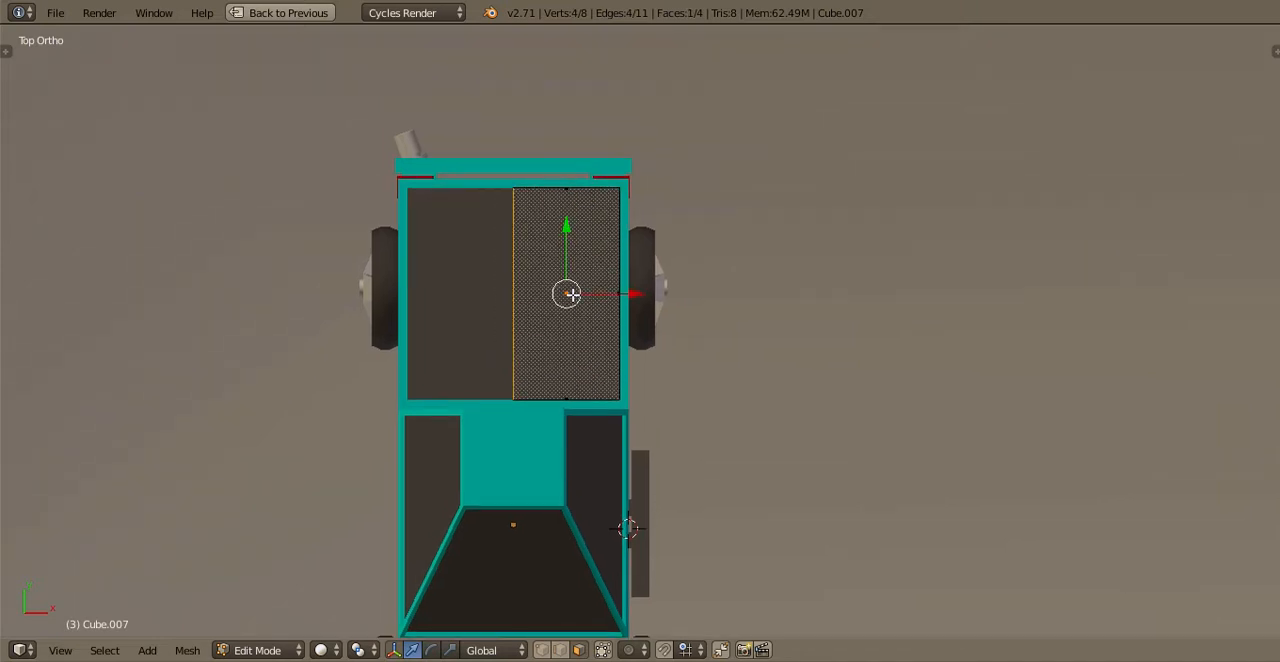
key(e)
right_click(571, 294)
Scale the duplicated floor face along X into a narrow strip and shorten it slightly along Y, to about 0.9
scroll(584, 286, up, 2)
scroll(584, 286, up, 3)
scroll(774, 340, down, 2)
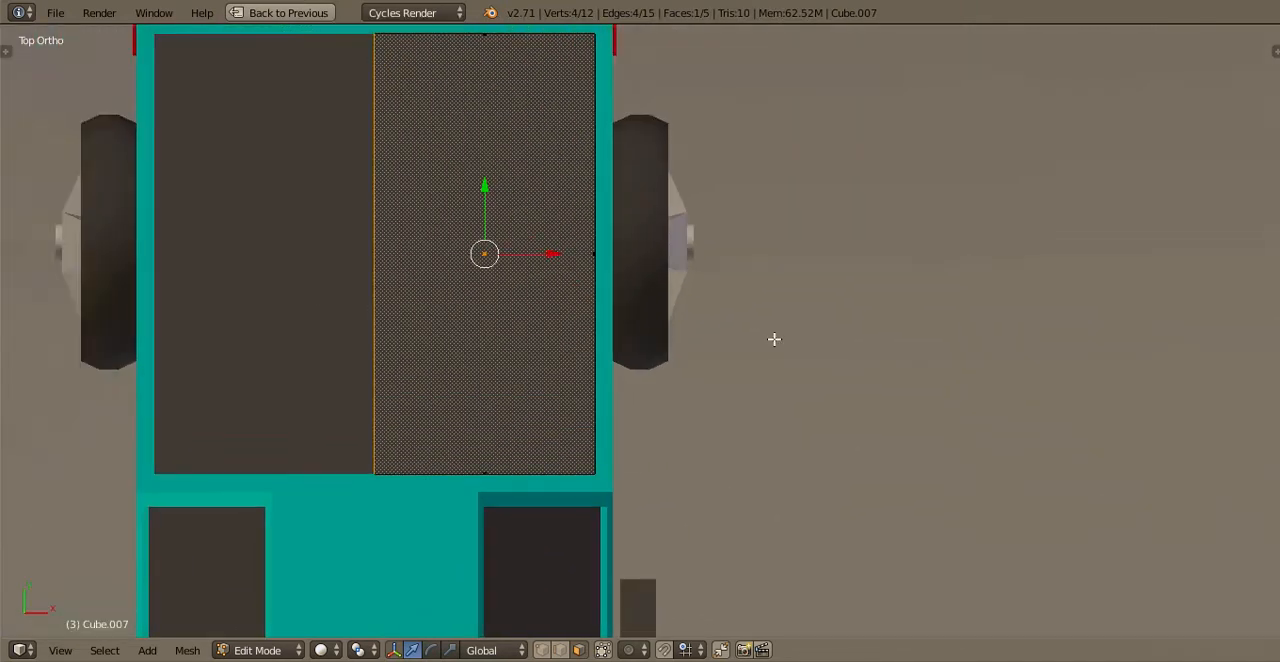
key(s)
key(x)
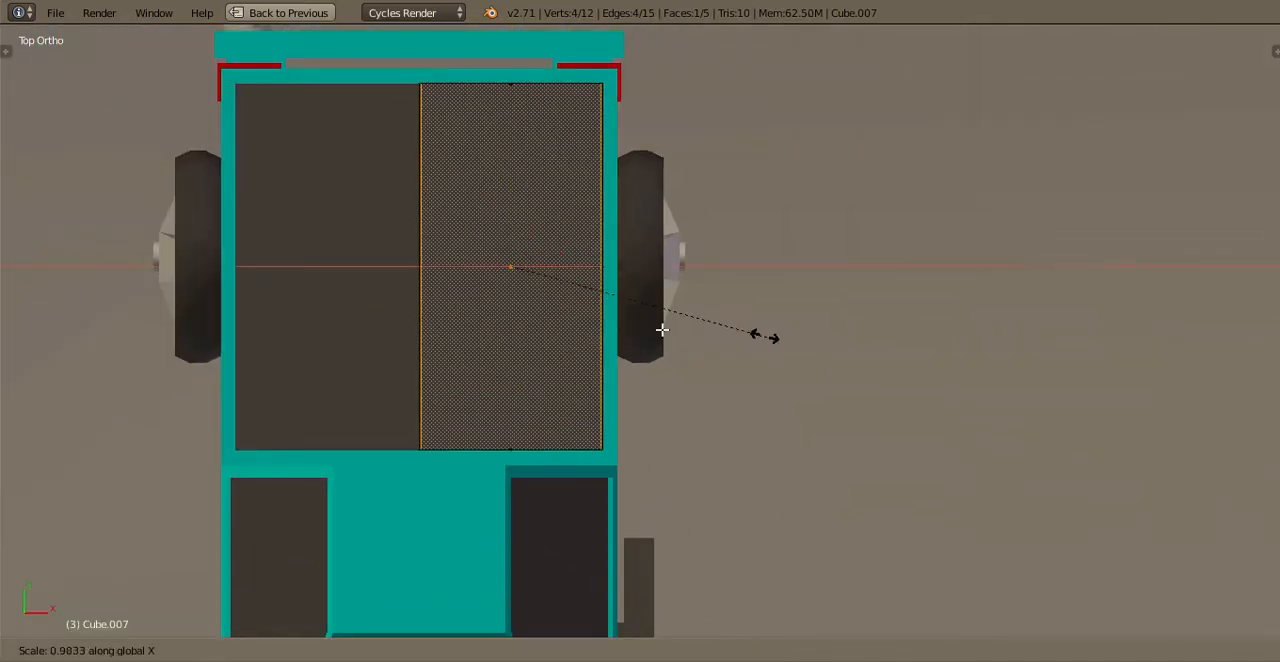
click(531, 303)
key(s)
key(z)
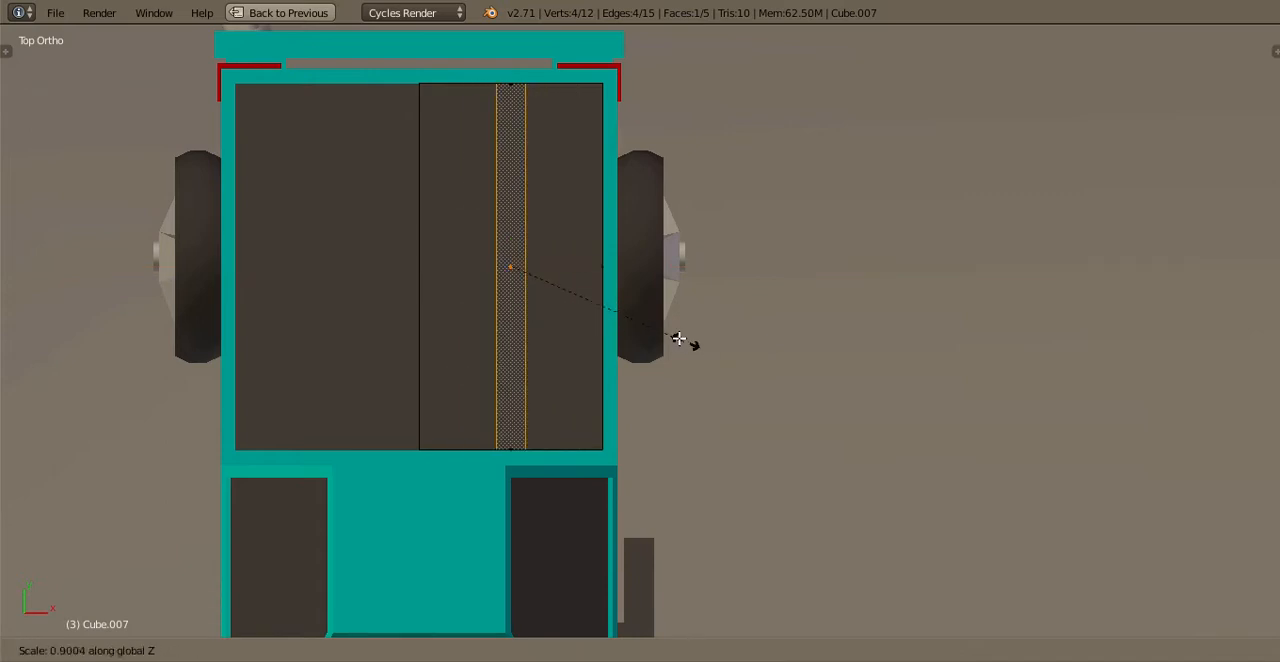
key(y)
click(692, 345)
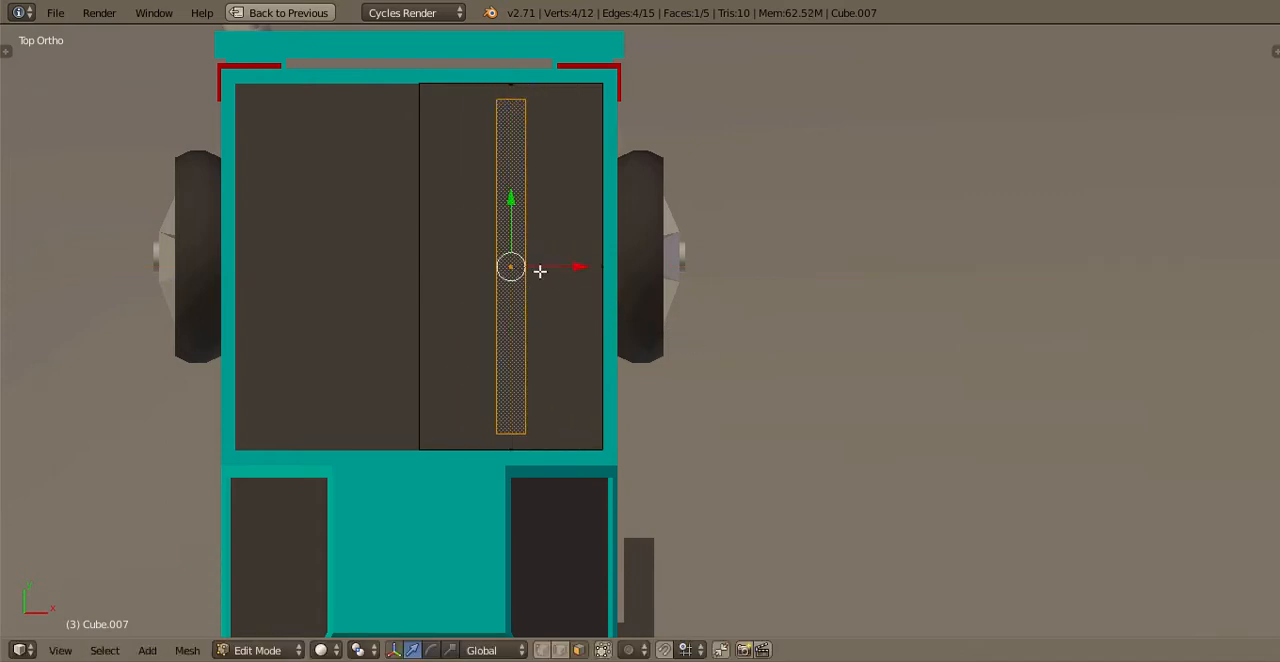
Move the strip along X to just beside the bed's centreline and raise it slightly above the bed floor
drag(557, 269, 501, 314)
middle_drag(685, 240, 880, 160)
scroll(623, 460, up, 2)
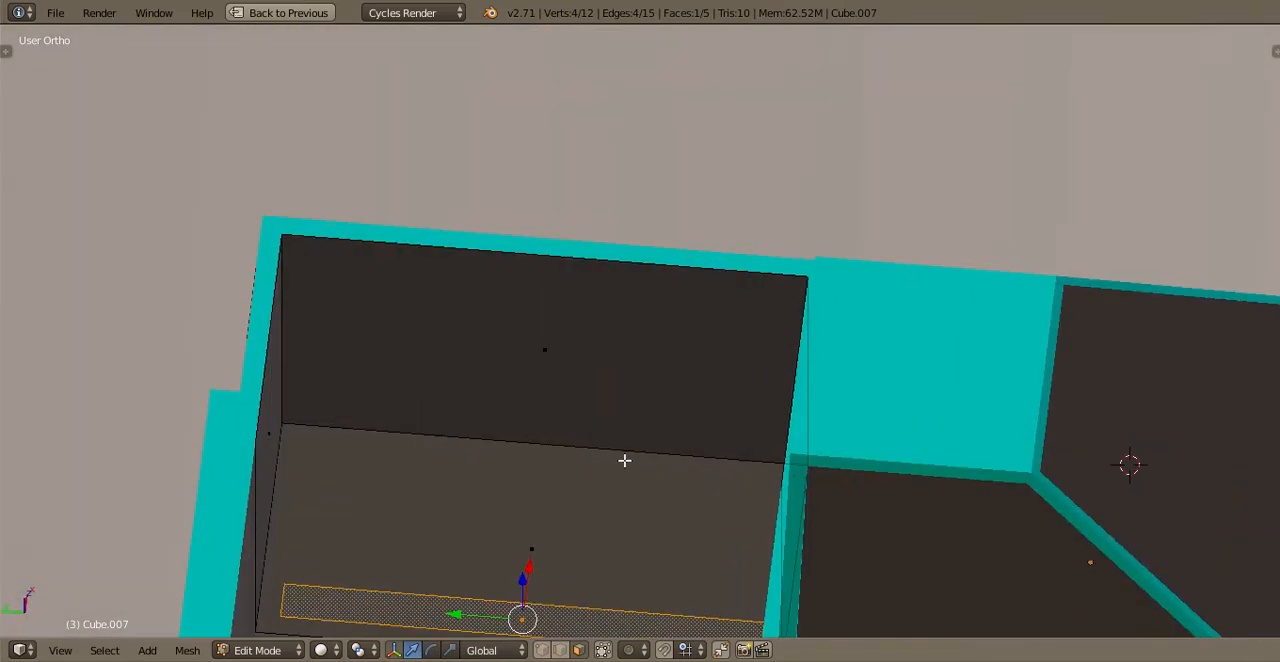
middle_drag(508, 553, 487, 571)
drag(487, 571, 486, 563)
Extrude the strip in place and widen the new face along X by a factor of about 1.22
key(KP_7)
key(e)
click(489, 538)
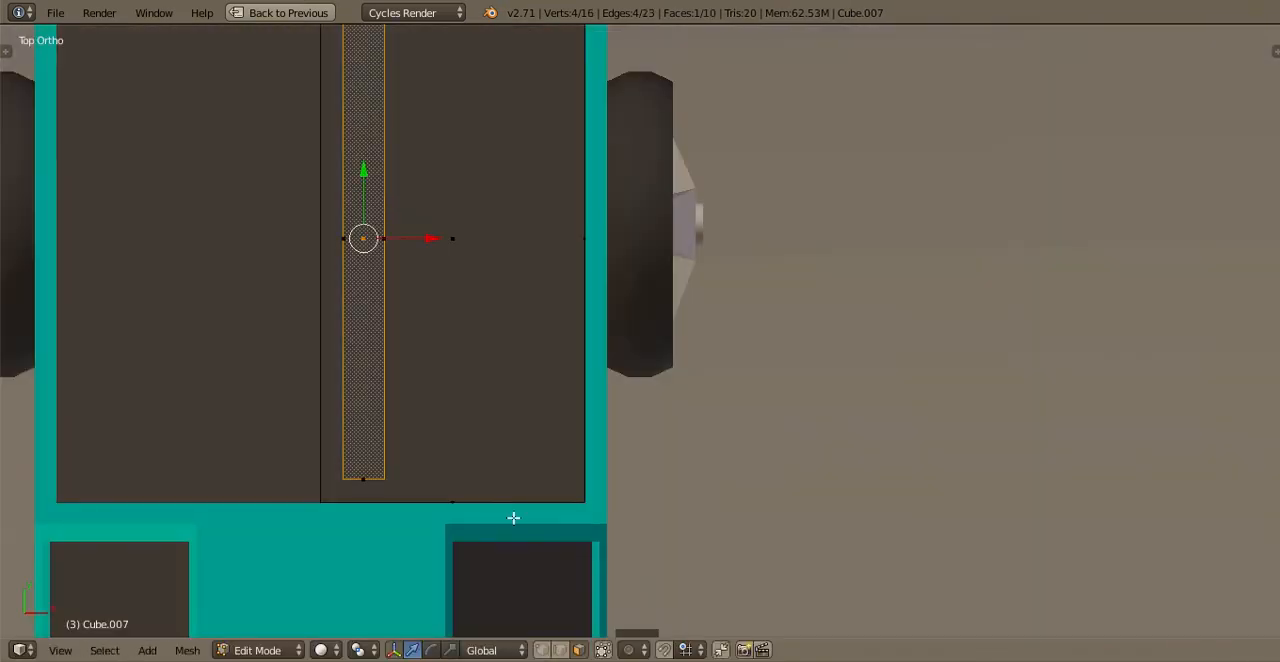
shift+middle_drag(477, 468, 549, 510)
scroll(511, 423, up, 1)
scroll(615, 352, down, 3)
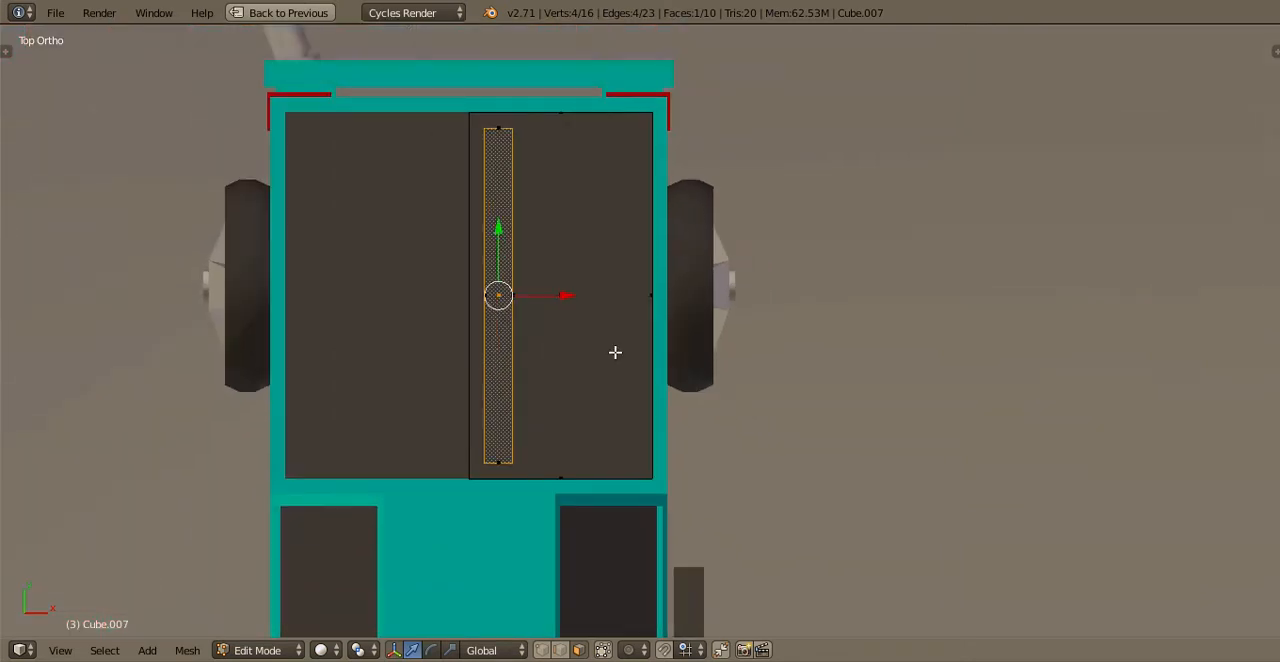
key(s)
key(x)
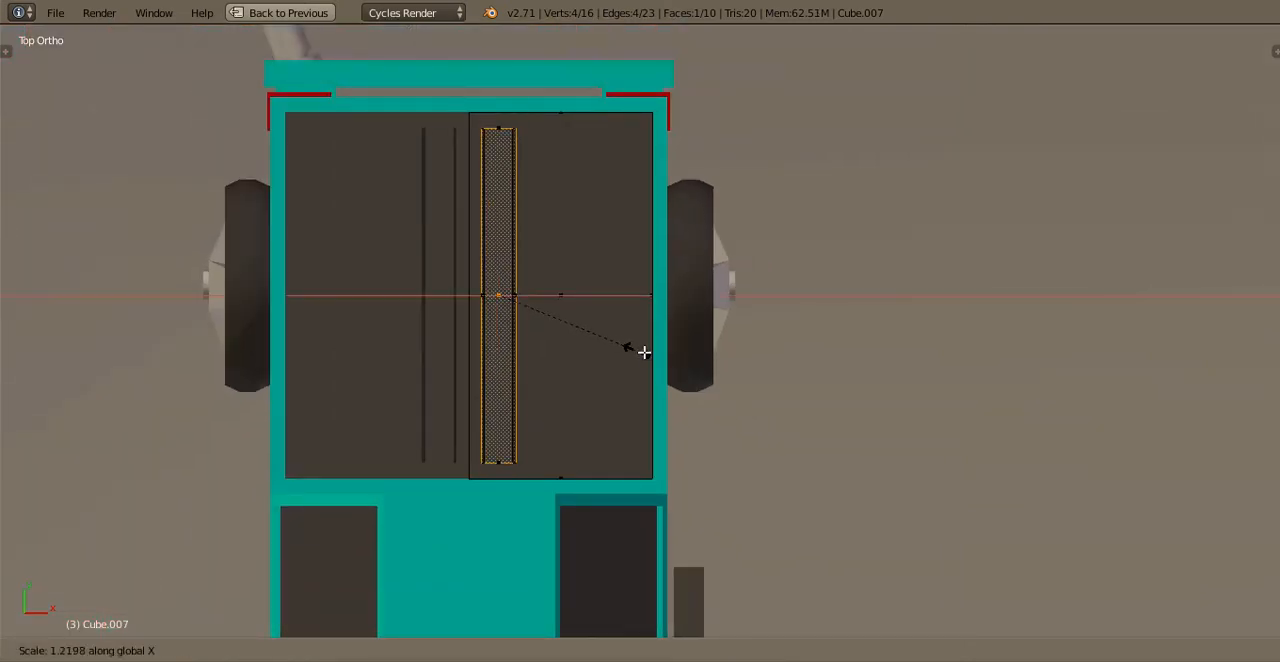
click(645, 351)
Lower the widened face along Z to just below the bed floor, giving the rib sloped sides
middle_drag(610, 440, 697, 314)
scroll(700, 400, up, 3)
scroll(690, 318, up, 2)
key(KP_3)
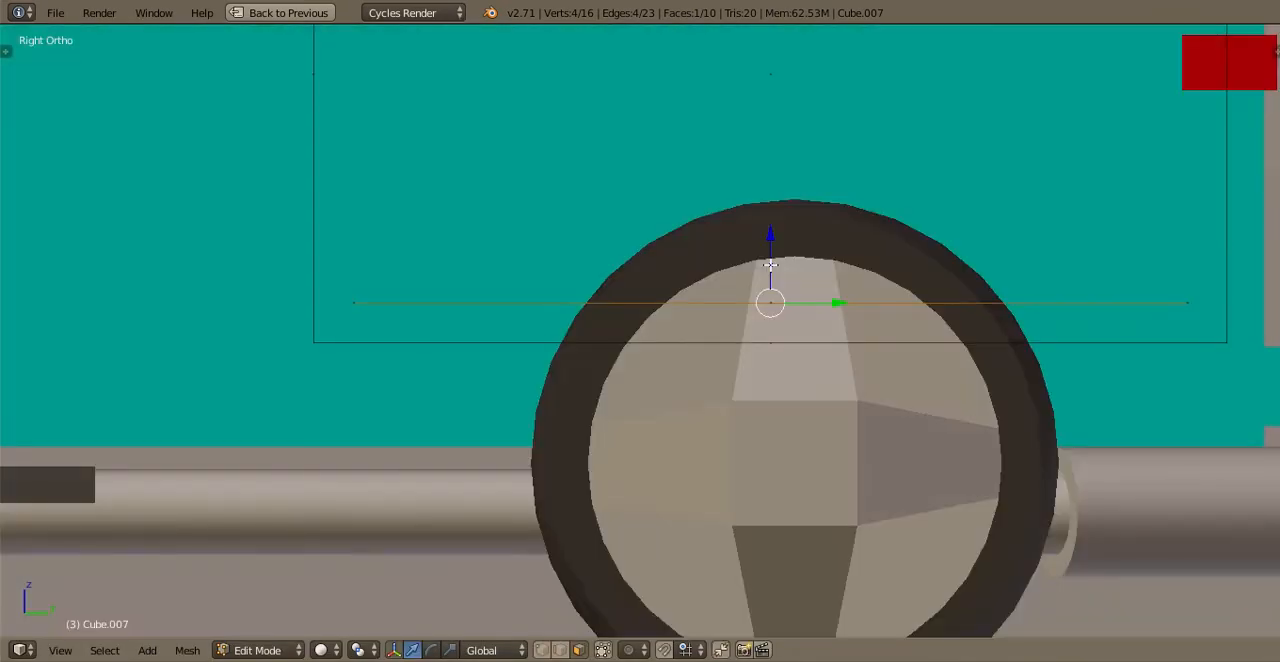
drag(770, 245, 776, 283)
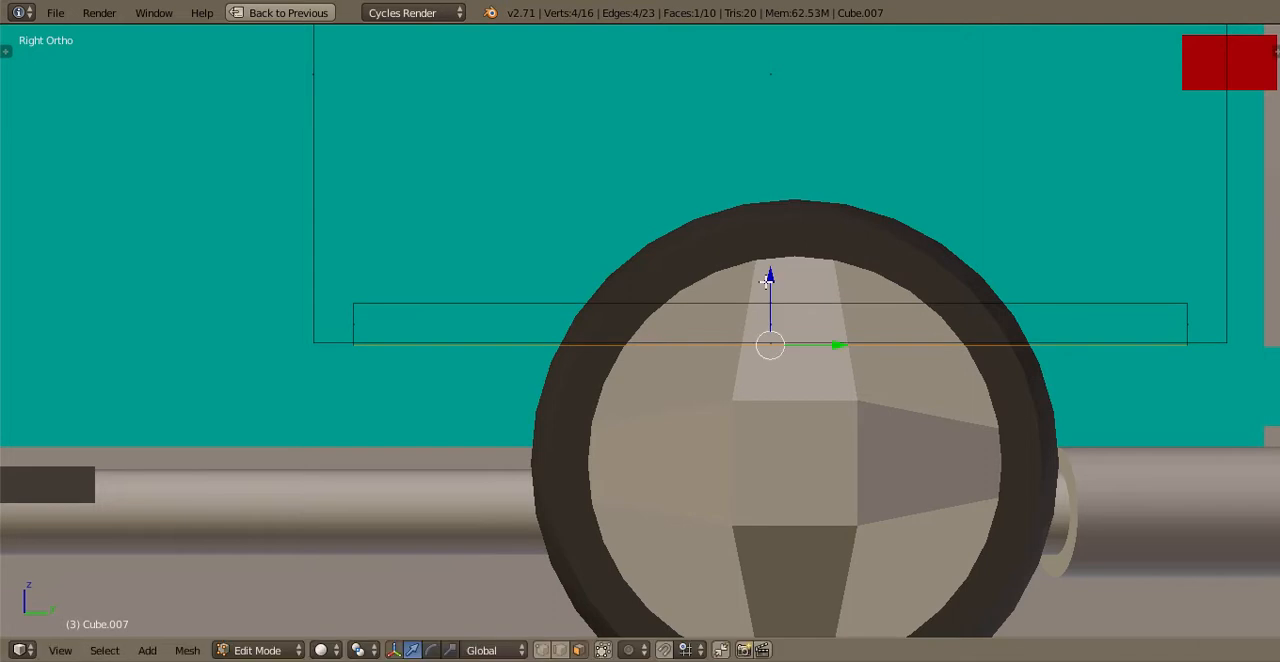
Select the whole rib and recalculate its normals
key(l)
key(KP_7)
scroll(672, 299, down, 3)
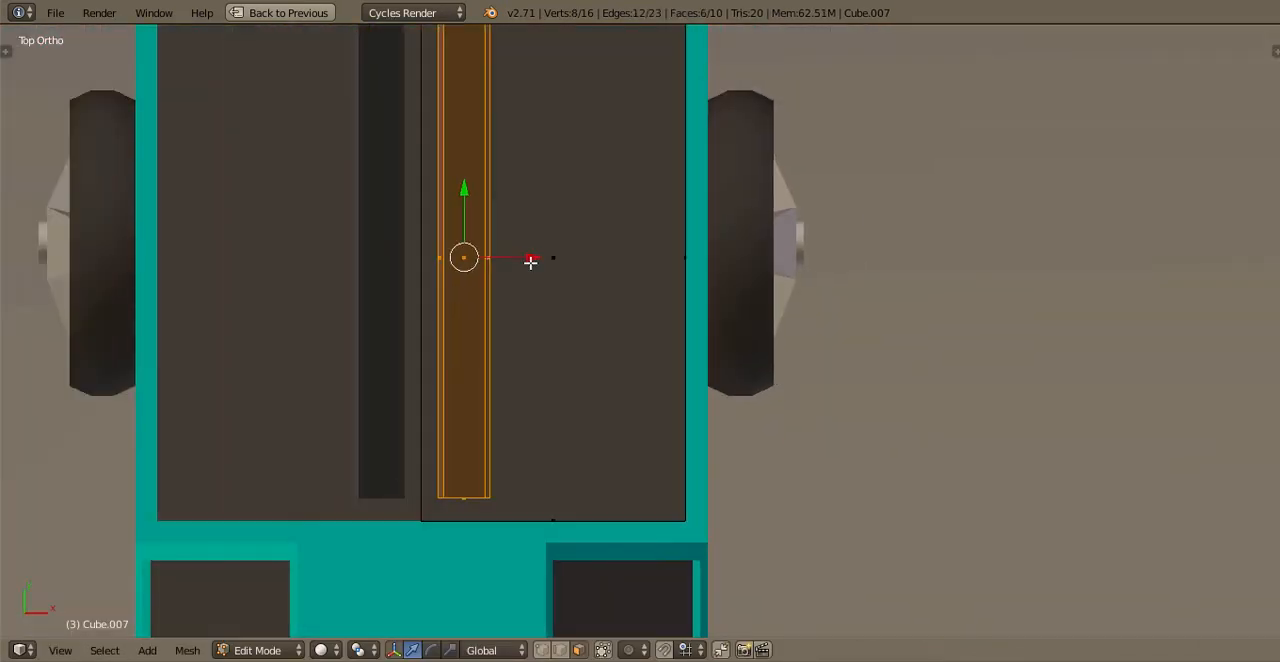
key(ctrl+n)
Duplicate the rib twice along X to place three evenly spaced ribs across the modelled half of the bed
key(shift+d)
right_click(530, 263)
ctrl+drag(530, 262, 690, 249)
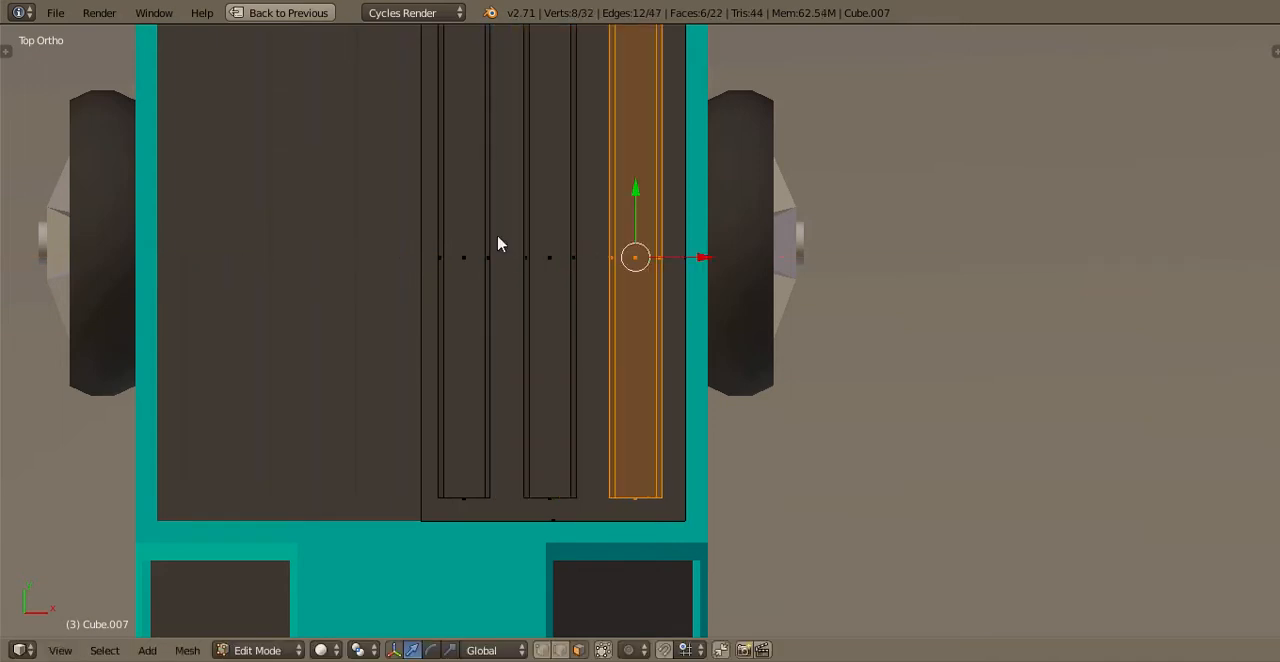
Inspect the duplicated ribs on the bed floor from behind the truck and from above
right_click(480, 252)
key(Tab)
scroll(531, 388, down, 2)
middle_drag(531, 388, 734, 248)
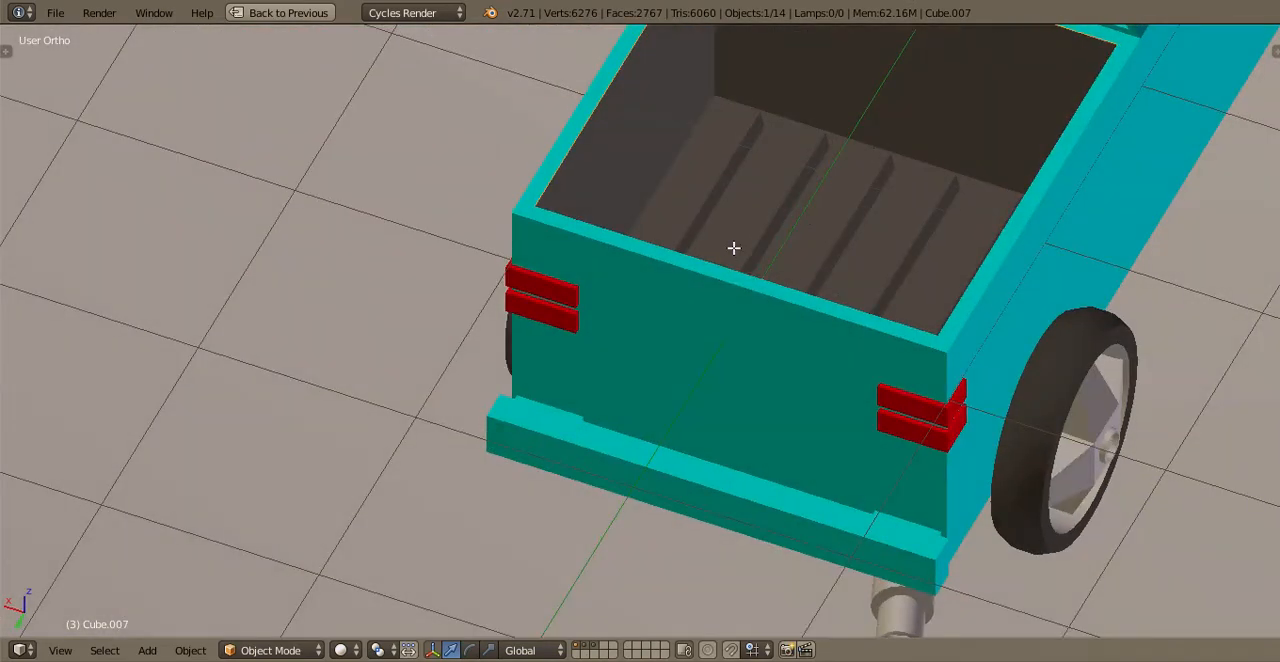
key(Tab)
key(KP_7)
scroll(567, 560, down, 2)
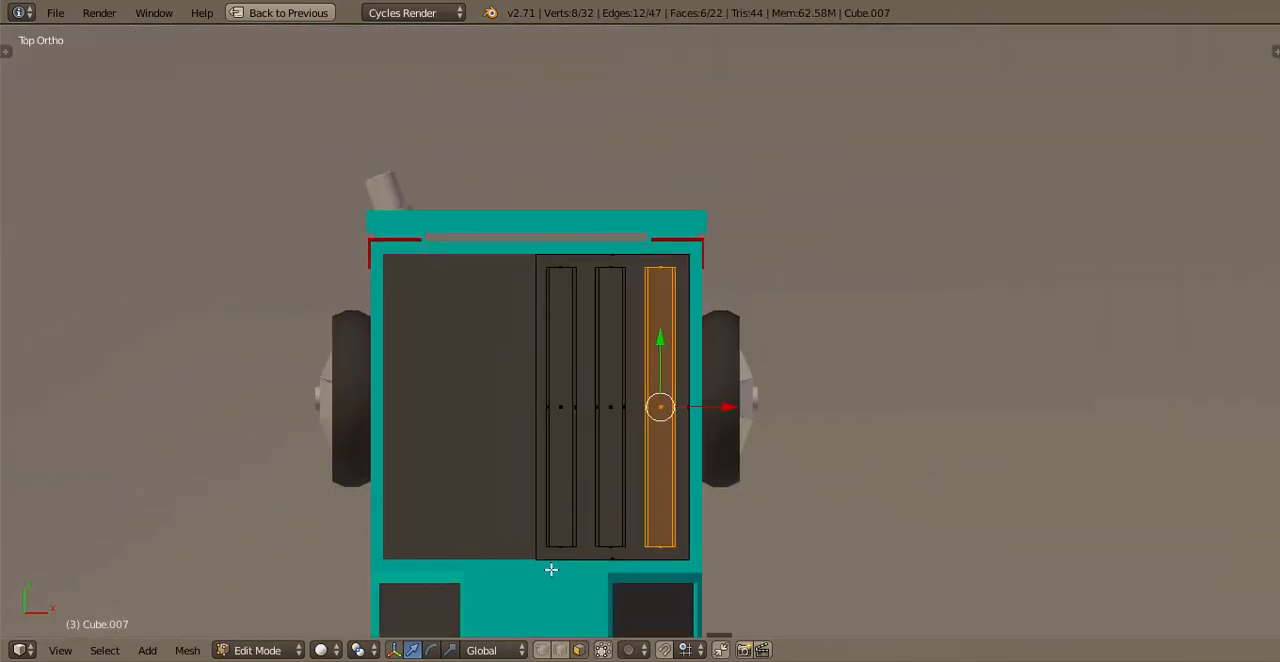
scroll(606, 566, up, 3)
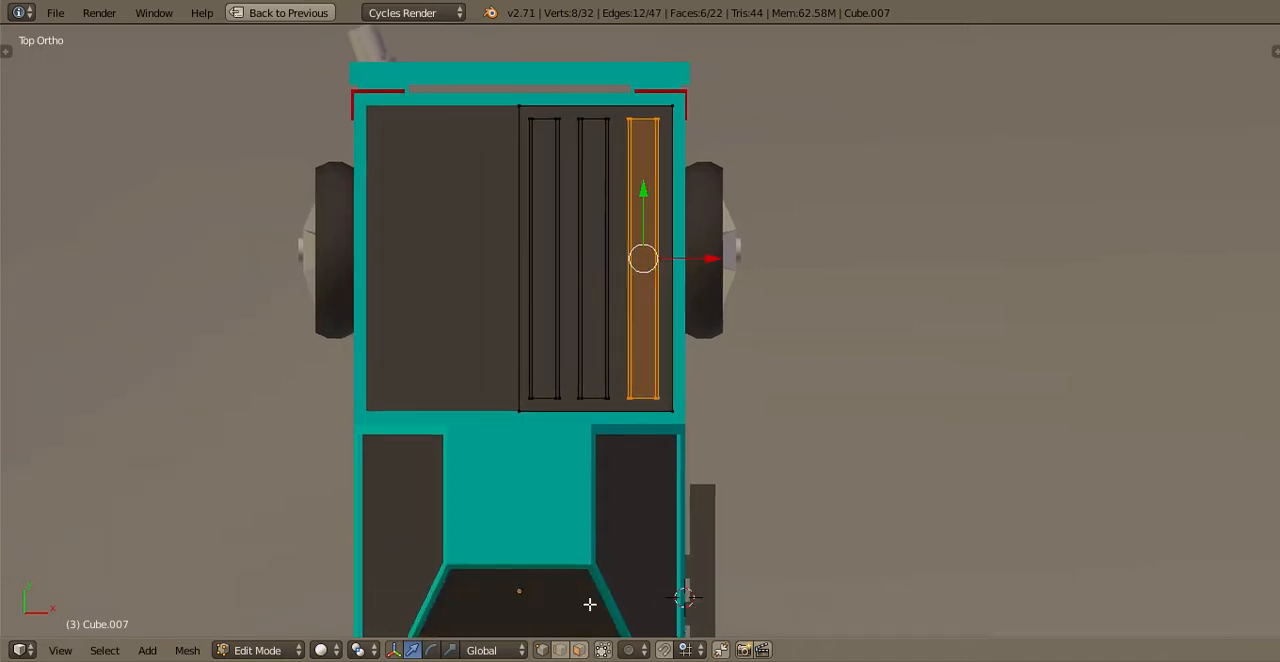
Select the outer base corner vertices at both ends of all three ribs and scale them along Y by about 1.04
right_click(440, 488)
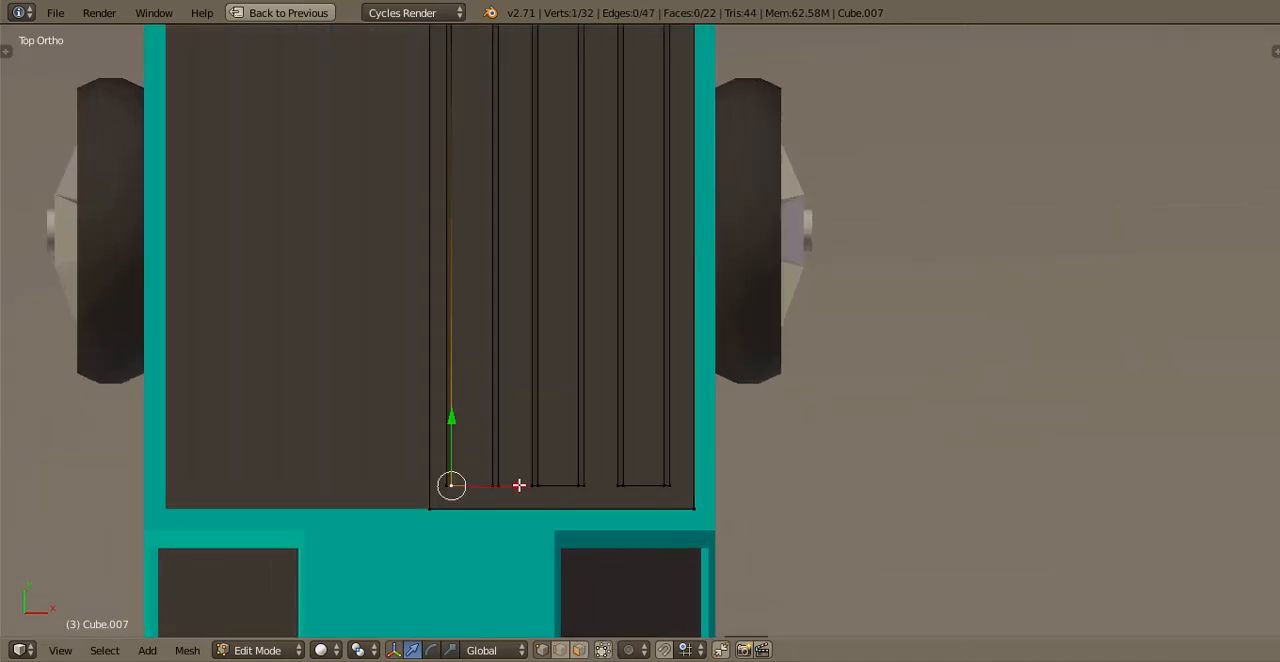
shift+right_click(532, 486)
shift+right_click(498, 486)
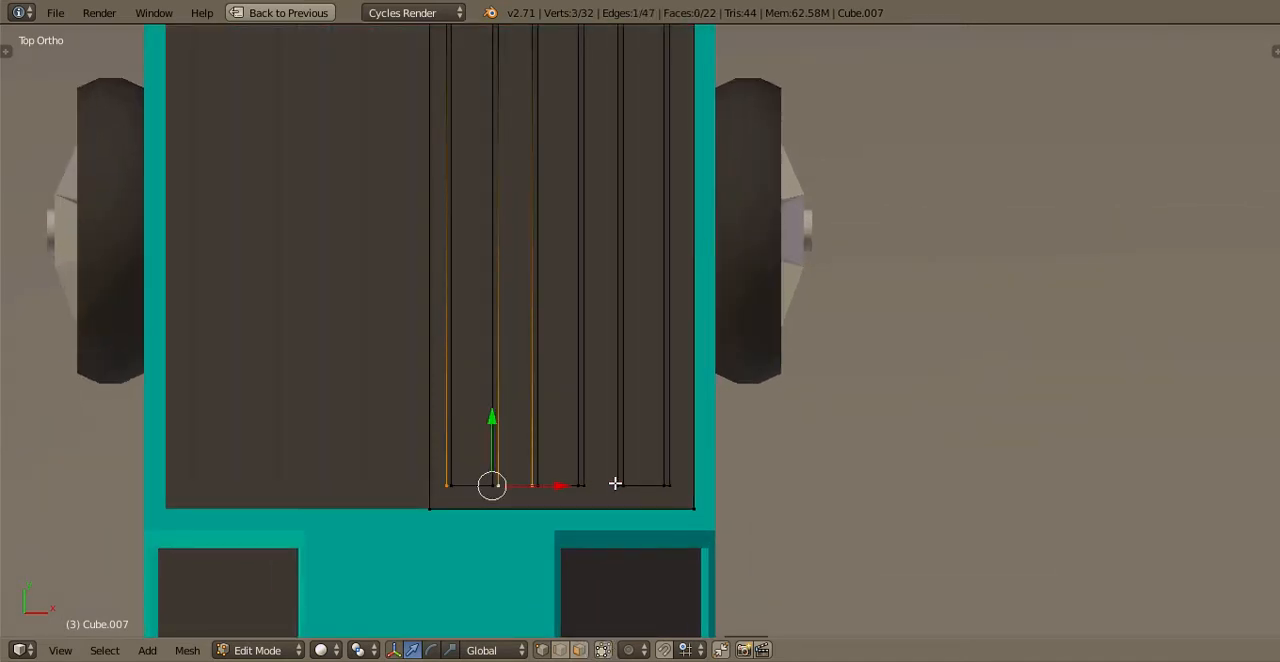
shift+right_click(584, 486)
shift+right_click(618, 486)
shift+right_click(669, 486)
shift+scroll(672, 526, up, 5)
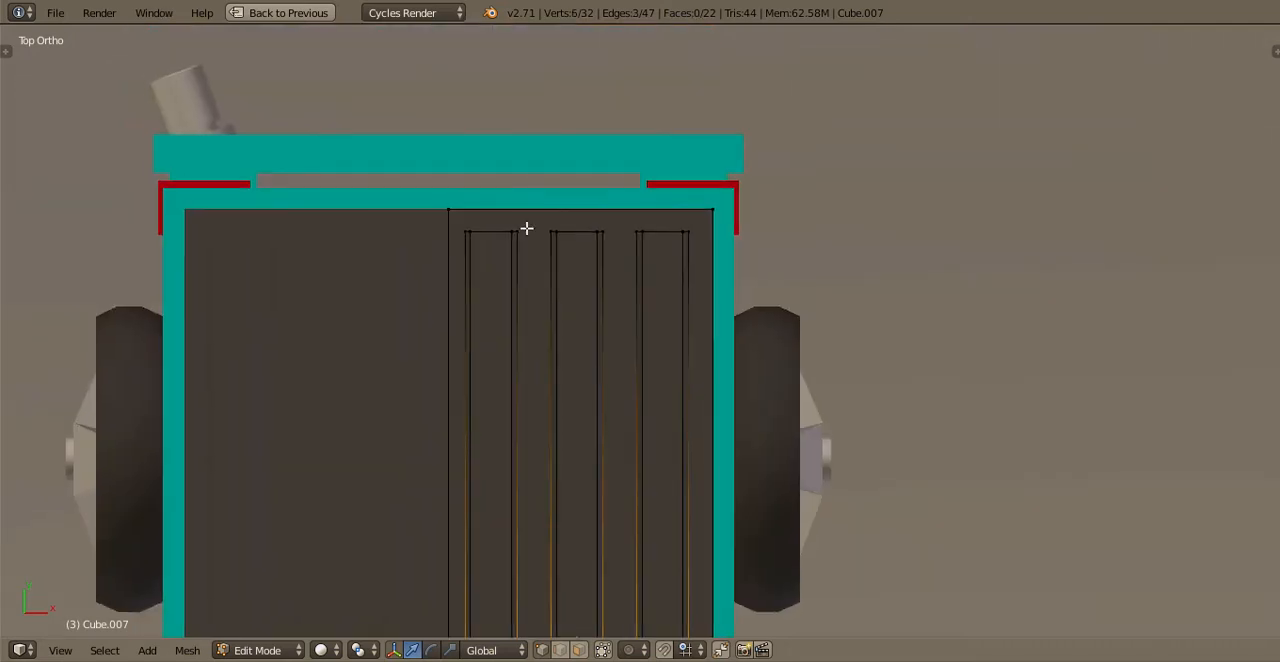
shift+right_click(466, 232)
shift+right_click(516, 232)
shift+right_click(551, 232)
shift+right_click(602, 232)
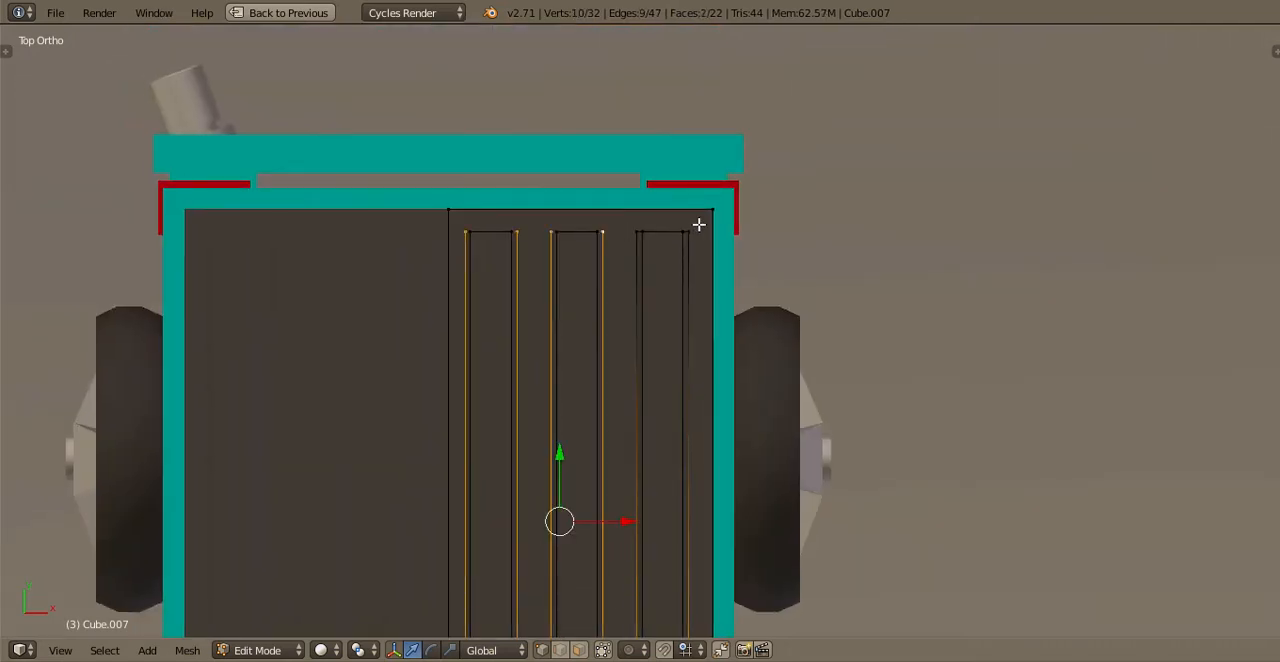
shift+right_click(637, 232)
shift+right_click(686, 232)
shift+scroll(718, 395, down, 4)
key(s)
key(z)
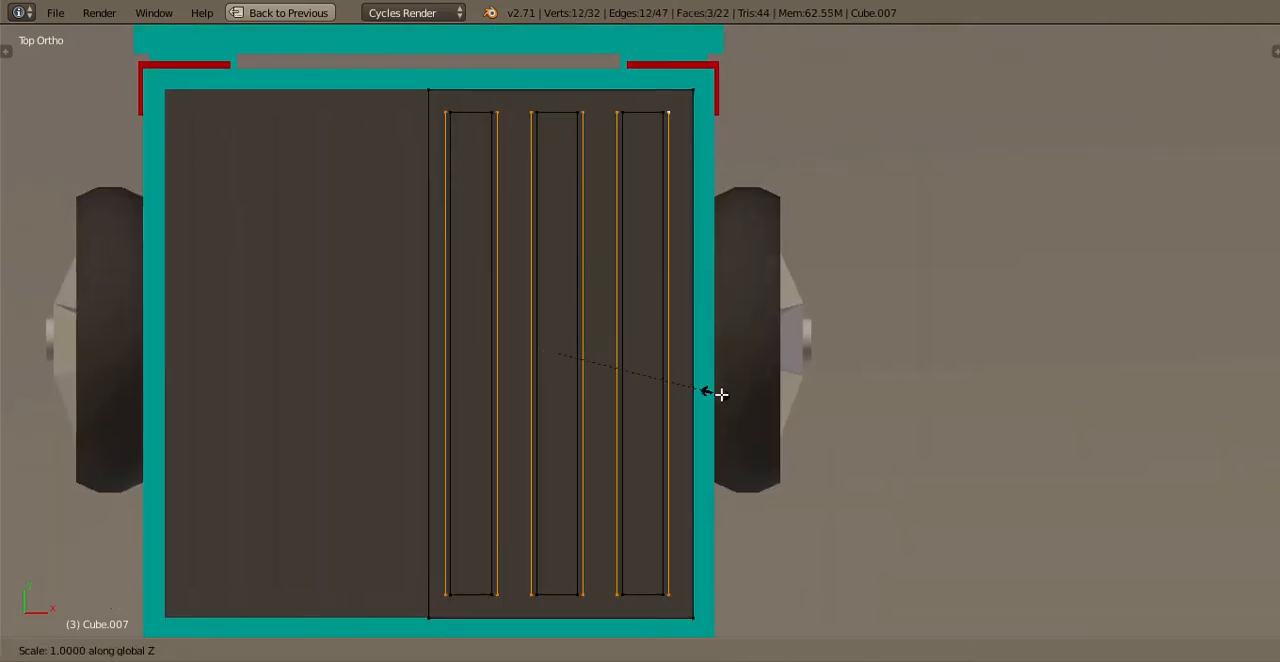
key(y)
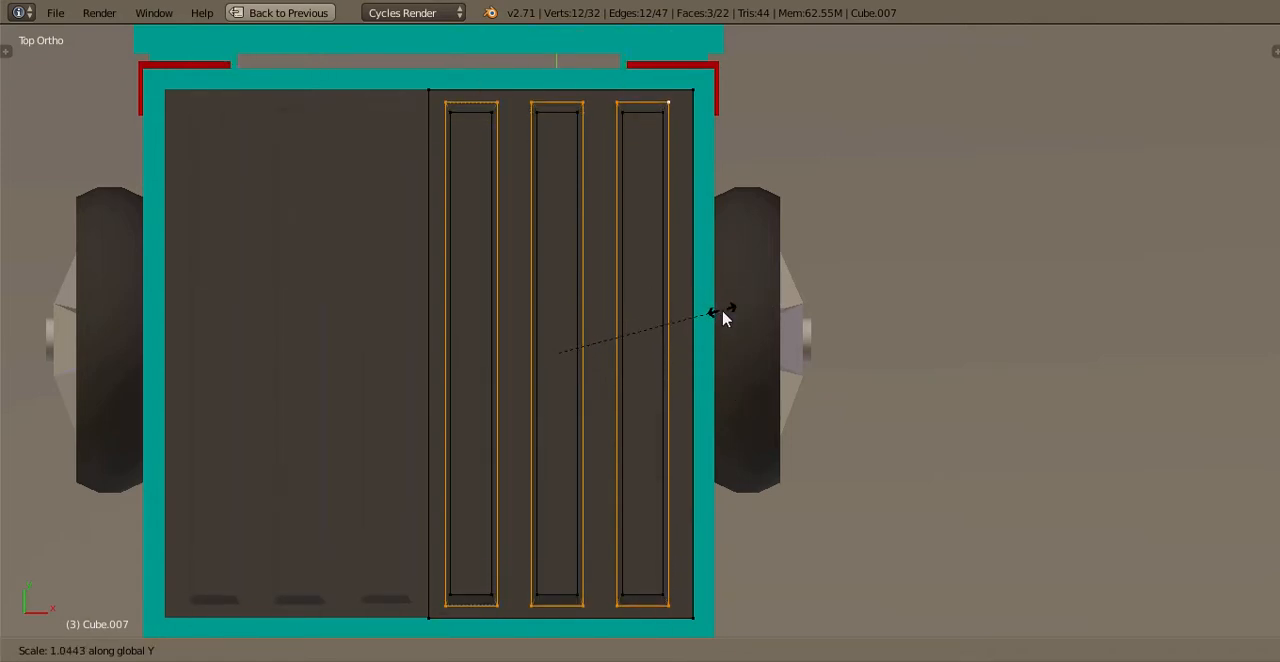
click(722, 311)
Leave mesh editing and save the file over the existing version
key(Tab)
key(ctrl+s)
key(Return)
Select all three complete floor ribs, duplicate them in place and rotate the copies 90 degrees in the side view
middle_drag(701, 326, 534, 337)
key(Tab)
scroll(547, 340, up, 2)
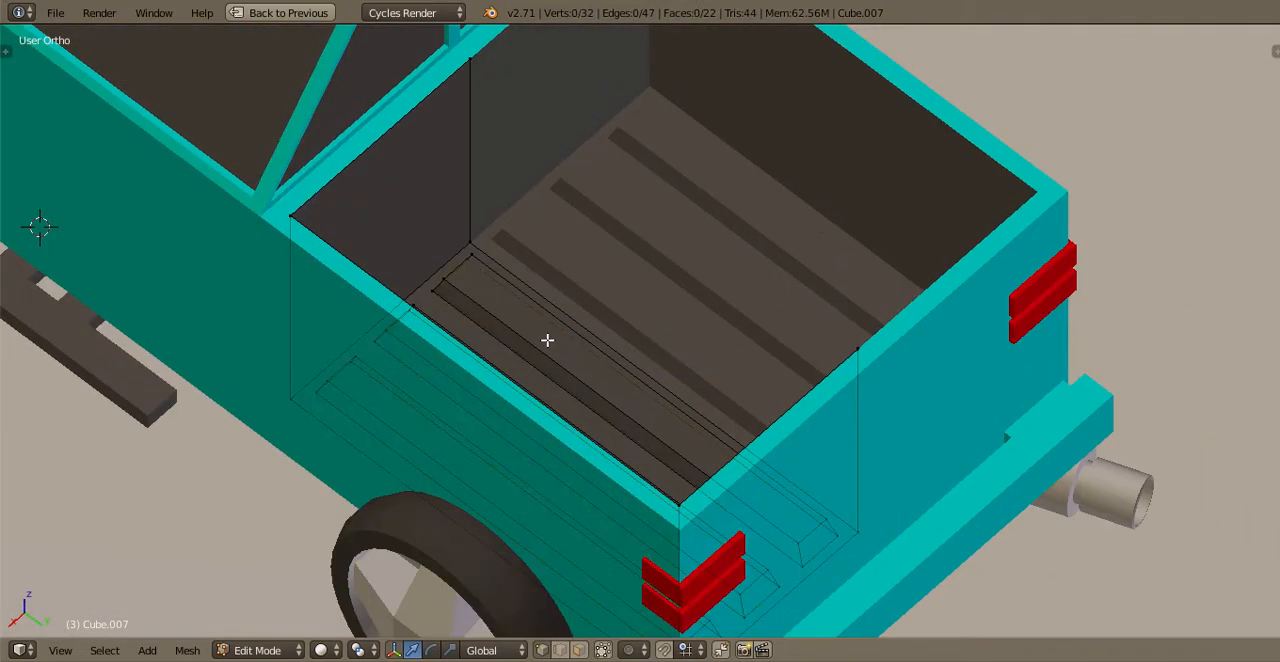
key(KP_7)
key(b)
drag(619, 107, 853, 80)
key(ctrl+l)
key(KP_3)
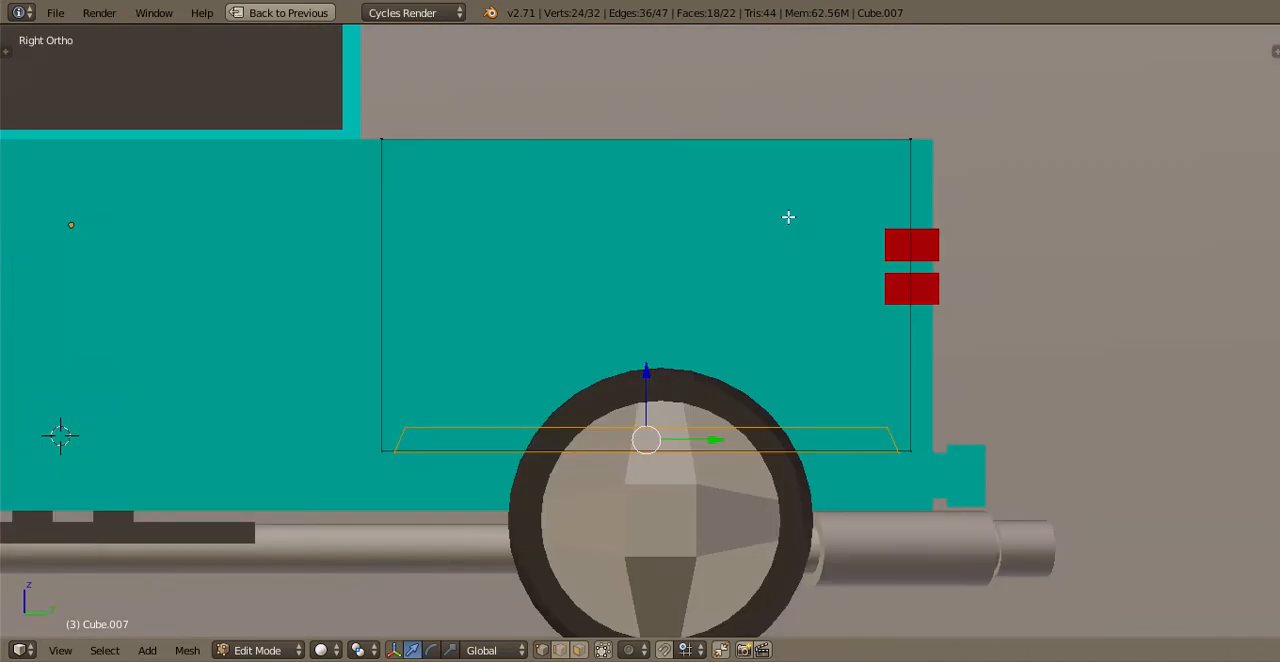
text(r90)
key(Return)
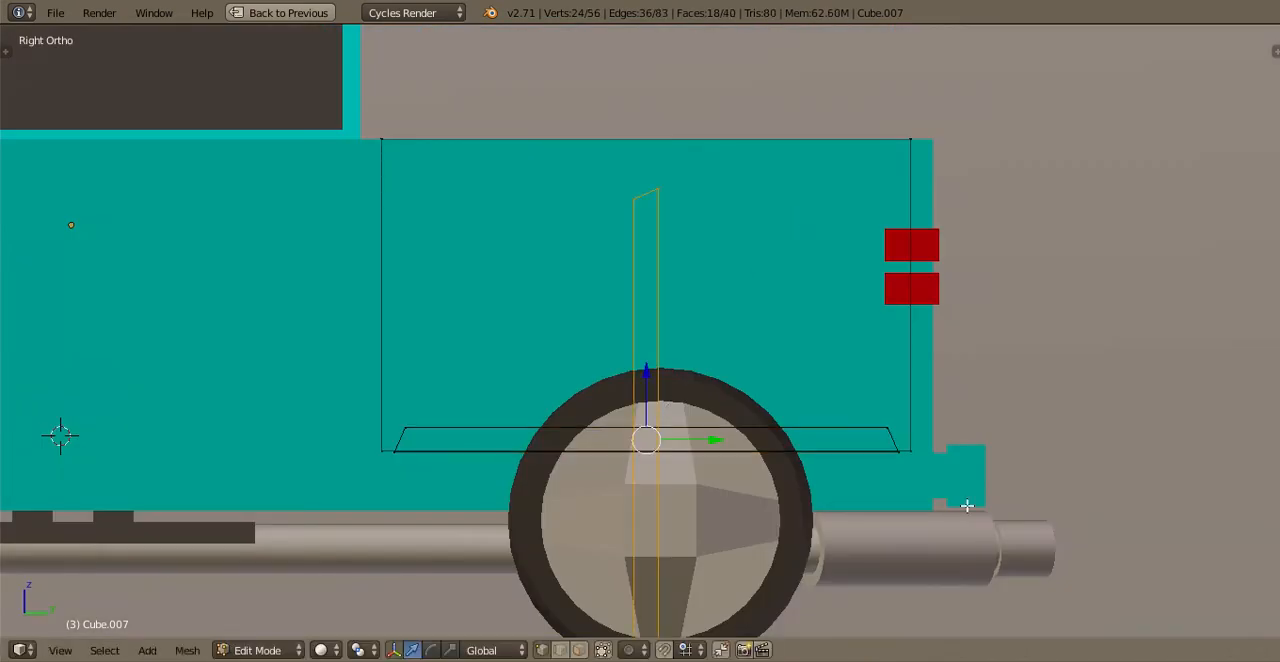
Shorten the upright rib copies along Z and move them to the inside of the tailgate
key(s)
key(z)
click(779, 457)
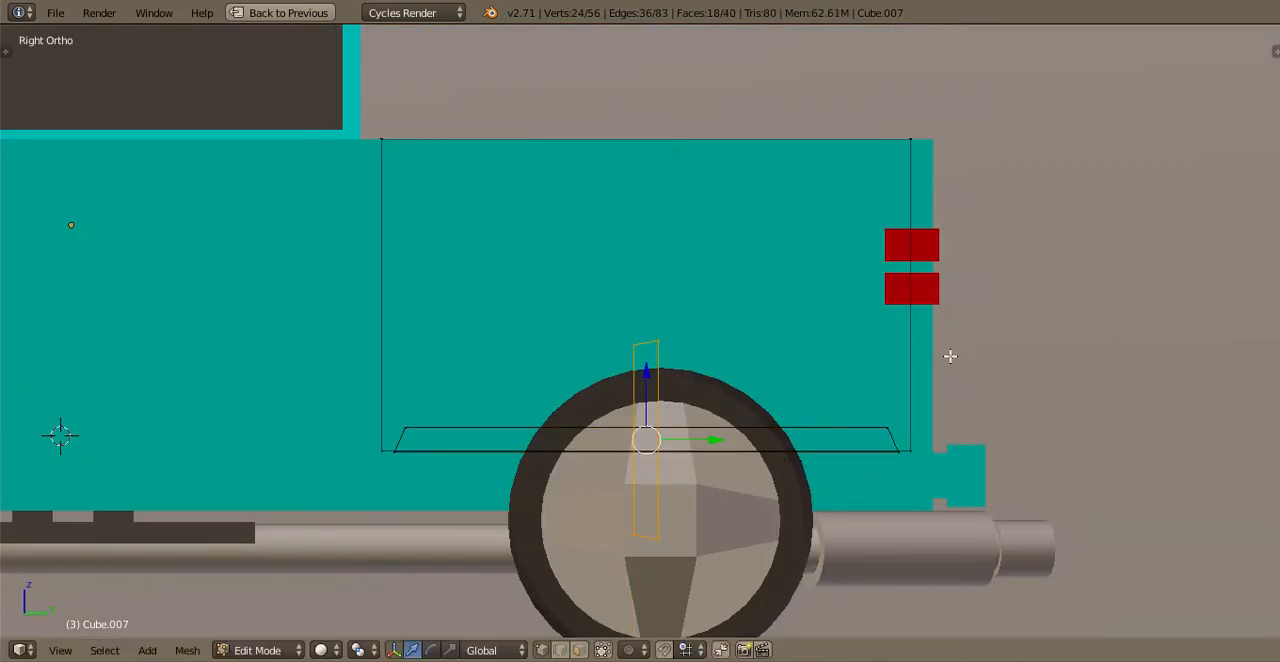
key(g)
click(1031, 306)
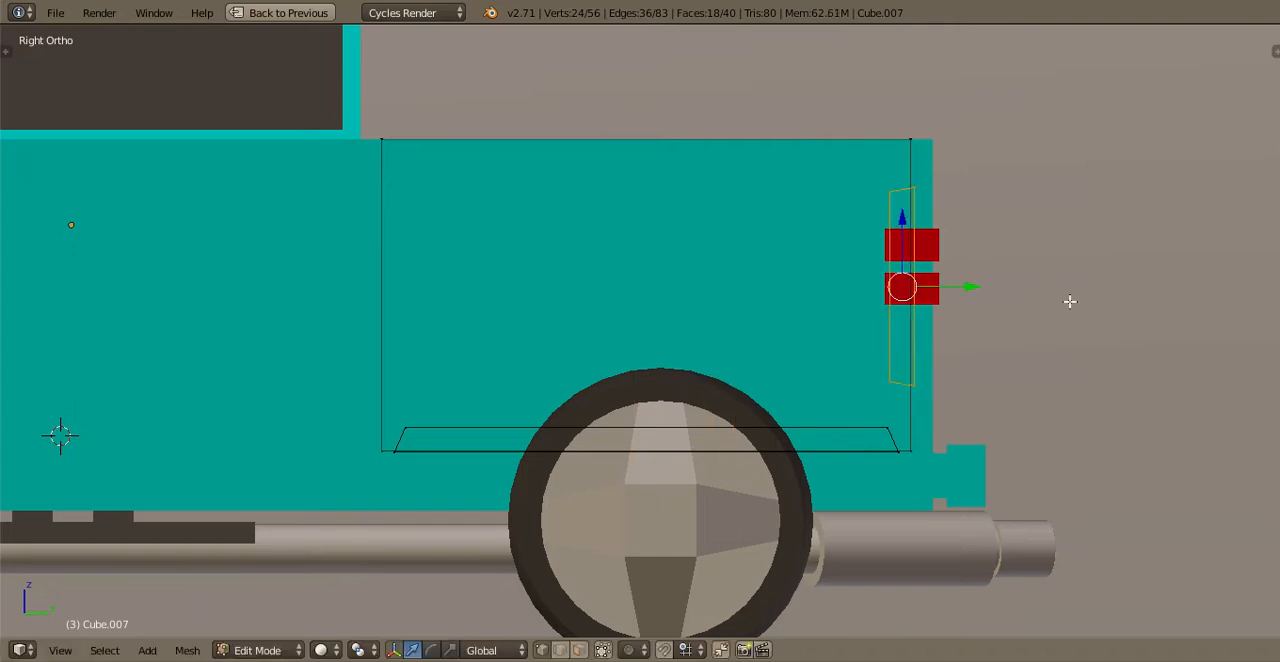
Stretch the tailgate ribs along Z by a factor of about 1.23
key(s)
key(z)
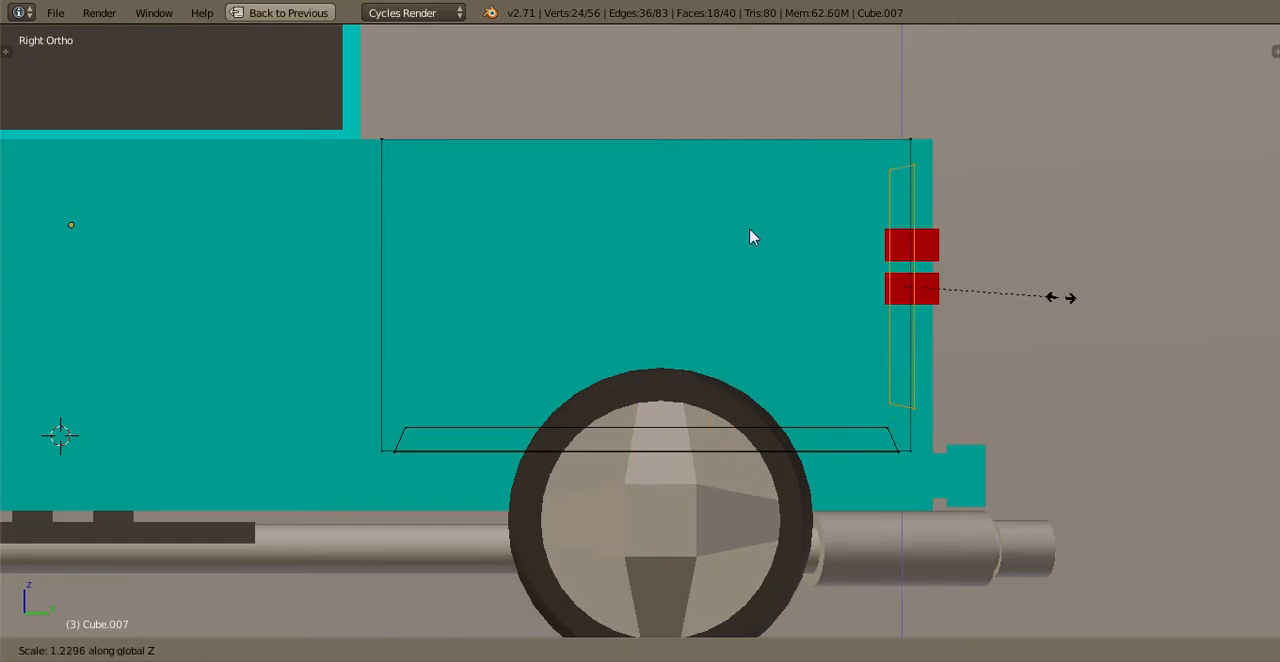
click(752, 237)
Thin the tailgate ribs along Y and shift them about 0.02 along Y against the tailgate's inner face
middle_drag(791, 260, 888, 449)
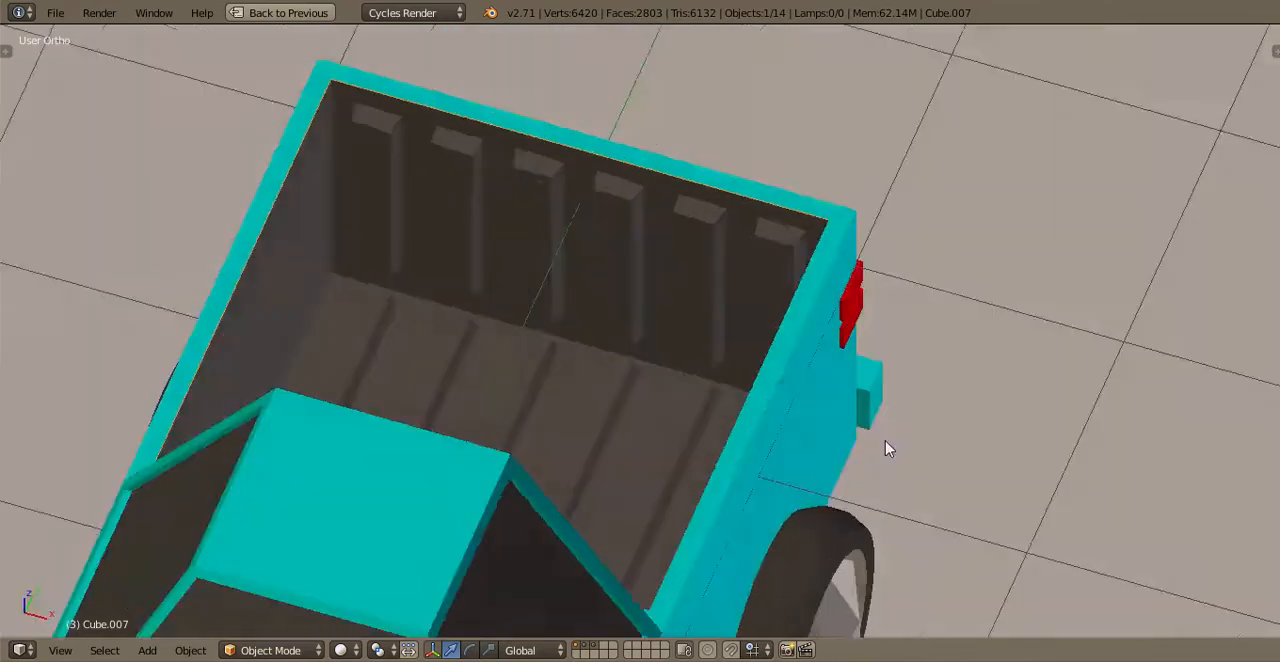
key(KP_7)
middle_drag(937, 369, 880, 371)
key(Tab)
key(KP_7)
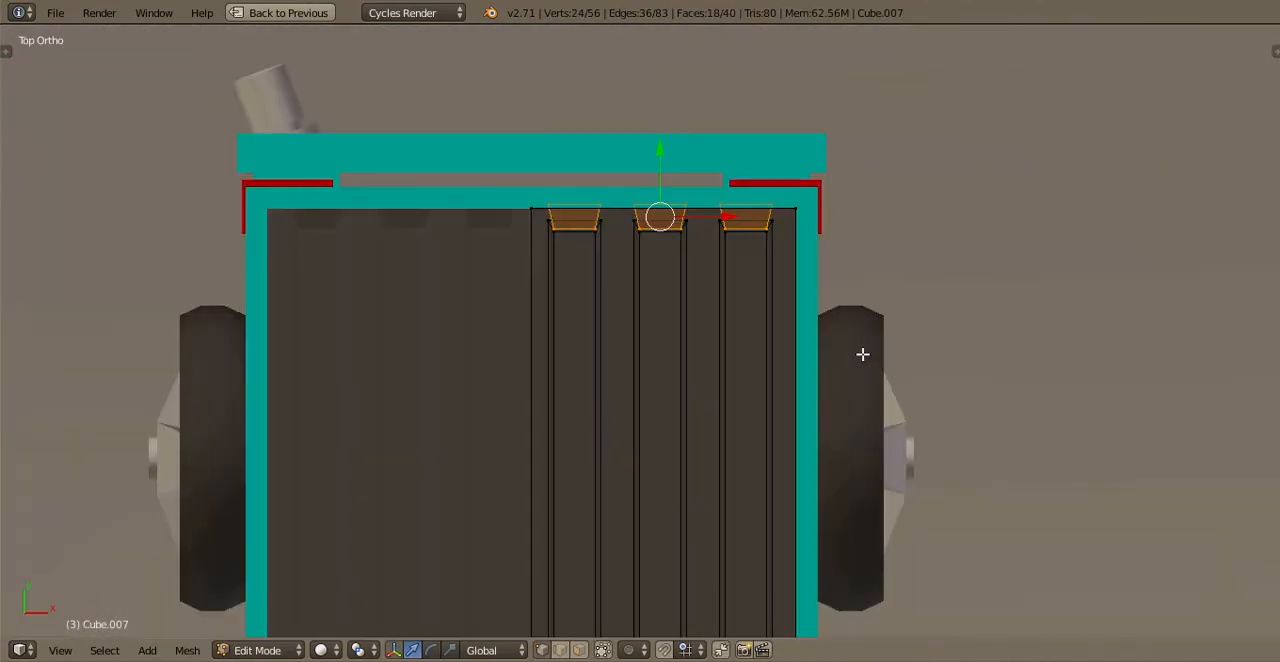
key(s)
key(y)
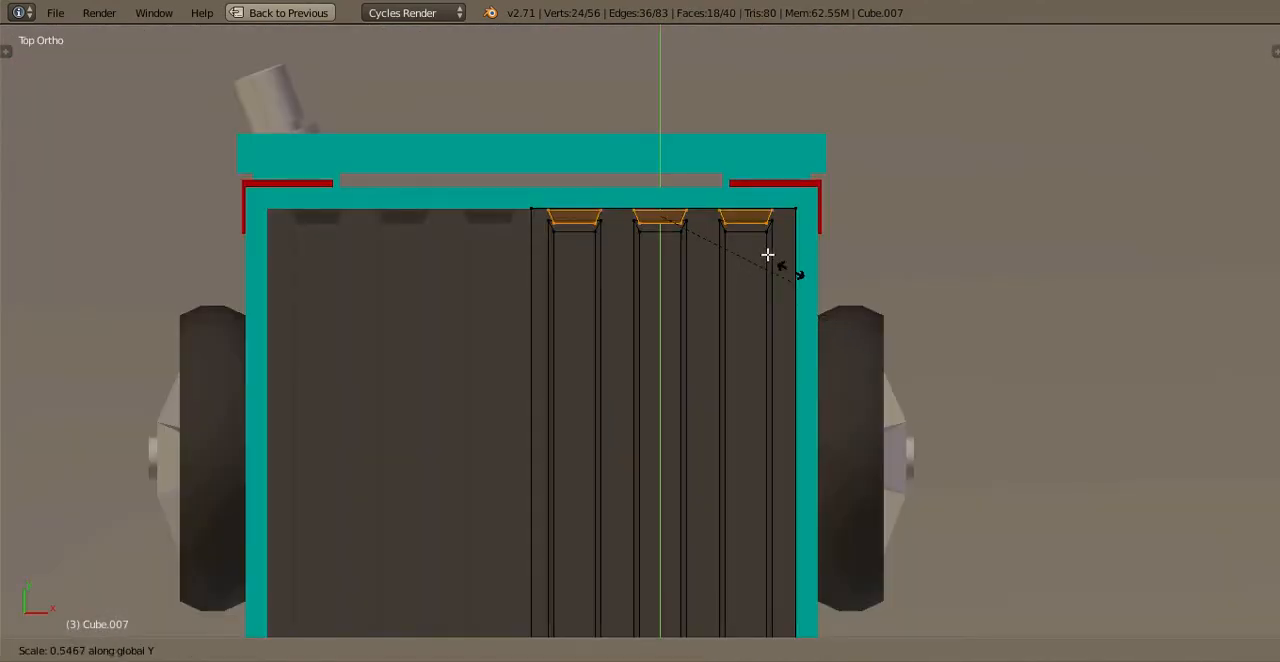
click(666, 214)
scroll(670, 160, up, 2)
key(g)
key(y)
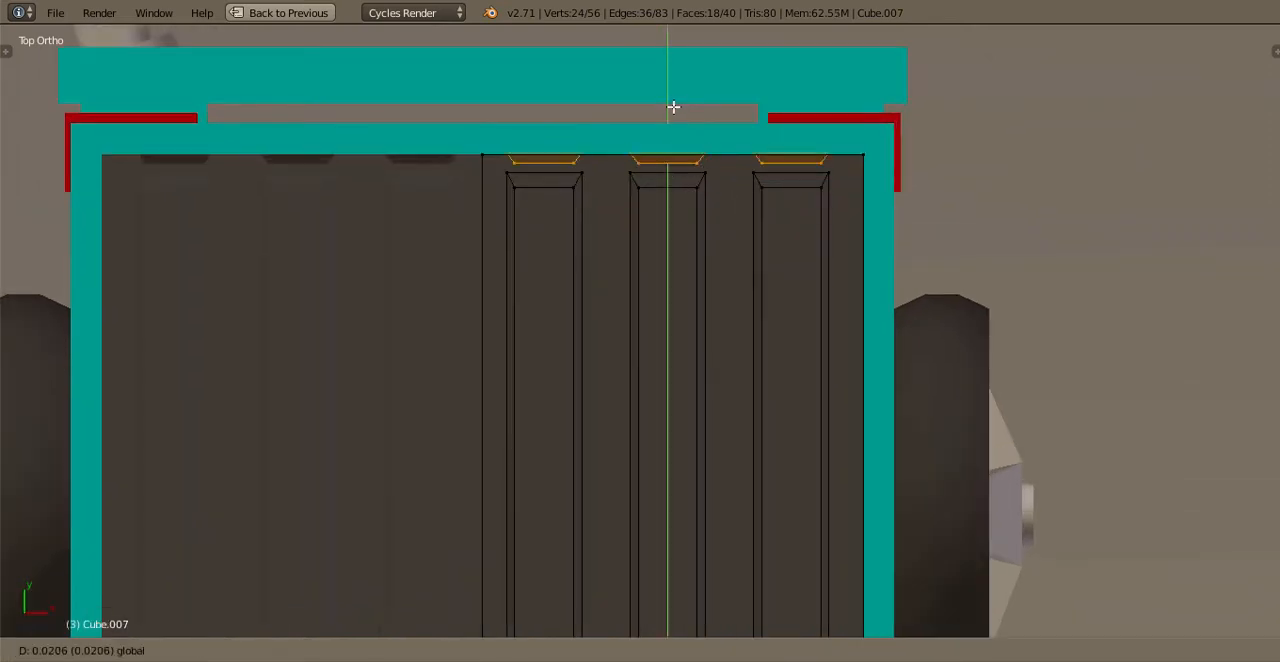
click(673, 109)
Select the floor ribs, flatten them along Z and lower them onto the bed floor
key(KP_3)
scroll(594, 300, down, 2)
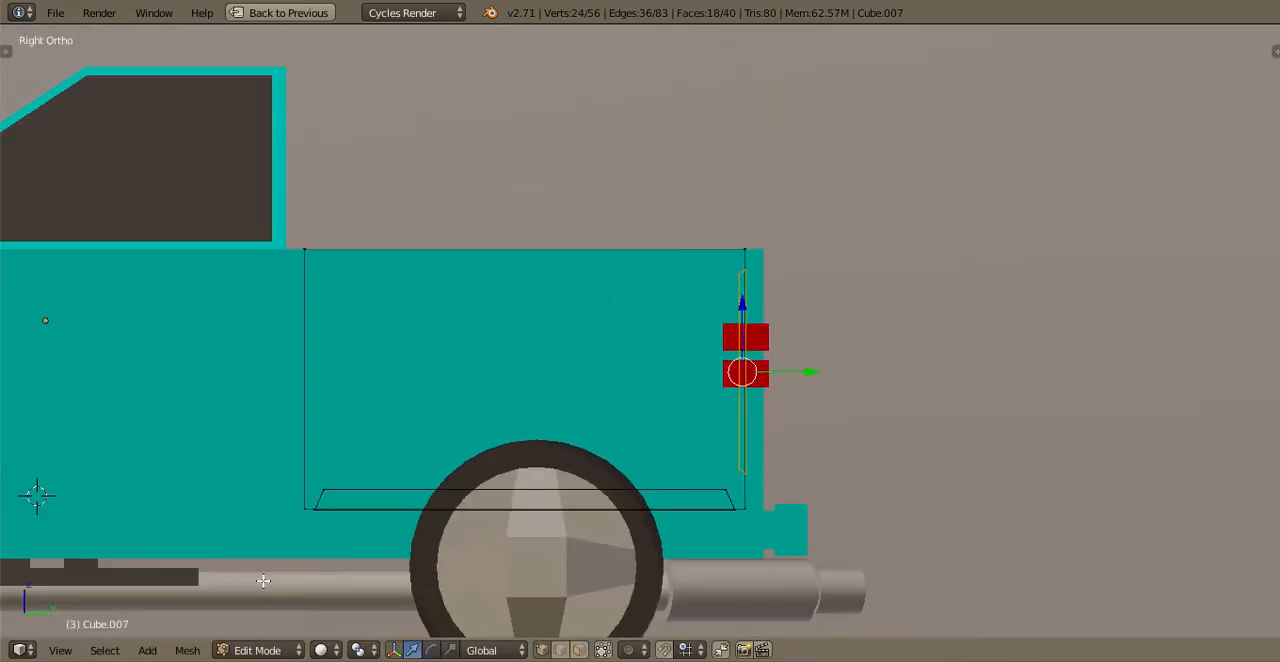
key(a)
key(b)
drag(310, 527, 739, 469)
key(s)
key(z)
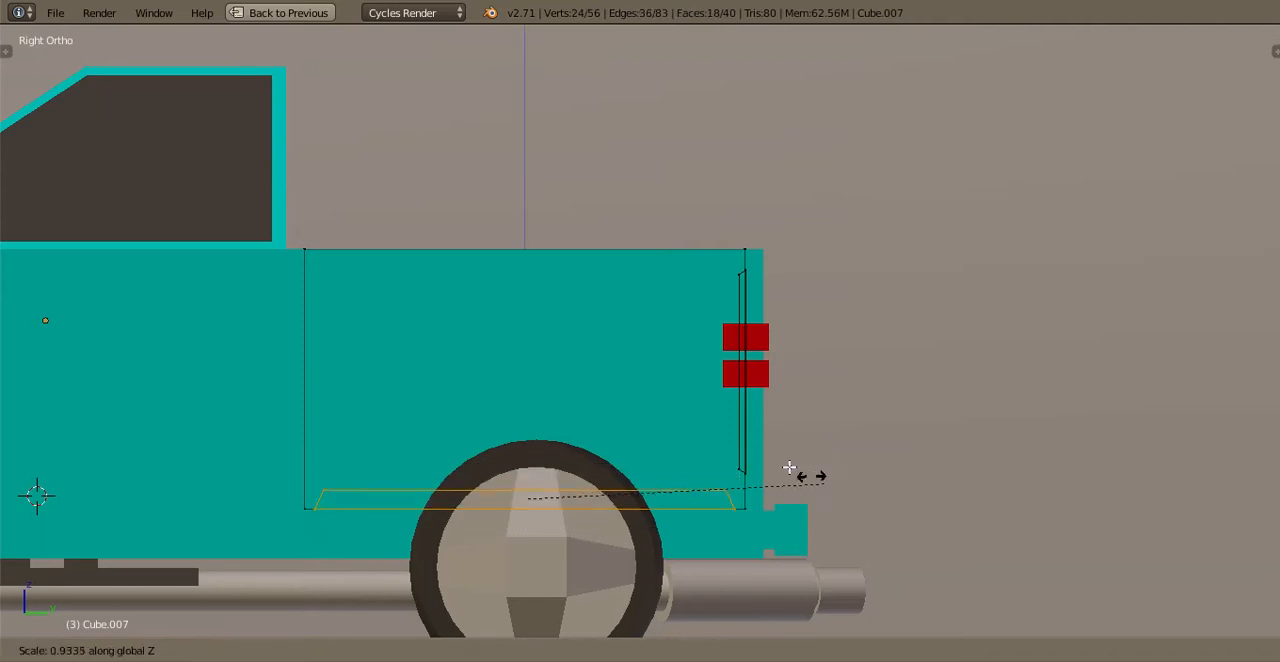
click(724, 462)
scroll(499, 485, up, 1)
key(g)
key(z)
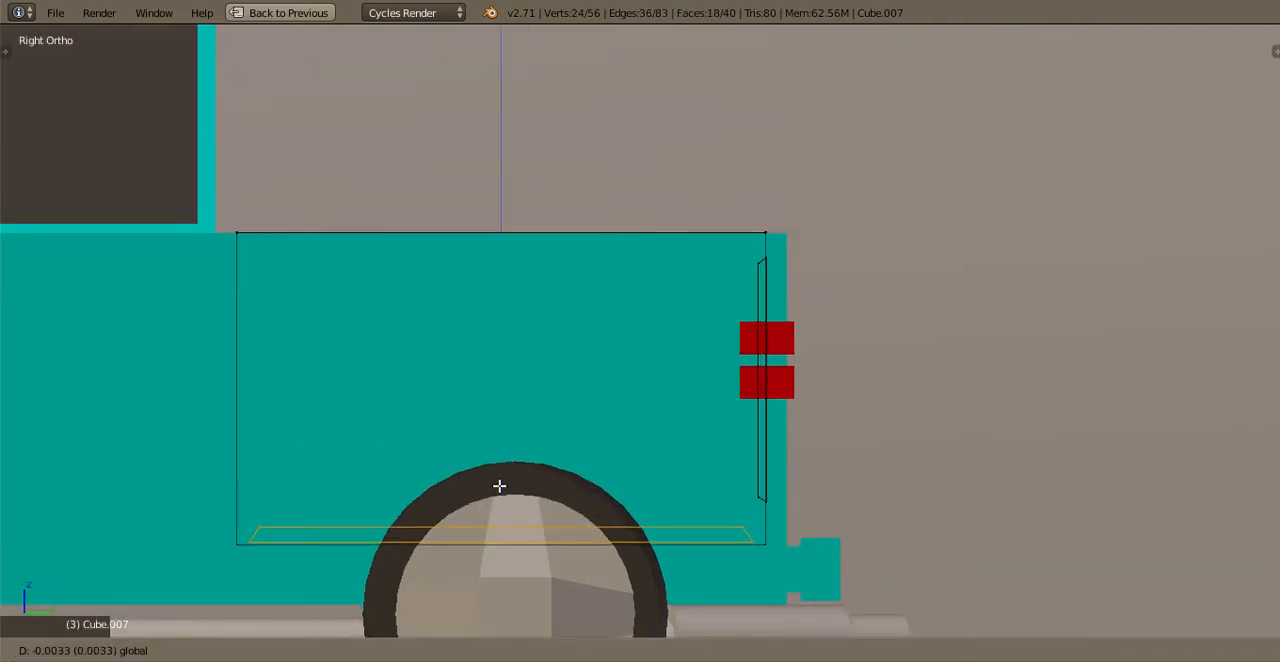
click(602, 380)
key(Tab)
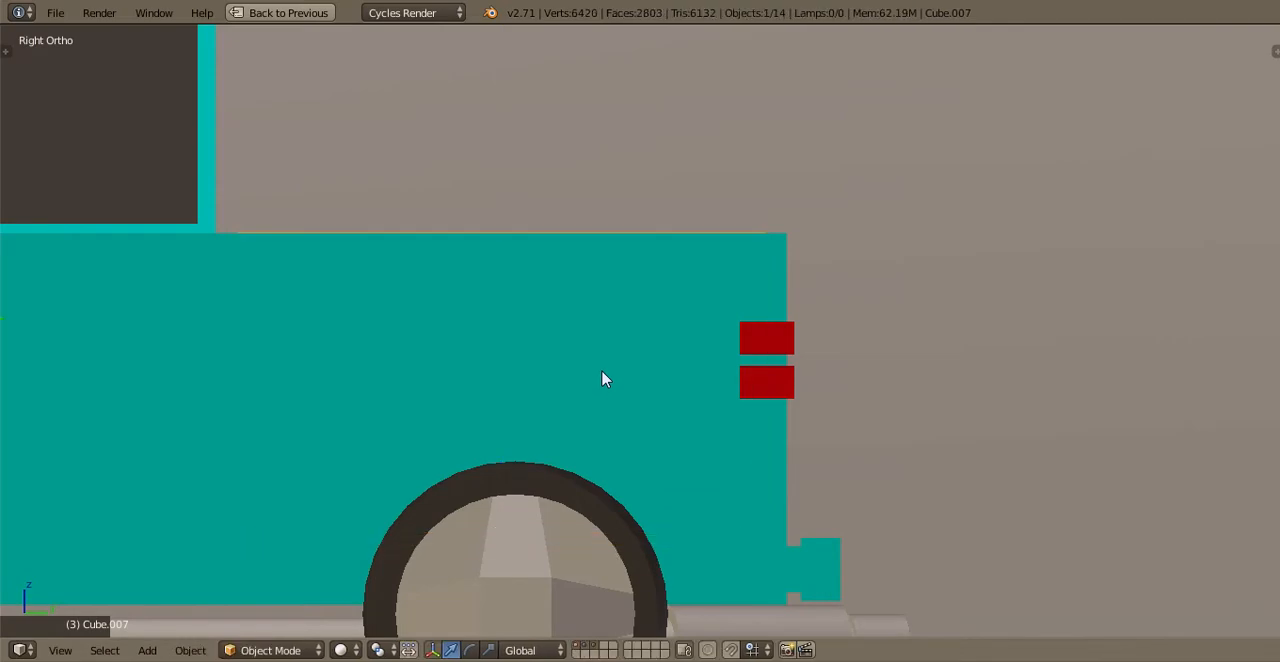
Clear the selection, check the truck through the camera and save the file over the existing version
middle_drag(651, 171, 634, 311)
key(a)
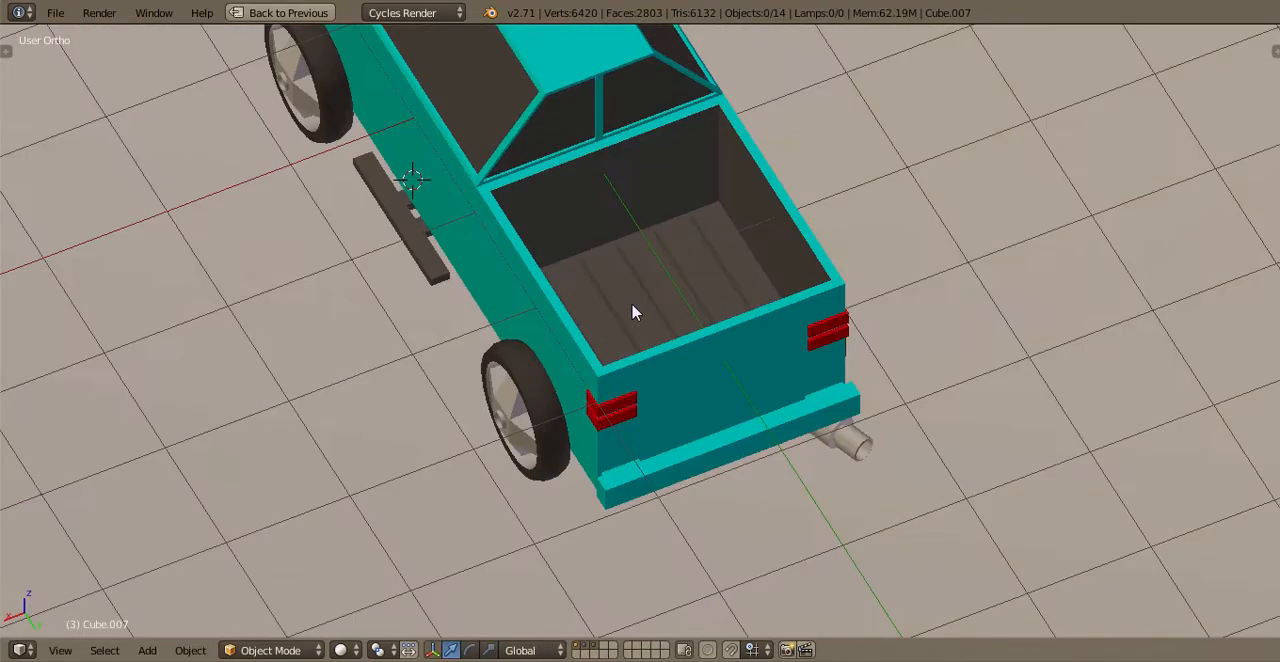
key(a)
key(a)
key(ctrl+s)
click(634, 311)
key(KP_3)
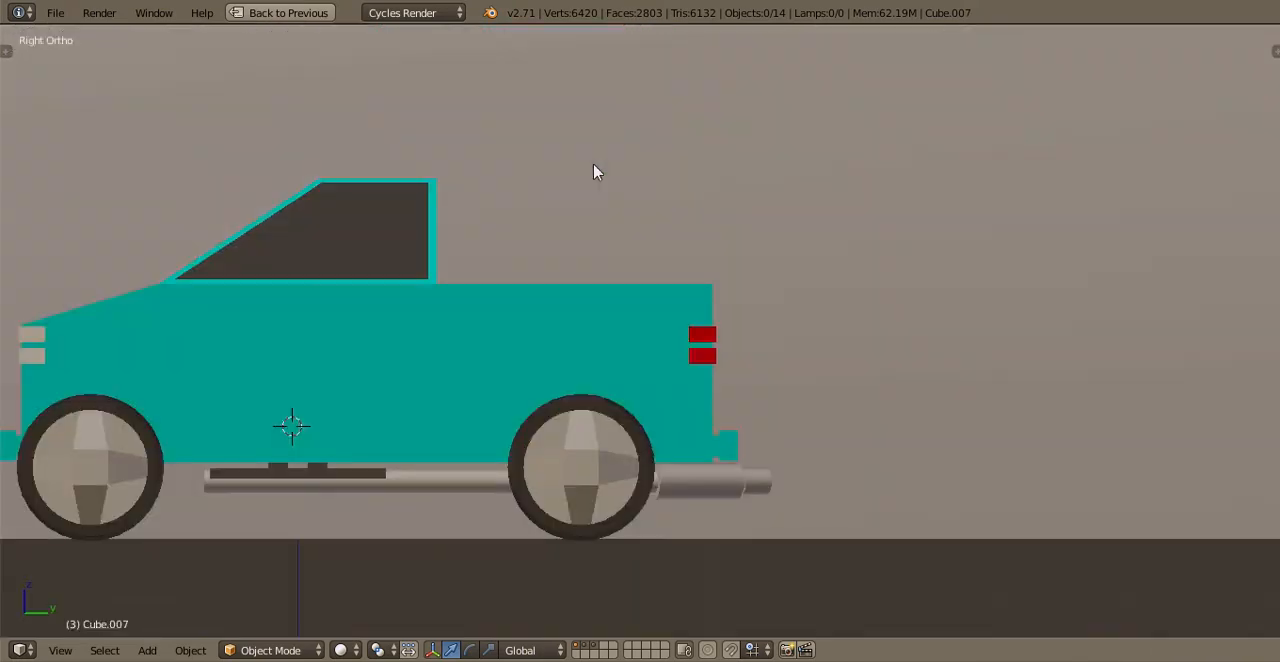
key(KP_0)
scroll(603, 224, up, 3)
key(ctrl+s)
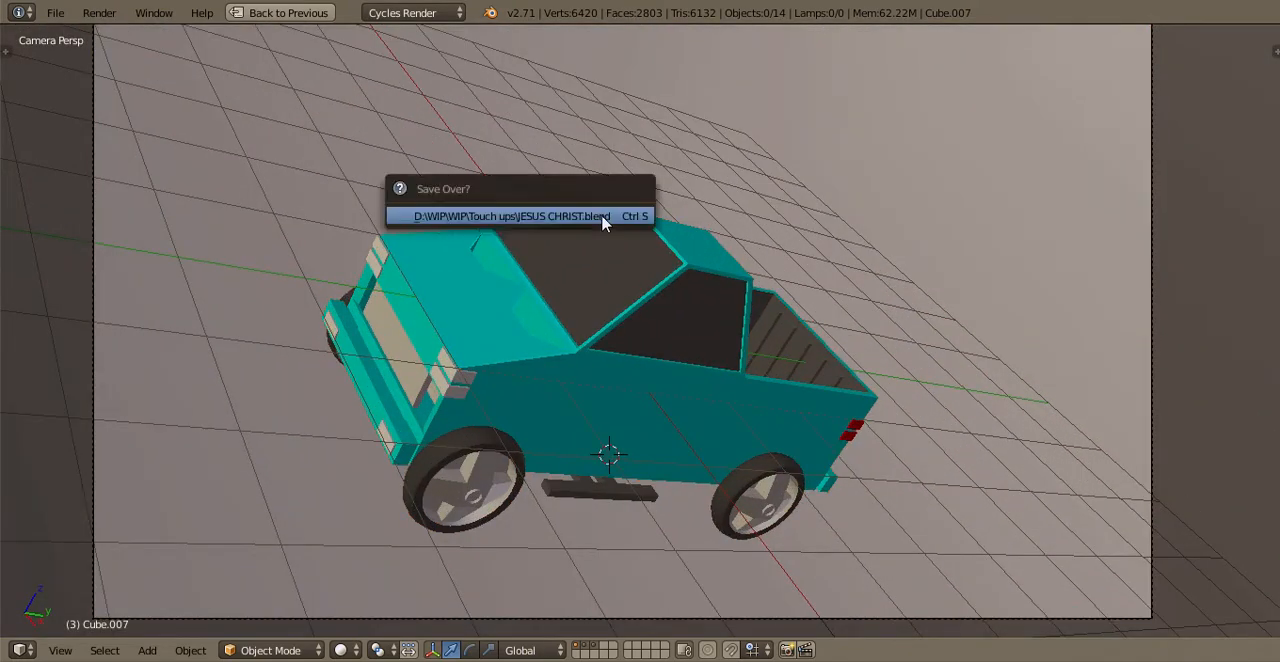
click(600, 214)
Try moving the hood panel away from the engine bay
scroll(603, 220, up, 3)
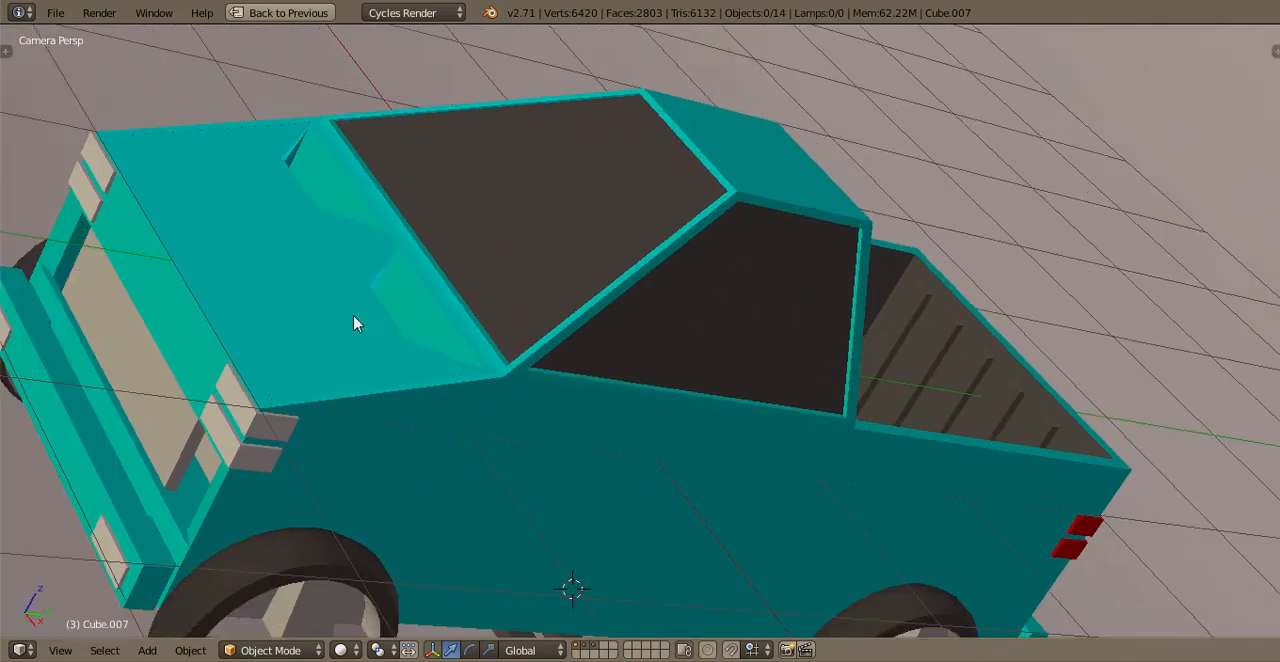
right_click(355, 315)
scroll(388, 292, down, 1)
key(g)
click(575, 147)
key(ctrl+z)
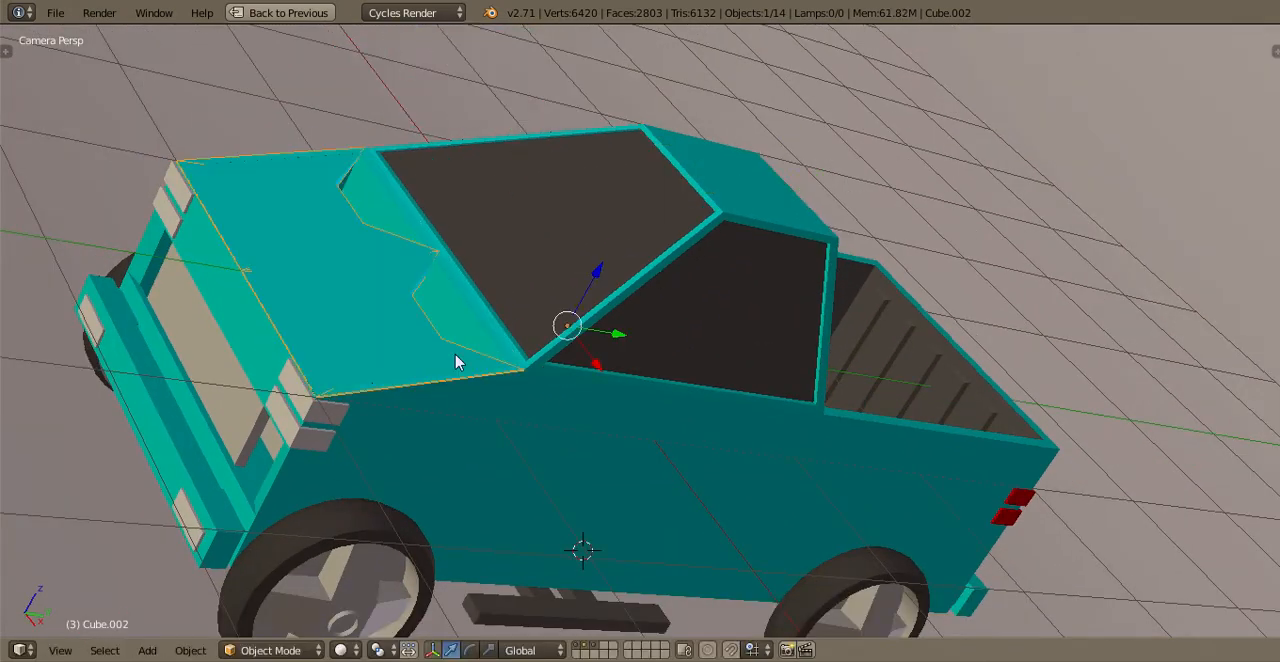
Show only the first layer and open the truck body's mesh for editing in face selection mode
key(1)
shift+middle_drag(329, 312, 474, 286)
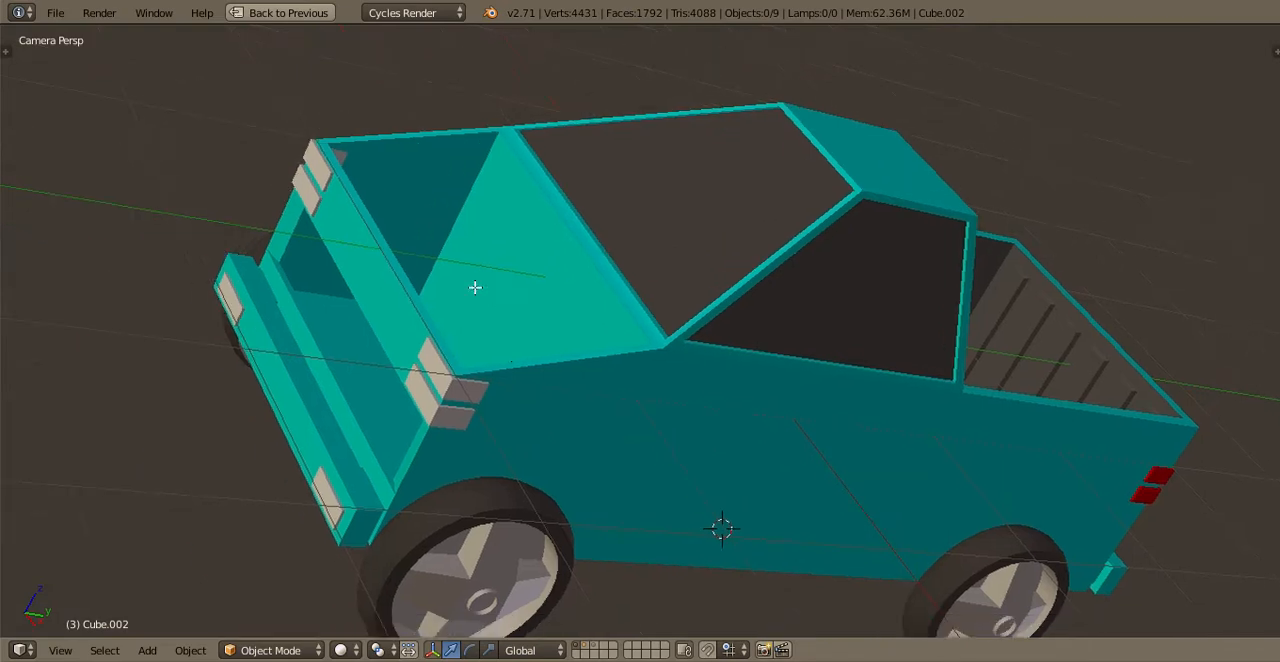
right_click(490, 315)
scroll(529, 377, down, 1)
key(Tab)
middle_drag(529, 377, 530, 492)
scroll(720, 489, up, 1)
click(603, 654)
click(580, 651)
scroll(655, 199, up, 2)
scroll(689, 375, up, 2)
Select the engine bay's back wall, side wall and floor faces and separate them into their own object
right_click(494, 508)
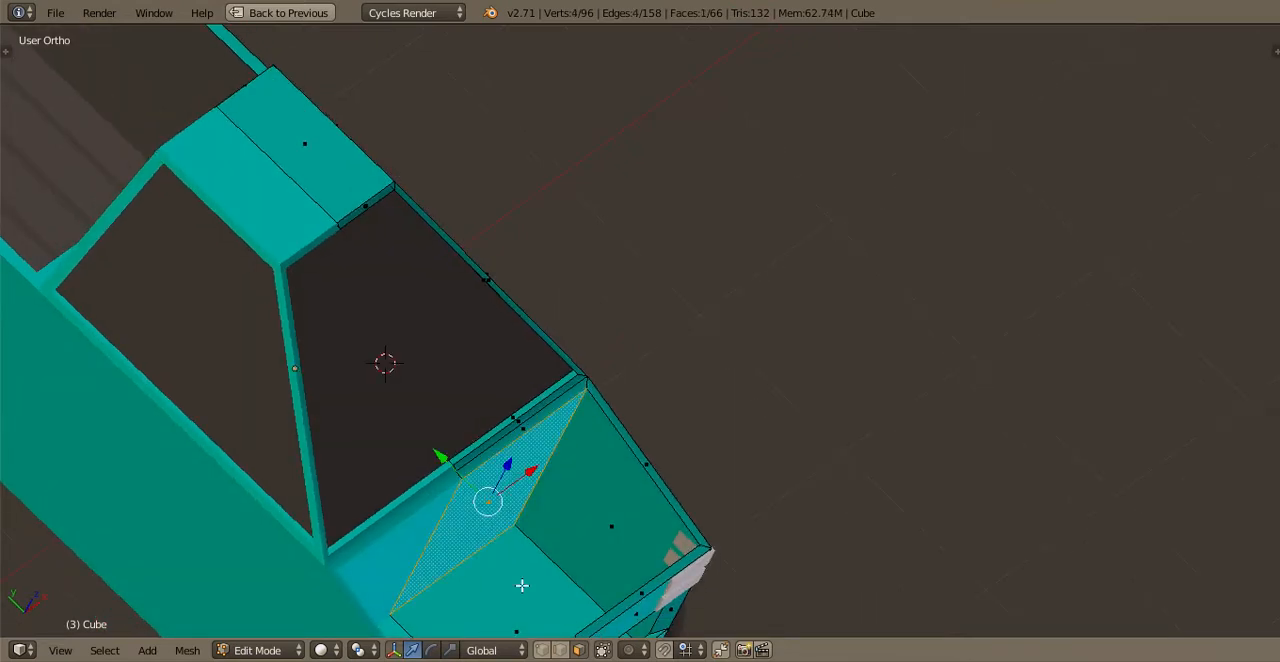
shift+right_click(630, 541)
shift+right_click(540, 592)
shift+middle_drag(434, 606, 392, 348)
scroll(460, 400, down, 2)
scroll(610, 234, up, 2)
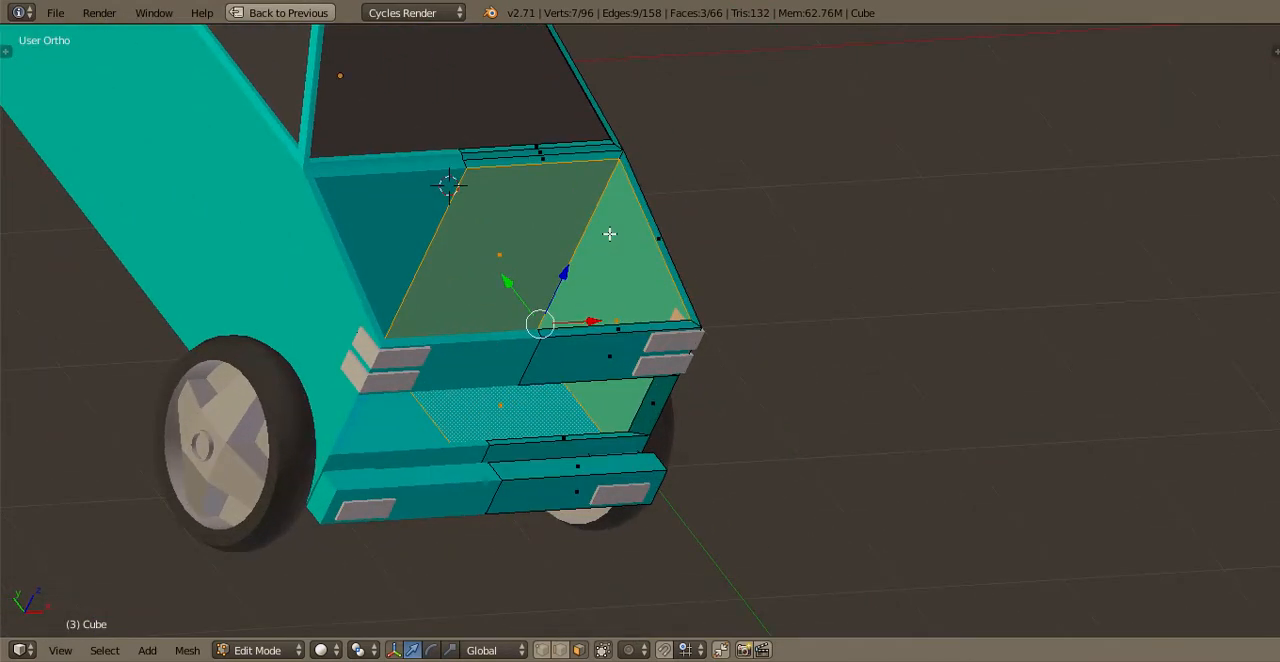
key(p)
click(536, 238)
key(Tab)
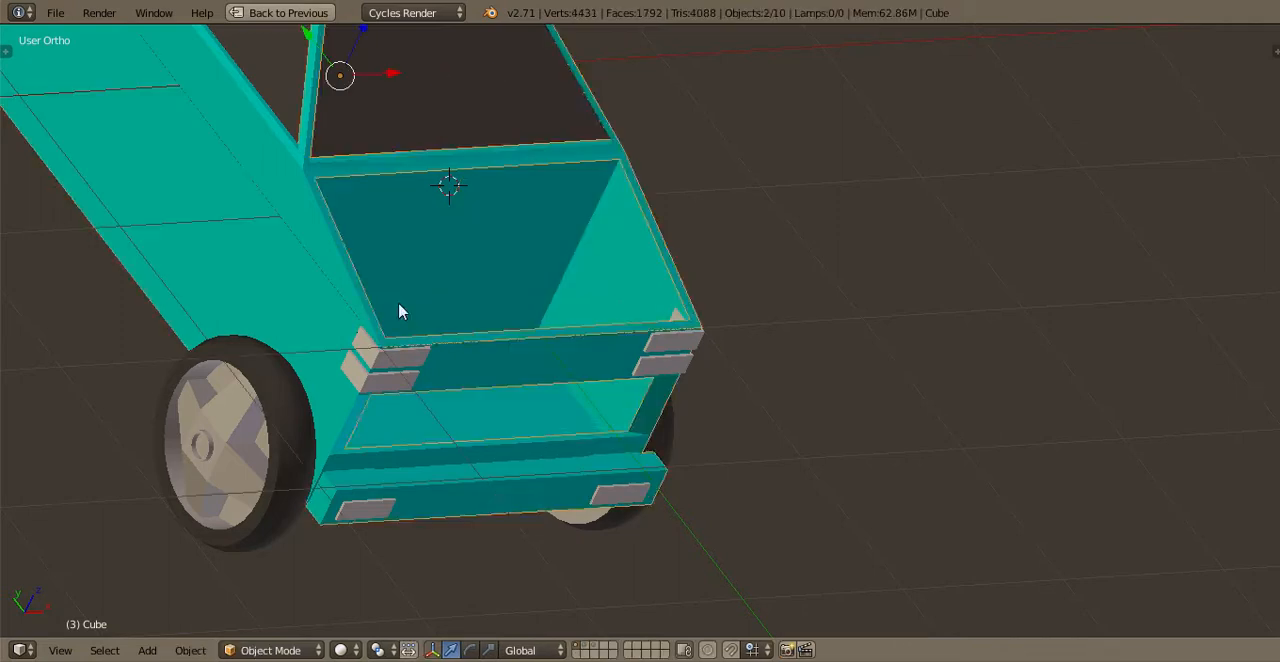
Select the separated engine bay interior and set its glossy material's roughness to 0.1
right_click(400, 309)
key(ctrl+Up)
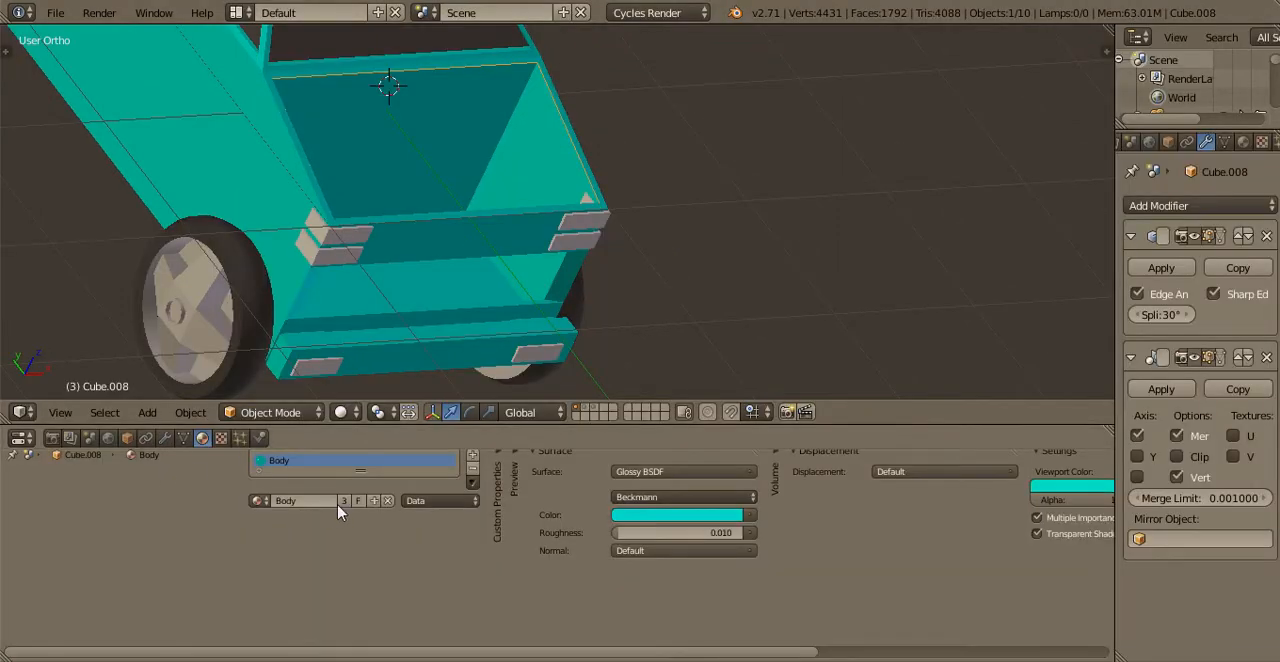
click(665, 533)
text(0)
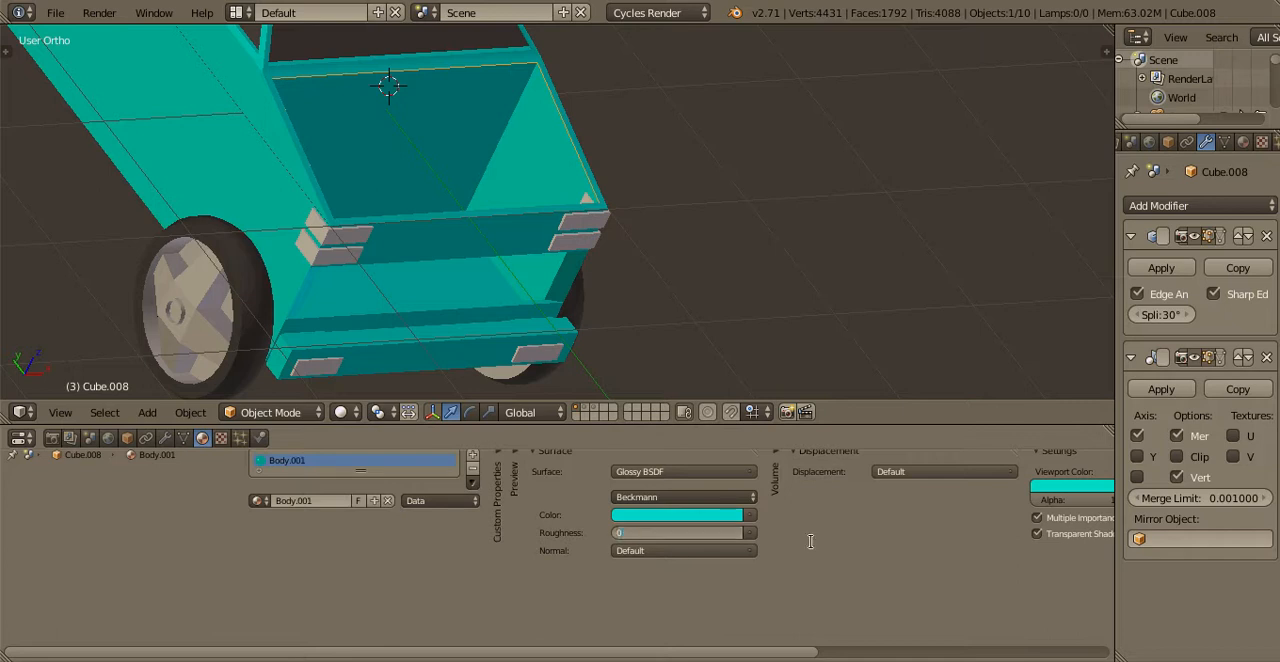
text(.1)
key(Return)
Change the engine bay material's glossy color from cyan to a darker neutral grey
click(671, 519)
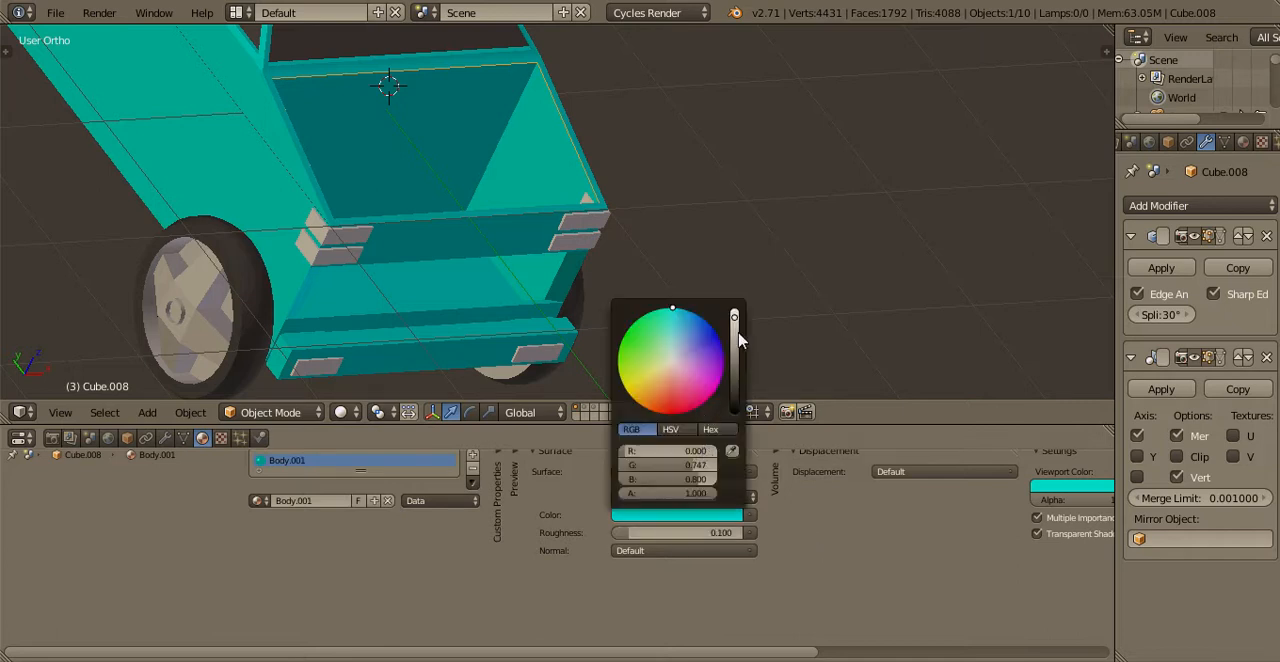
drag(738, 333, 729, 389)
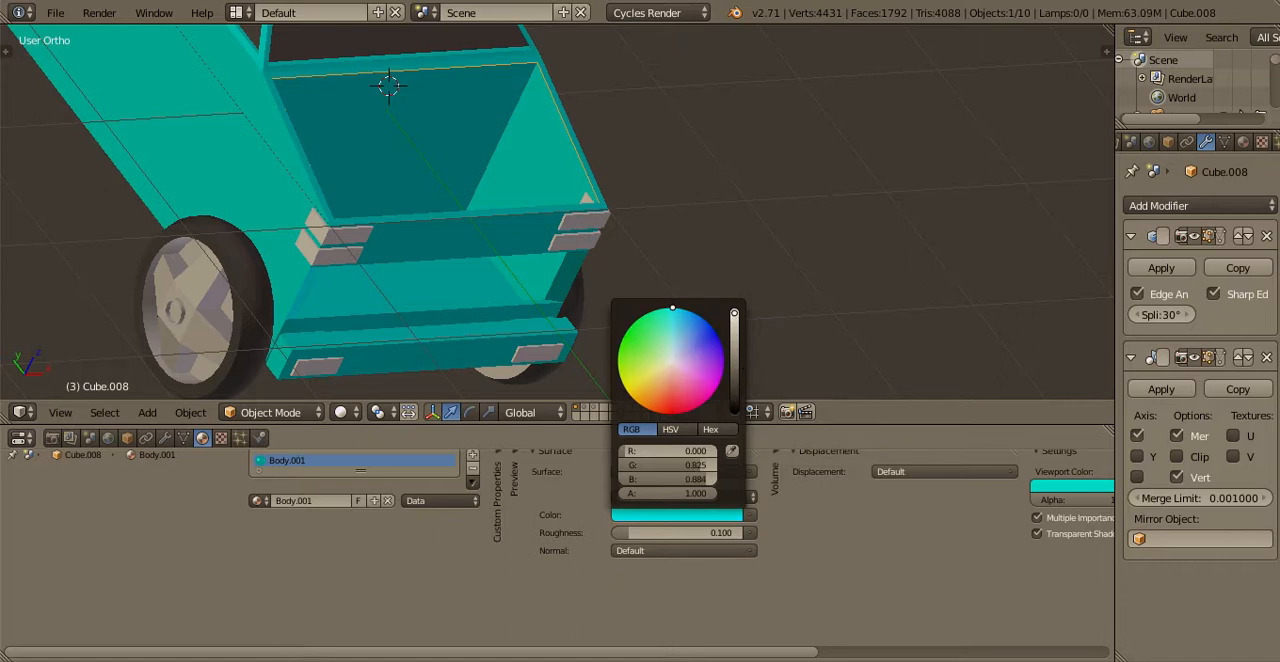
drag(734, 314, 734, 342)
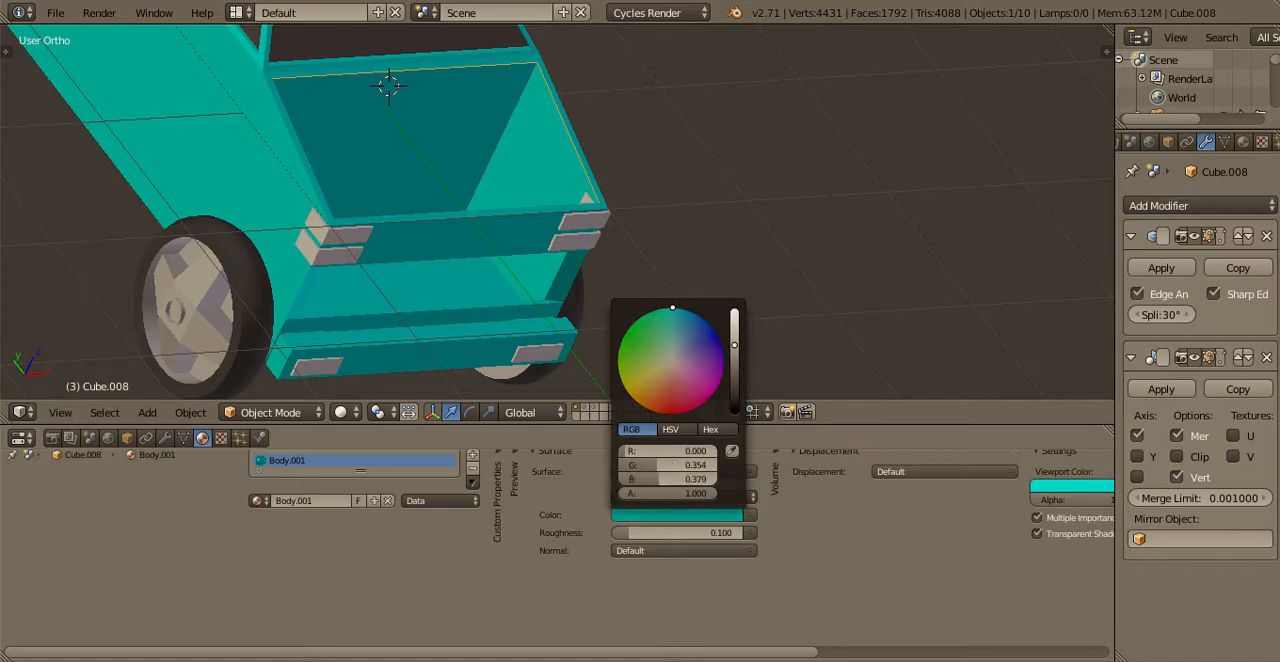
drag(674, 465, 778, 452)
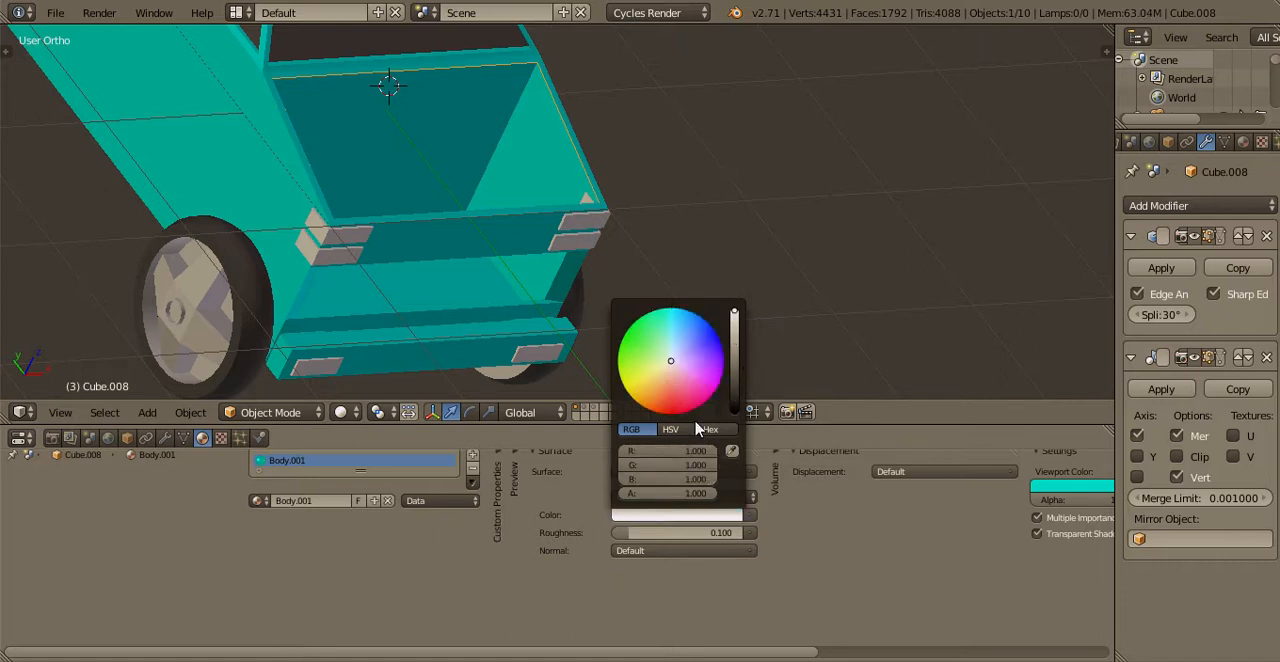
drag(734, 312, 734, 346)
Set the engine bay material's viewport color to a neutral light grey with equal red, green and blue values
click(1057, 488)
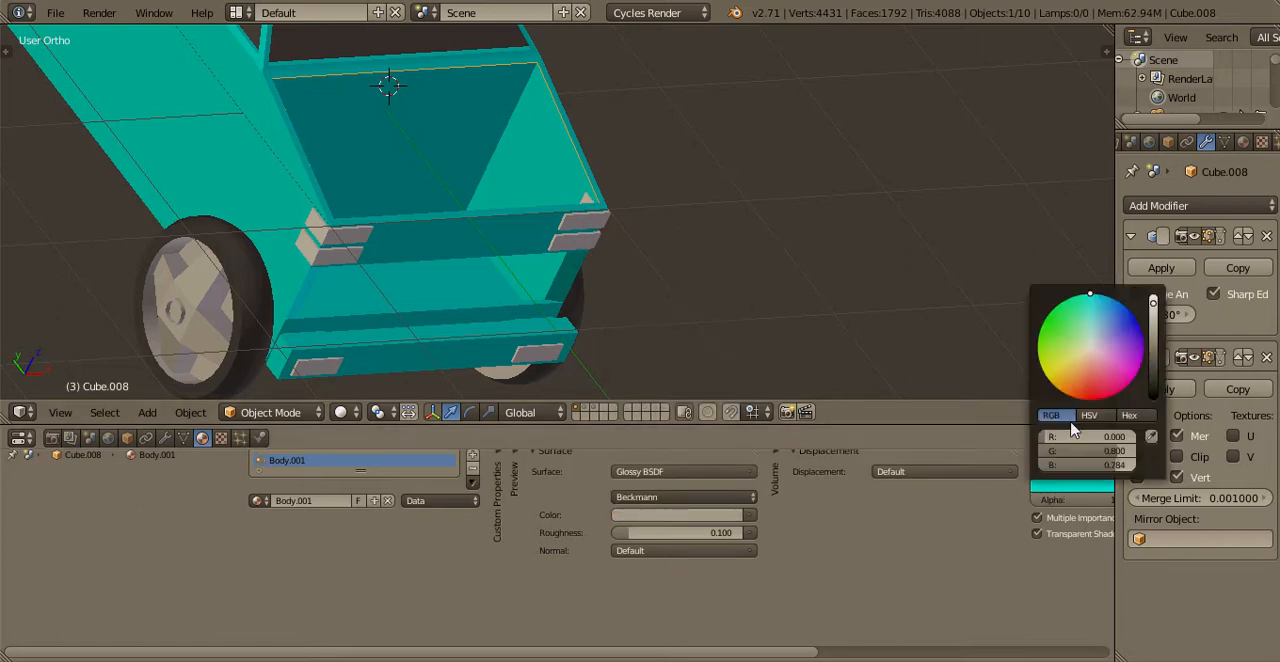
drag(1068, 437, 1136, 465)
drag(1153, 333, 1147, 342)
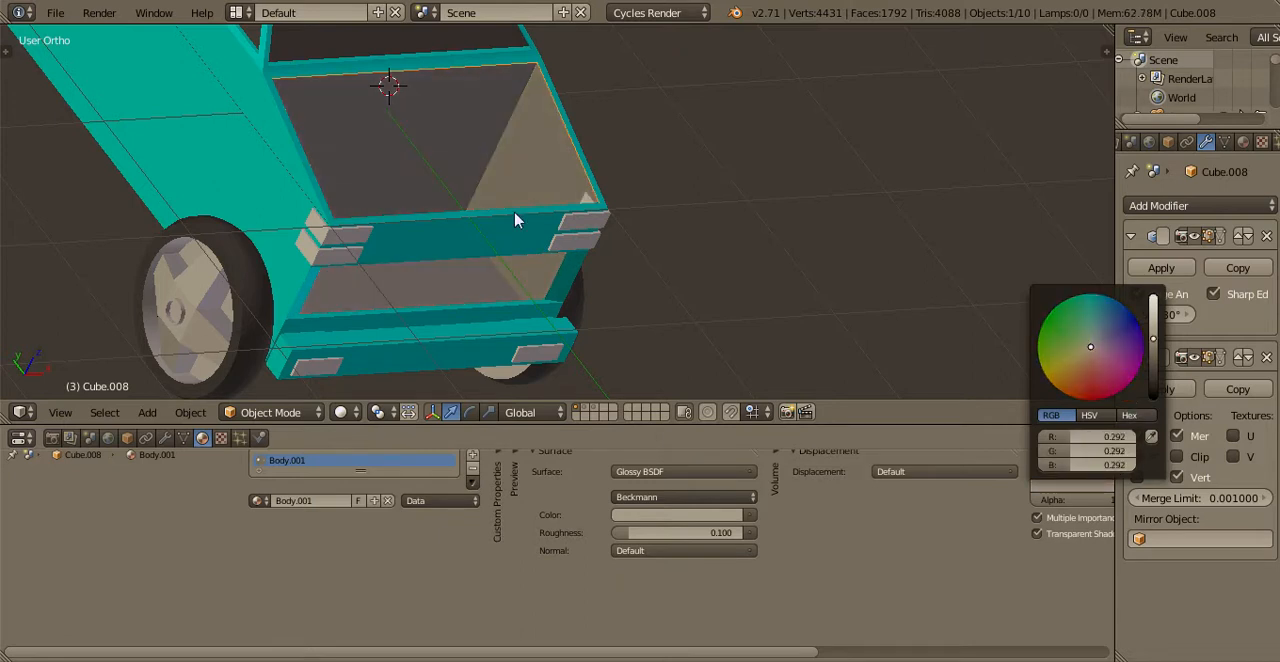
shift+middle_drag(514, 214, 665, 280)
click(1075, 497)
click(1075, 488)
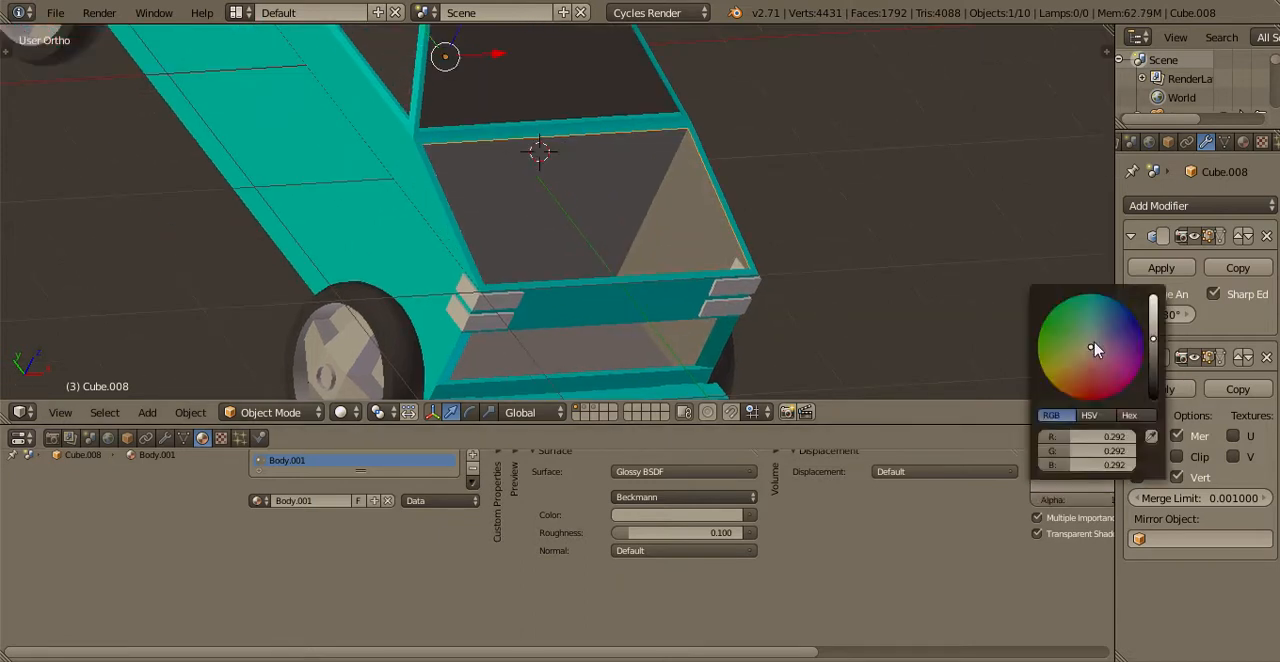
click(1155, 321)
Enlarge the 3D view and examine the engine bay interior around the engine, with and without the hood layer shown
middle_drag(564, 230, 460, 245)
key(shift+space)
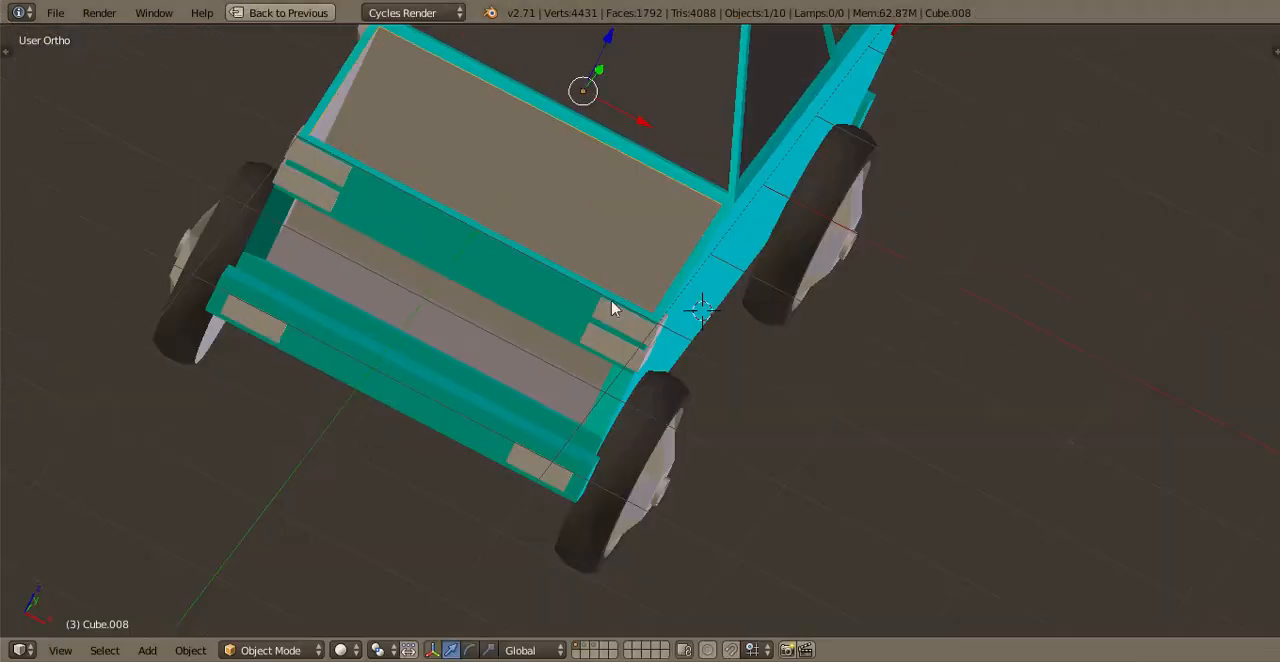
shift+middle_drag(706, 304, 694, 157)
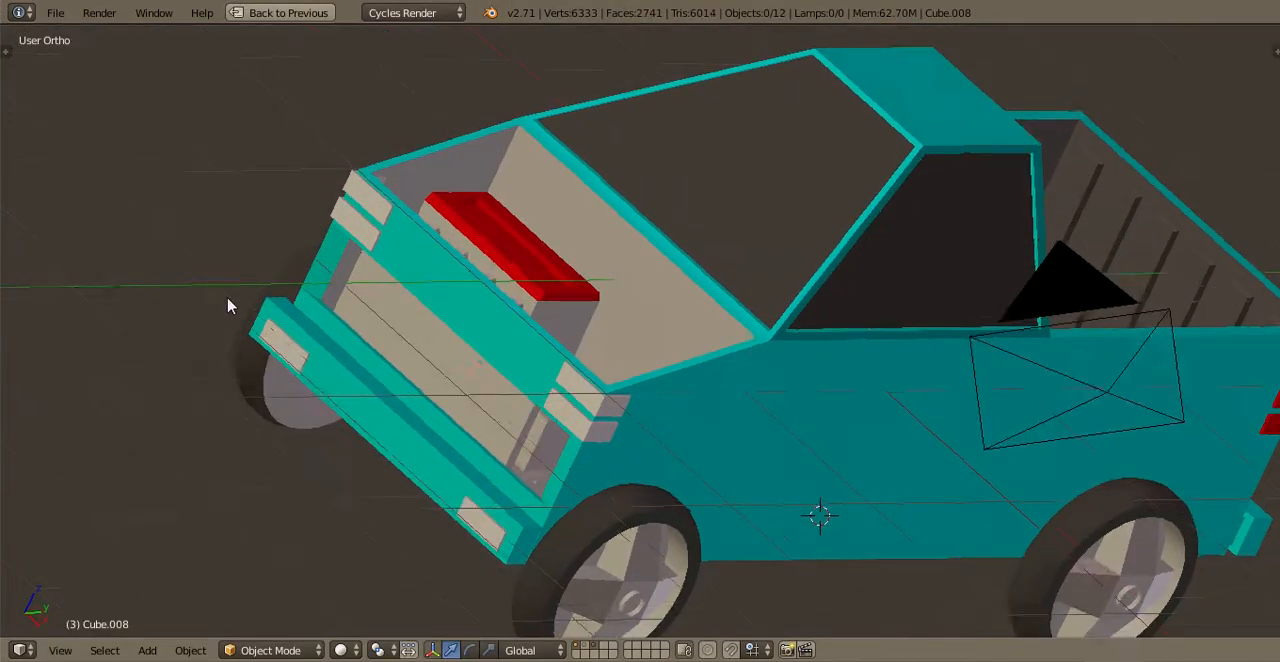
middle_drag(229, 300, 775, 135)
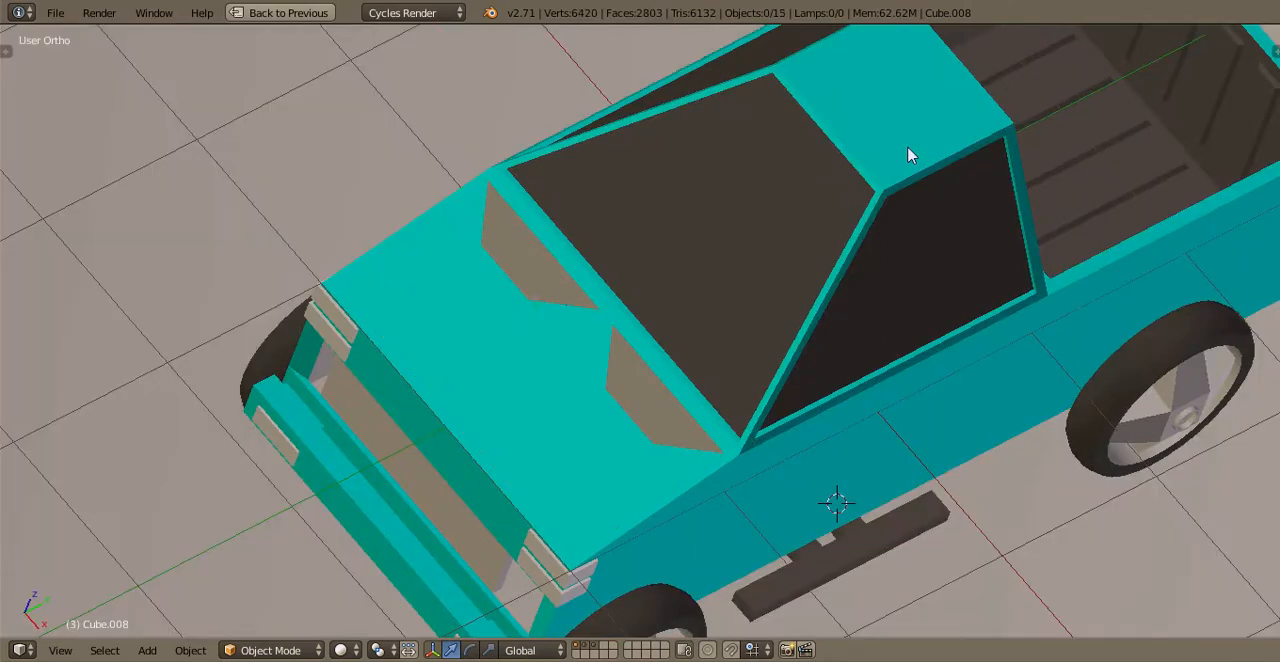
middle_drag(909, 154, 800, 185)
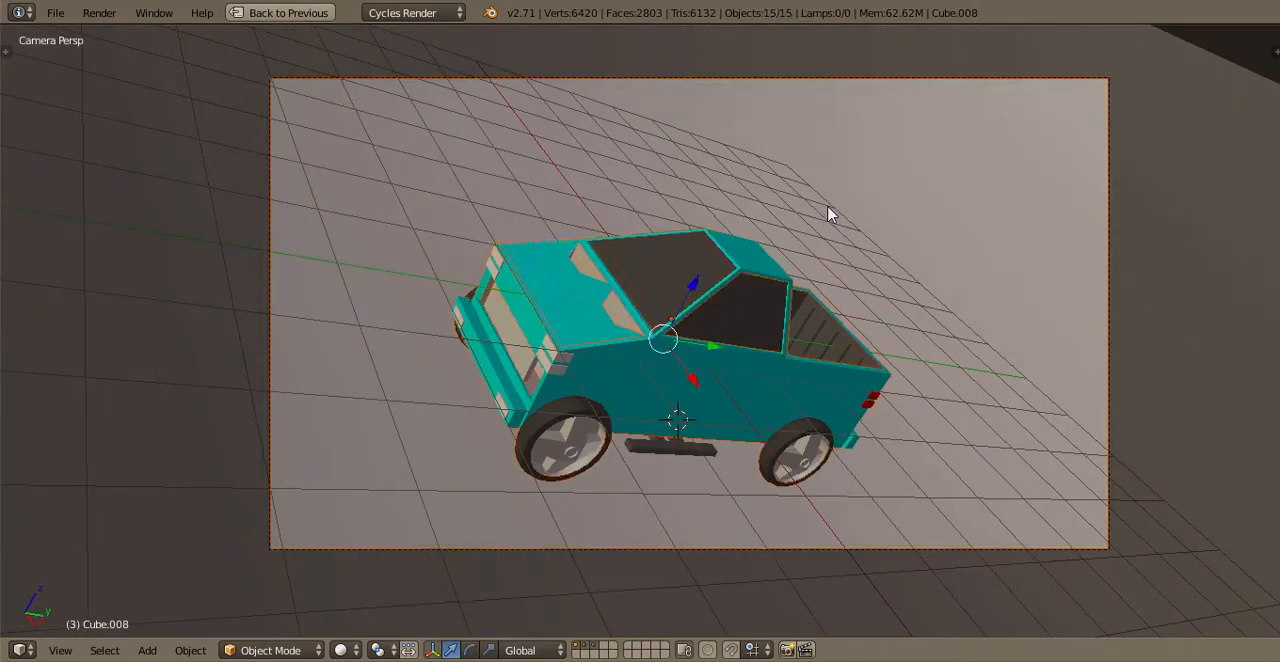
Clear the selection, save the file over the existing version and view the truck from the front
key(a)
key(ctrl+s)
key(Return)
shift+middle_drag(744, 338, 729, 245)
scroll(729, 245, up, 5)
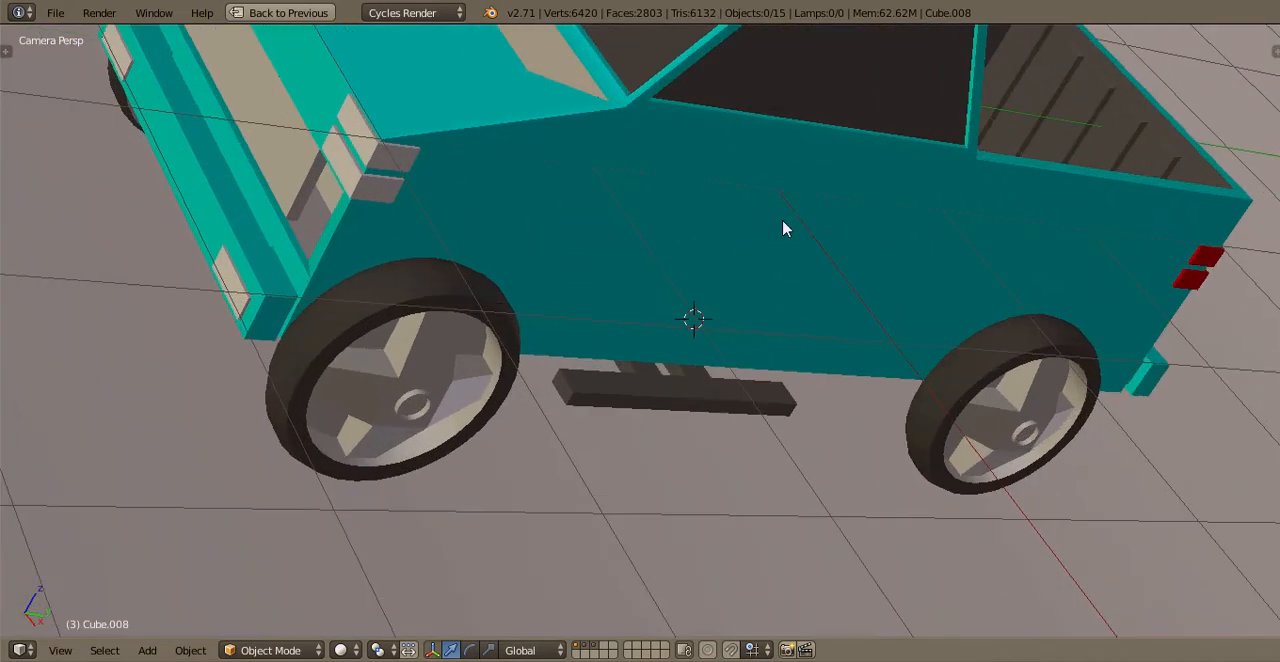
key(KP_1)
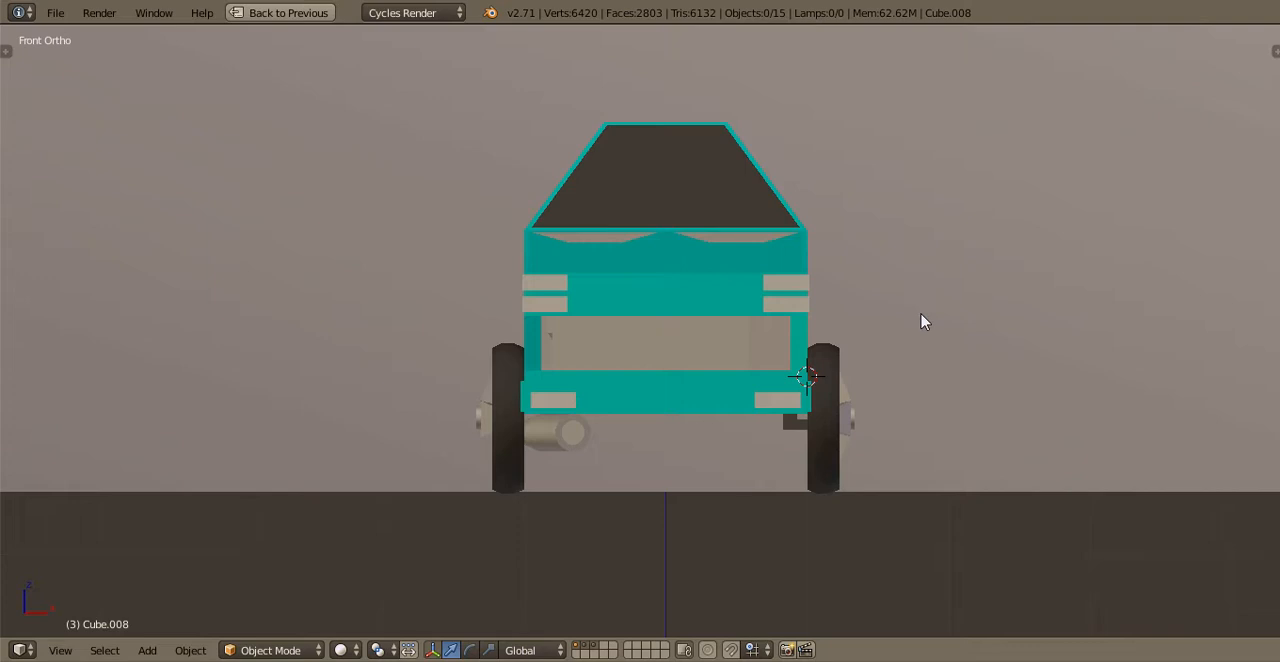
Move the ground plane to layer 4 and display only that layer
right_click(921, 314)
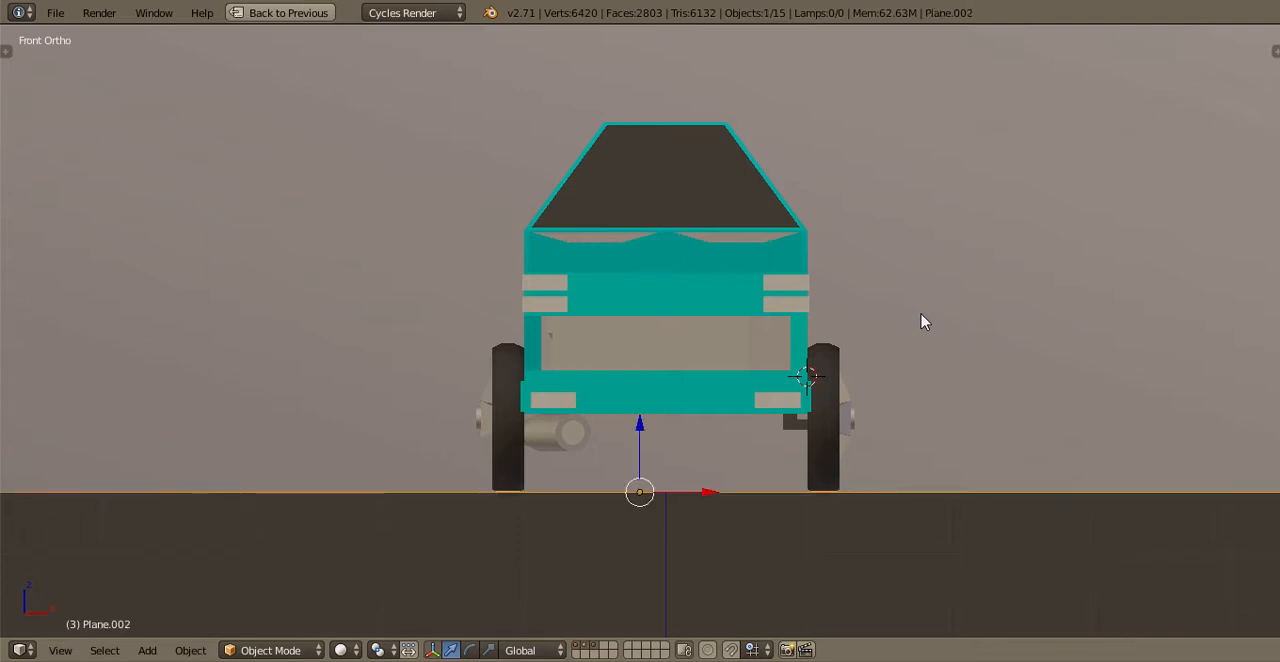
scroll(921, 314, down, 2)
scroll(921, 314, up, 1)
key(m)
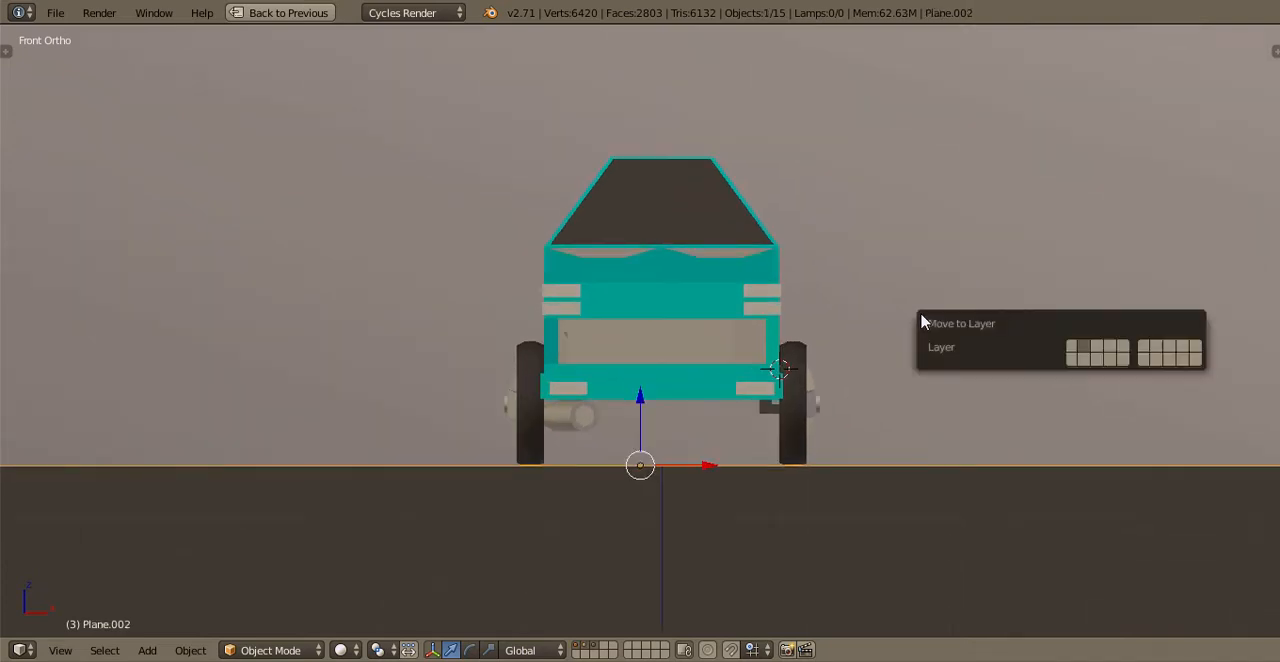
key(4)
scroll(934, 260, down, 1)
middle_drag(934, 260, 833, 342)
key(4)
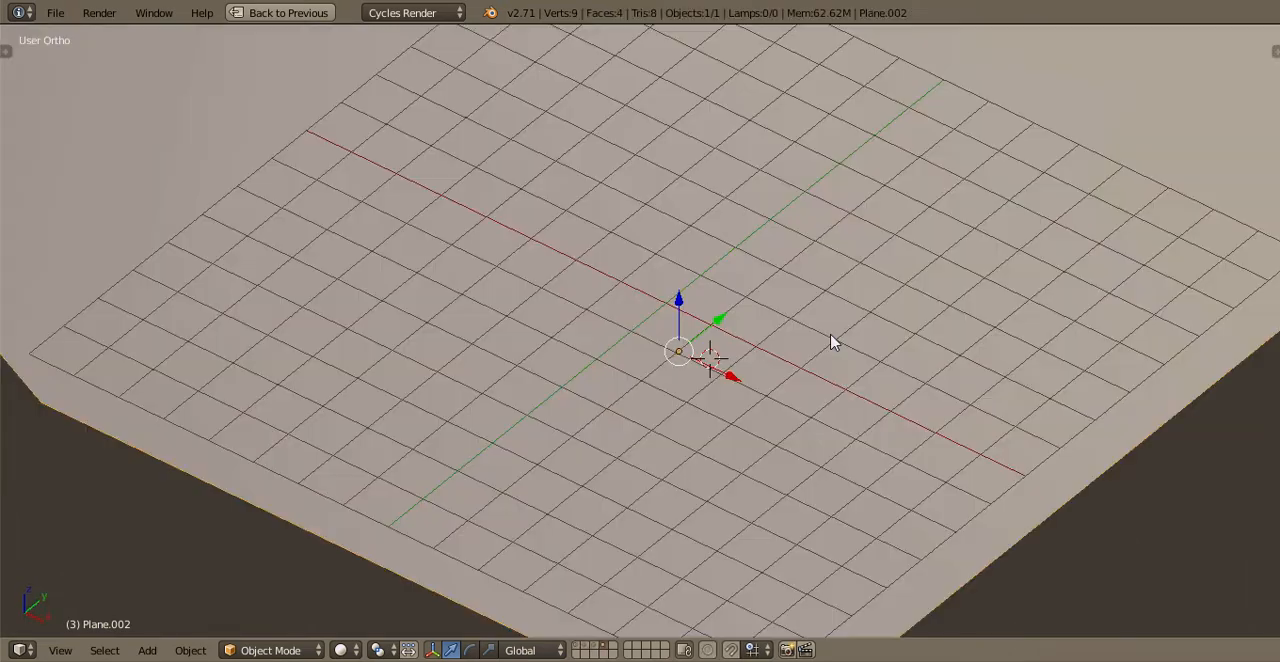
Go through the scene layers one at a time to examine what each holds, ending on the truck body layer
scroll(622, 448, down, 5)
key(1)
key(2)
key(3)
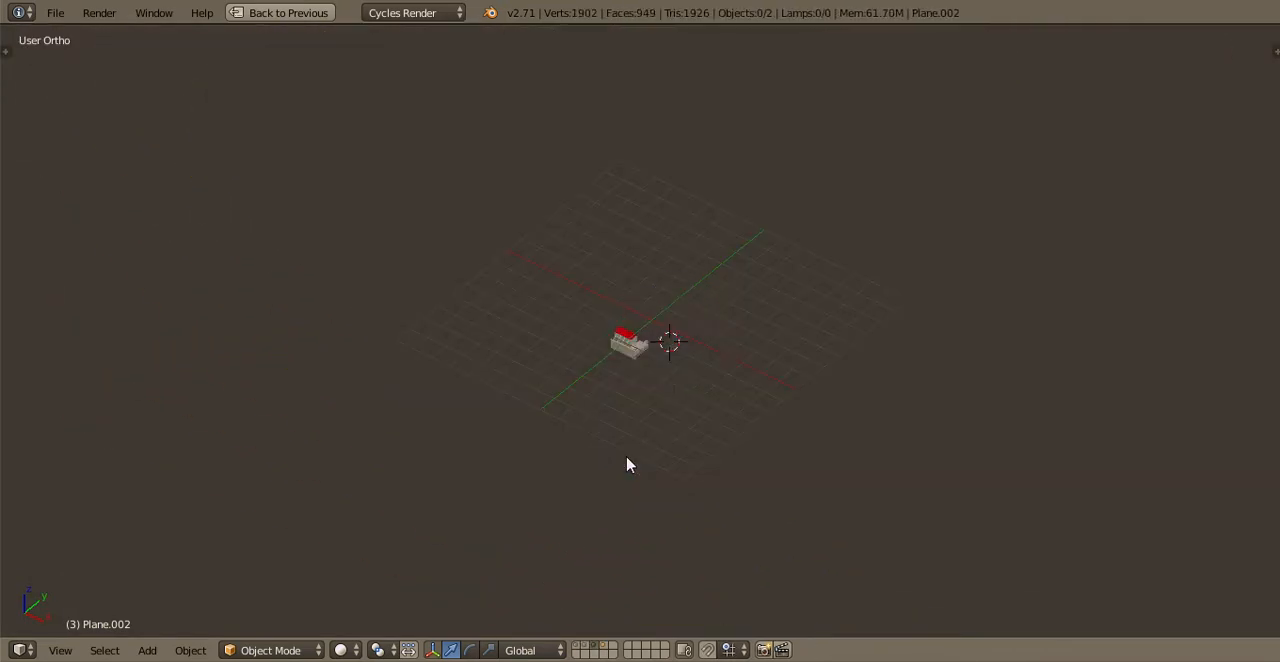
scroll(621, 446, up, 4)
scroll(621, 447, up, 5)
key(1)
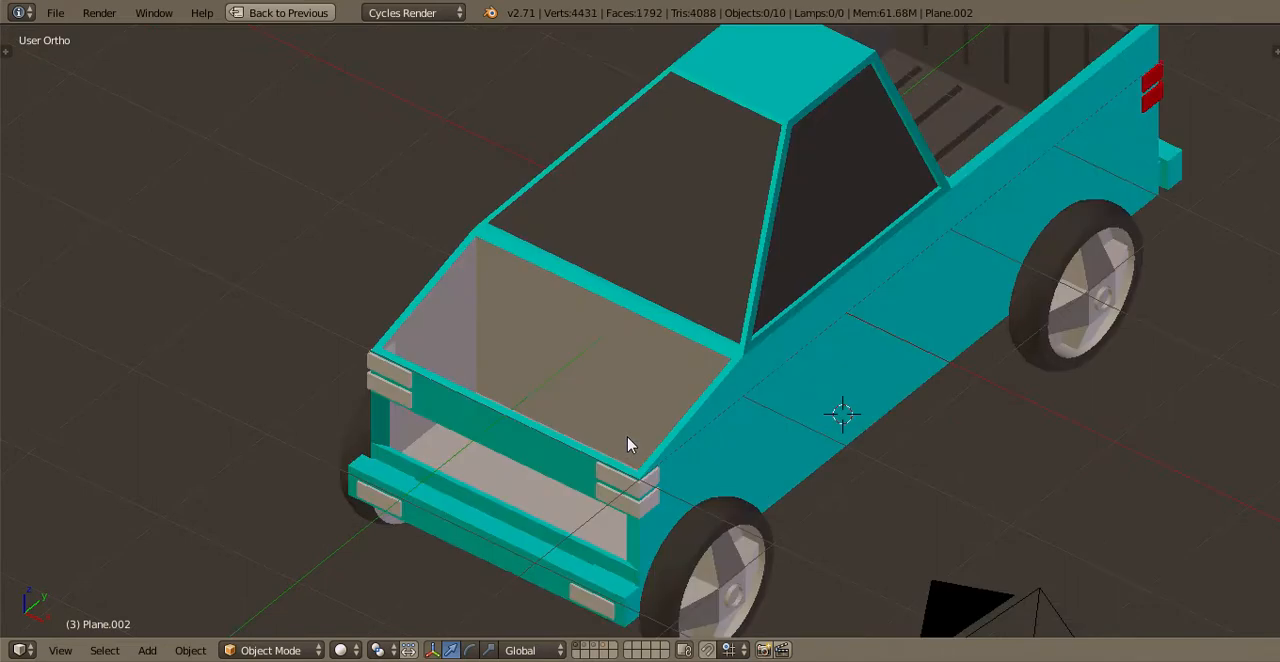
key(2)
key(3)
key(4)
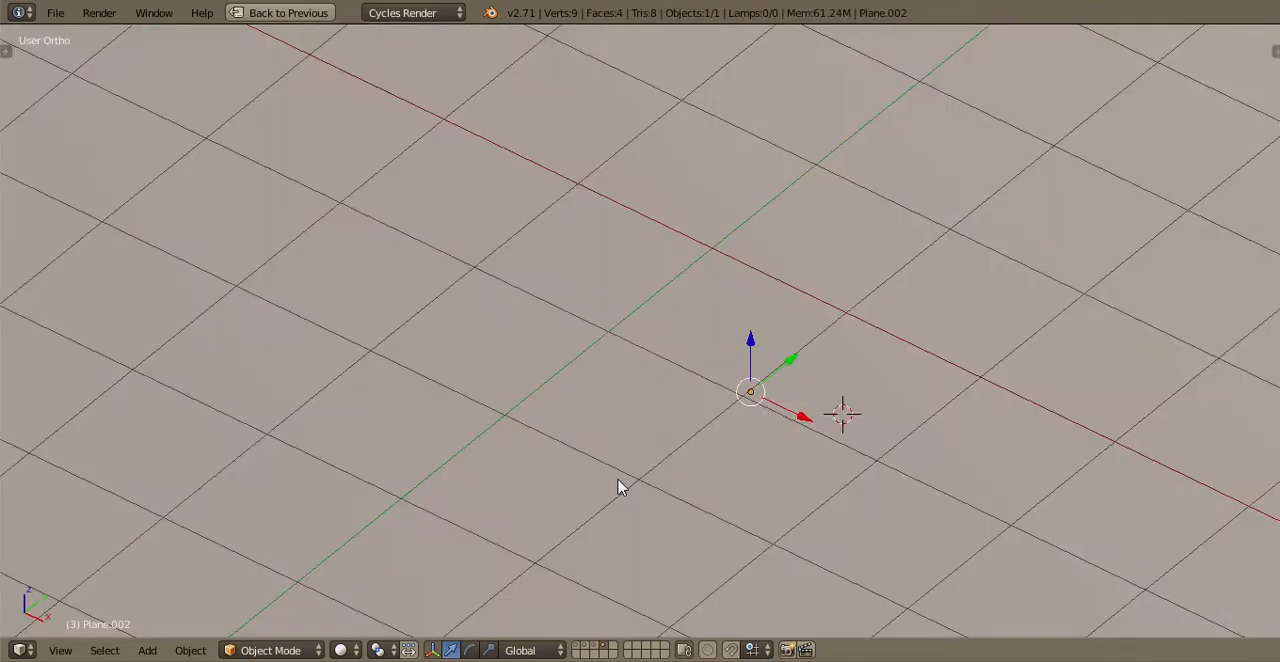
key(5)
key(6)
key(9)
key(0)
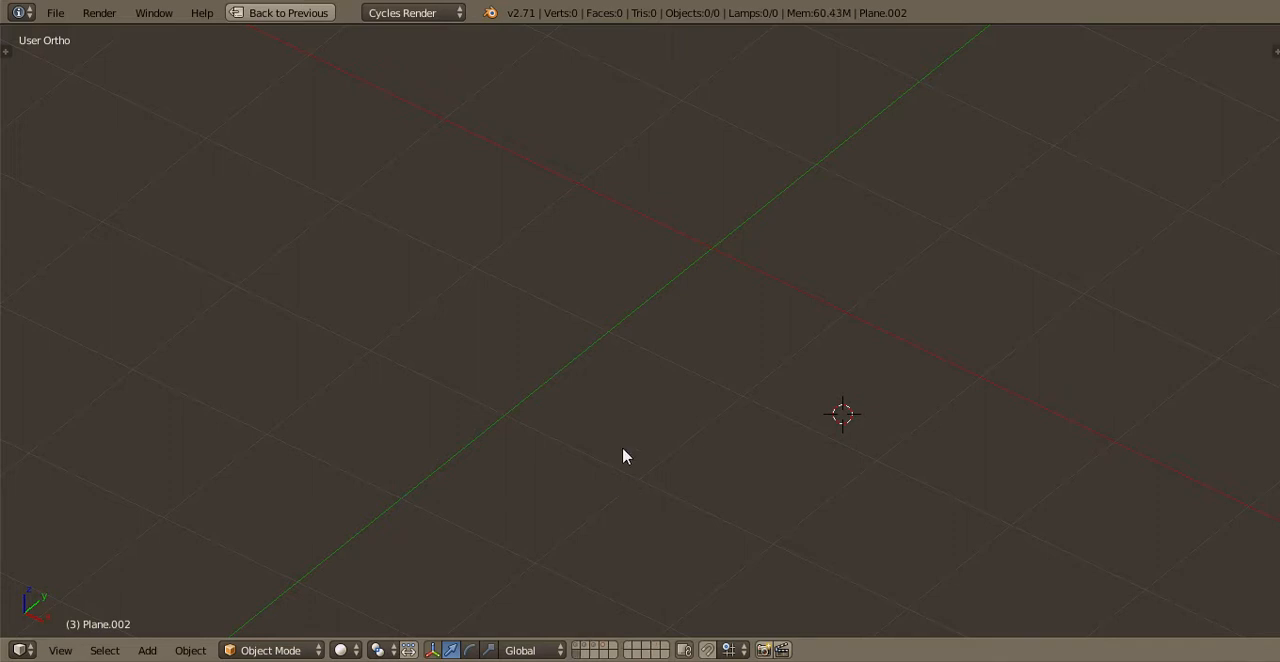
key(9)
key(0)
key(1)
key(2)
key(1)
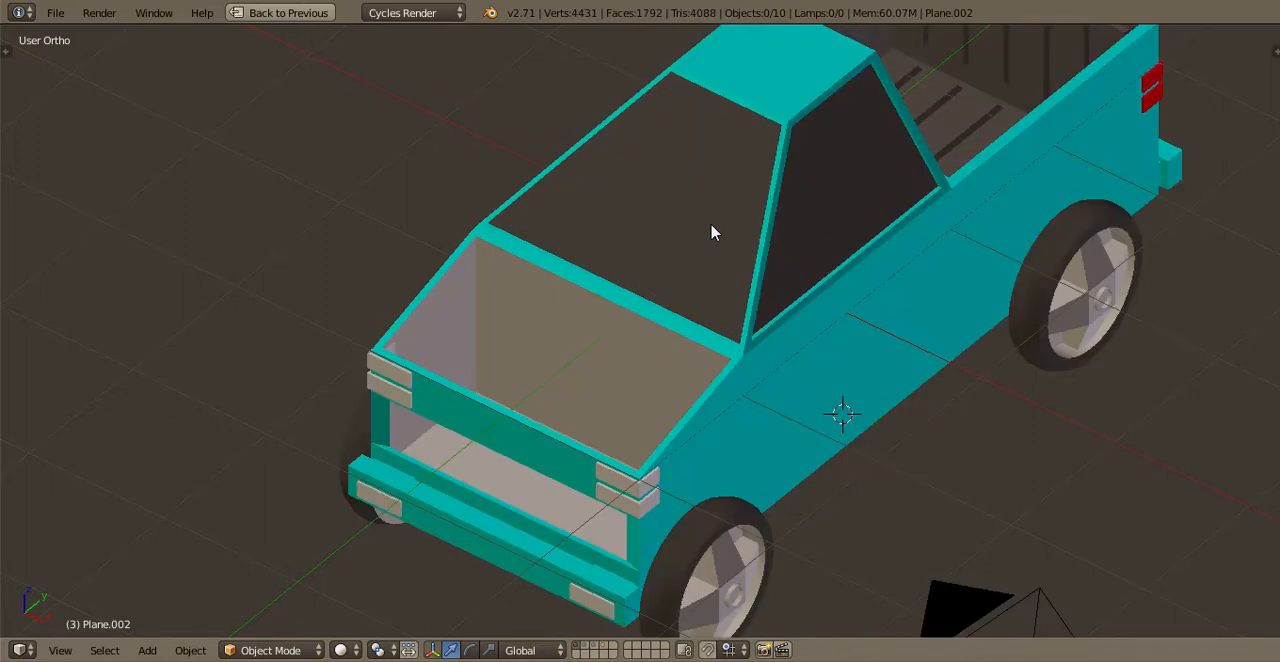
Examine the truck body with the engine and hood layers toggled, from above and from the front, and inspect the tire mesh
key(shift+3)
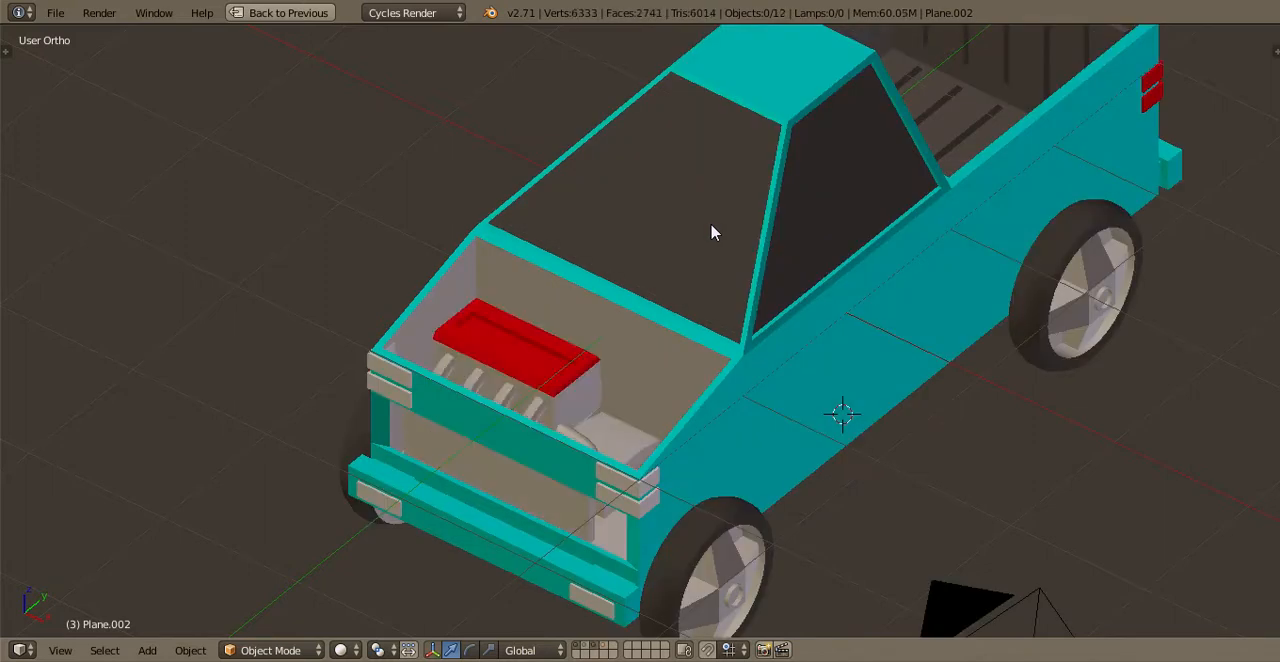
key(shift+2)
key(shift+2)
key(shift+3)
key(KP_7)
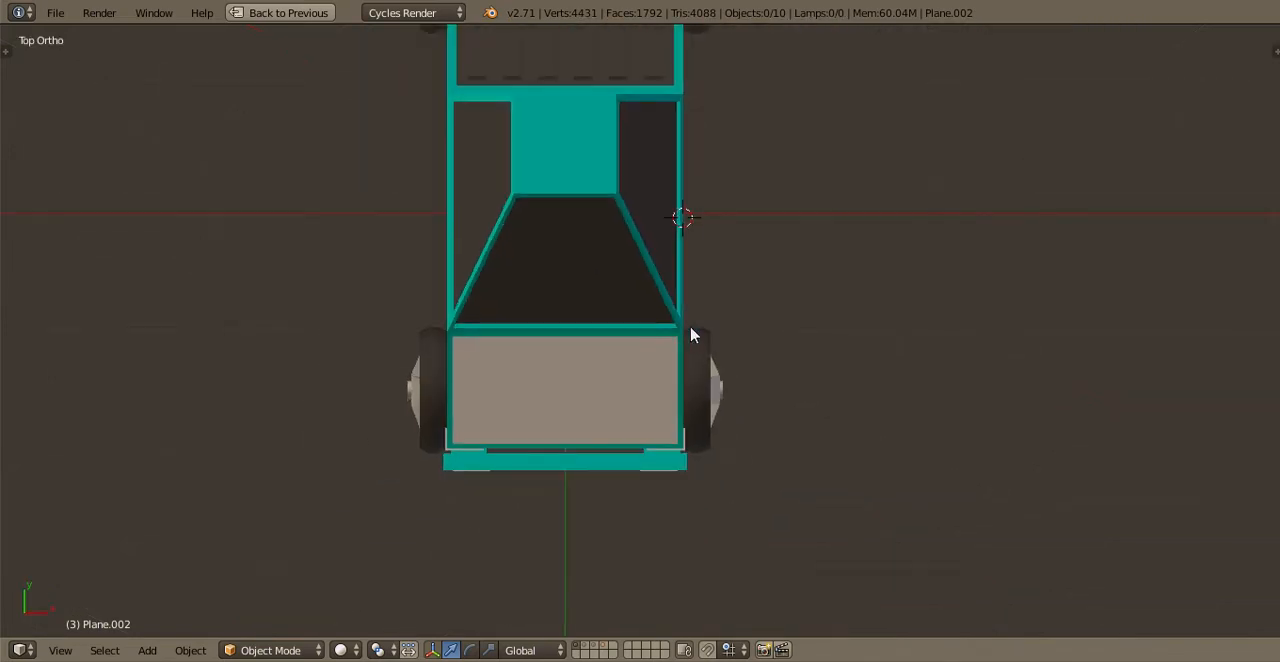
key(KP_1)
scroll(700, 434, up, 2)
right_click(721, 440)
key(Tab)
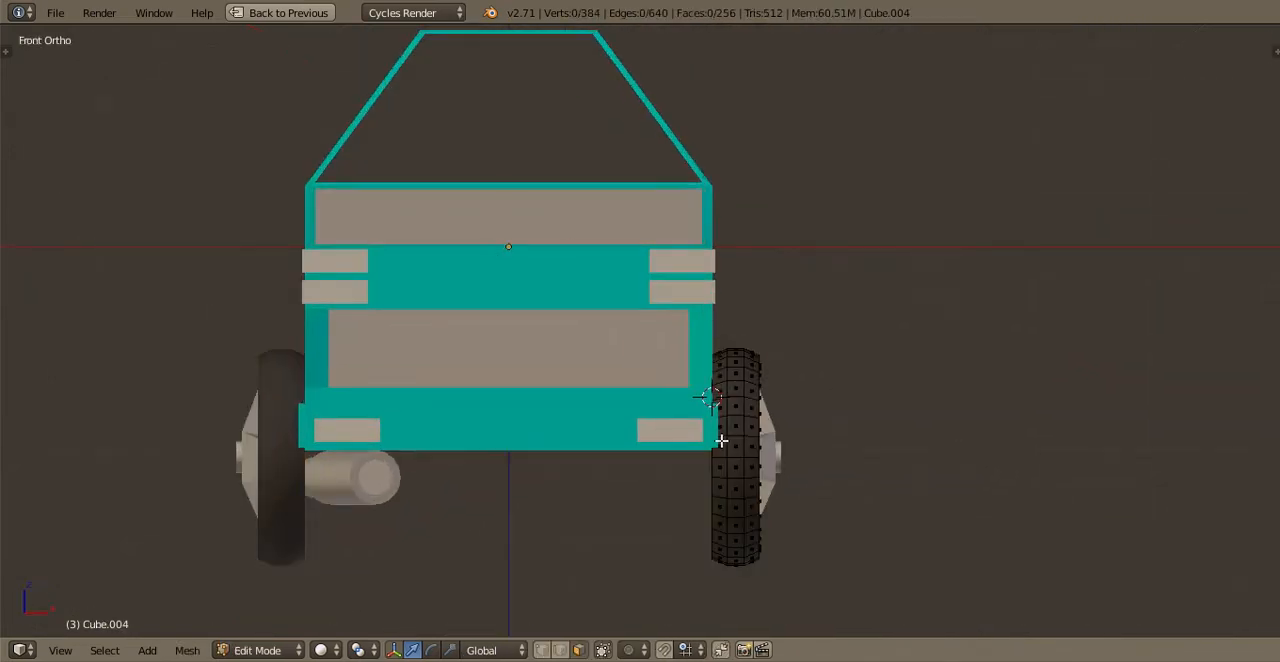
scroll(721, 440, up, 2)
key(Tab)
scroll(759, 355, down, 3)
Select the wheel rims and give them a new material
middle_drag(759, 355, 668, 431)
right_click(668, 431)
scroll(668, 431, up, 1)
scroll(670, 435, down, 1)
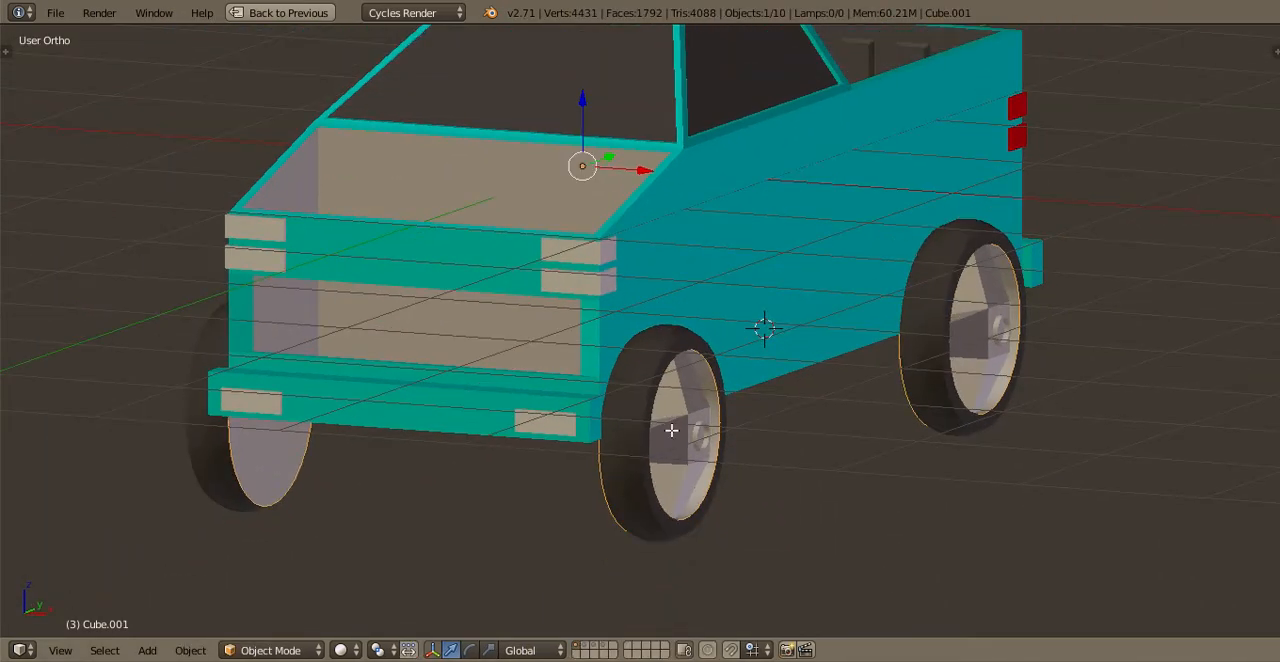
key(Tab)
scroll(677, 447, up, 1)
key(Tab)
key(ctrl+Up)
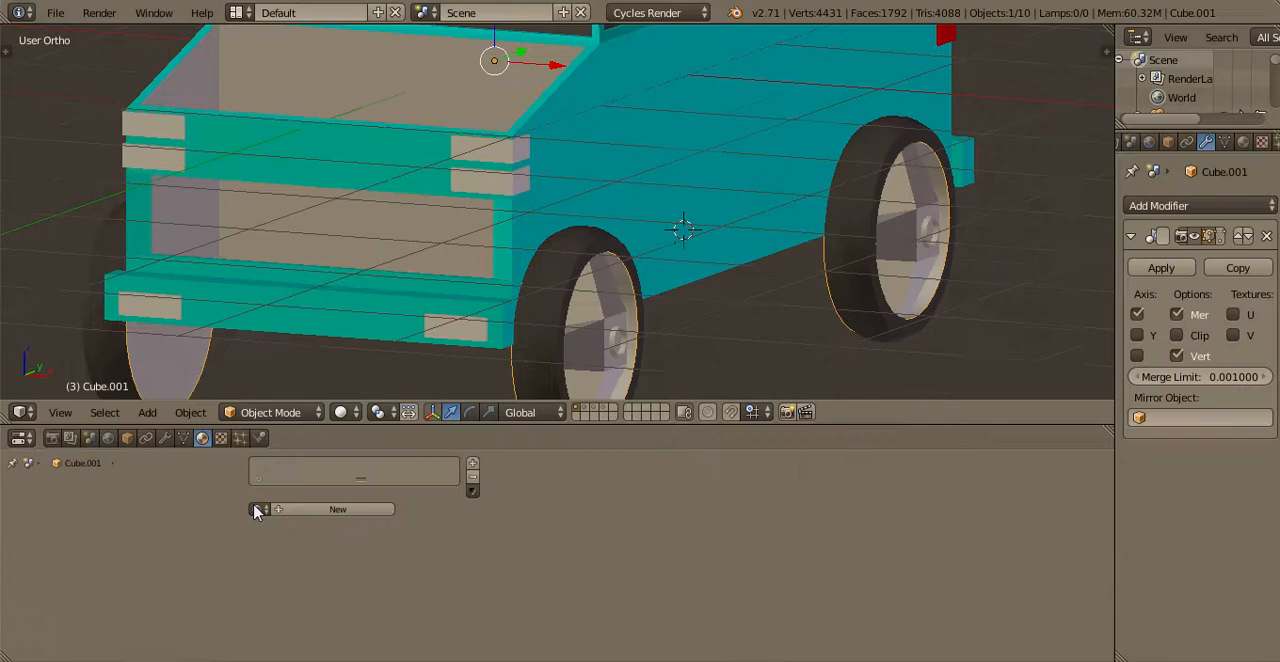
click(338, 509)
key(ctrl+Up)
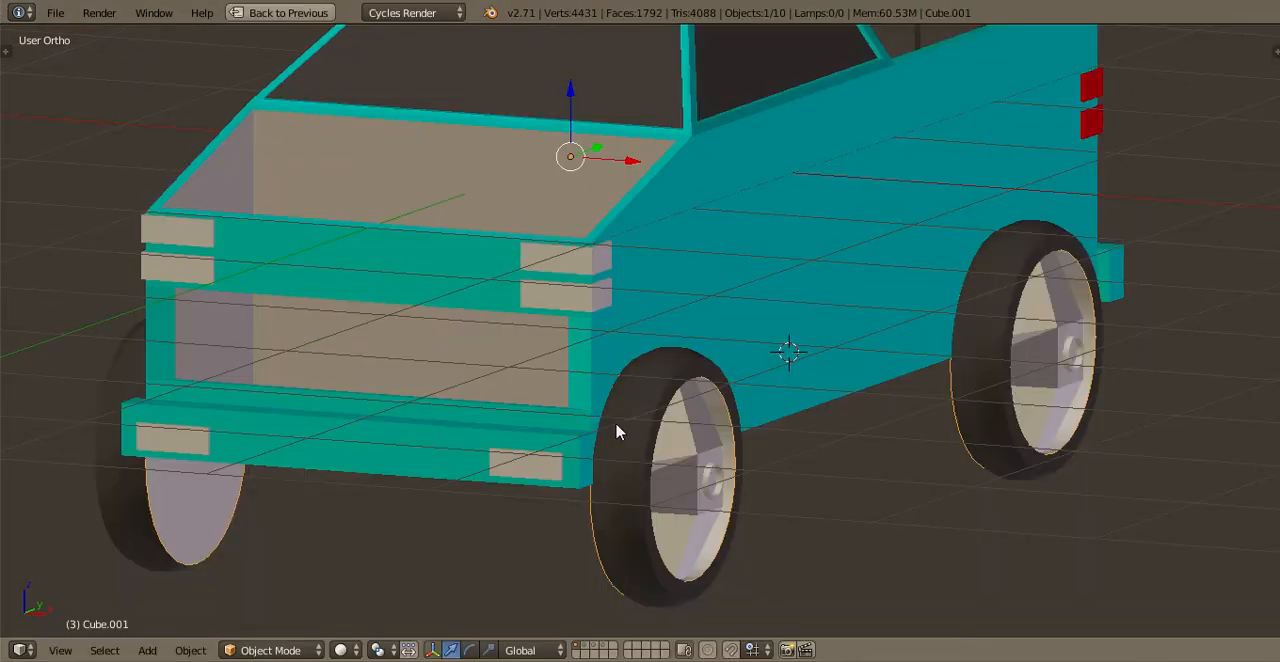
Join the rims to the tires and shift the complete wheels slightly outward from the truck body
shift+right_click(616, 428)
key(Tab)
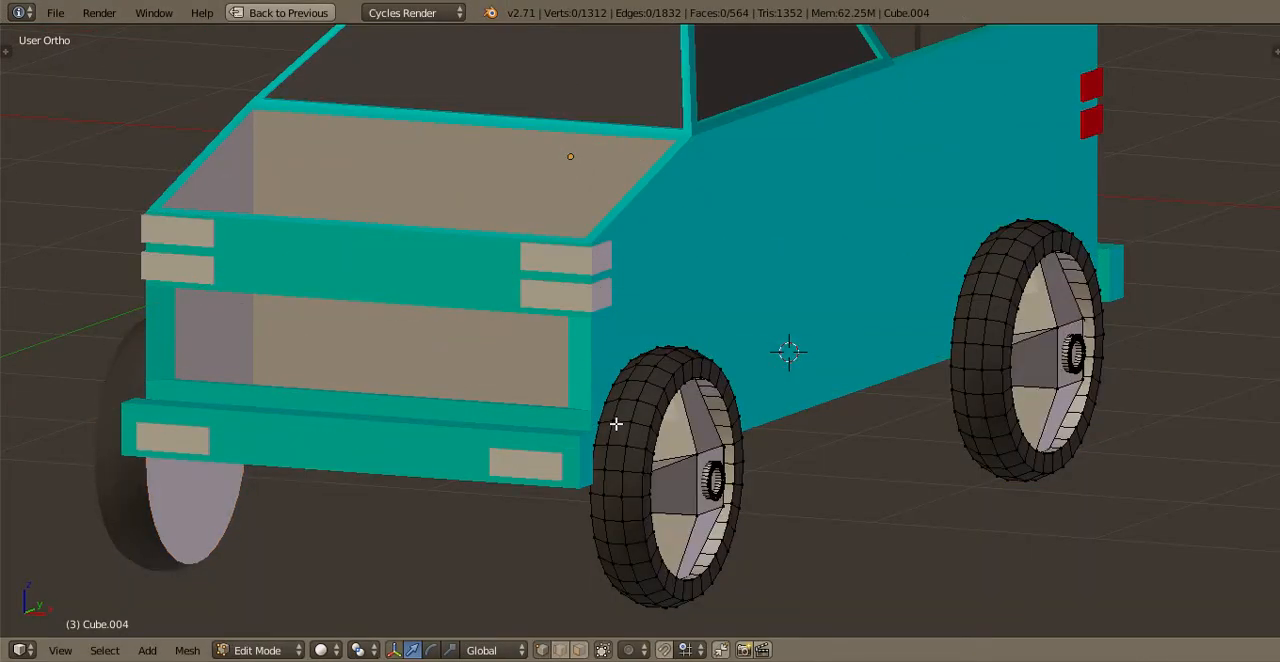
key(KP_1)
key(a)
scroll(782, 476, up, 1)
drag(835, 480, 848, 480)
drag(774, 431, 778, 452)
key(Tab)
scroll(775, 467, down, 2)
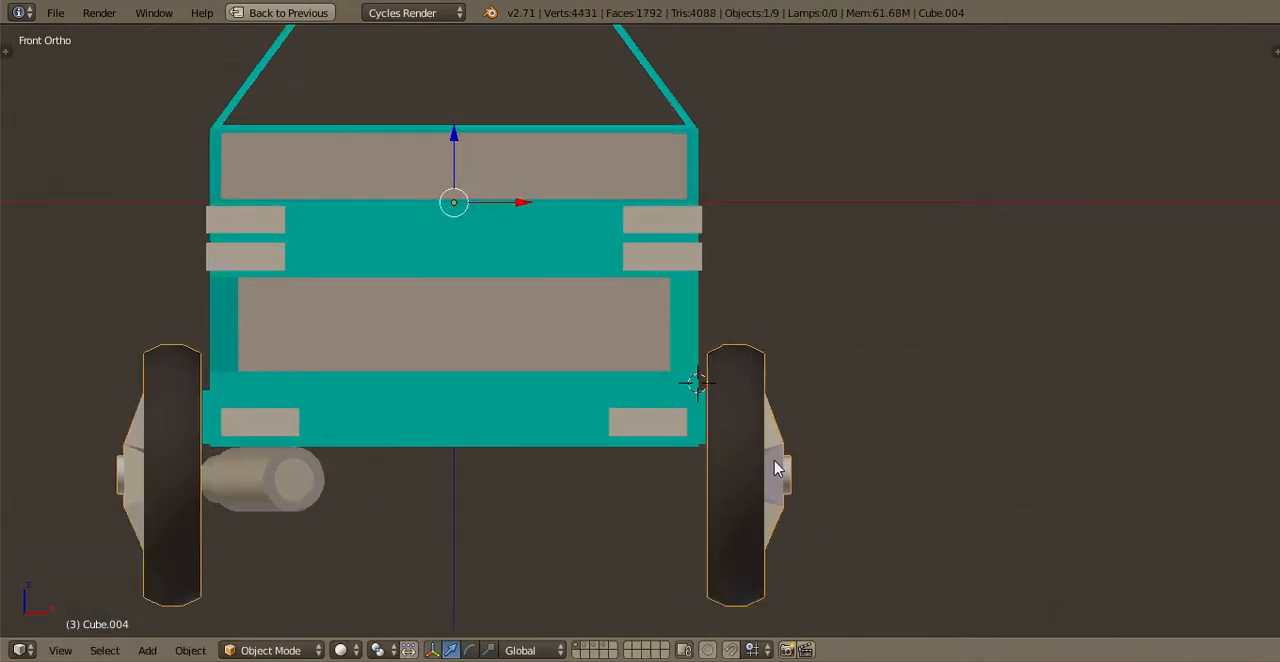
Snap the 3D cursor to the midpoint between the selected front and rear wheels
middle_drag(588, 500, 587, 486)
key(ctrl+KP_7)
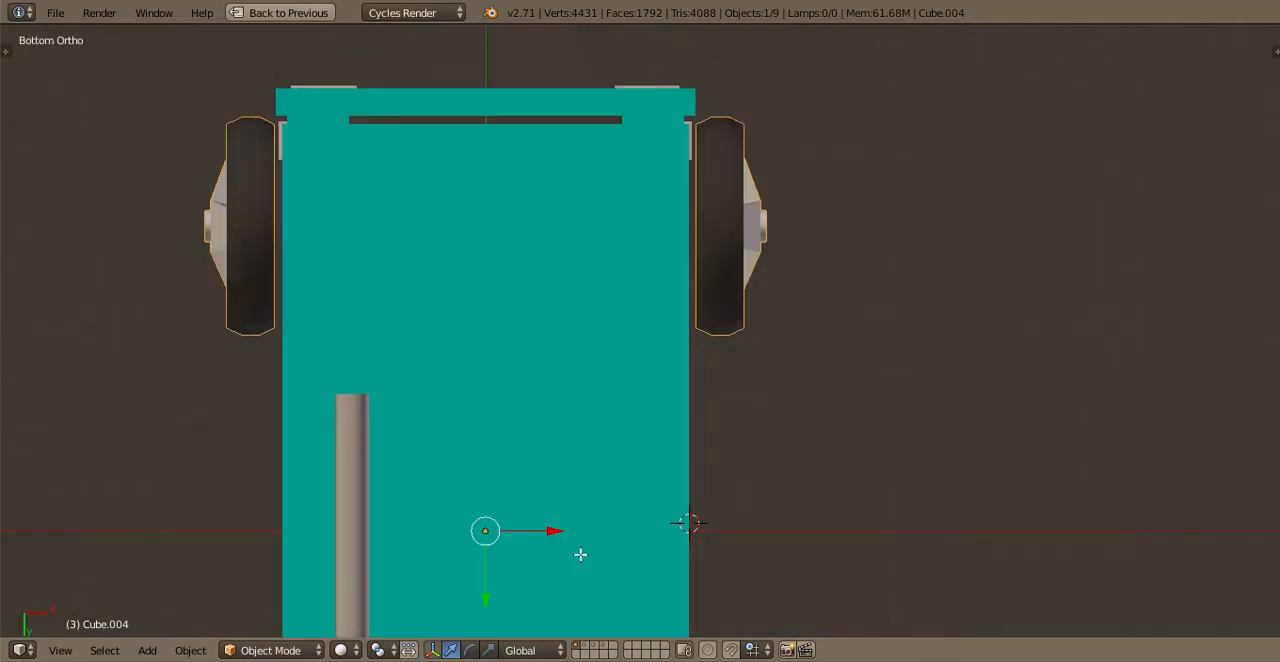
key(Tab)
scroll(594, 366, down, 2)
shift+middle_drag(617, 452, 594, 289)
scroll(510, 350, up, 1)
middle_drag(555, 344, 446, 494)
scroll(446, 494, up, 1)
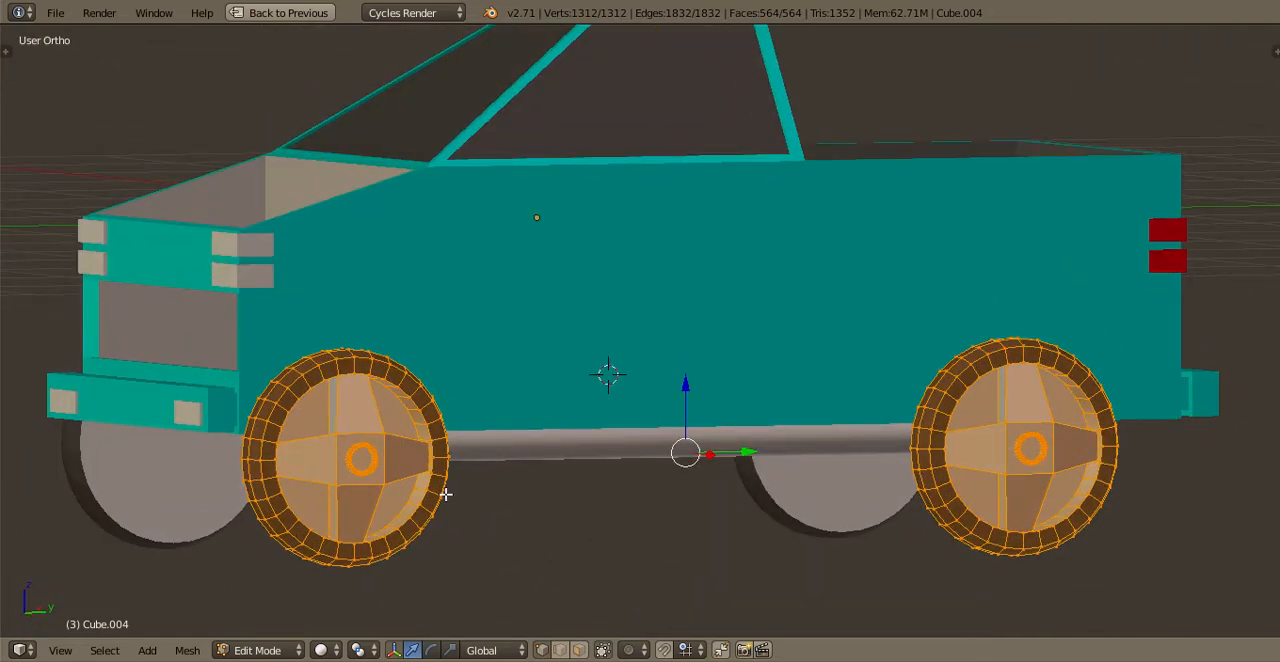
key(shift+s)
click(446, 494)
key(ctrl+KP_7)
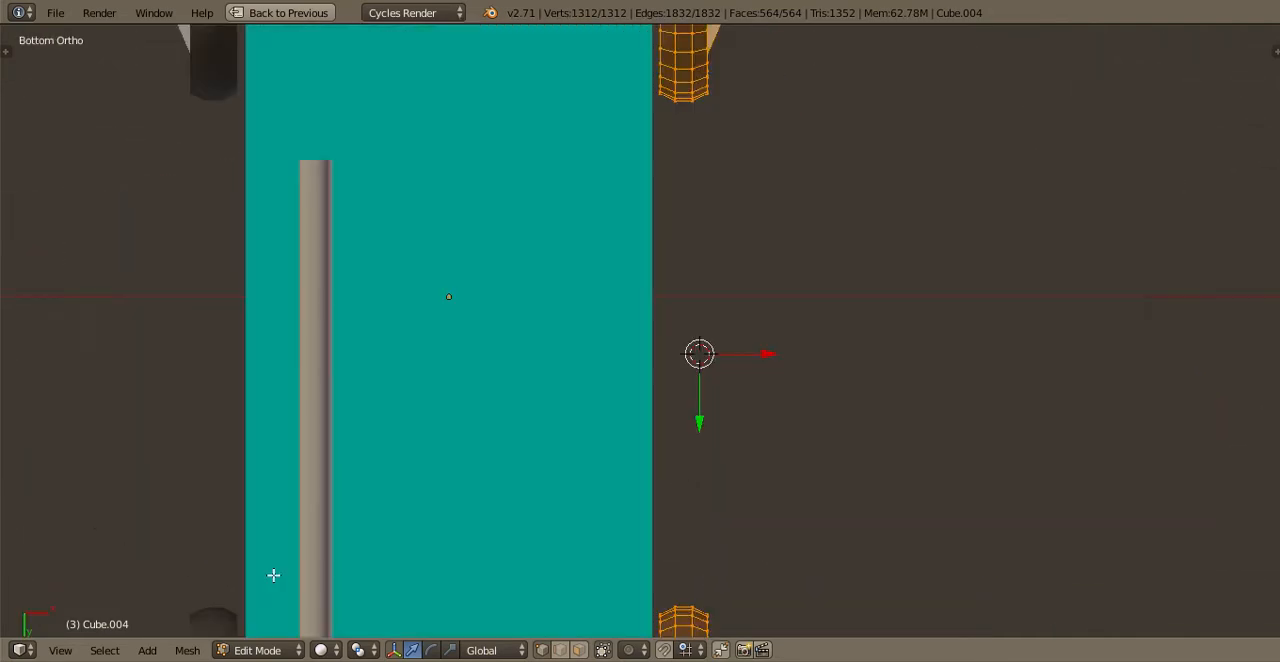
Add a cylinder at the 3D cursor and rotate it 90 degrees about the X axis
click(147, 650)
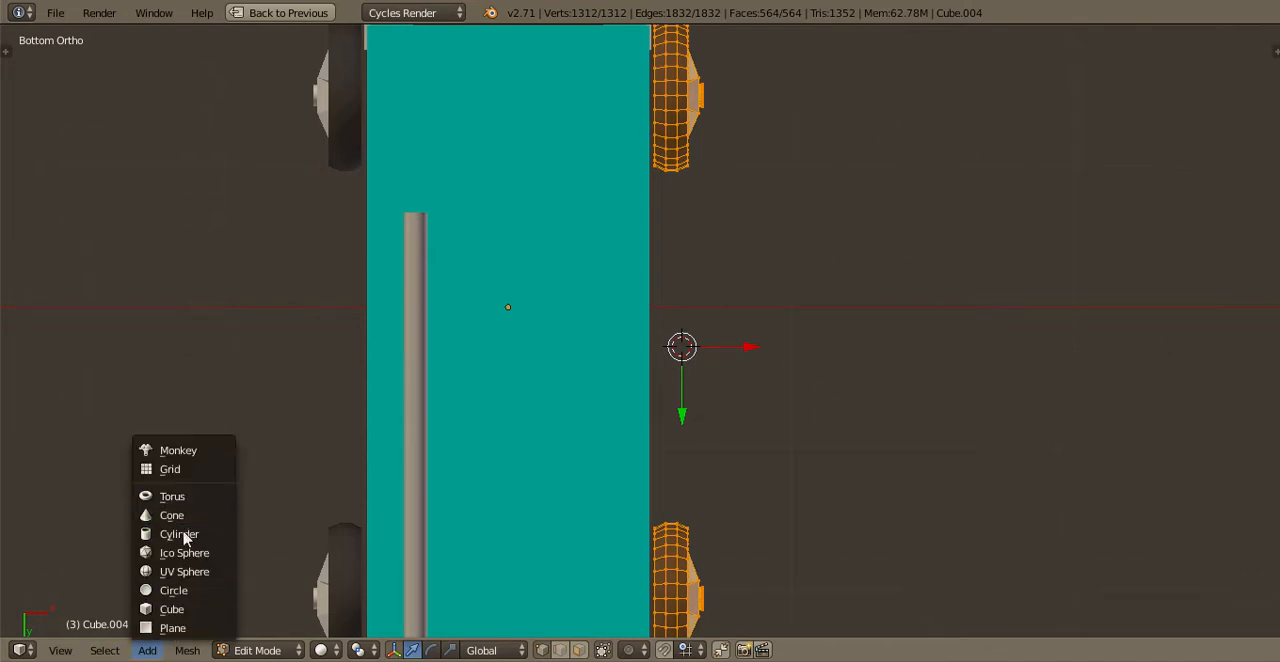
key(Return)
scroll(837, 388, down, 3)
text(sx)
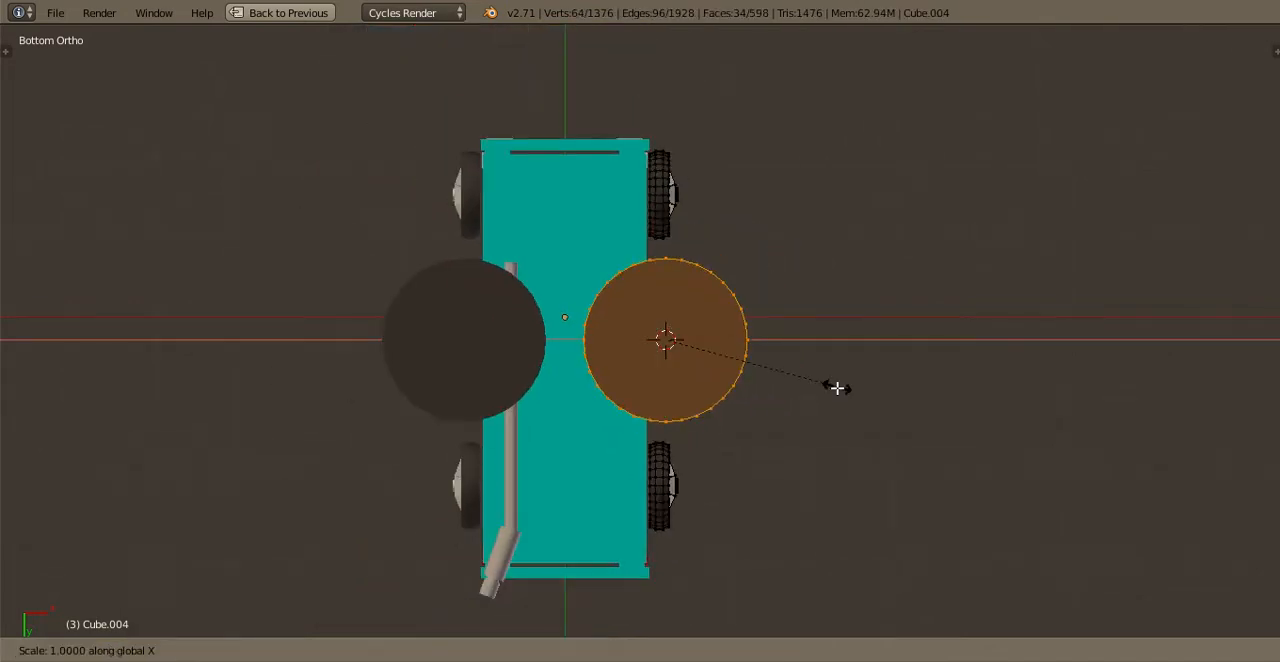
text(-90)
key(Escape)
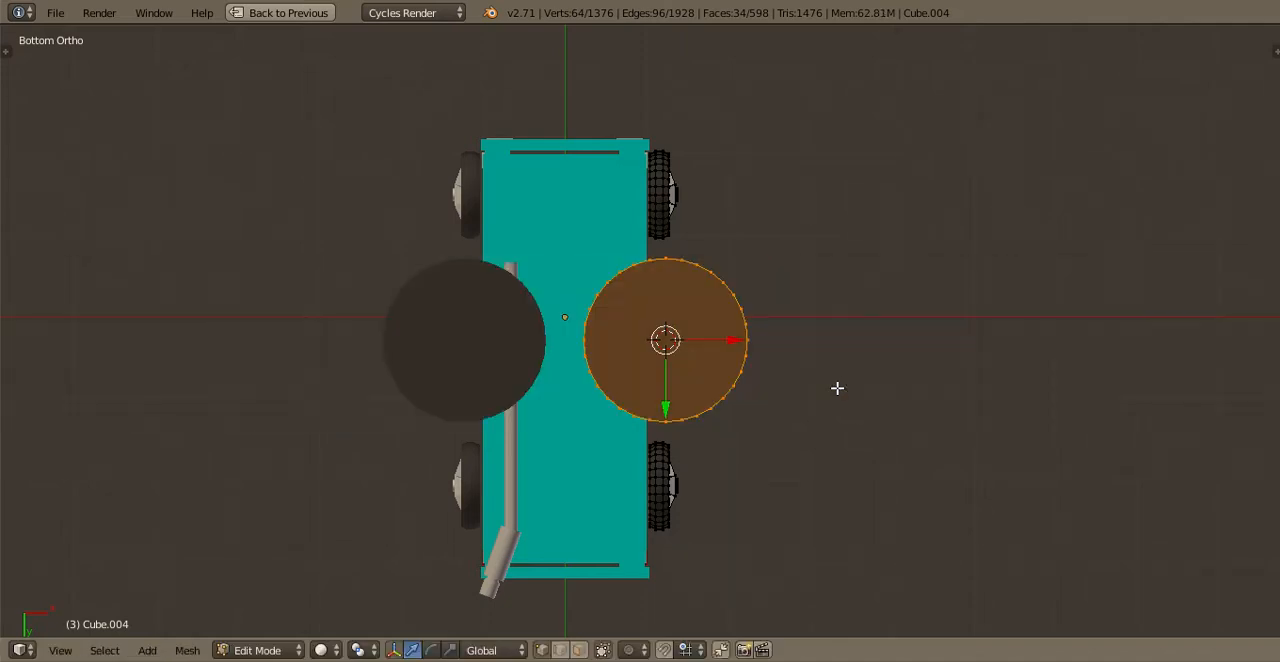
text(rx90)
key(Return)
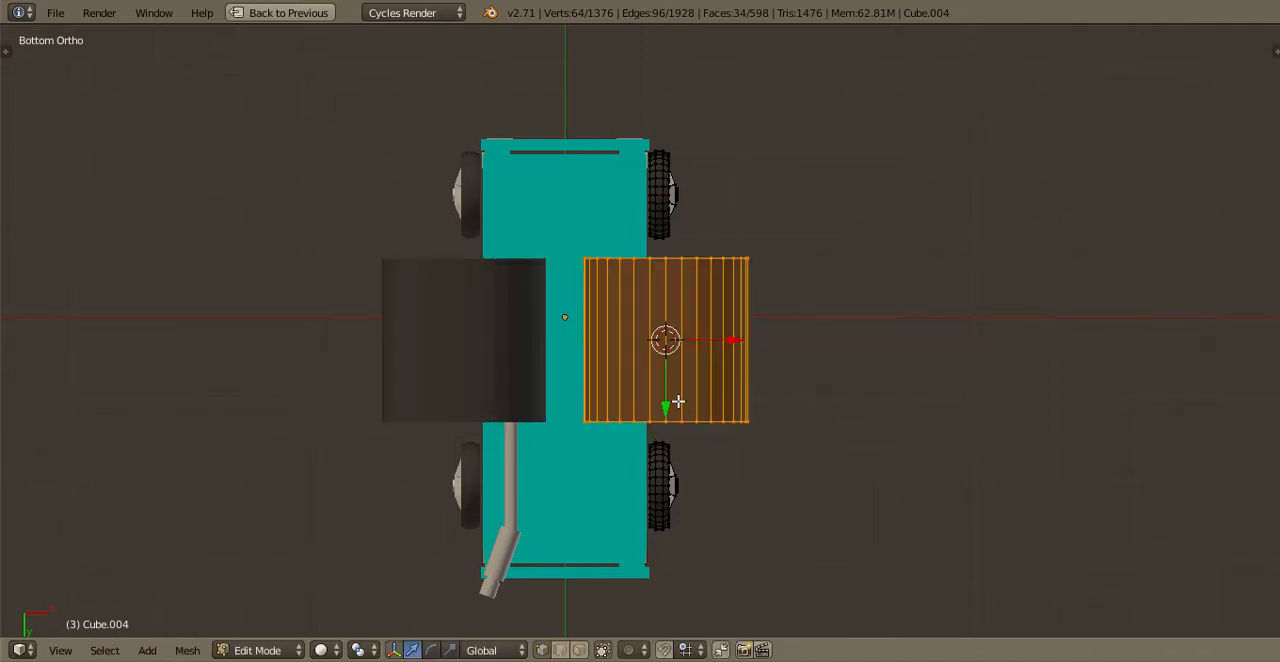
Separate the cylinder from the wheel mesh into its own object
key(Tab)
key(Tab)
key(p)
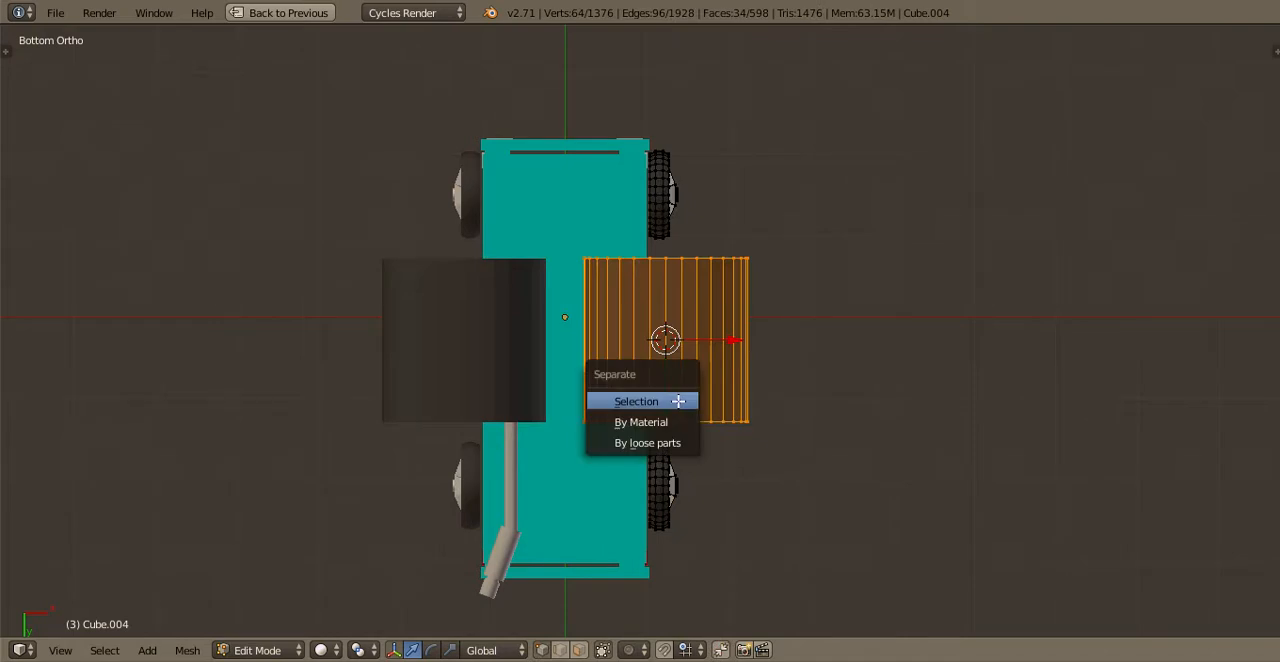
click(677, 403)
key(Tab)
click(675, 412)
Remove the Mirror modifier and the Tires material slot from the separated cylinder
key(ctrl+Up)
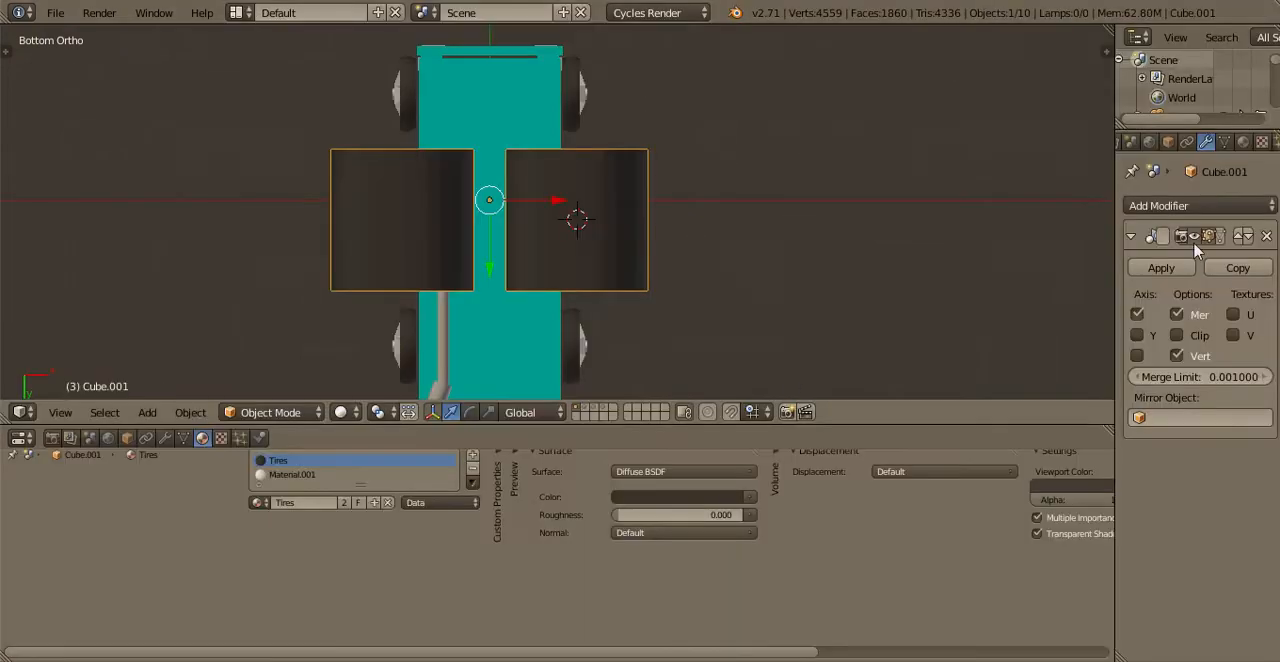
click(1268, 238)
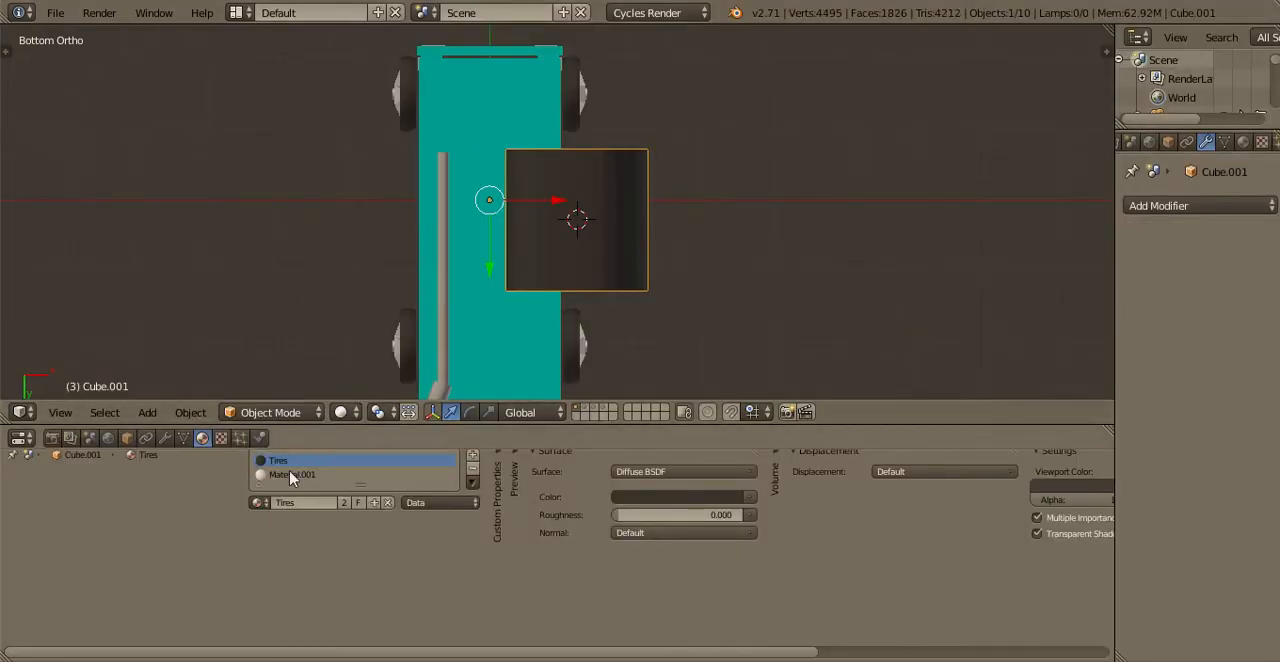
click(473, 473)
key(ctrl+Up)
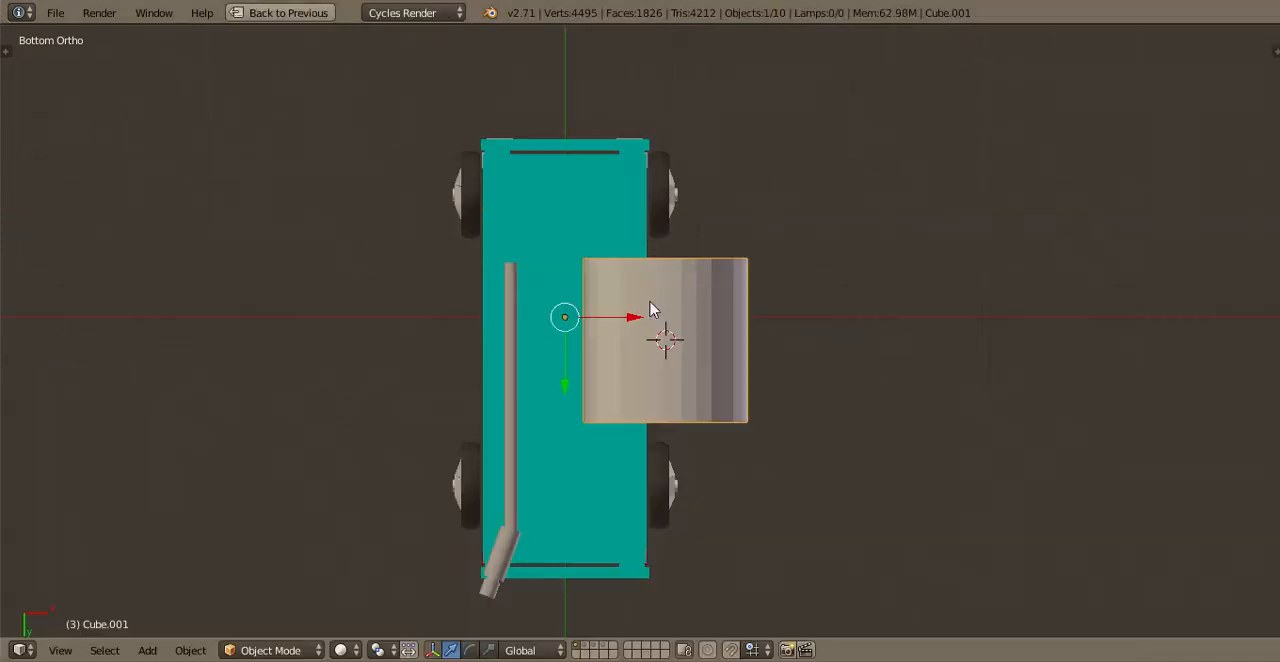
Rotate the whole cylinder mesh 90 degrees in the bottom view so that it runs across the truck
scroll(740, 366, up, 3)
key(Tab)
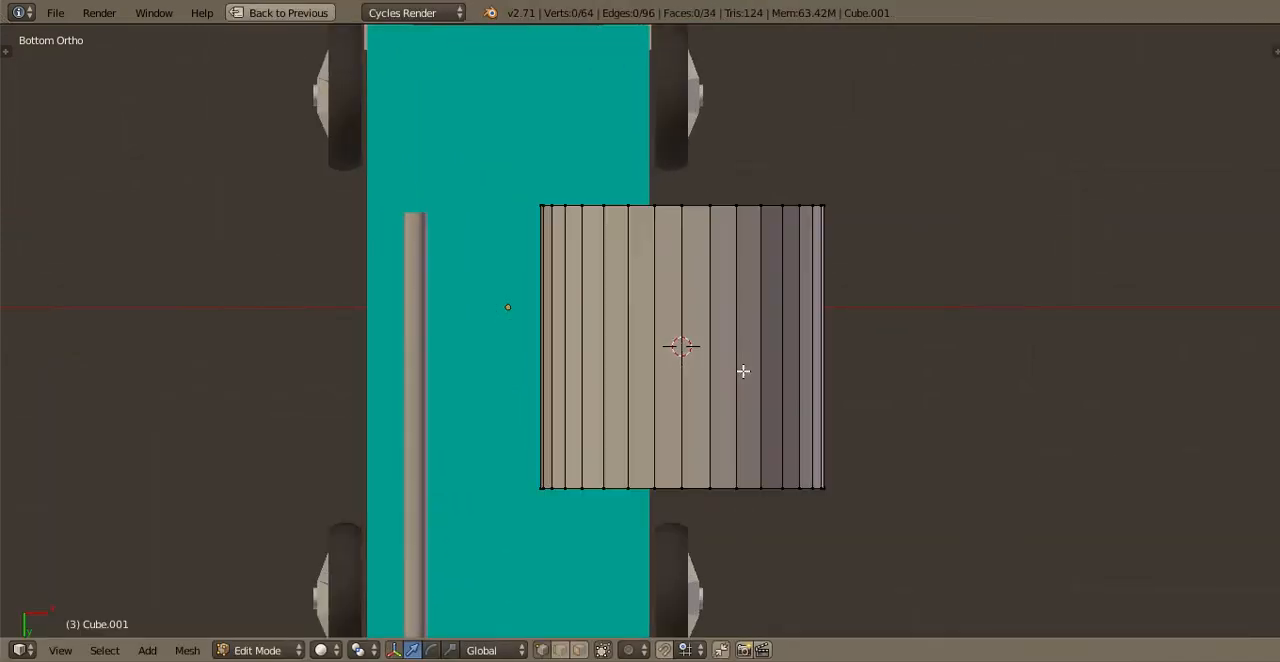
text(ar90)
key(Return)
Move the cylinder between the front wheels and scale it down to the thickness of a thin axle
scroll(800, 399, down, 1)
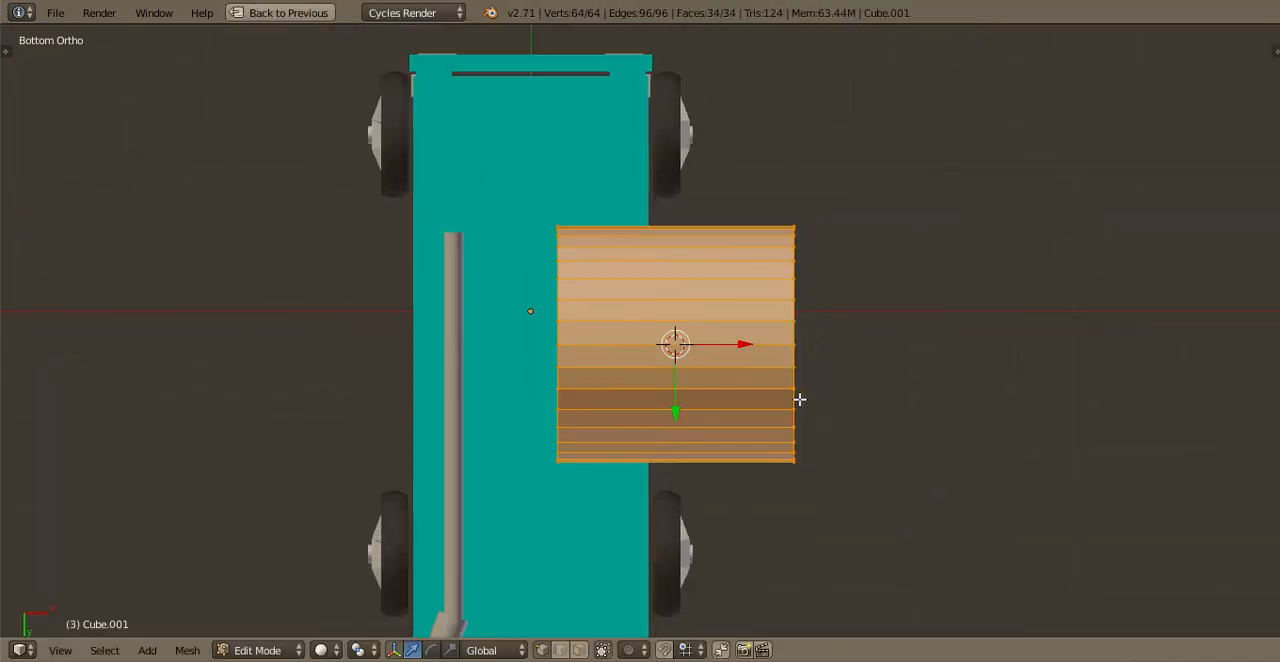
key(g)
click(789, 334)
scroll(789, 334, up, 3)
key(s)
click(717, 422)
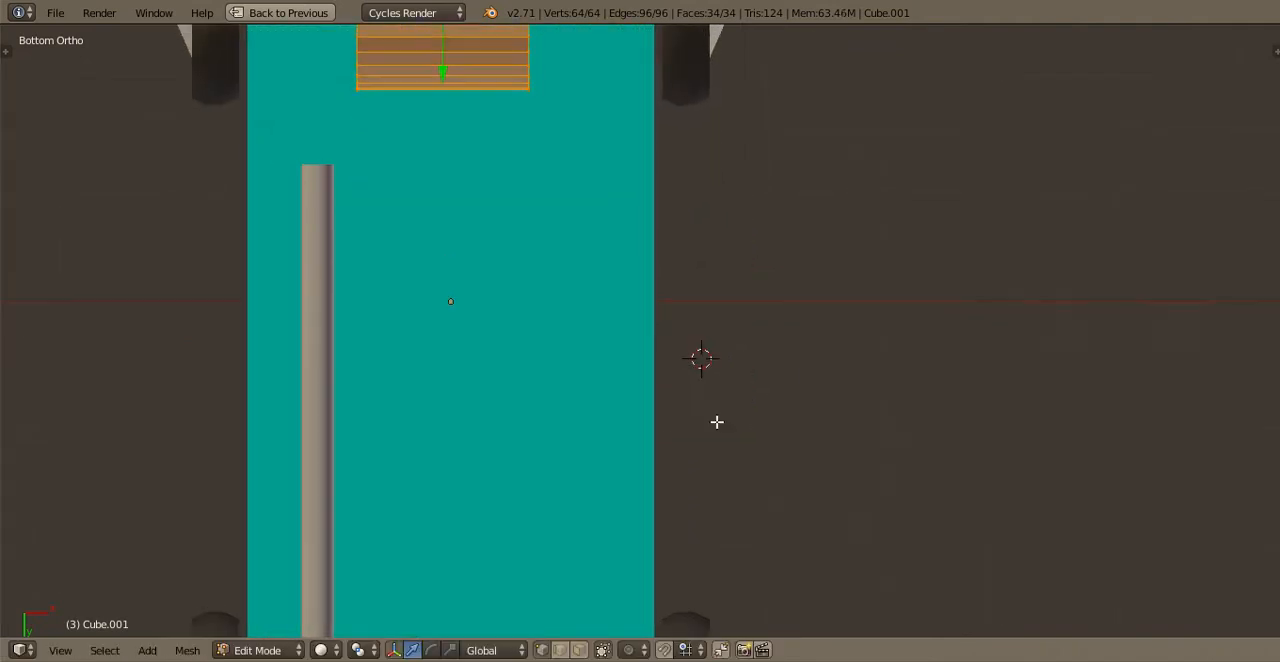
shift+middle_drag(627, 161, 809, 471)
scroll(809, 471, up, 3)
key(s)
click(674, 386)
scroll(706, 386, up, 3)
key(s)
click(691, 378)
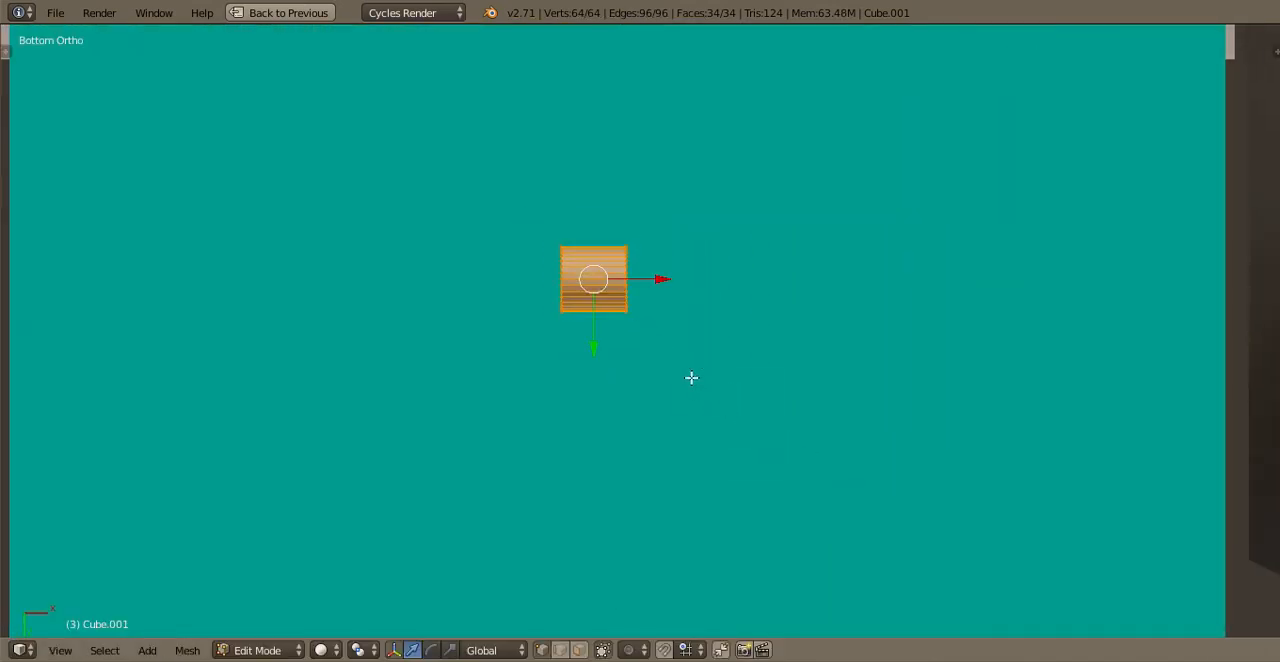
Align the small cylinder with the center of the front wheel hub in the side view
key(KP_3)
scroll(709, 417, down, 3)
shift+middle_drag(703, 577, 726, 466)
scroll(726, 466, up, 1)
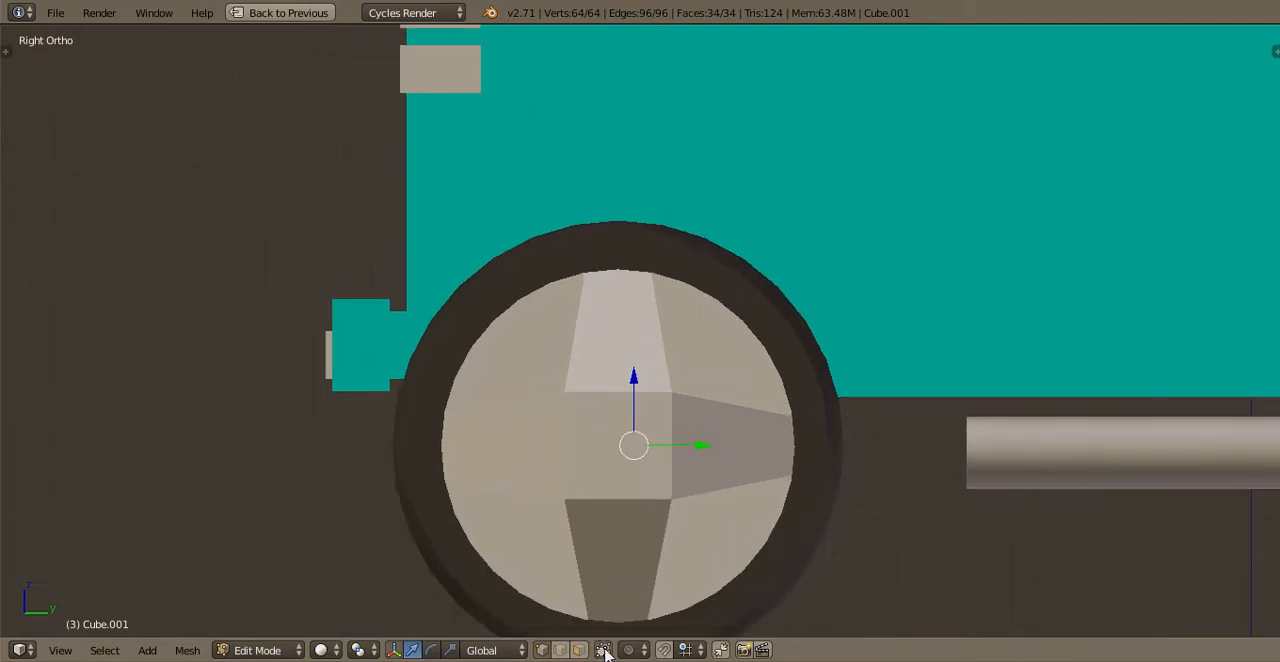
scroll(728, 570, up, 2)
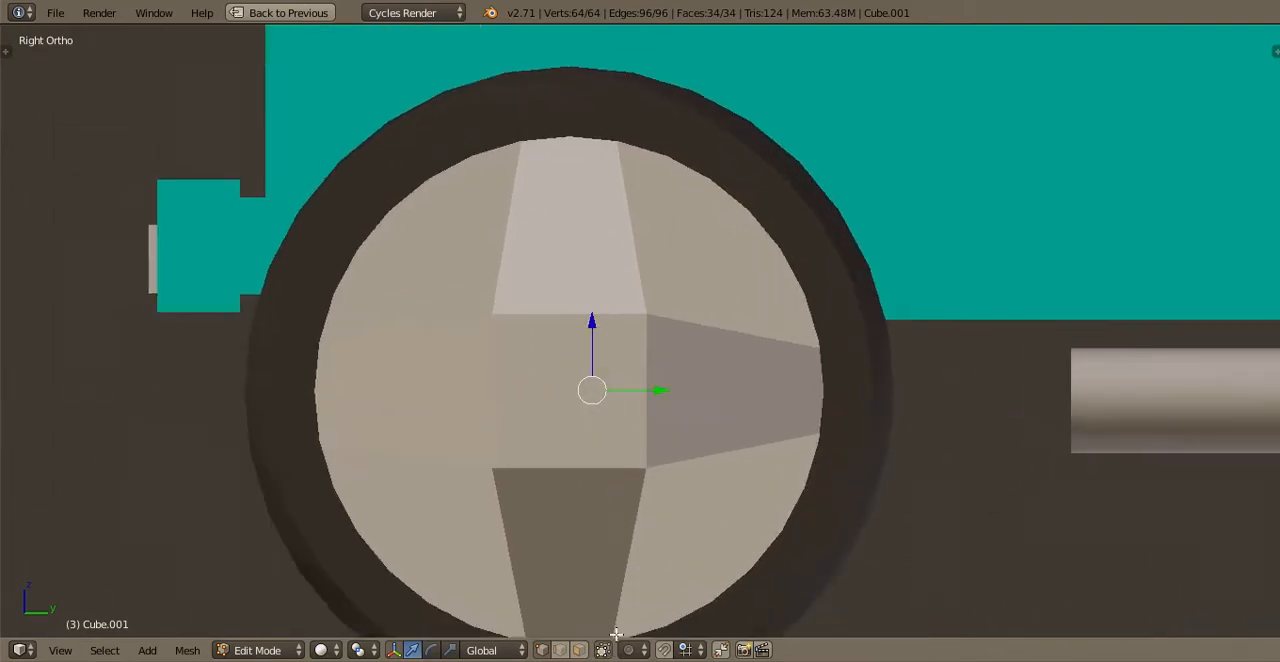
scroll(696, 509, up, 2)
key(g)
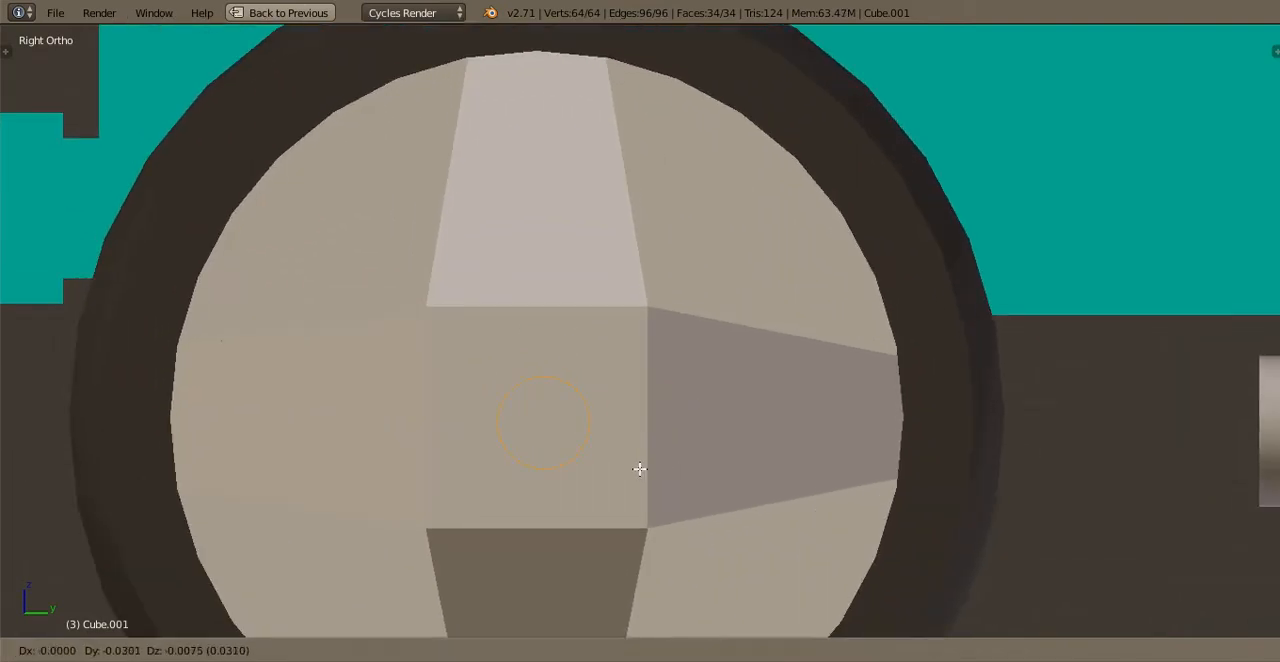
click(635, 473)
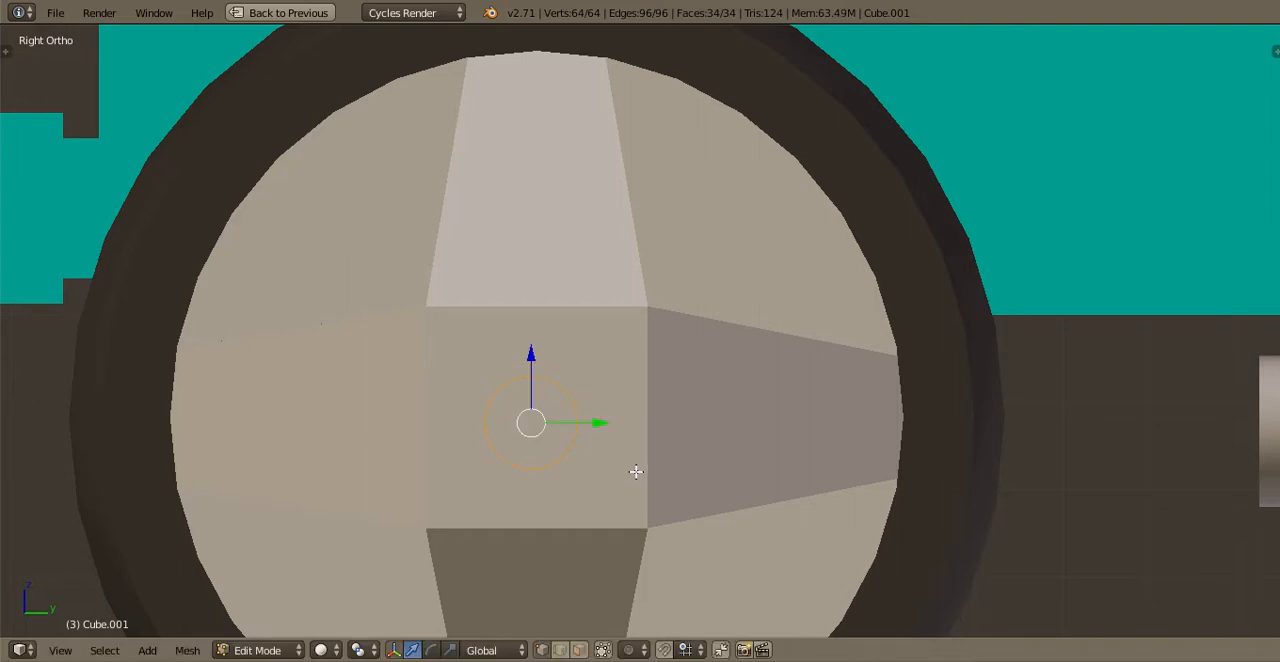
Stretch the small cylinder along X in the bottom view and center it between the front wheels
key(ctrl+KP_7)
scroll(603, 346, down, 4)
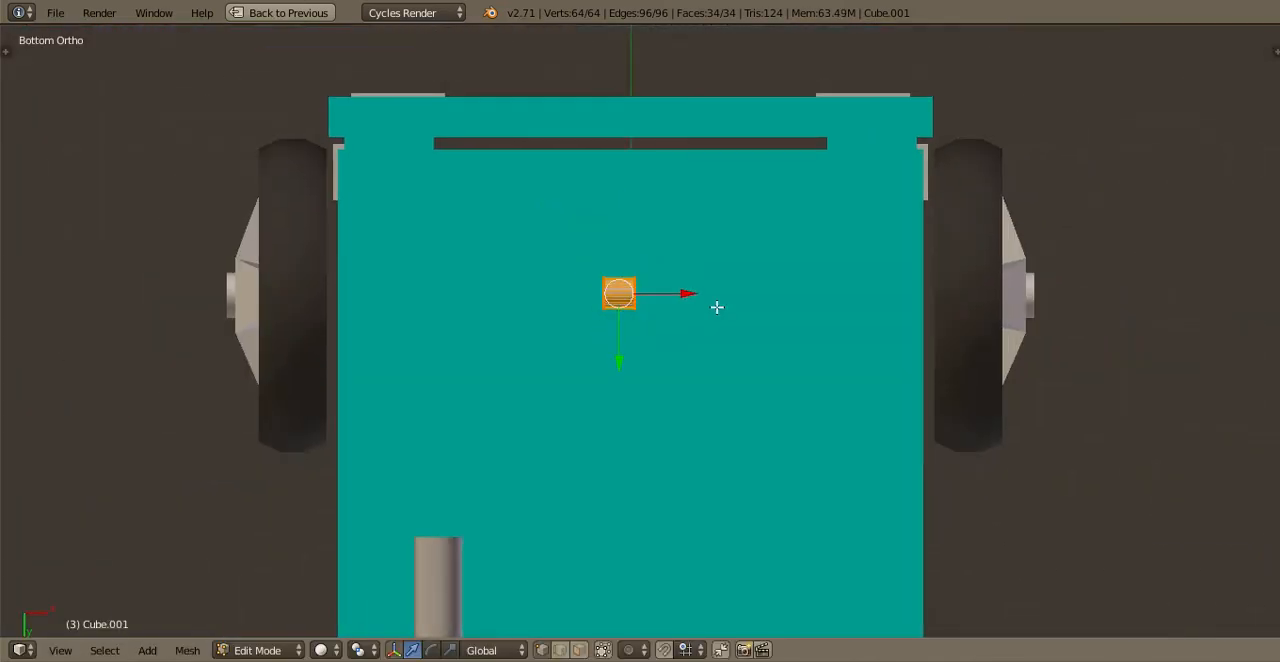
key(s)
key(x)
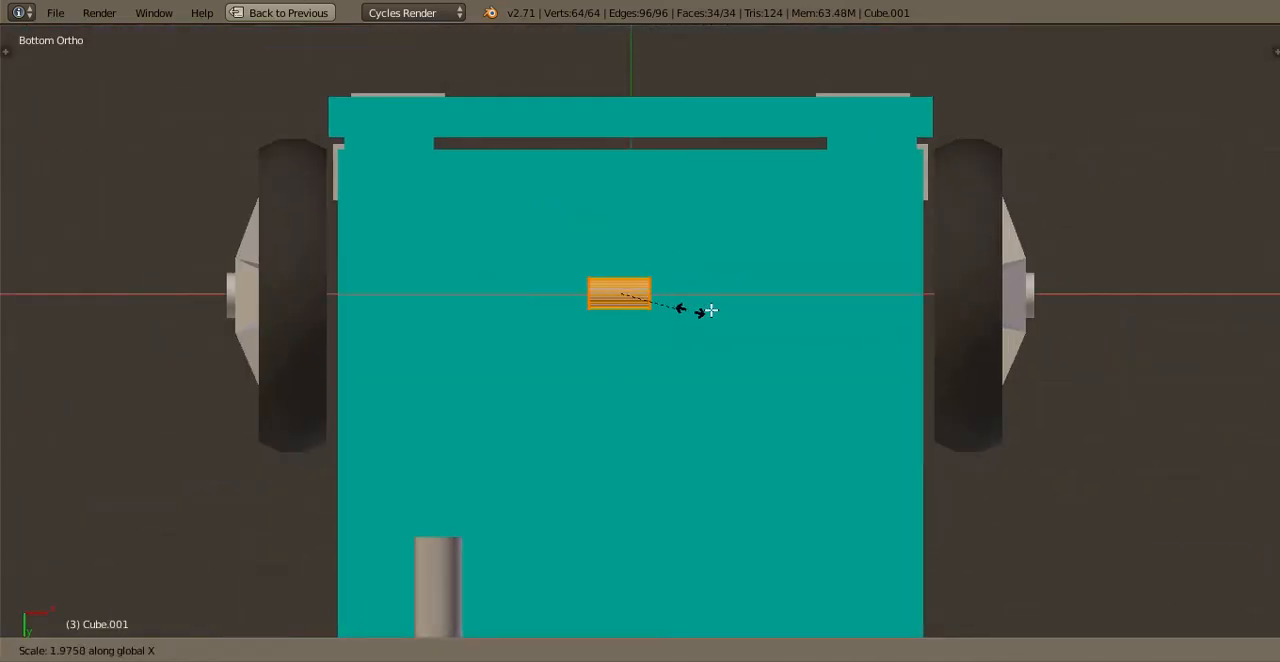
click(686, 297)
key(g)
key(x)
click(692, 298)
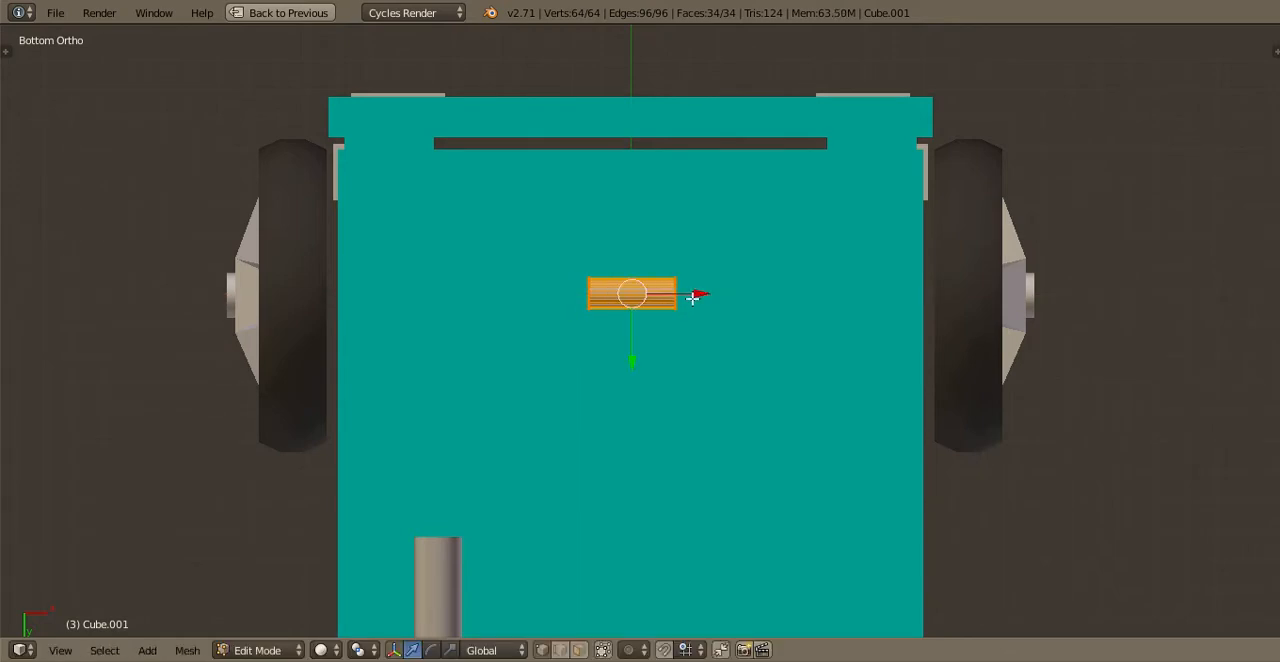
Adjust the cylinder's length along X and scale it up evenly into a thicker central axle housing
key(s)
key(x)
click(686, 306)
key(s)
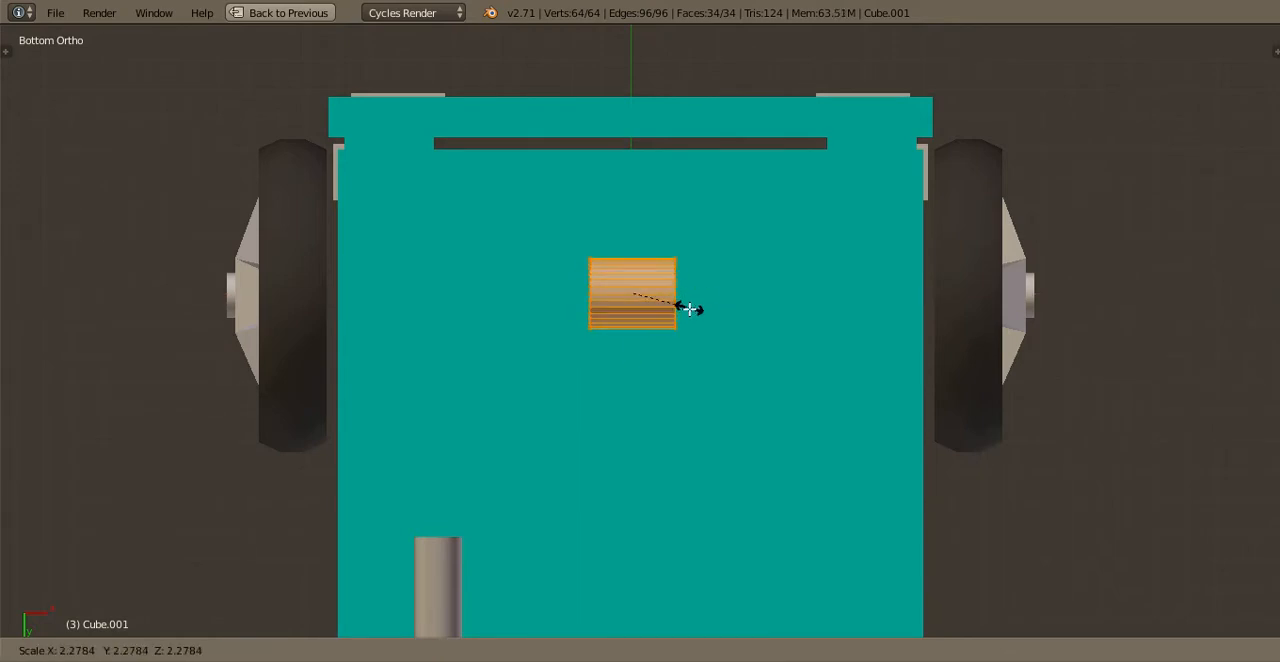
click(689, 309)
key(e)
right_click(689, 309)
key(ctrl+z)
Extrude the cylinder's right end face a short distance outward along the axle
key(a)
key(b)
drag(655, 339, 723, 238)
key(e)
click(765, 308)
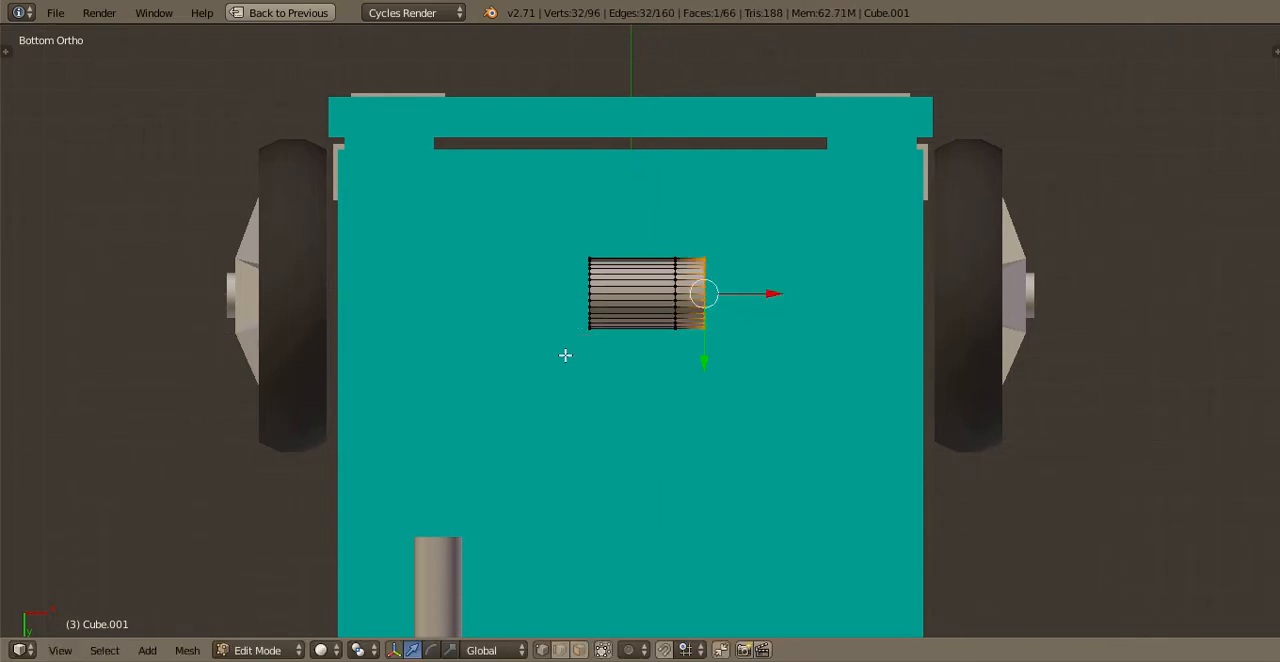
Extrude the cylinder's left end face outward by about the same short distance as the right one
key(b)
drag(566, 354, 622, 240)
key(a)
key(b)
drag(566, 342, 656, 244)
key(e)
click(706, 333)
key(b)
key(Escape)
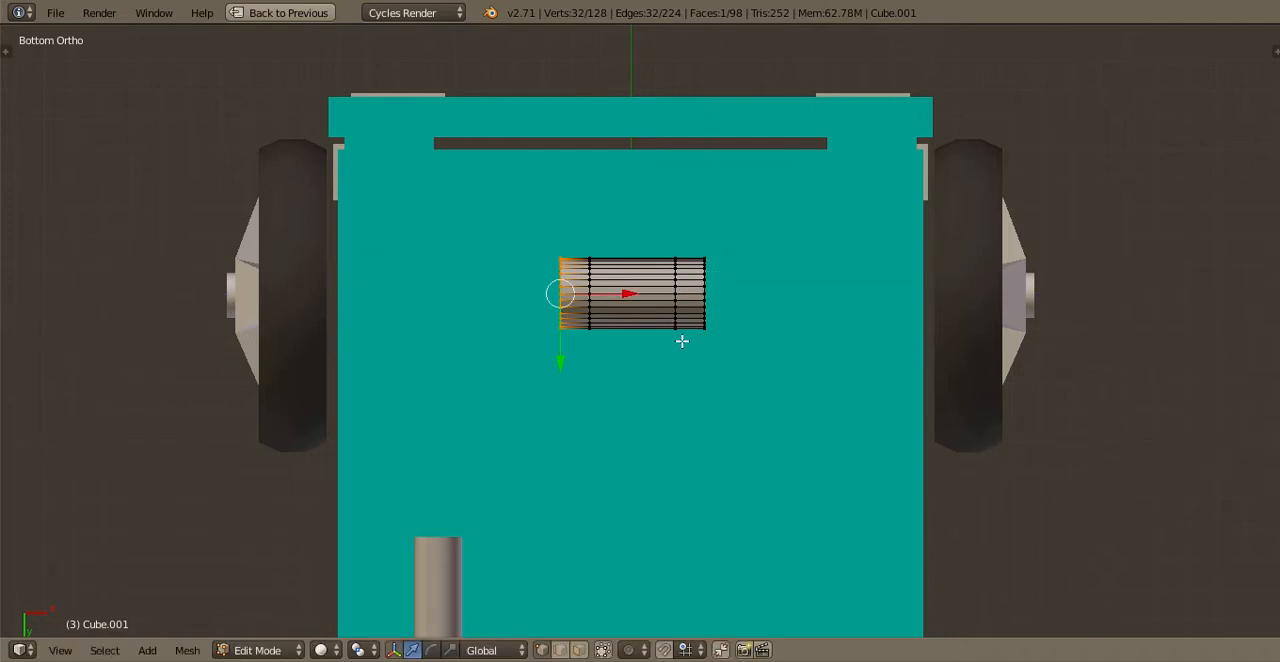
Select both end faces of the cylinder and scale them to 0.8 for tapered ends
drag(752, 251, 736, 340)
key(s)
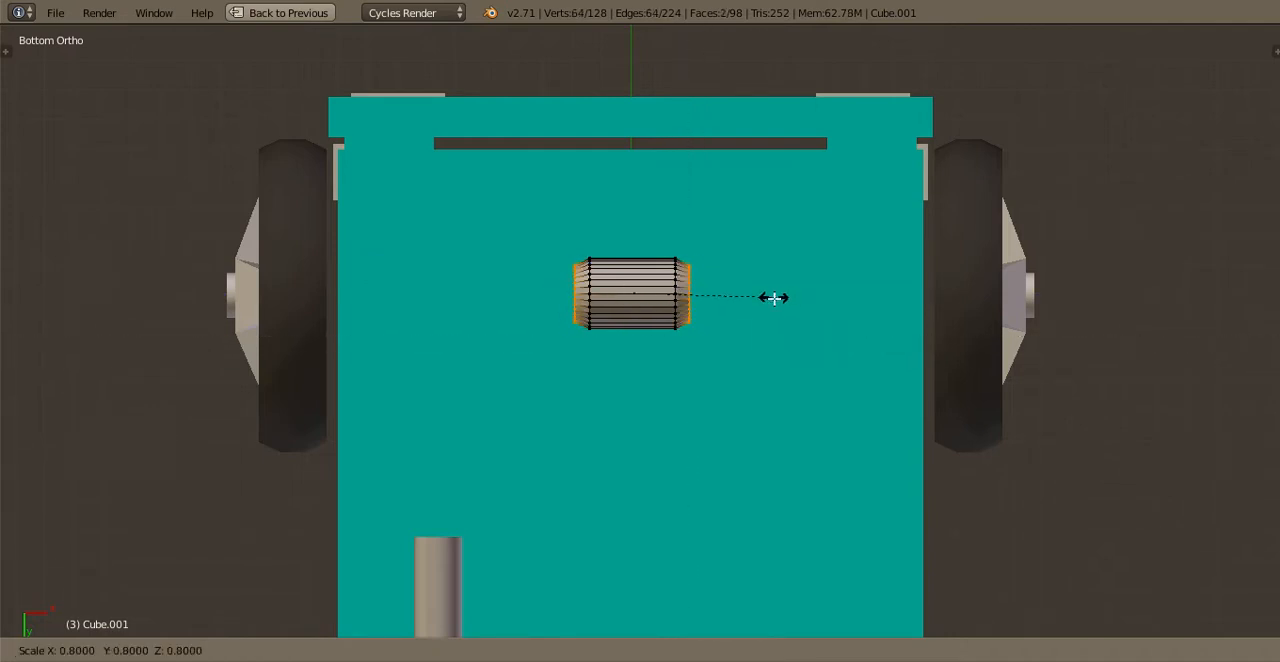
click(774, 297)
key(e)
key(Escape)
key(ctrl+z)
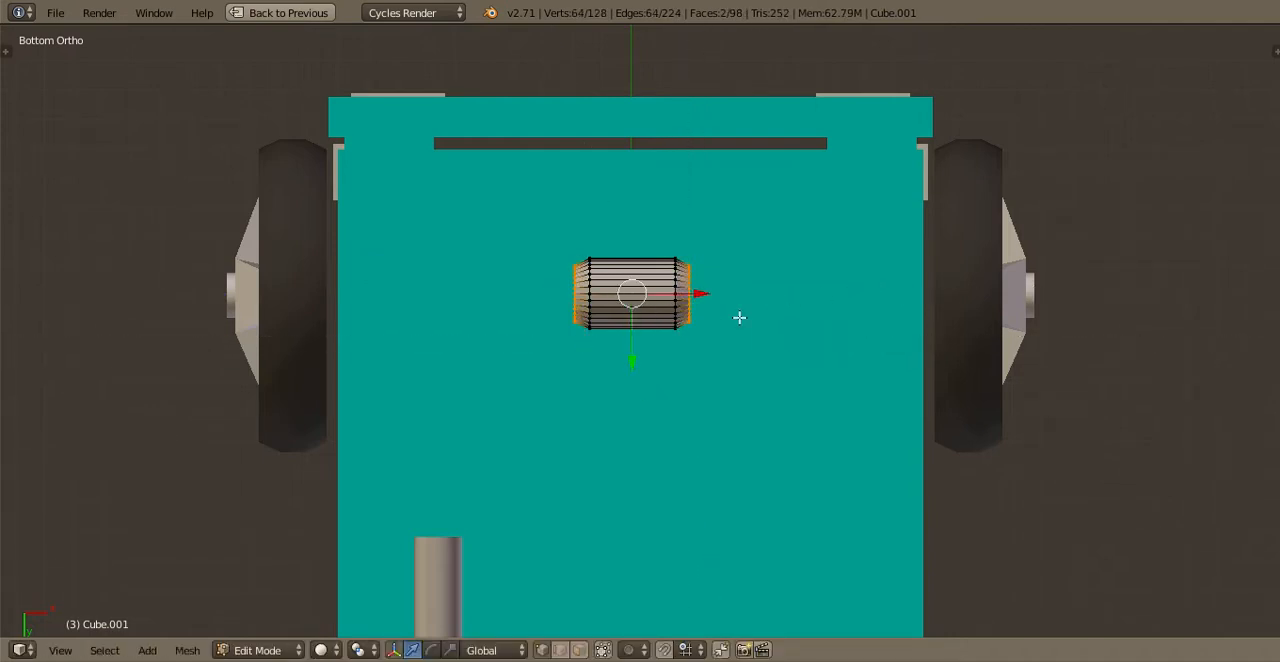
Extrude both tapered end faces and stretch them apart along X until the axle reaches into both front wheels
key(s)
key(x)
click(822, 357)
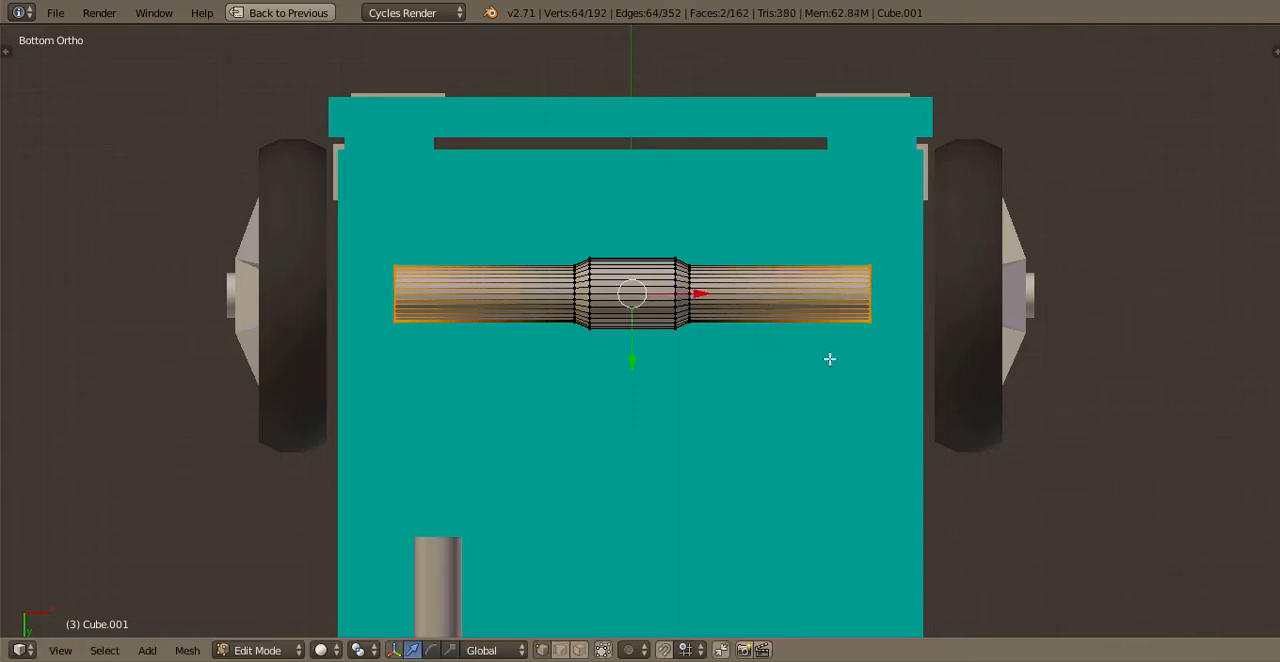
key(s)
key(x)
click(925, 351)
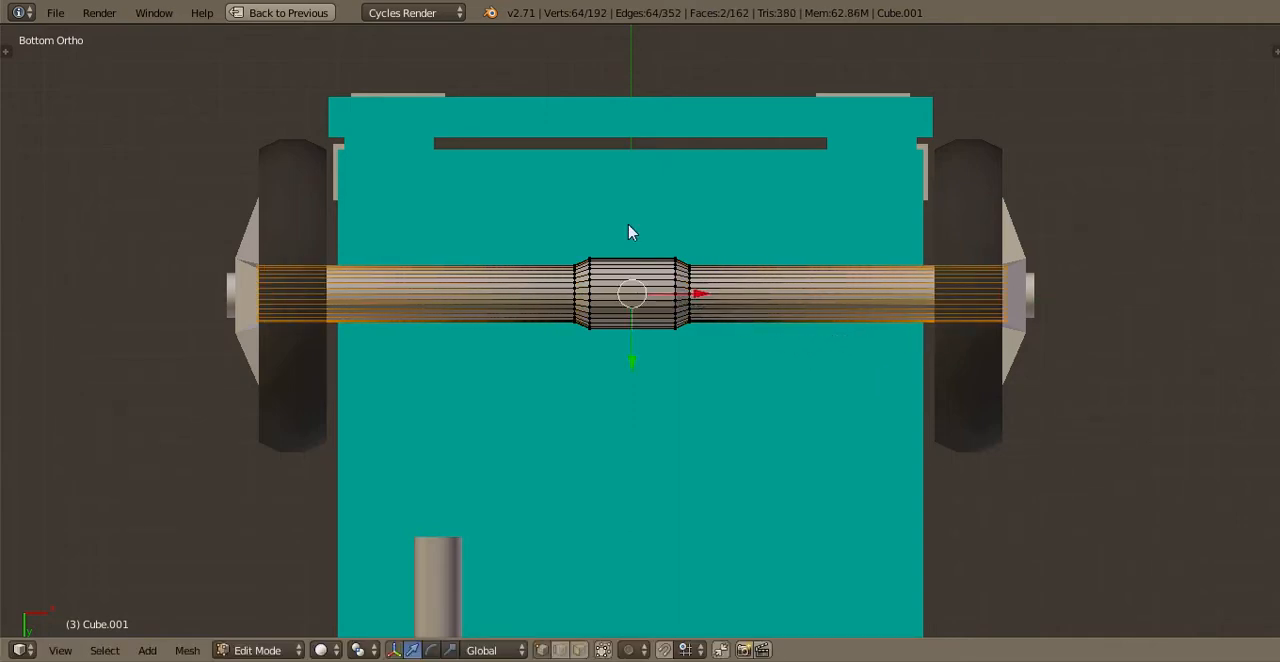
Duplicate the complete front axle within its mesh and place the copy between the rear wheels
key(Tab)
middle_drag(668, 302, 660, 326)
scroll(658, 325, down, 3)
key(Tab)
key(ctrl+KP_7)
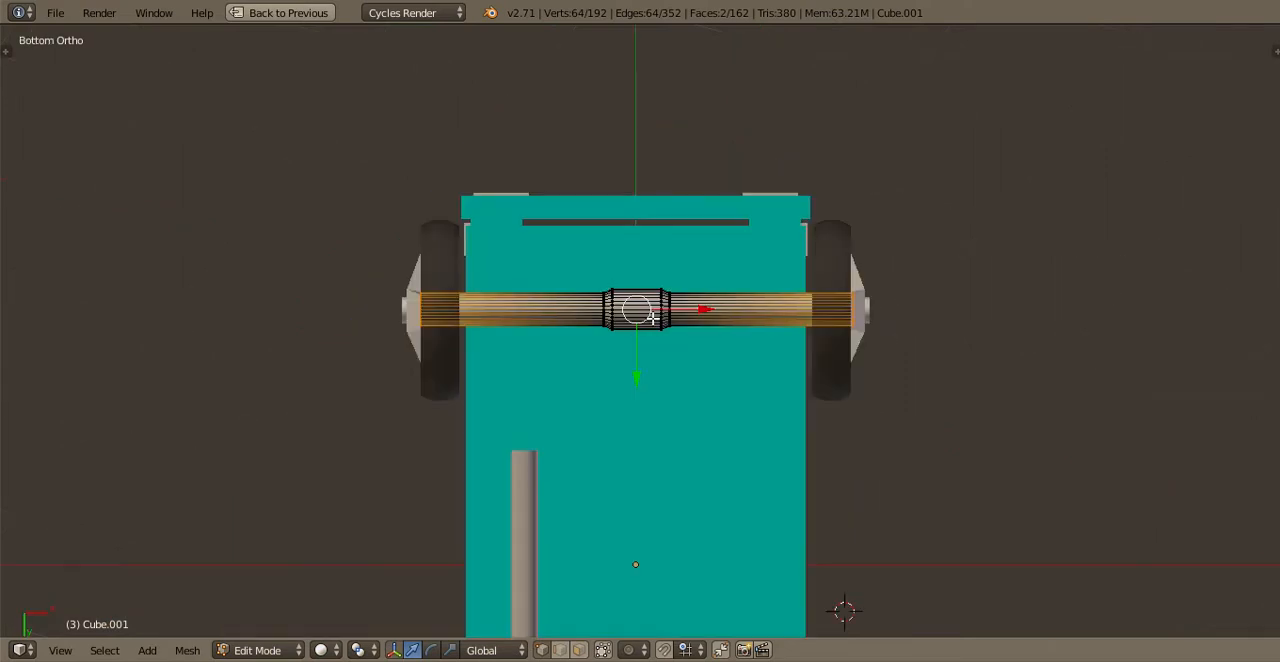
scroll(660, 325, down, 3)
key(a)
key(a)
shift+middle_drag(664, 453, 671, 220)
key(shift+d)
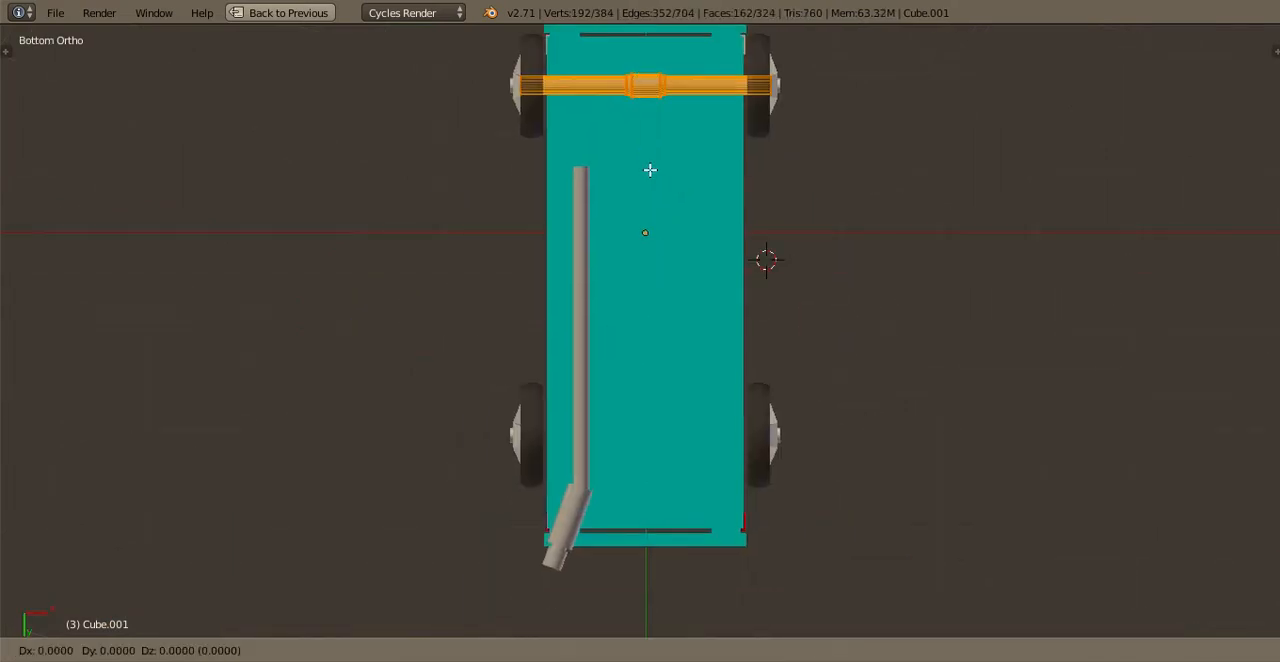
right_click(649, 170)
drag(647, 150, 674, 492)
middle_drag(655, 370, 629, 403)
scroll(629, 403, up, 3)
key(Tab)
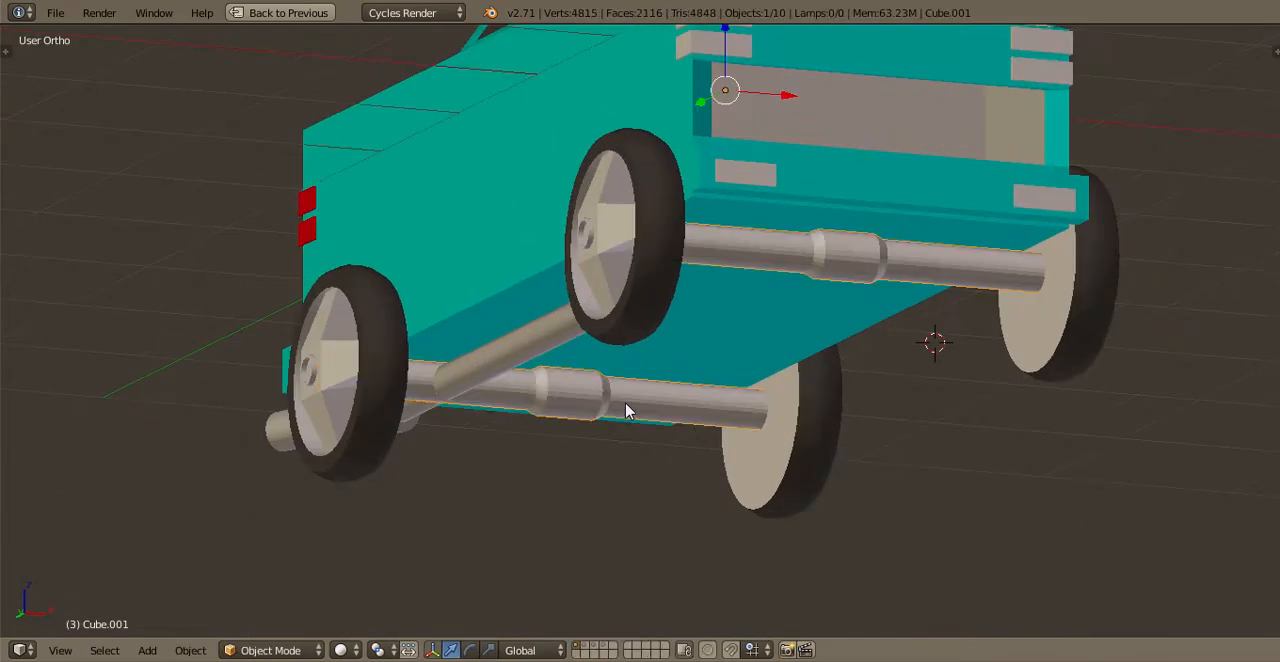
Shorten the exhaust pipe by moving its front end face back along Y to just behind the rear axle
key(ctrl+KP_7)
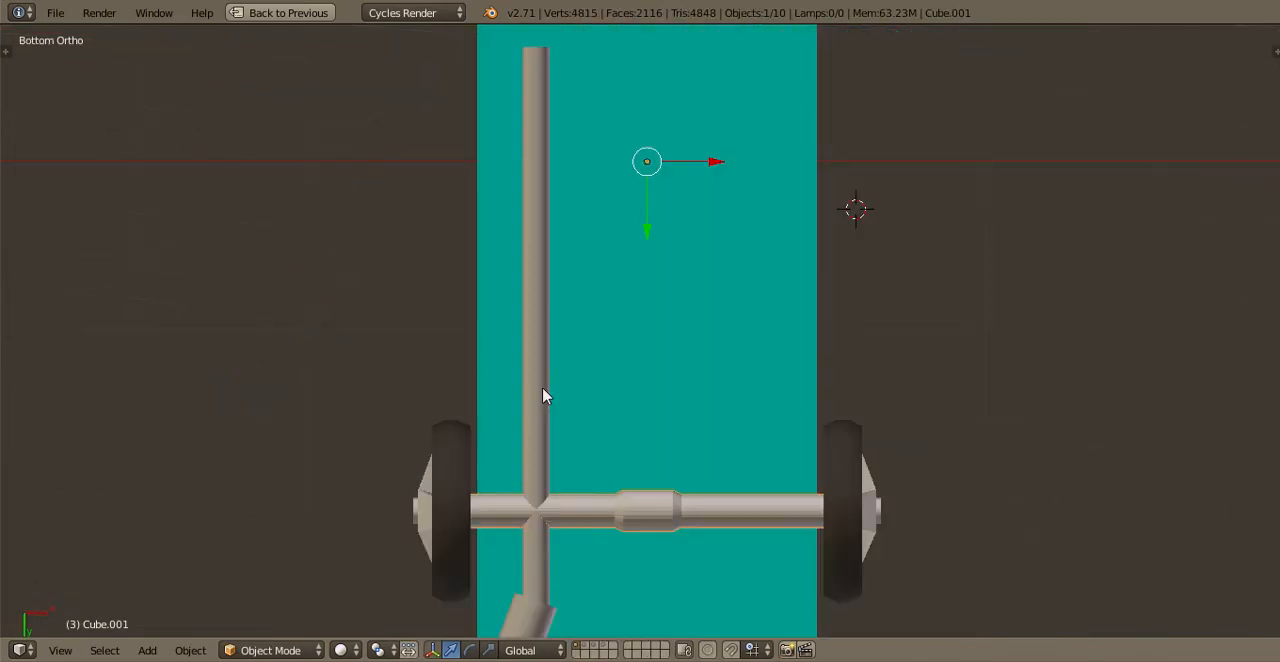
right_click(543, 388)
right_click(543, 388)
key(Tab)
scroll(541, 350, down, 3)
key(a)
key(b)
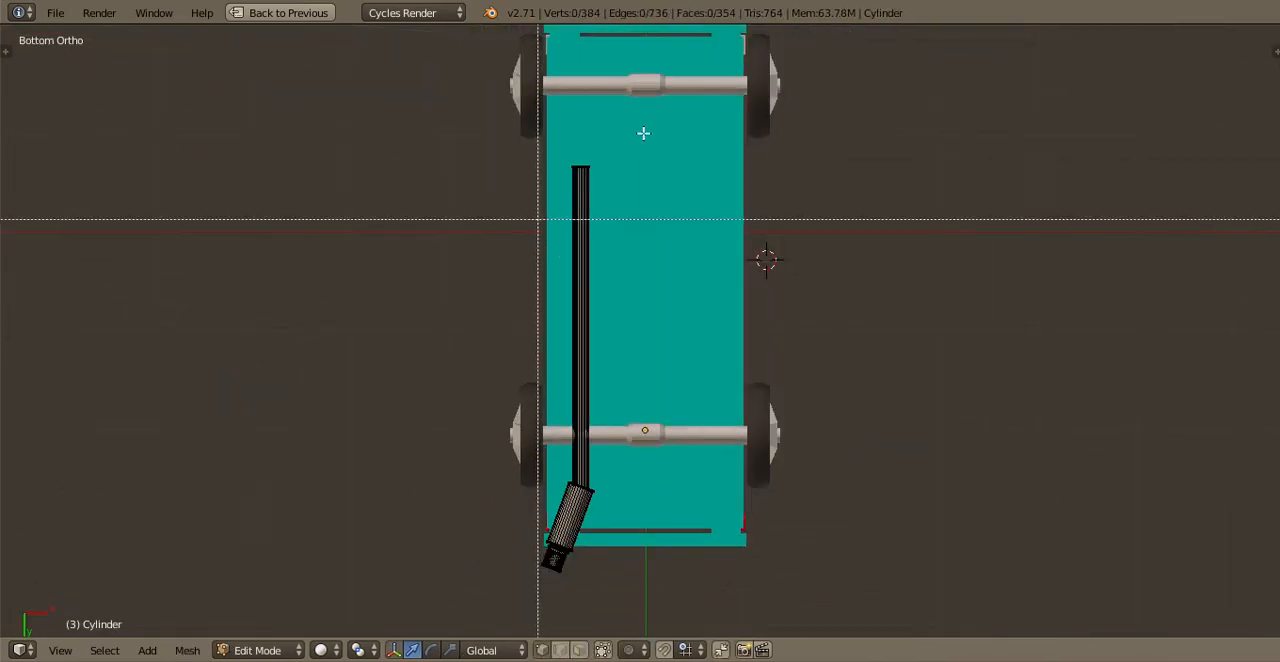
drag(643, 133, 555, 205)
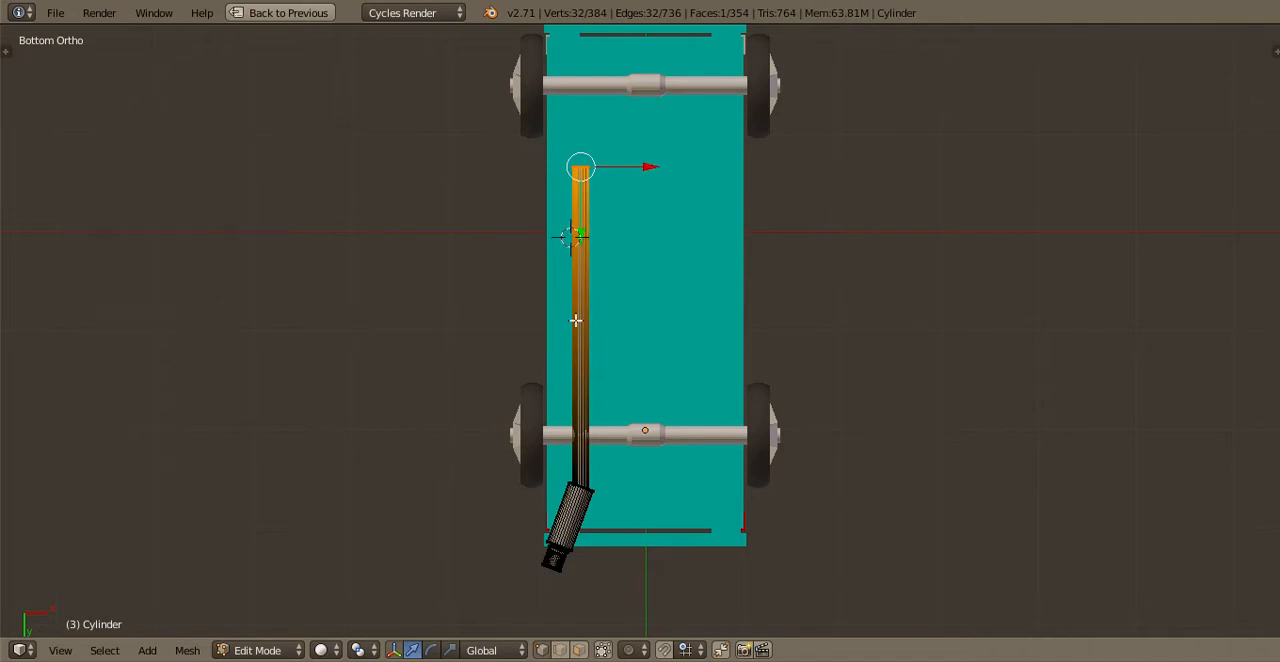
key(g)
key(y)
click(609, 500)
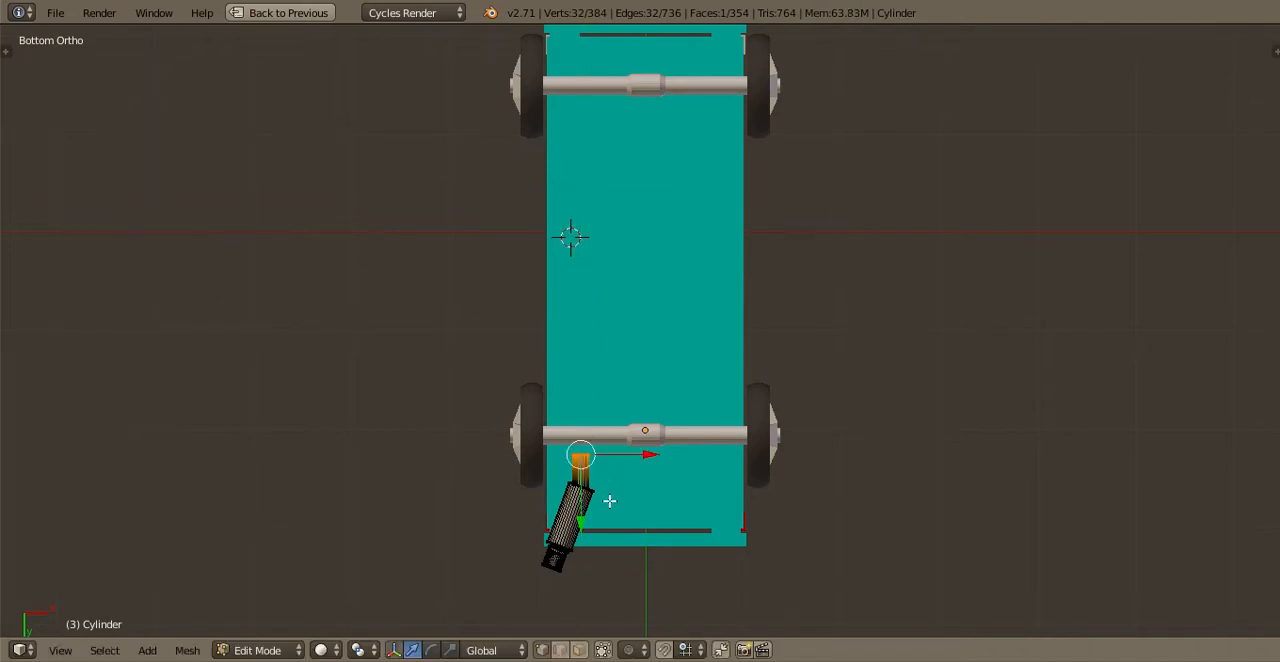
Rotate and lower the exhaust pipe's open end in the side view so that the pipe slopes down below the axle
key(KP_3)
scroll(663, 376, up, 3)
shift+middle_drag(663, 376, 650, 396)
scroll(771, 425, up, 5)
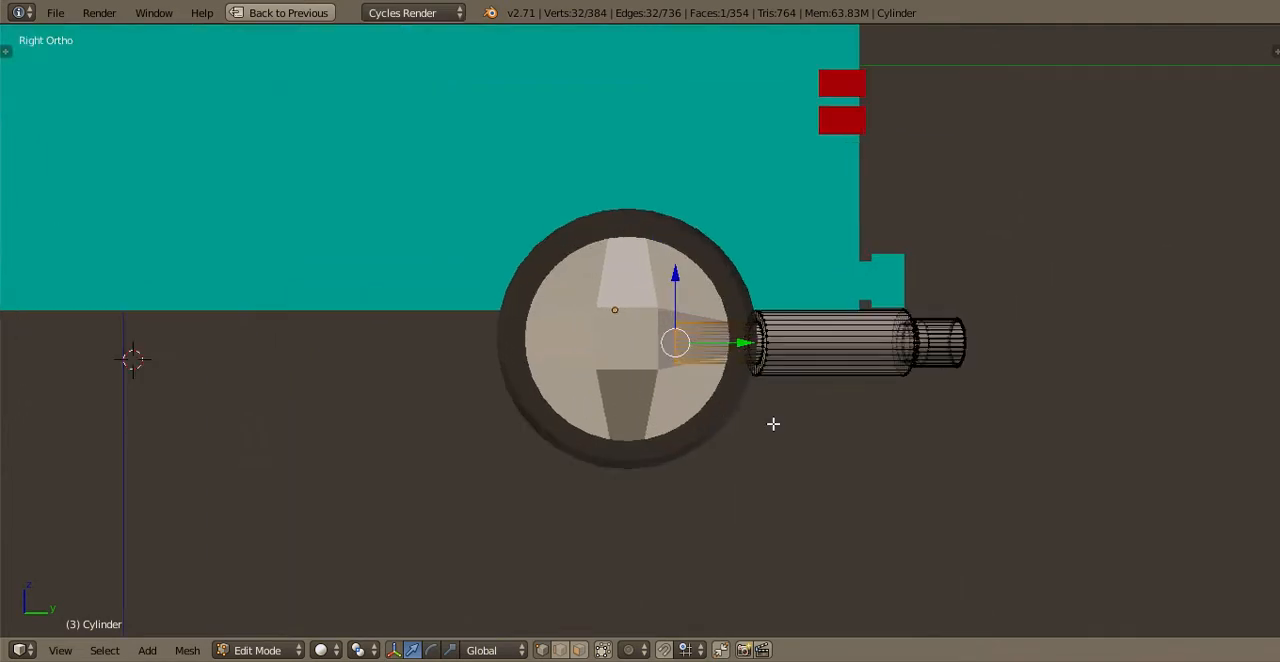
key(r)
click(803, 368)
key(g)
click(807, 385)
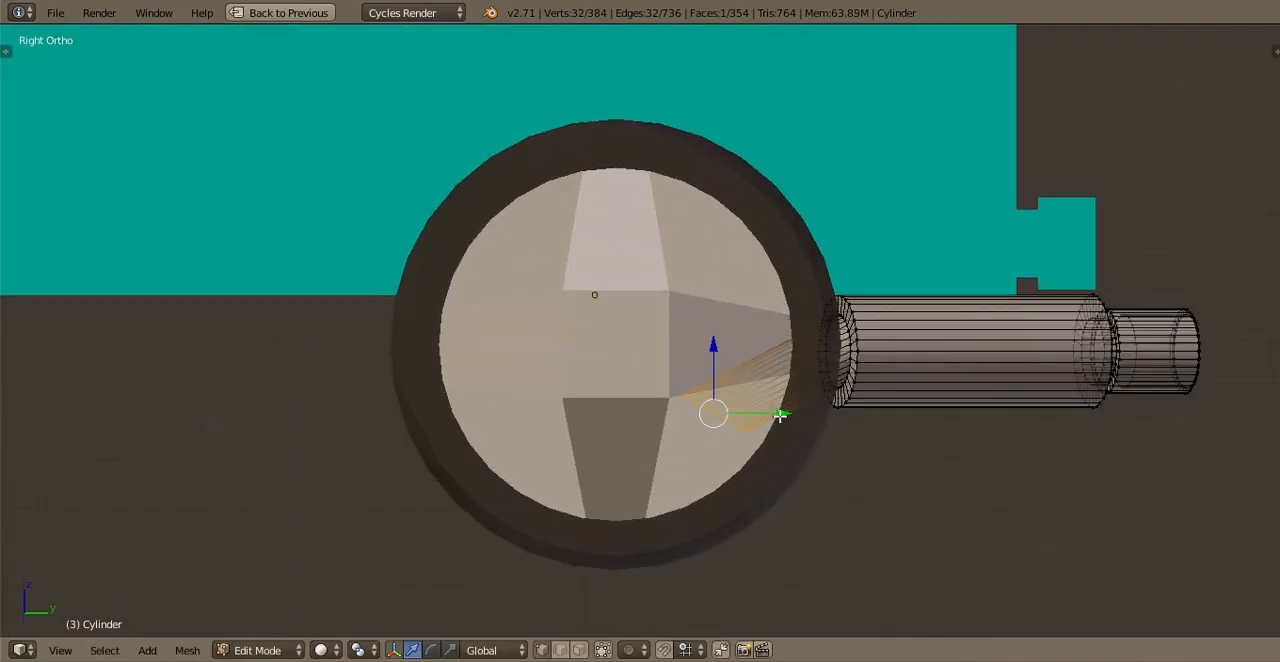
Extrude a short section from the exhaust pipe's lowered end and rotate the end face to nearly vertical
key(e)
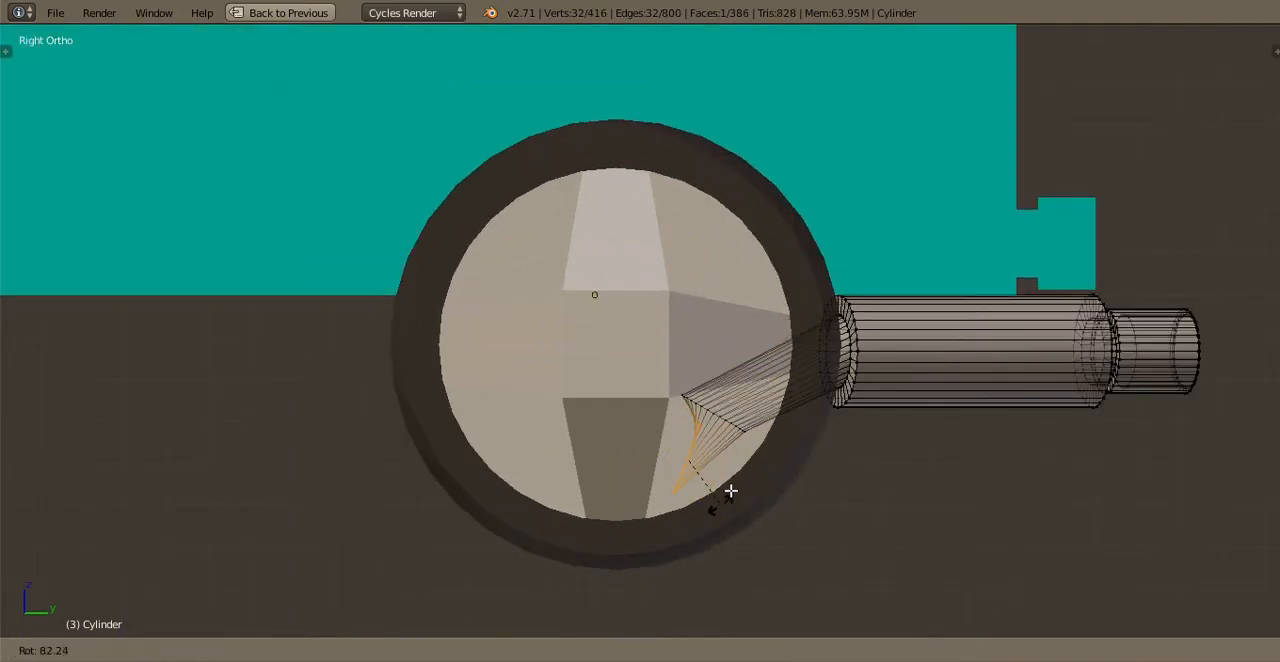
click(735, 478)
key(g)
key(y)
click(717, 463)
key(r)
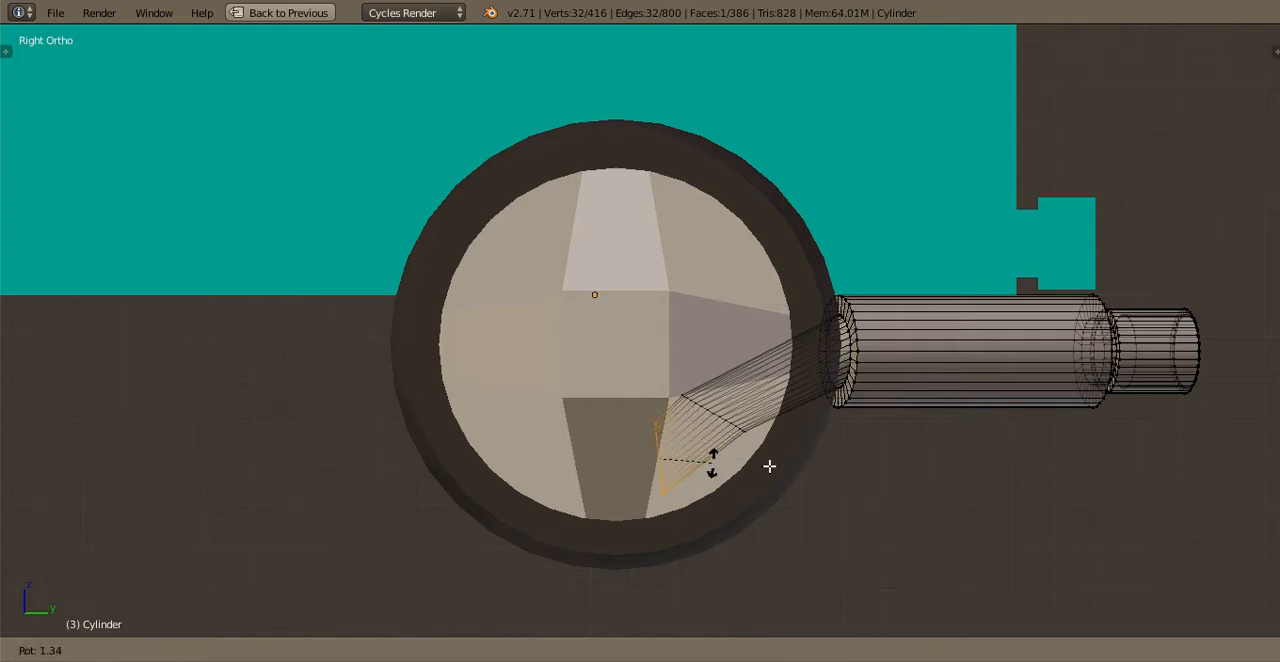
click(757, 465)
Extrude the exhaust pipe forward beneath the rear axle and adjust its end so that the section runs level
key(e)
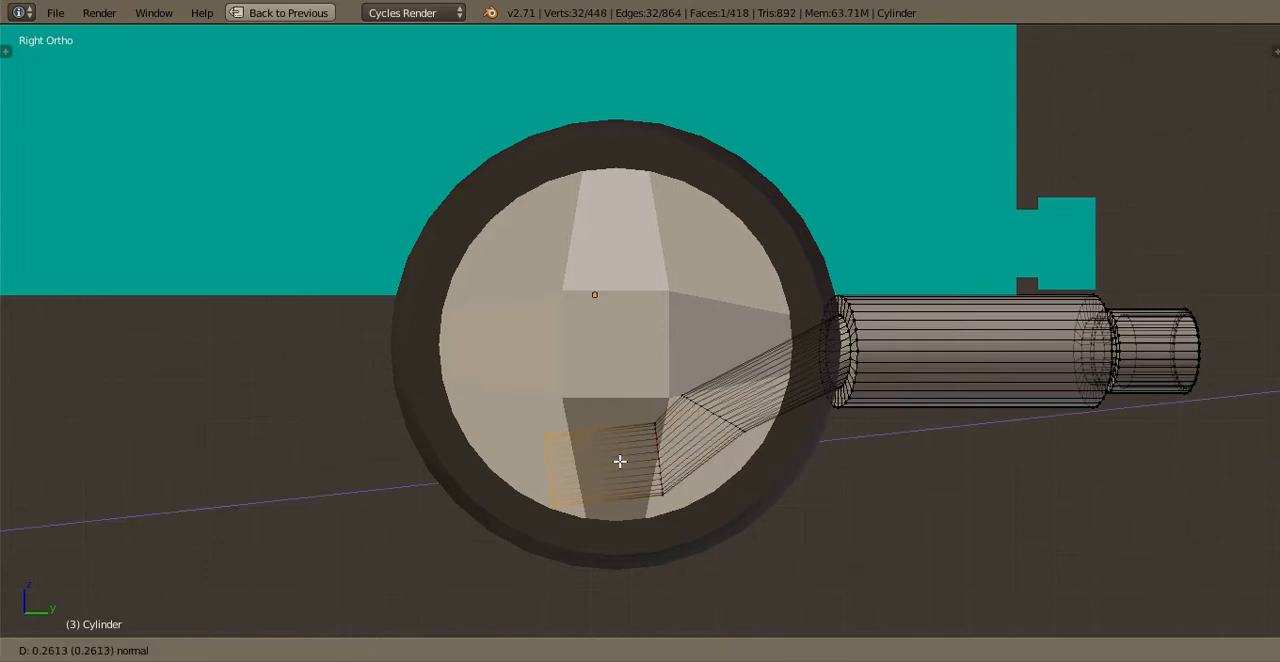
click(612, 462)
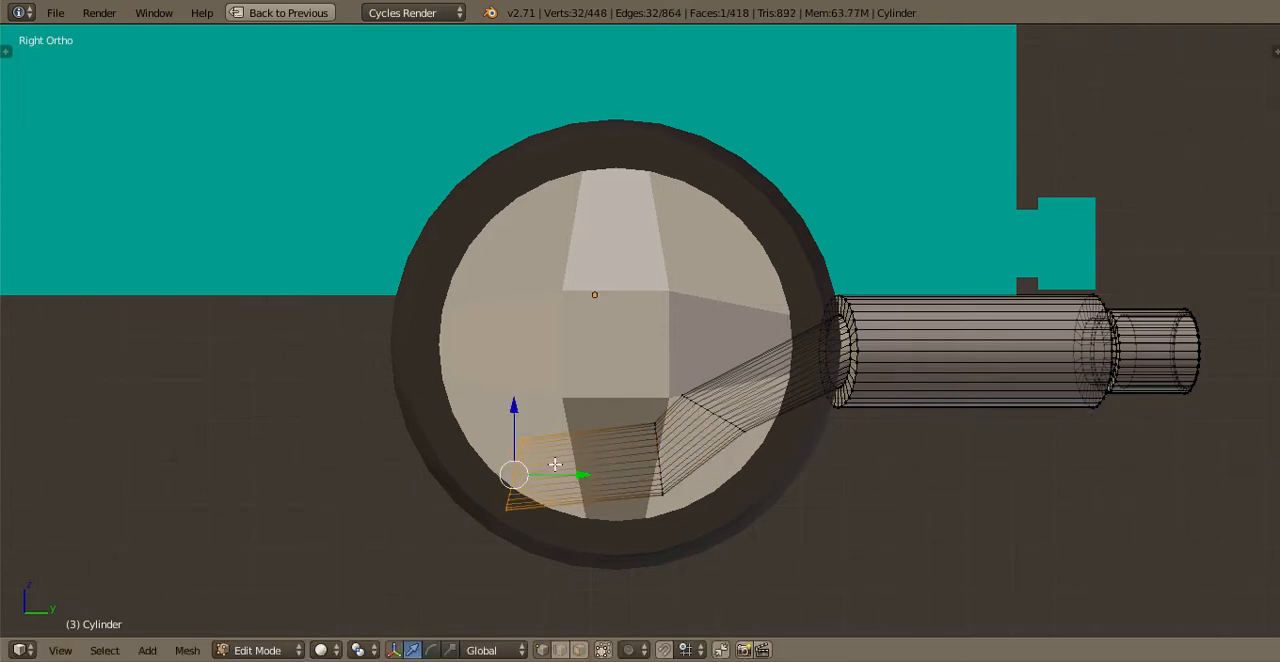
drag(554, 469, 532, 467)
drag(495, 404, 496, 386)
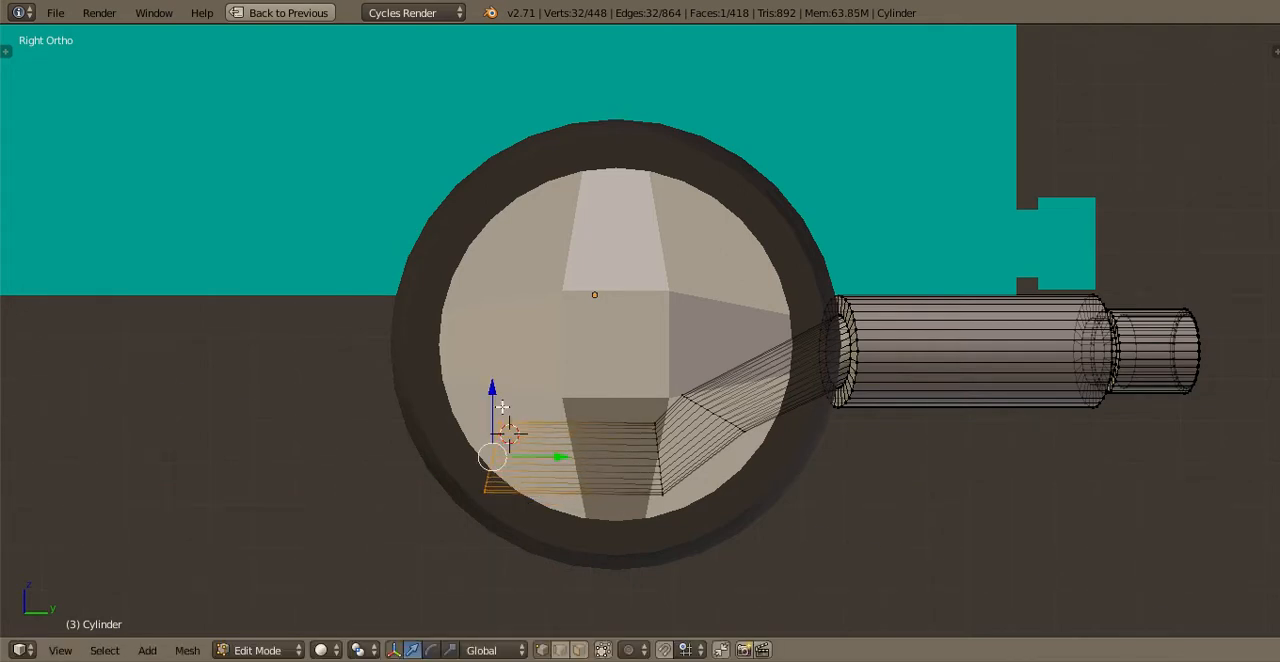
Extrude the exhaust pipe forward past the rear axle and rotate the new end to slope upward
key(e)
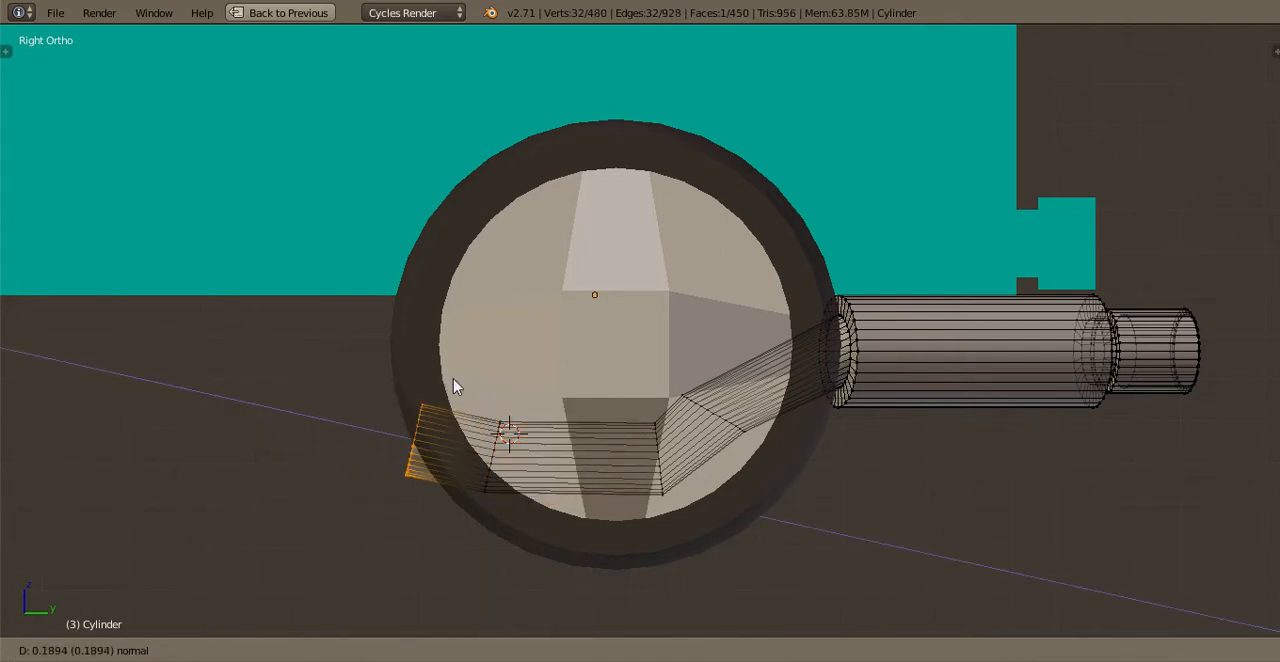
click(451, 386)
key(r)
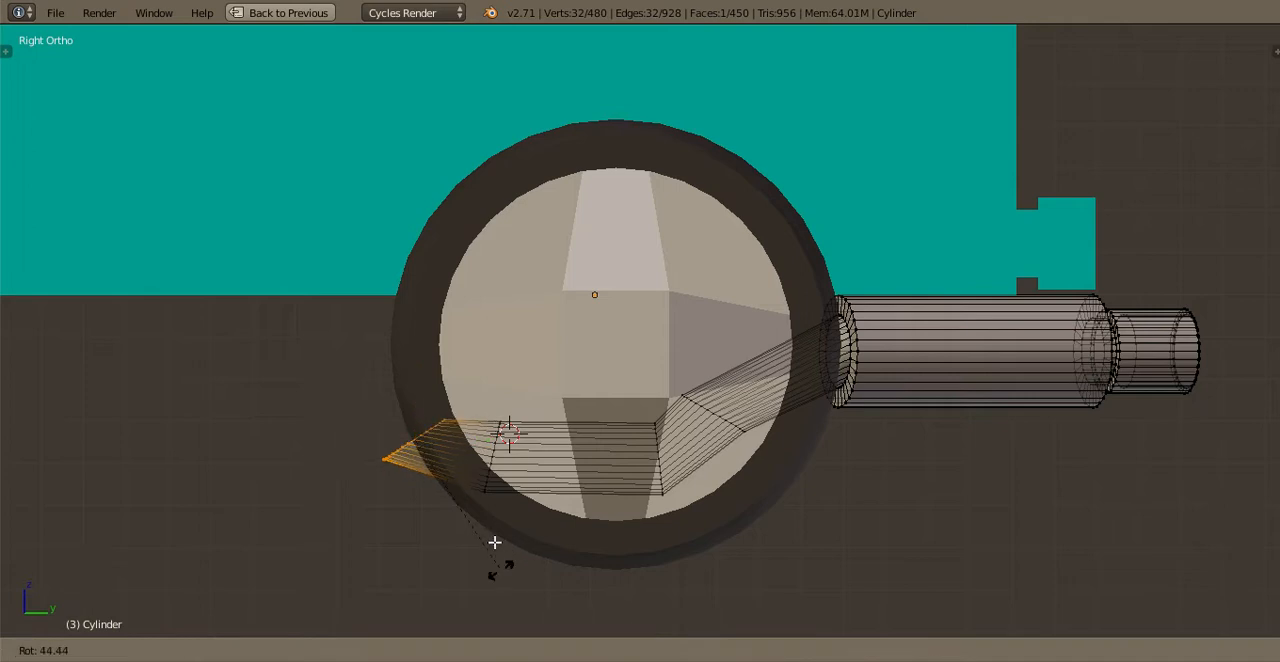
click(418, 446)
Extrude two more short exhaust sections up to the truck's underside, turning the last end face vertical
key(e)
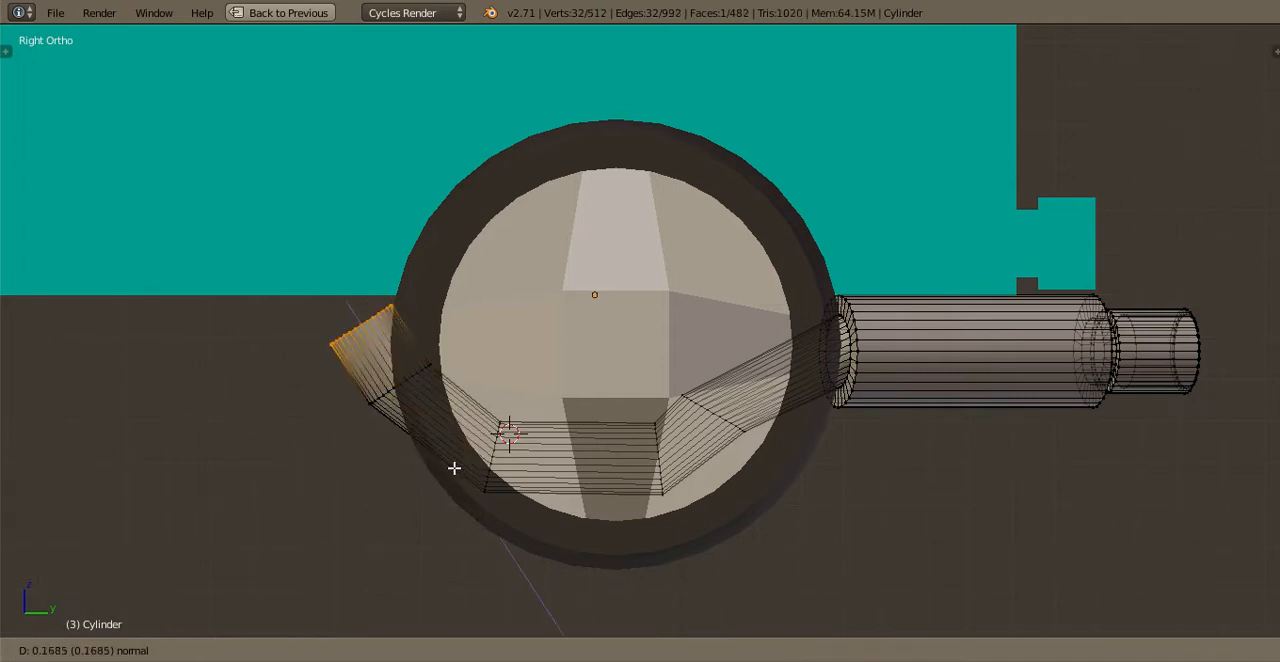
click(395, 437)
key(e)
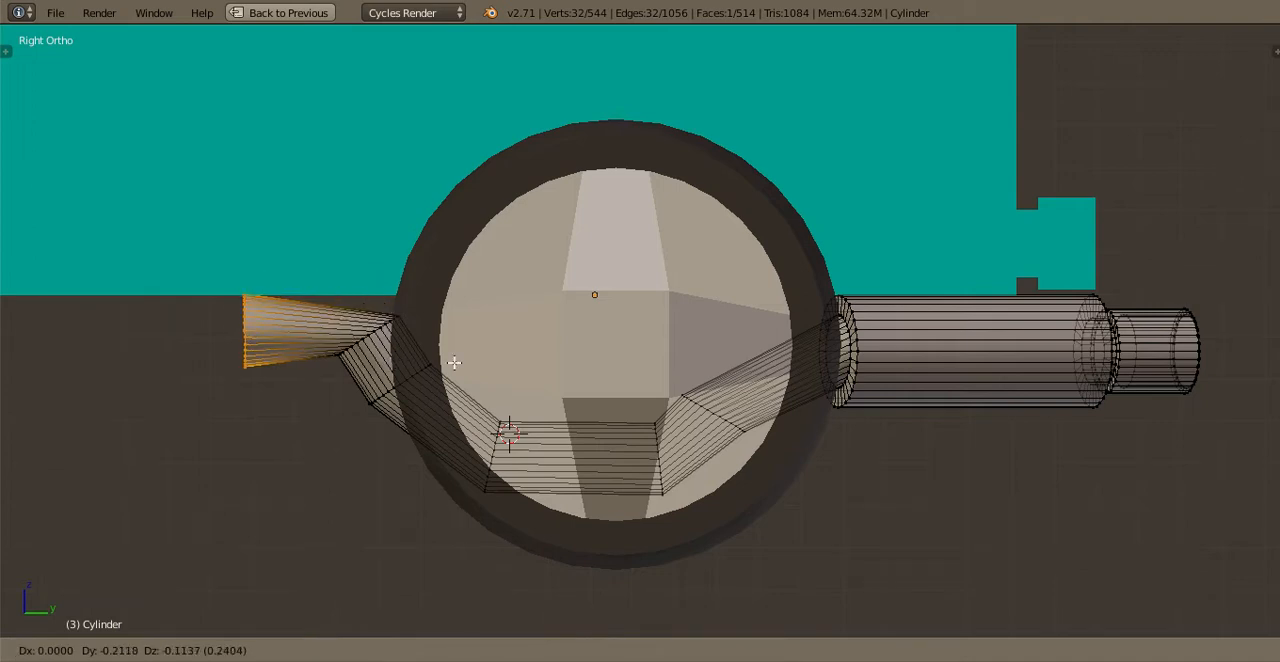
click(459, 339)
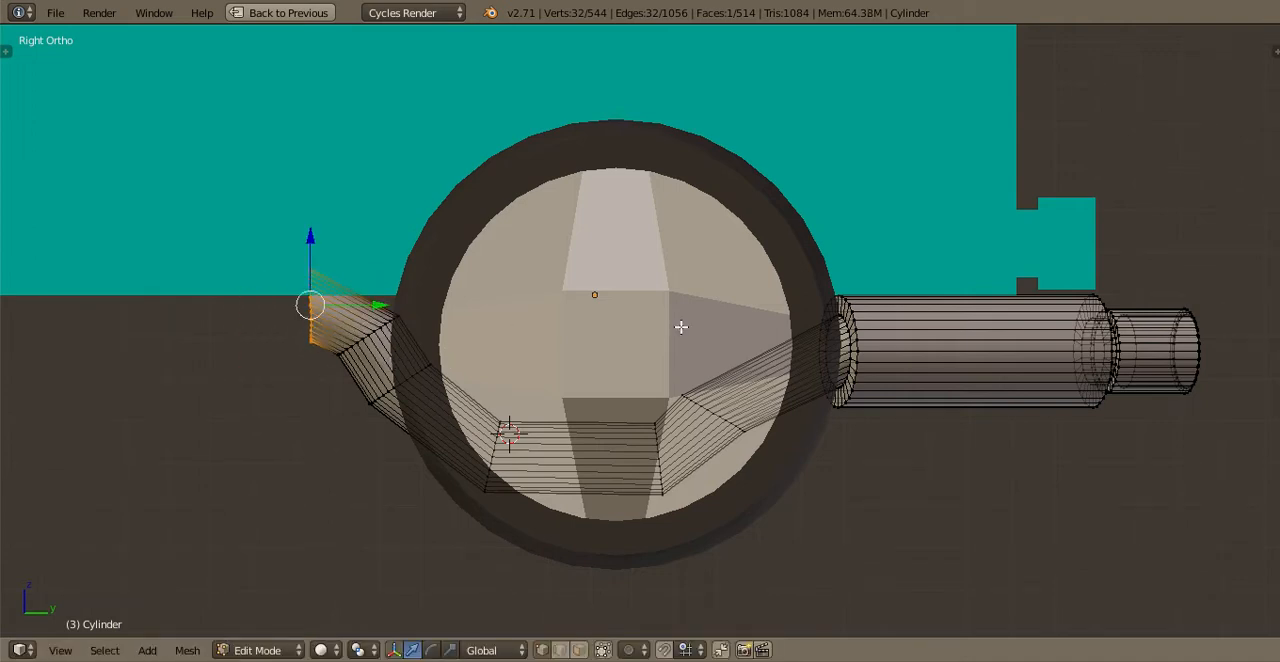
Extrude a long straight exhaust section forward along Y beneath the truck body
scroll(788, 335, down, 3)
key(e)
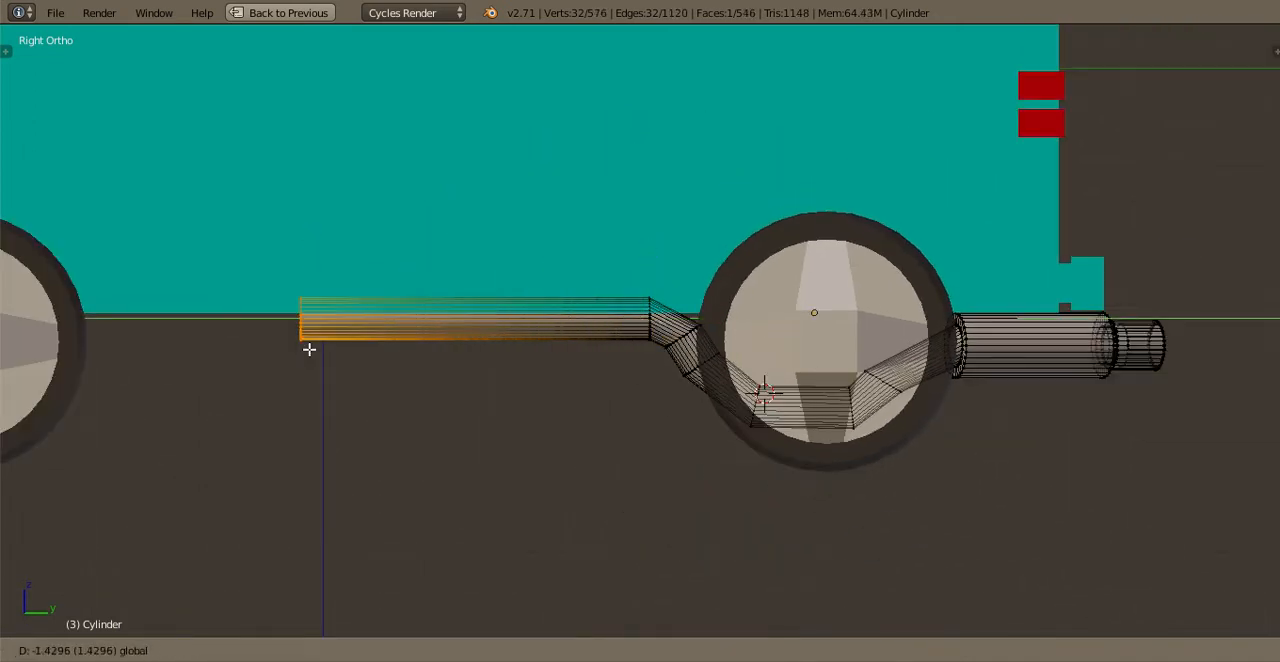
click(240, 330)
key(Tab)
middle_drag(551, 434, 548, 273)
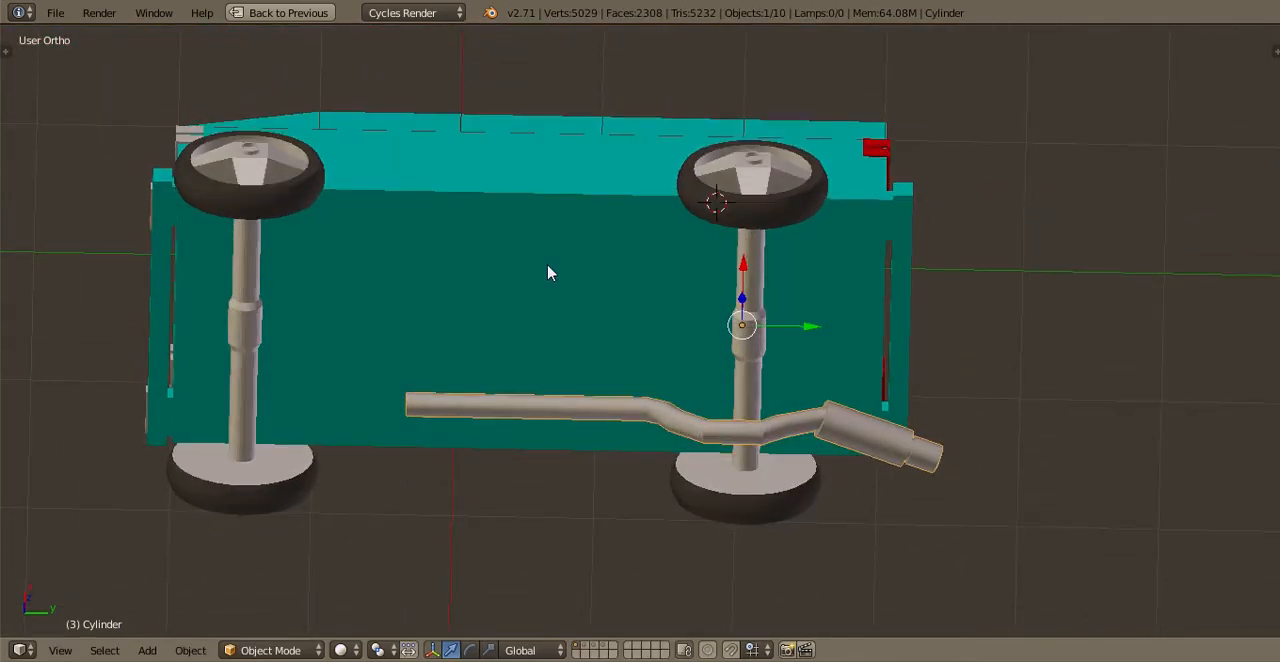
Extend the exhaust pipe's front end slightly further forward along Y and save over the existing file
key(ctrl+KP_7)
scroll(600, 290, down, 3)
key(Tab)
shift+middle_drag(582, 180, 625, 289)
scroll(625, 288, up, 2)
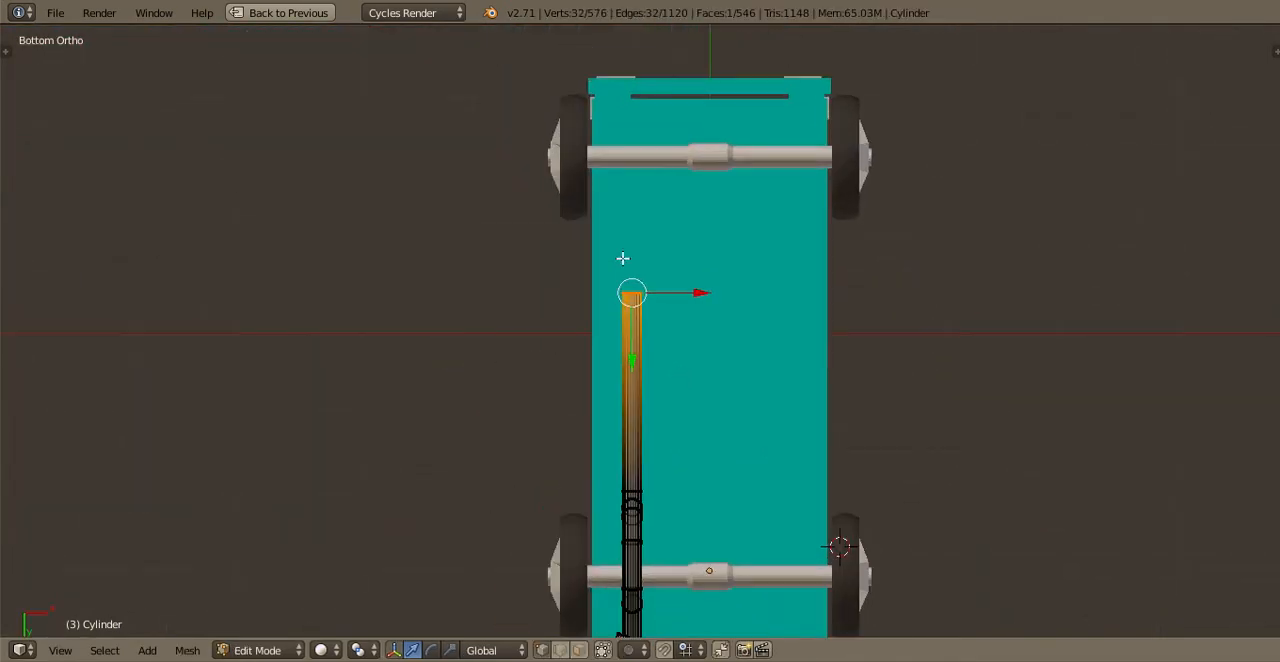
key(g)
key(y)
click(642, 294)
key(Tab)
key(ctrl+s)
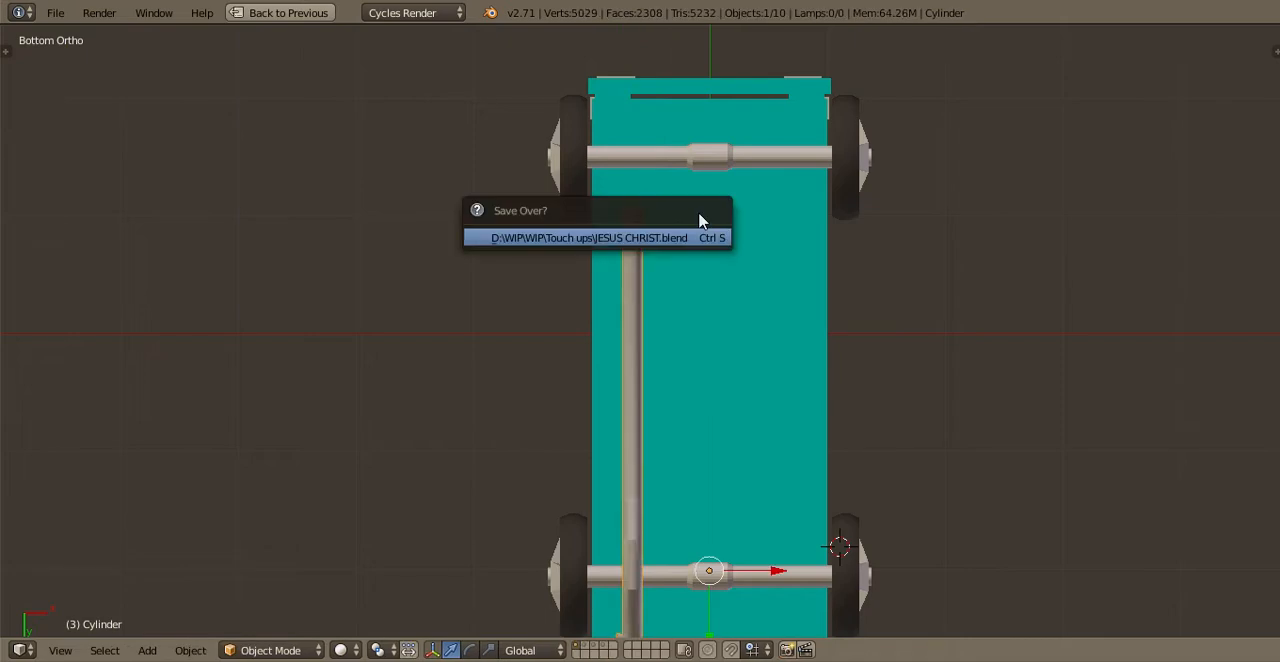
key(Return)
Shift the exhaust pipe's forward section, including the front bend, about 0.23 rearward along Y towards the rear axle
scroll(610, 290, down, 3)
middle_drag(588, 308, 532, 413)
scroll(787, 390, up, 4)
scroll(540, 400, up, 2)
key(Tab)
scroll(531, 414, up, 3)
key(a)
key(b)
drag(420, 212, 612, 440)
key(b)
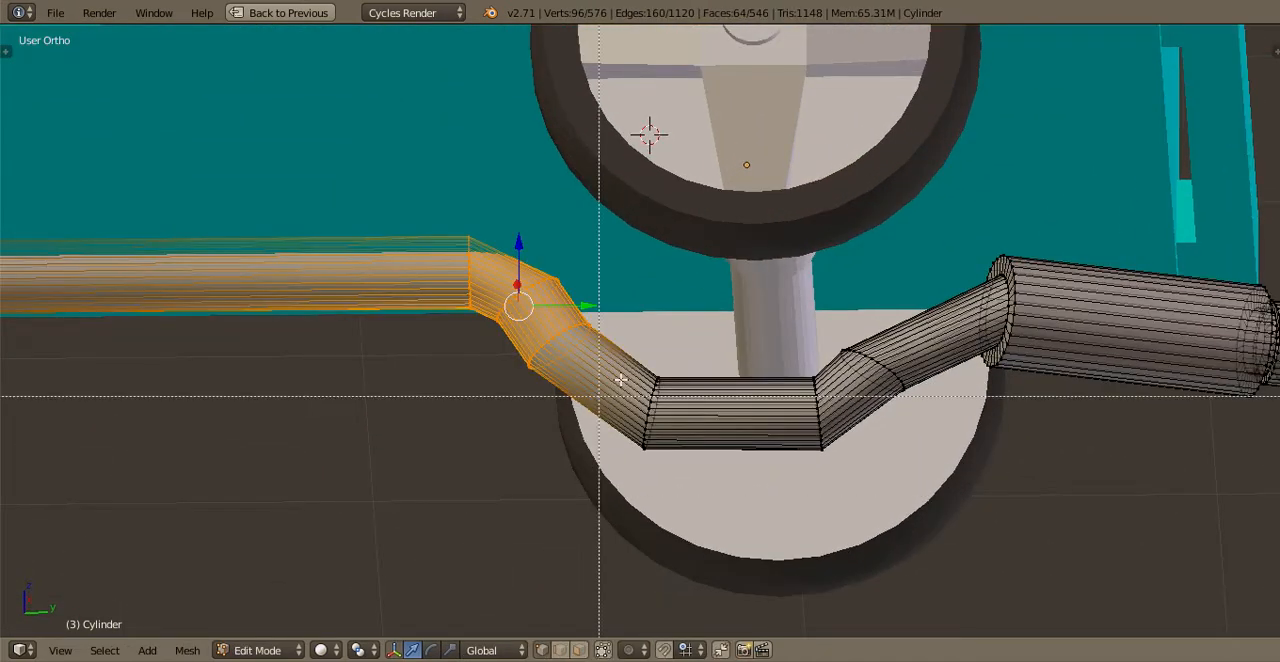
drag(625, 357, 695, 482)
key(g)
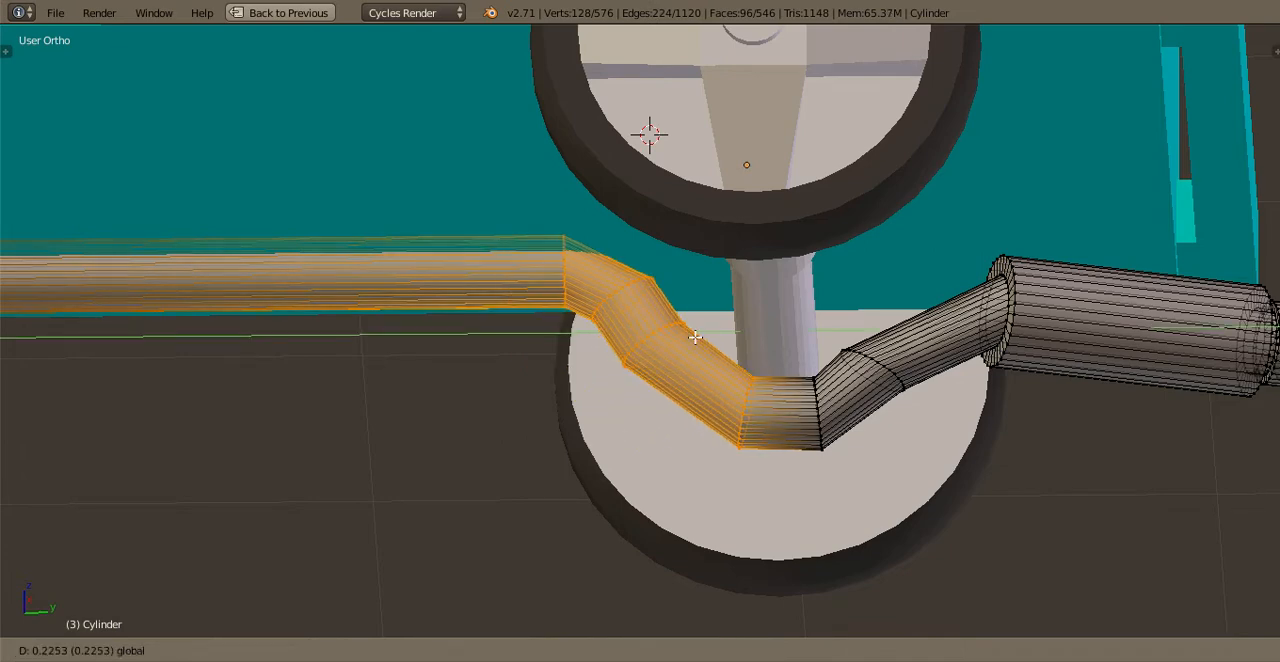
click(714, 317)
key(Tab)
middle_drag(714, 317, 686, 349)
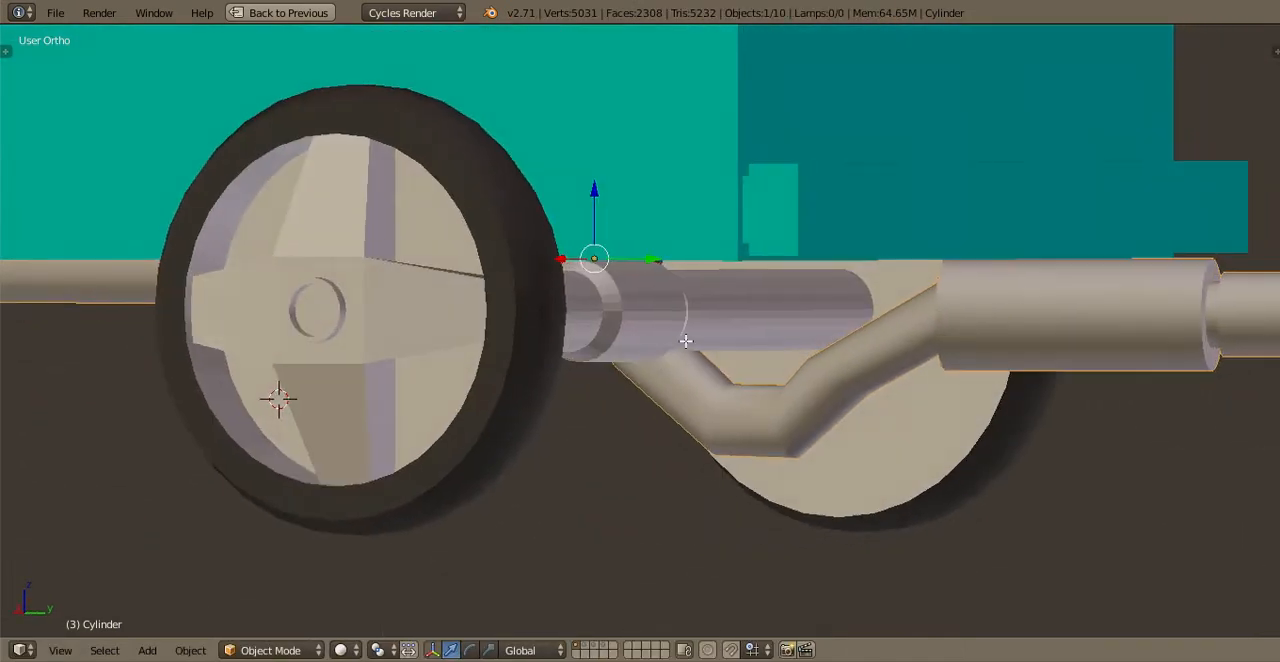
Adjust the exhaust pipe's low bend where it passes beneath the rear axle
key(Tab)
scroll(728, 453, up, 1)
middle_drag(728, 453, 708, 511)
key(a)
key(b)
drag(701, 512, 881, 388)
drag(801, 374, 801, 366)
middle_drag(796, 366, 735, 361)
key(Tab)
middle_drag(700, 314, 724, 361)
scroll(724, 361, down, 6)
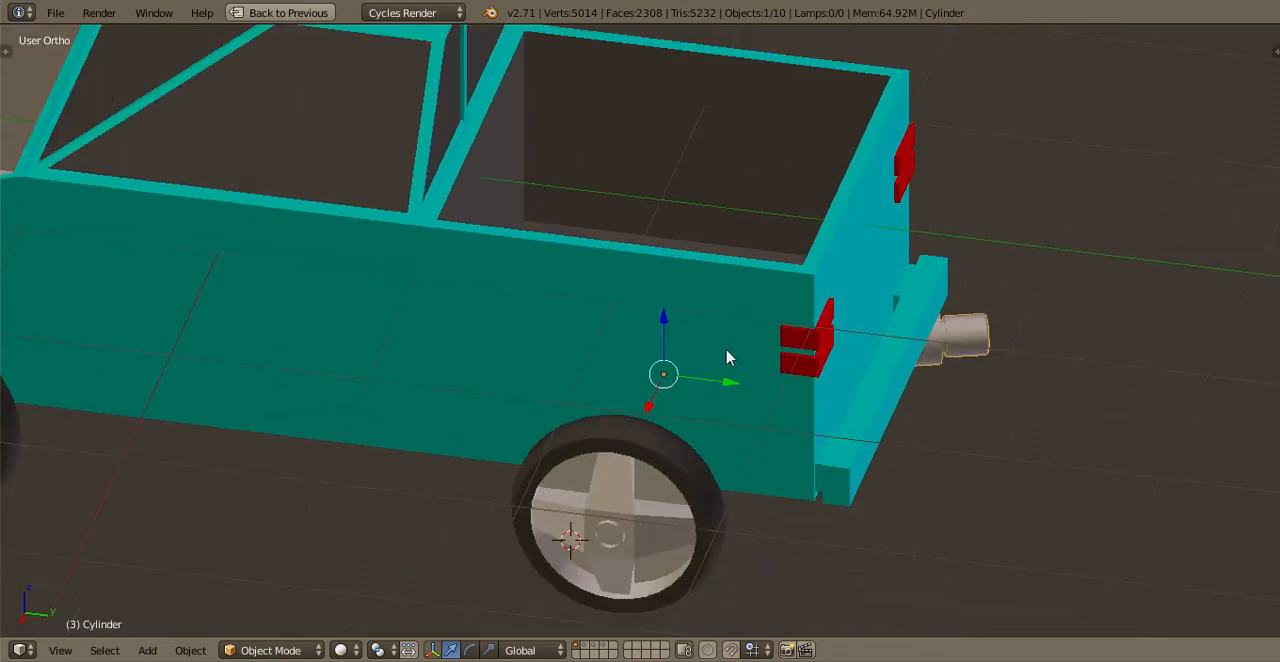
Try scaling the front wheel geometry by 1.2 in the right side view
key(KP_3)
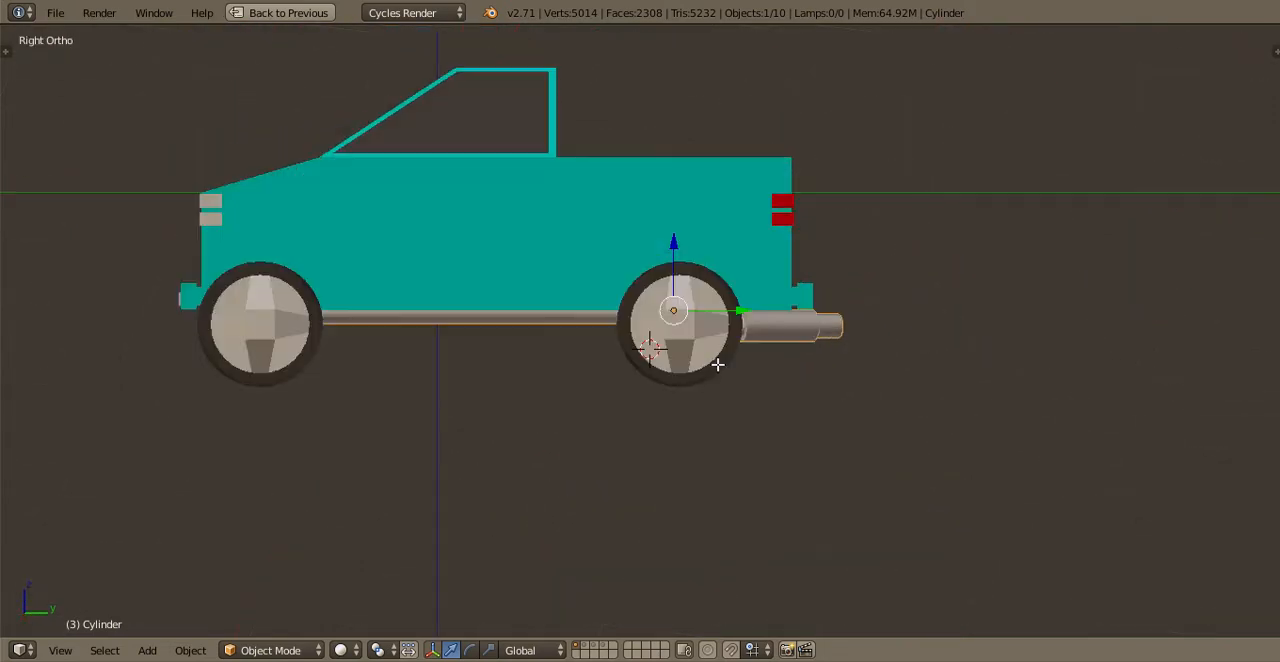
right_click(717, 365)
key(Tab)
scroll(714, 357, up, 6)
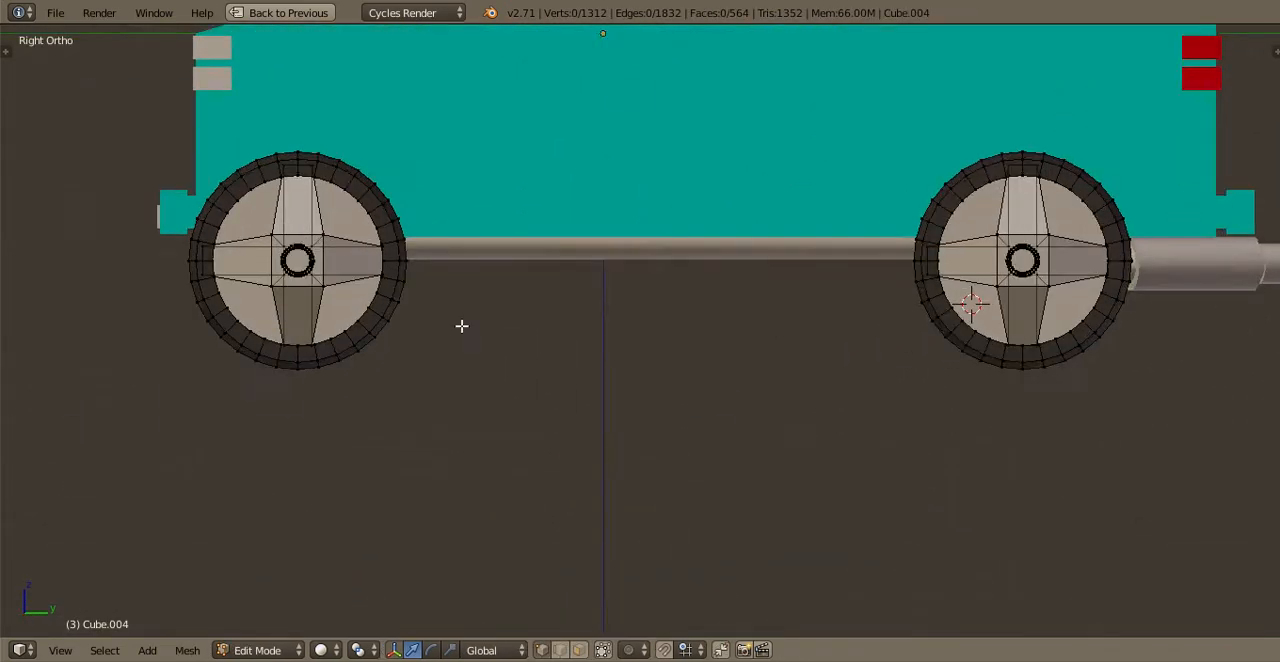
scroll(139, 405, down, 1)
key(b)
drag(111, 411, 460, 155)
key(b)
drag(129, 347, 459, 86)
text(s1.2)
key(Return)
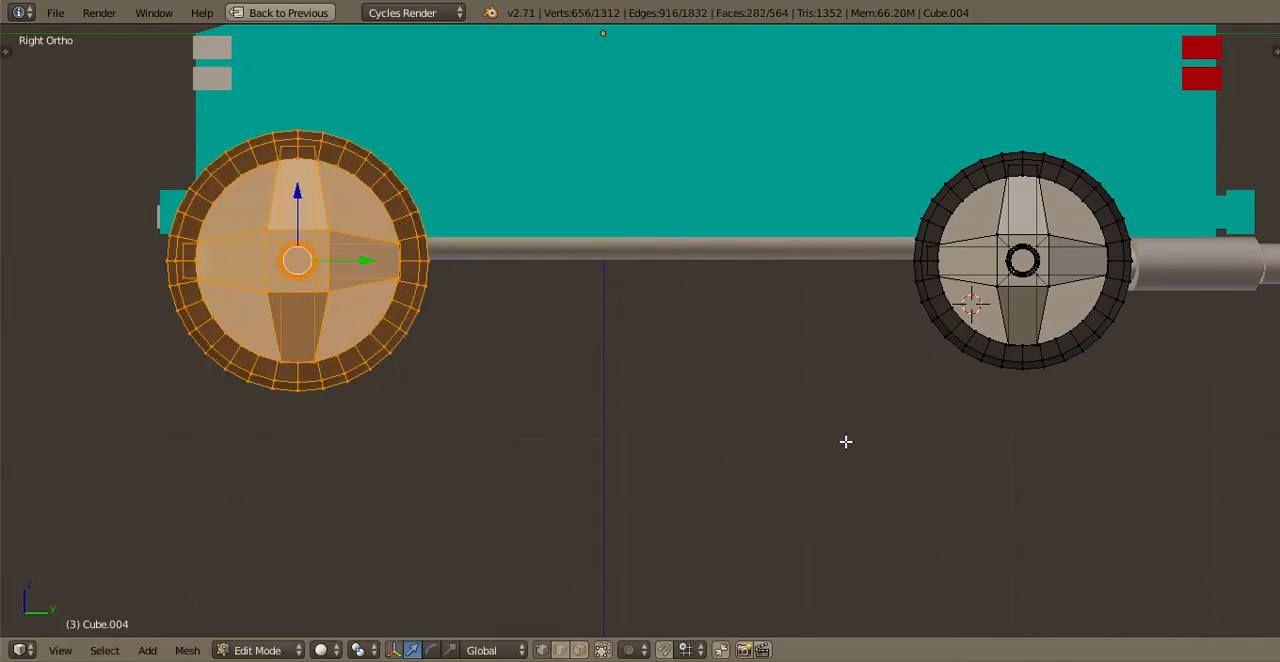
Try scaling the rear wheel geometry by 1.2 as well and save over the existing file
key(a)
key(b)
drag(837, 455, 1111, 77)
text(s)
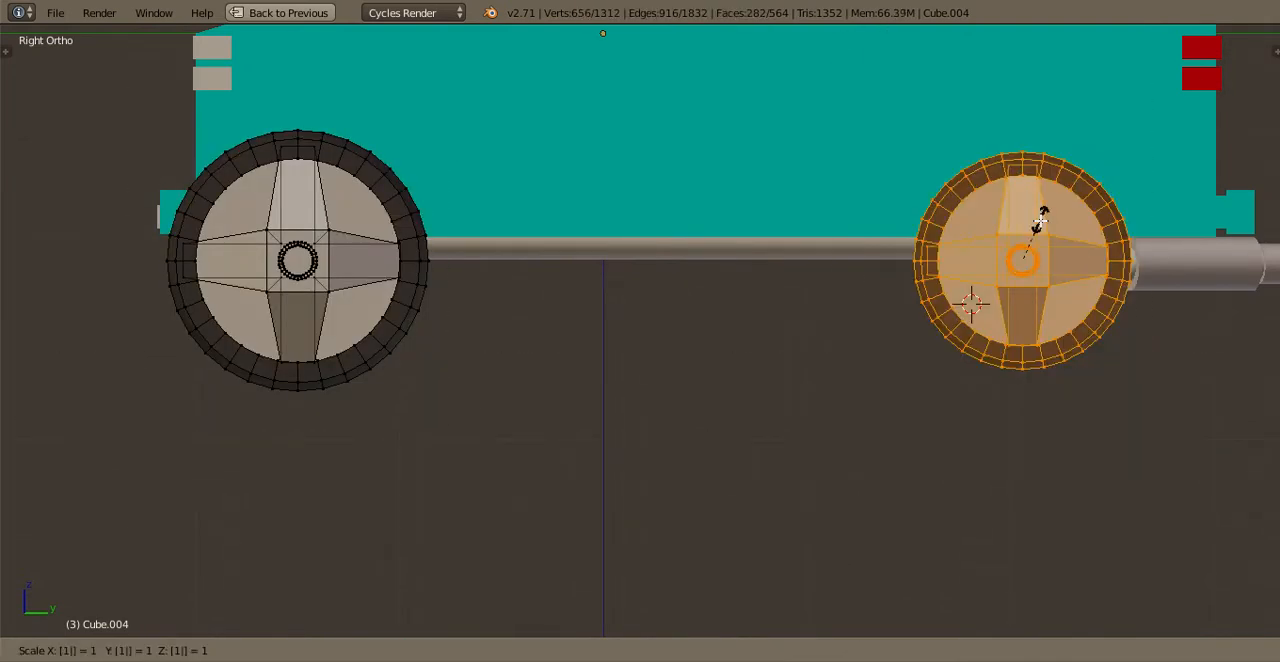
text(1.2)
key(Return)
key(Tab)
middle_drag(829, 211, 970, 256)
key(ctrl+s)
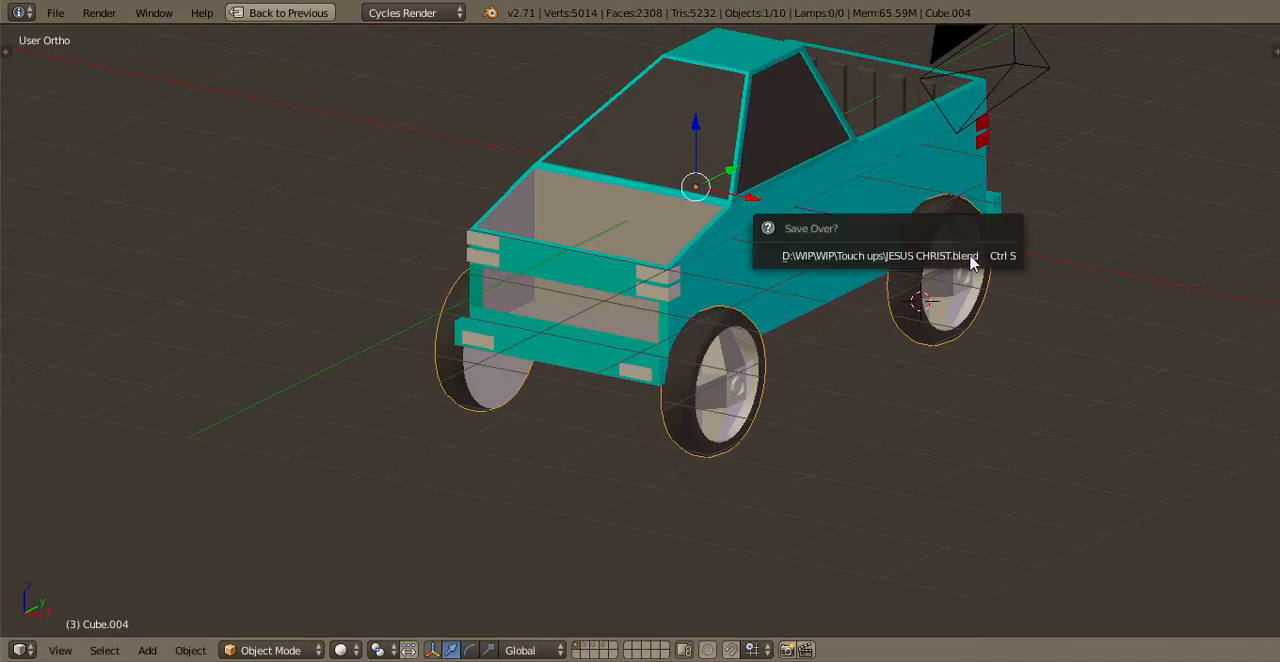
click(970, 256)
Undo the enlargement of the front and rear wheels and leave mesh editing
key(Tab)
key(ctrl+z)
key(ctrl+z)
key(ctrl+z)
key(ctrl+z)
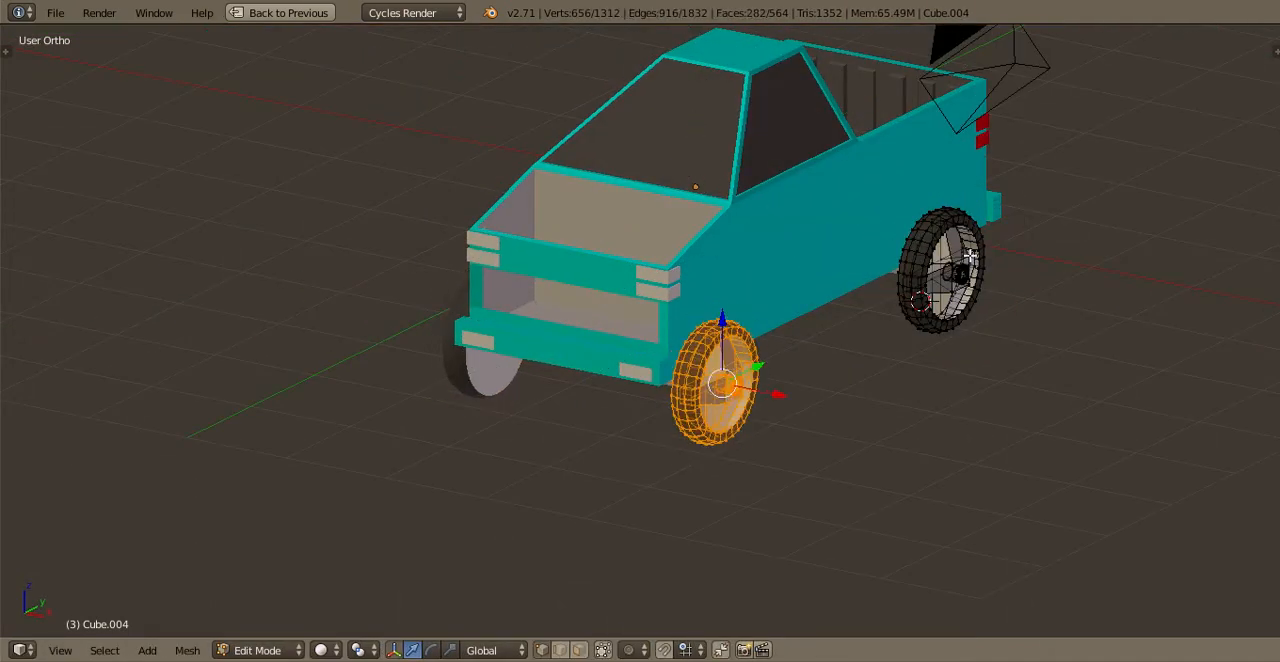
key(Tab)
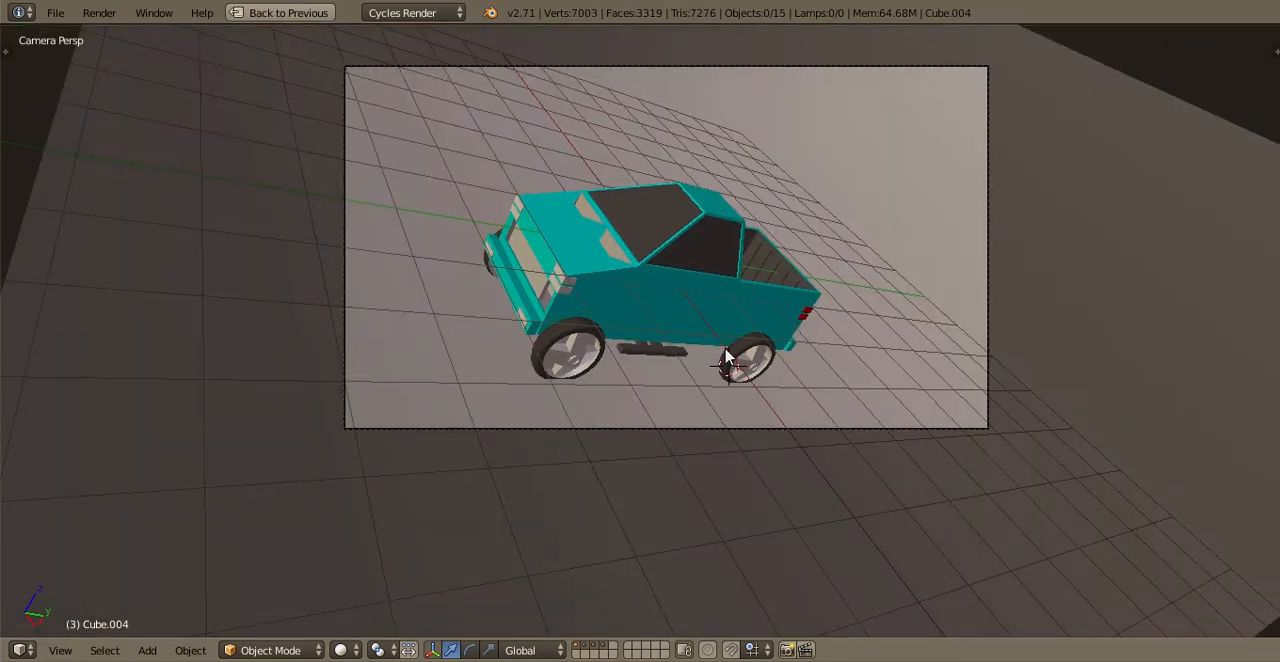
Show the ground plane with the truck in camera view, clear the selection and save over the existing file
scroll(725, 355, up, 4)
key(a)
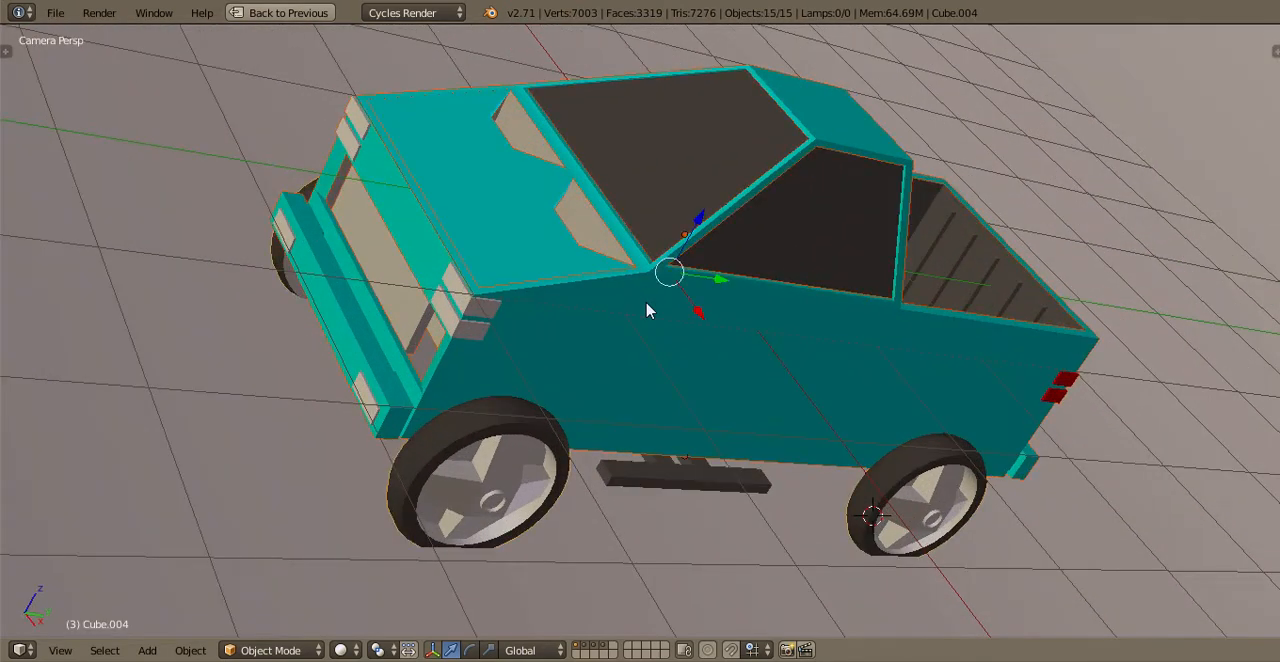
key(a)
key(ctrl+s)
click(647, 308)
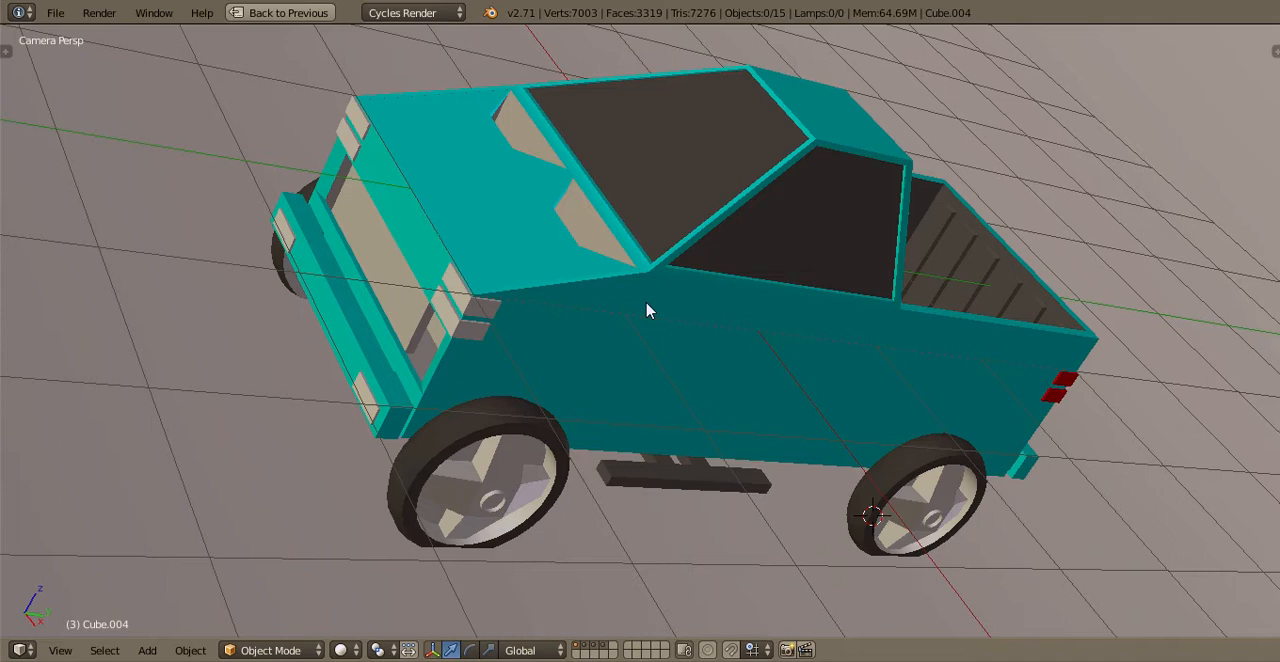
Lower the ground plane about 0.08 along Z beneath the tyres and return to the camera view
key(KP_3)
right_click(609, 351)
middle_drag(609, 351, 727, 258)
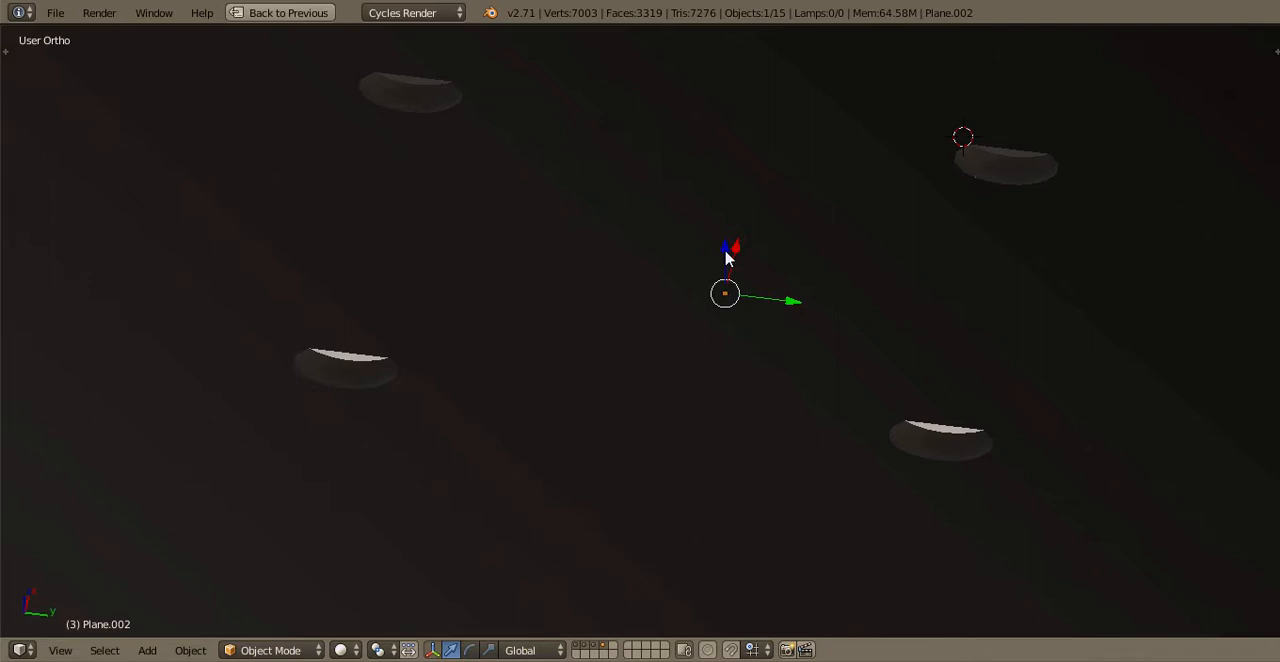
key(g)
key(z)
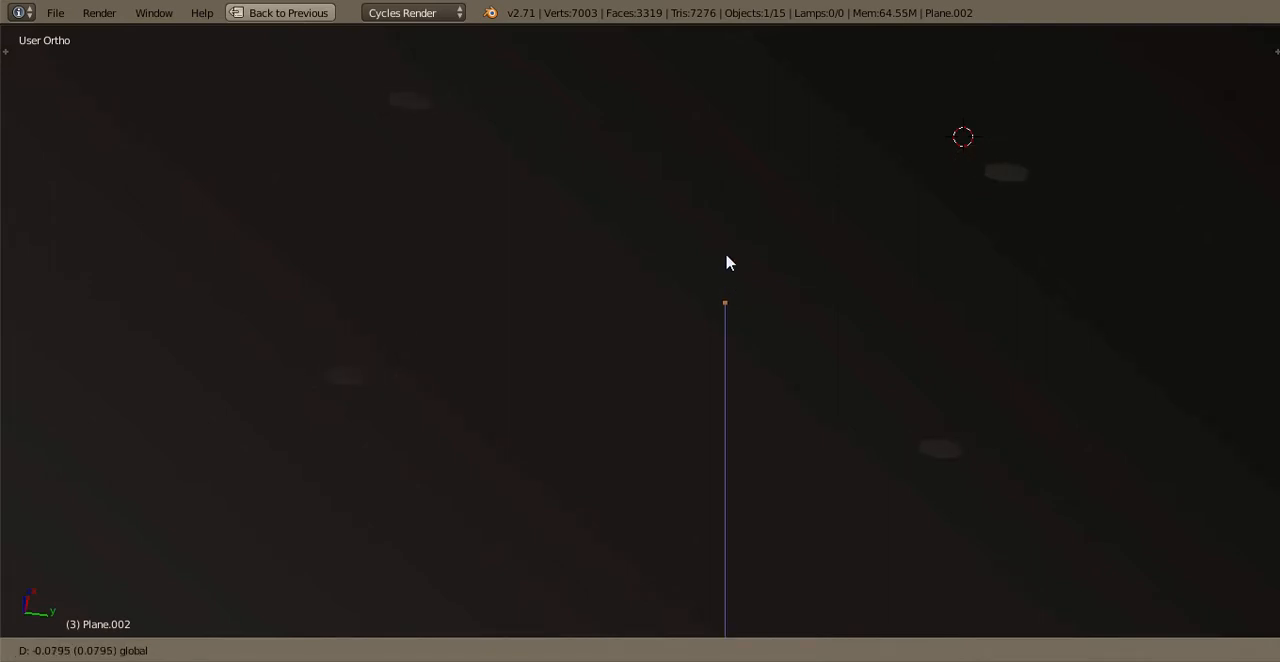
click(720, 261)
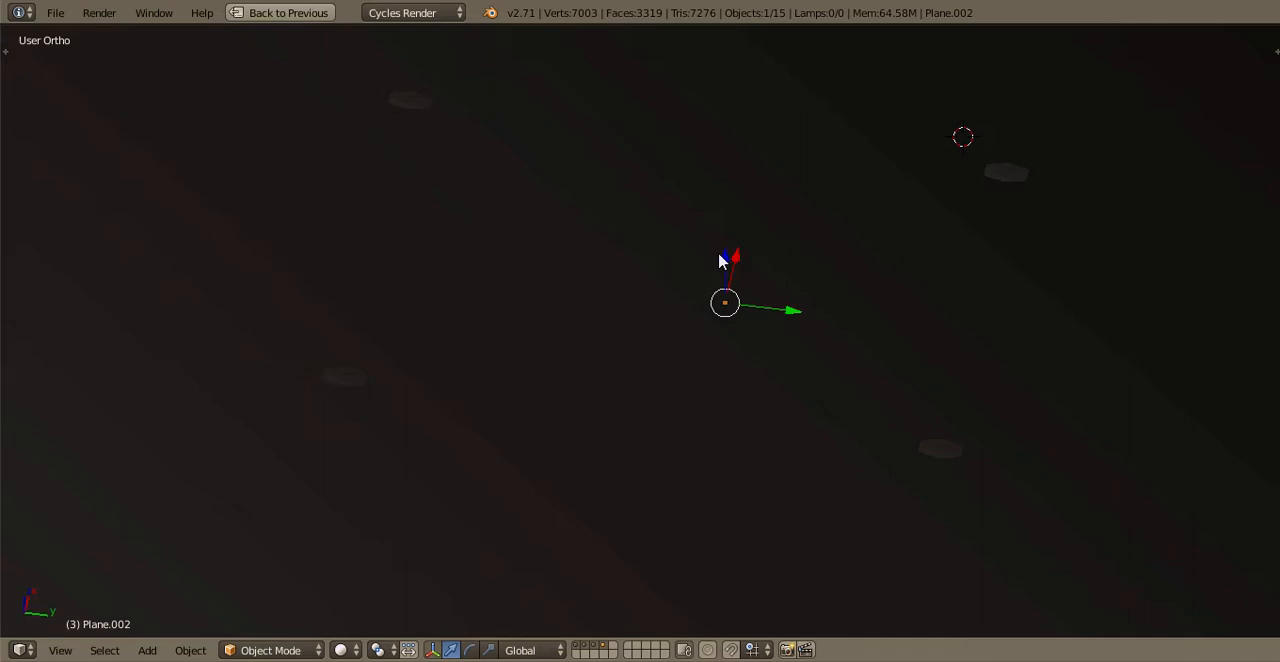
key(KP_0)
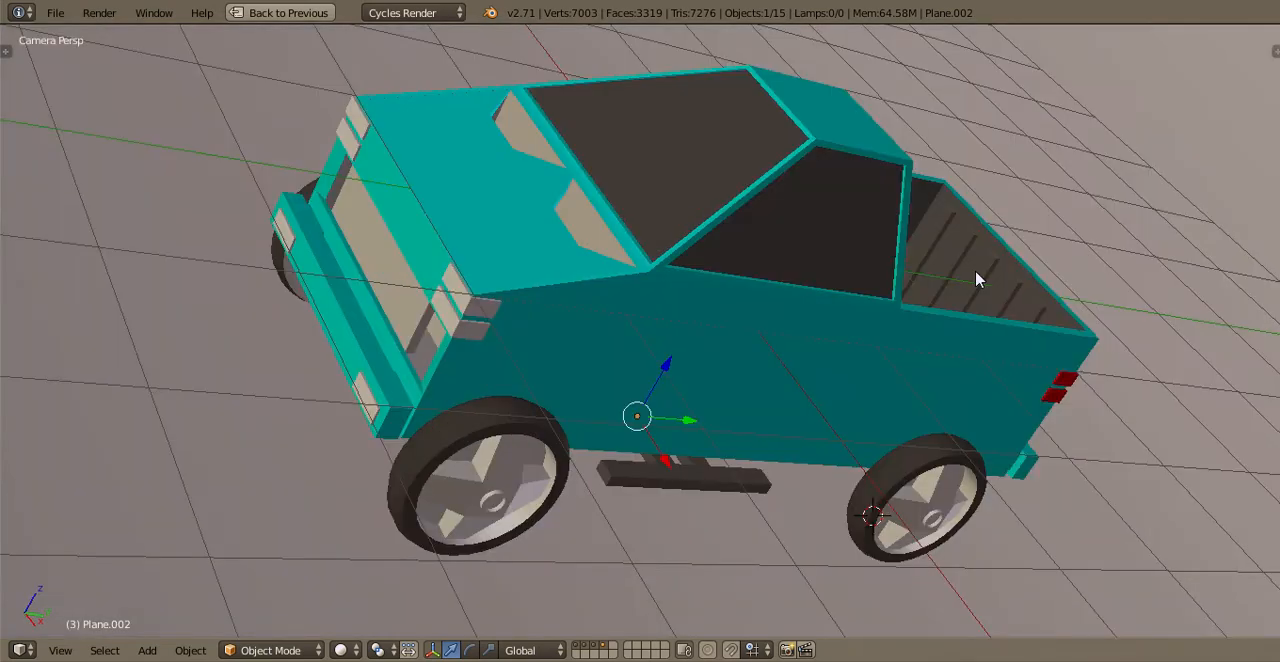
Inspect the side step and truck bed from behind, deselect everything and save over the existing file
right_click(688, 478)
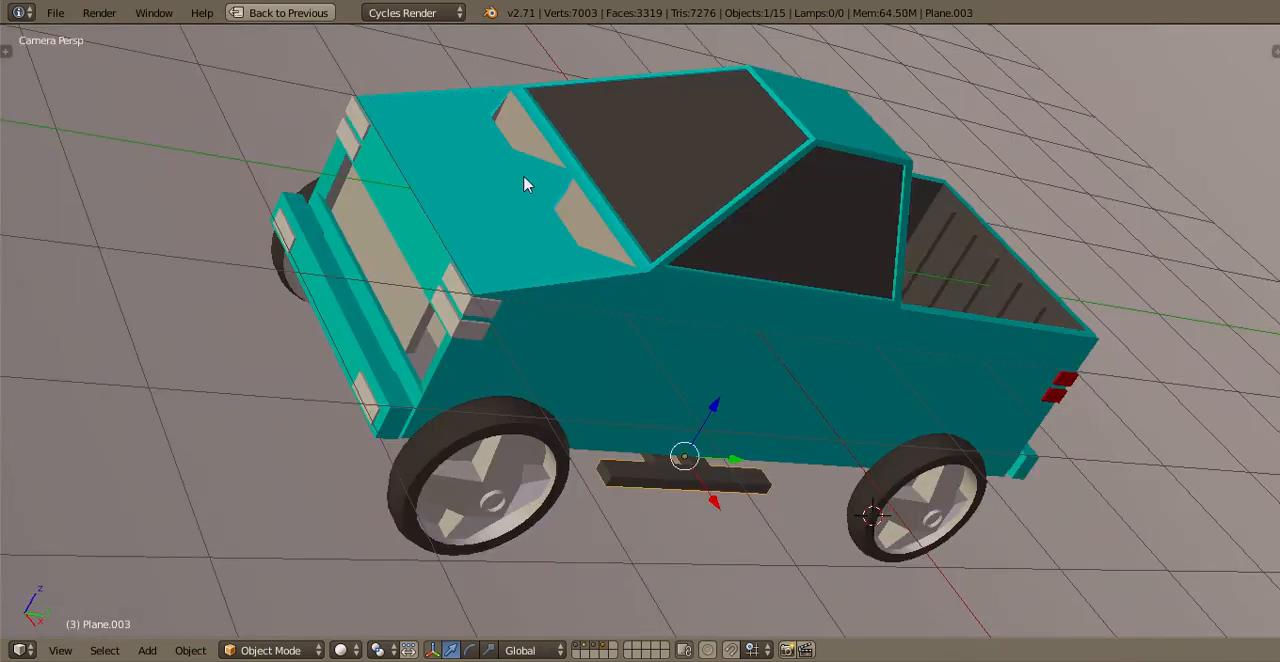
right_click(670, 175)
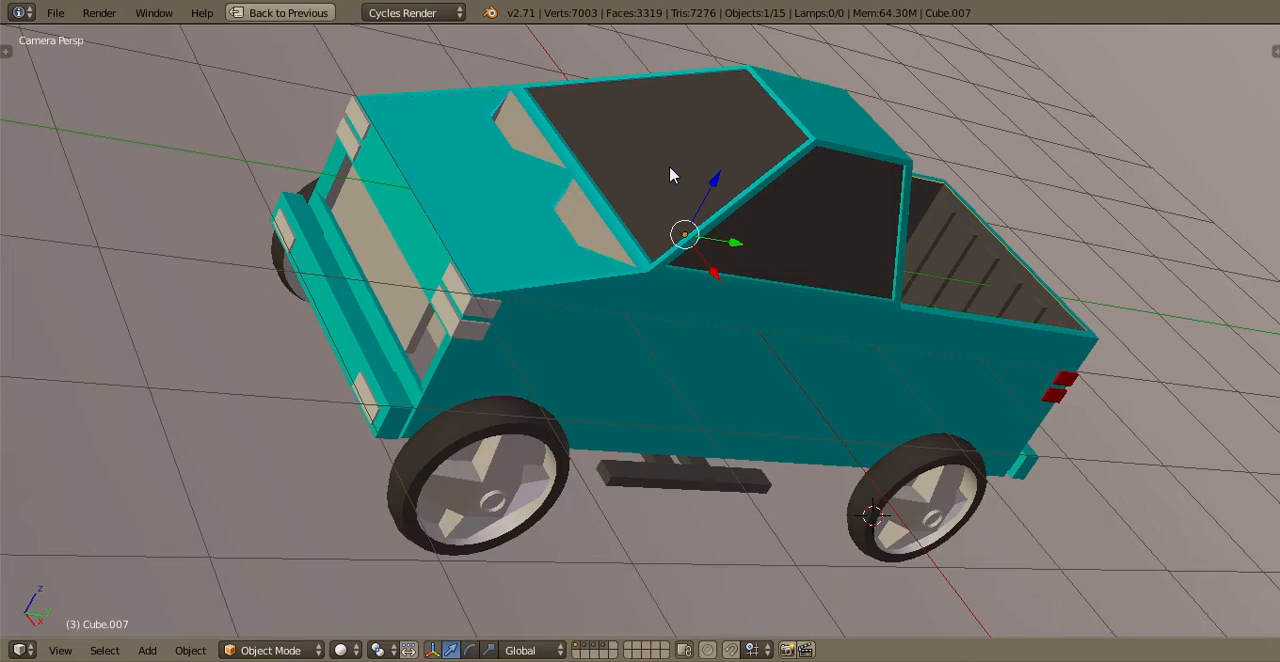
middle_drag(671, 174, 727, 278)
scroll(727, 278, up, 10)
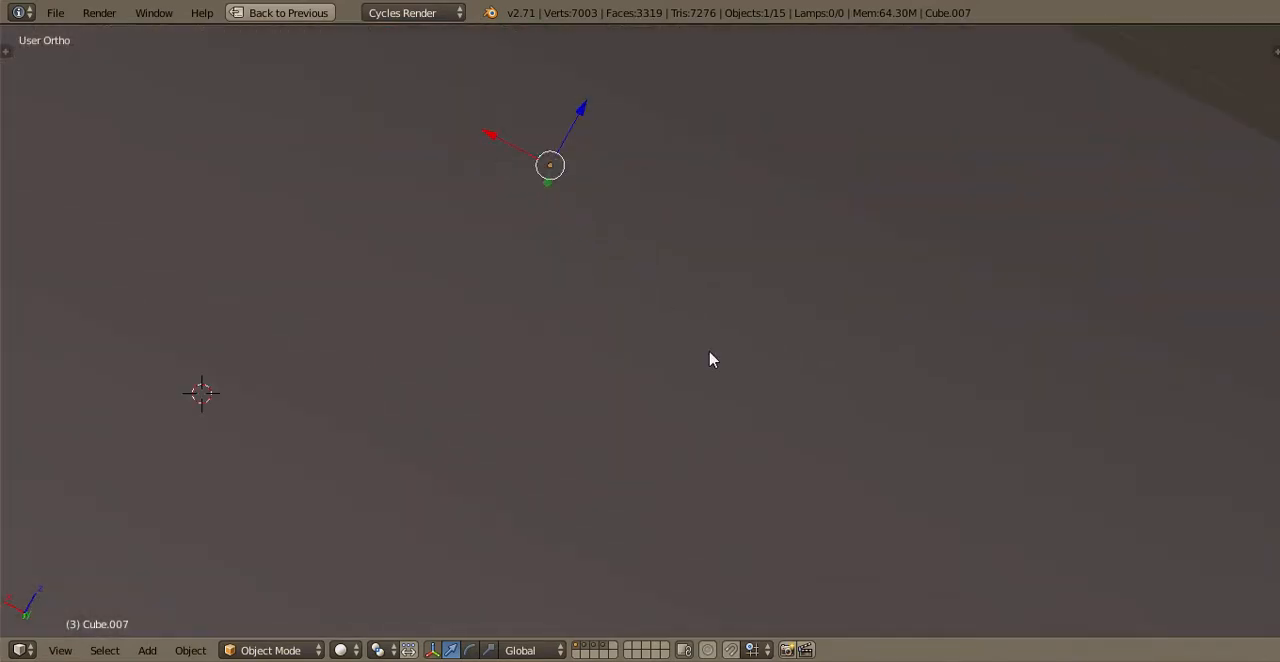
scroll(711, 357, down, 5)
middle_drag(566, 510, 585, 423)
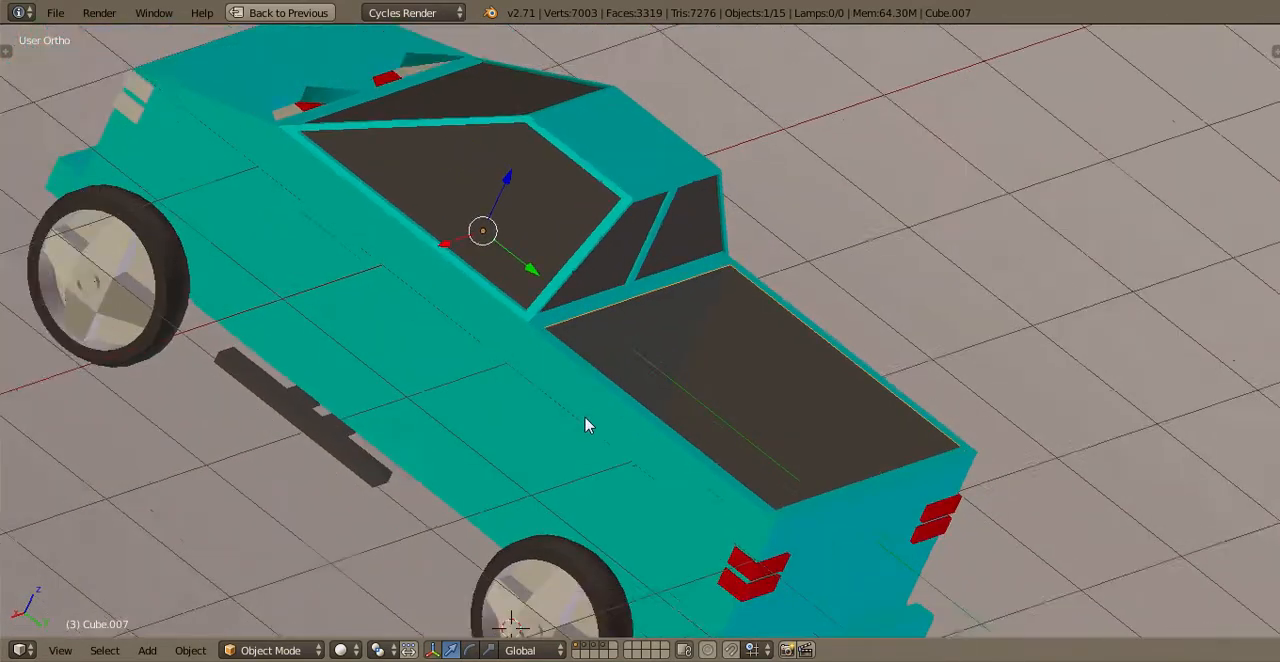
scroll(585, 423, down, 2)
key(a)
key(ctrl+s)
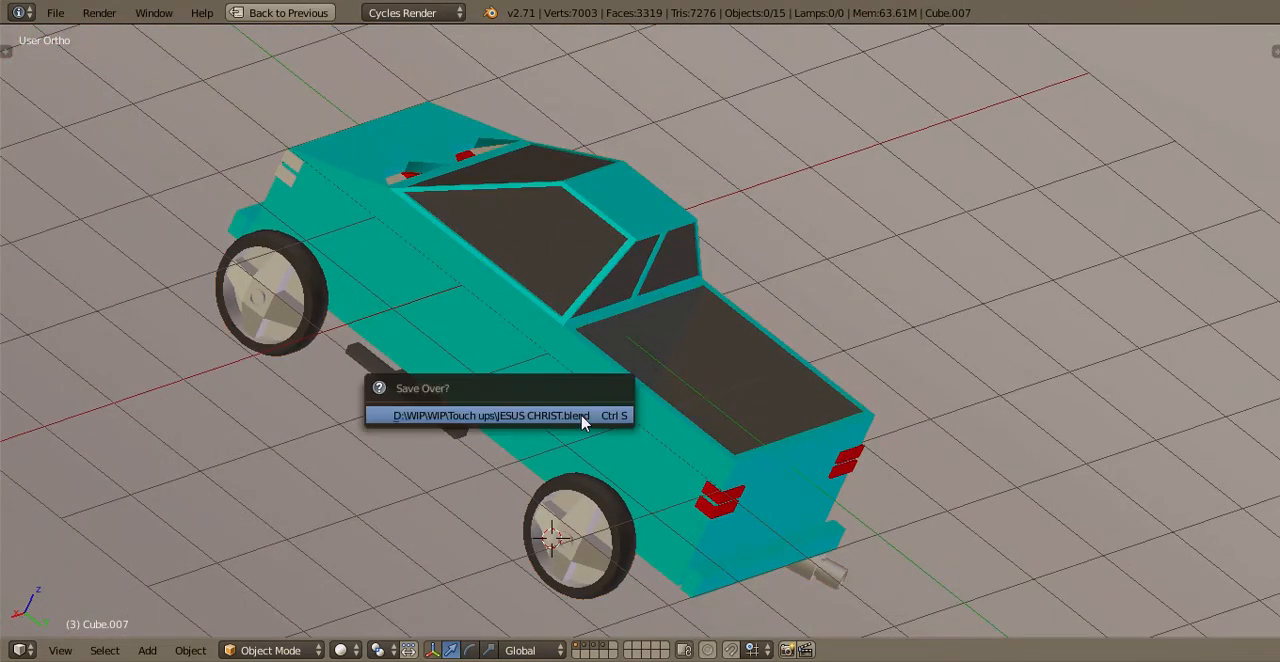